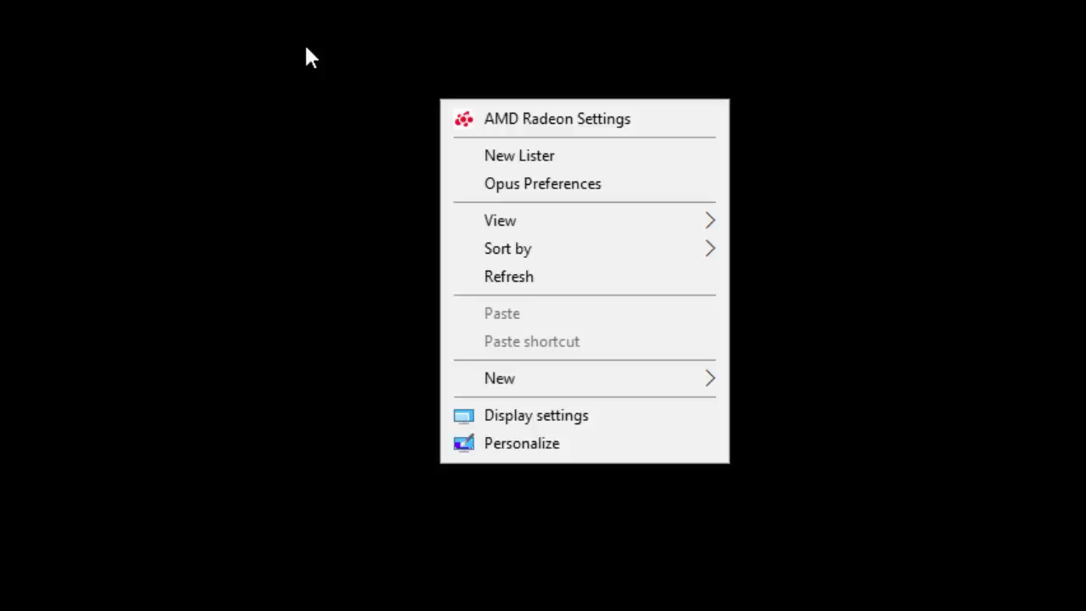
{"action": "right_click", "coordinate": [492, 136]}
{"action": "right_click", "coordinate": [274, 29]}
{"action": "right_click", "coordinate": [376, 105]}
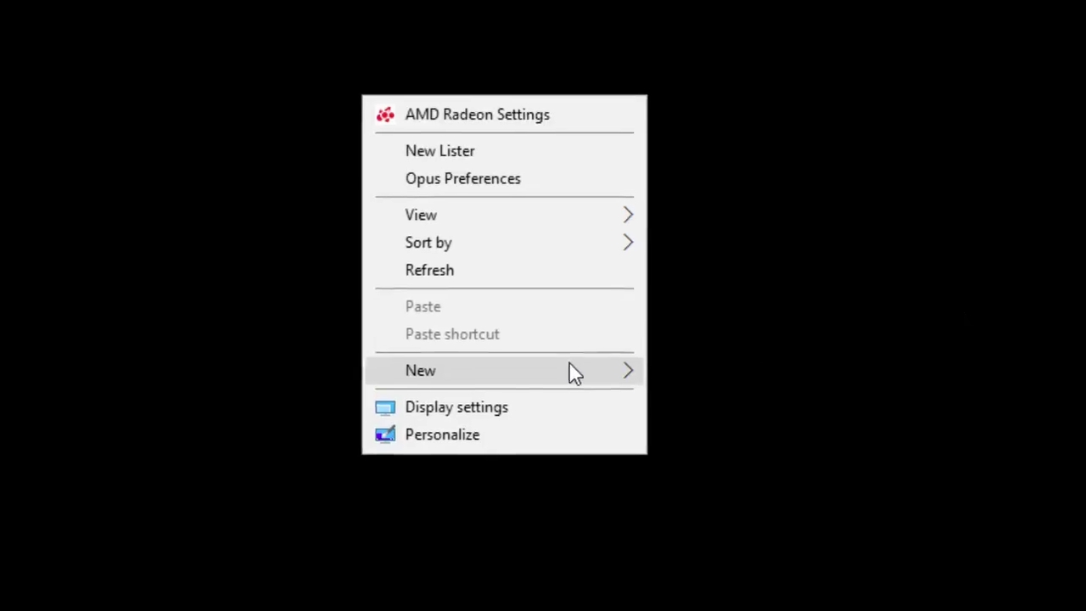
{"action": "mouse_move", "coordinate": [584, 378]}
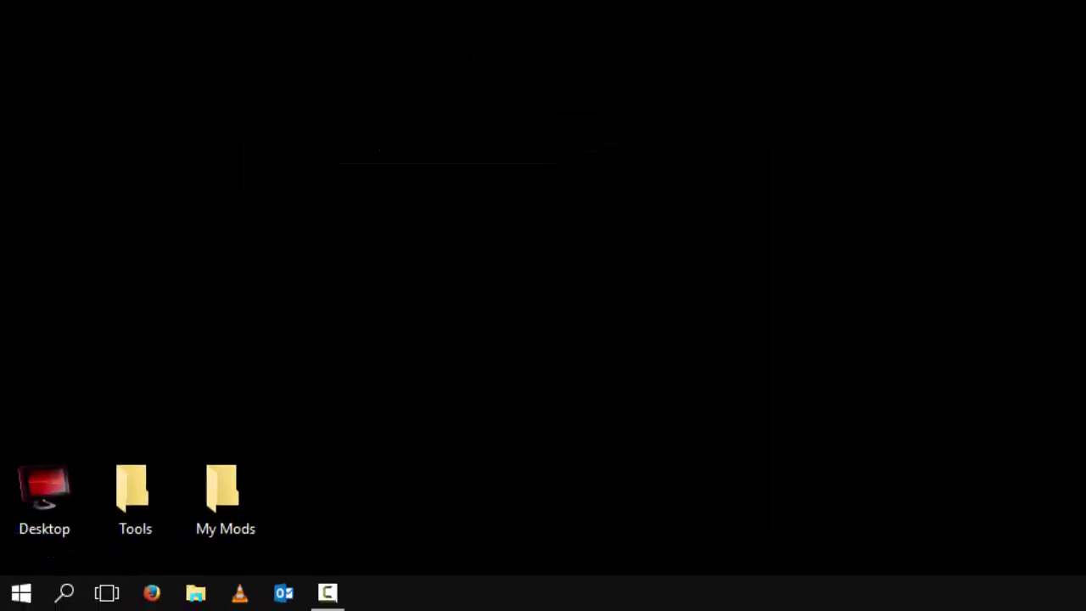
Open the Windows Run dialog
{"action": "key", "text": "super+r"}
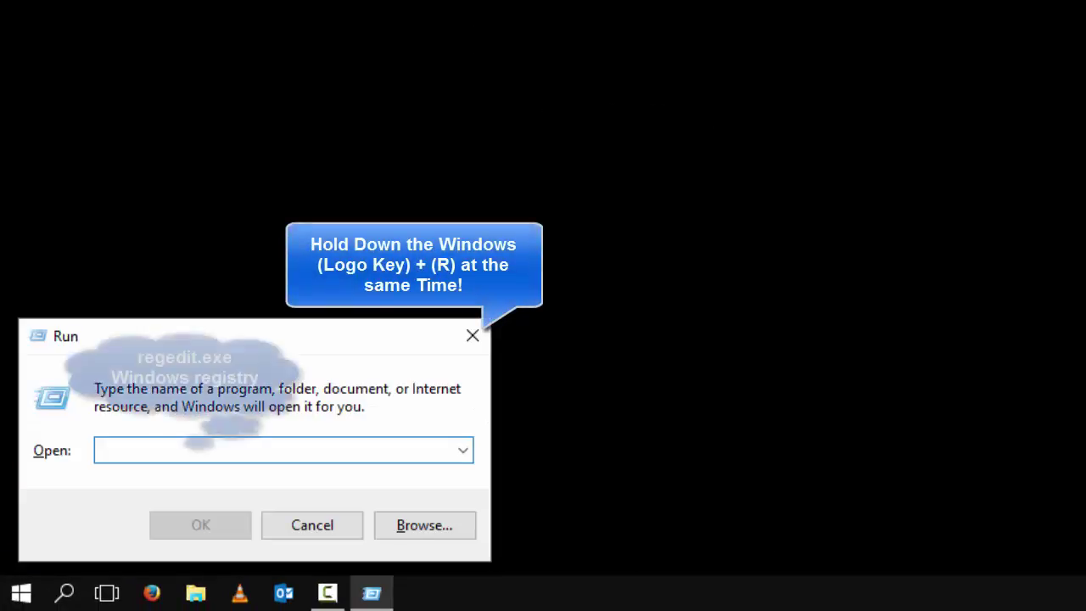
{"action": "type", "text": "reg"}
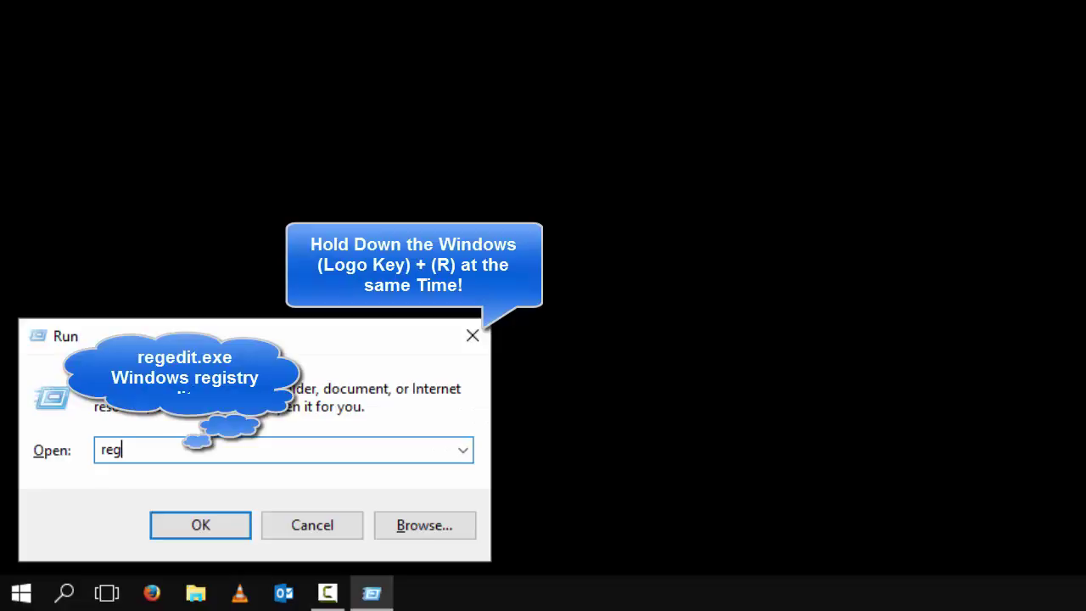
{"action": "type", "text": "ewdit"}
{"action": "key", "text": "BackSpace"}
{"action": "key", "text": "BackSpace"}
{"action": "key", "text": "BackSpace"}
{"action": "key", "text": "BackSpace"}
{"action": "key", "text": "BackSpace"}
{"action": "key", "text": "BackSpace"}
{"action": "key", "text": "BackSpace"}
{"action": "key", "text": "BackSpace"}
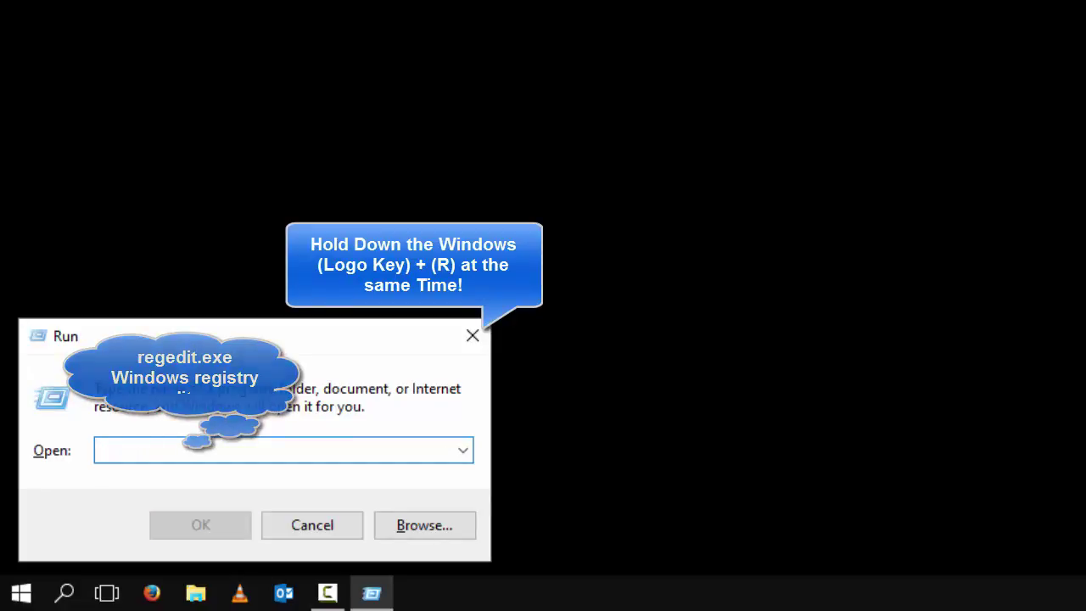
Launch the Registry Editor by running the regedit command
{"action": "type", "text": "rege"}
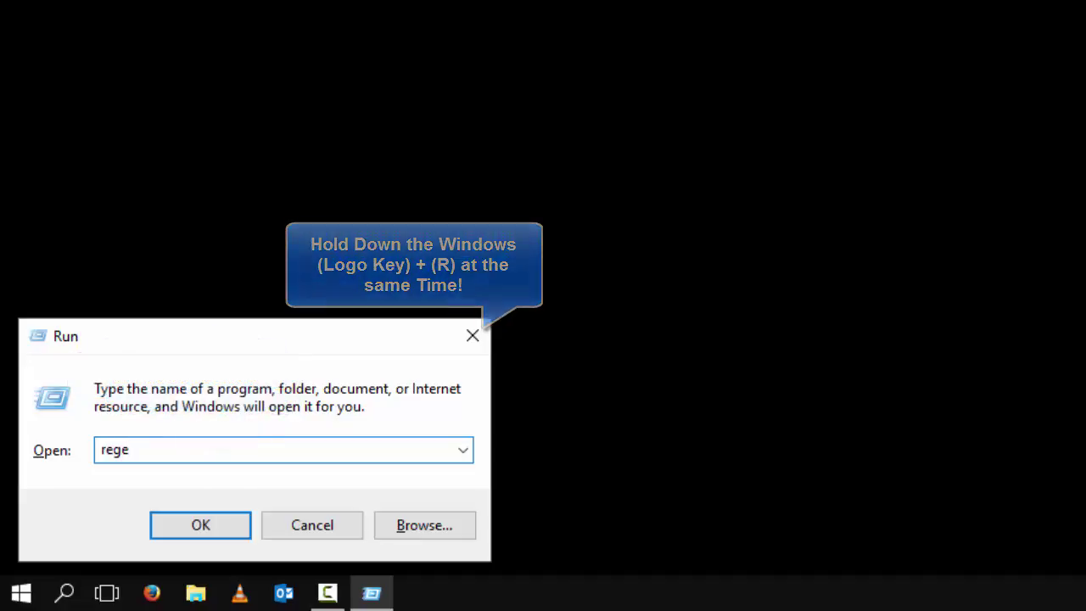
{"action": "type", "text": "dit"}
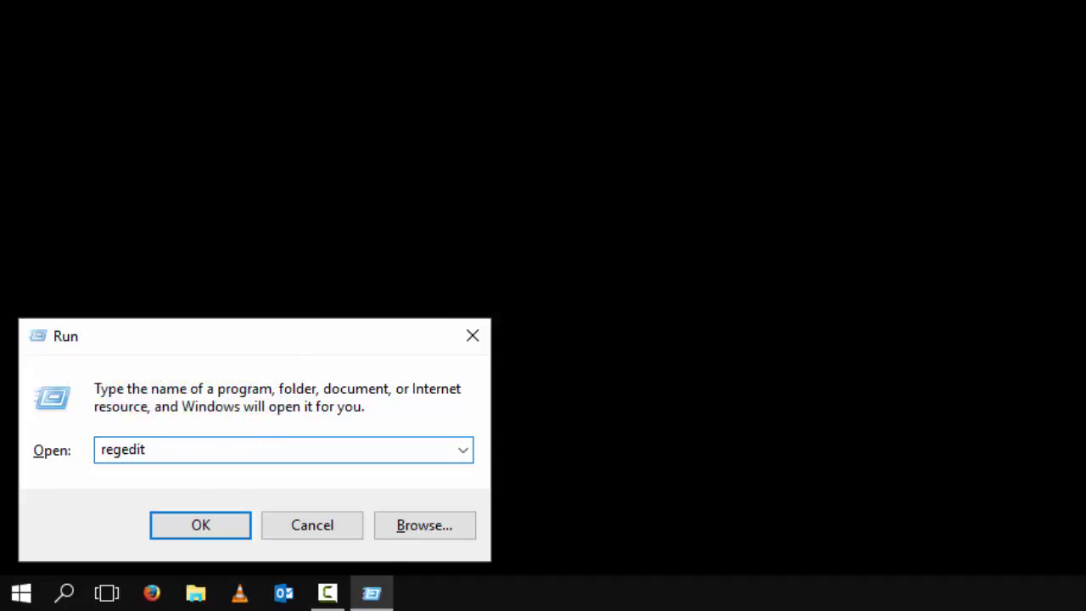
{"action": "key", "text": "Return"}
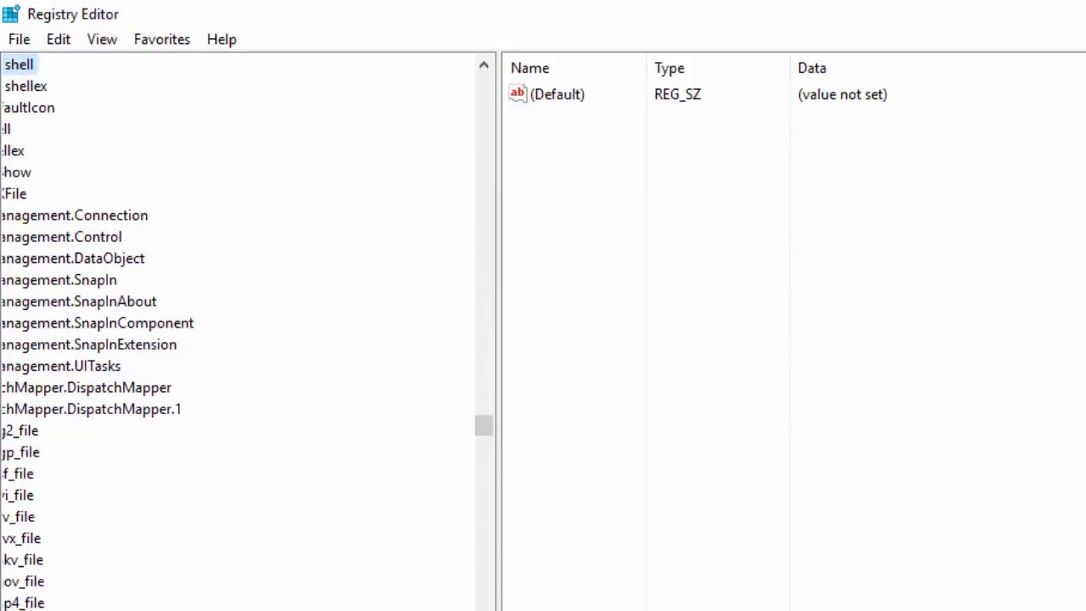
{"action": "scroll", "coordinate": [241, 331], "scroll_direction": "left", "scroll_amount": 3}
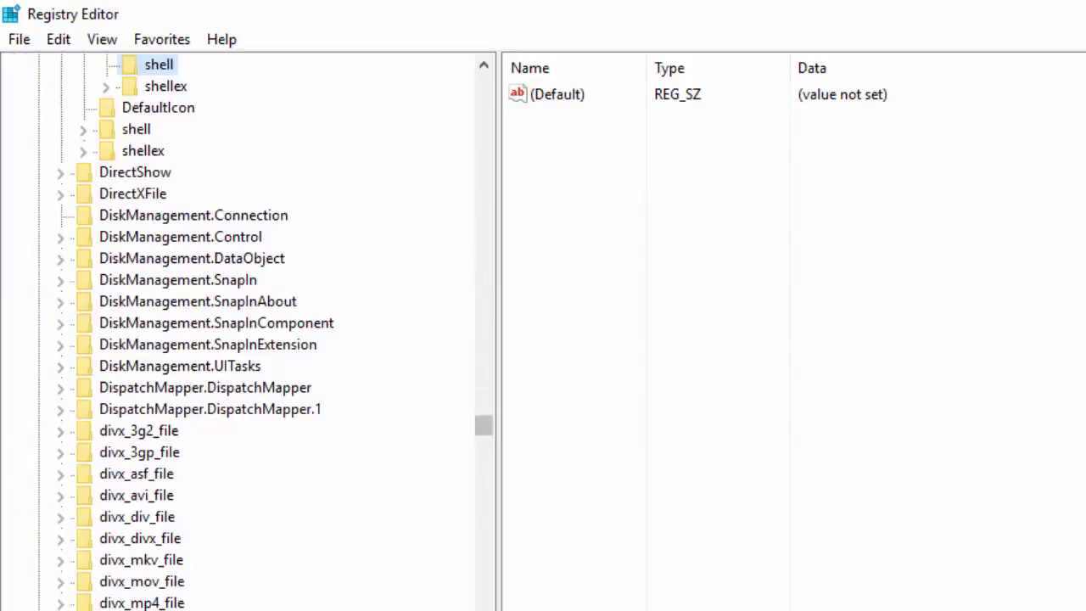
{"action": "left_click_drag", "start_coordinate": [484, 65], "coordinate": [485, 61]}
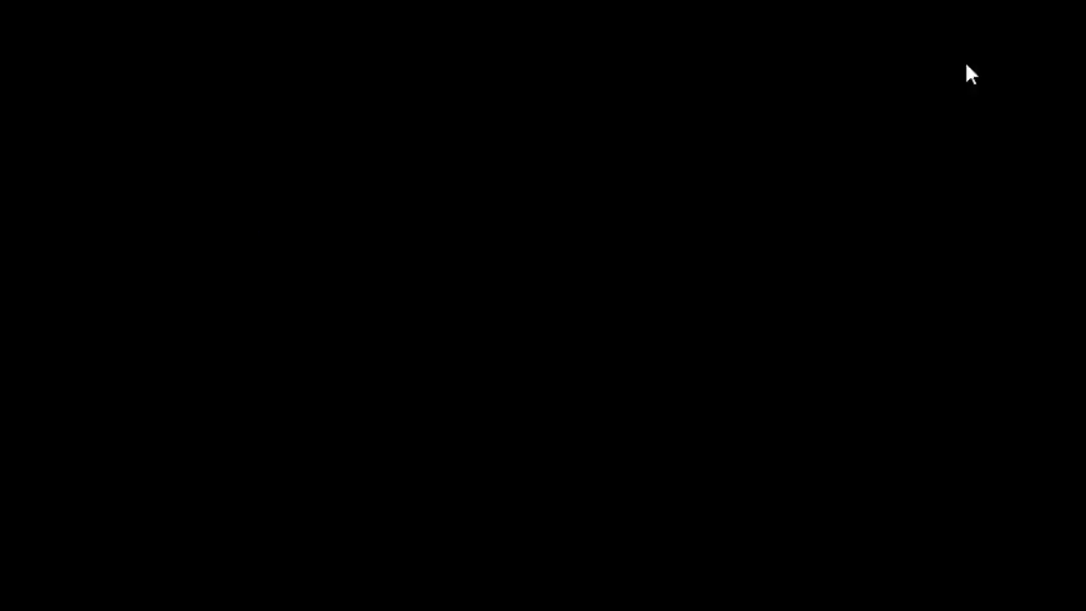
{"action": "right_click", "coordinate": [971, 74]}
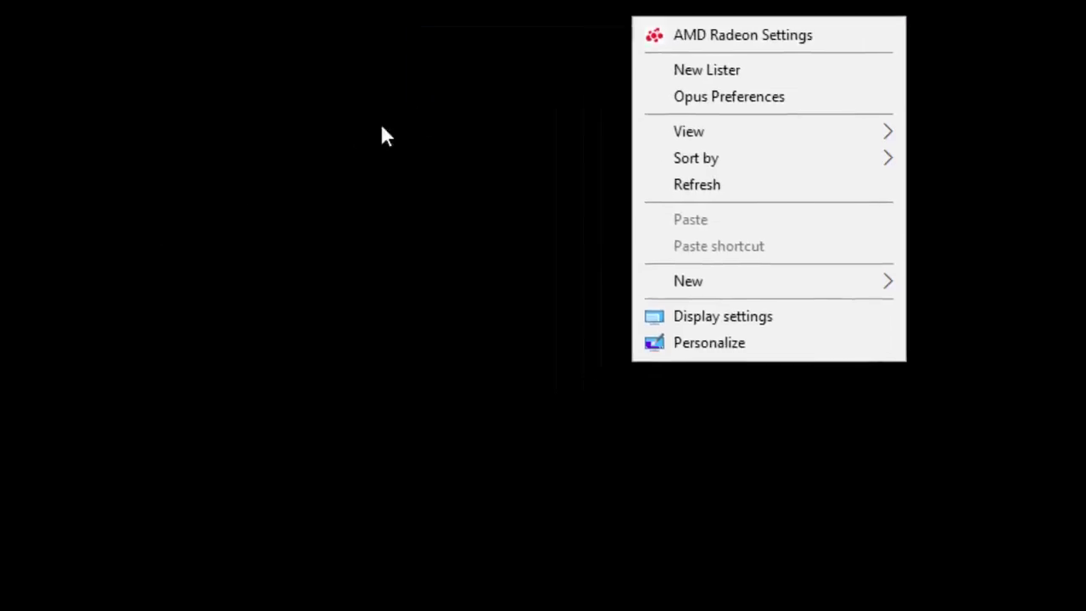
{"action": "left_click", "coordinate": [381, 126]}
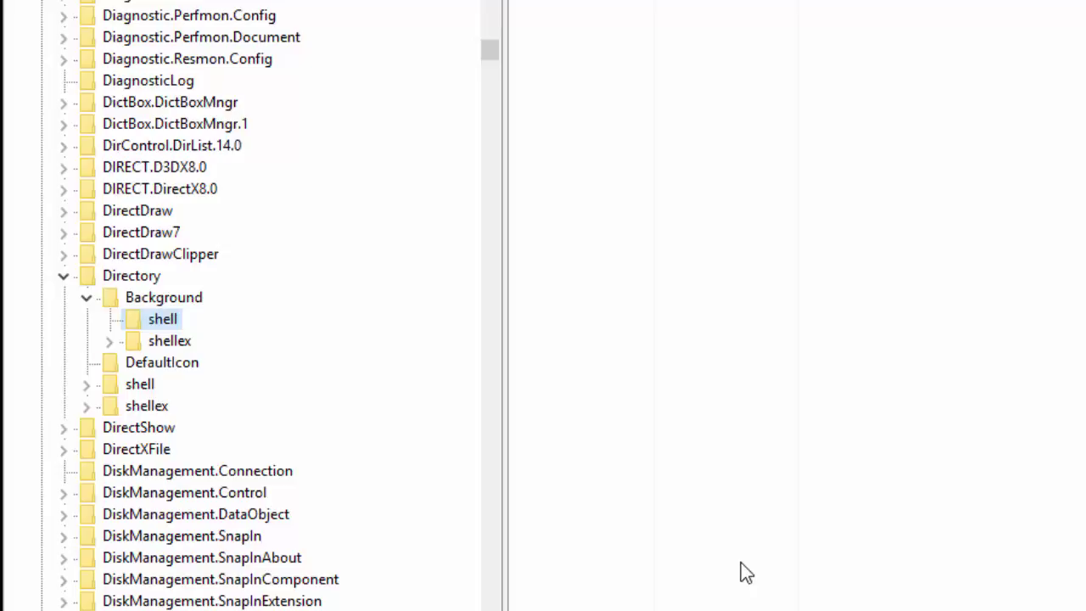
Create a new registry key named Notepad under Directory\Background\shell
{"action": "left_click", "coordinate": [137, 280]}
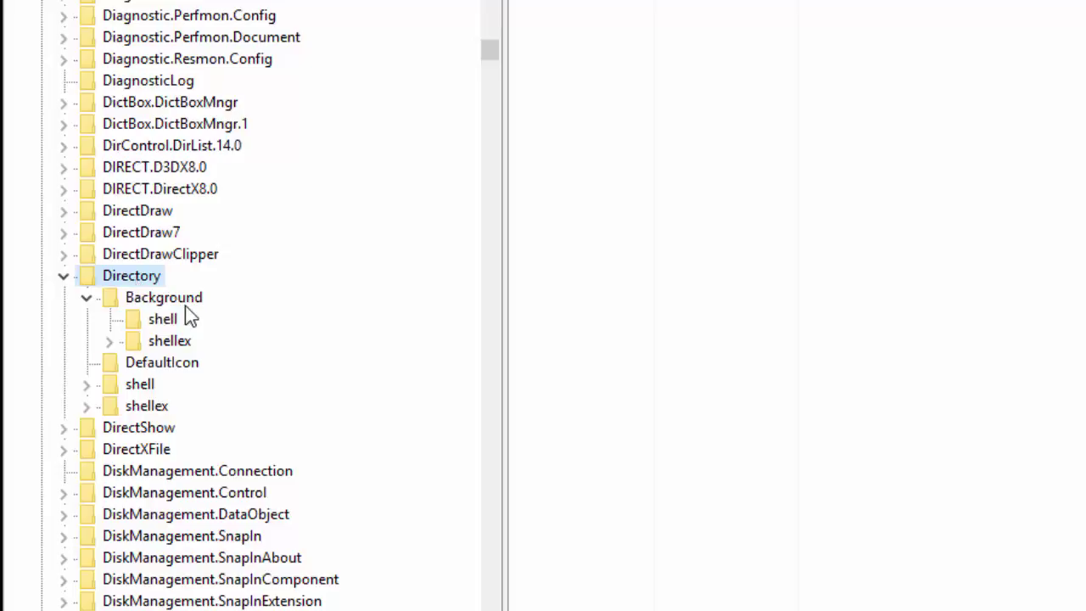
{"action": "left_click", "coordinate": [175, 302]}
{"action": "left_click", "coordinate": [168, 321]}
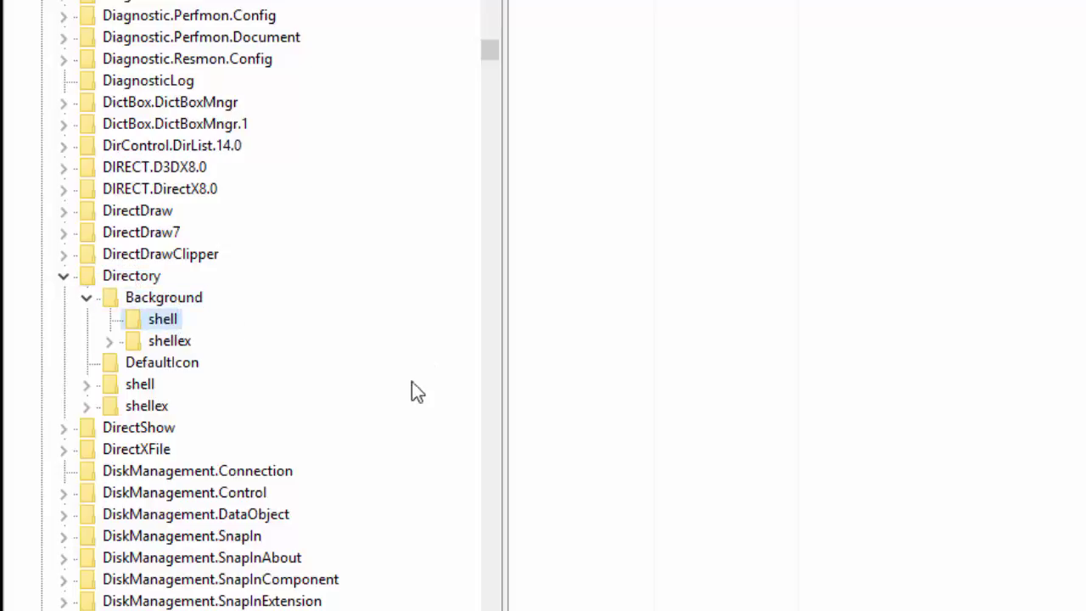
{"action": "right_click", "coordinate": [161, 320]}
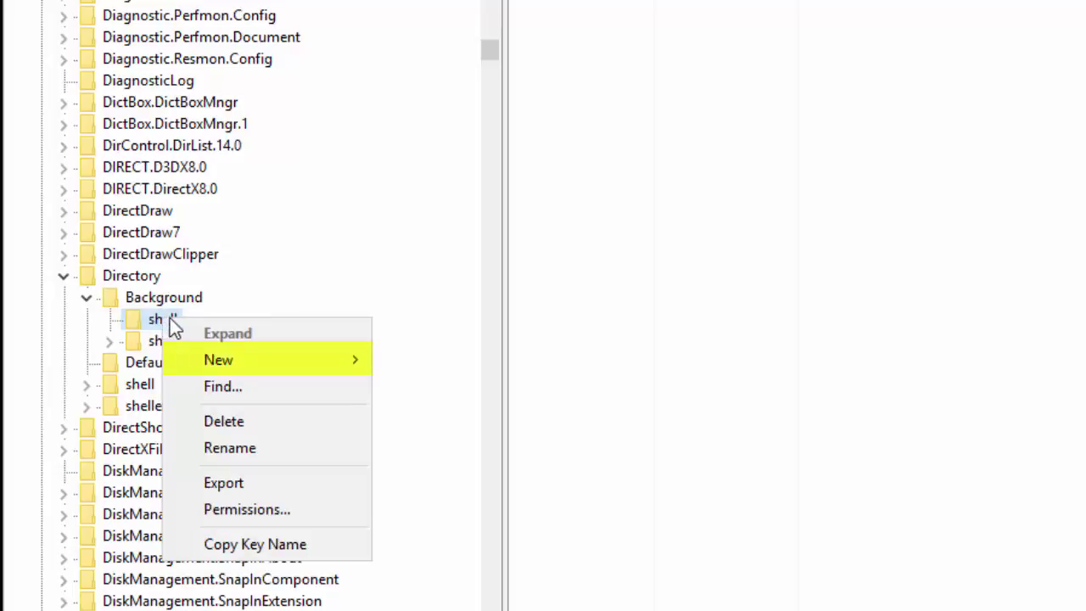
{"action": "mouse_move", "coordinate": [226, 363]}
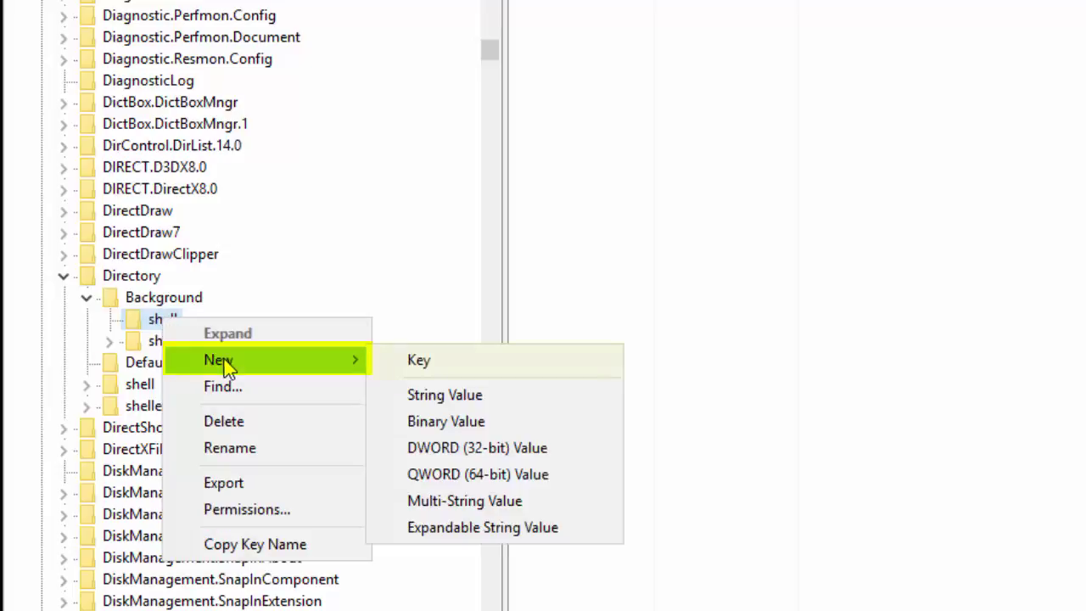
{"action": "left_click", "coordinate": [469, 367]}
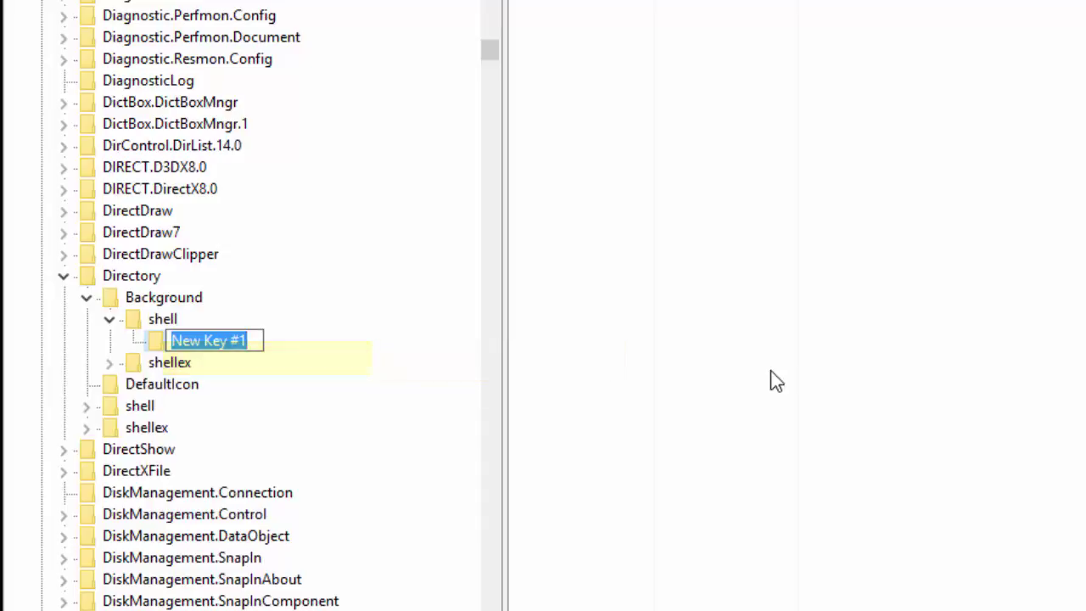
{"action": "type", "text": "N"}
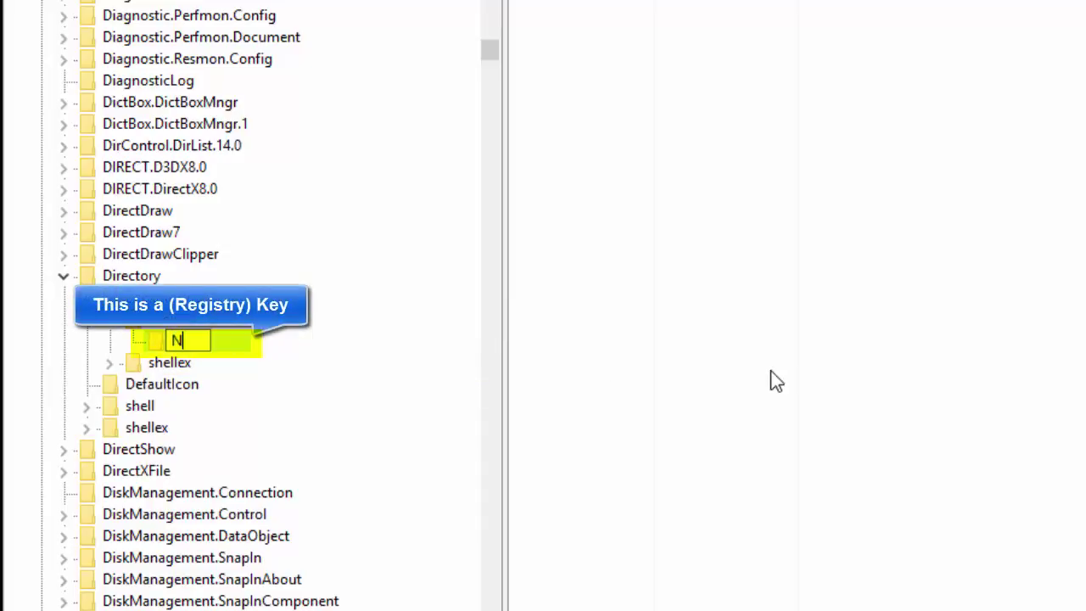
{"action": "type", "text": "otepad"}
{"action": "key", "text": "Return"}
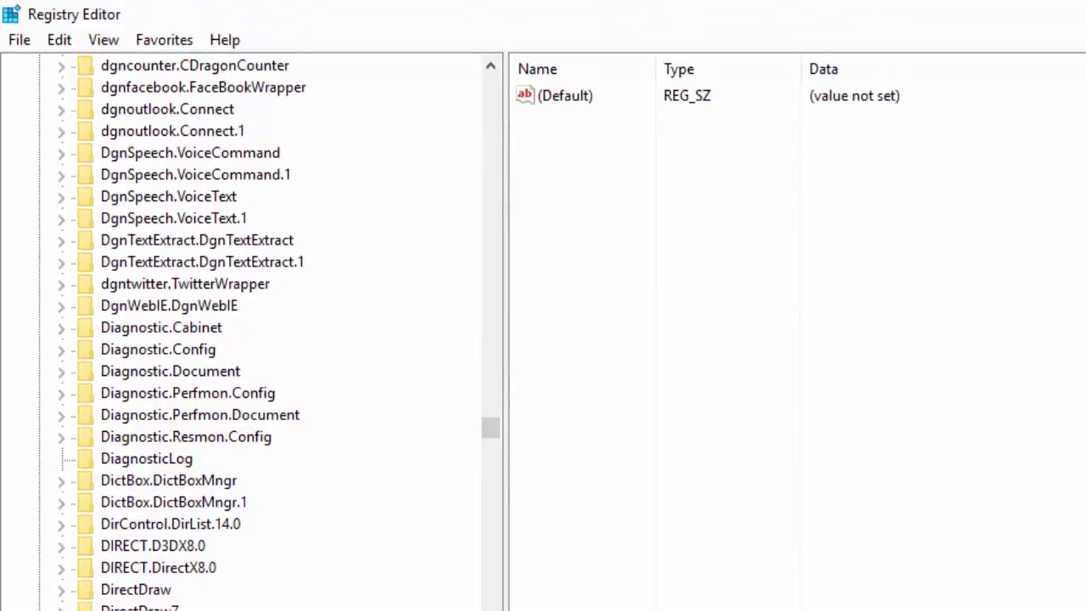
Add an expandable string value named Icon to the Notepad key
{"action": "right_click", "coordinate": [808, 225]}
{"action": "mouse_move", "coordinate": [853, 241]}
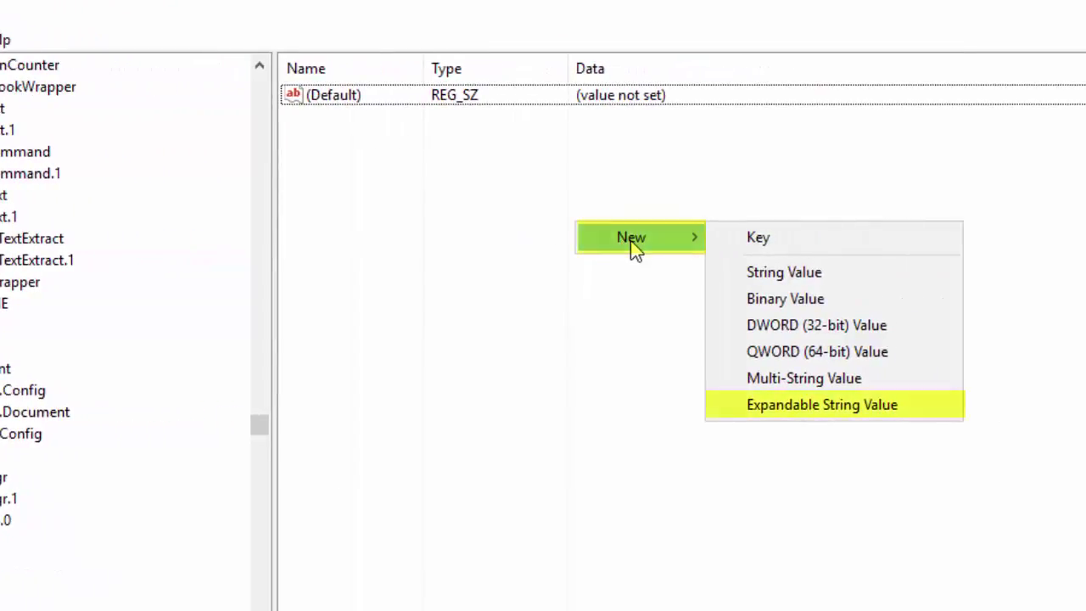
{"action": "left_click", "coordinate": [879, 405]}
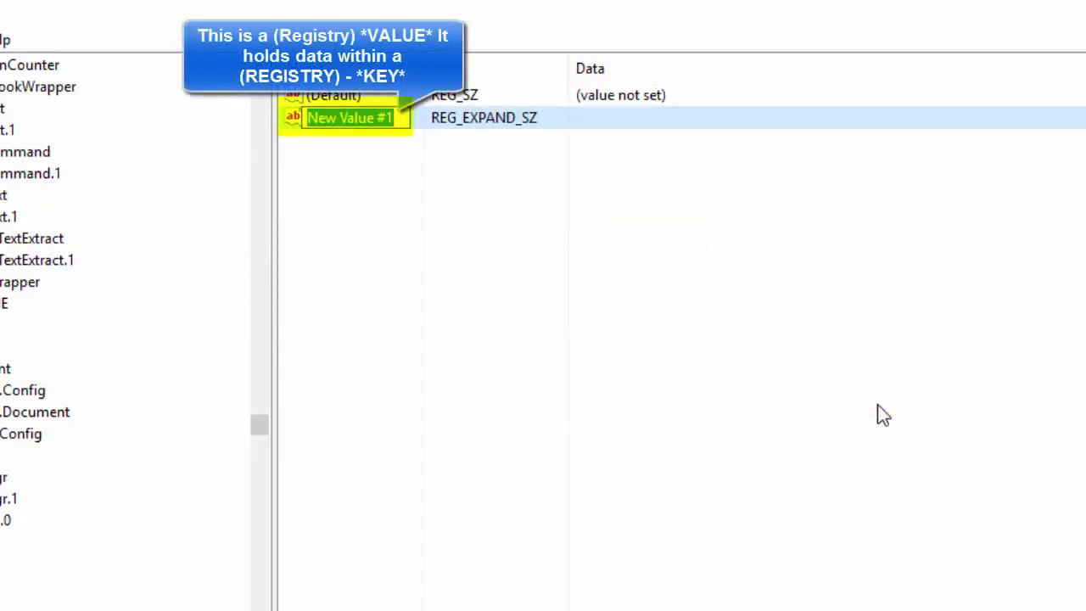
{"action": "type", "text": "Icon"}
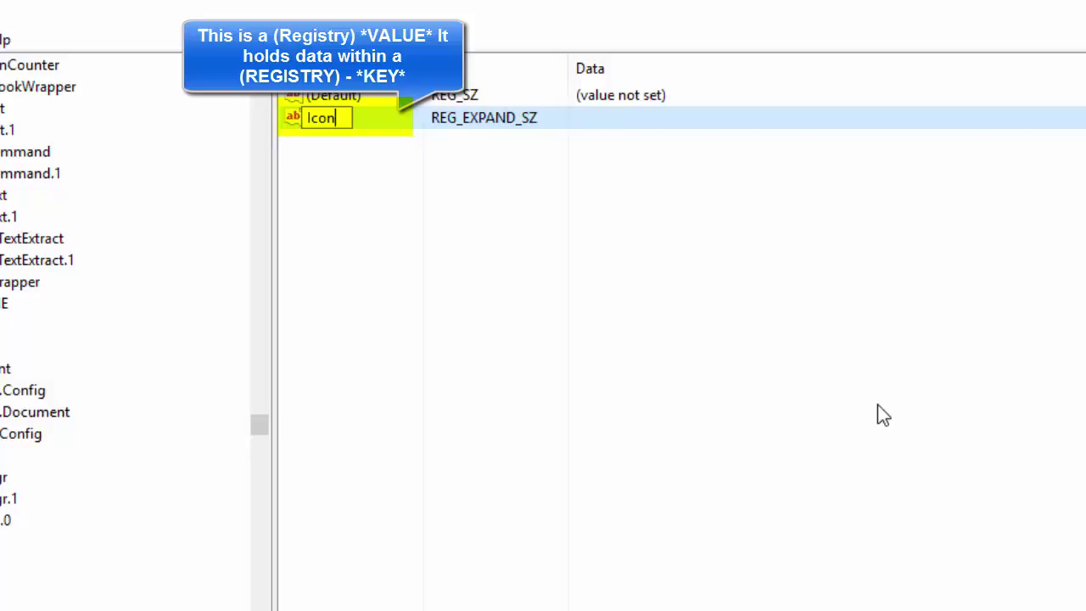
{"action": "key", "text": "Return"}
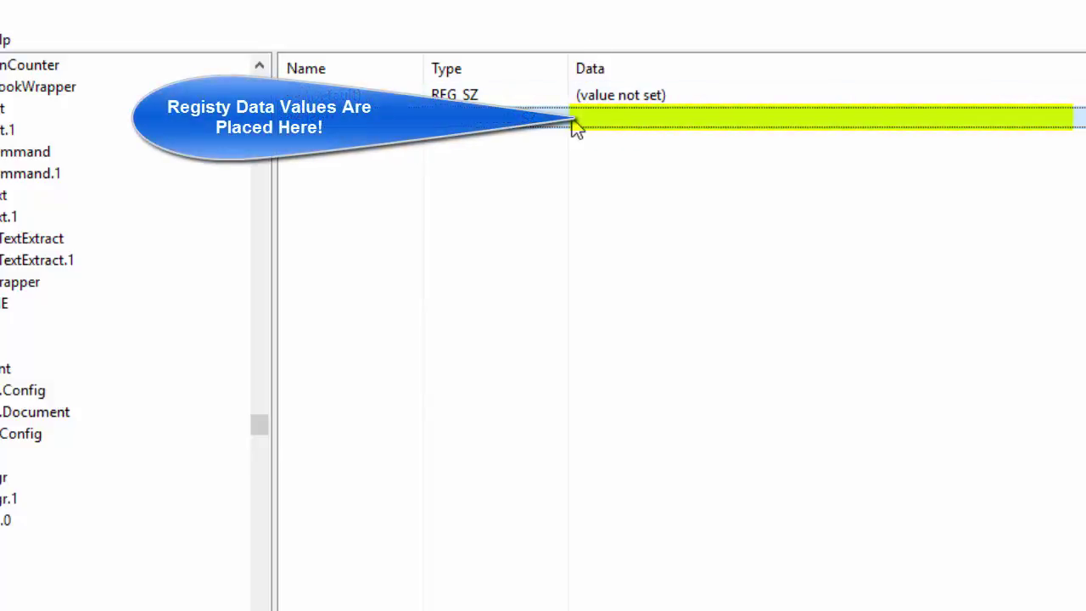
Set the Icon value's data to "%SystemRoot%\notepad.exe", including the quotation marks
{"action": "double_click", "coordinate": [650, 125]}
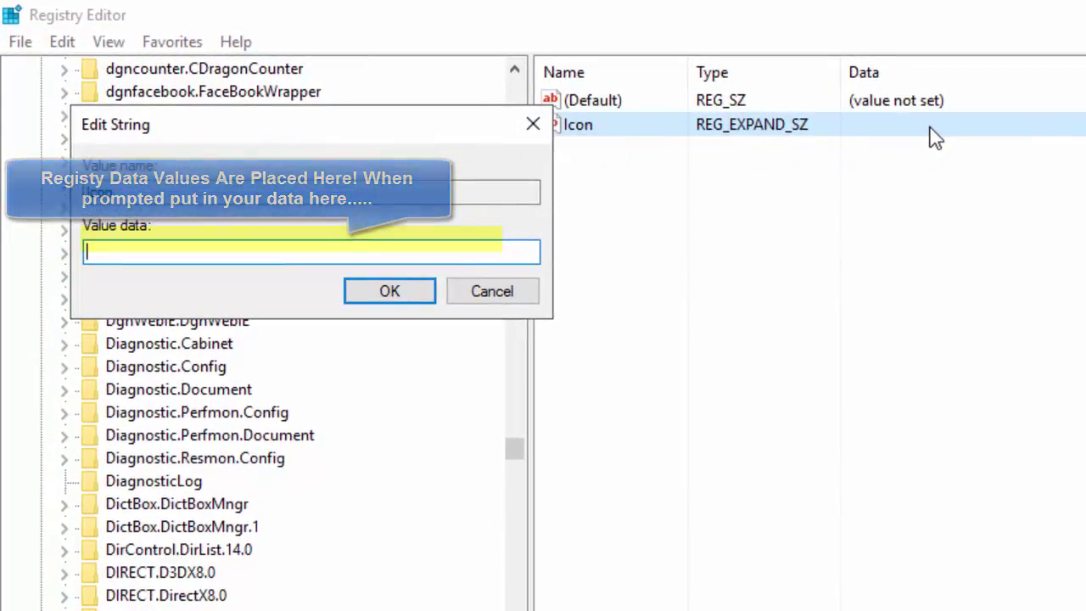
{"action": "type", "text": "\""}
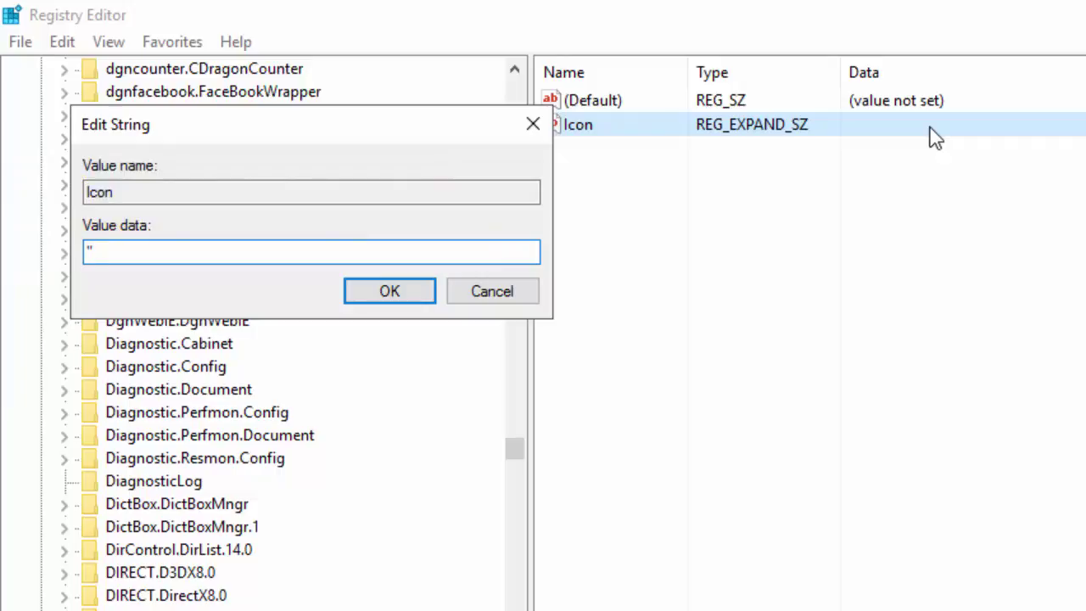
{"action": "type", "text": "%SystemRoot%\\notepad.exe\""}
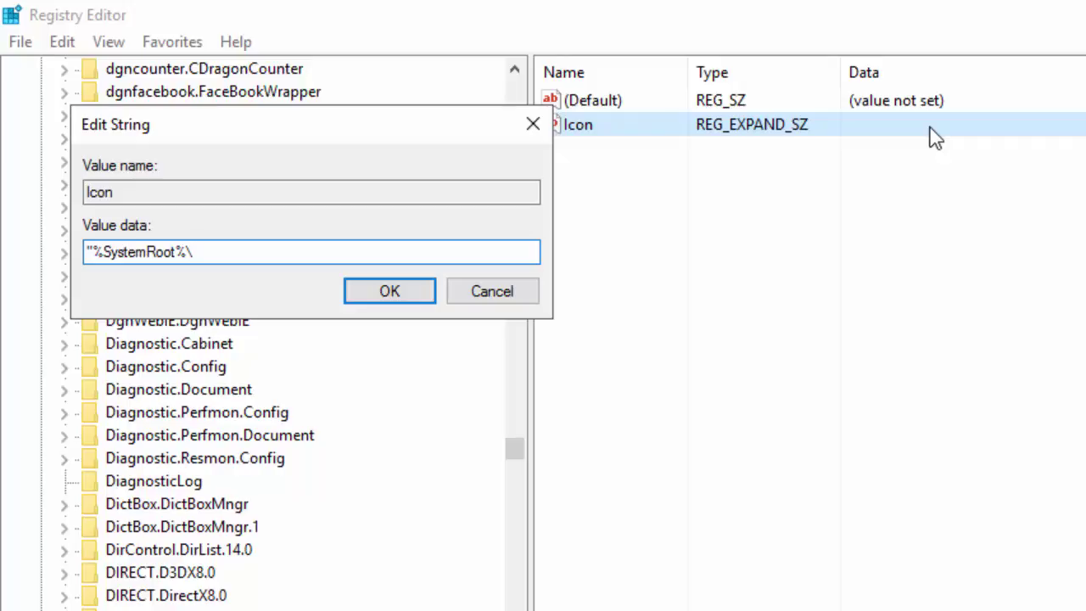
{"action": "type", "text": "notepad.exe\""}
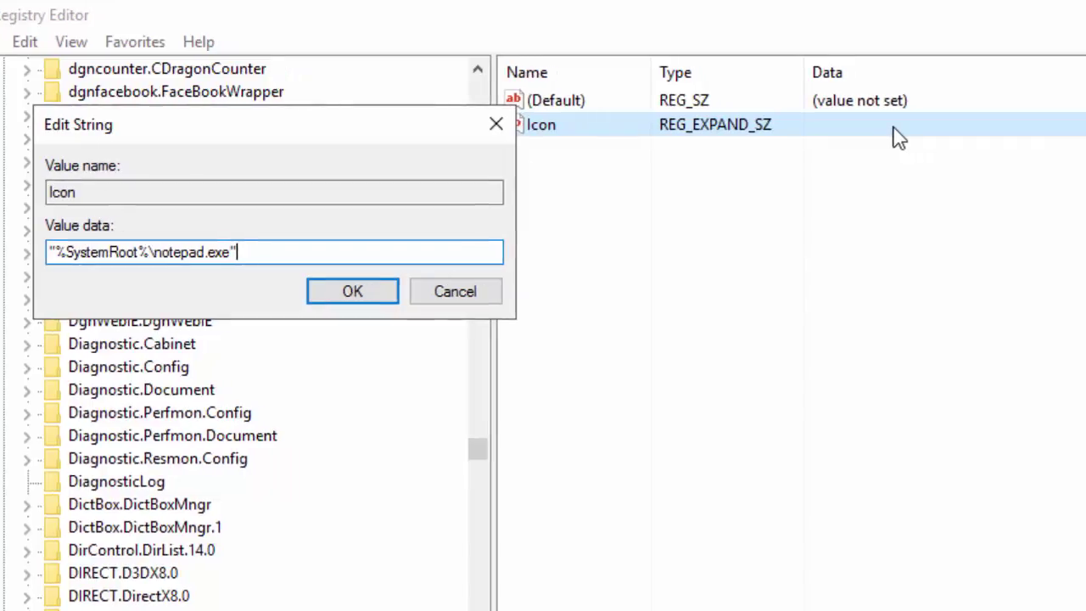
{"action": "key", "text": "Return"}
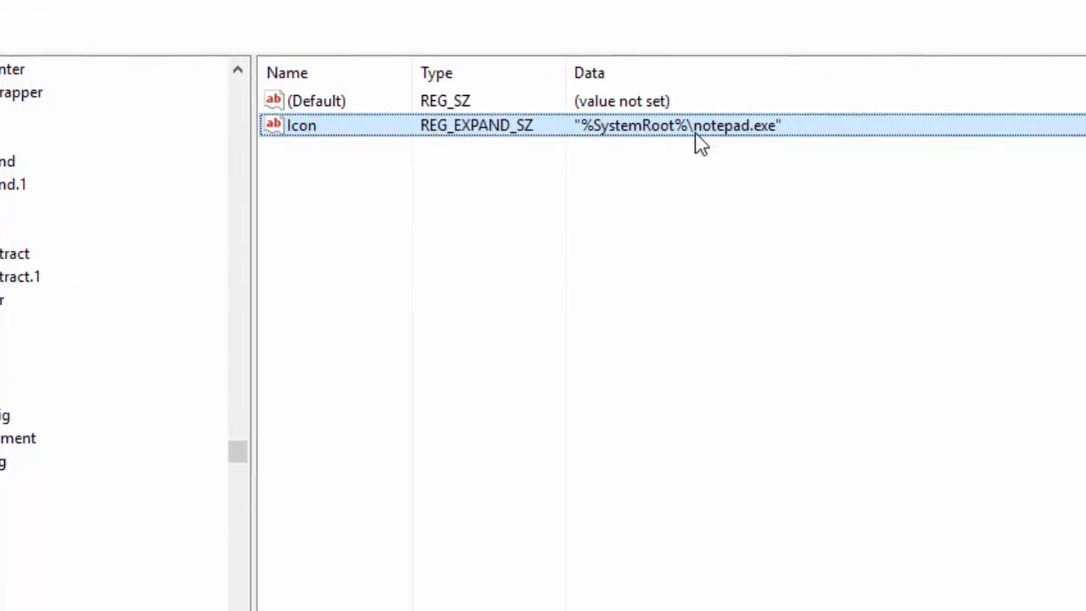
Add a string value named MUIVerb to the Notepad key
{"action": "right_click", "coordinate": [676, 275]}
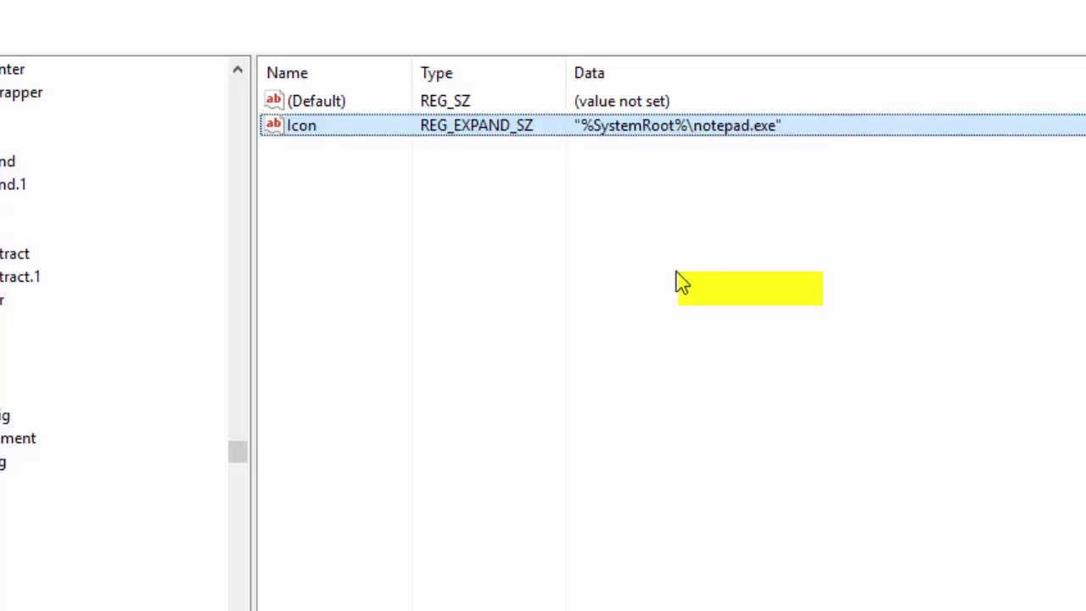
{"action": "mouse_move", "coordinate": [749, 296]}
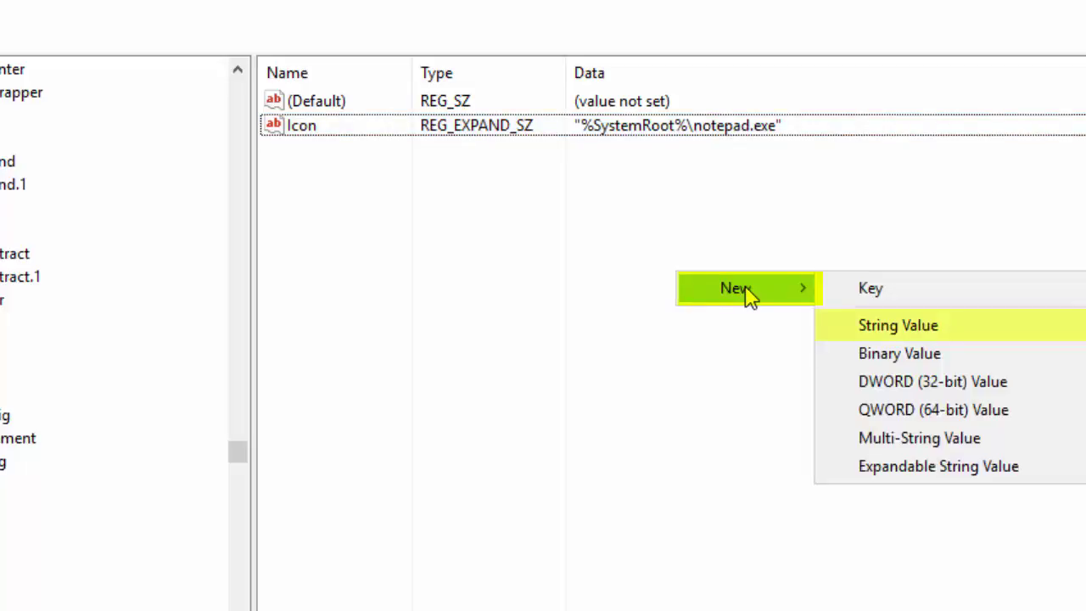
{"action": "left_click", "coordinate": [887, 329]}
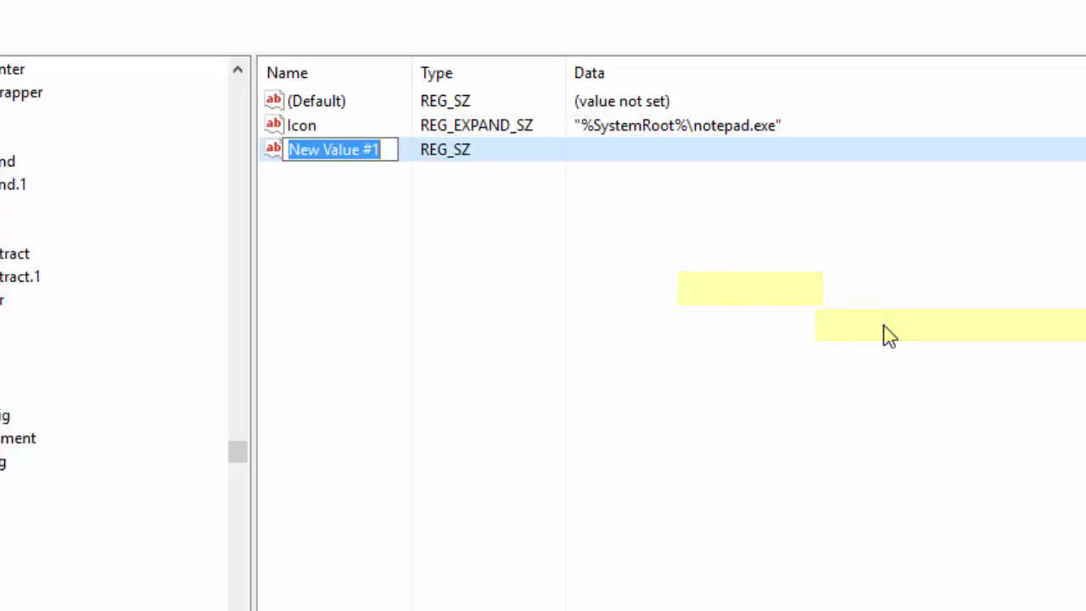
{"action": "type", "text": "MU"}
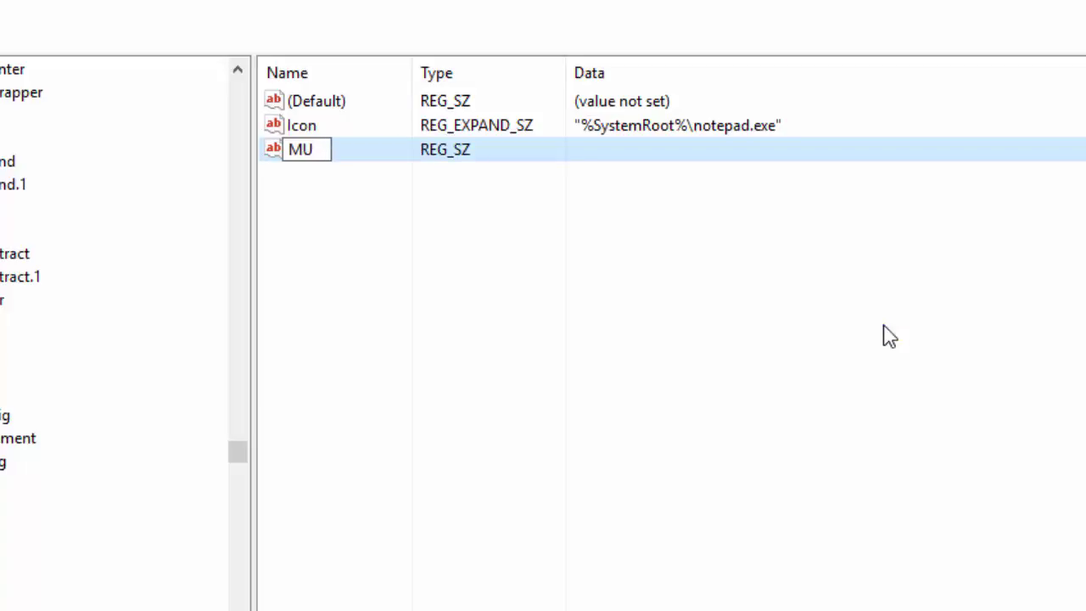
{"action": "type", "text": "IVerb"}
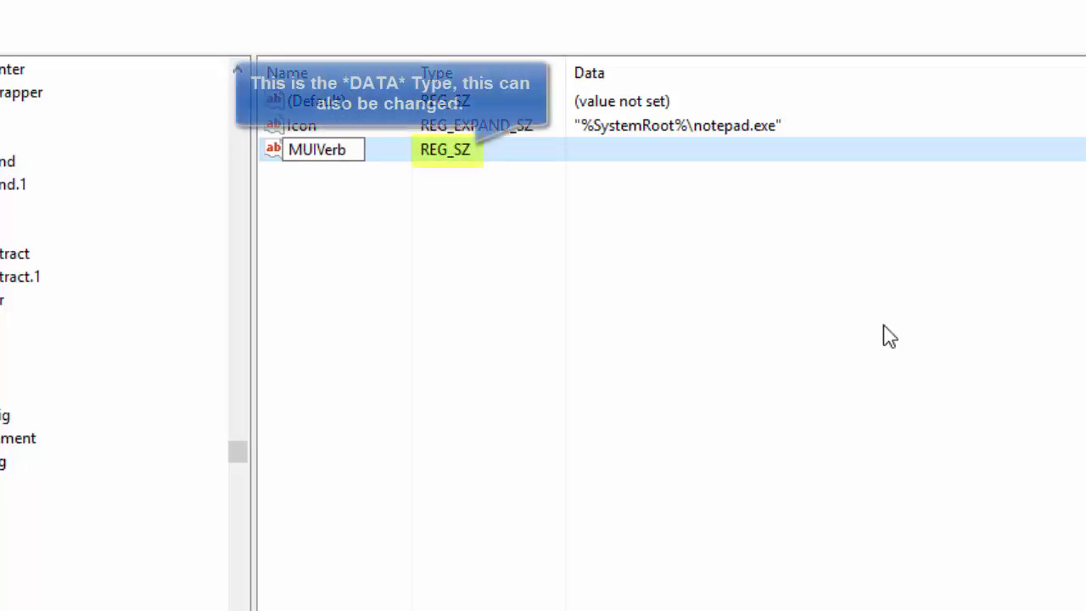
{"action": "key", "text": "Return"}
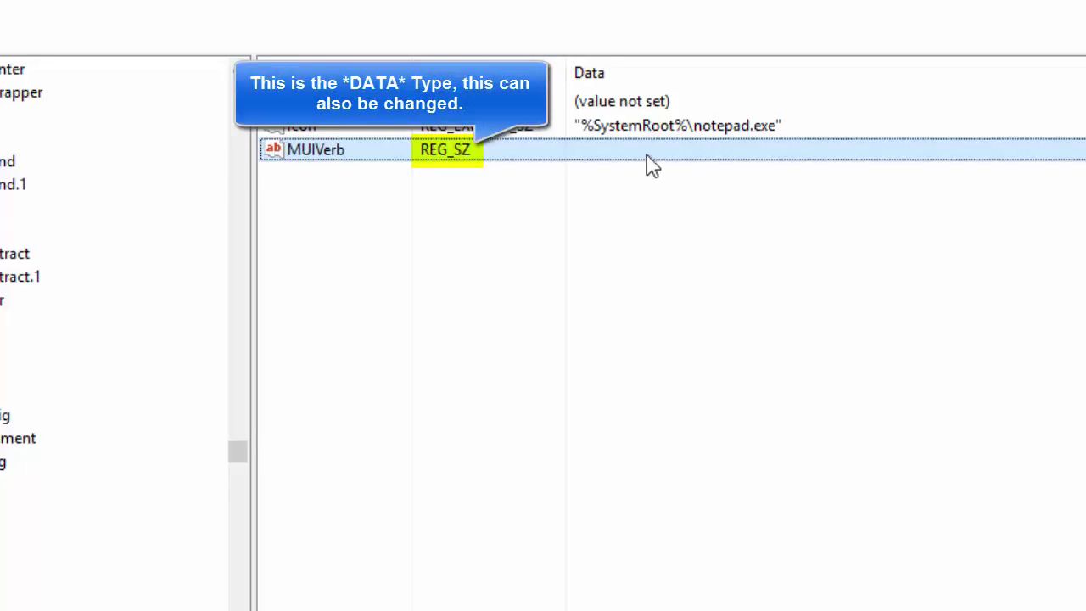
Set the MUIVerb value's data to Notepad
{"action": "double_click", "coordinate": [653, 156]}
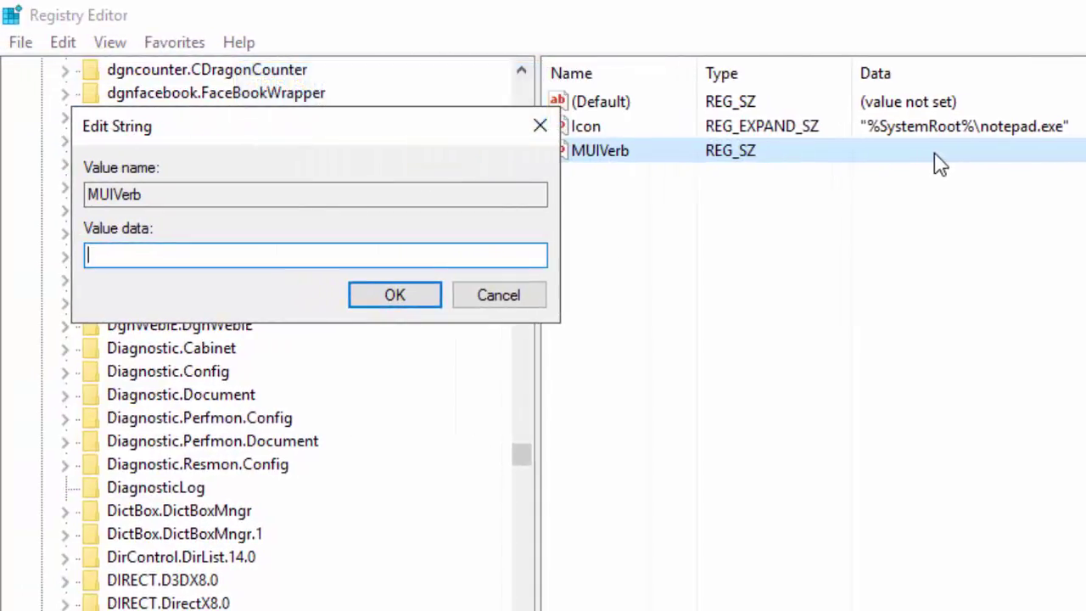
{"action": "type", "text": "Notepad"}
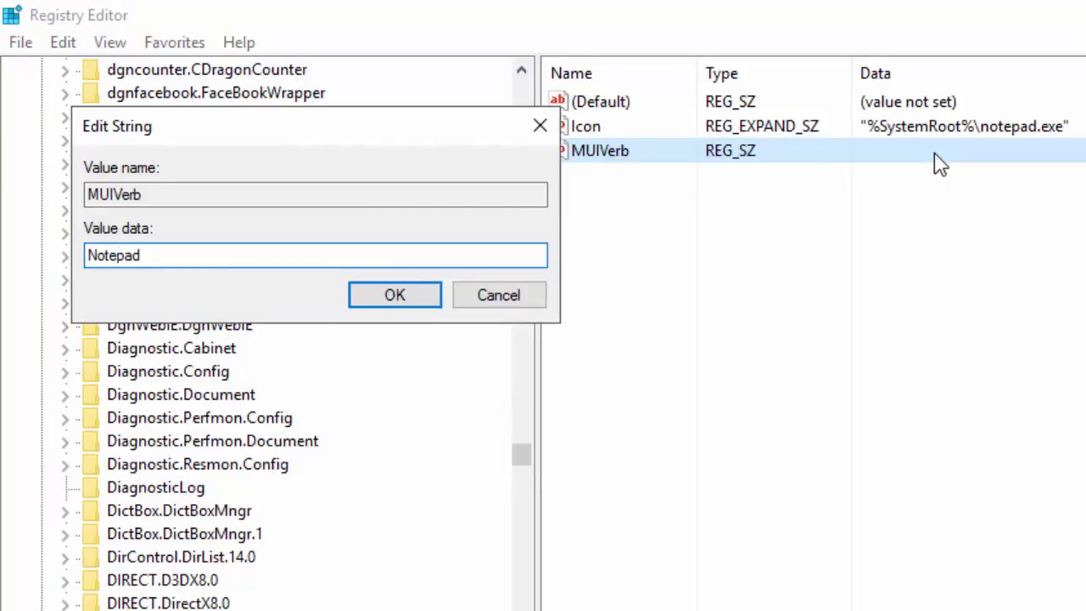
{"action": "key", "text": "Return"}
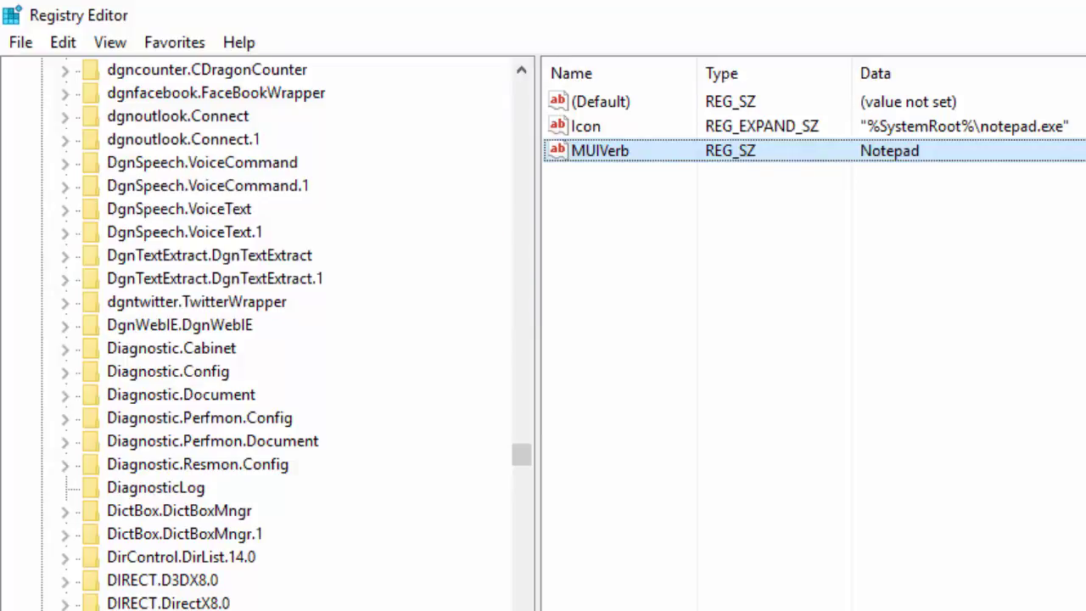
Show the desktop and test the Notepad entry in its context menu, dismissing the resulting dialog
{"action": "left_click", "coordinate": [1069, 24]}
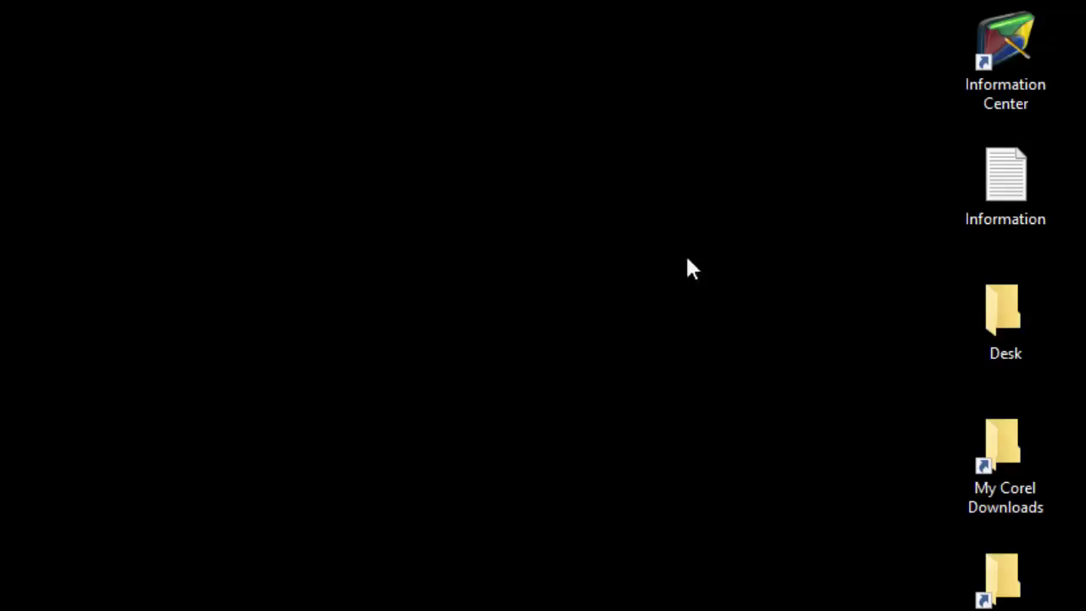
{"action": "right_click", "coordinate": [226, 285]}
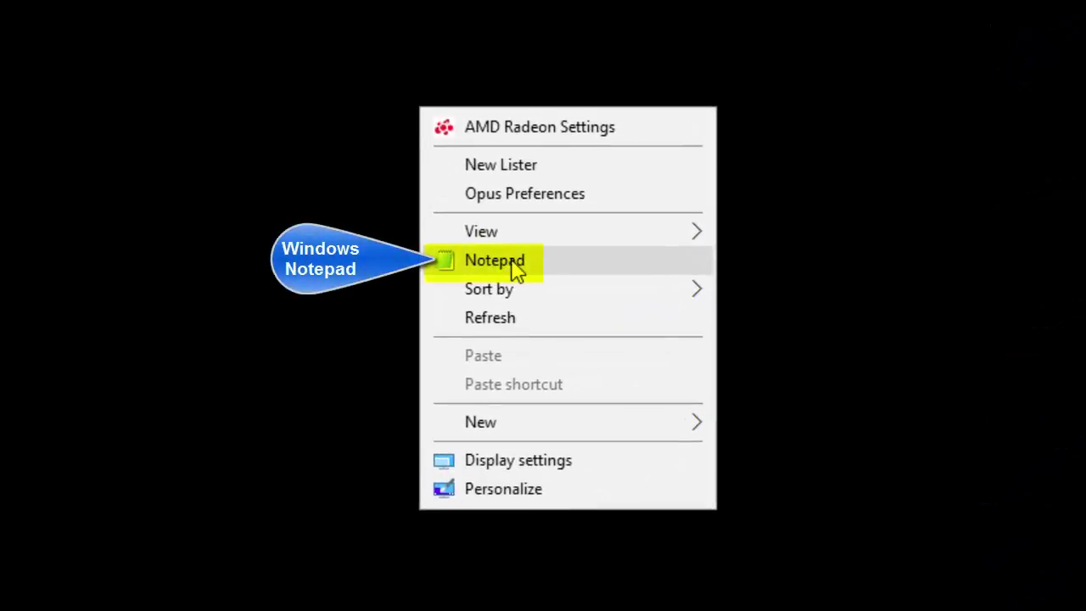
{"action": "left_click", "coordinate": [455, 265]}
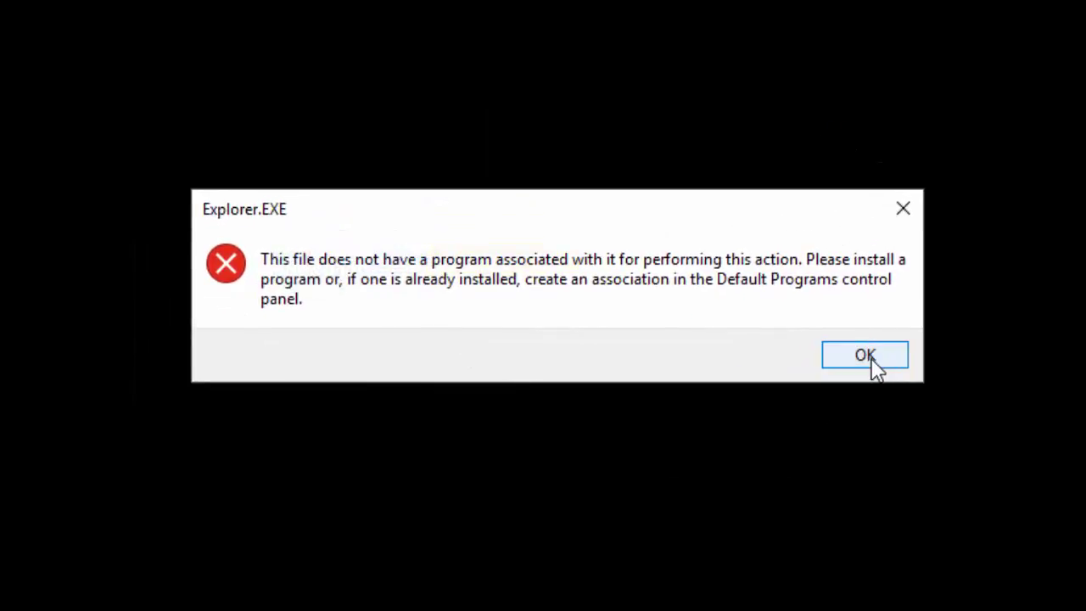
{"action": "left_click", "coordinate": [864, 356]}
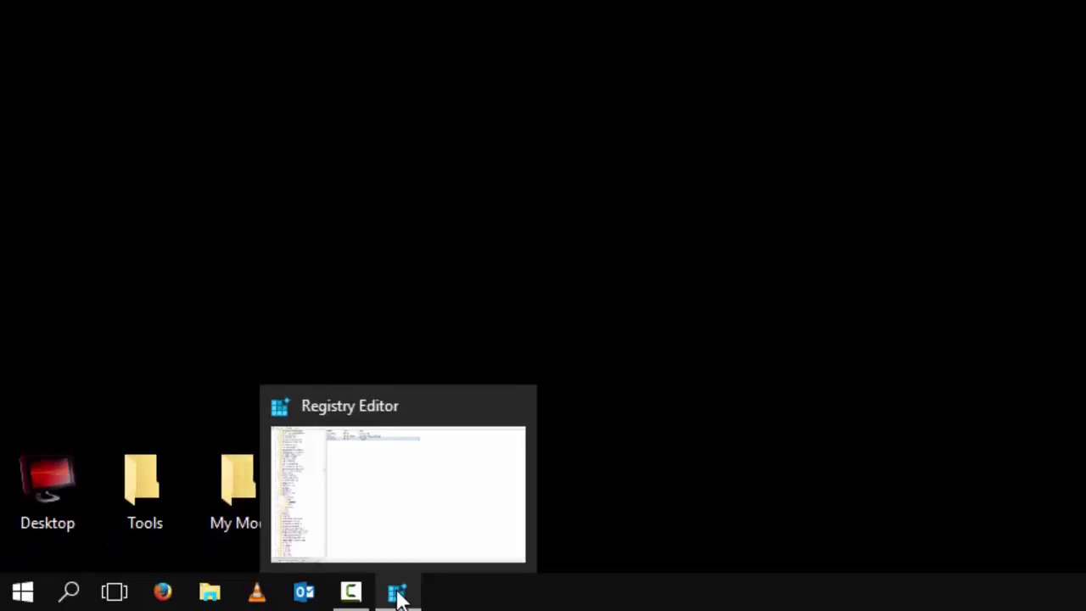
Return to Registry Editor and create a key named command under Directory\Background\shell\Notepad
{"action": "left_click", "coordinate": [399, 596]}
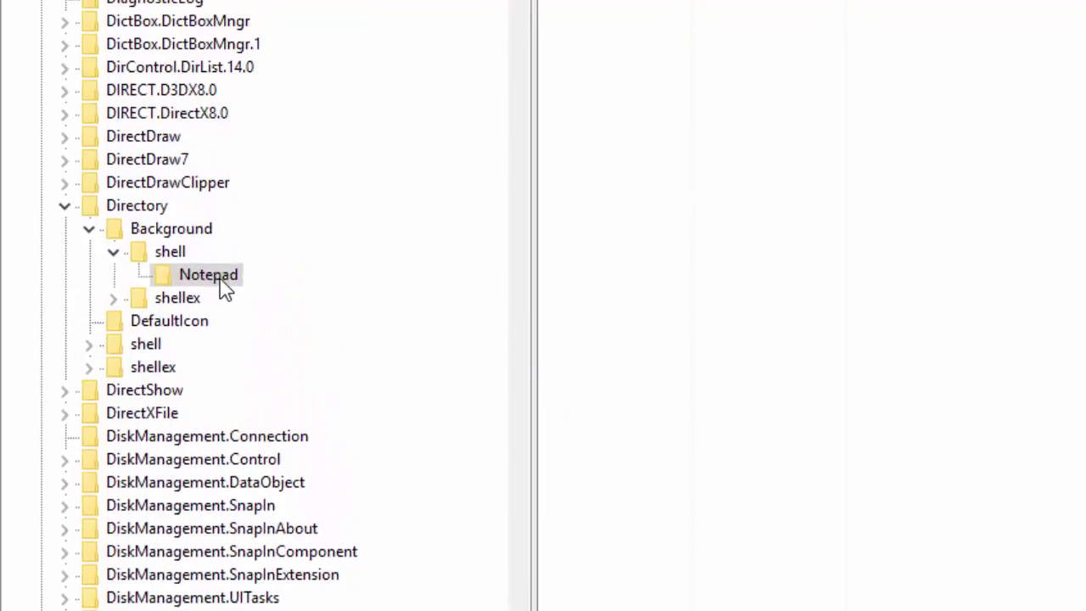
{"action": "left_click", "coordinate": [220, 280]}
{"action": "right_click", "coordinate": [227, 285]}
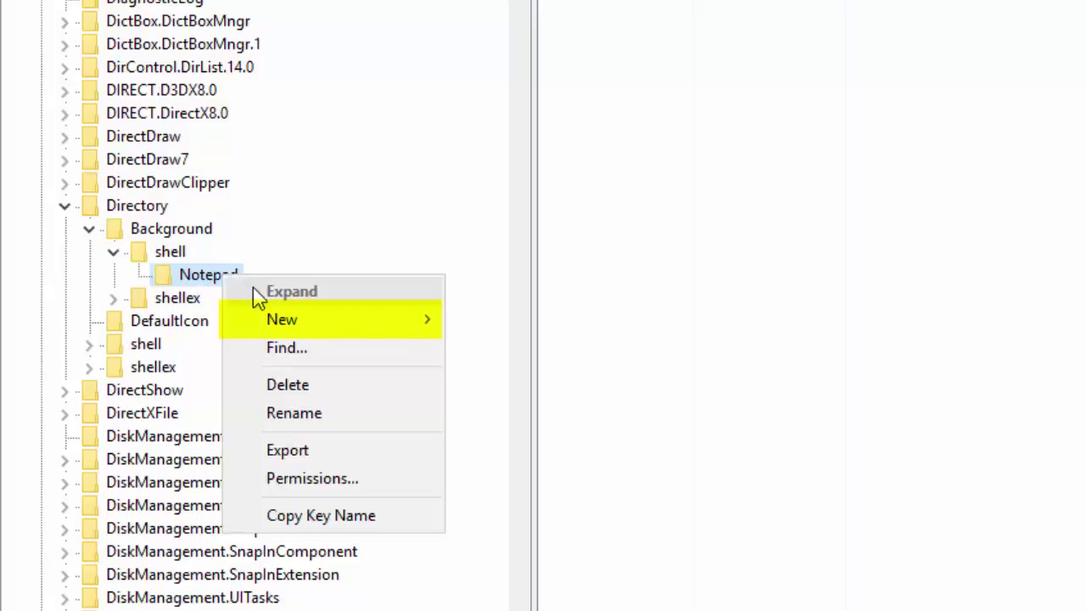
{"action": "mouse_move", "coordinate": [273, 328]}
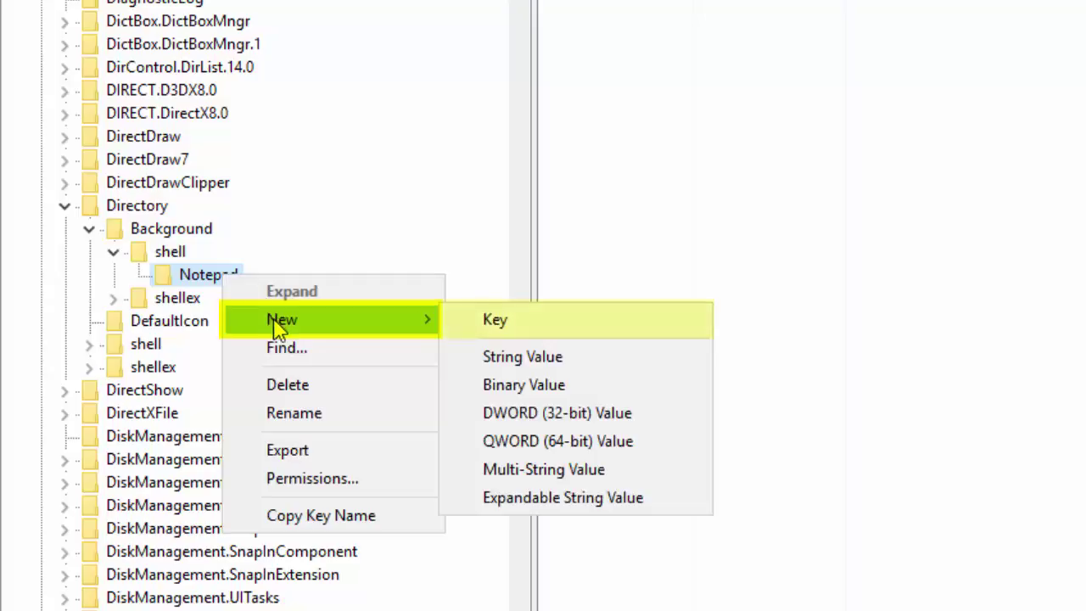
{"action": "left_click", "coordinate": [519, 329]}
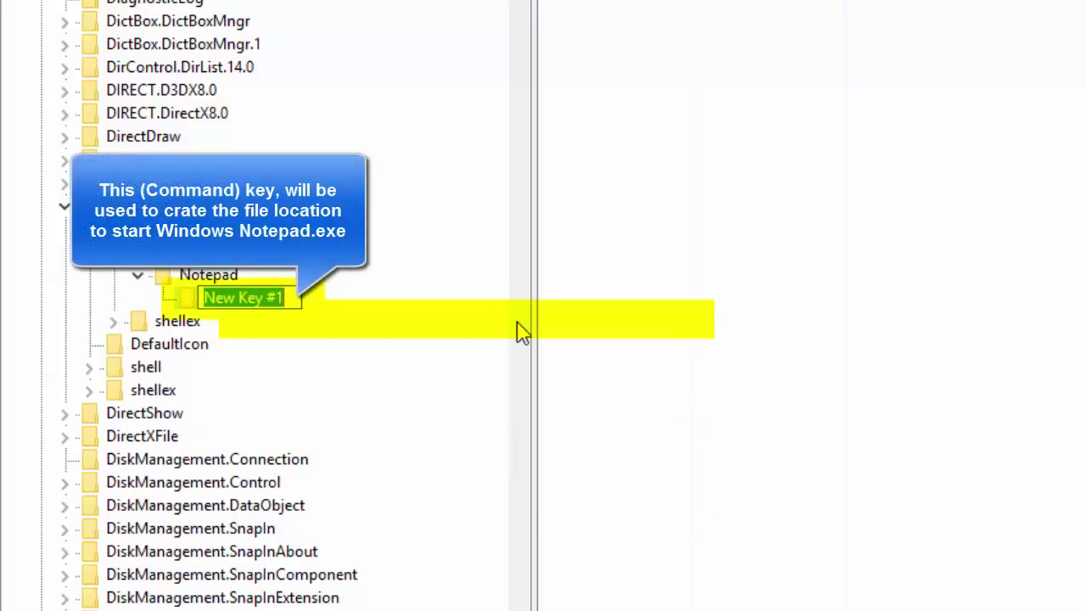
{"action": "type", "text": "c"}
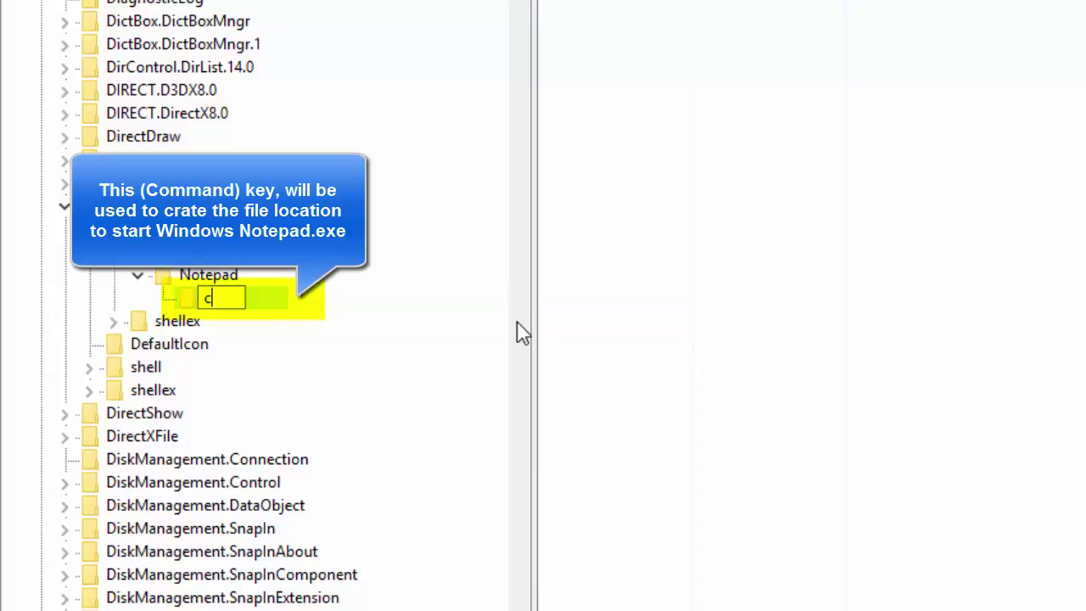
{"action": "type", "text": "ommand"}
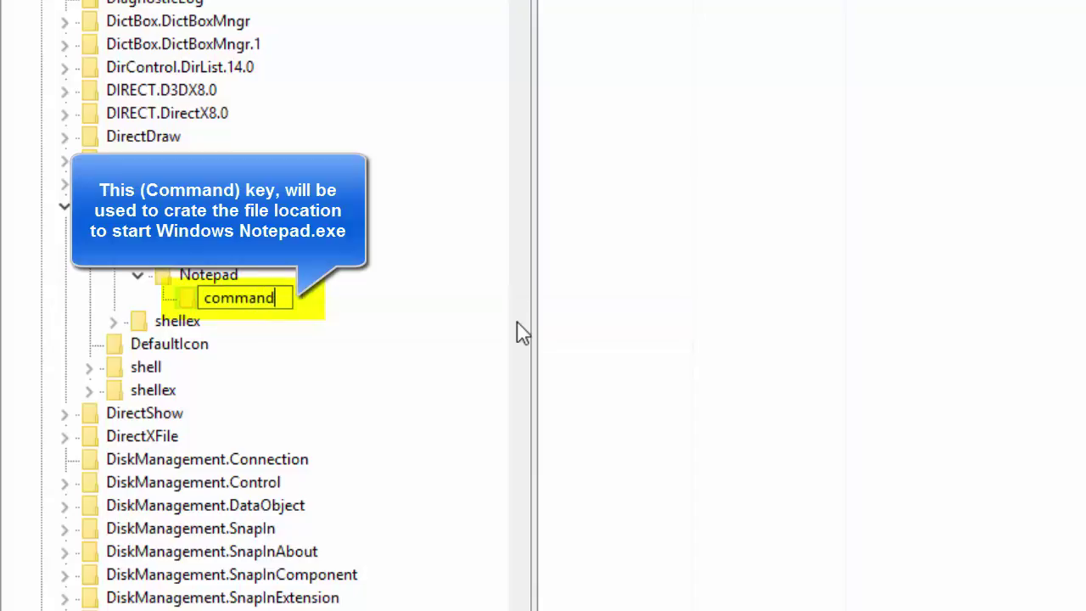
{"action": "key", "text": "Return"}
Set the command key's (Default) value data to "%SystemRoot%\notepad.exe", including the quotation marks
{"action": "scroll", "coordinate": [524, 528], "scroll_direction": "up", "scroll_amount": 3}
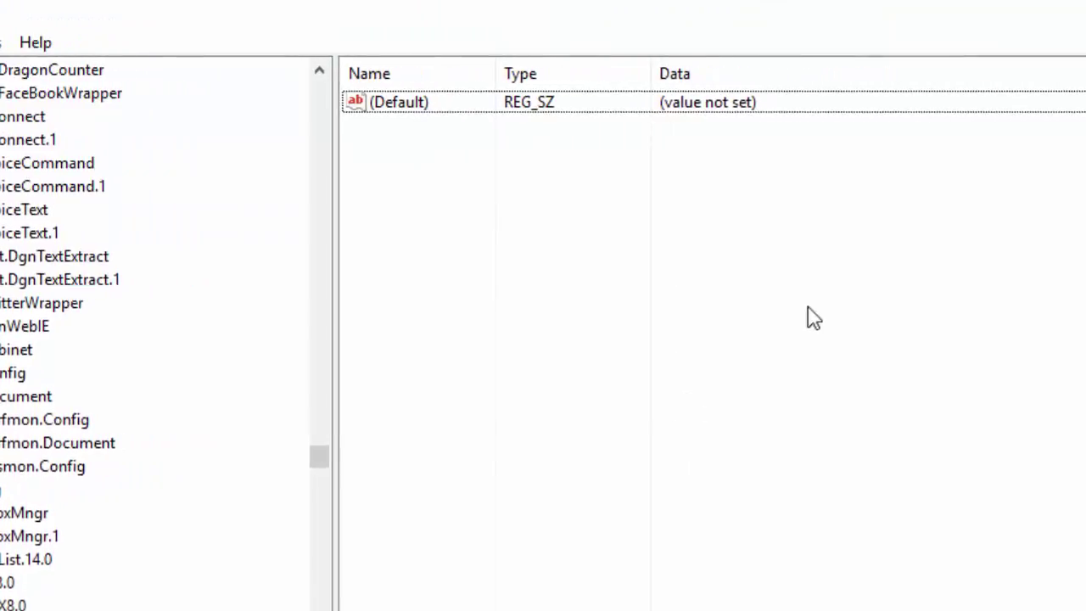
{"action": "double_click", "coordinate": [631, 111]}
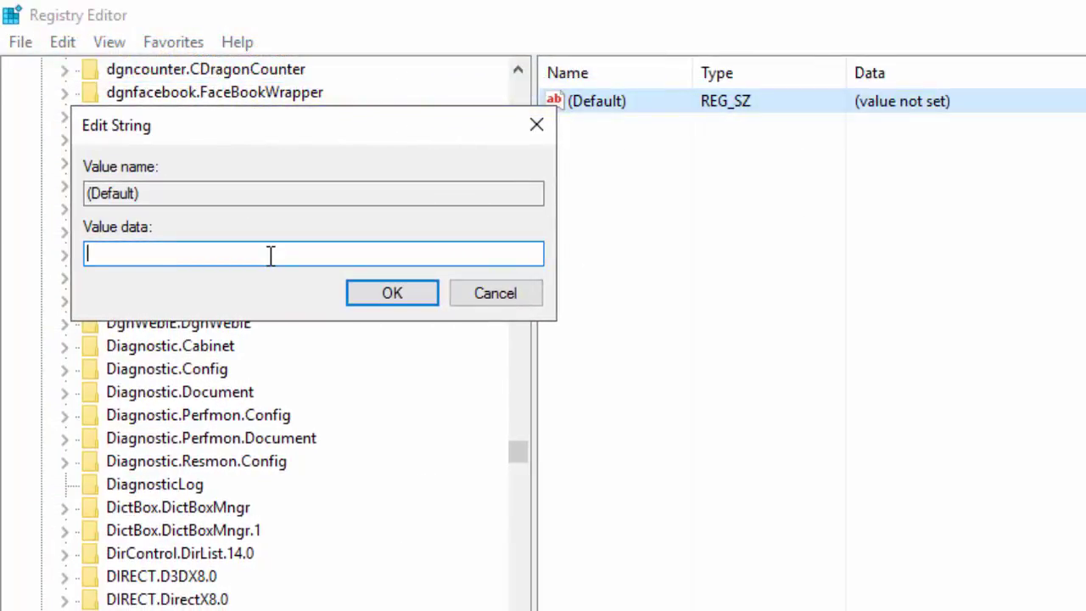
{"action": "type", "text": "\"%SystemRoot%\\notep"}
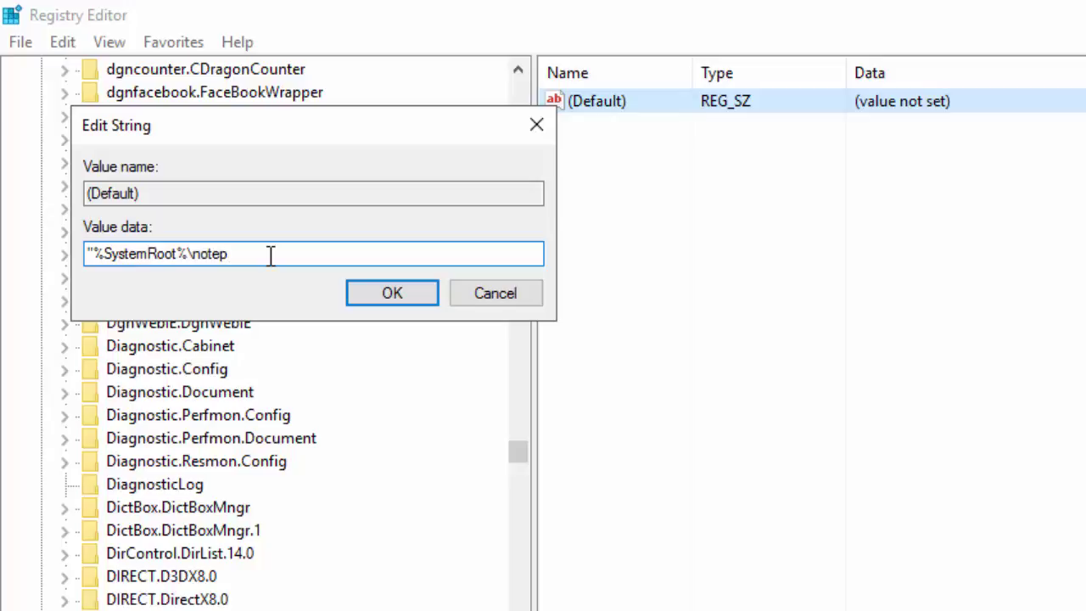
{"action": "type", "text": ".exe\""}
{"action": "left_click", "coordinate": [386, 297]}
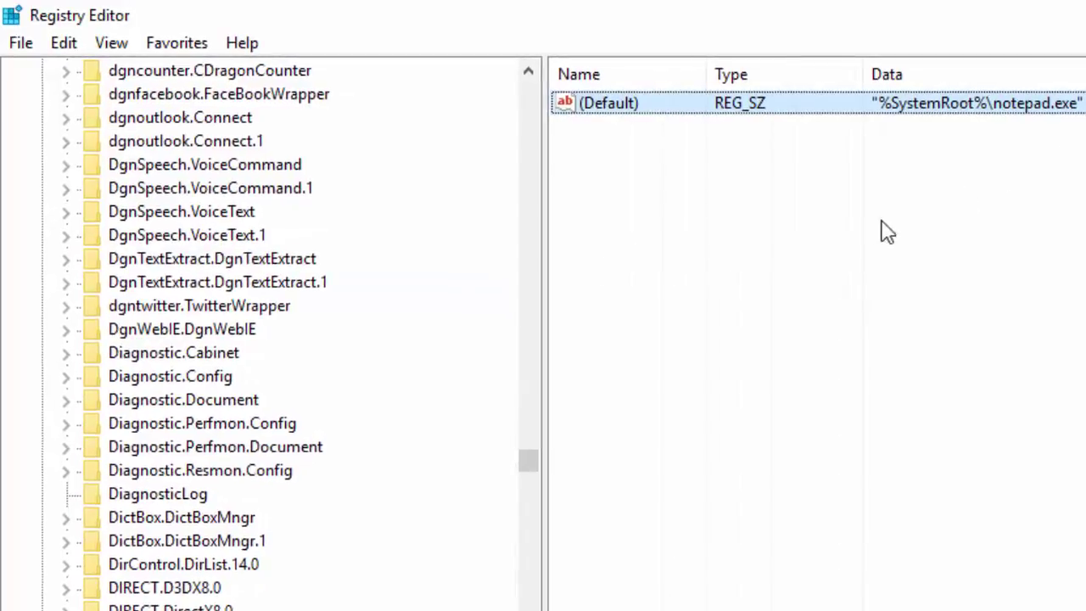
{"action": "double_click", "coordinate": [984, 107]}
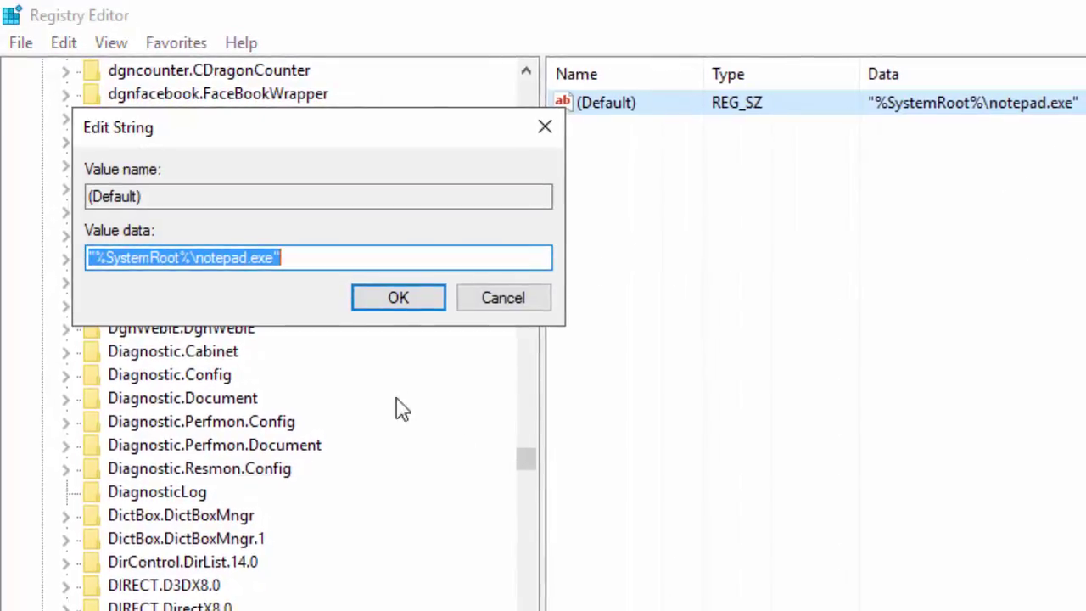
{"action": "left_click", "coordinate": [501, 297]}
Add an expandable string value named (Default) to the command key
{"action": "right_click", "coordinate": [982, 262]}
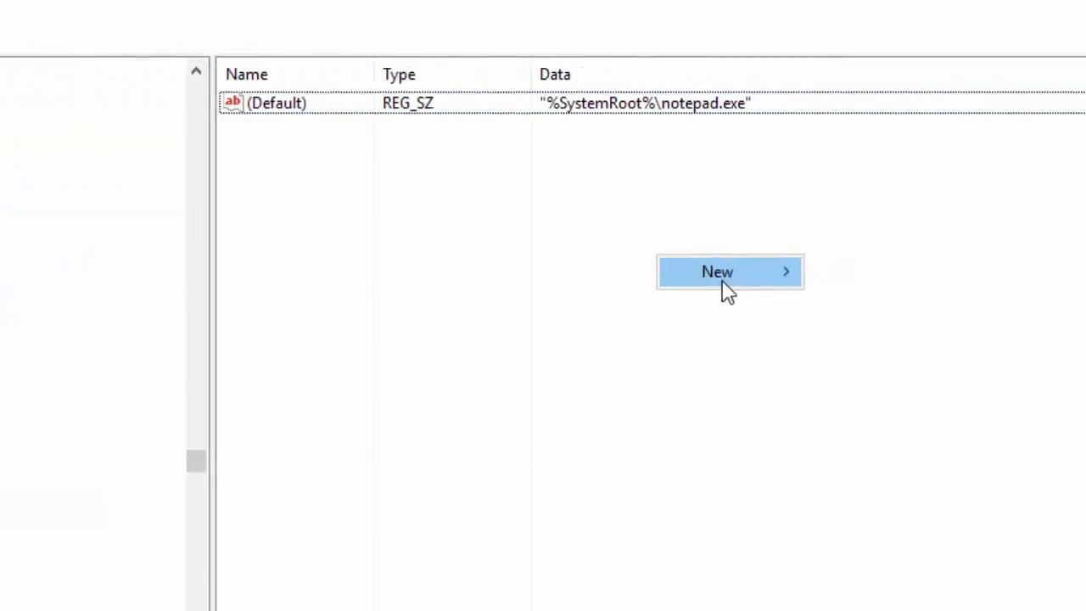
{"action": "mouse_move", "coordinate": [726, 289]}
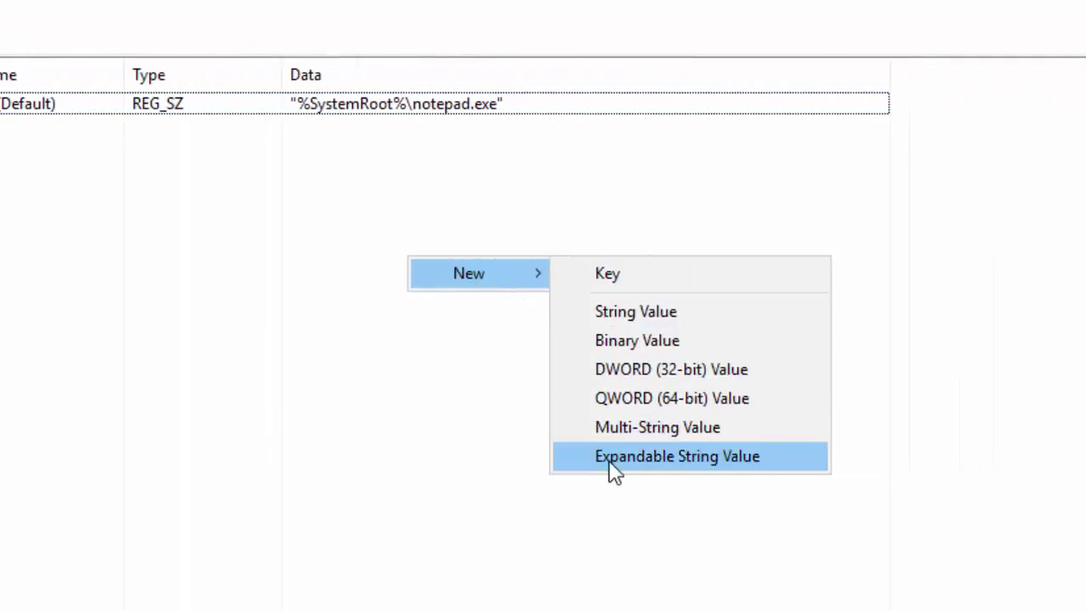
{"action": "left_click", "coordinate": [728, 458]}
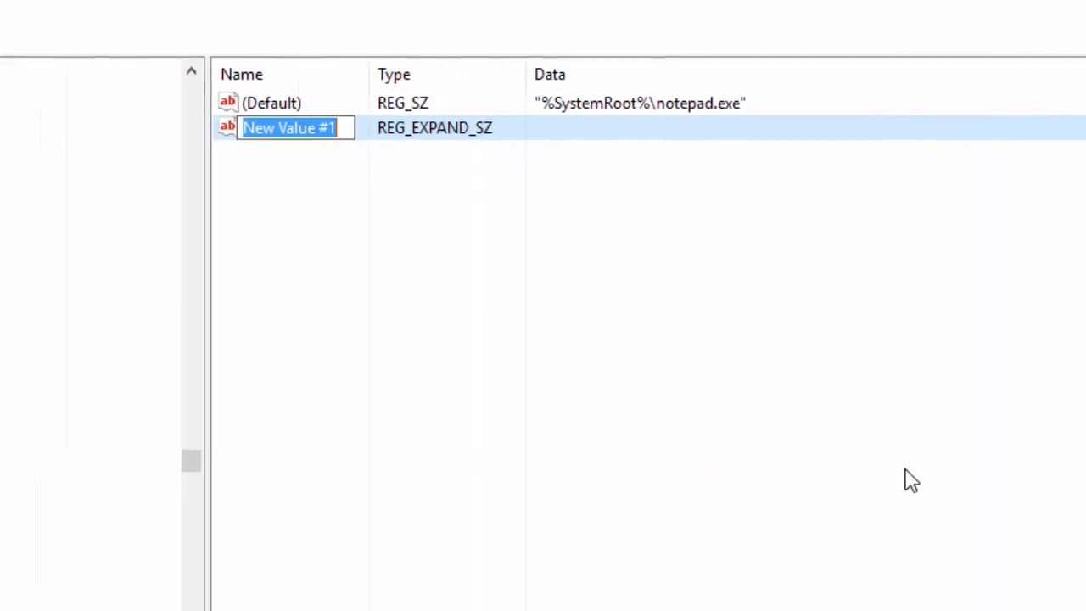
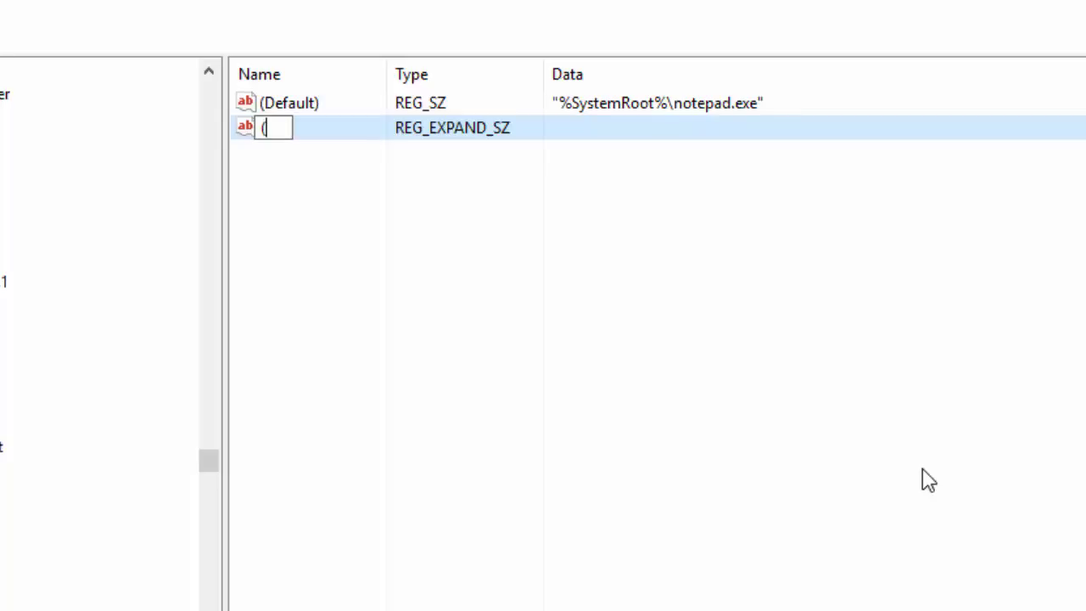
{"action": "type", "text": "(De"}
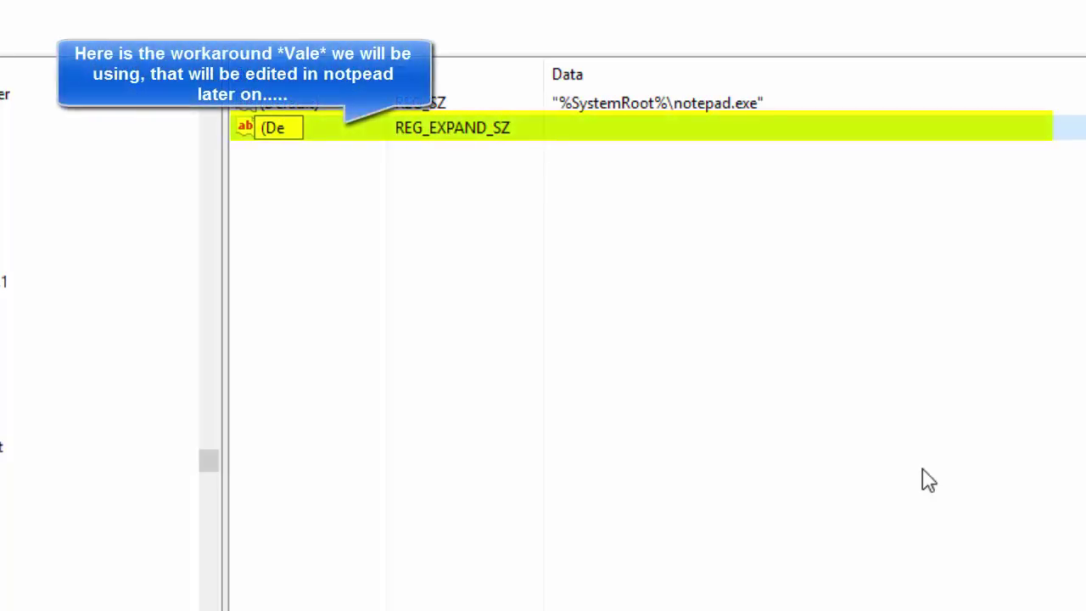
{"action": "type", "text": "fault)"}
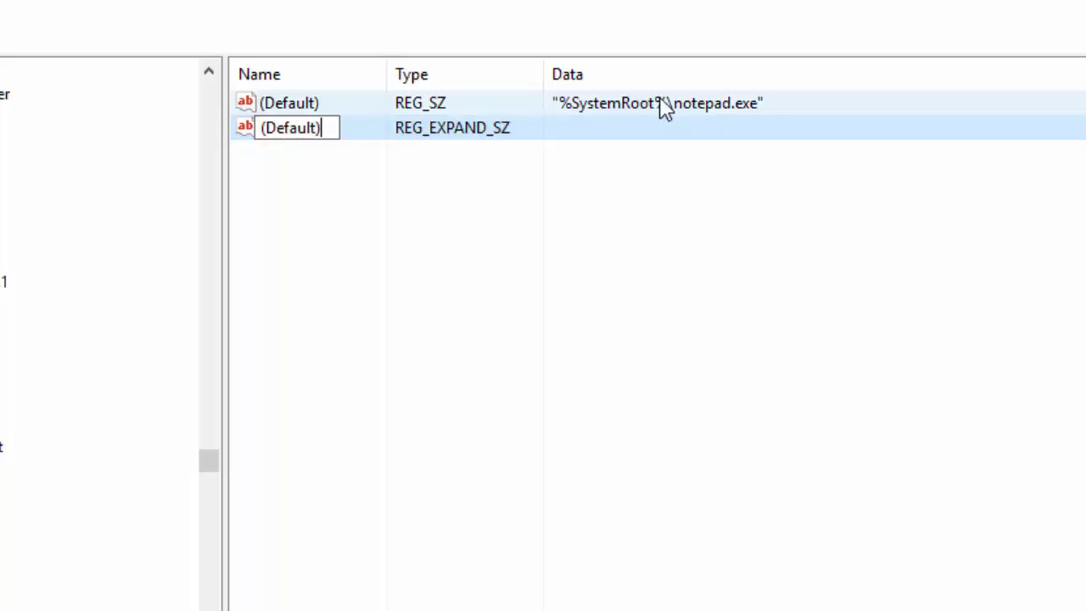
{"action": "left_click", "coordinate": [703, 105]}
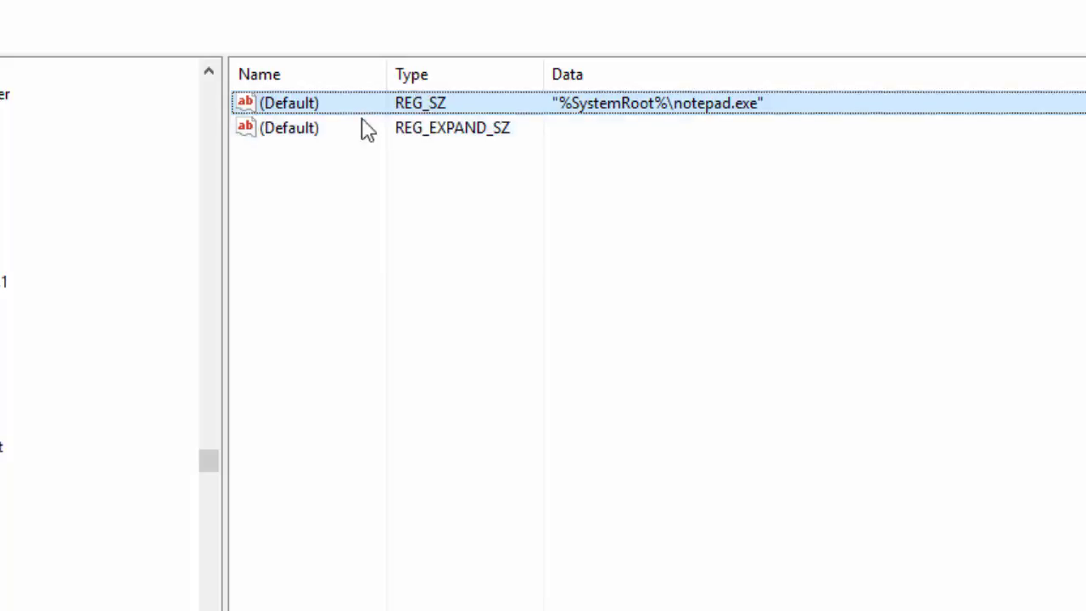
Copy the data of the REG_SZ (Default) value without changing it
{"action": "double_click", "coordinate": [652, 105]}
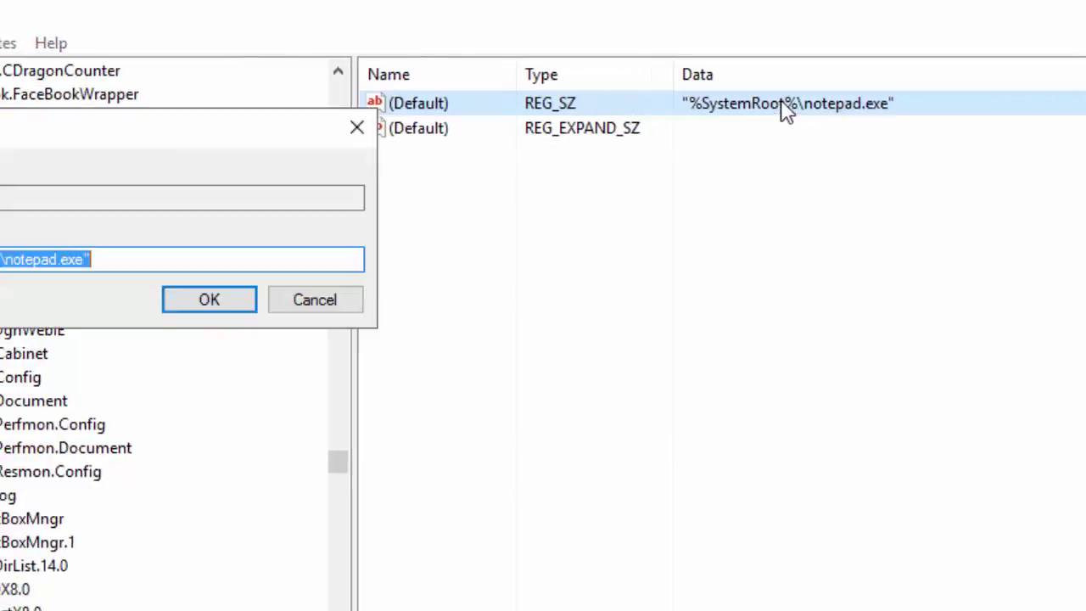
{"action": "right_click", "coordinate": [162, 256]}
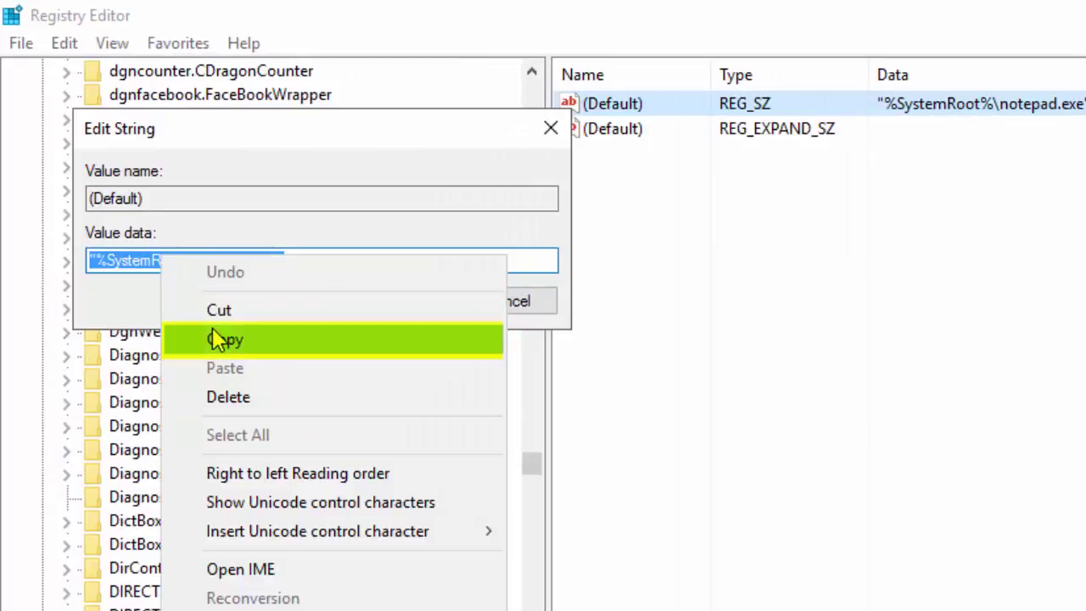
{"action": "left_click", "coordinate": [274, 343]}
{"action": "left_click", "coordinate": [509, 300]}
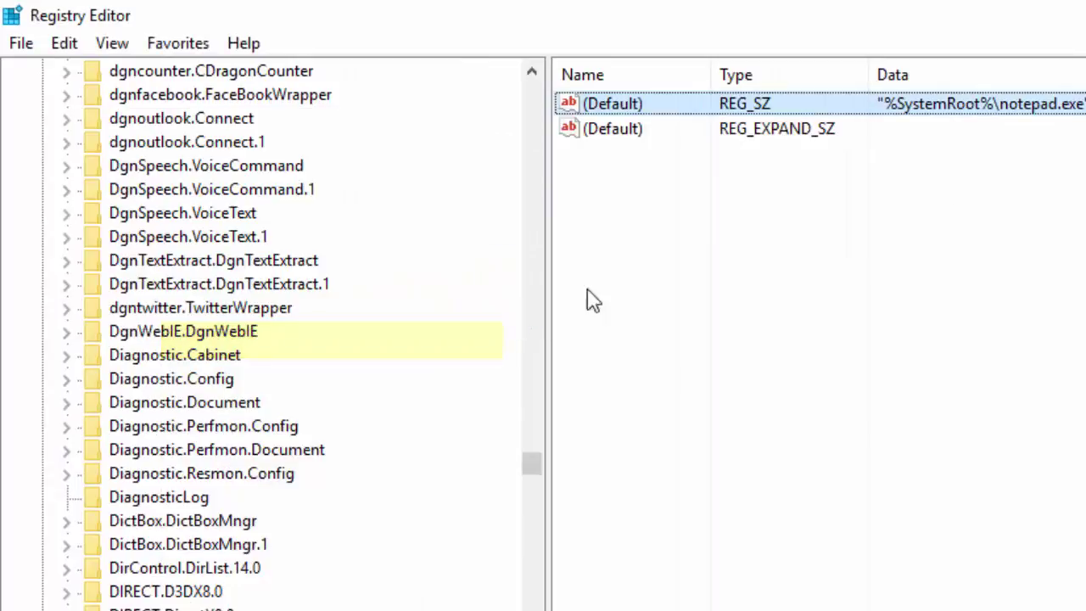
{"action": "double_click", "coordinate": [965, 117]}
{"action": "right_click", "coordinate": [234, 265]}
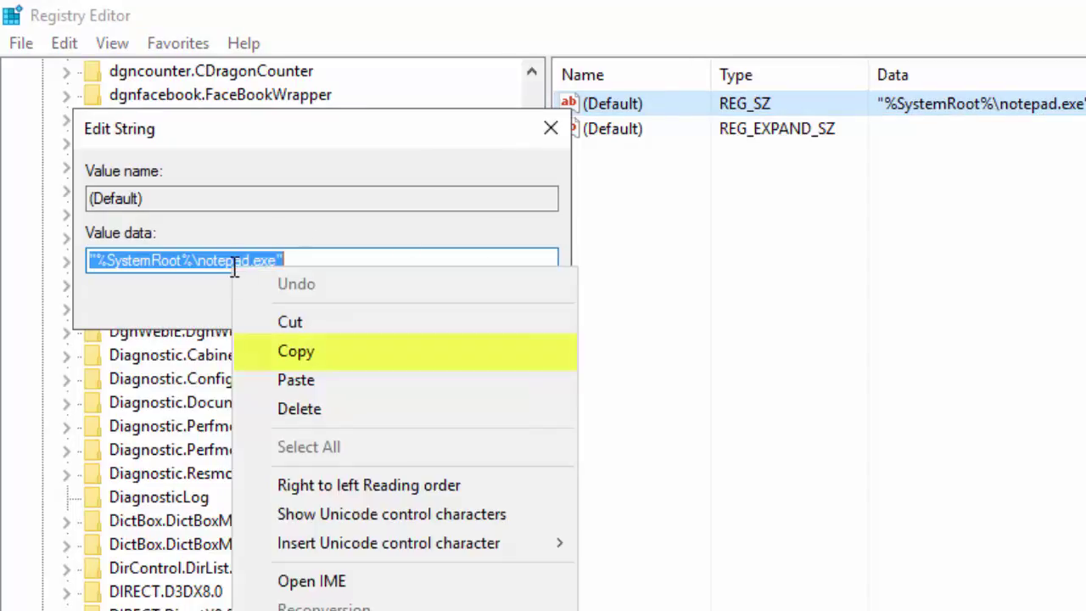
{"action": "left_click", "coordinate": [307, 356]}
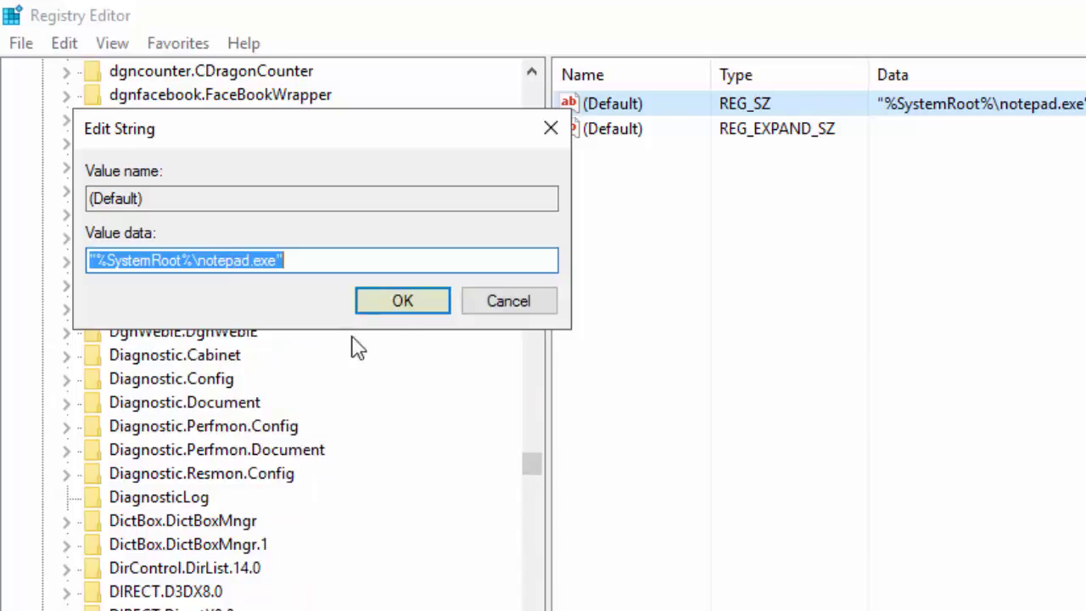
{"action": "left_click", "coordinate": [508, 304]}
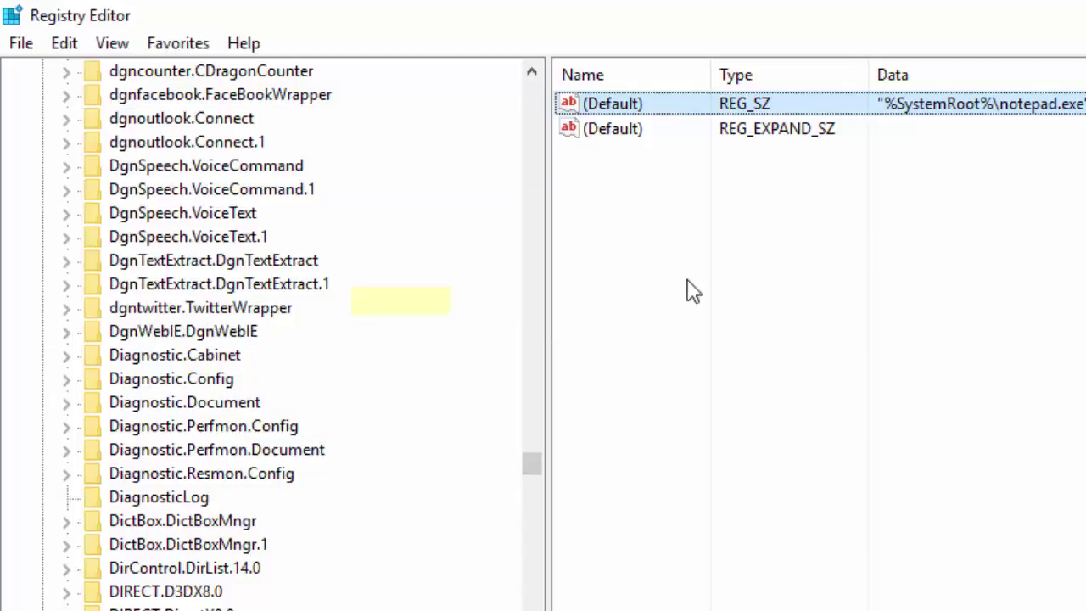
Paste "%SystemRoot%\notepad.exe" as the value data of the command key's REG_EXPAND_SZ (Default) value
{"action": "left_click", "coordinate": [253, 134]}
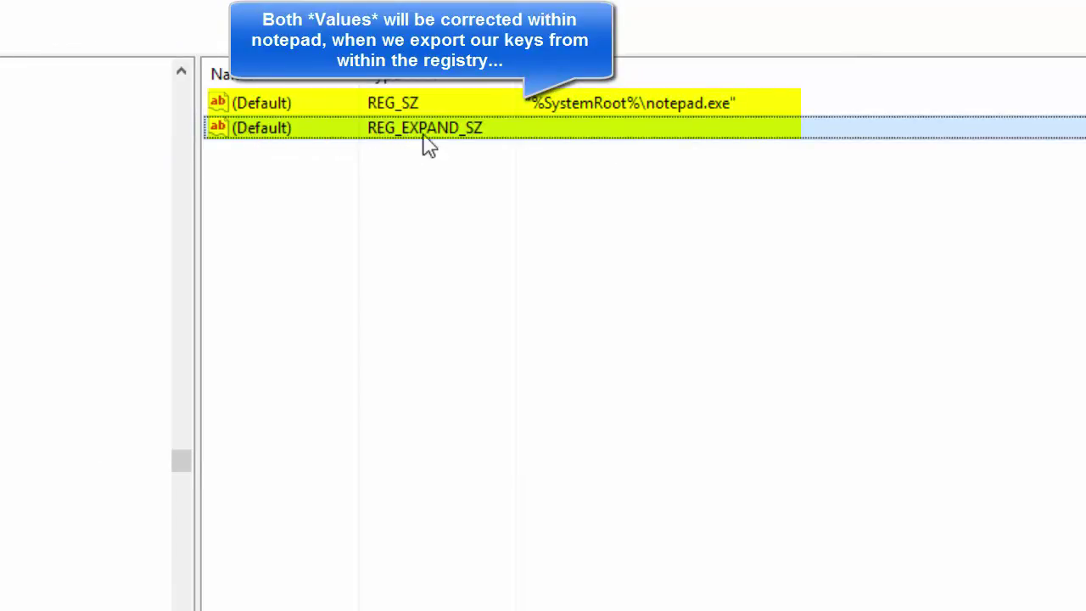
{"action": "double_click", "coordinate": [604, 134]}
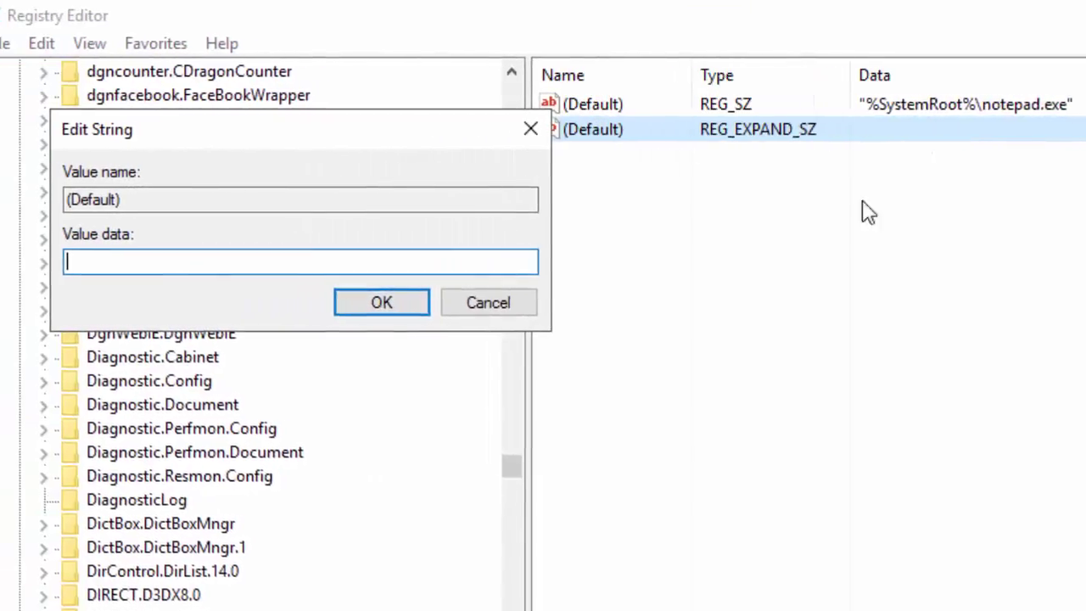
{"action": "right_click", "coordinate": [133, 264]}
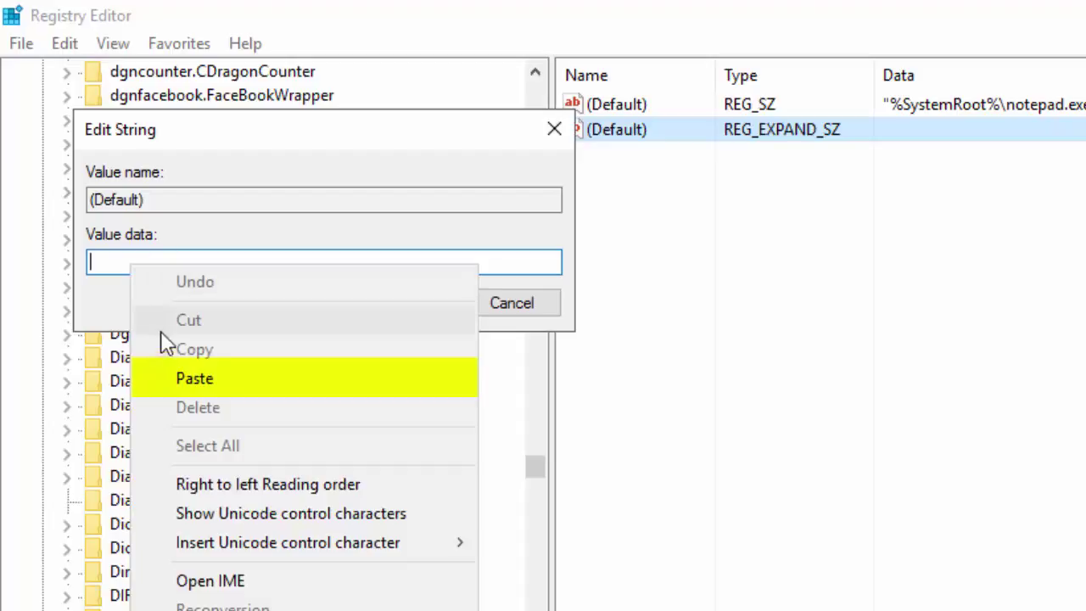
{"action": "left_click", "coordinate": [194, 379]}
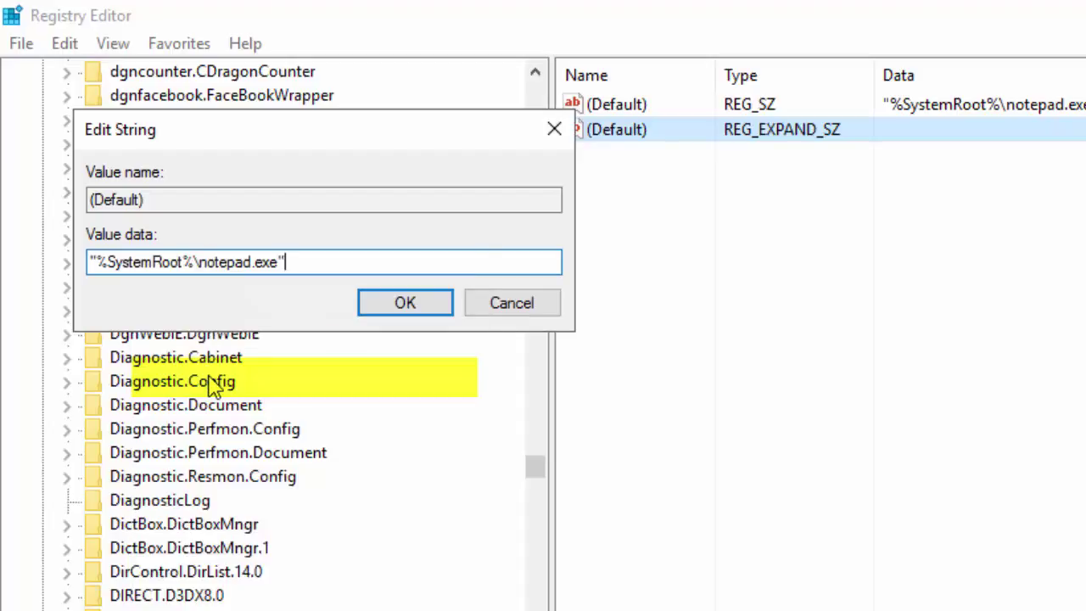
{"action": "left_click", "coordinate": [411, 310]}
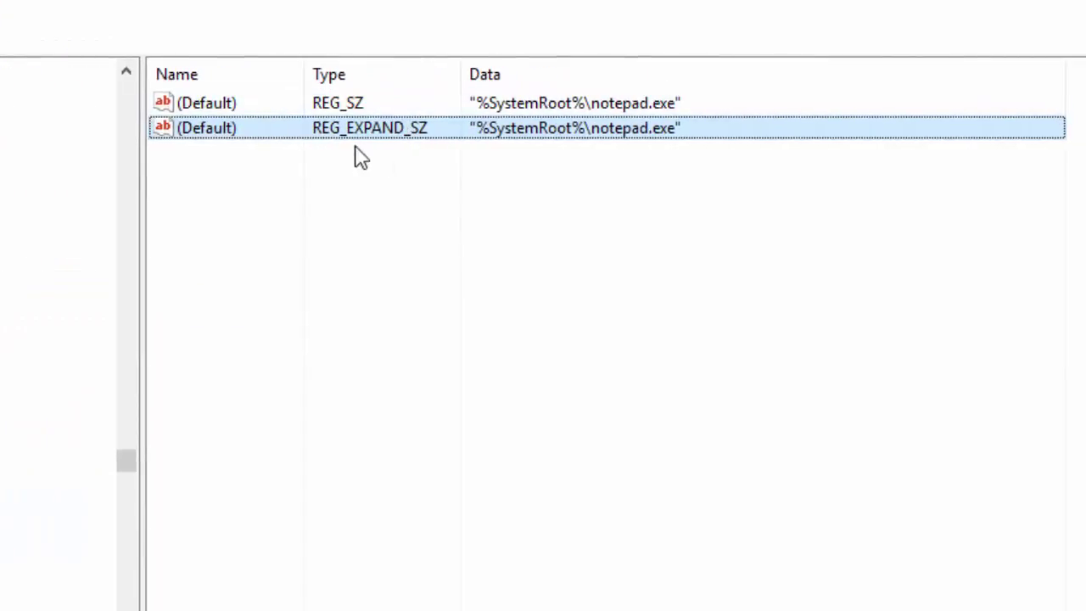
{"action": "left_click", "coordinate": [336, 109]}
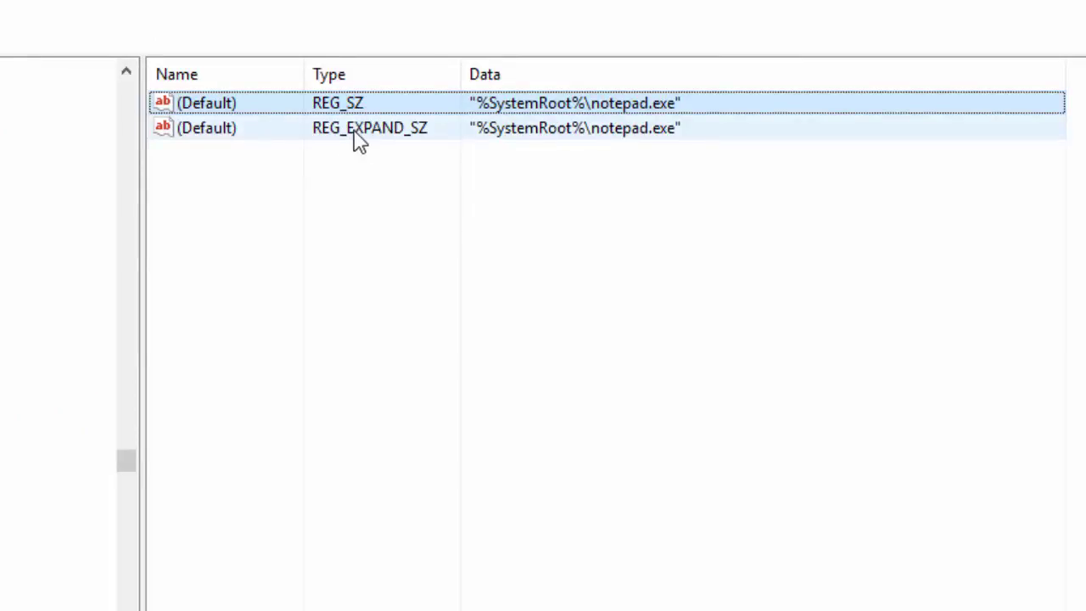
{"action": "left_click", "coordinate": [352, 141]}
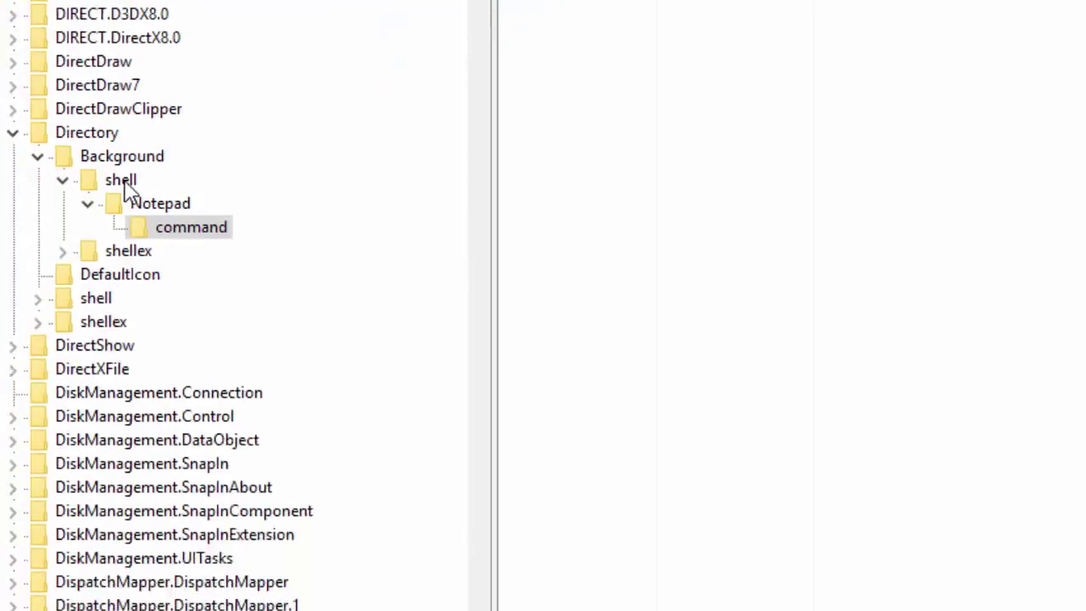
Export the shell key under Directory\Background to the Desktop as a registration file named Notepad
{"action": "left_click", "coordinate": [174, 95]}
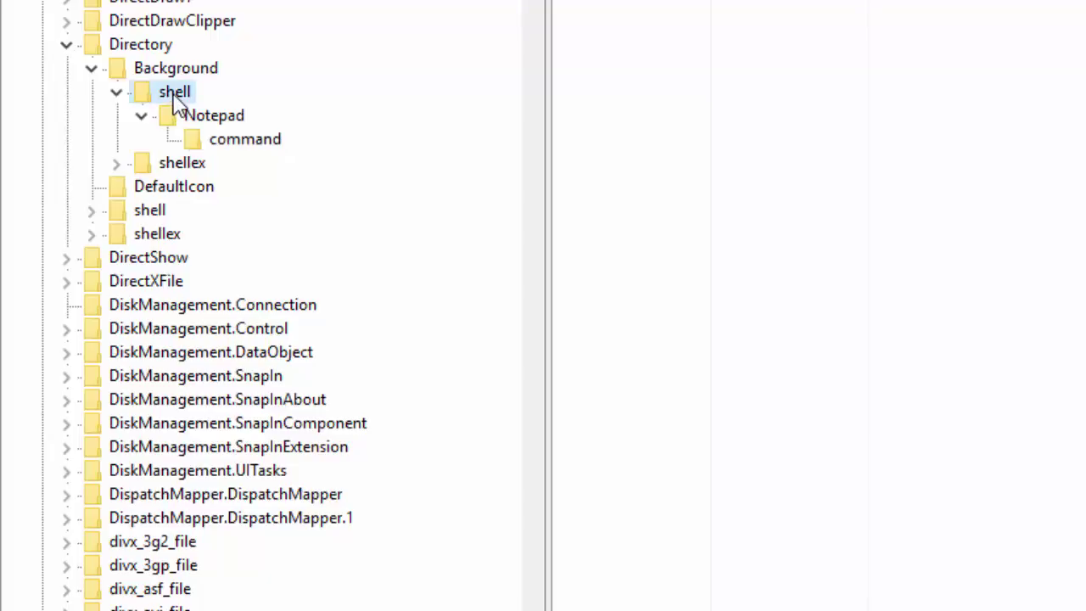
{"action": "right_click", "coordinate": [175, 90]}
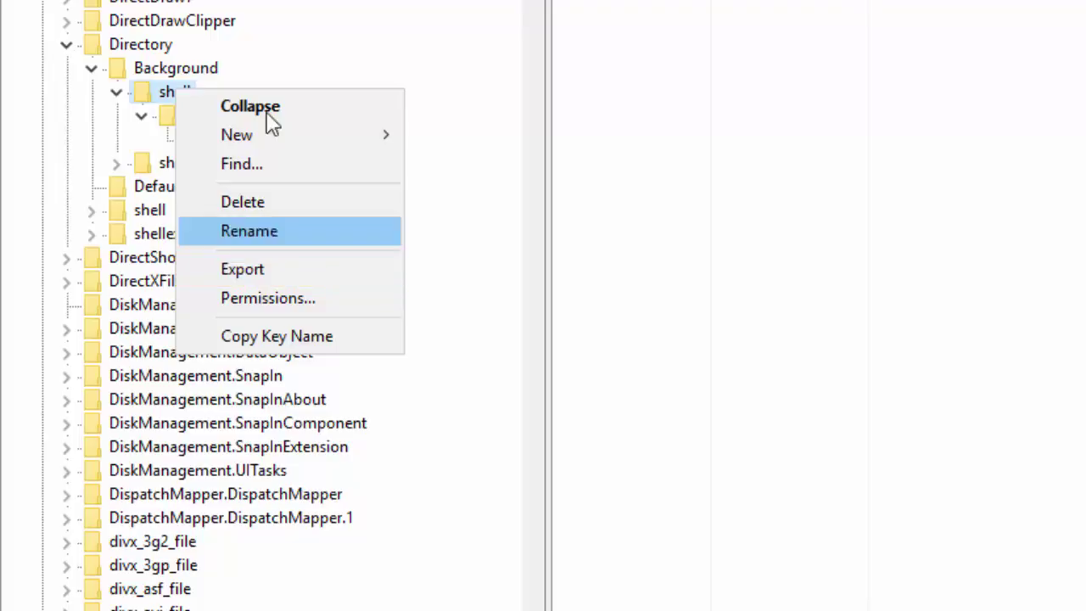
{"action": "key", "text": "Escape"}
{"action": "left_click", "coordinate": [209, 119]}
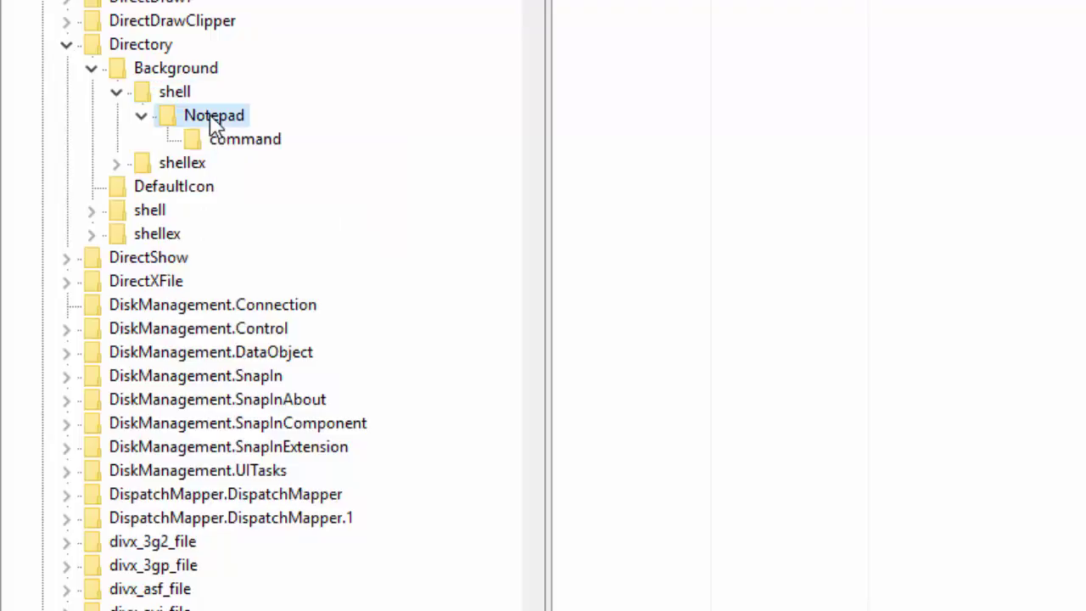
{"action": "left_click", "coordinate": [168, 97]}
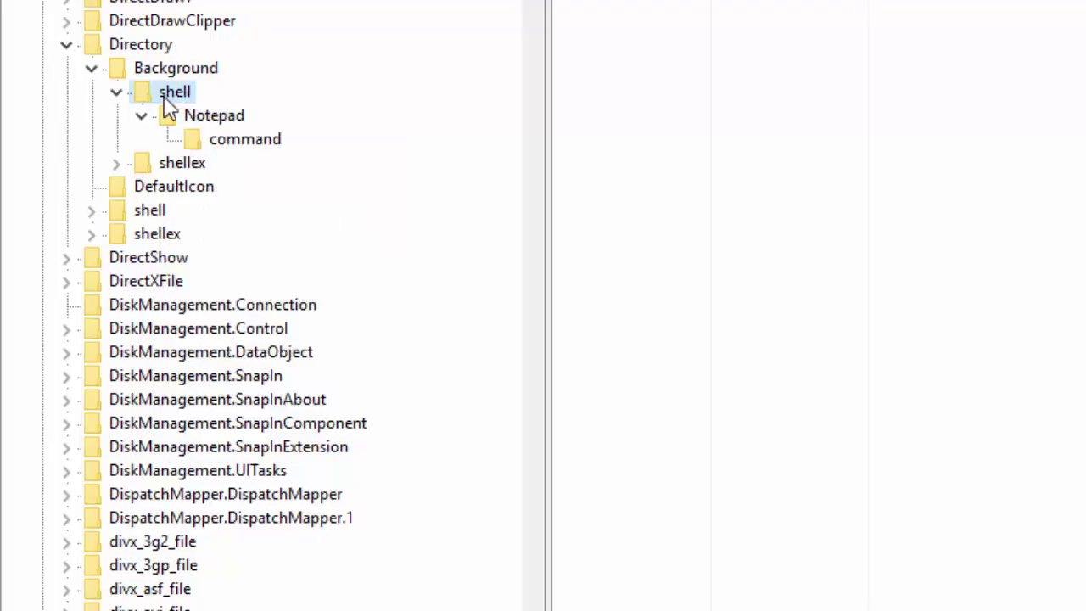
{"action": "right_click", "coordinate": [173, 96]}
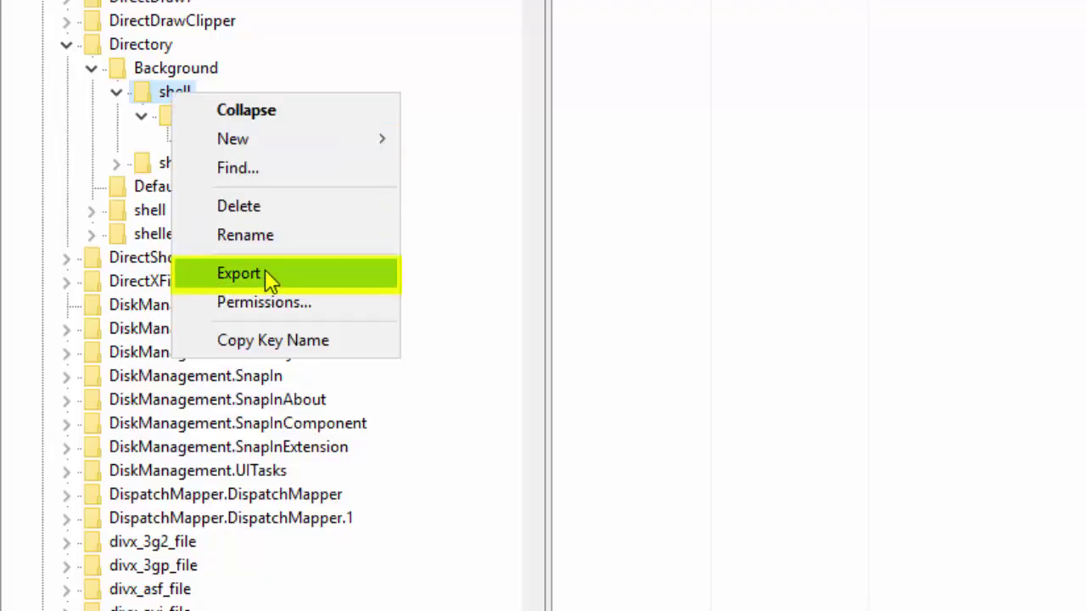
{"action": "left_click", "coordinate": [241, 271]}
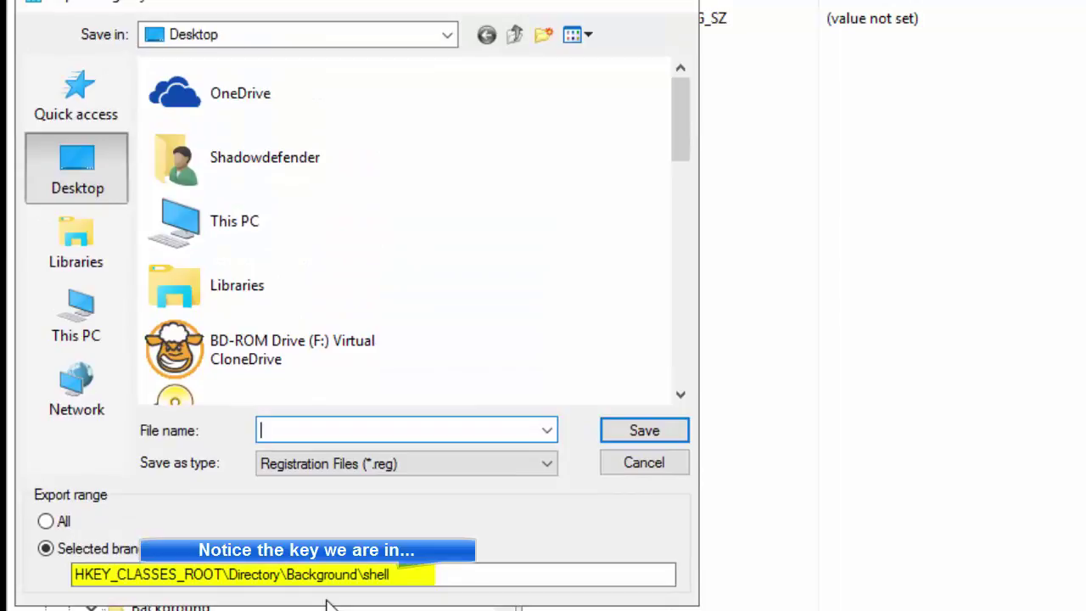
{"action": "type", "text": "Notepad"}
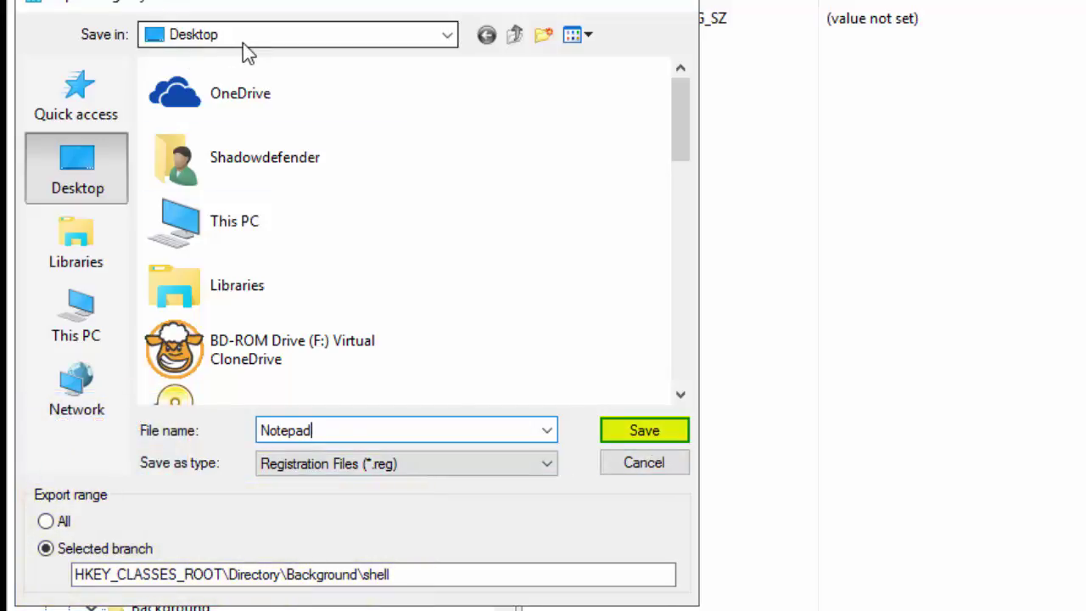
{"action": "left_click", "coordinate": [626, 433]}
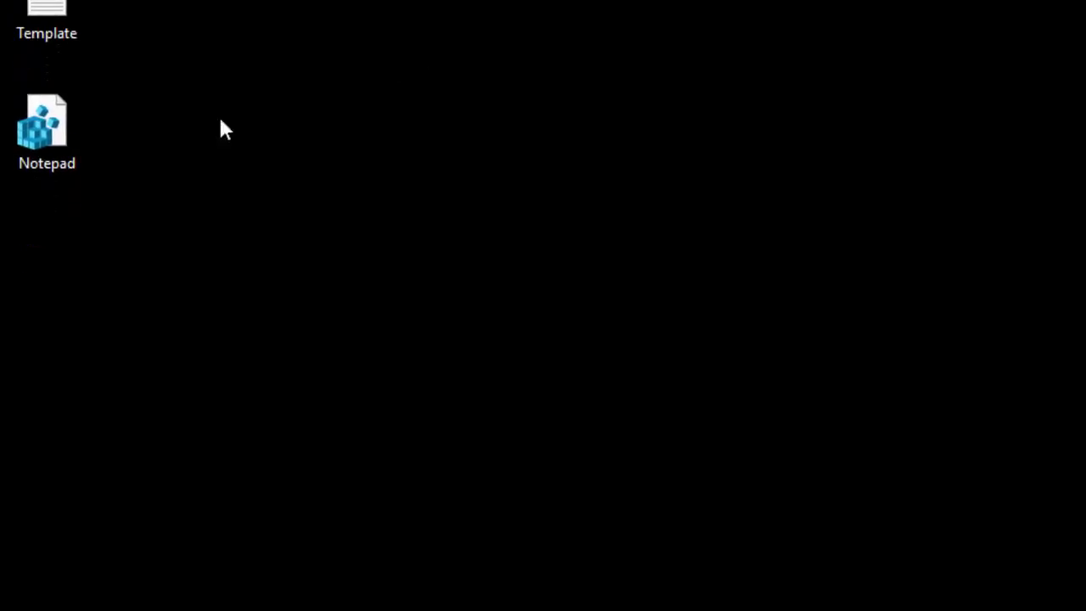
Open the exported Notepad registration file on the desktop for editing in Notepad
{"action": "left_click", "coordinate": [47, 136]}
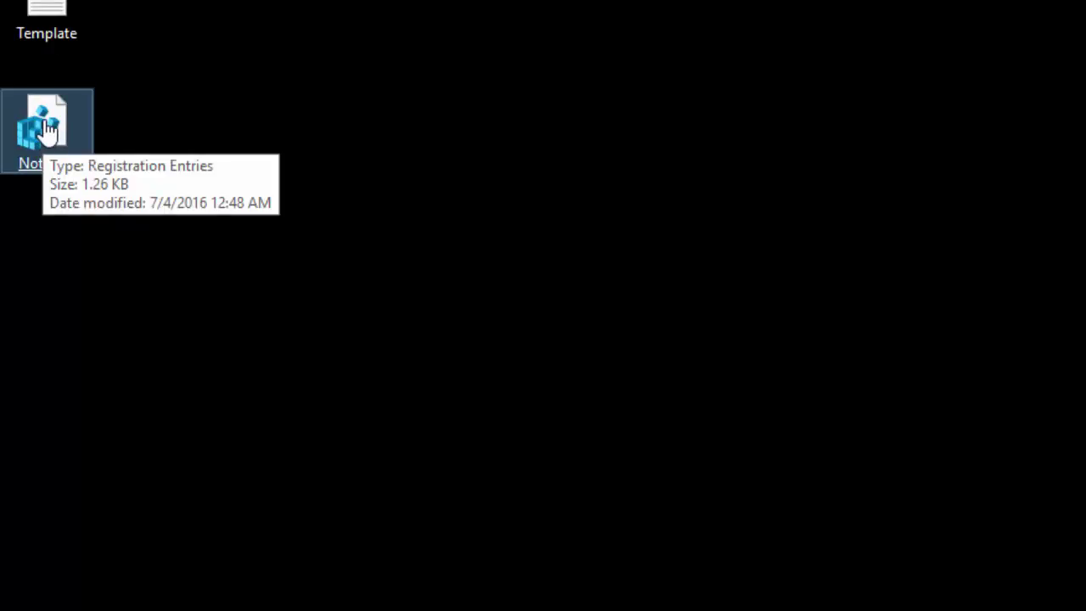
{"action": "right_click", "coordinate": [48, 133]}
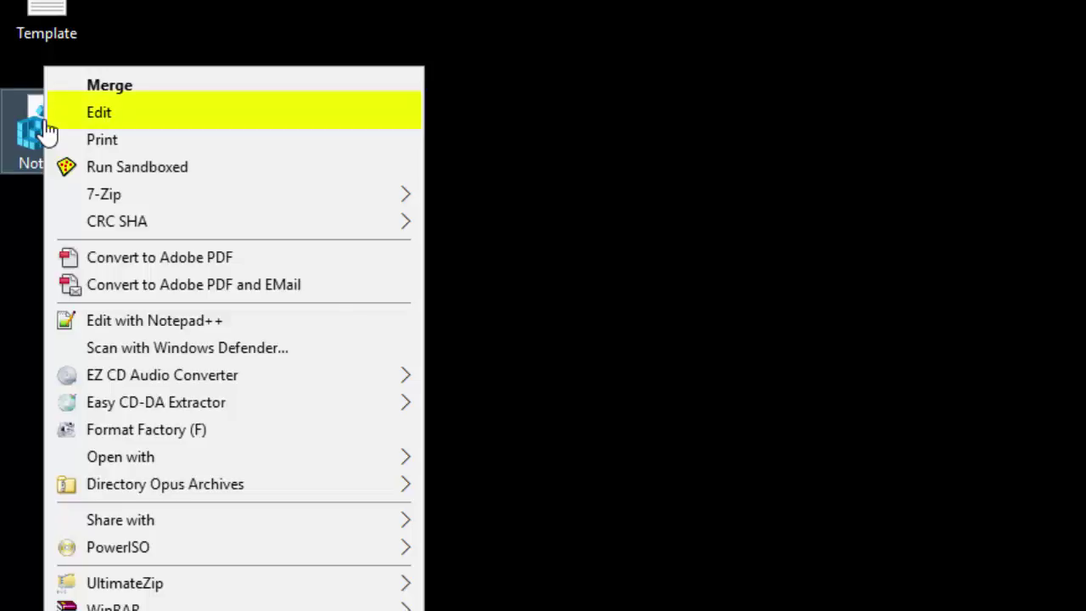
{"action": "left_click", "coordinate": [105, 115]}
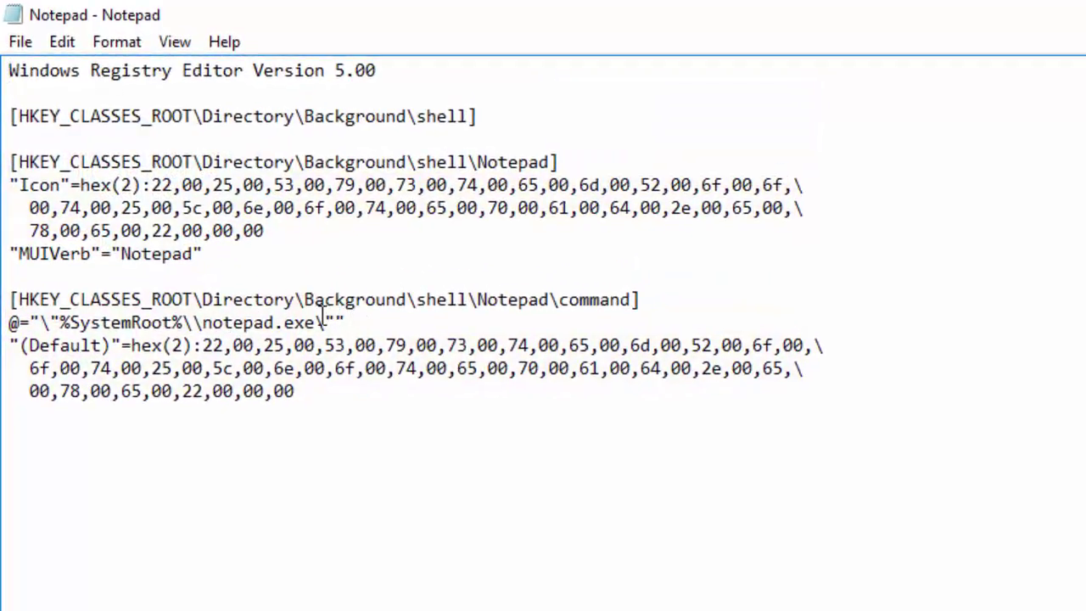
In the Notepad\command section, delete the @ string data and the "(Default)"= text so the line starts with @=hex(2):
{"action": "left_click_drag", "start_coordinate": [350, 322], "coordinate": [34, 322]}
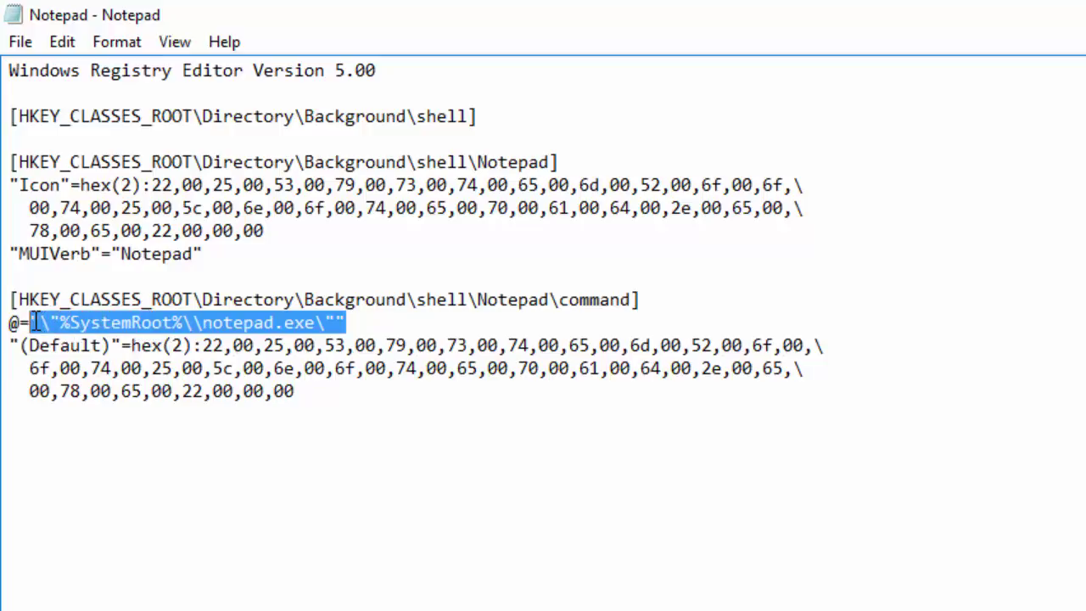
{"action": "key", "text": "Delete"}
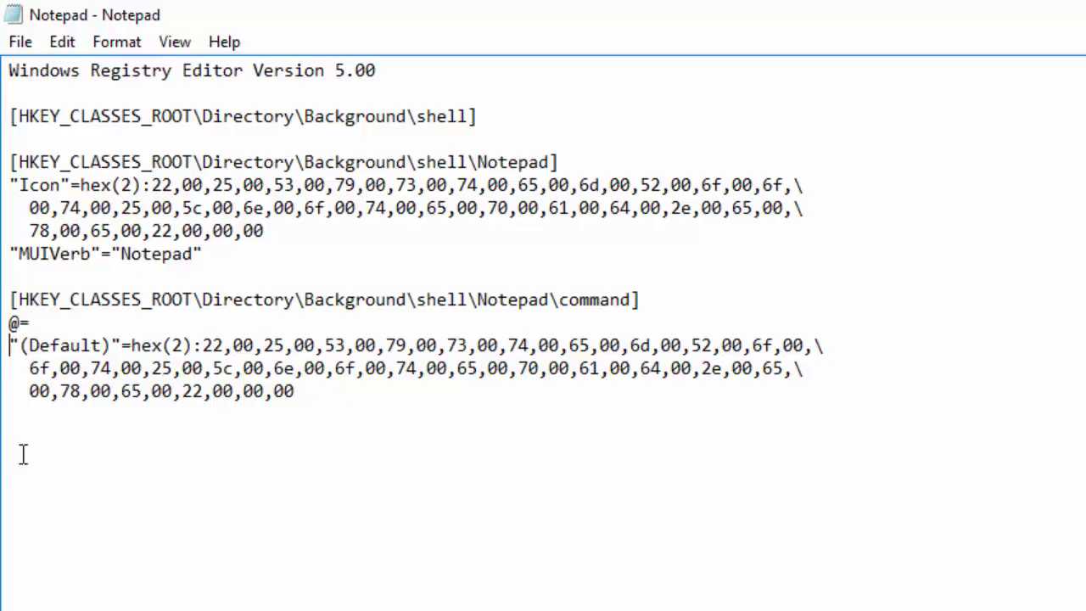
{"action": "key", "text": "BackSpace"}
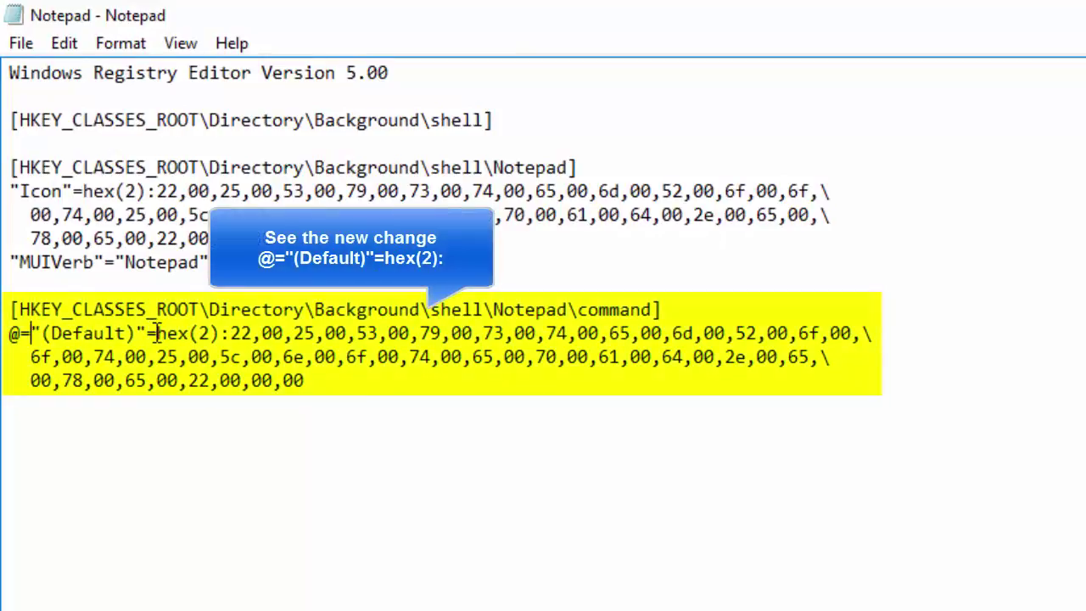
{"action": "left_click_drag", "start_coordinate": [155, 332], "coordinate": [40, 333]}
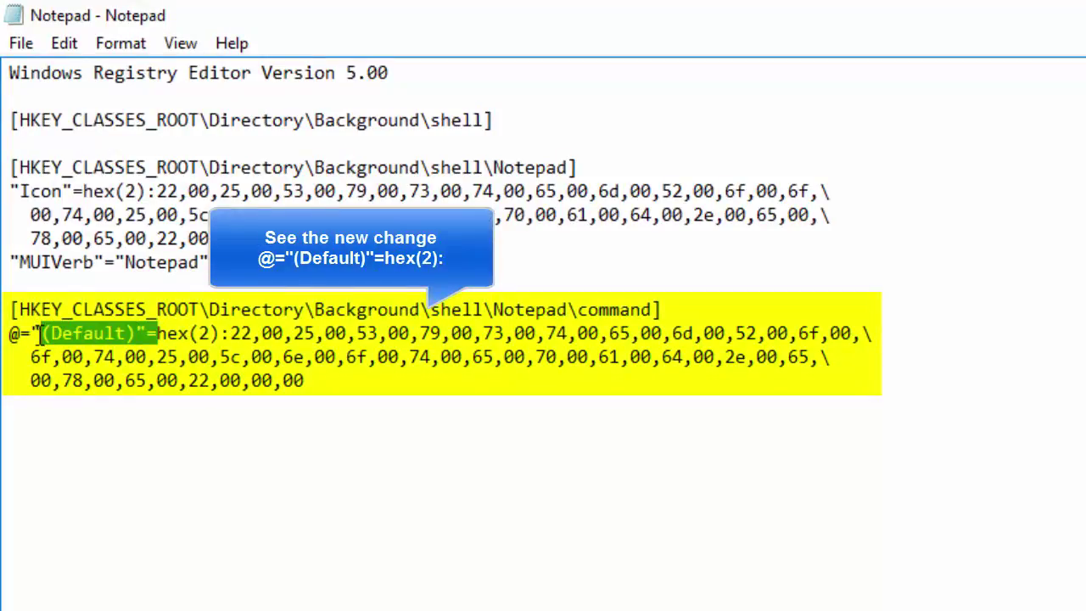
{"action": "left_click_drag", "start_coordinate": [40, 334], "coordinate": [32, 333]}
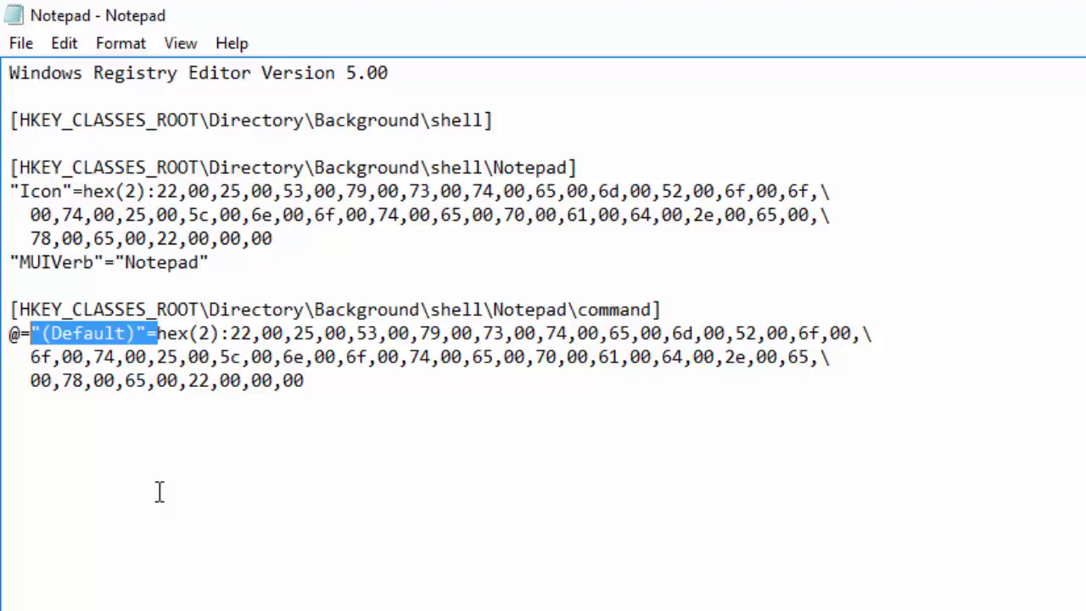
{"action": "key", "text": "Delete"}
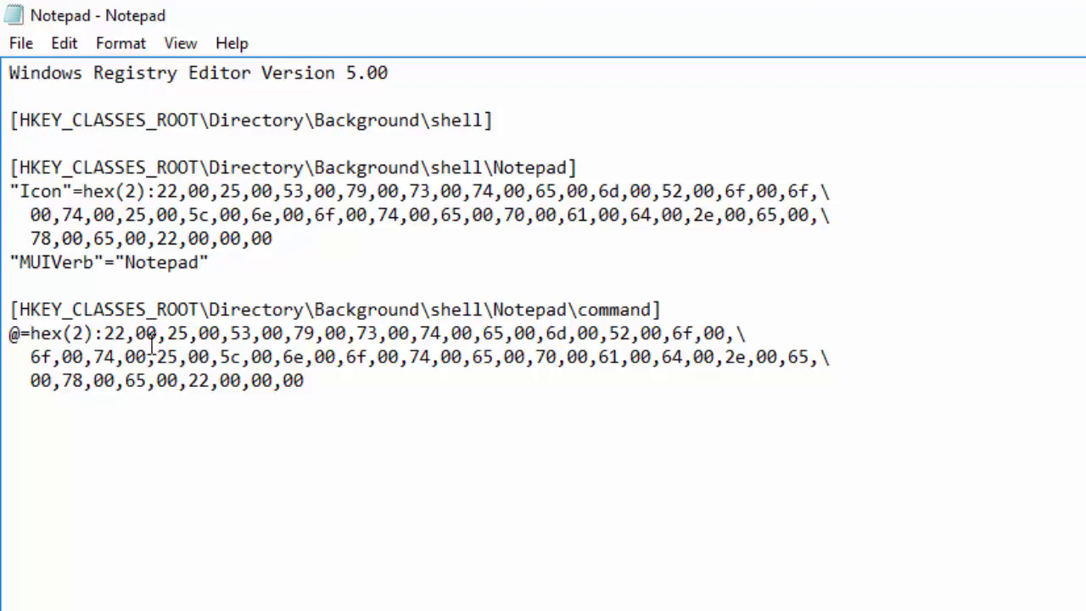
Review the command key's hex data, the Notepad and Notepad\command key paths, and the Icon and MUIVerb values in the file
{"action": "left_click_drag", "start_coordinate": [306, 380], "coordinate": [104, 332]}
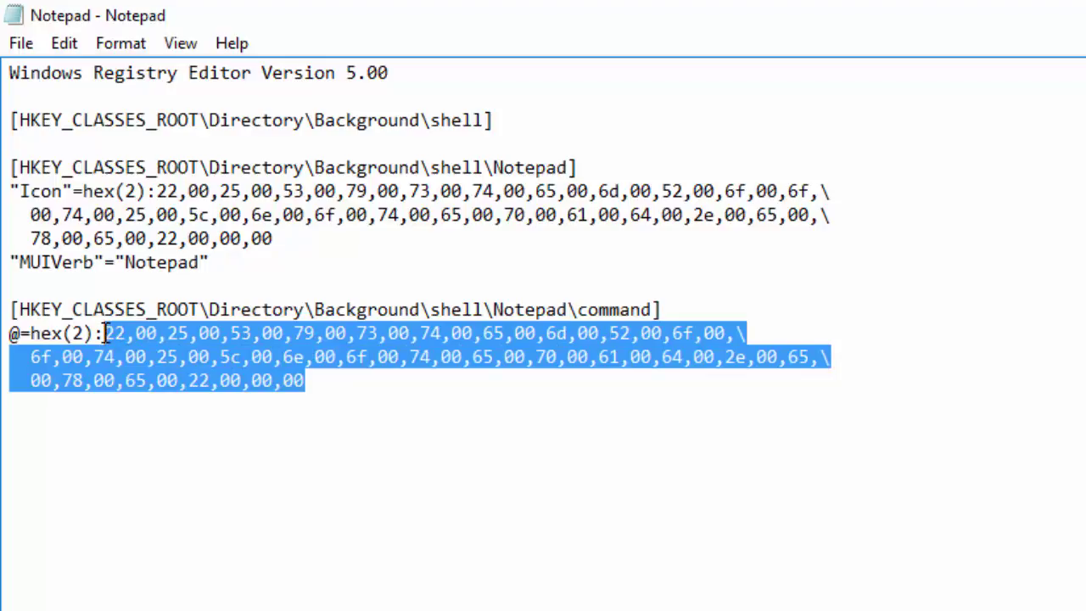
{"action": "left_click", "coordinate": [346, 382]}
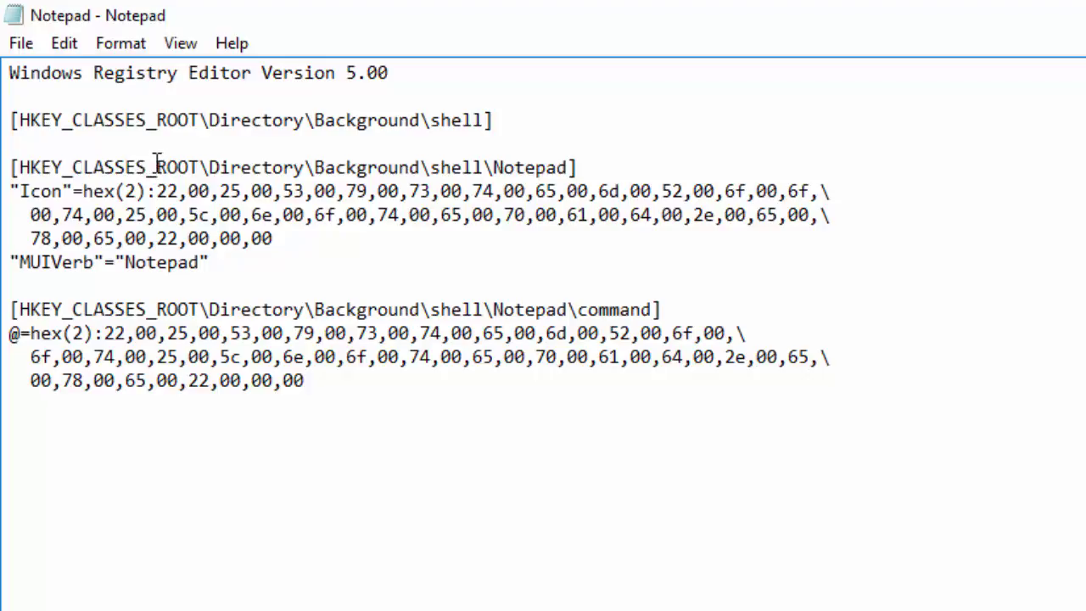
{"action": "left_click_drag", "start_coordinate": [156, 167], "coordinate": [570, 168]}
{"action": "left_click", "coordinate": [571, 167]}
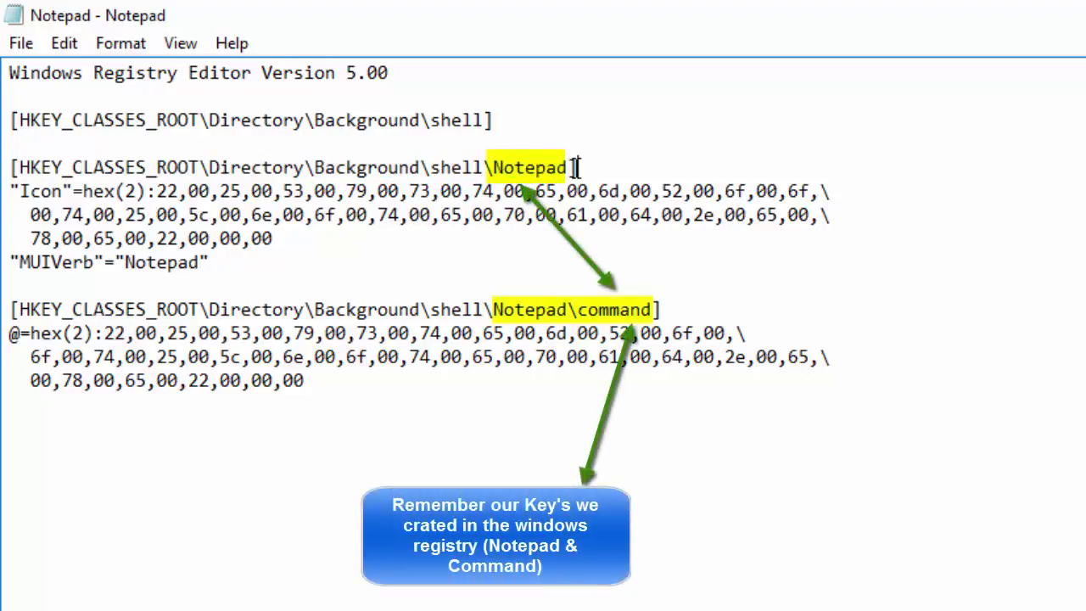
{"action": "left_click_drag", "start_coordinate": [493, 167], "coordinate": [552, 169]}
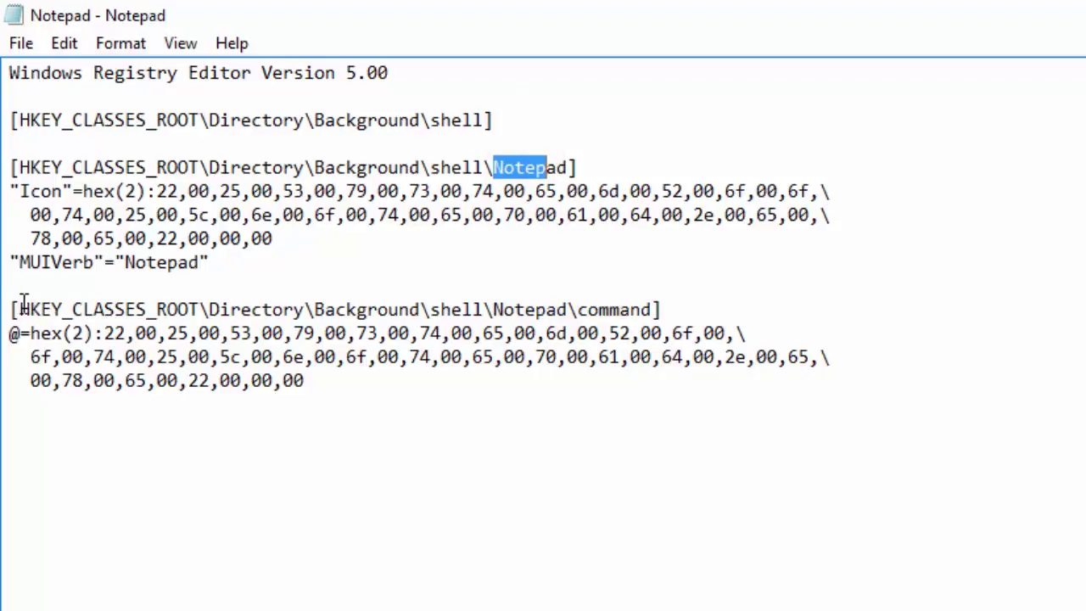
{"action": "left_click_drag", "start_coordinate": [19, 309], "coordinate": [657, 310]}
{"action": "left_click", "coordinate": [434, 308]}
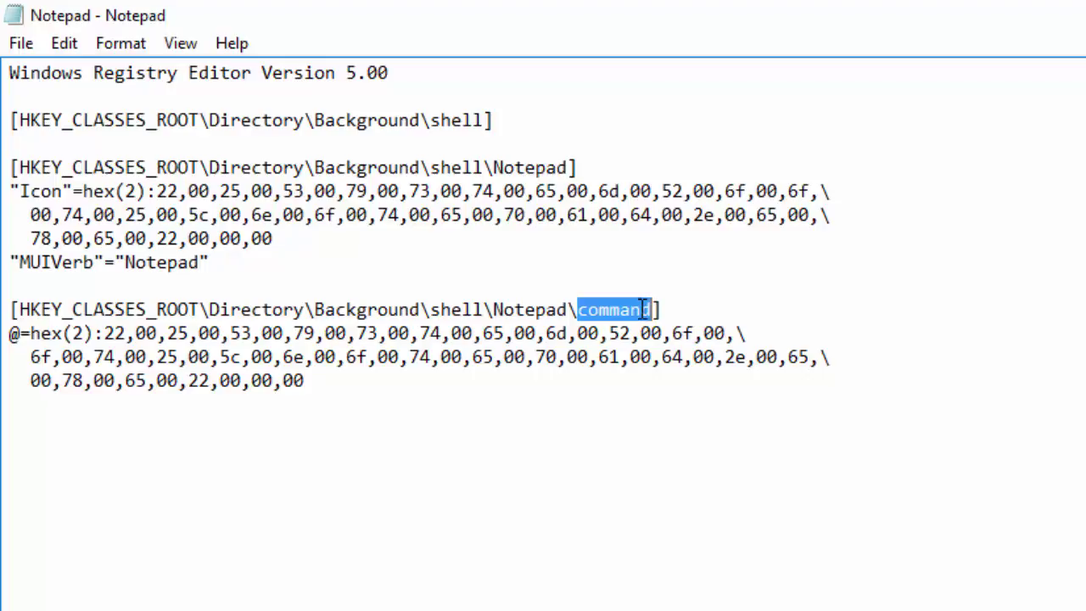
{"action": "left_click", "coordinate": [616, 308]}
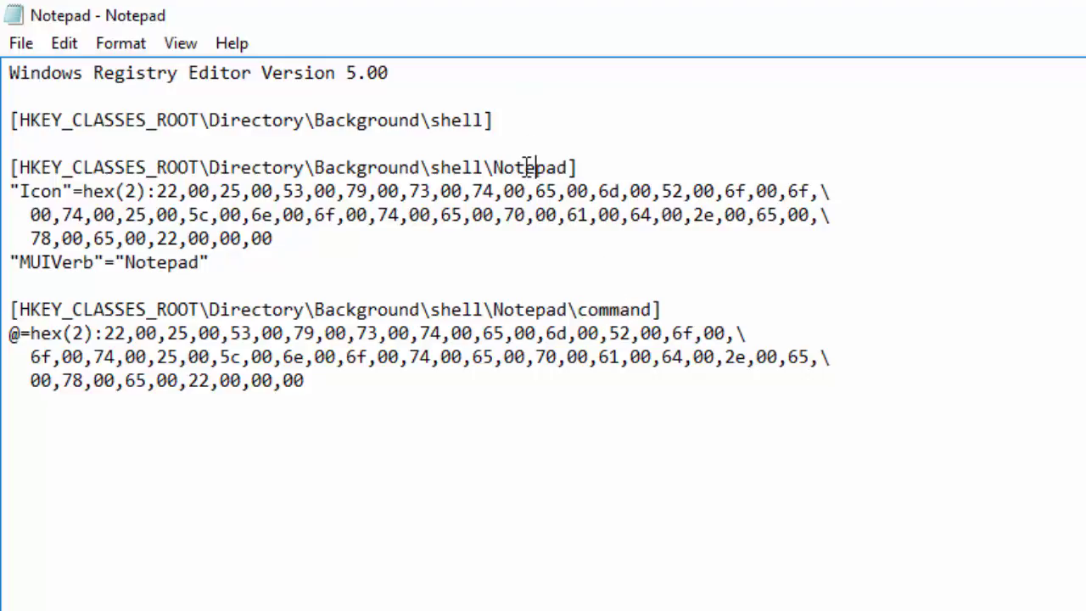
{"action": "left_click_drag", "start_coordinate": [494, 167], "coordinate": [568, 172]}
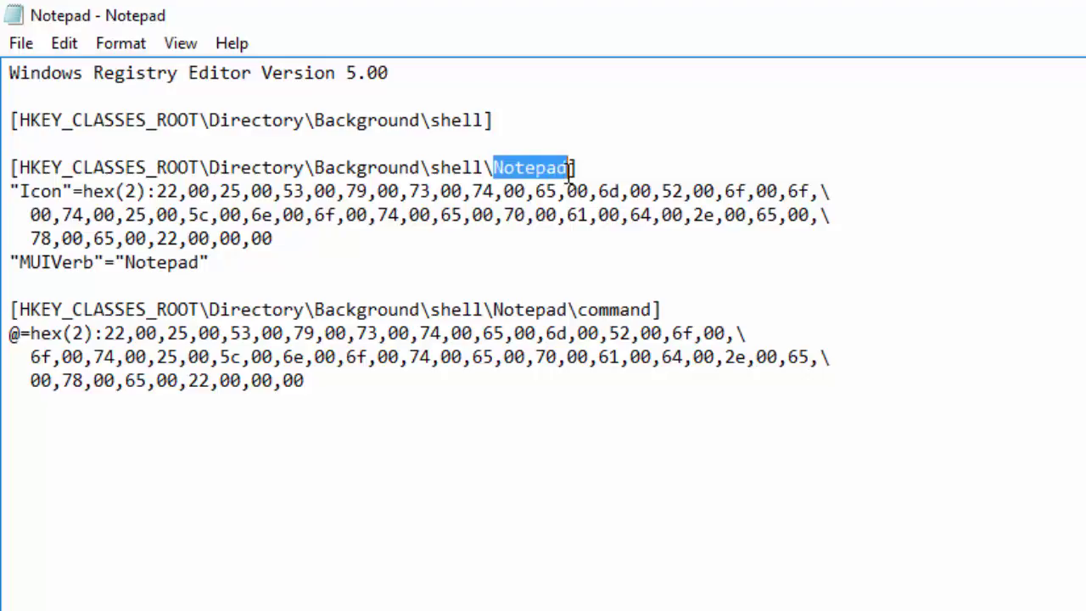
{"action": "left_click_drag", "start_coordinate": [578, 310], "coordinate": [652, 311]}
{"action": "left_click_drag", "start_coordinate": [493, 167], "coordinate": [574, 168]}
{"action": "left_click_drag", "start_coordinate": [21, 190], "coordinate": [66, 190]}
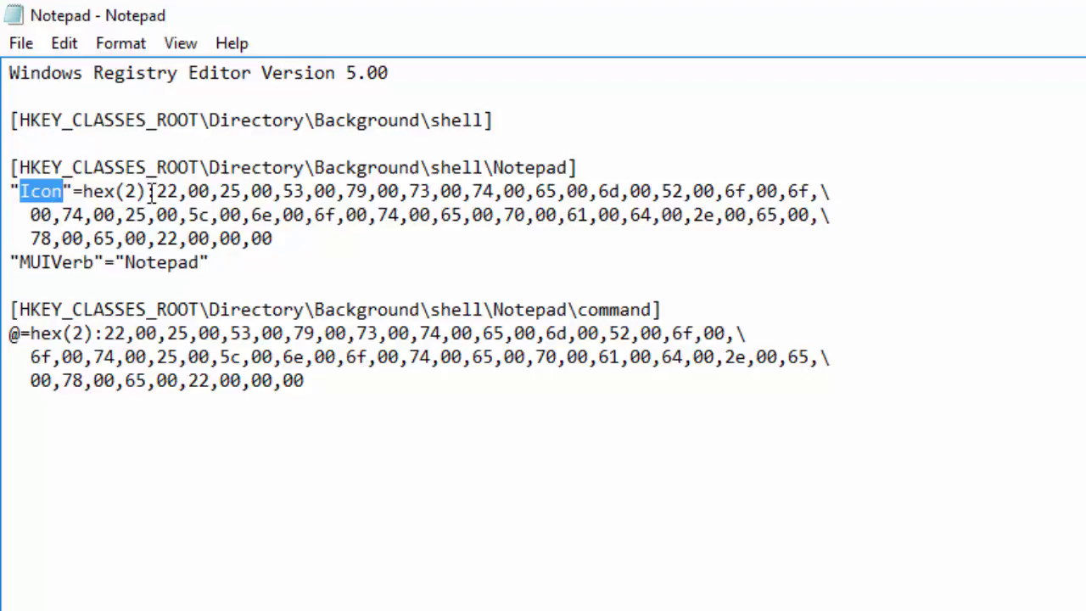
{"action": "left_click_drag", "start_coordinate": [148, 191], "coordinate": [313, 227]}
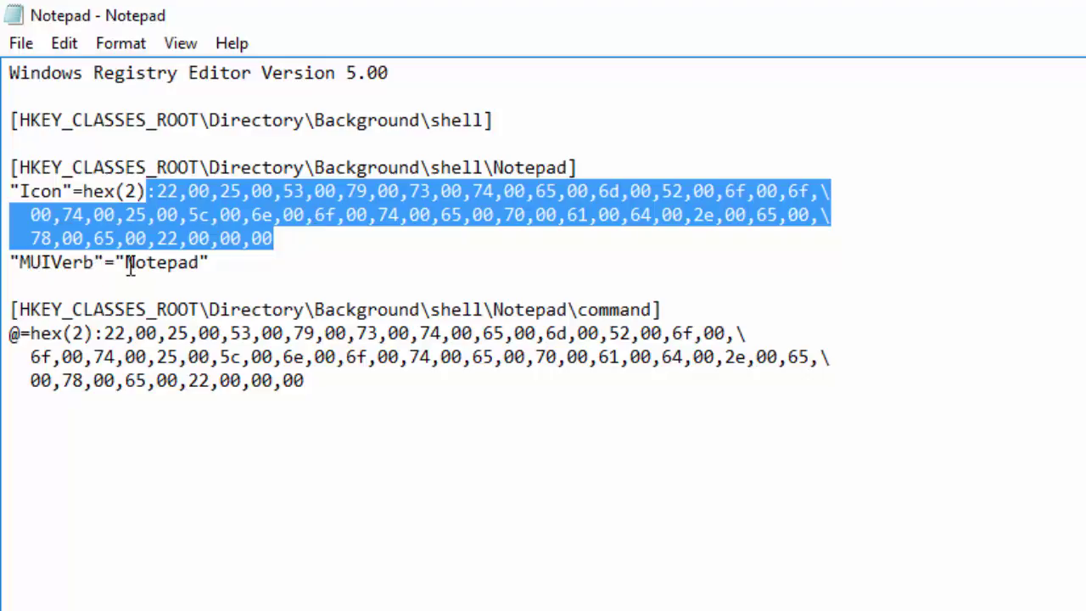
{"action": "left_click_drag", "start_coordinate": [126, 262], "coordinate": [202, 262]}
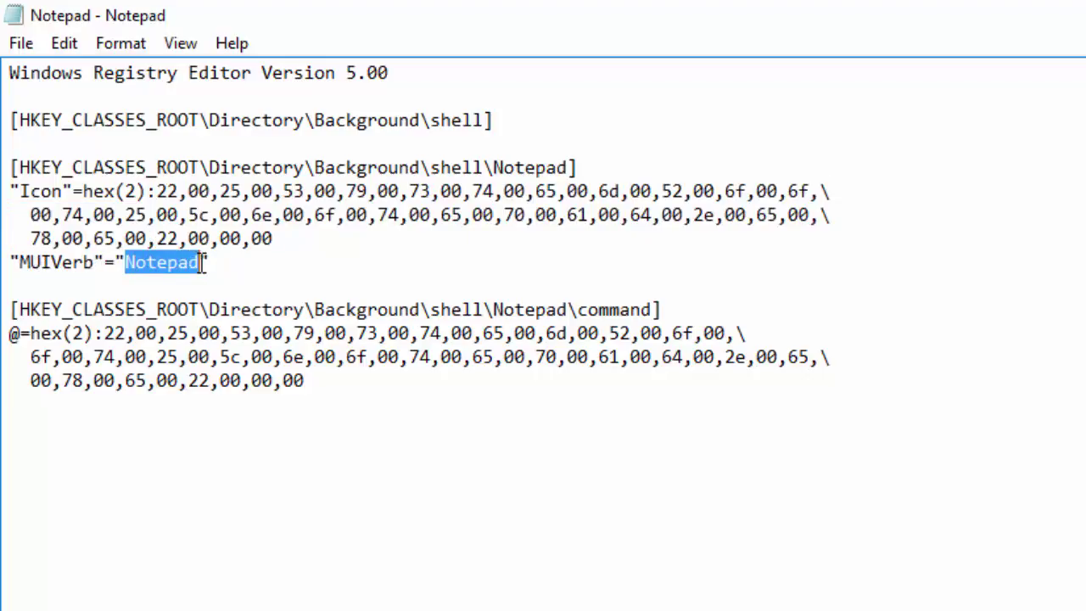
{"action": "left_click", "coordinate": [182, 263]}
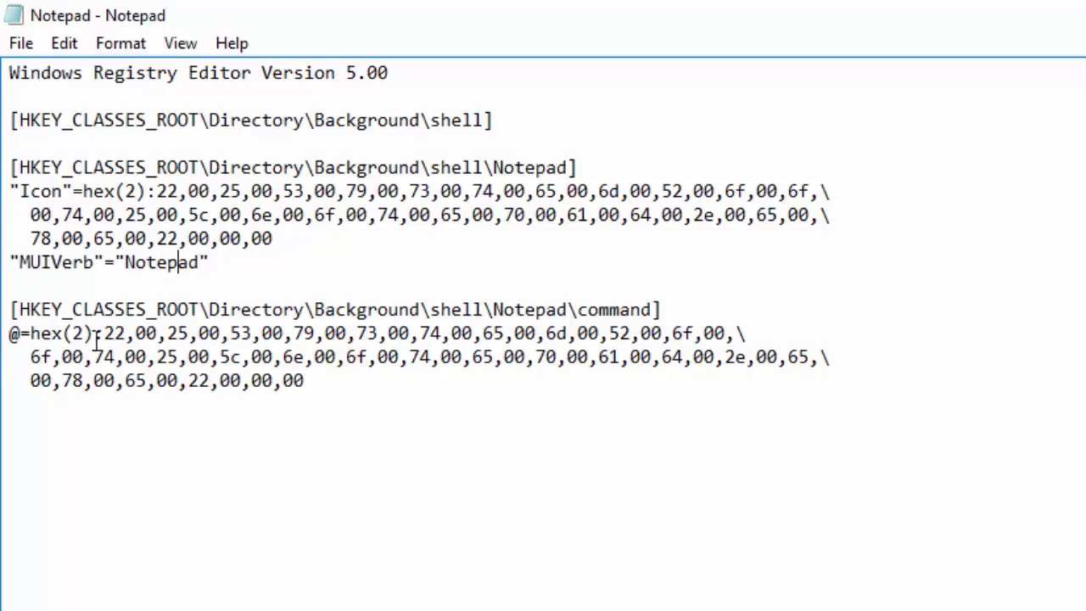
Highlight the complete hex data of the command value, from after @=hex(2): to the last byte, to examine it
{"action": "left_click_drag", "start_coordinate": [104, 334], "coordinate": [274, 337]}
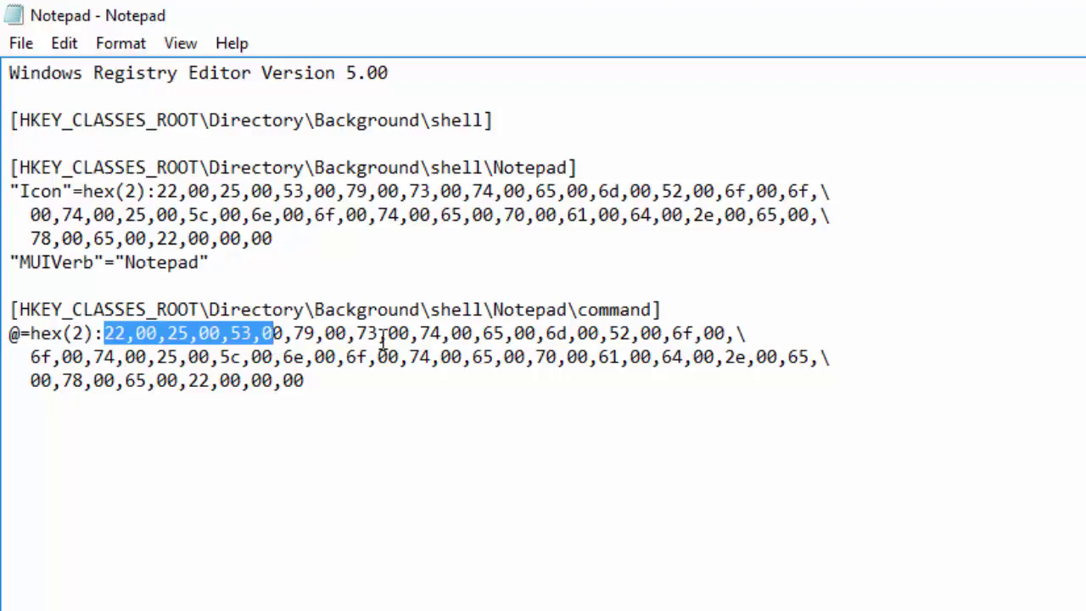
{"action": "left_click", "coordinate": [149, 333]}
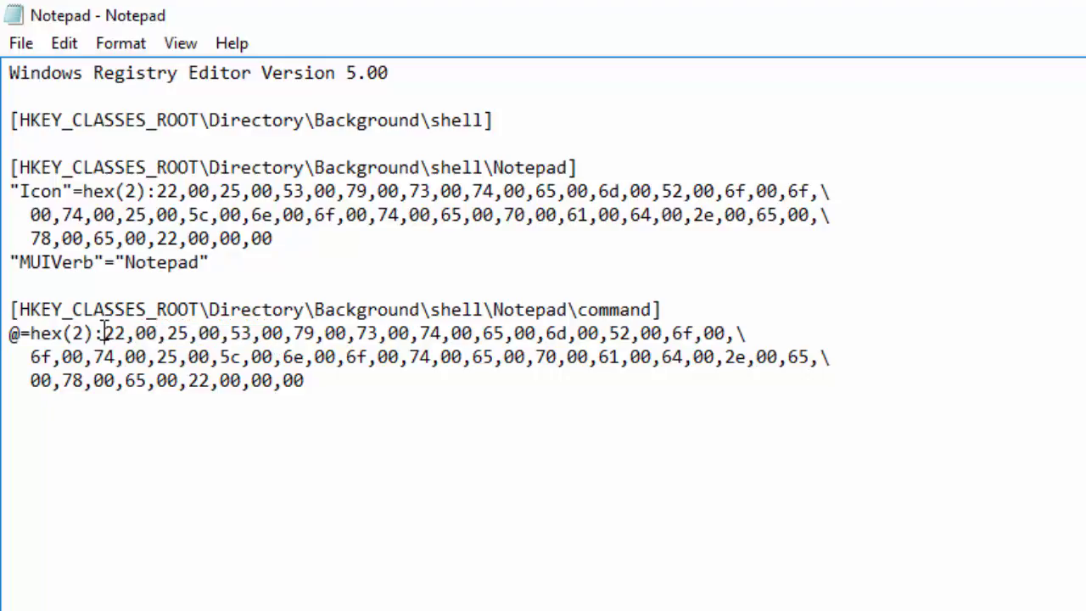
{"action": "left_click_drag", "start_coordinate": [104, 332], "coordinate": [329, 378]}
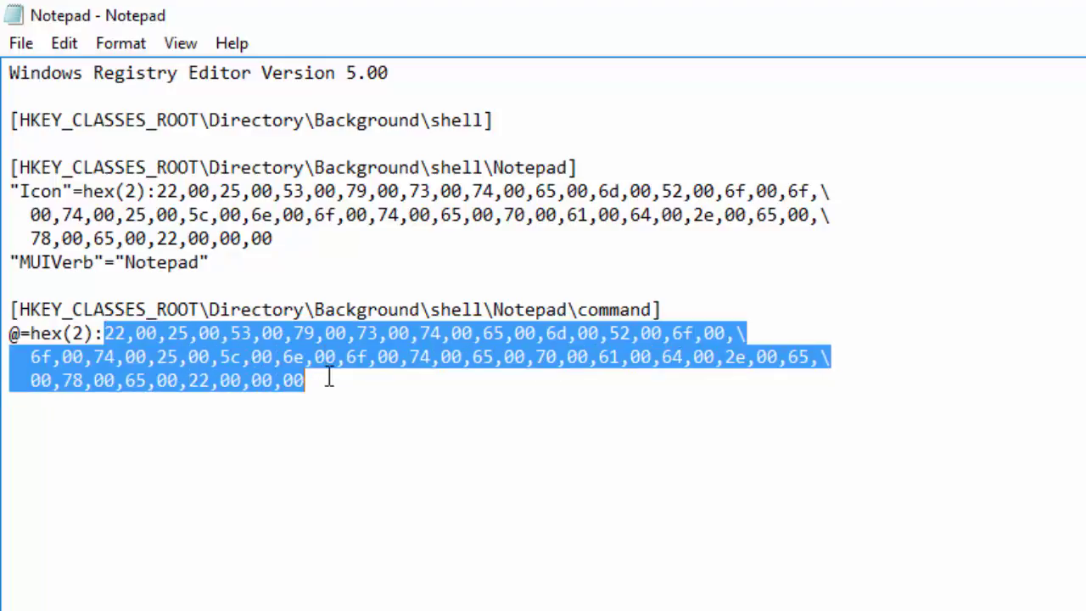
{"action": "left_click", "coordinate": [333, 344]}
{"action": "left_click", "coordinate": [188, 356]}
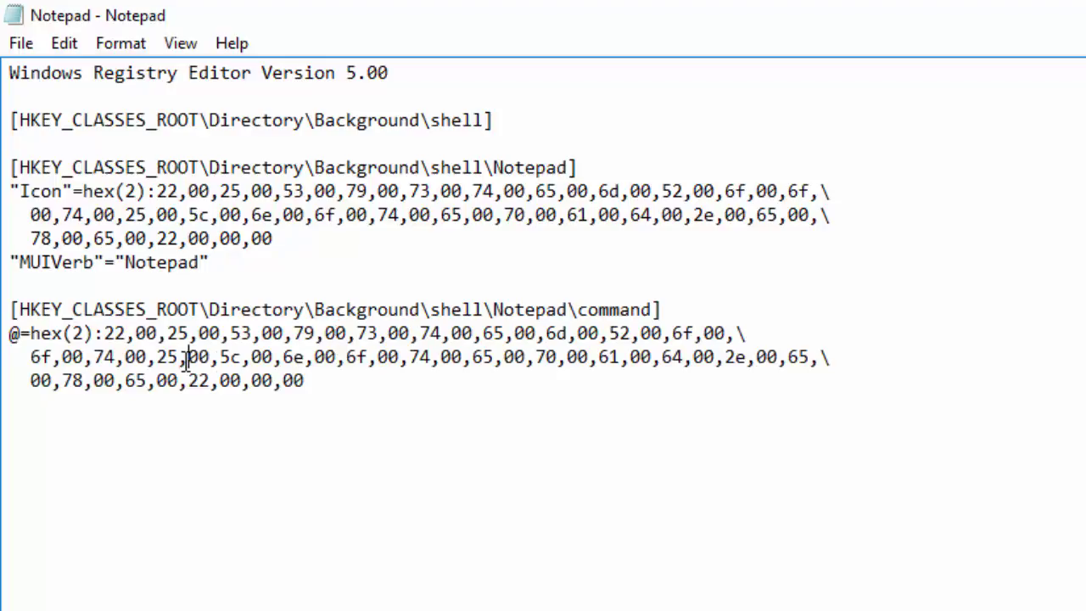
Save the corrected Notepad registration file under its existing name
{"action": "left_click", "coordinate": [13, 46]}
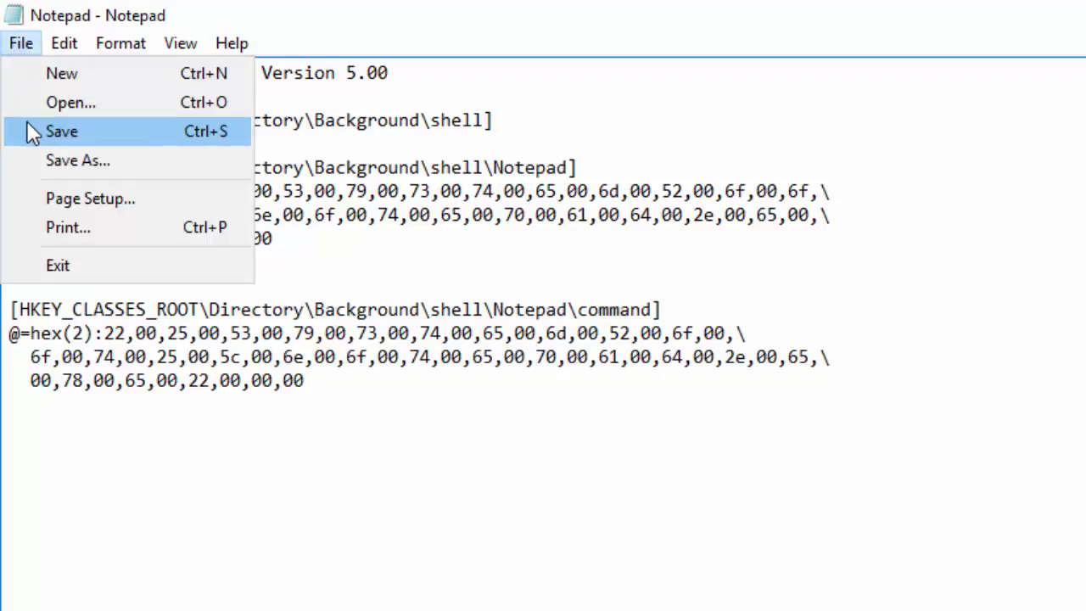
{"action": "left_click", "coordinate": [27, 125]}
{"action": "left_click", "coordinate": [20, 43]}
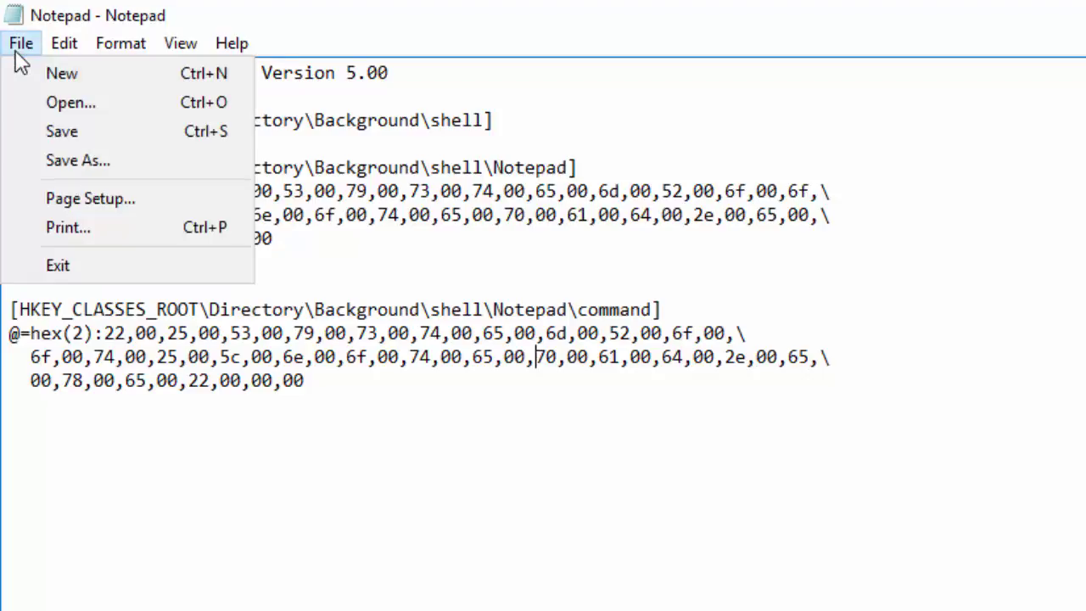
{"action": "left_click", "coordinate": [74, 132]}
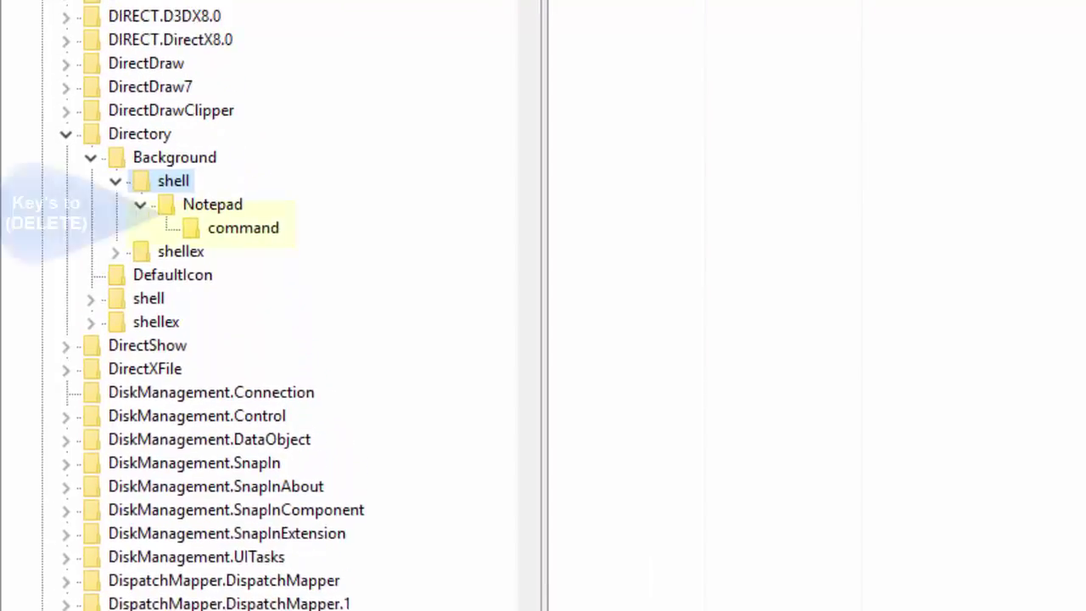
Delete the Notepad key with its command subkey from Directory\Background\shell in the Registry Editor
{"action": "right_click", "coordinate": [207, 214]}
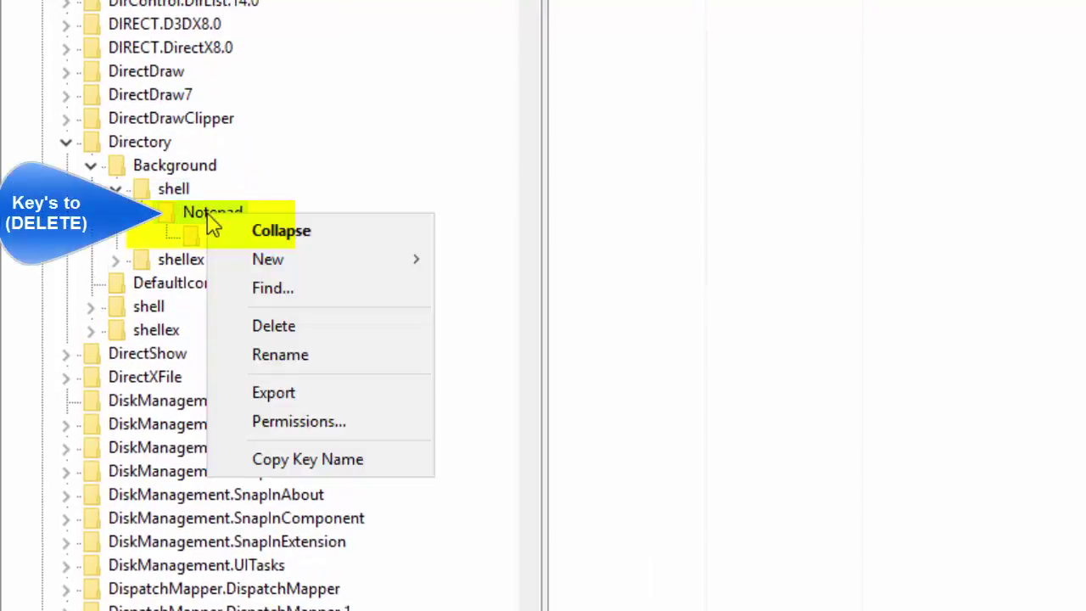
{"action": "left_click", "coordinate": [259, 331]}
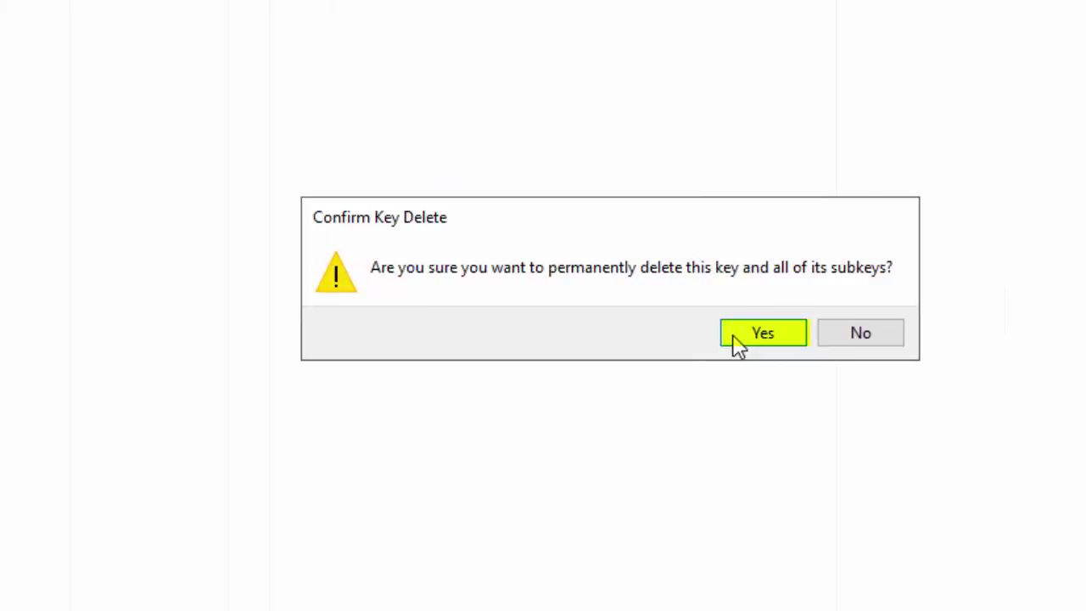
{"action": "left_click", "coordinate": [738, 339]}
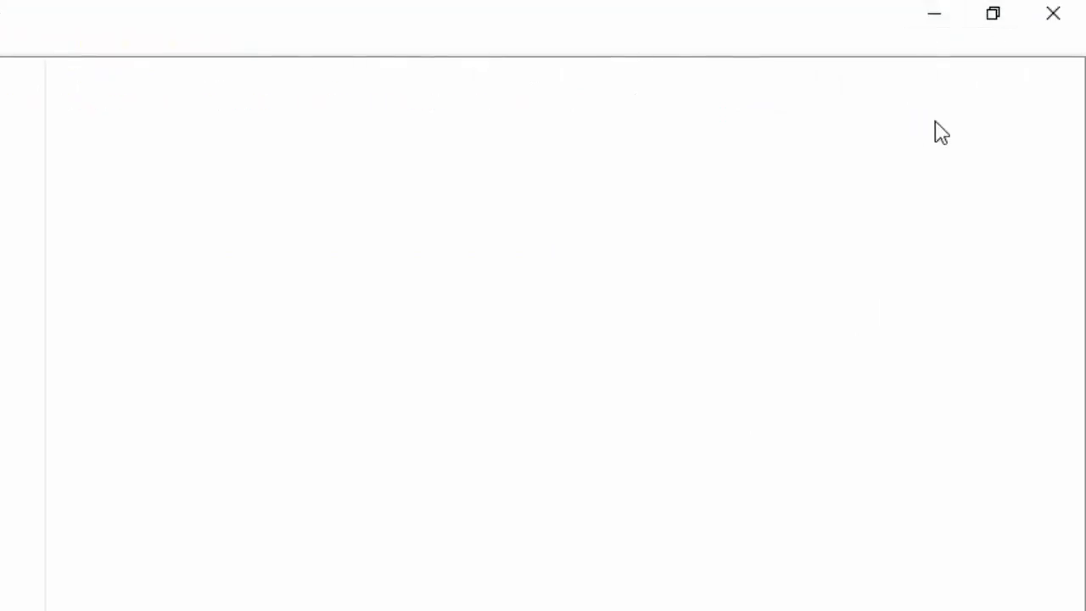
Minimize the Registry Editor and check the desktop's context menu for the Notepad entry
{"action": "left_click", "coordinate": [933, 17]}
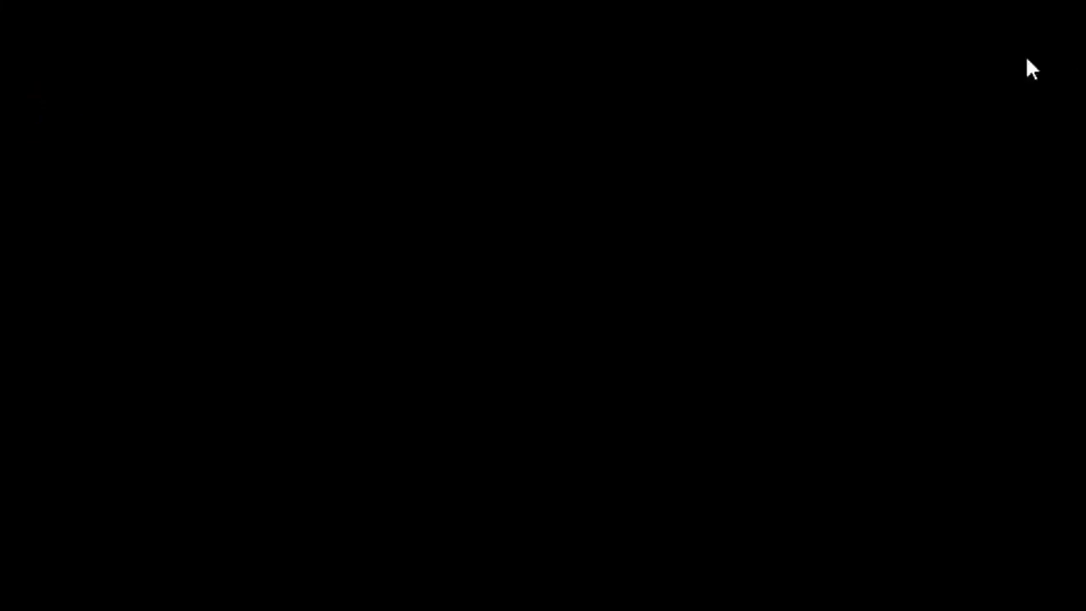
{"action": "right_click", "coordinate": [370, 160]}
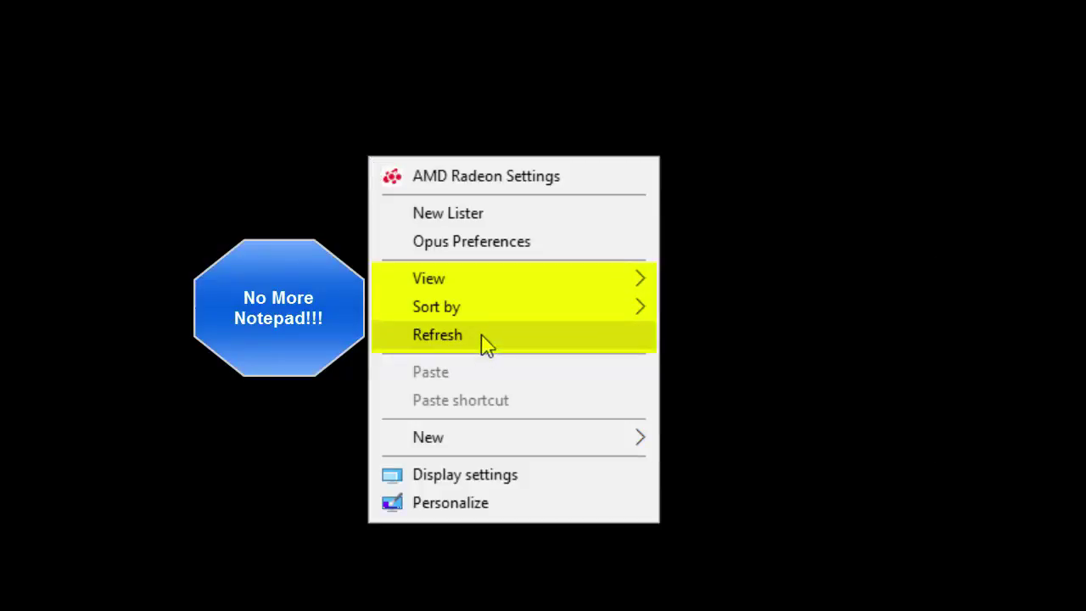
{"action": "left_click", "coordinate": [4, 297]}
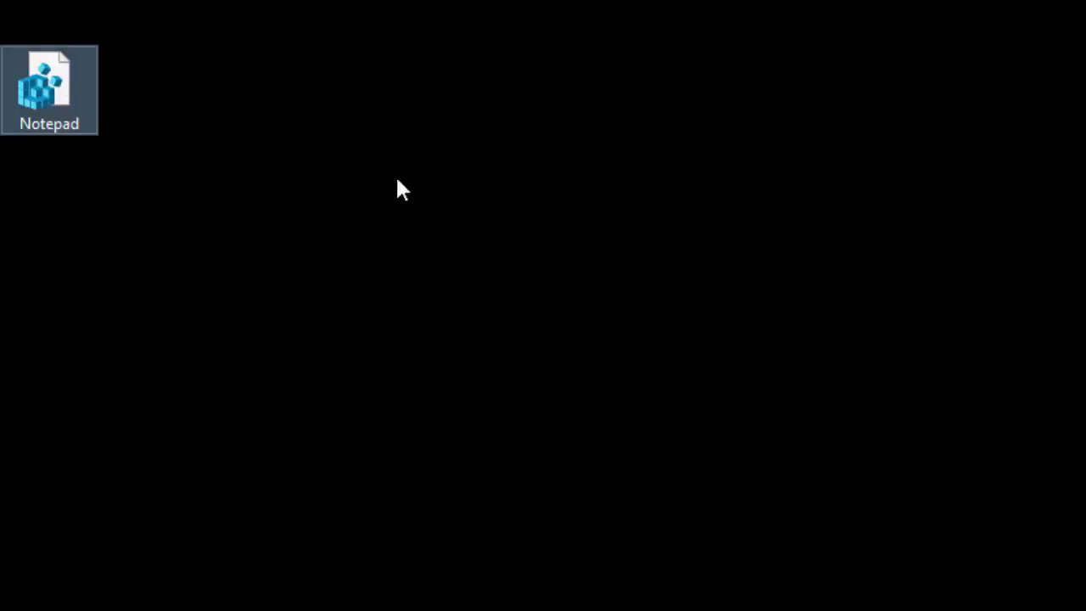
Merge the Notepad registration file from the desktop into the registry and dismiss the resulting message
{"action": "left_click", "coordinate": [502, 291]}
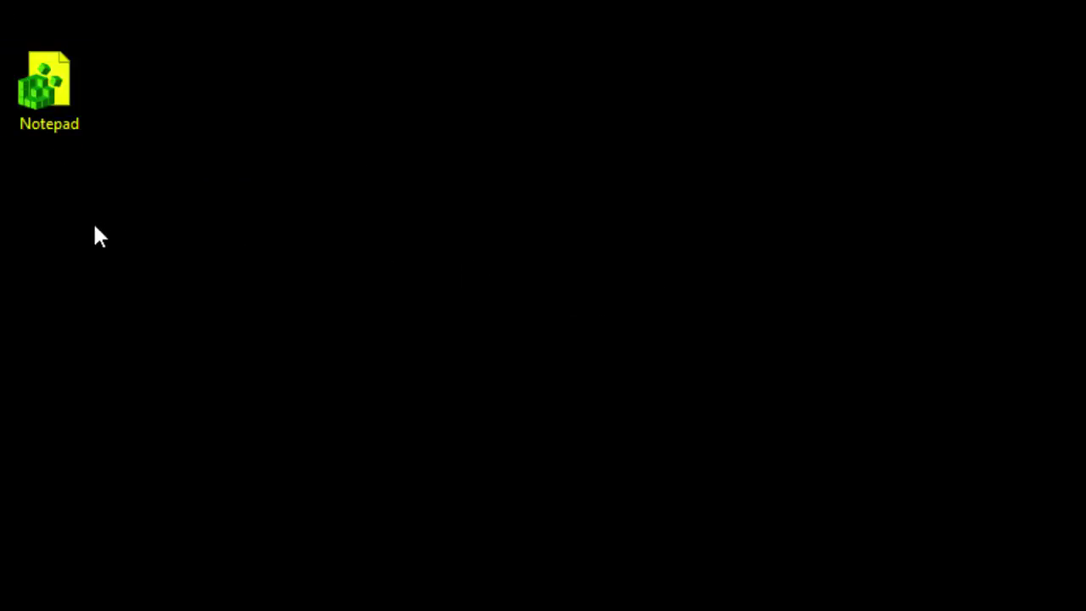
{"action": "left_click", "coordinate": [62, 80]}
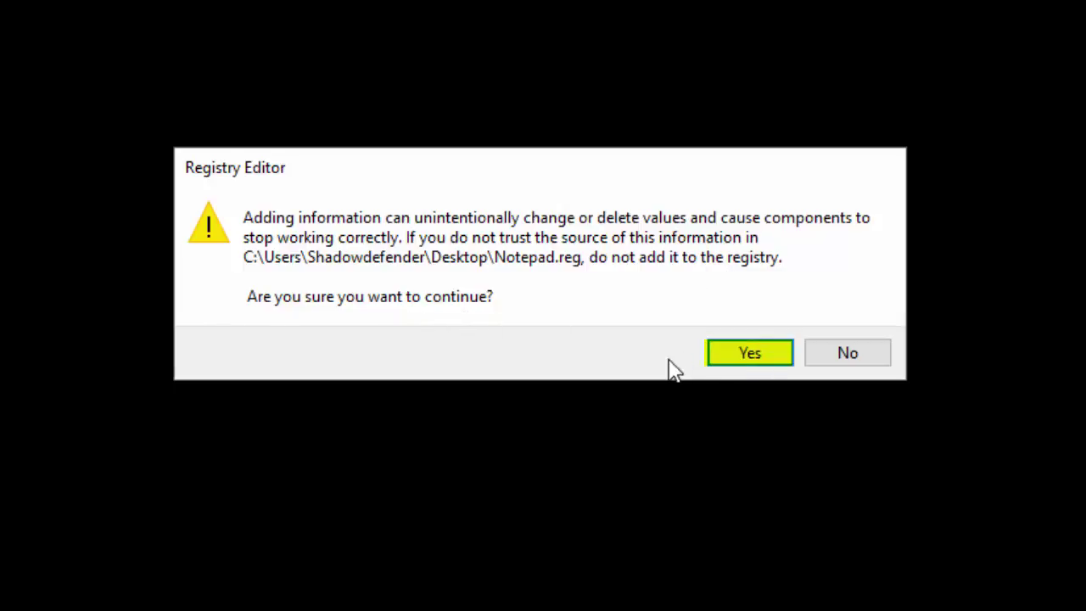
{"action": "left_click", "coordinate": [727, 359]}
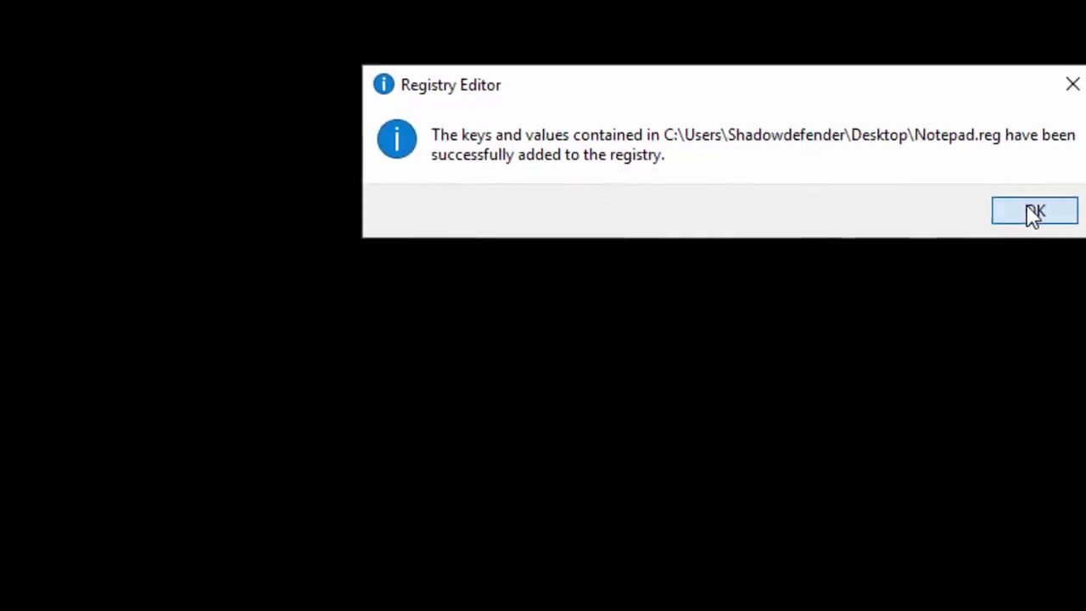
{"action": "left_click", "coordinate": [846, 326]}
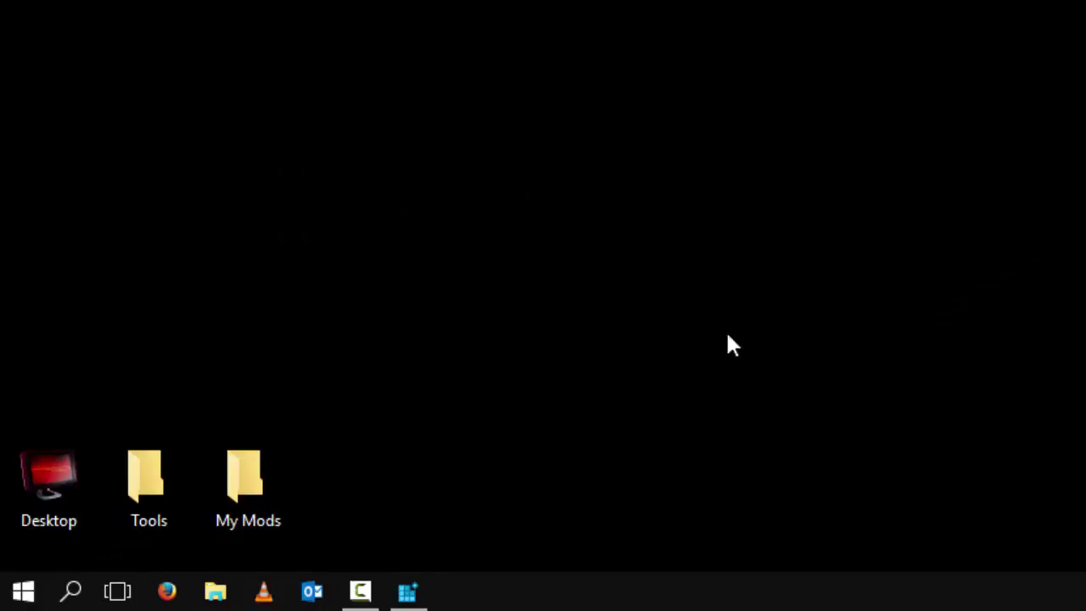
Switch back to the Registry Editor and inspect the imported Notepad key and its command subkey under Directory\Background\shell
{"action": "left_click", "coordinate": [407, 591]}
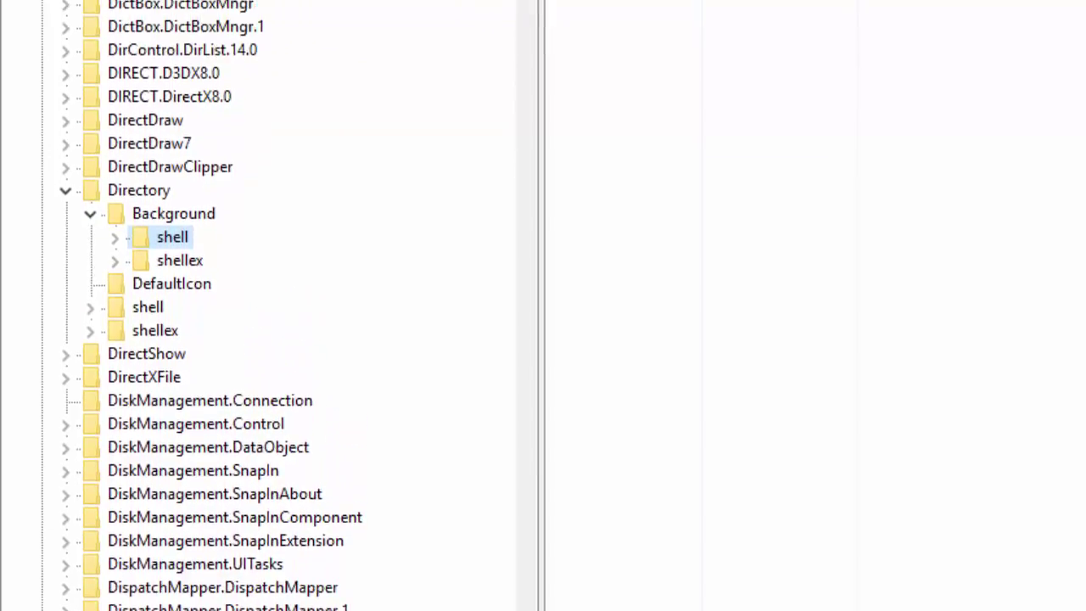
{"action": "left_click", "coordinate": [190, 218]}
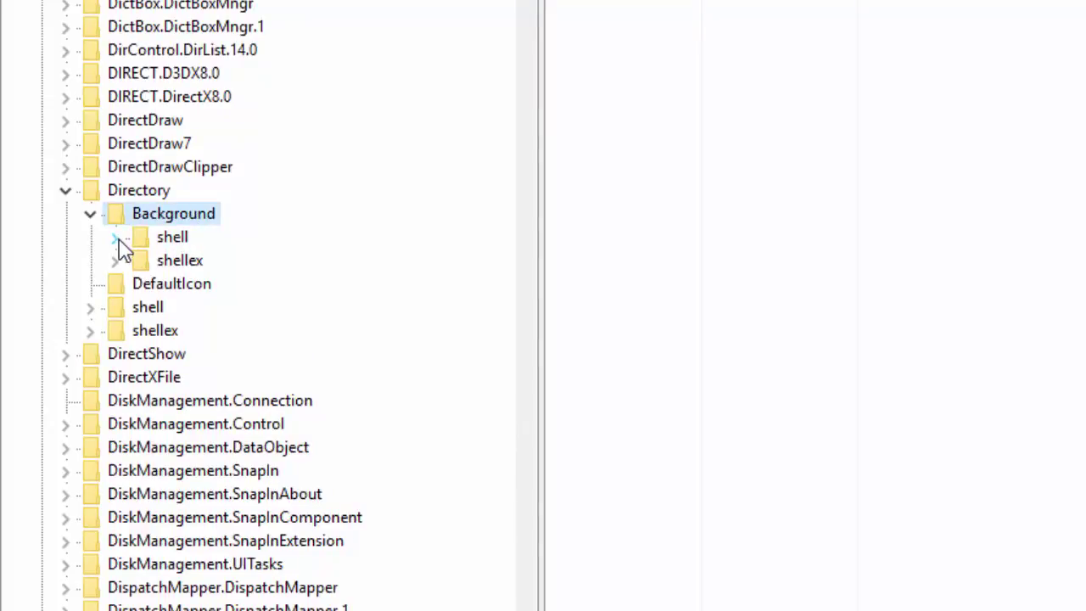
{"action": "left_click", "coordinate": [171, 241]}
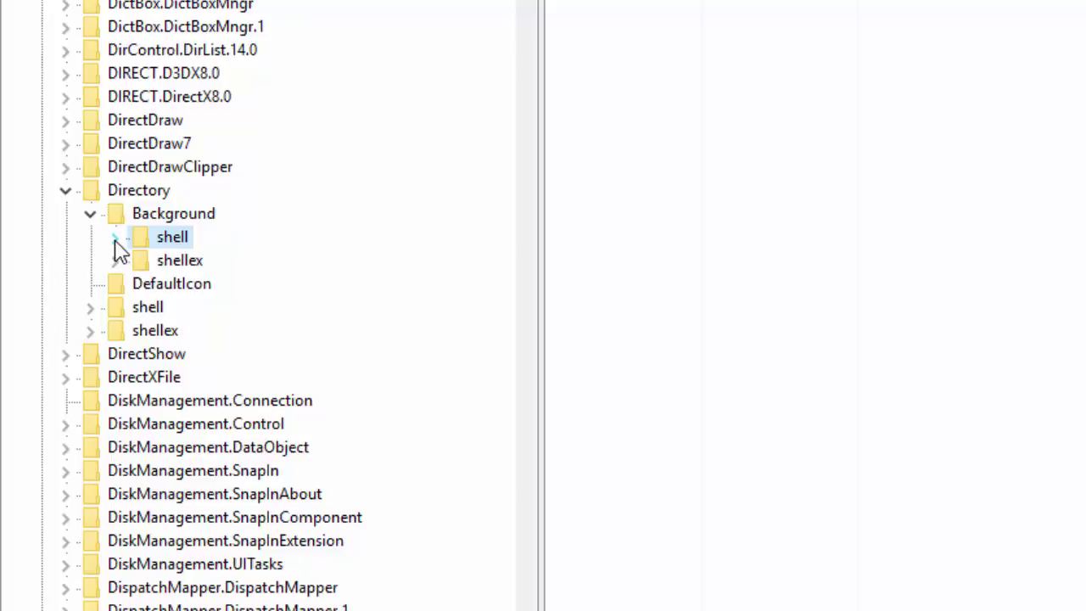
{"action": "left_click", "coordinate": [115, 238]}
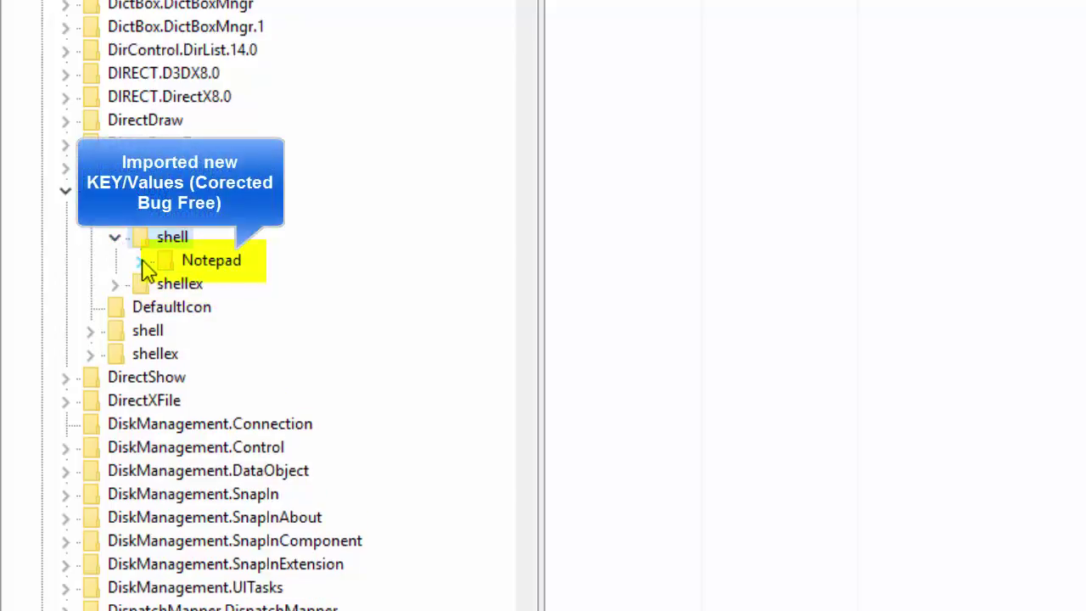
{"action": "left_click", "coordinate": [208, 262]}
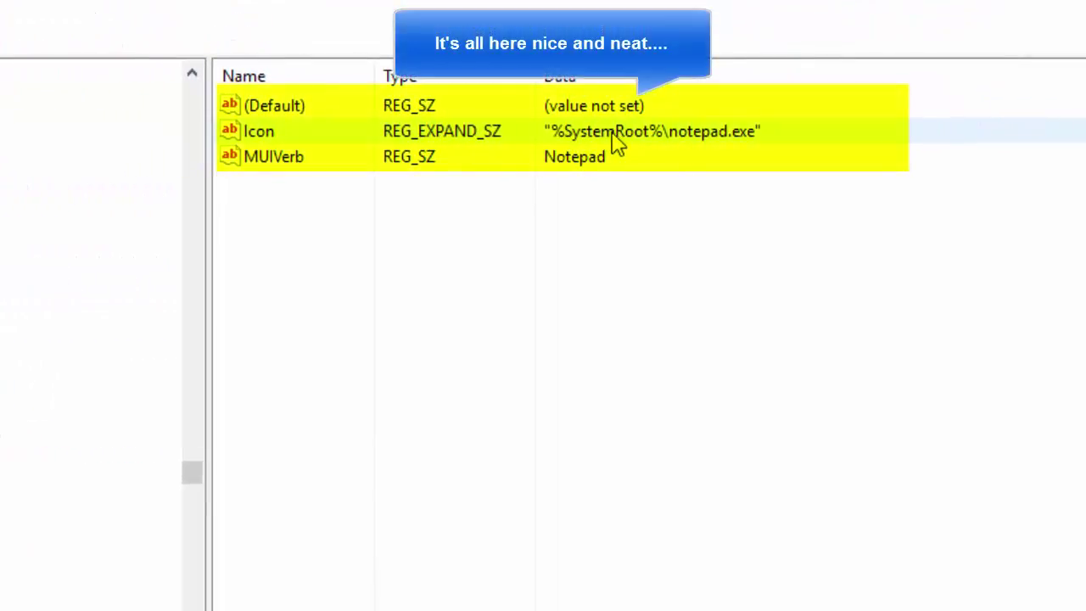
{"action": "left_click", "coordinate": [294, 158]}
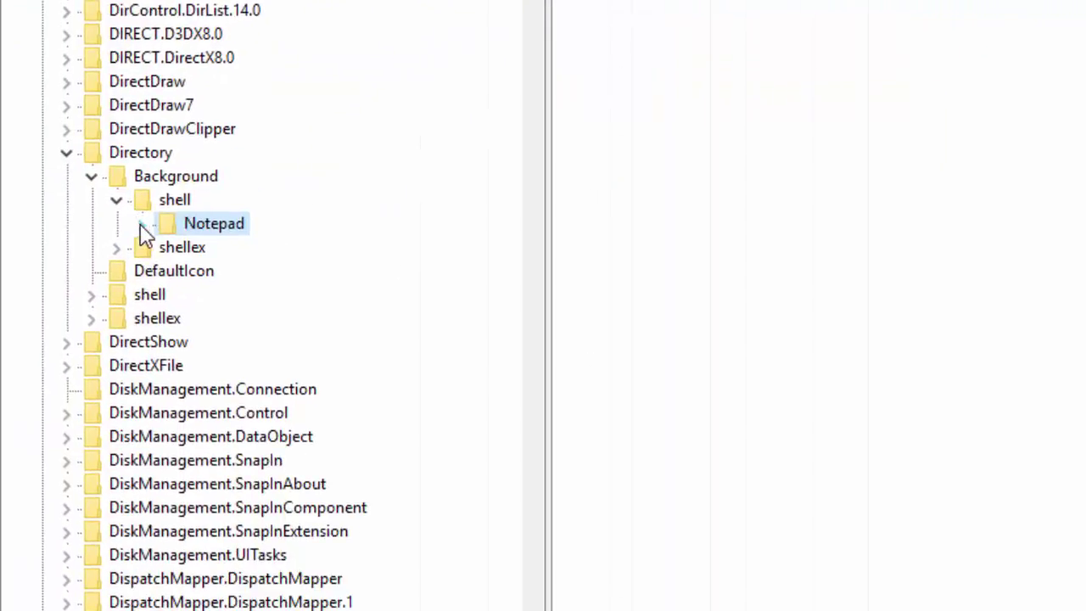
{"action": "left_click", "coordinate": [142, 223]}
{"action": "left_click", "coordinate": [228, 246]}
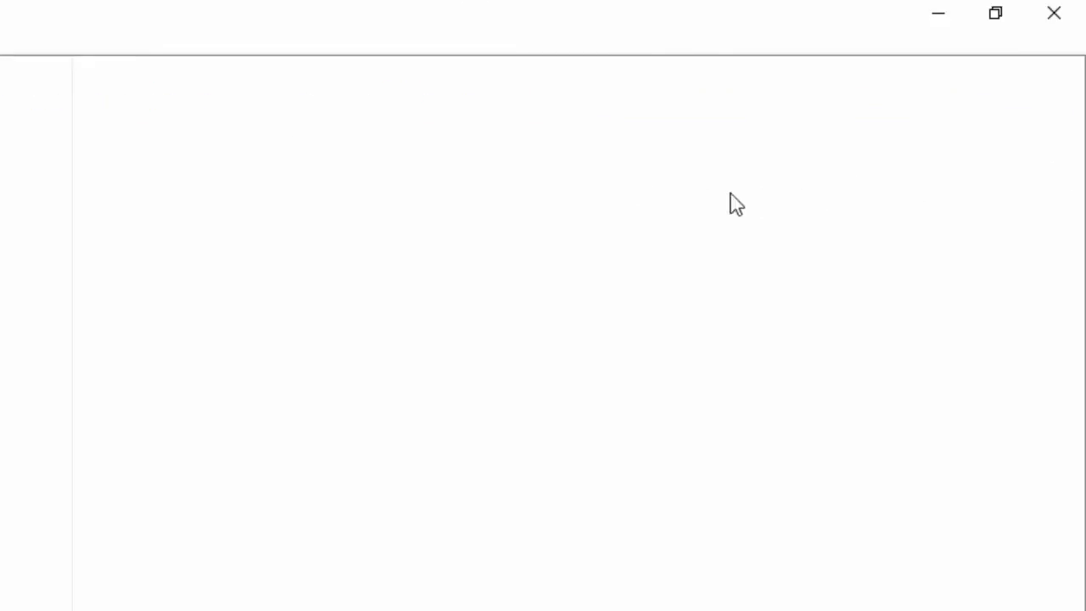
Minimize the Registry Editor and launch Notepad through its entry in the desktop's context menu
{"action": "left_click", "coordinate": [941, 22]}
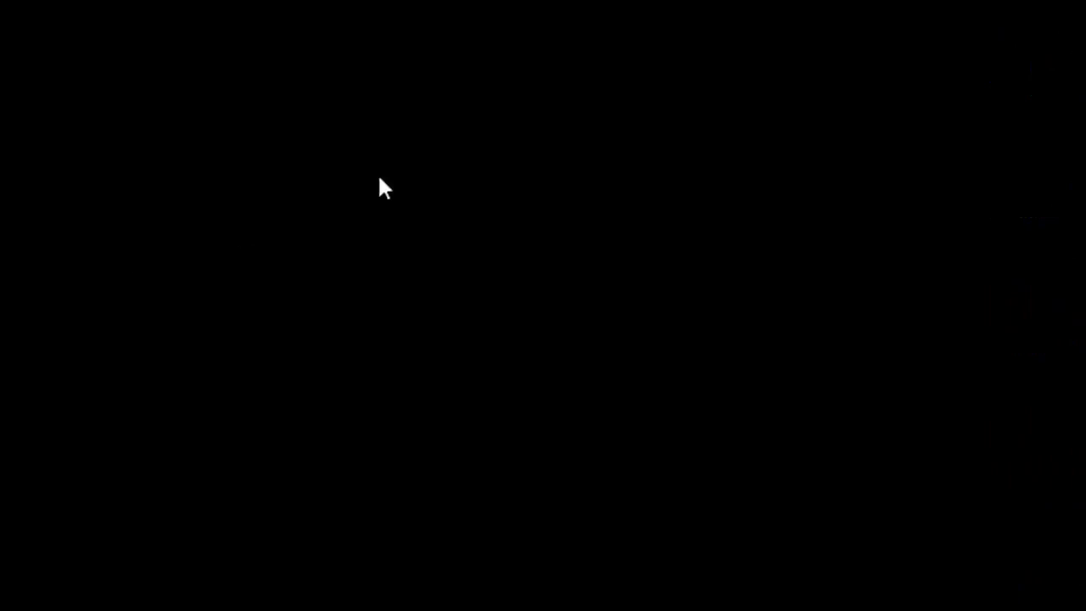
{"action": "right_click", "coordinate": [435, 162]}
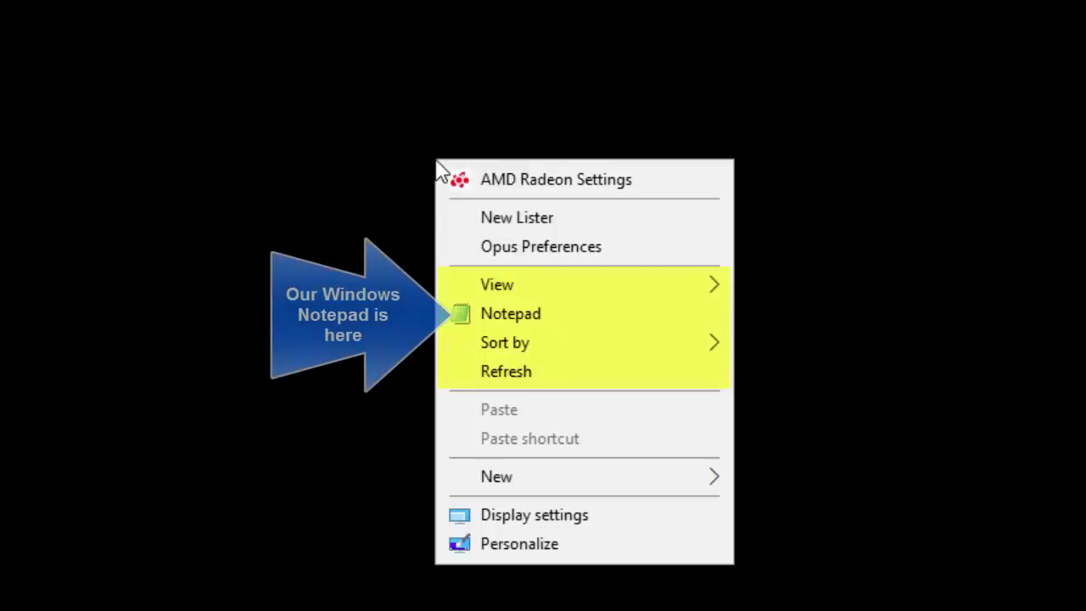
{"action": "left_click", "coordinate": [519, 313]}
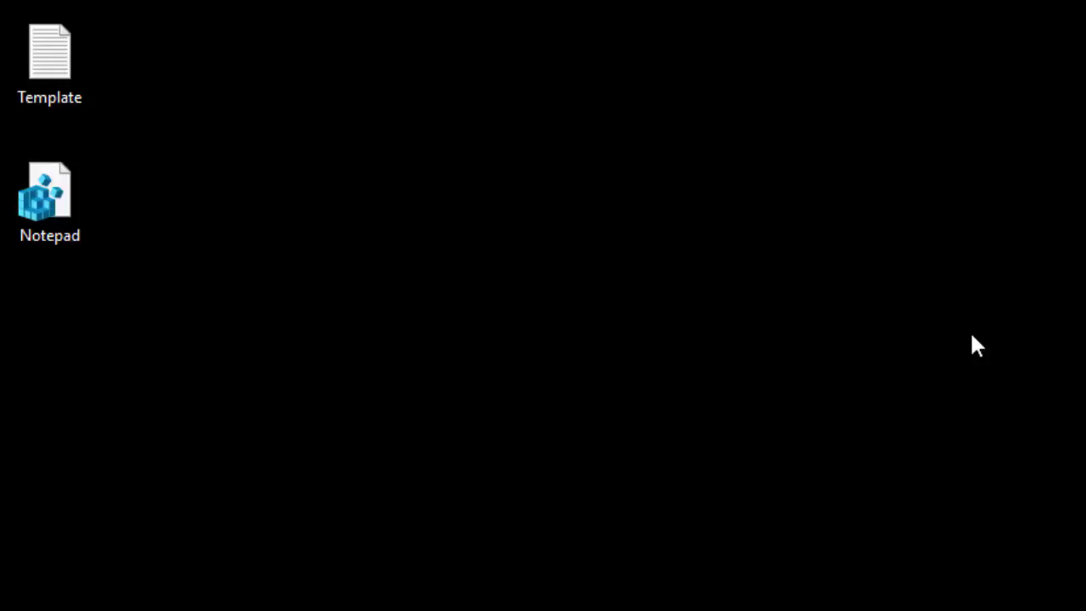
Open the Template text file from the desktop and highlight the first key path, its Microsoft.Office.2013 name and the trailing note
{"action": "left_click", "coordinate": [67, 85]}
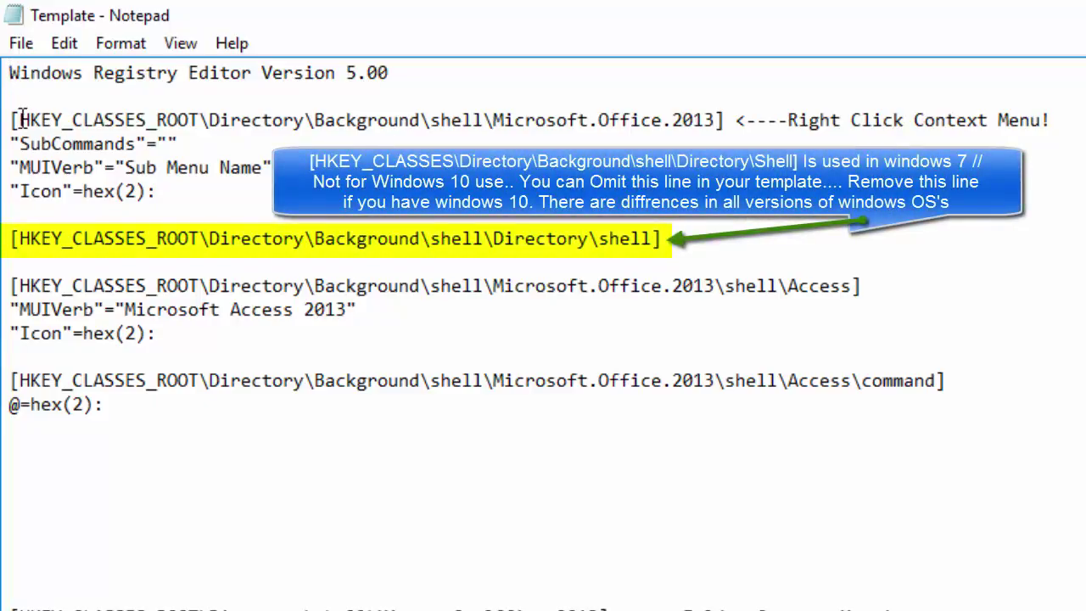
{"action": "left_click_drag", "start_coordinate": [18, 120], "coordinate": [726, 121]}
{"action": "left_click", "coordinate": [499, 120]}
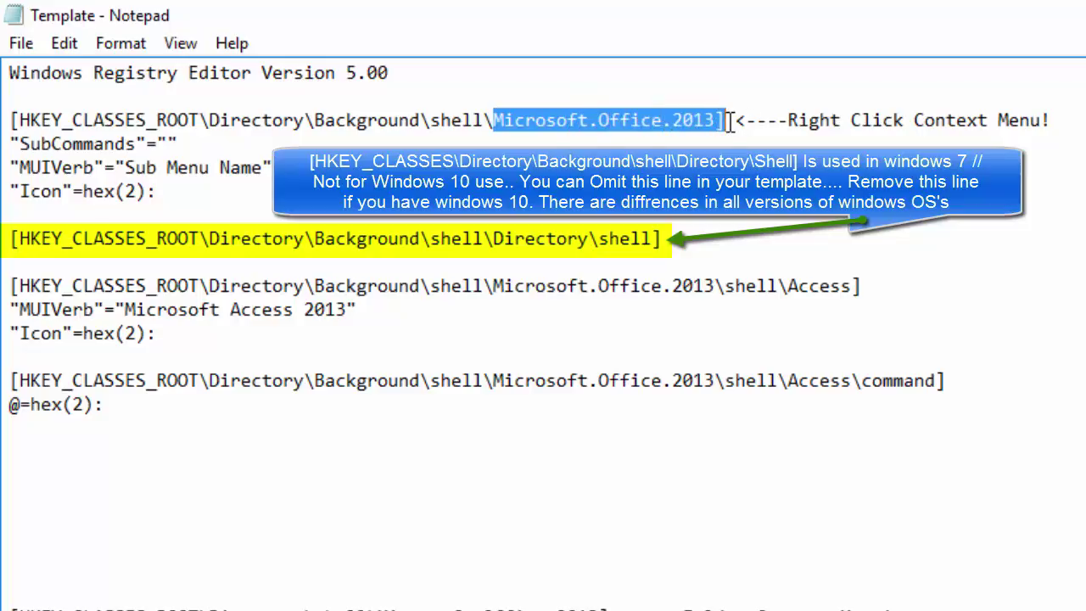
{"action": "key", "text": "Right"}
{"action": "key", "text": "shift+End"}
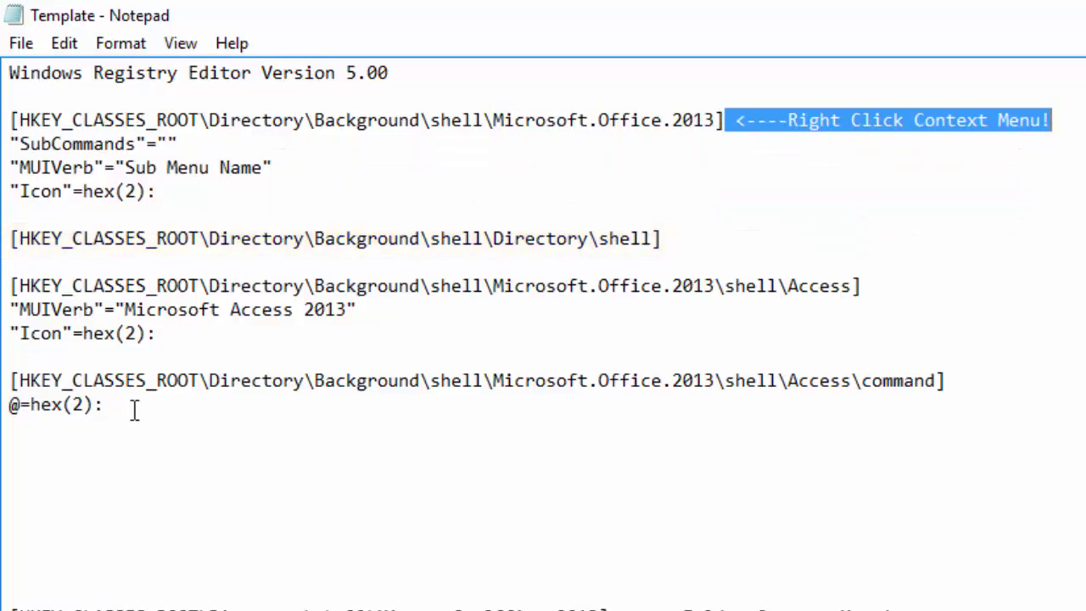
Copy the template's first block, from the Windows Registry Editor header through the @=hex(2): line
{"action": "left_click_drag", "start_coordinate": [133, 407], "coordinate": [5, 82]}
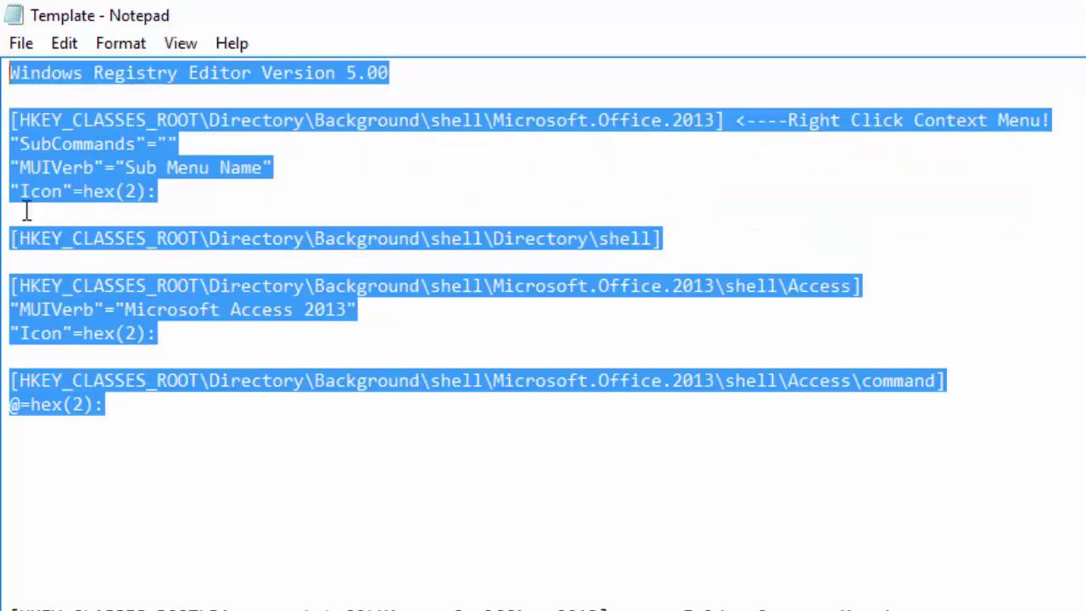
{"action": "right_click", "coordinate": [69, 146]}
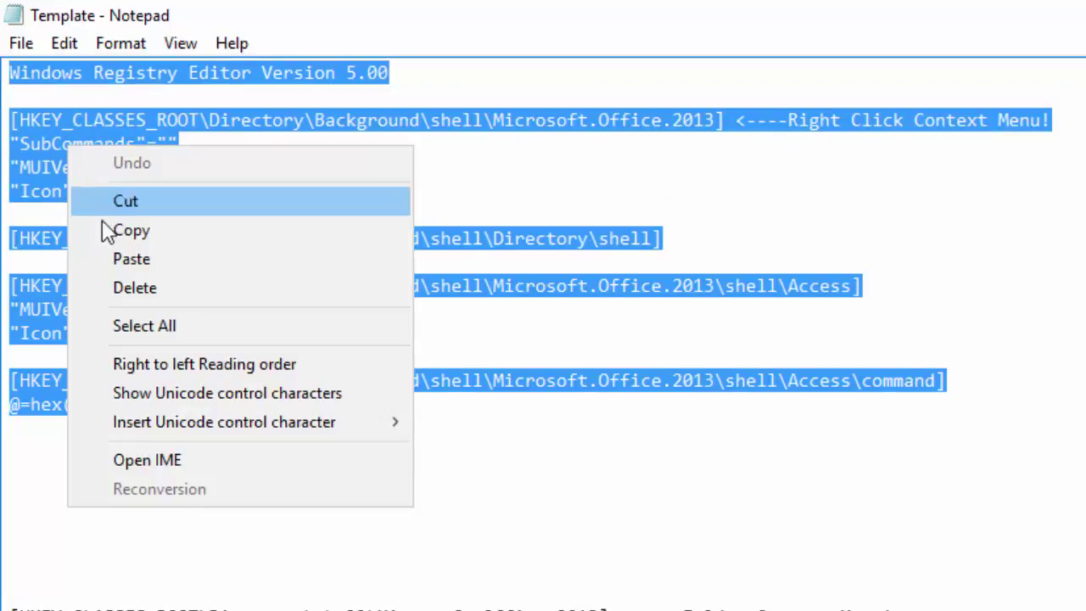
{"action": "left_click", "coordinate": [132, 230]}
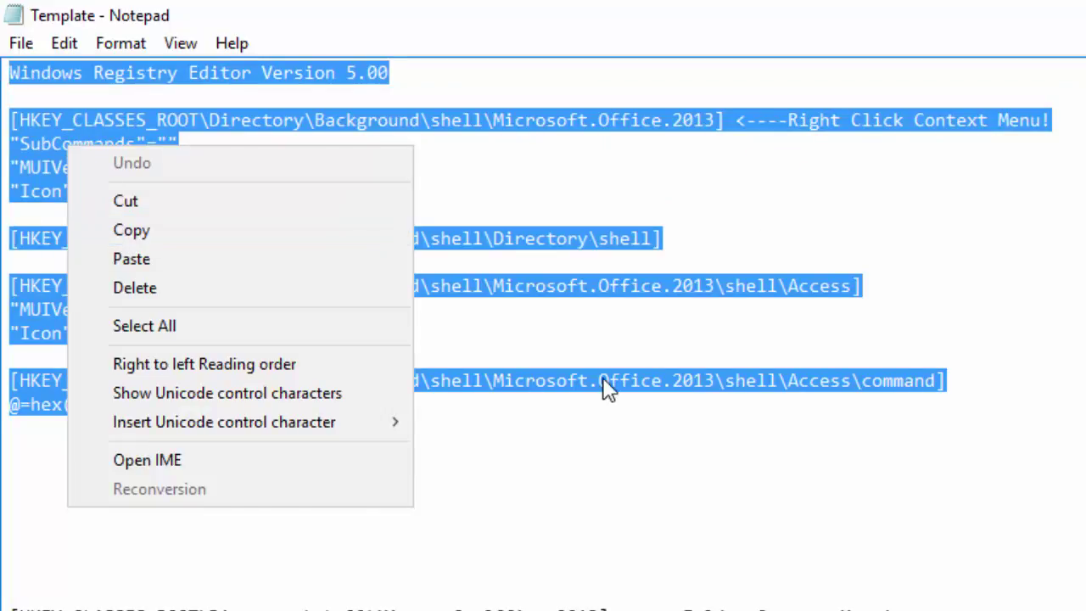
{"action": "left_click", "coordinate": [10, 430]}
{"action": "left_click_drag", "start_coordinate": [136, 417], "coordinate": [5, 72]}
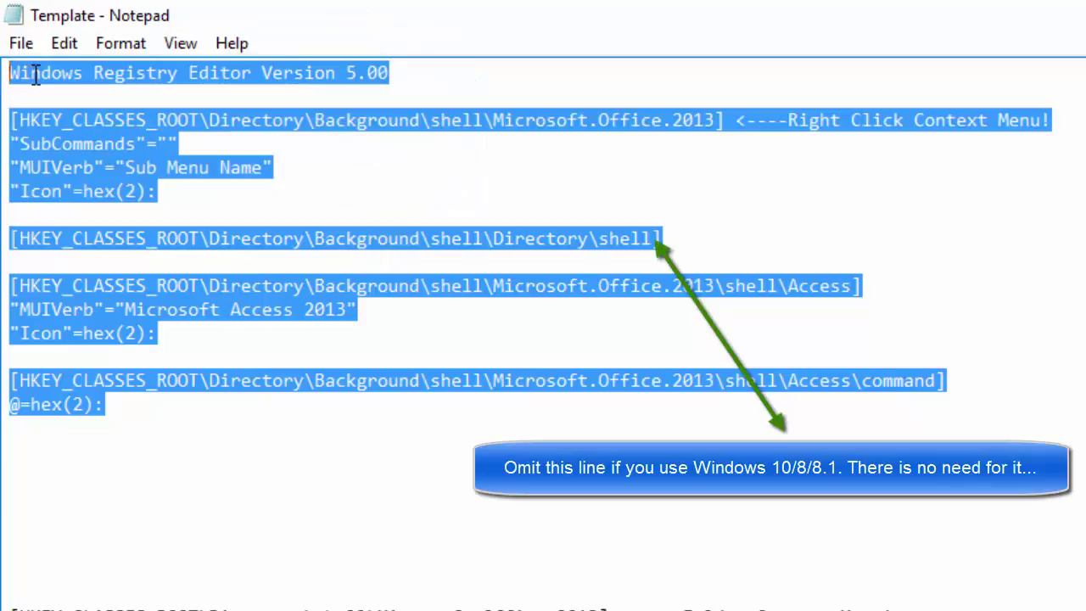
{"action": "right_click", "coordinate": [109, 144]}
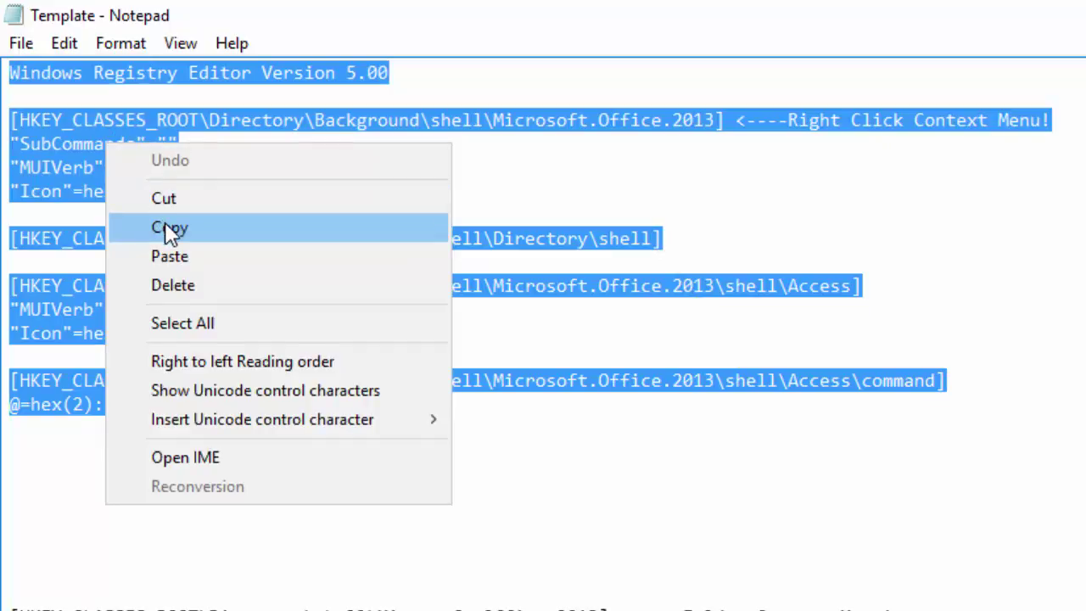
{"action": "left_click", "coordinate": [188, 227]}
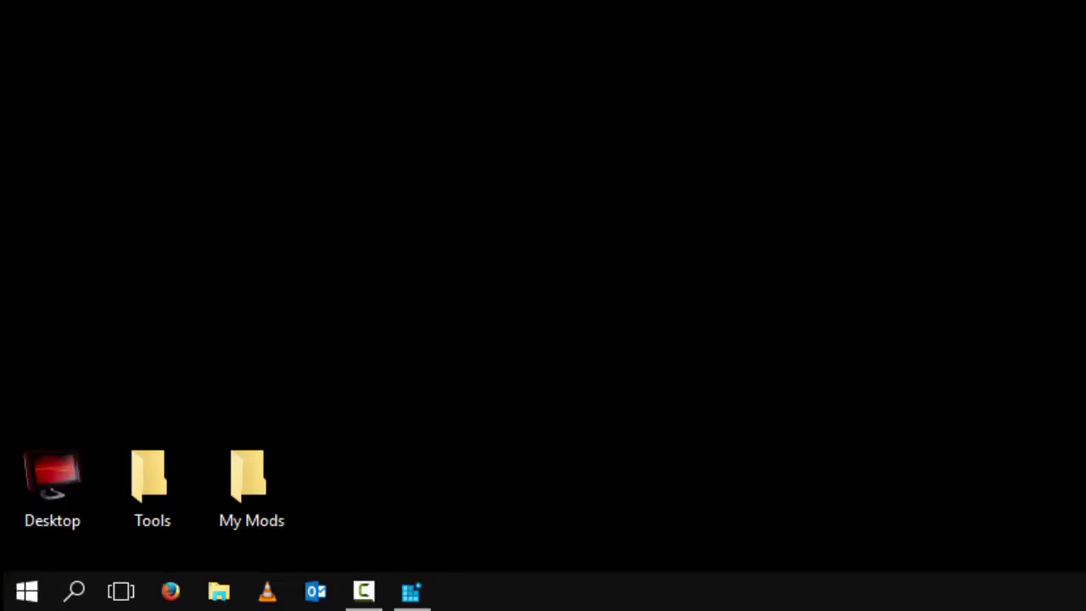
Launch a new blank Notepad document with the Run command notepad and paste the copied template into it
{"action": "key", "text": "super+r"}
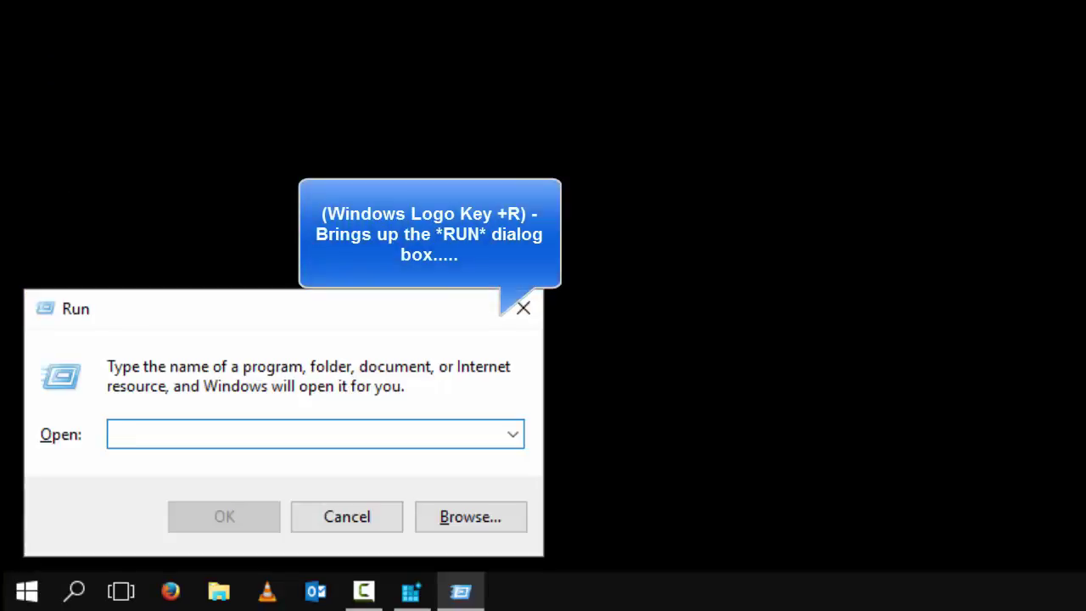
{"action": "type", "text": "notepad"}
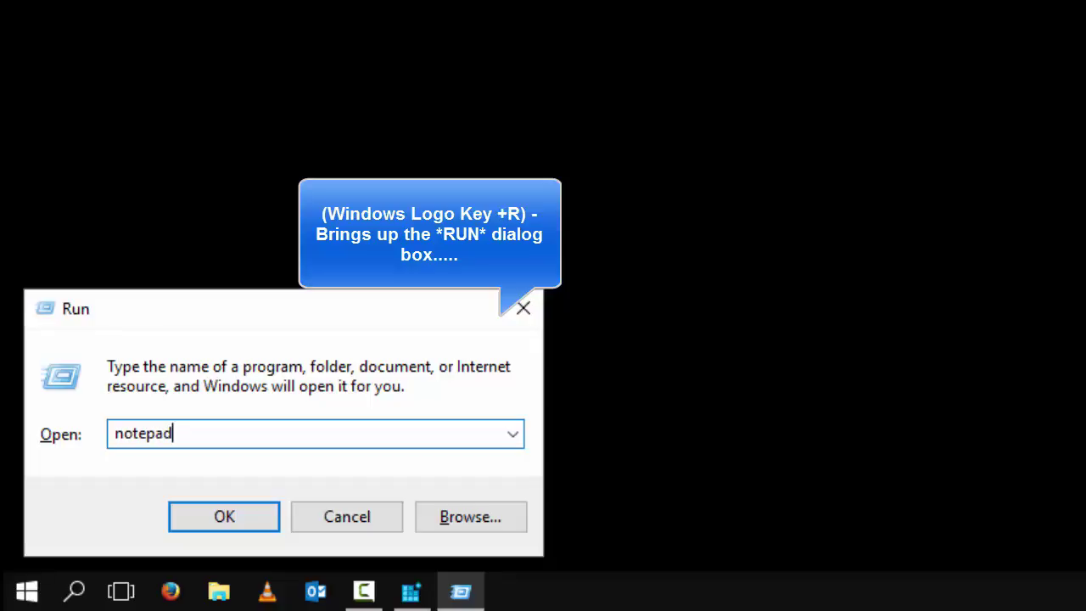
{"action": "key", "text": "Return"}
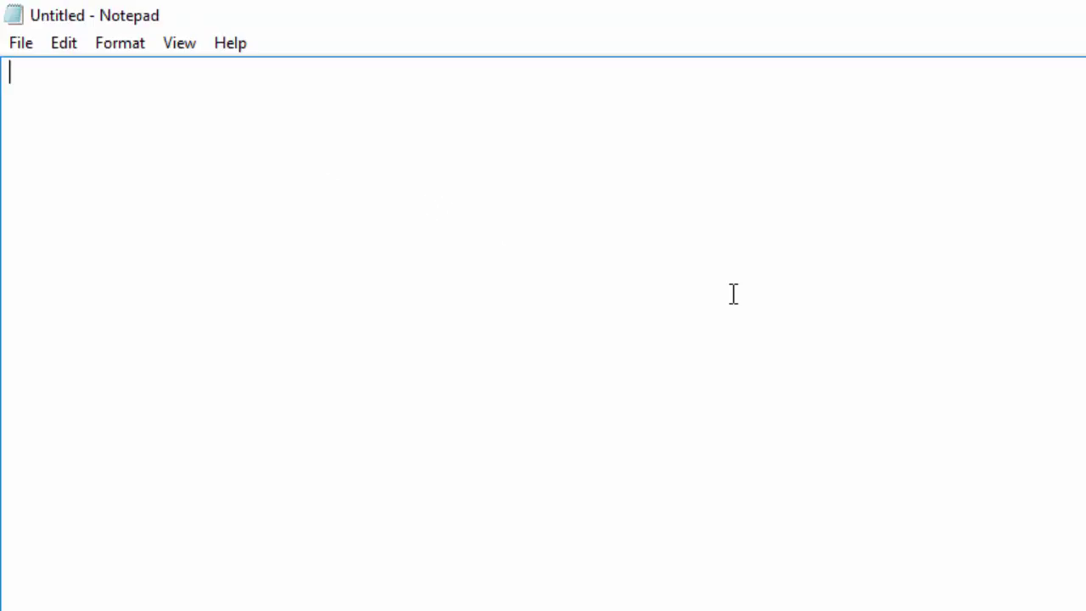
{"action": "right_click", "coordinate": [473, 181]}
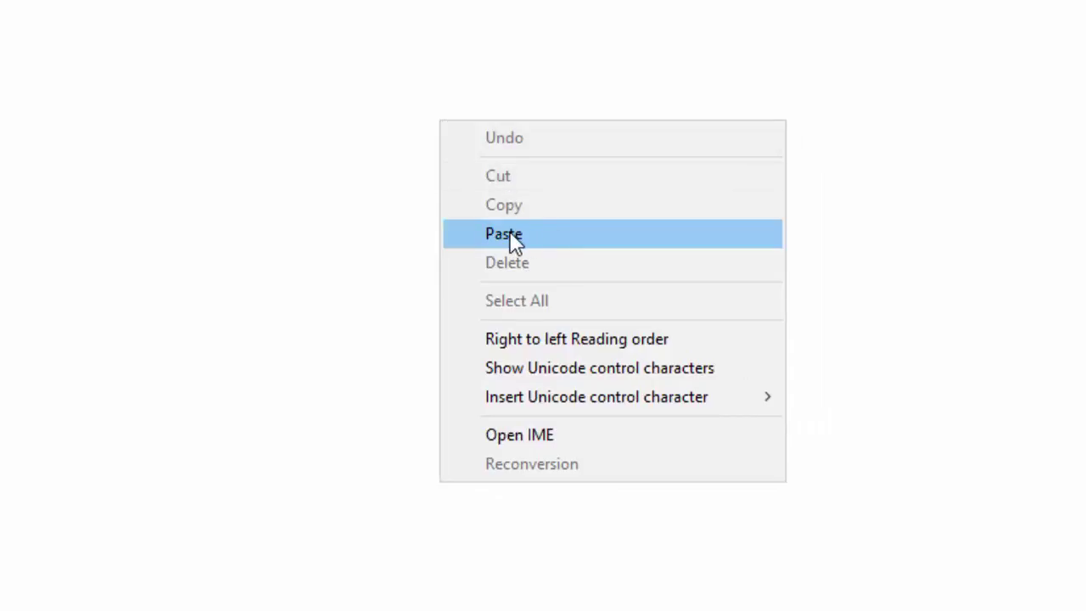
{"action": "left_click", "coordinate": [519, 237]}
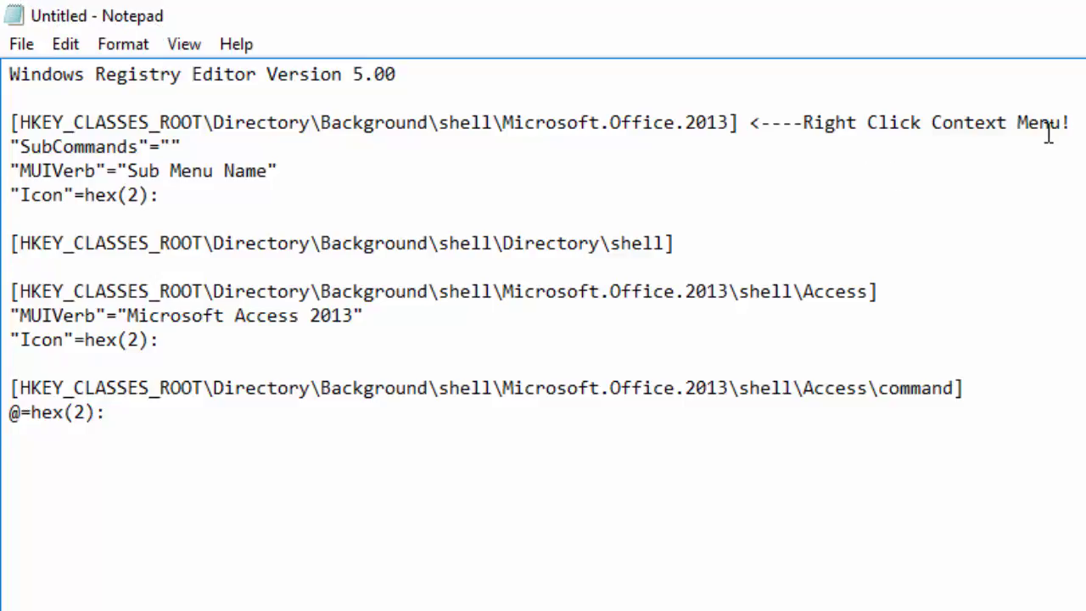
Delete the "<----Right Click Context Menu!" note after the first key path and highlight the key's Microsoft.Office.2013 name
{"action": "left_click_drag", "start_coordinate": [1072, 123], "coordinate": [740, 123]}
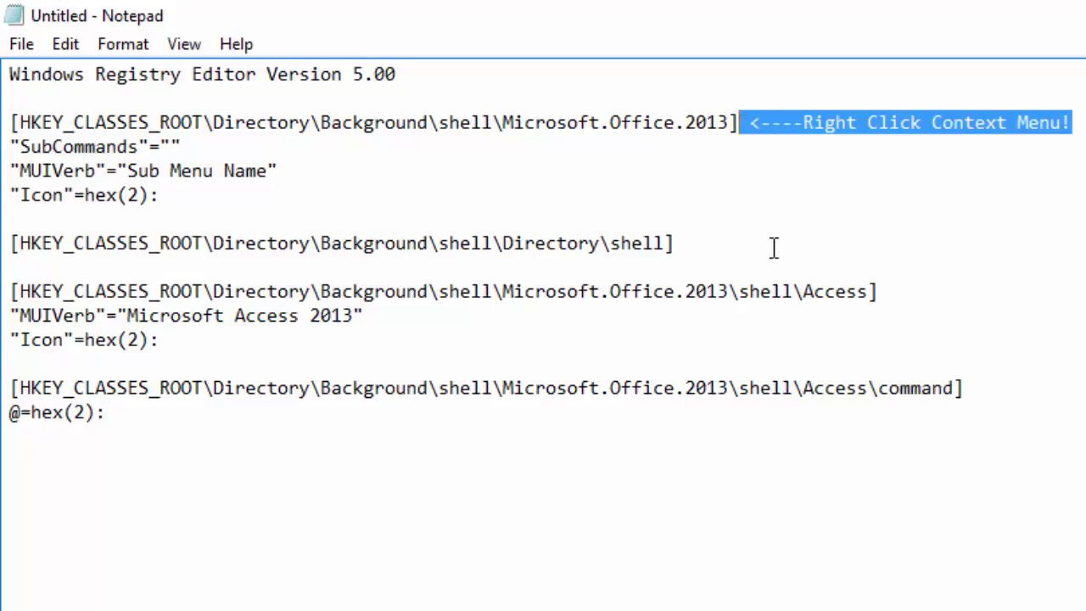
{"action": "key", "text": "Delete"}
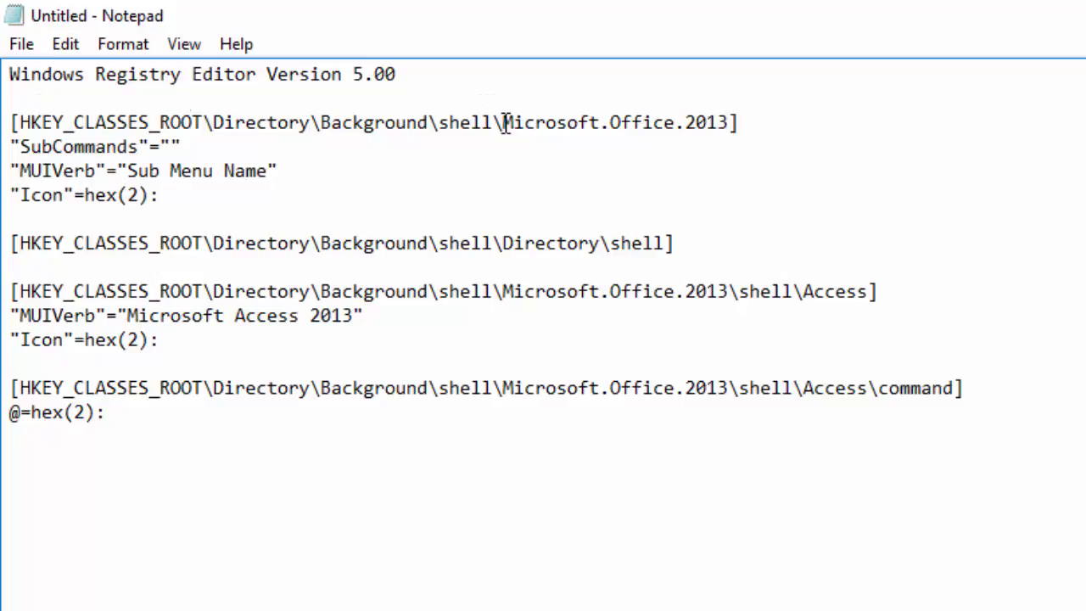
{"action": "left_click_drag", "start_coordinate": [502, 123], "coordinate": [731, 127]}
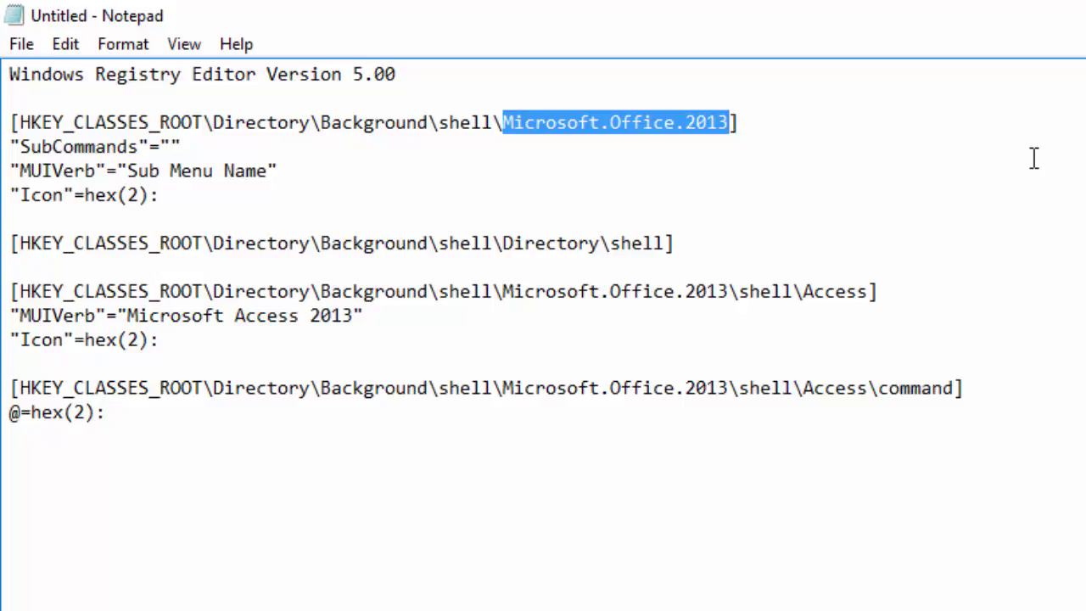
{"action": "left_click", "coordinate": [664, 119]}
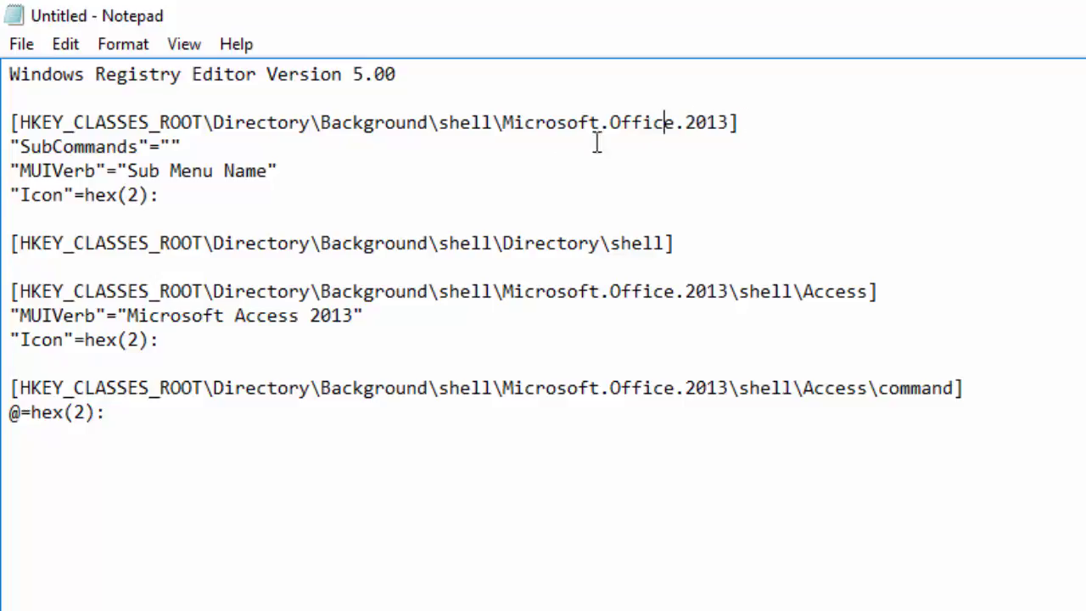
{"action": "left_click_drag", "start_coordinate": [505, 119], "coordinate": [727, 118]}
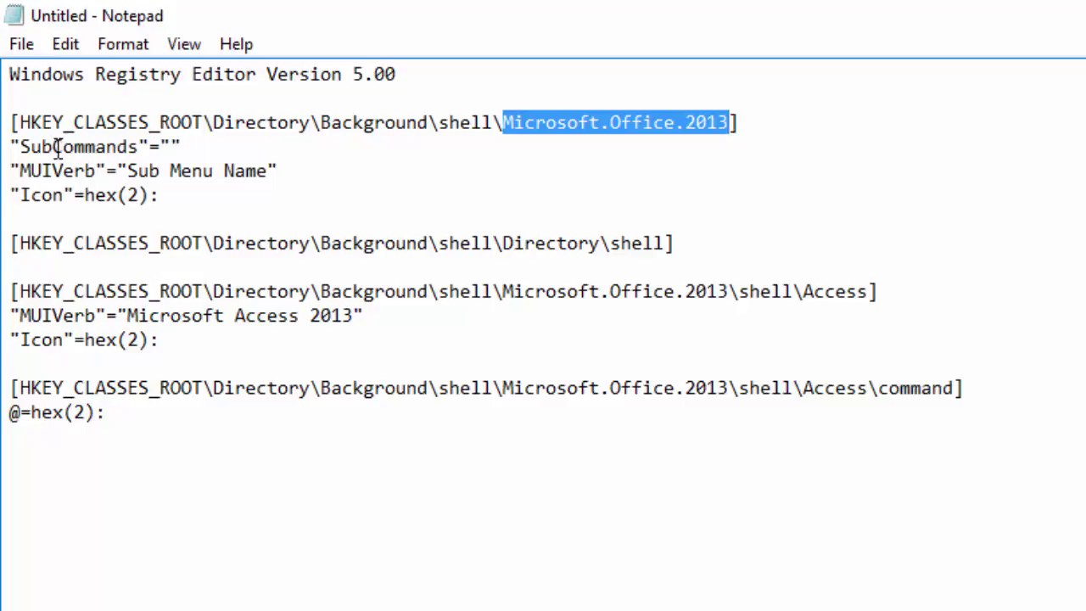
Replace the Sub Menu Name placeholder in the first MUIVerb value with Microsoft Word 2013
{"action": "left_click", "coordinate": [172, 146]}
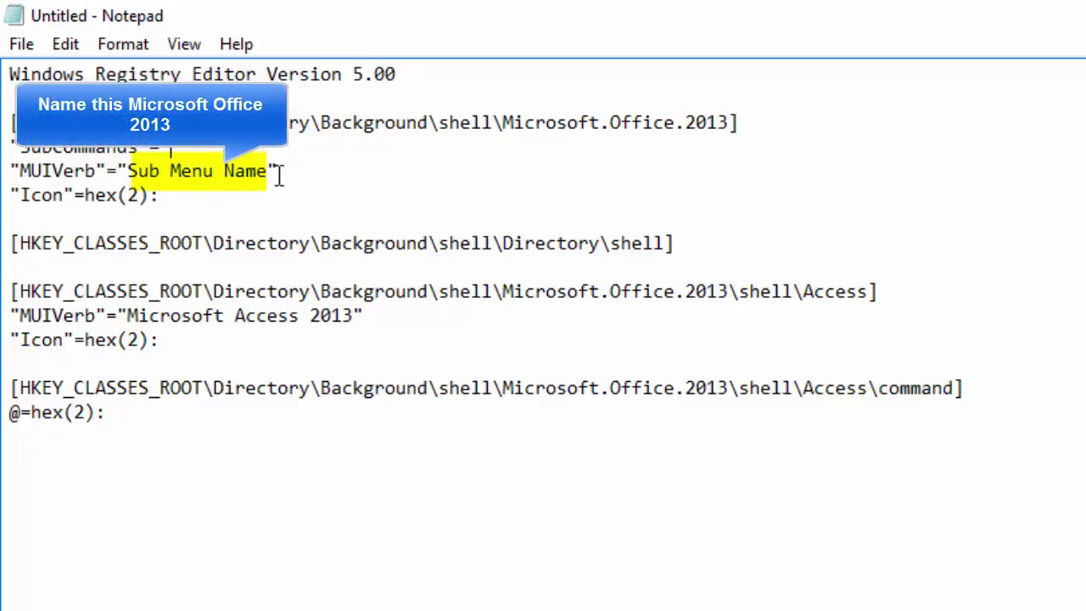
{"action": "left_click_drag", "start_coordinate": [129, 170], "coordinate": [267, 170]}
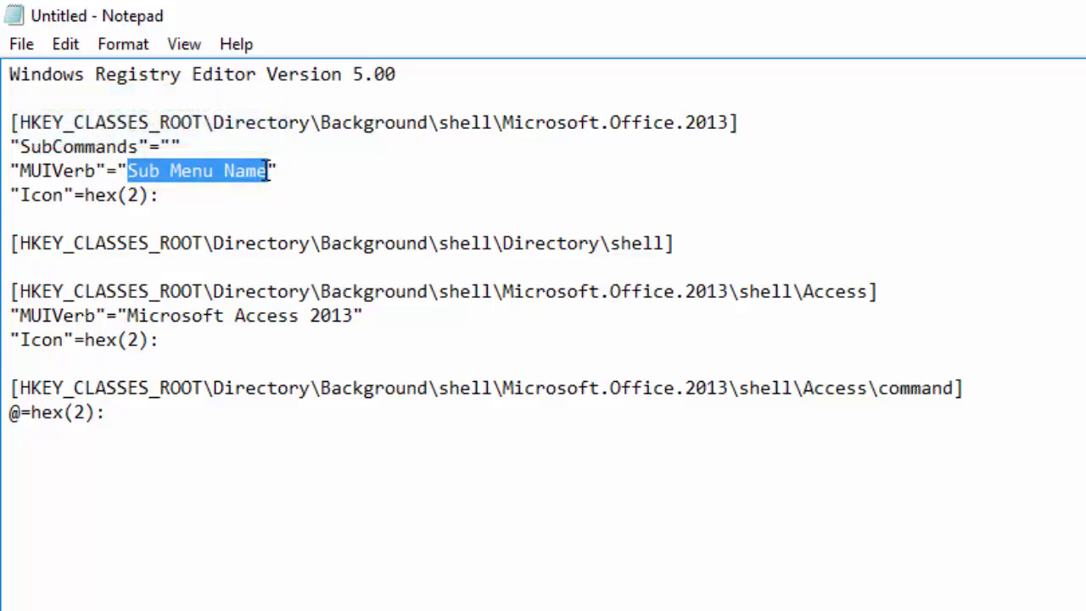
{"action": "type", "text": "Microsof"}
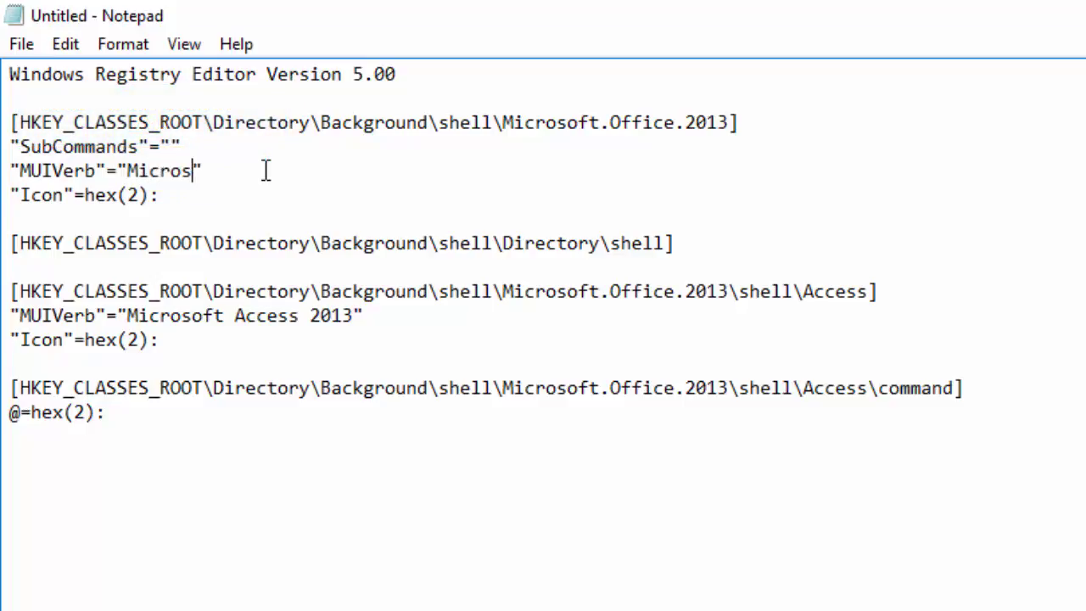
{"action": "type", "text": "t W"}
{"action": "type", "text": "ord 20"}
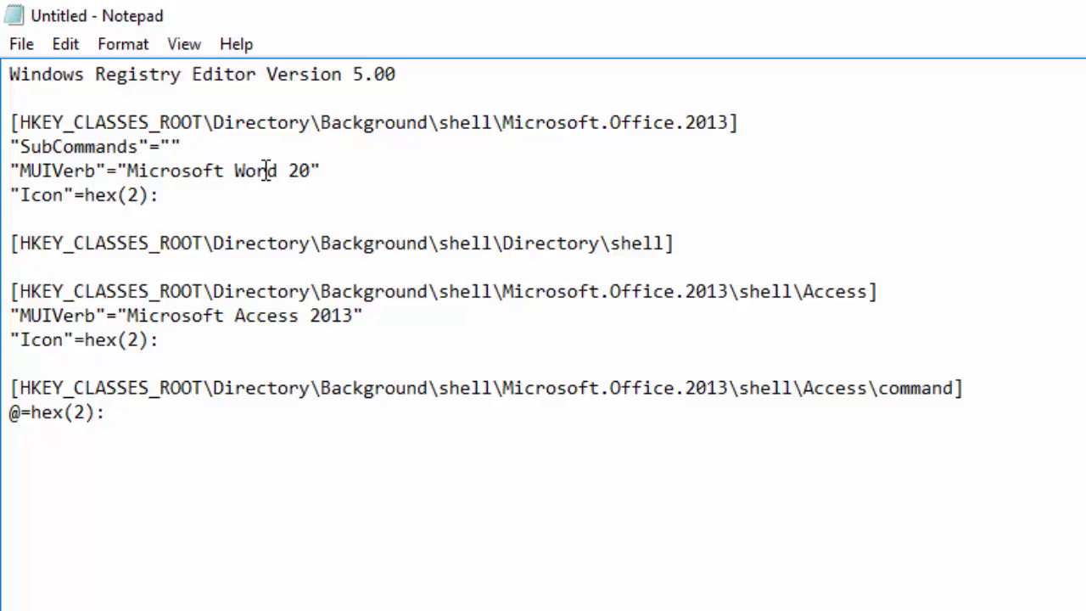
{"action": "type", "text": "13"}
Review the first key block by highlighting its path and its SubCommands, MUIVerb and Icon lines
{"action": "left_click_drag", "start_coordinate": [502, 122], "coordinate": [719, 121]}
{"action": "left_click_drag", "start_coordinate": [503, 122], "coordinate": [449, 120]}
{"action": "mouse_move", "coordinate": [20, 122]}
{"action": "left_mouse_down"}
{"action": "mouse_move", "coordinate": [498, 135]}
{"action": "mouse_move", "coordinate": [725, 122]}
{"action": "mouse_move", "coordinate": [19, 123]}
{"action": "left_mouse_up"}
{"action": "left_click", "coordinate": [764, 117]}
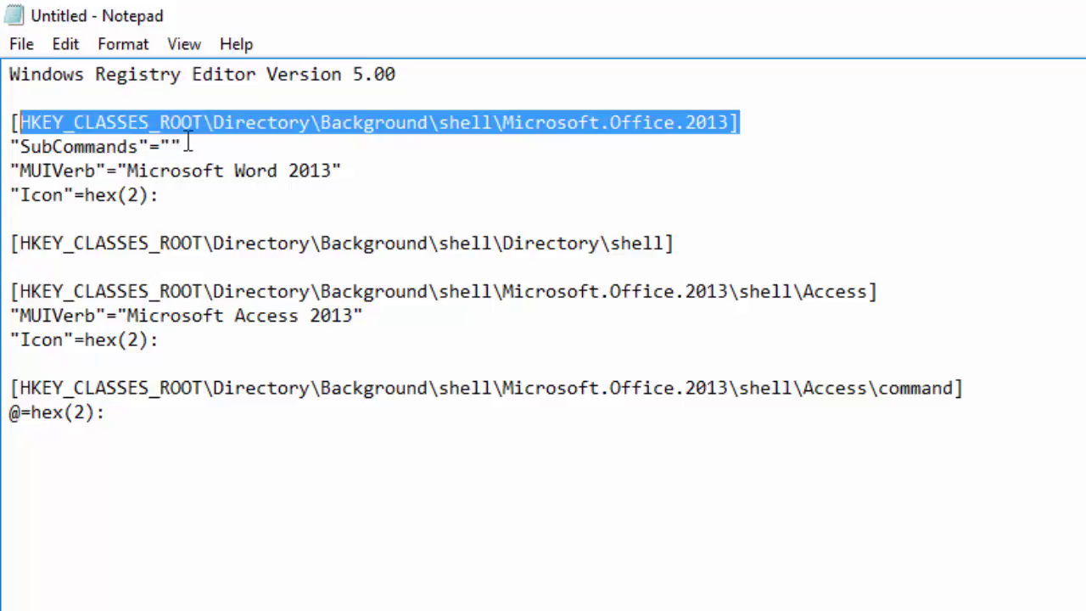
{"action": "left_click", "coordinate": [621, 125]}
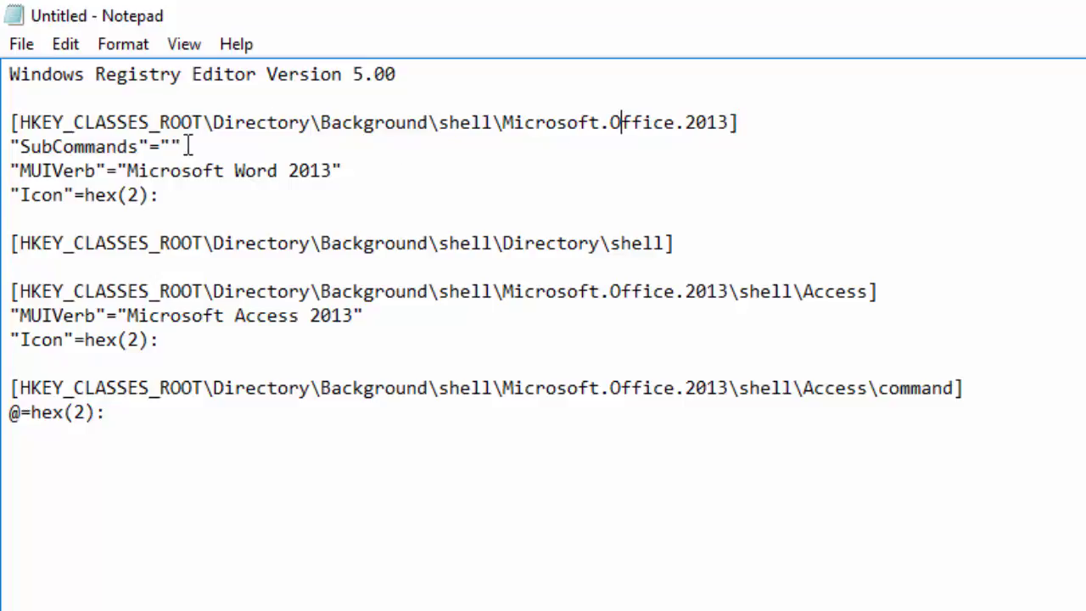
{"action": "left_click_drag", "start_coordinate": [187, 146], "coordinate": [4, 145]}
{"action": "left_click", "coordinate": [338, 171]}
{"action": "left_click_drag", "start_coordinate": [337, 171], "coordinate": [5, 174]}
{"action": "left_click", "coordinate": [170, 197]}
{"action": "left_click_drag", "start_coordinate": [170, 197], "coordinate": [19, 201]}
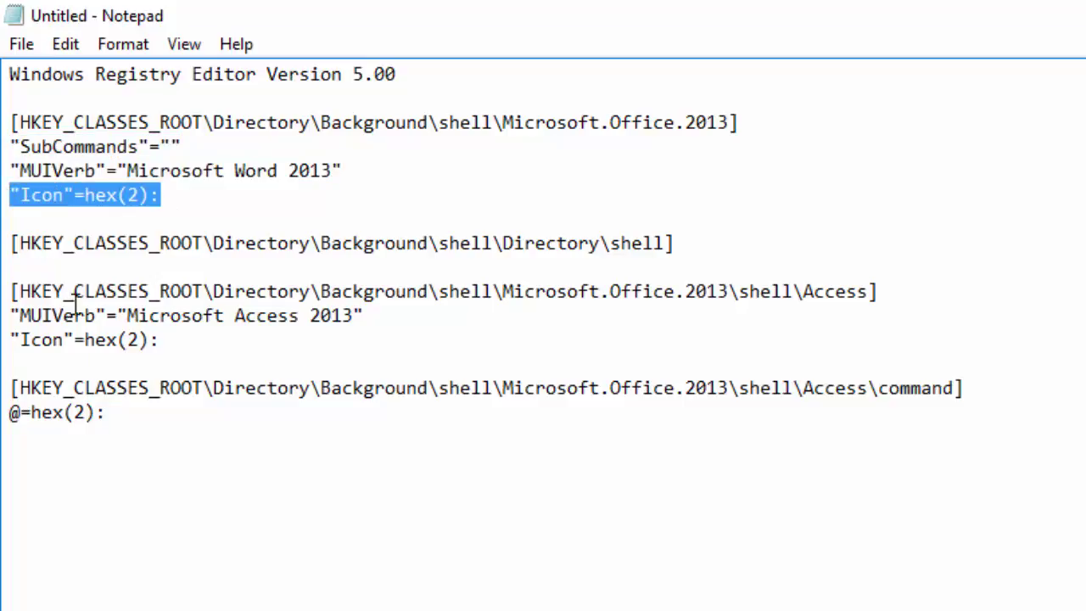
{"action": "left_click", "coordinate": [187, 192]}
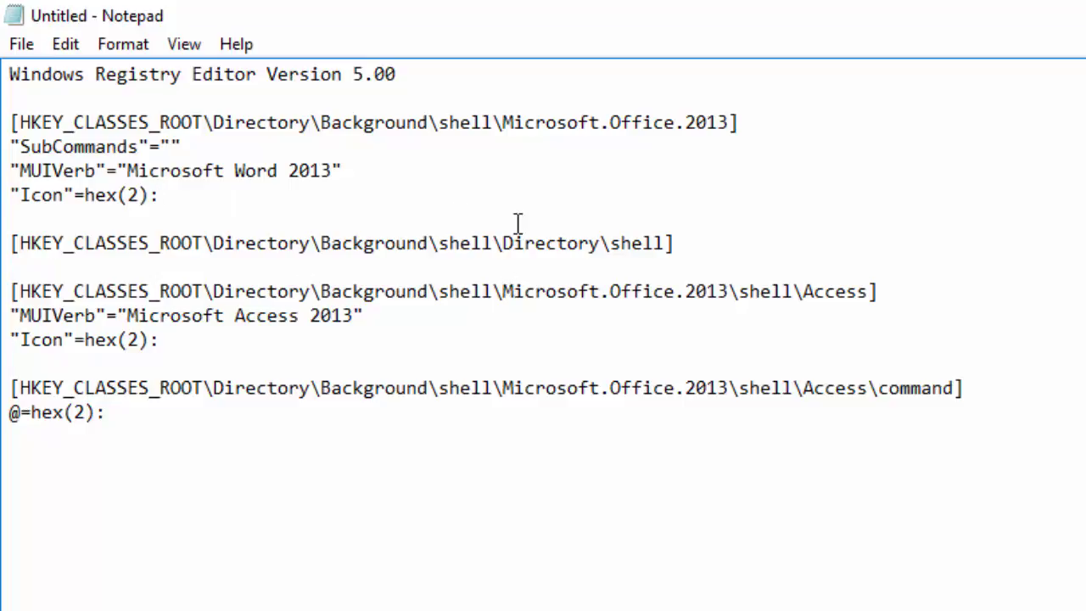
Compare the first key's Microsoft.Office.2013 name with the separate Directory\Background\shell\Directory\shell key path by highlighting both
{"action": "left_click_drag", "start_coordinate": [503, 121], "coordinate": [727, 122]}
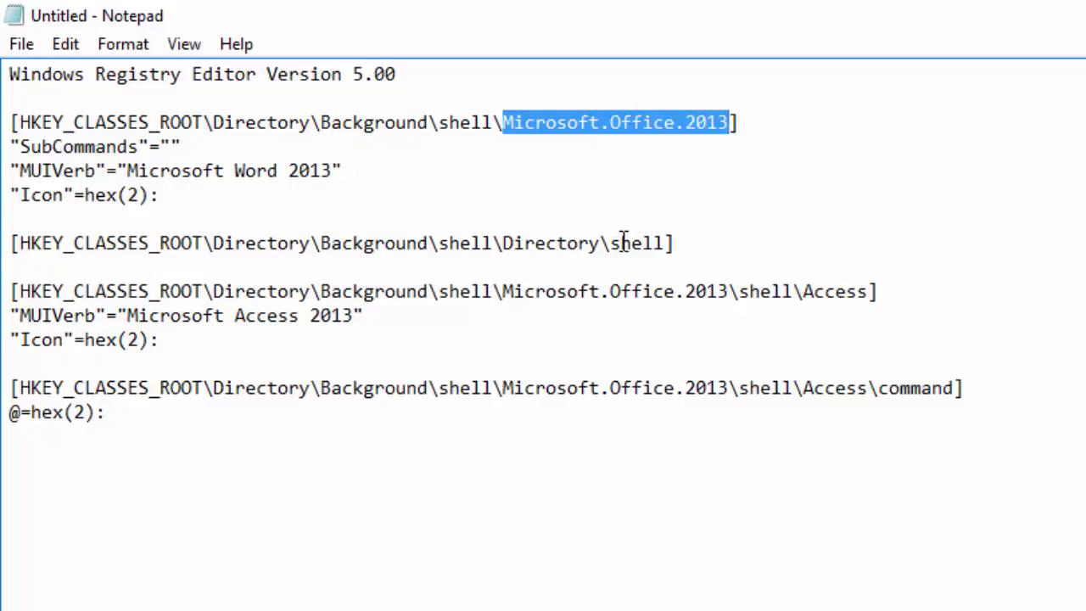
{"action": "left_click", "coordinate": [703, 241]}
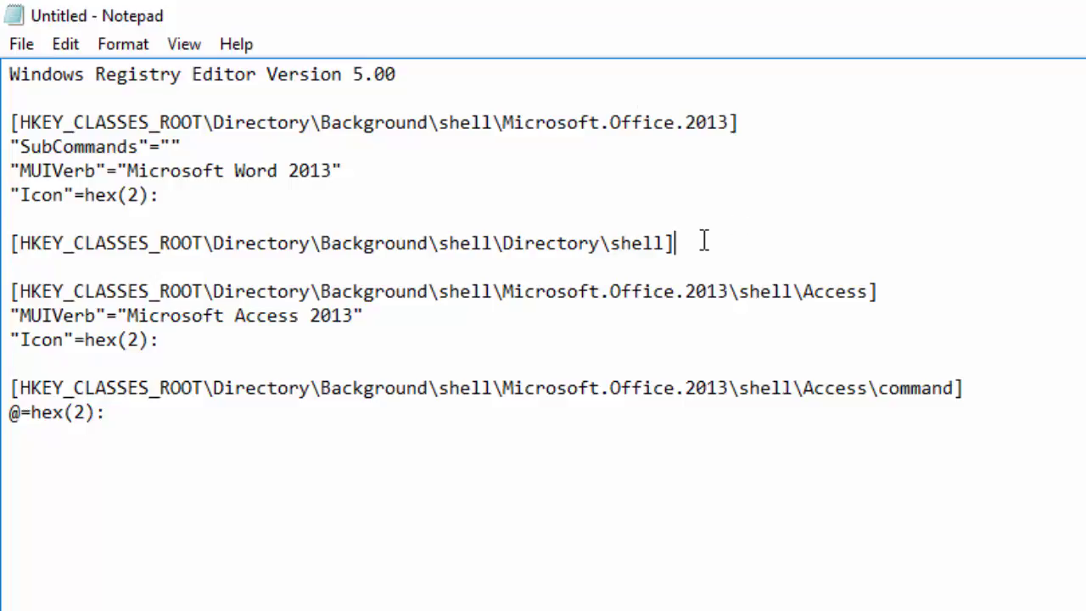
{"action": "left_click", "coordinate": [15, 241]}
{"action": "left_click_drag", "start_coordinate": [18, 243], "coordinate": [342, 247]}
{"action": "mouse_move", "coordinate": [524, 260]}
{"action": "left_mouse_down"}
{"action": "mouse_move", "coordinate": [679, 245]}
{"action": "mouse_move", "coordinate": [666, 244]}
{"action": "left_mouse_up"}
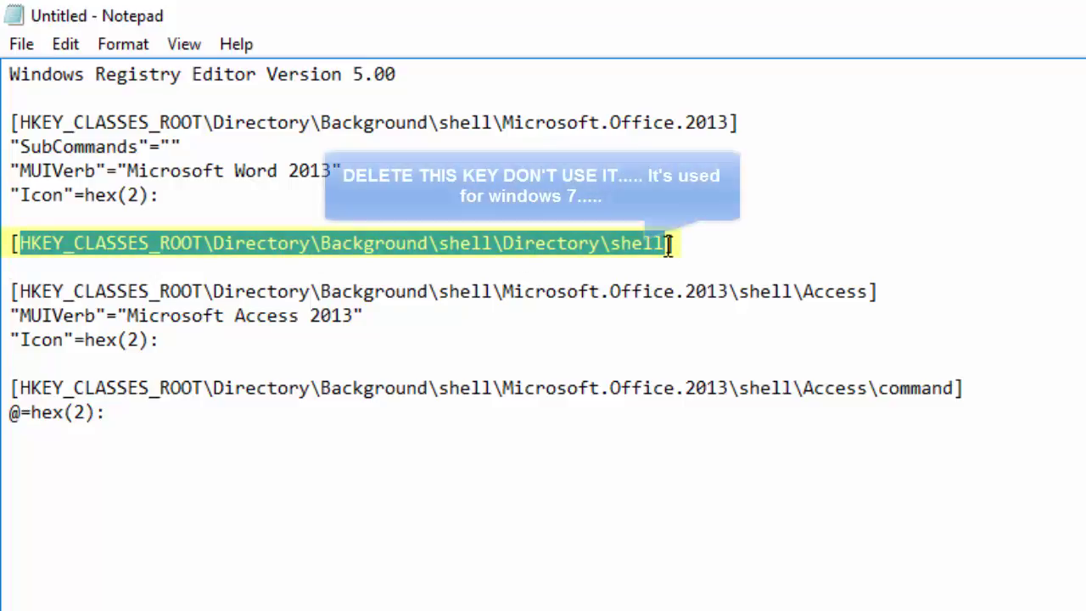
{"action": "left_click", "coordinate": [685, 243]}
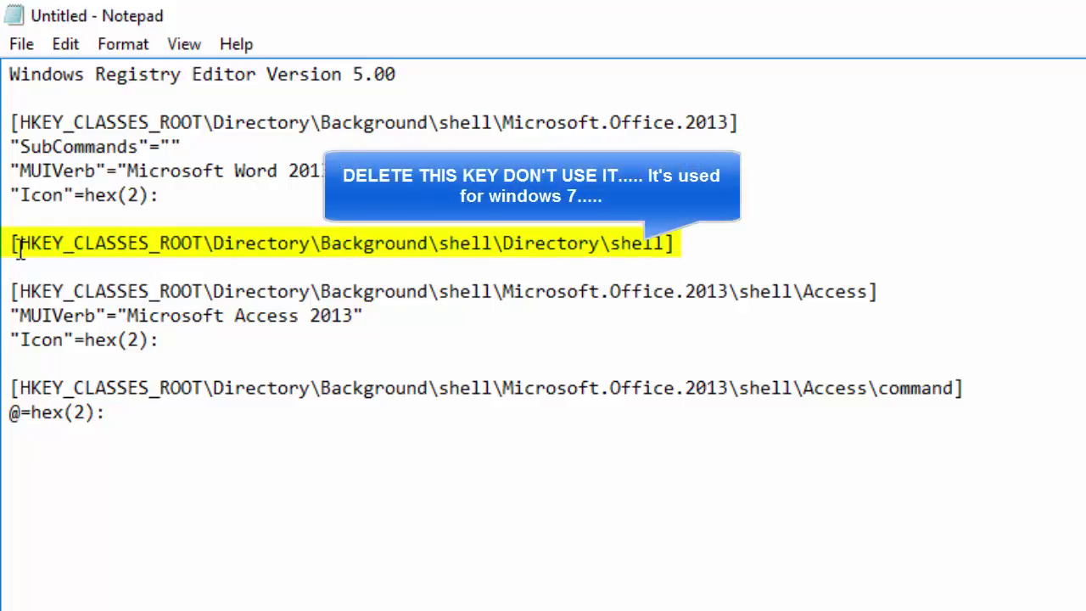
{"action": "left_click_drag", "start_coordinate": [18, 243], "coordinate": [663, 248]}
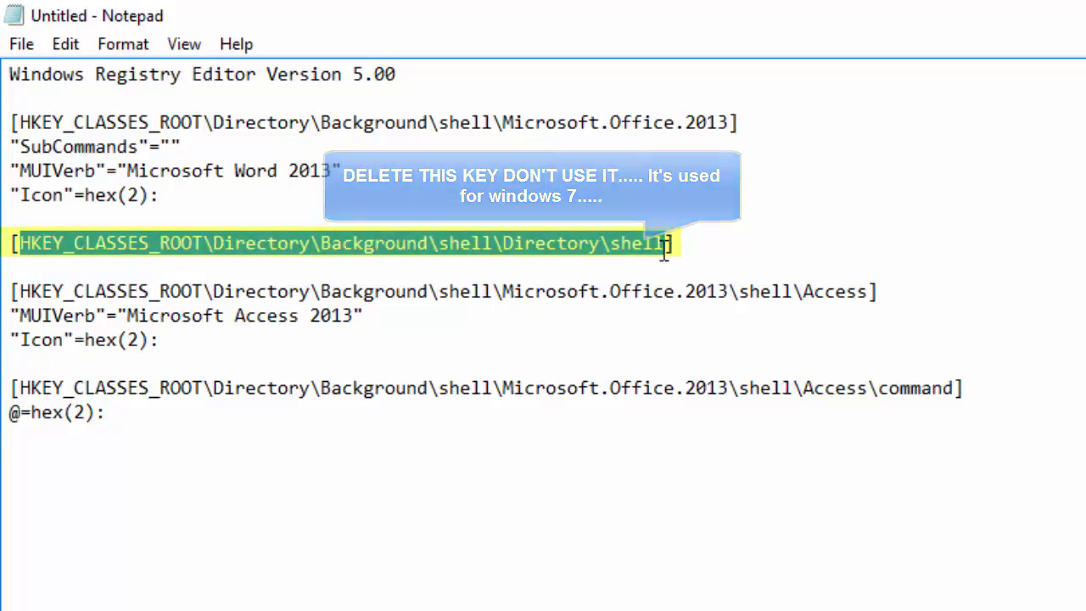
Examine the Access subkey's path, its two shell parts, and the menu name in the first MUIVerb value
{"action": "left_click", "coordinate": [18, 289]}
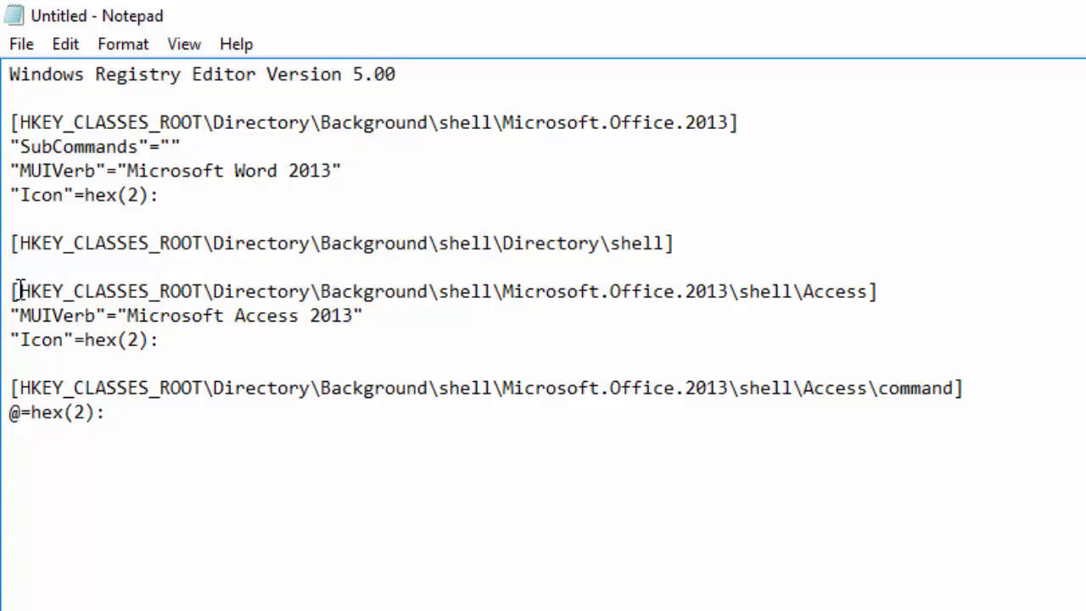
{"action": "left_click_drag", "start_coordinate": [18, 290], "coordinate": [858, 298]}
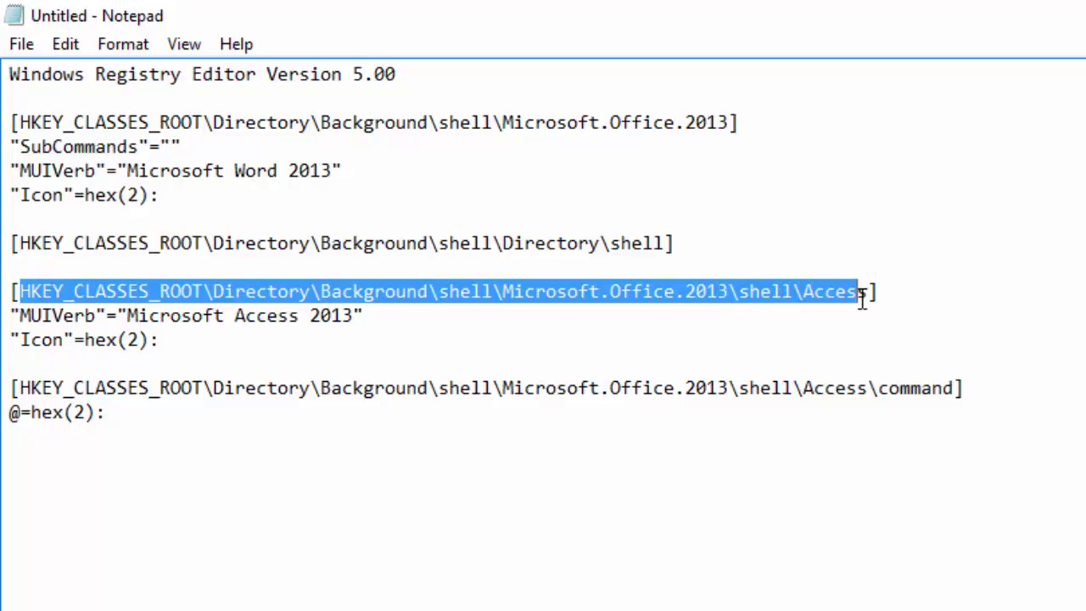
{"action": "left_click", "coordinate": [763, 291]}
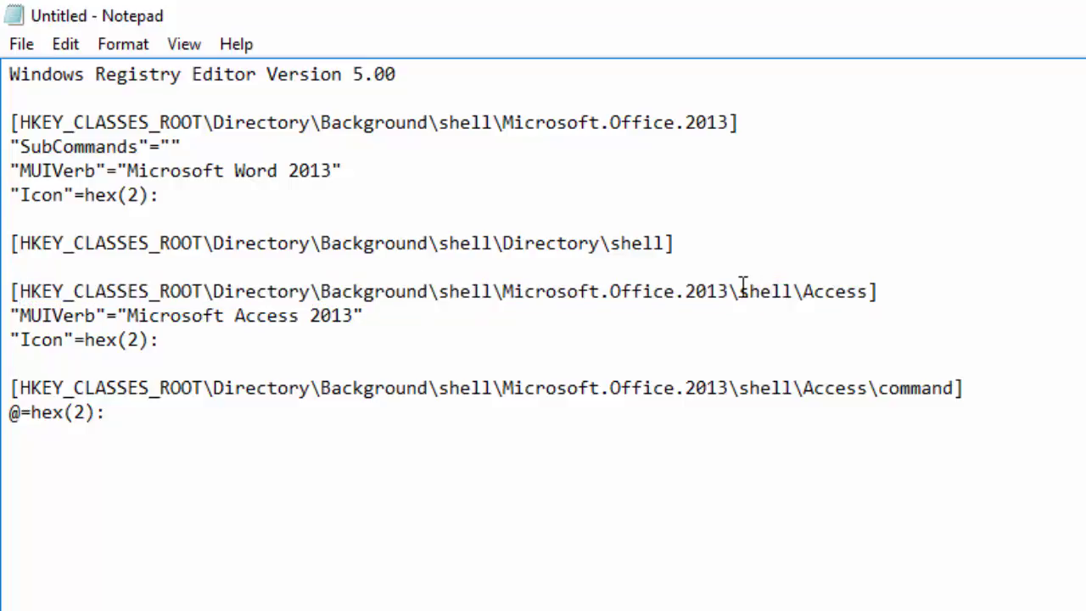
{"action": "left_click_drag", "start_coordinate": [739, 291], "coordinate": [795, 288]}
{"action": "left_click", "coordinate": [764, 291]}
{"action": "left_click", "coordinate": [760, 290]}
{"action": "left_click_drag", "start_coordinate": [445, 286], "coordinate": [475, 292]}
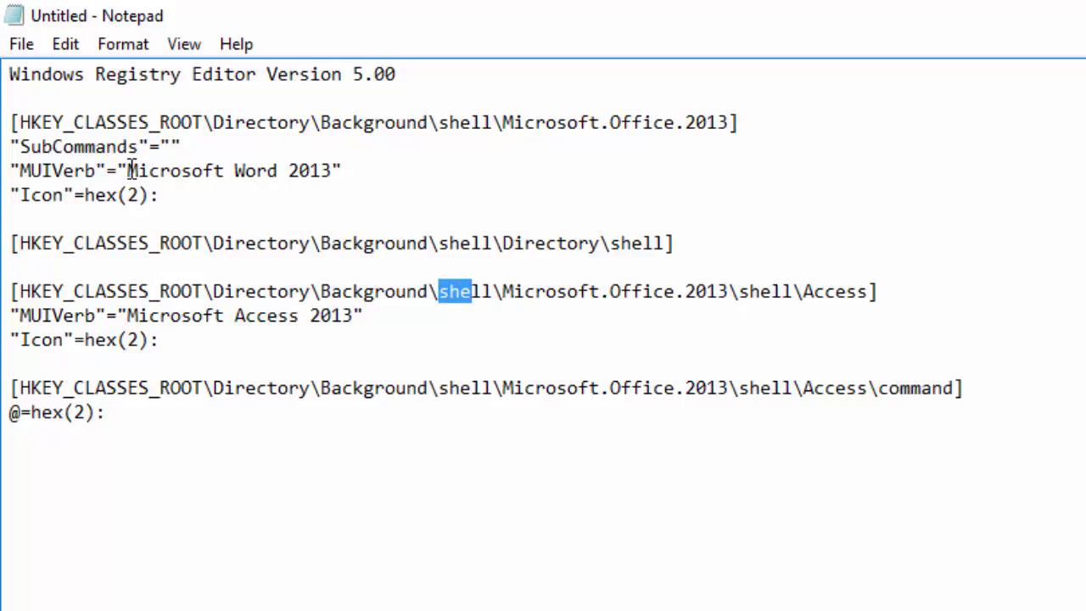
{"action": "left_click_drag", "start_coordinate": [128, 170], "coordinate": [331, 177]}
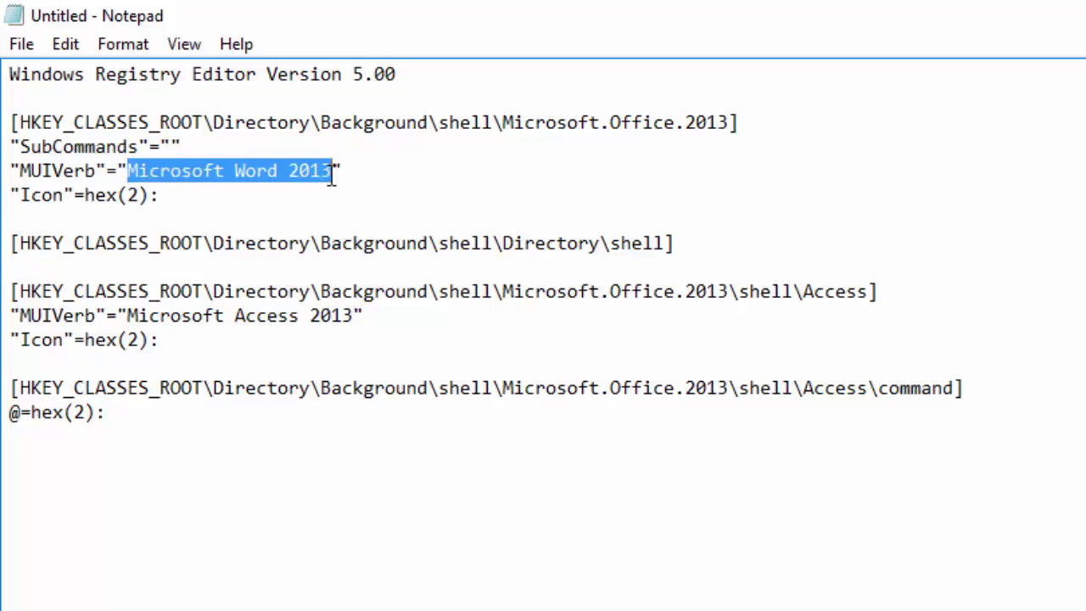
{"action": "left_click", "coordinate": [237, 170]}
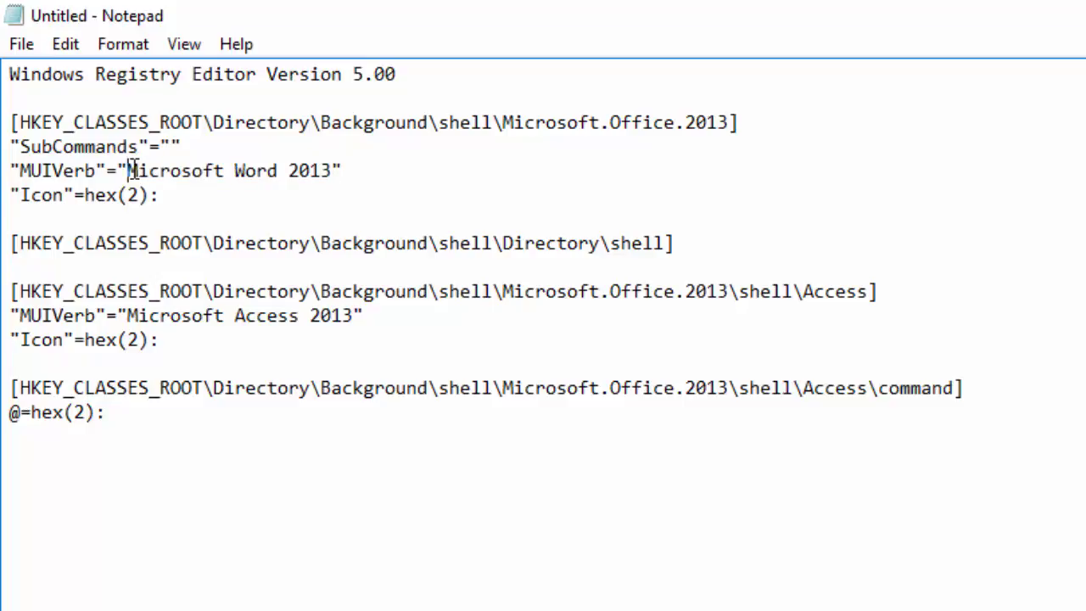
Replace the menu name in the Access subkey's MUIVerb value with Microsoft Word 2013
{"action": "left_click_drag", "start_coordinate": [129, 170], "coordinate": [337, 174]}
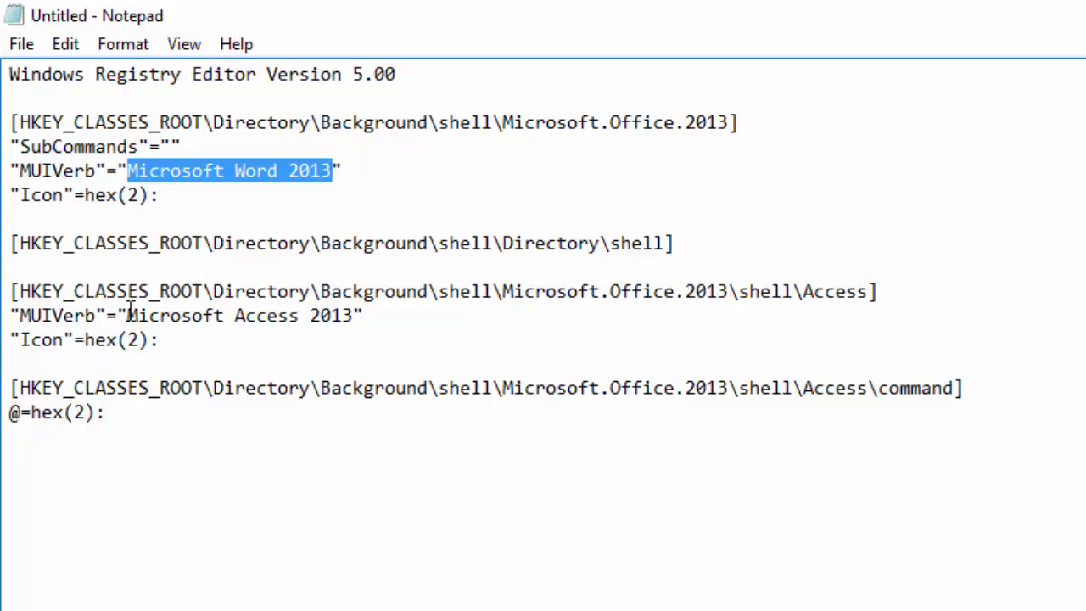
{"action": "left_click_drag", "start_coordinate": [127, 315], "coordinate": [353, 315]}
{"action": "type", "text": "Micro"}
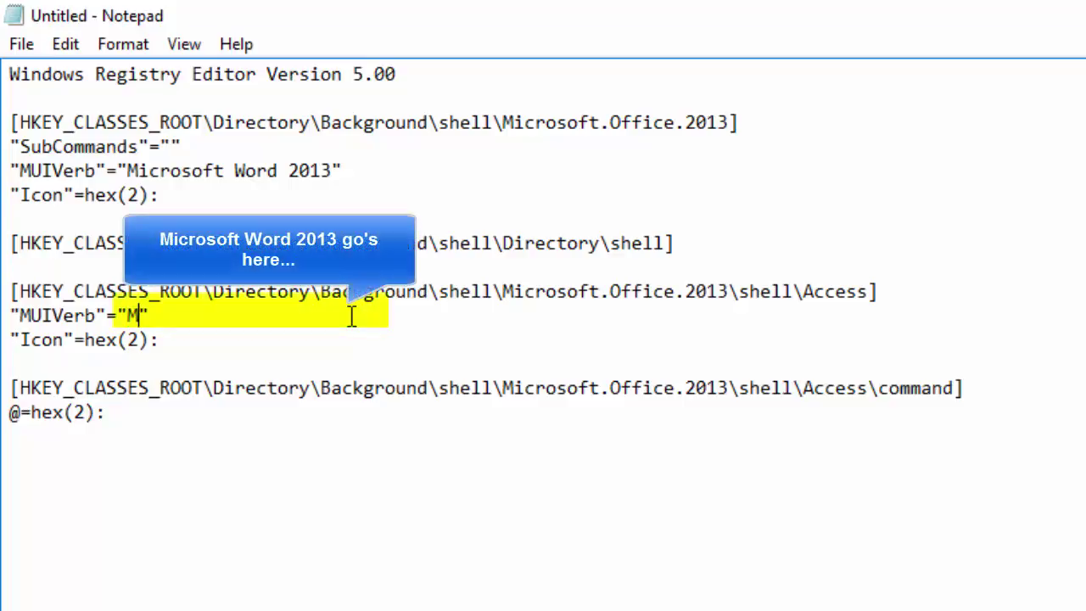
{"action": "type", "text": "soft Word "}
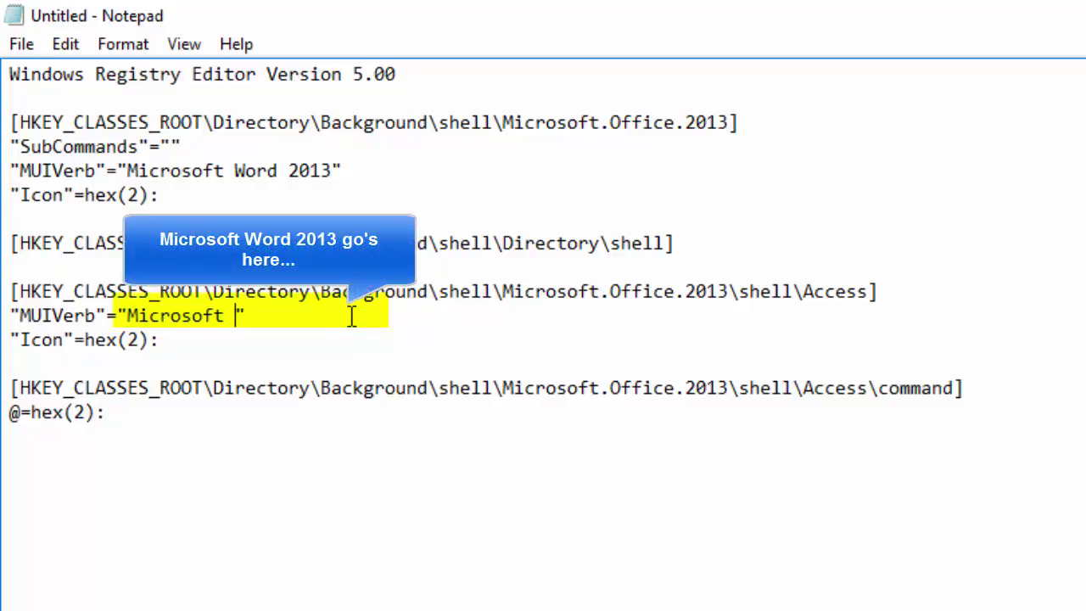
{"action": "type", "text": "2013"}
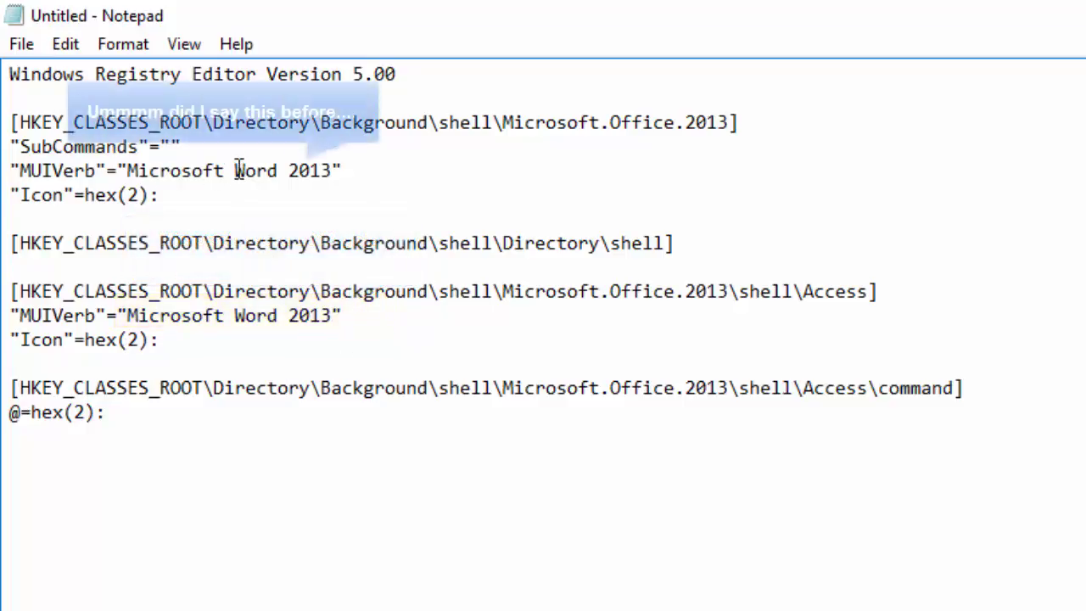
Change the menu name in the first key's MUIVerb value to Microsoft Office 2013
{"action": "left_click_drag", "start_coordinate": [236, 168], "coordinate": [332, 171]}
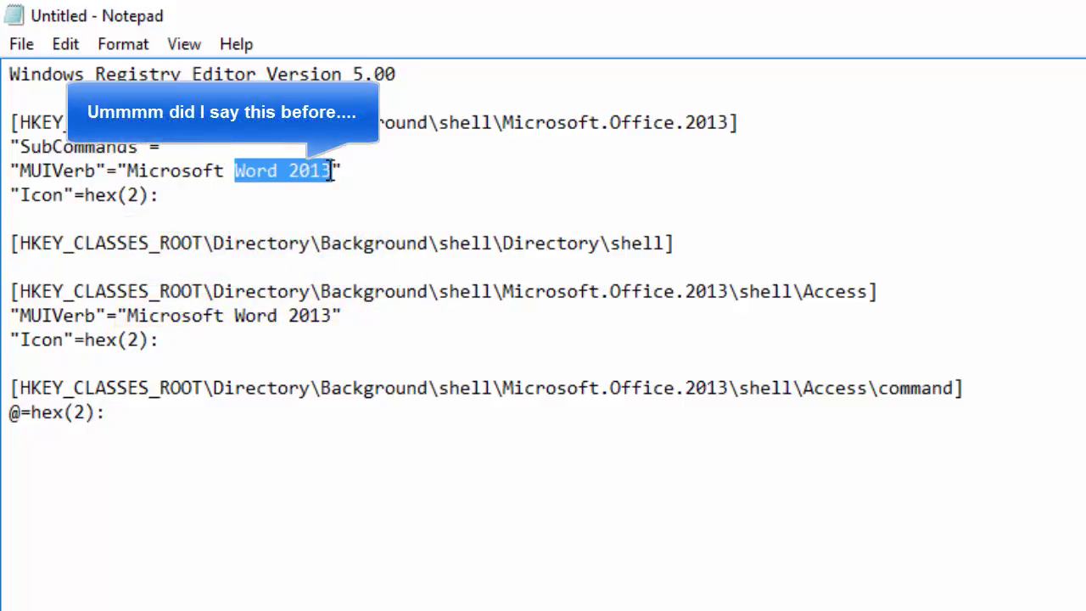
{"action": "type", "text": "Office 2"}
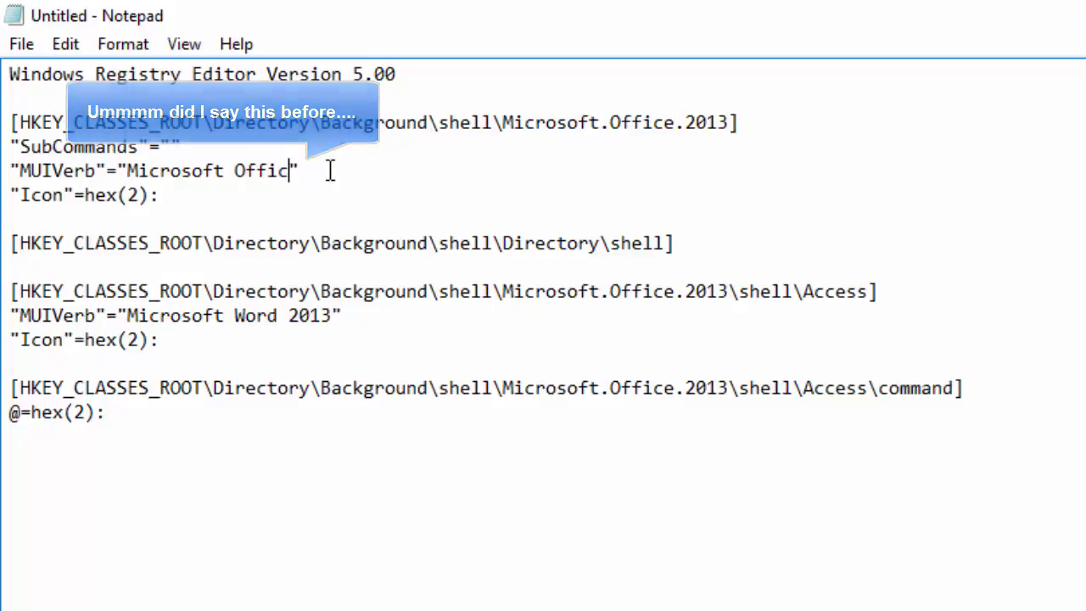
{"action": "type", "text": "013"}
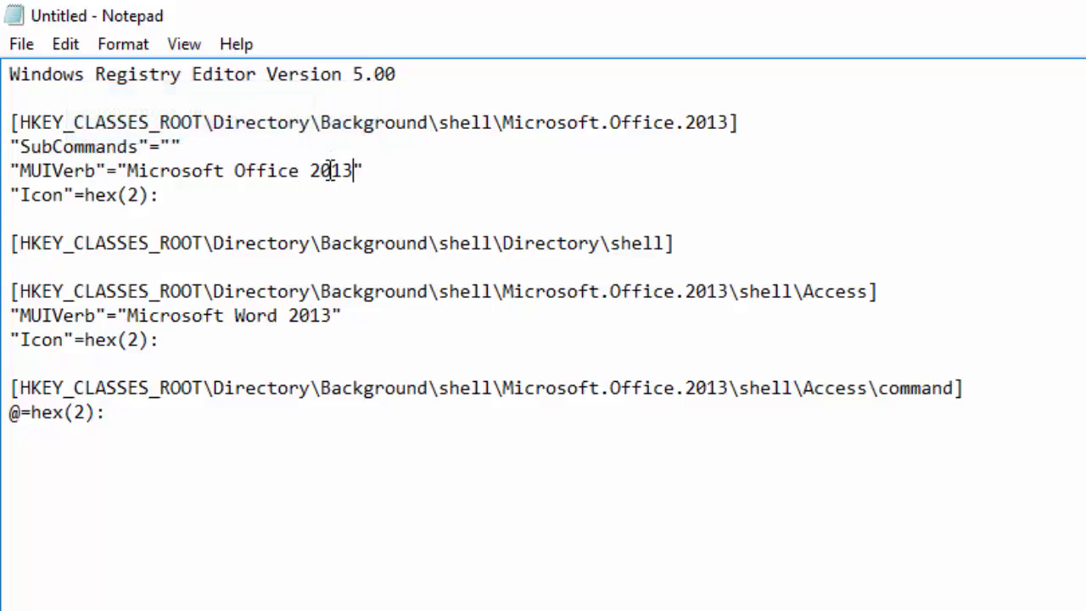
Compare the first key's name and its MUIVerb menu name with the subkey's Microsoft Word 2013 name by highlighting each
{"action": "left_click", "coordinate": [463, 124]}
{"action": "left_click_drag", "start_coordinate": [504, 121], "coordinate": [726, 116]}
{"action": "left_click_drag", "start_coordinate": [20, 146], "coordinate": [358, 173]}
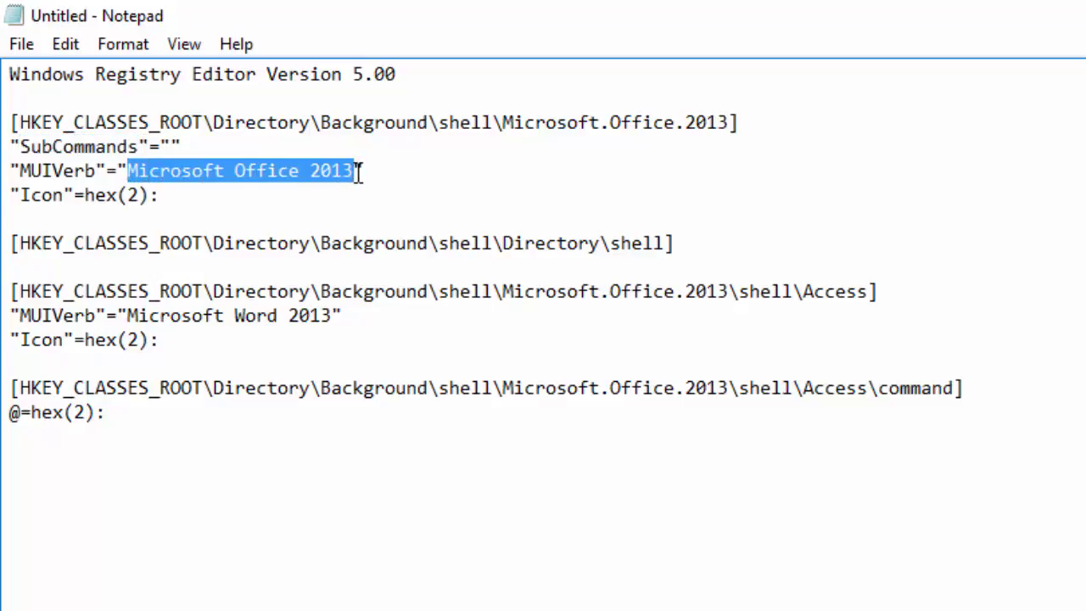
{"action": "left_click", "coordinate": [203, 172]}
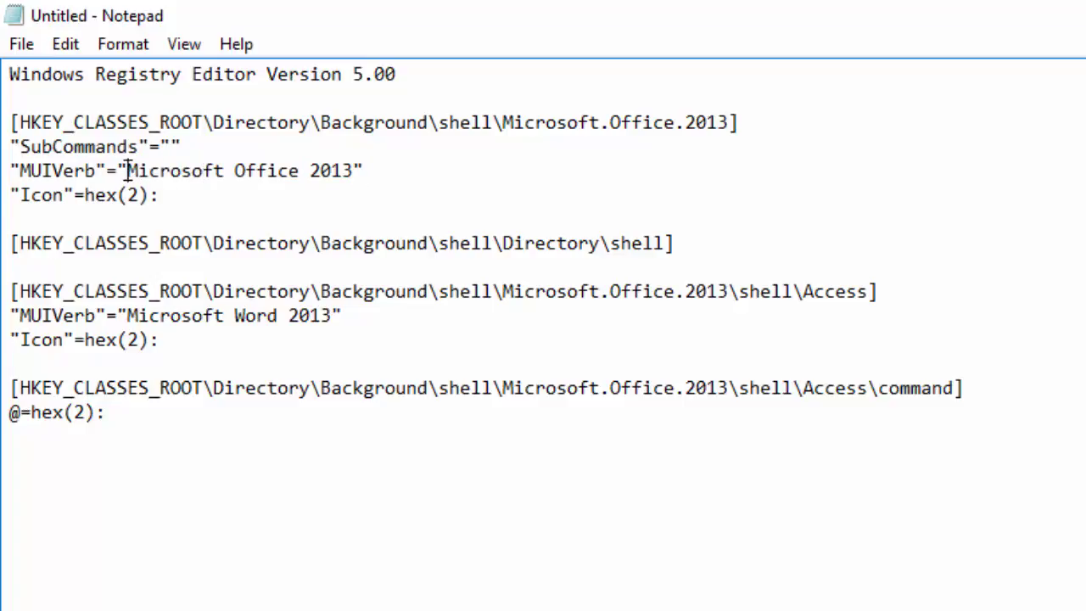
{"action": "left_click_drag", "start_coordinate": [127, 170], "coordinate": [363, 171]}
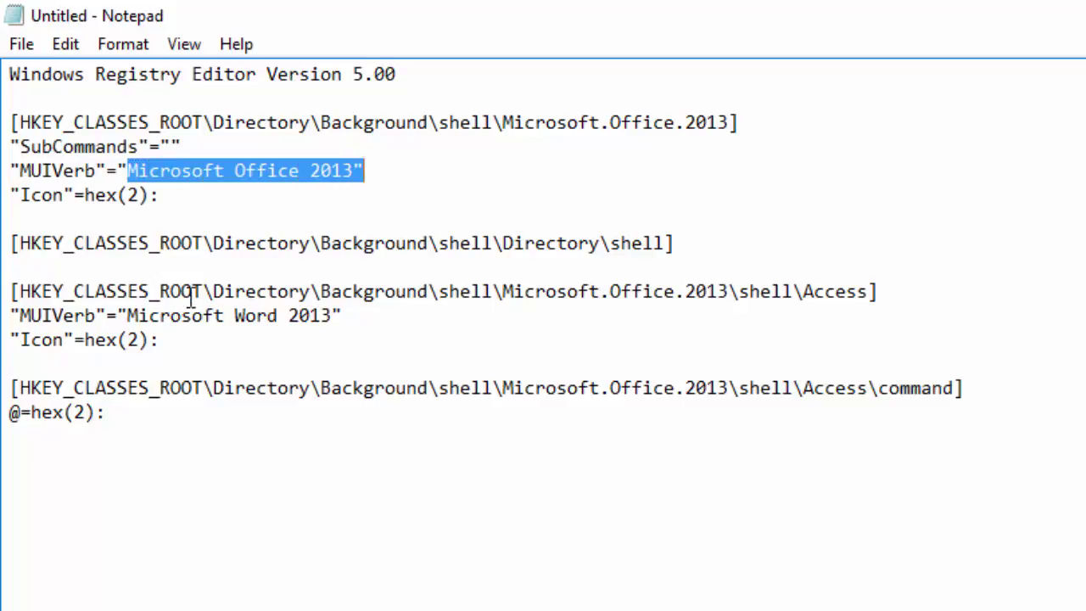
{"action": "left_click_drag", "start_coordinate": [128, 314], "coordinate": [330, 318]}
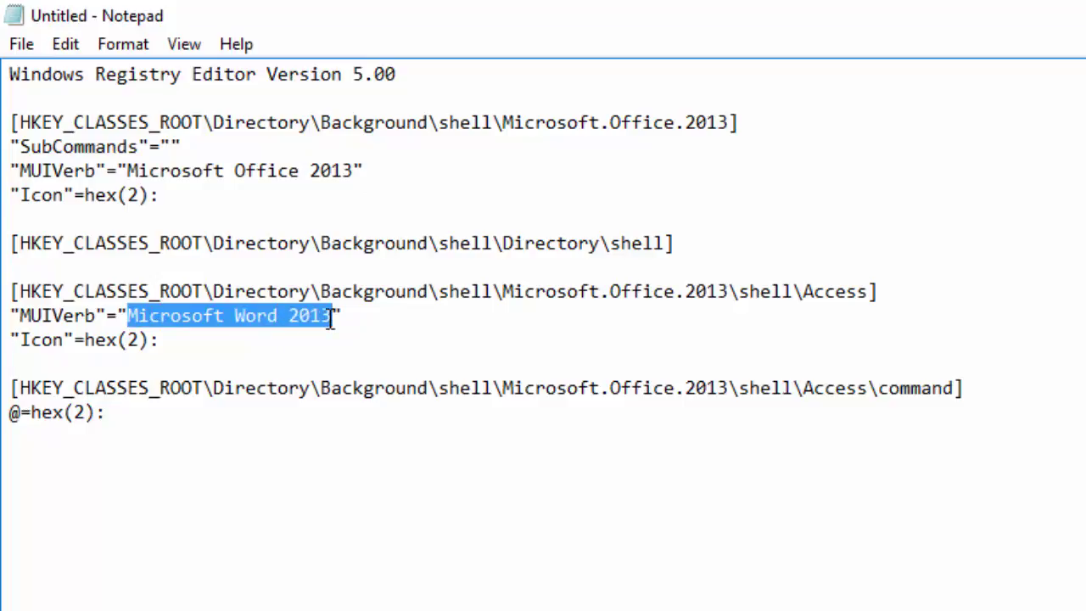
{"action": "left_click", "coordinate": [234, 312]}
Replace Access with Word in both the subkey path and its command key path
{"action": "left_click_drag", "start_coordinate": [804, 289], "coordinate": [868, 290]}
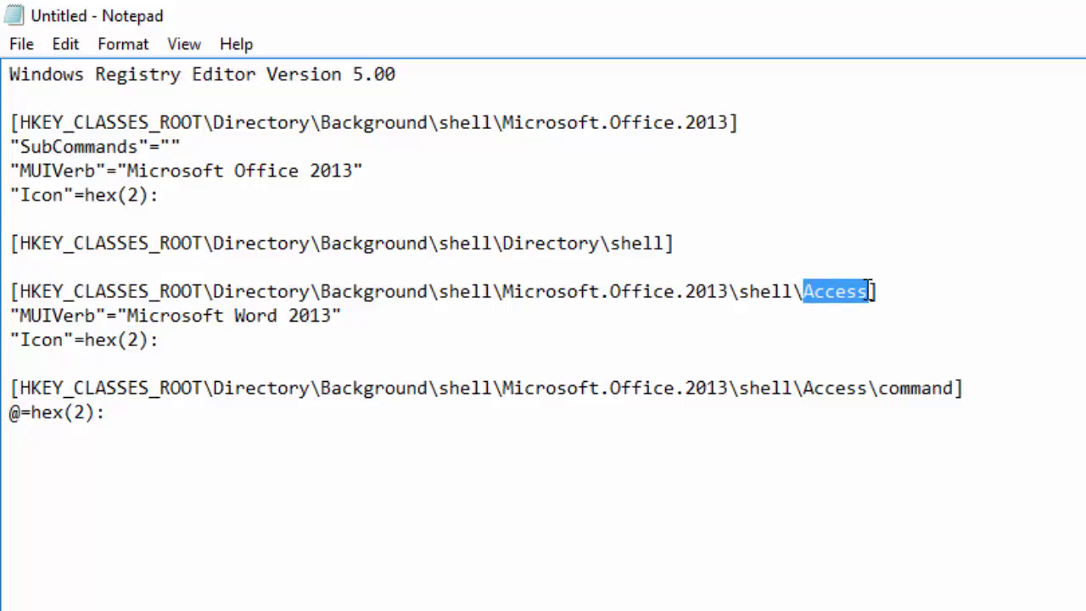
{"action": "type", "text": "Word"}
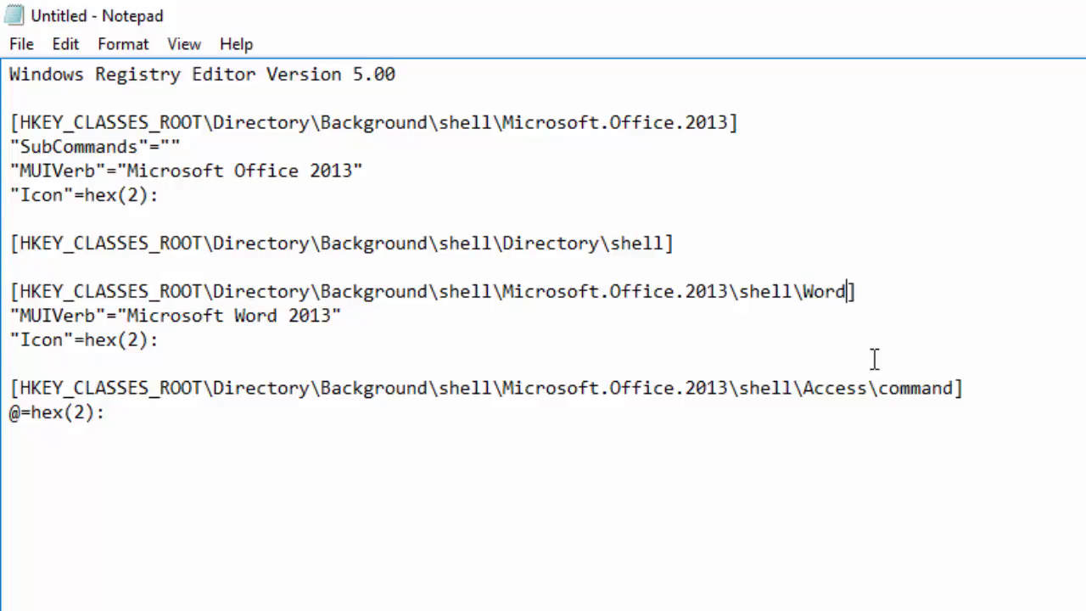
{"action": "left_click_drag", "start_coordinate": [803, 387], "coordinate": [872, 388]}
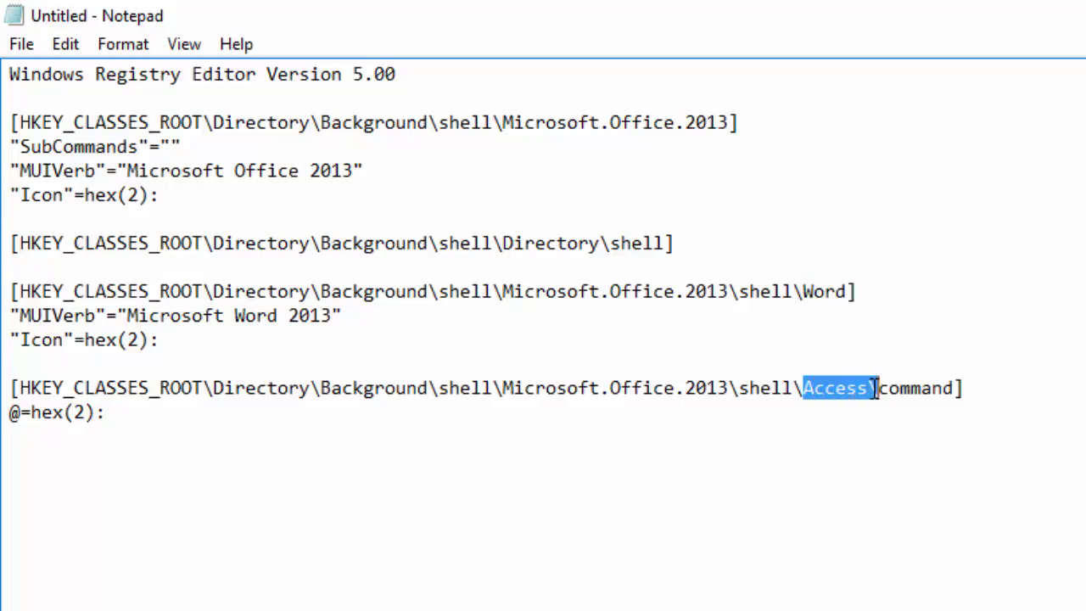
{"action": "type", "text": "Word"}
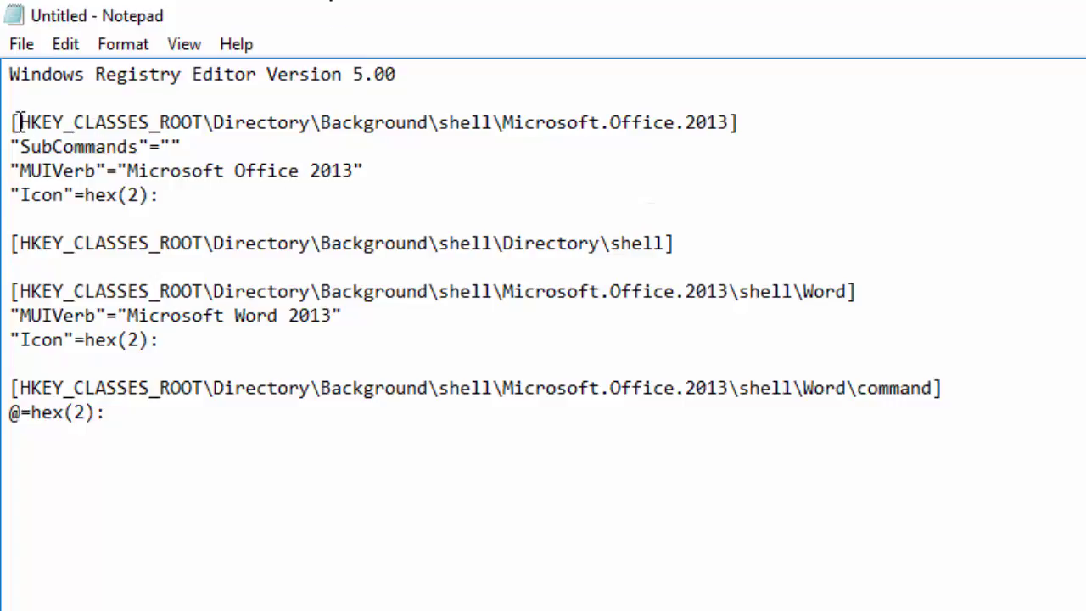
Review the first key's full path, its Microsoft.Office.2013 part, and its SubCommands, MUIVerb and Icon lines
{"action": "mouse_move", "coordinate": [19, 122]}
{"action": "left_mouse_down"}
{"action": "mouse_move", "coordinate": [426, 136]}
{"action": "mouse_move", "coordinate": [427, 123]}
{"action": "mouse_move", "coordinate": [477, 121]}
{"action": "mouse_move", "coordinate": [731, 127]}
{"action": "mouse_move", "coordinate": [8, 115]}
{"action": "left_mouse_up"}
{"action": "left_click", "coordinate": [71, 122]}
{"action": "left_click", "coordinate": [736, 126]}
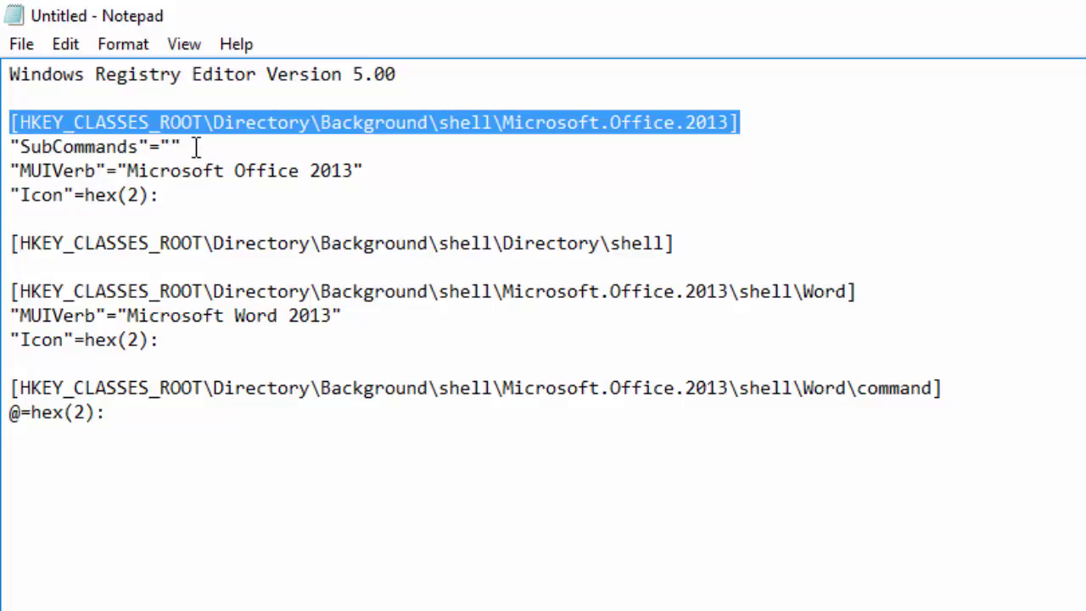
{"action": "left_click", "coordinate": [505, 123]}
{"action": "left_click_drag", "start_coordinate": [499, 124], "coordinate": [740, 125]}
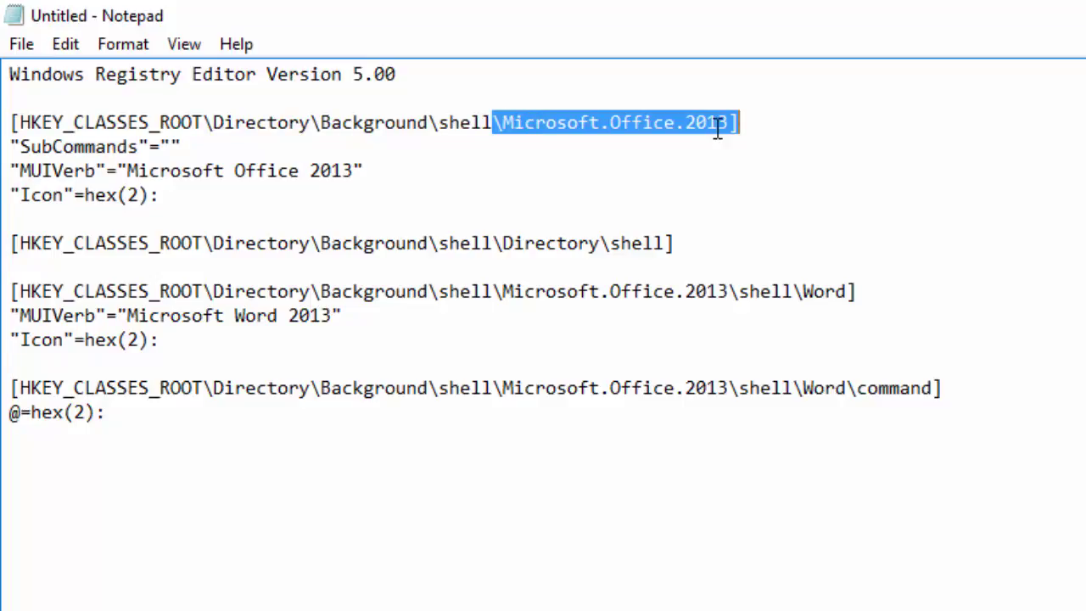
{"action": "left_click", "coordinate": [184, 146]}
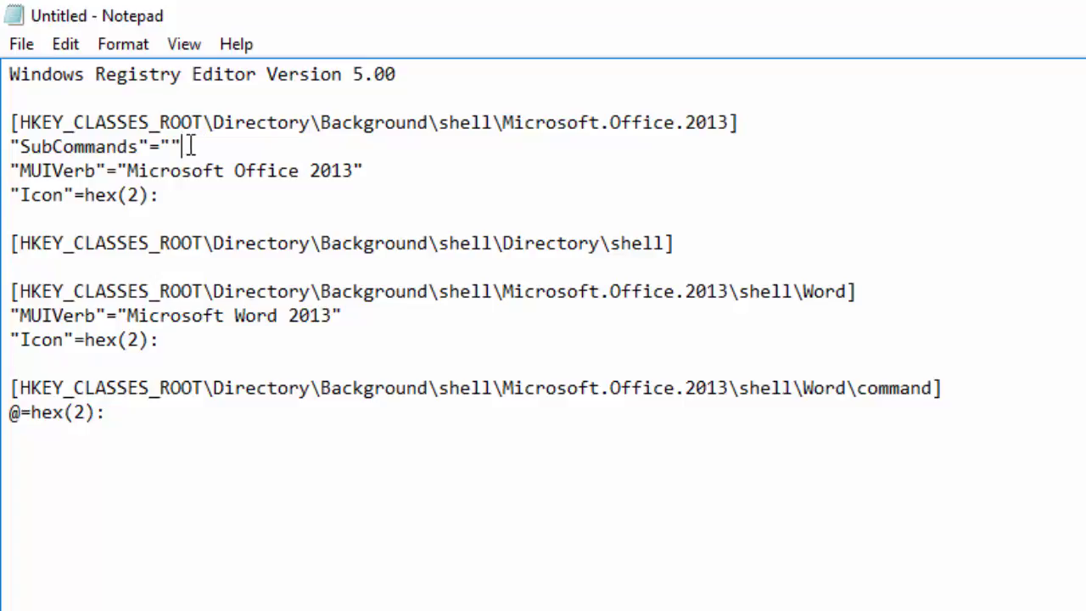
{"action": "left_click_drag", "start_coordinate": [190, 146], "coordinate": [10, 146]}
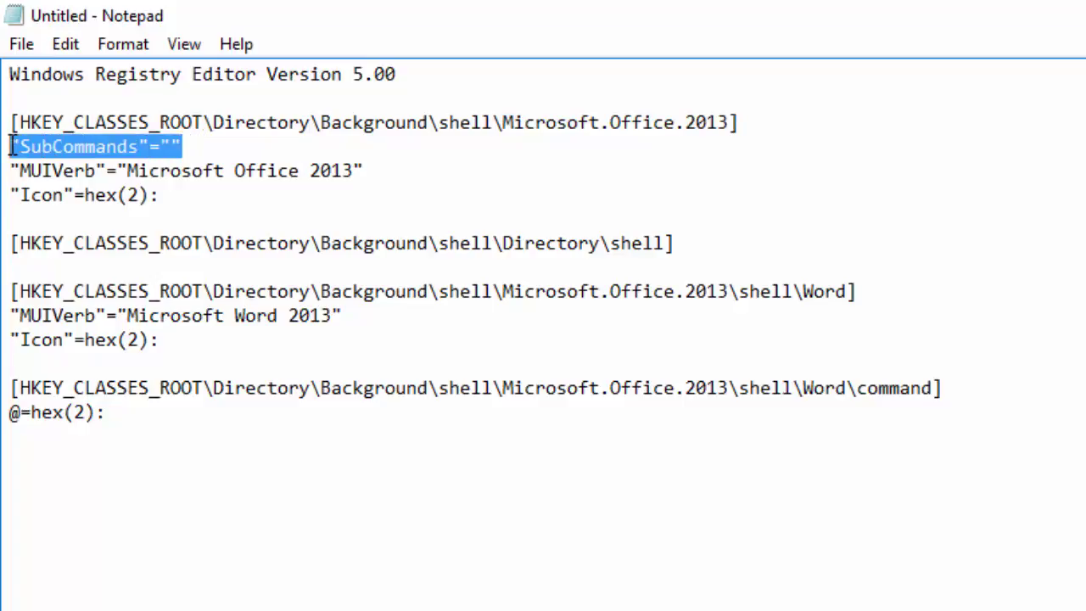
{"action": "left_click", "coordinate": [170, 146]}
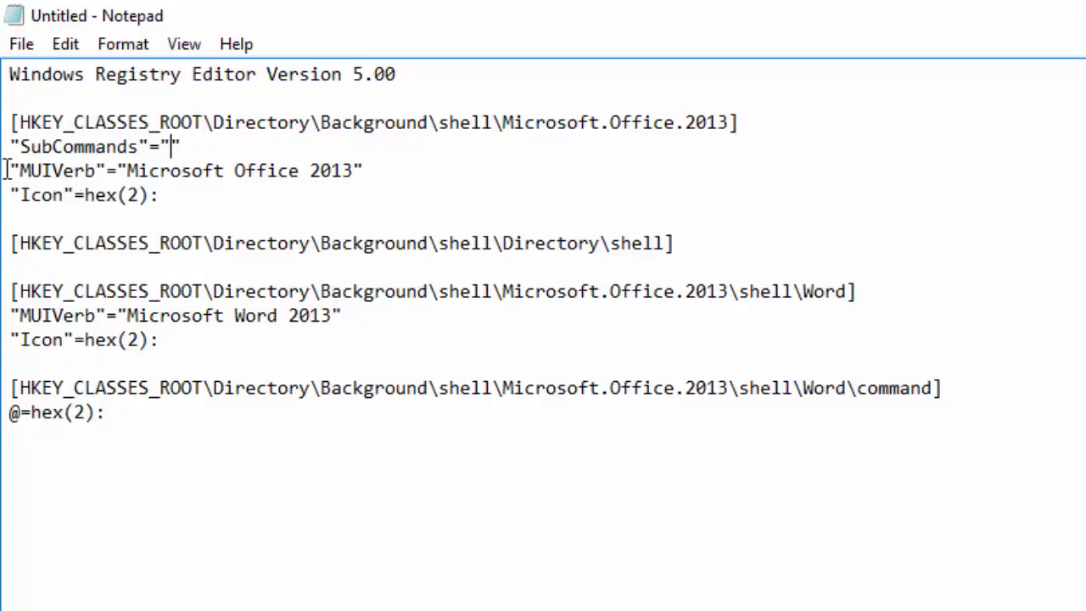
{"action": "left_click_drag", "start_coordinate": [9, 170], "coordinate": [115, 175]}
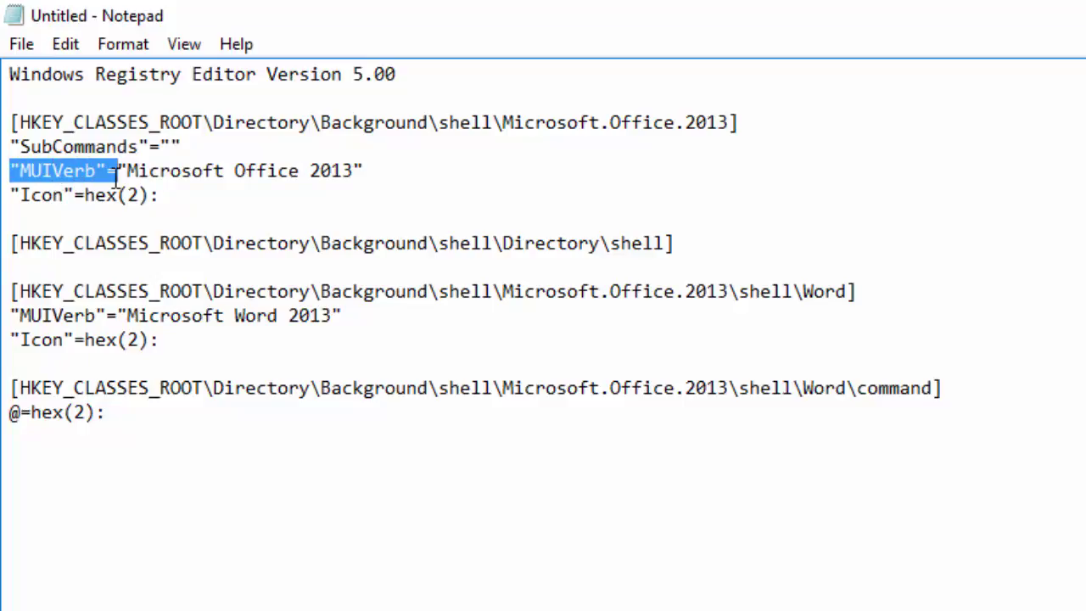
{"action": "left_click", "coordinate": [126, 171]}
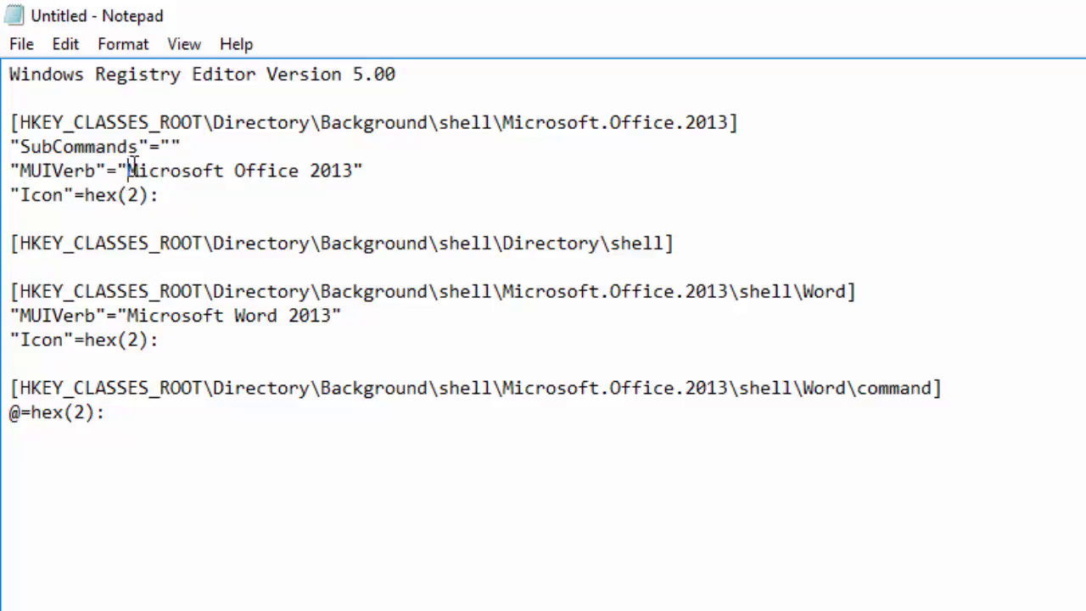
{"action": "left_click_drag", "start_coordinate": [133, 164], "coordinate": [358, 172]}
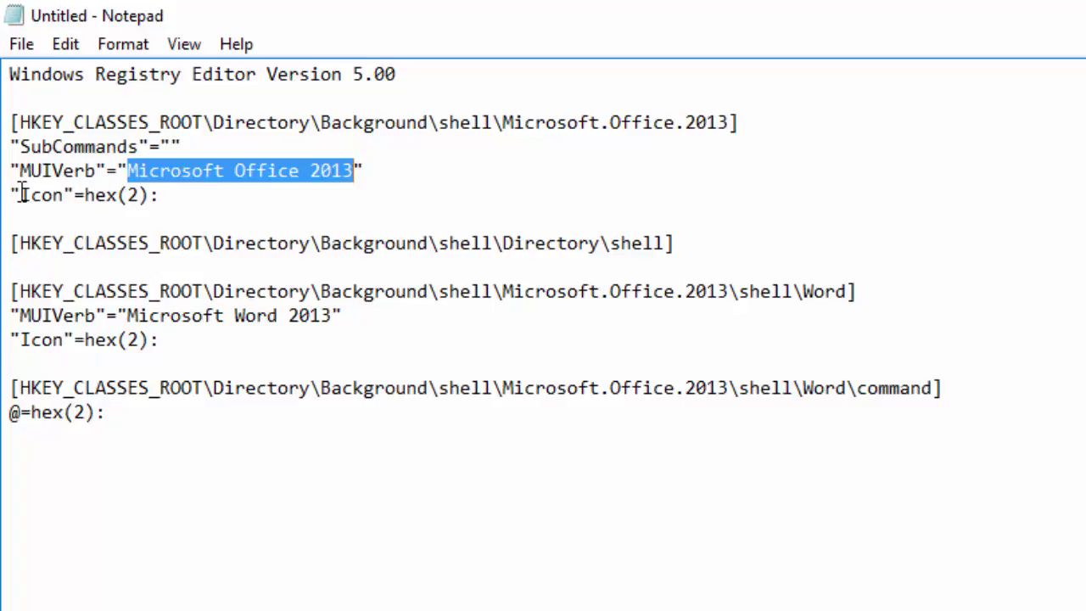
{"action": "left_click_drag", "start_coordinate": [13, 194], "coordinate": [177, 197]}
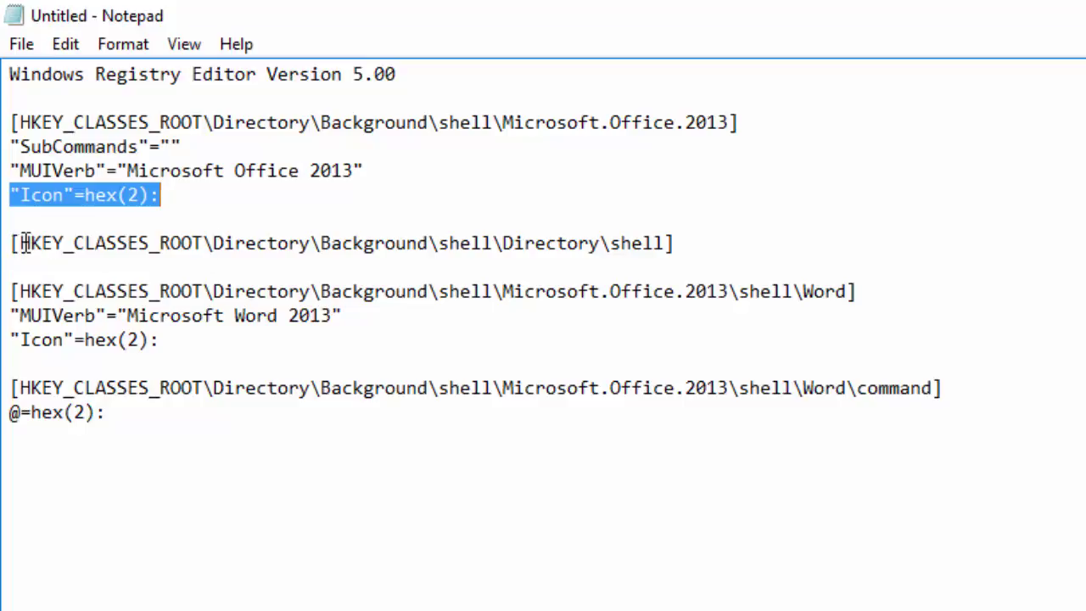
Examine the separate Directory\Background\shell\Directory\shell key path and its final shell part by highlighting them
{"action": "left_click_drag", "start_coordinate": [12, 243], "coordinate": [669, 248]}
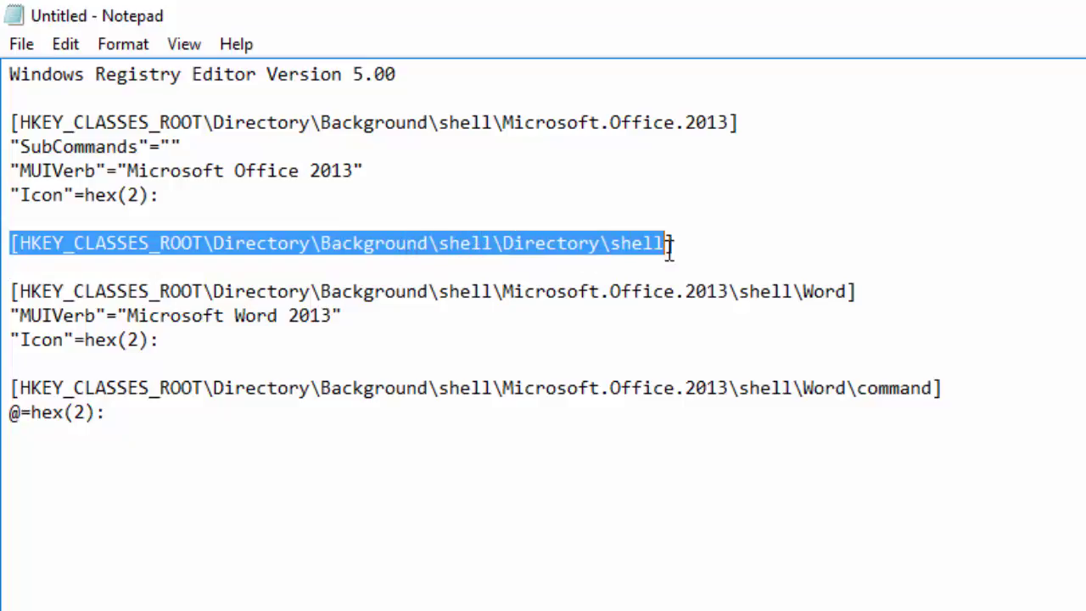
{"action": "left_click", "coordinate": [679, 243]}
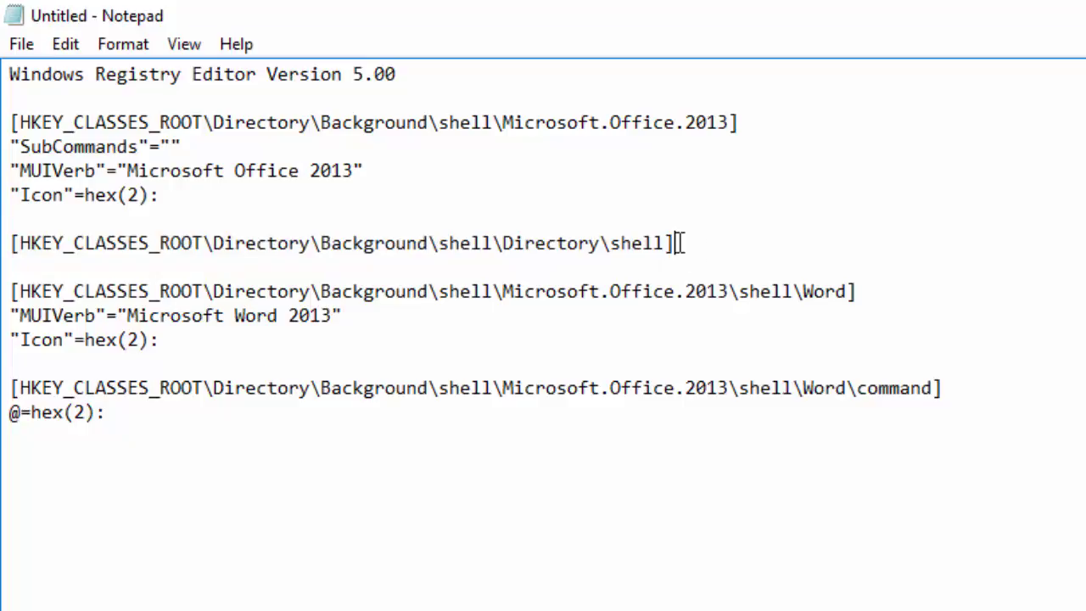
{"action": "left_click_drag", "start_coordinate": [610, 243], "coordinate": [679, 244]}
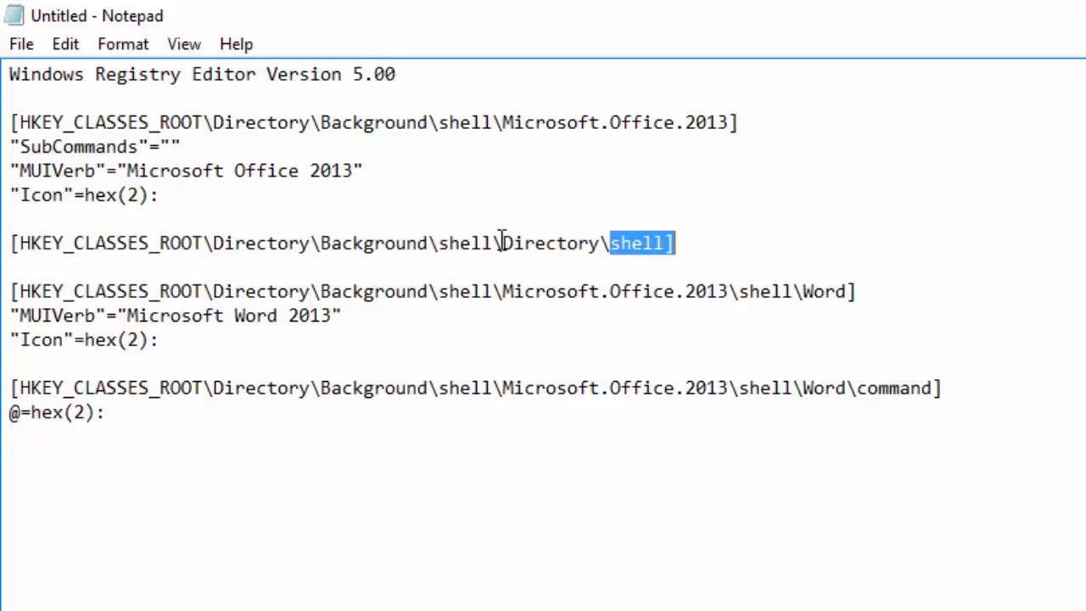
{"action": "left_click_drag", "start_coordinate": [609, 244], "coordinate": [10, 239]}
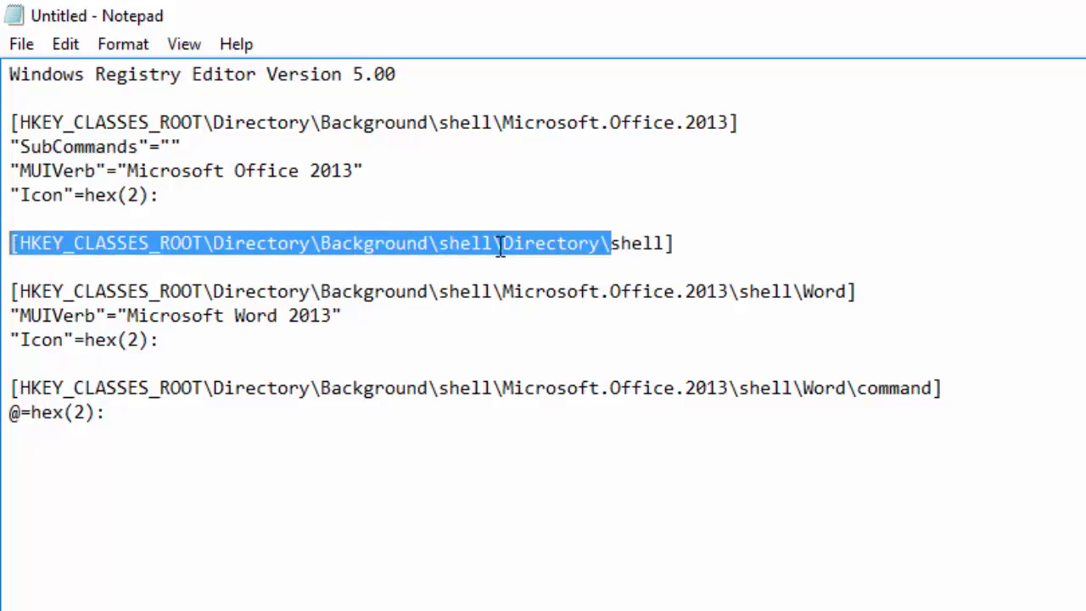
{"action": "left_click", "coordinate": [632, 242]}
{"action": "left_click_drag", "start_coordinate": [619, 241], "coordinate": [669, 245]}
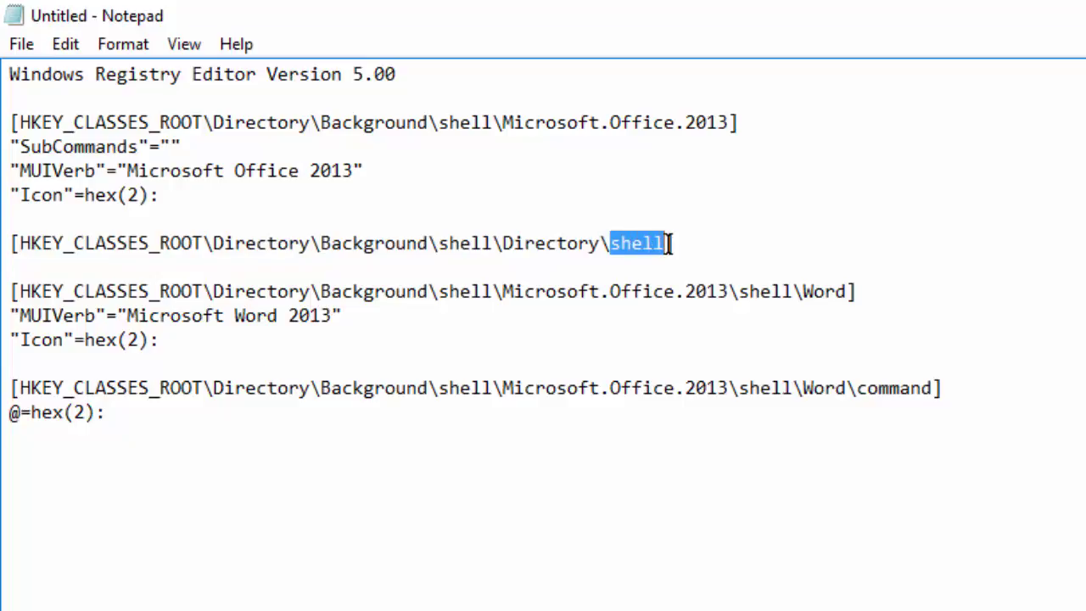
Examine the Word subkey's path and MUIVerb line, and highlight the menu name in the first MUIVerb value
{"action": "left_click", "coordinate": [860, 288]}
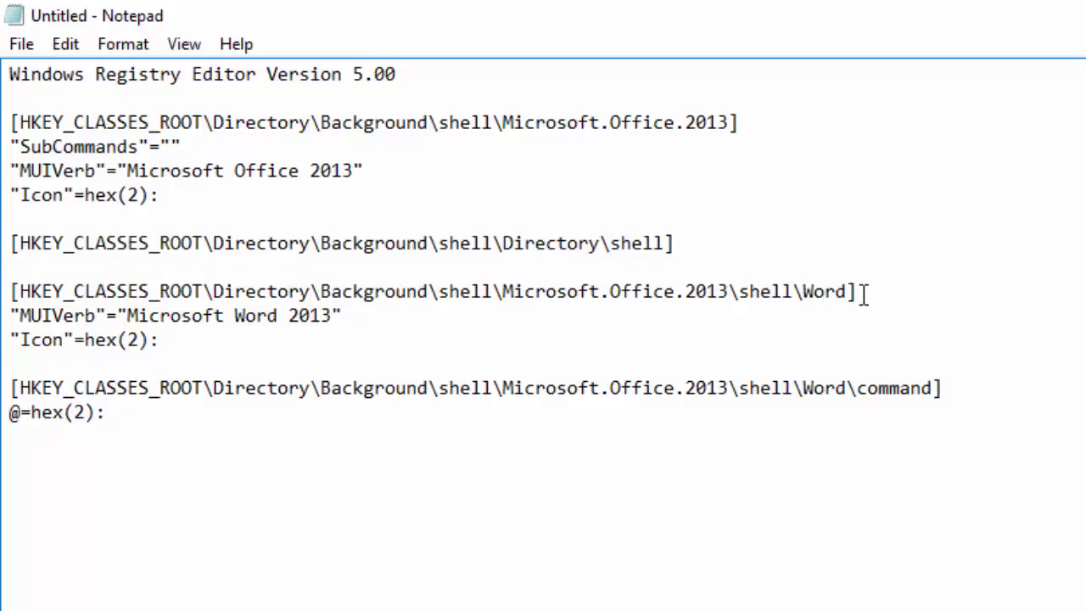
{"action": "left_click_drag", "start_coordinate": [19, 290], "coordinate": [851, 292]}
{"action": "left_click", "coordinate": [848, 295]}
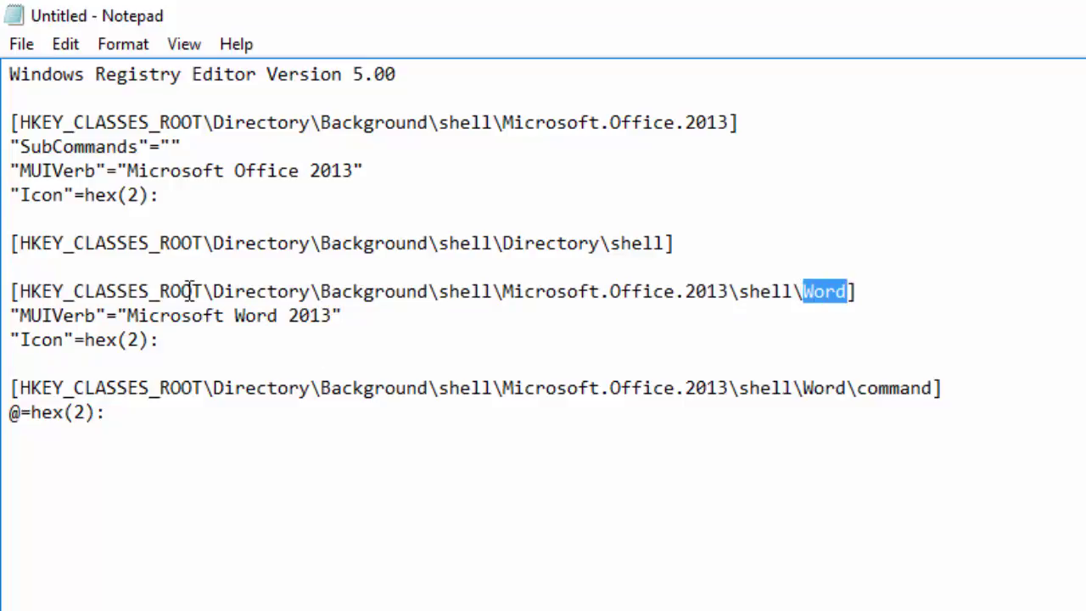
{"action": "left_click", "coordinate": [824, 291]}
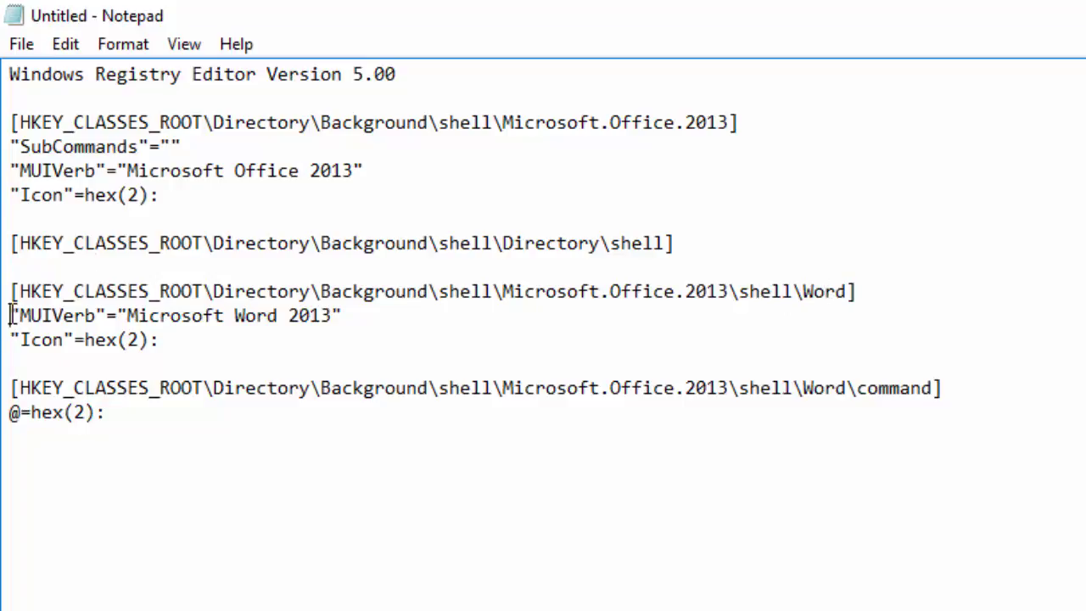
{"action": "left_click_drag", "start_coordinate": [10, 316], "coordinate": [341, 323]}
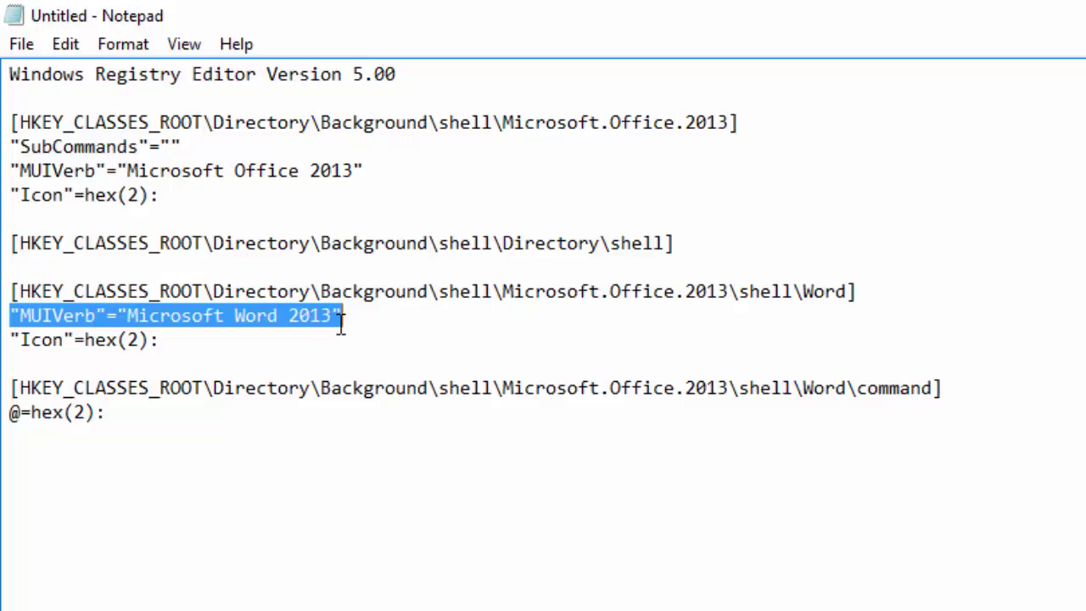
{"action": "left_click", "coordinate": [323, 314]}
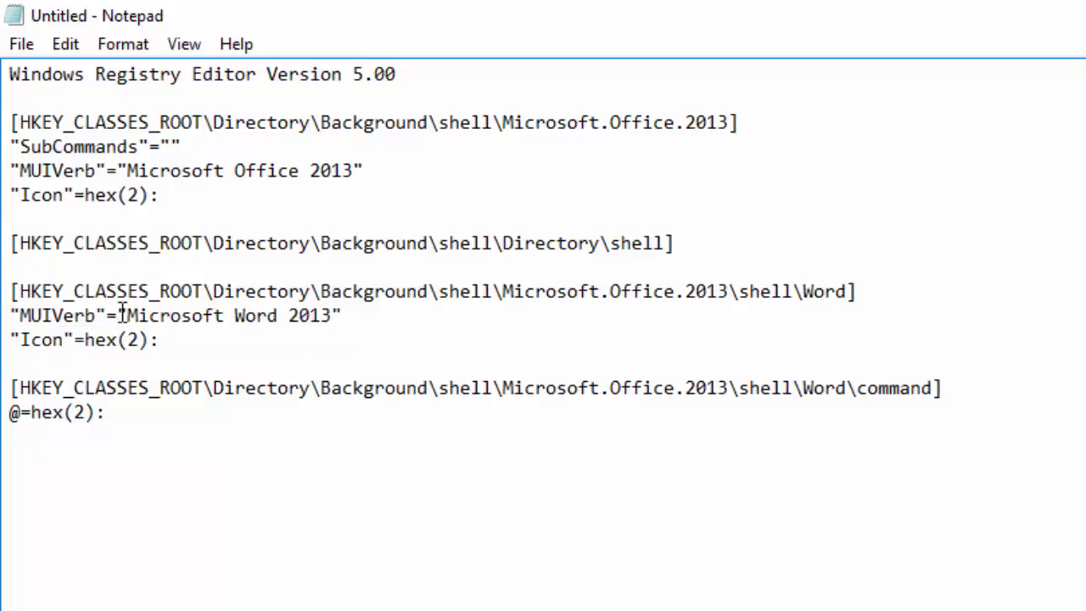
{"action": "left_click_drag", "start_coordinate": [126, 170], "coordinate": [352, 176]}
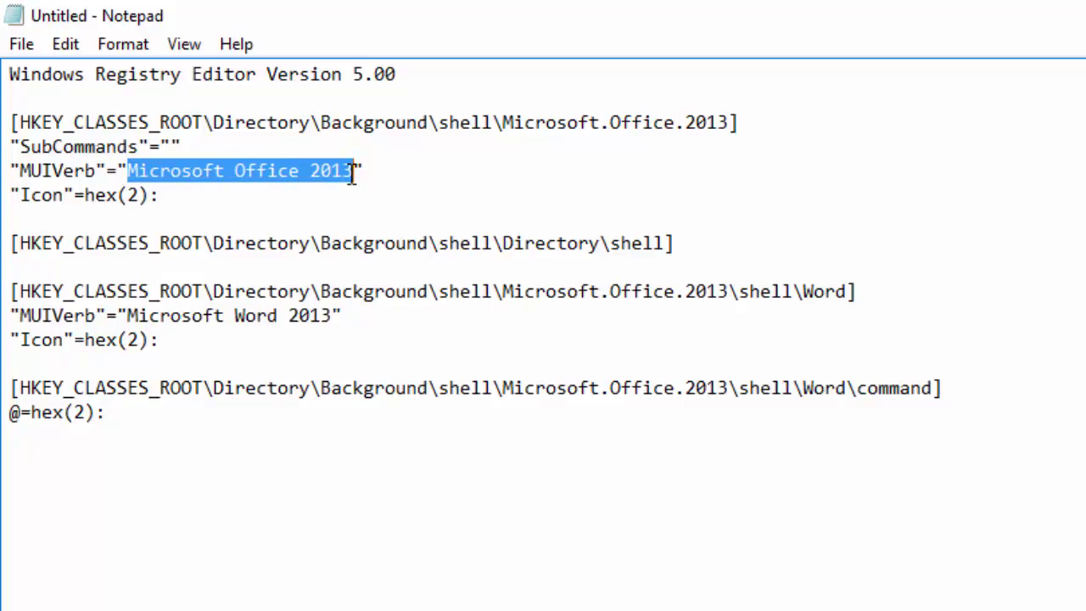
Examine the Word entry's menu name, its full command key path and the @=hex(2): line by highlighting them
{"action": "left_click", "coordinate": [338, 323]}
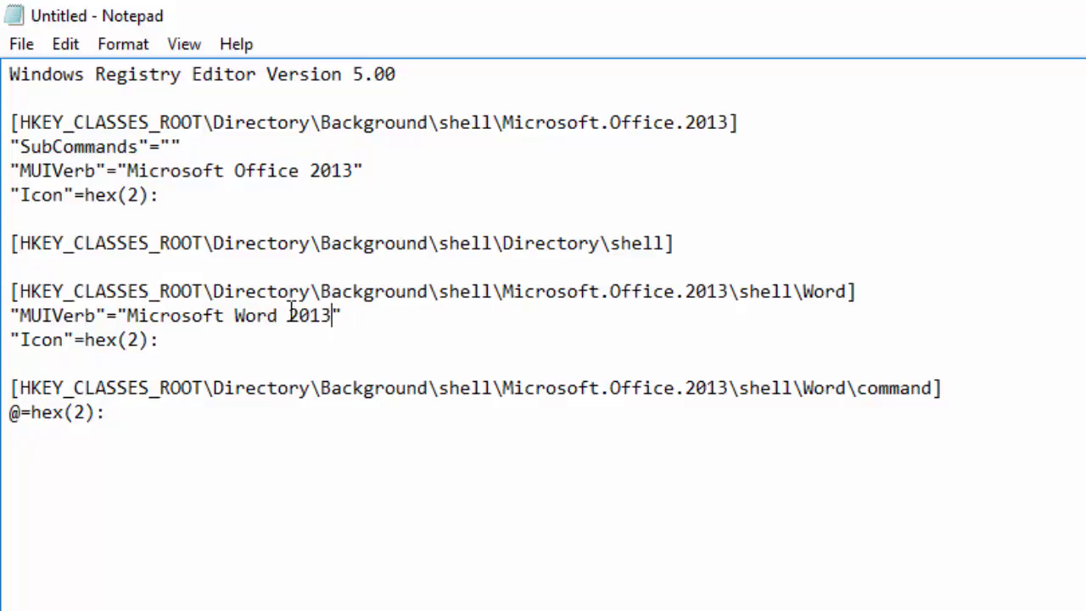
{"action": "left_click_drag", "start_coordinate": [127, 315], "coordinate": [266, 326]}
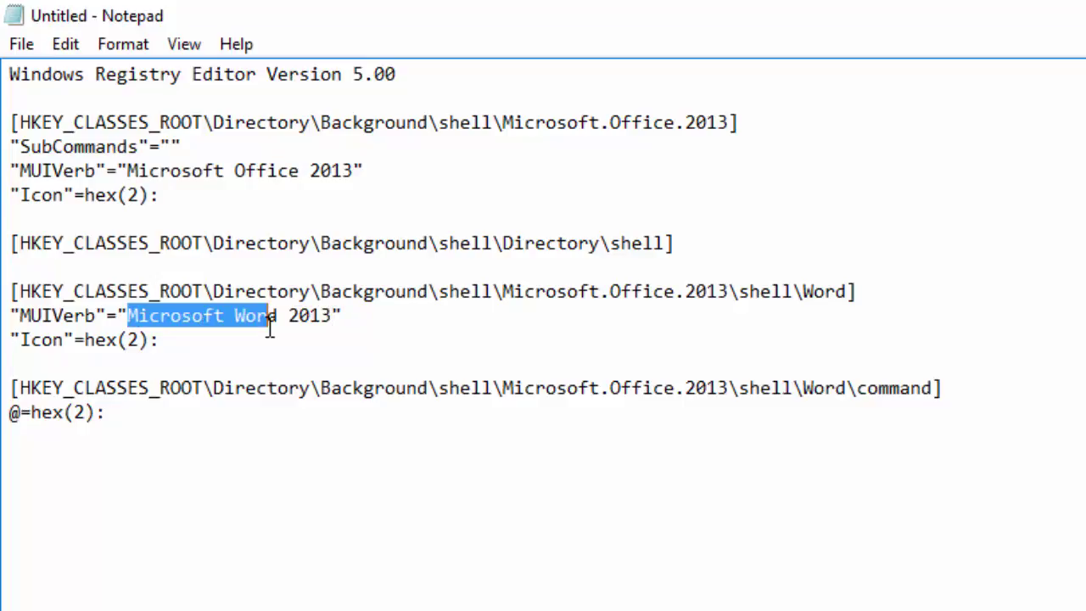
{"action": "left_click", "coordinate": [430, 388]}
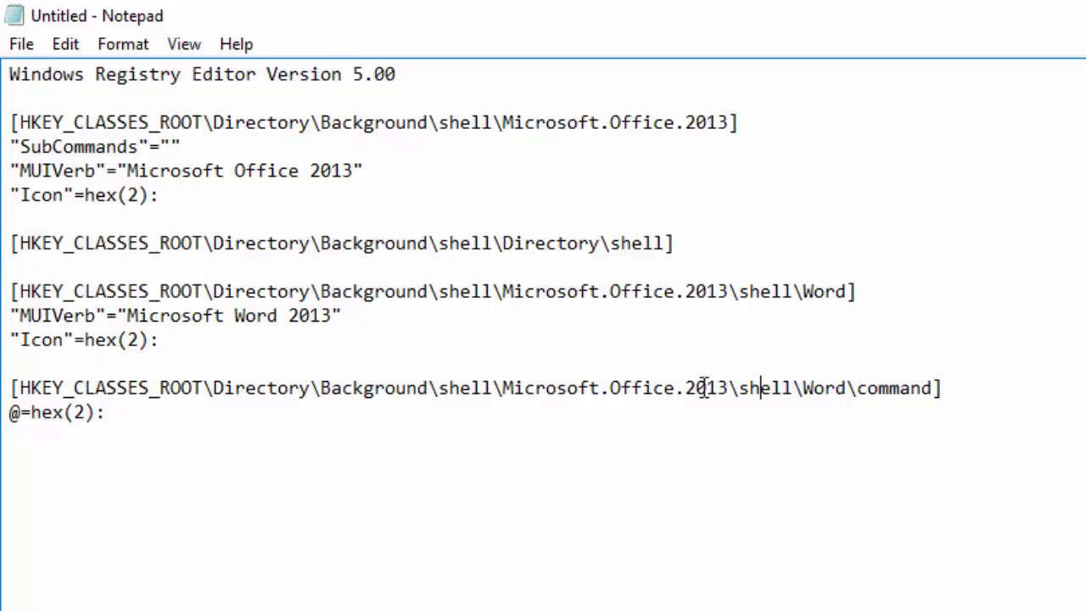
{"action": "left_click", "coordinate": [676, 388]}
{"action": "left_click_drag", "start_coordinate": [18, 387], "coordinate": [948, 387]}
{"action": "left_click", "coordinate": [877, 391]}
{"action": "left_click", "coordinate": [111, 413]}
{"action": "left_click_drag", "start_coordinate": [105, 412], "coordinate": [9, 413]}
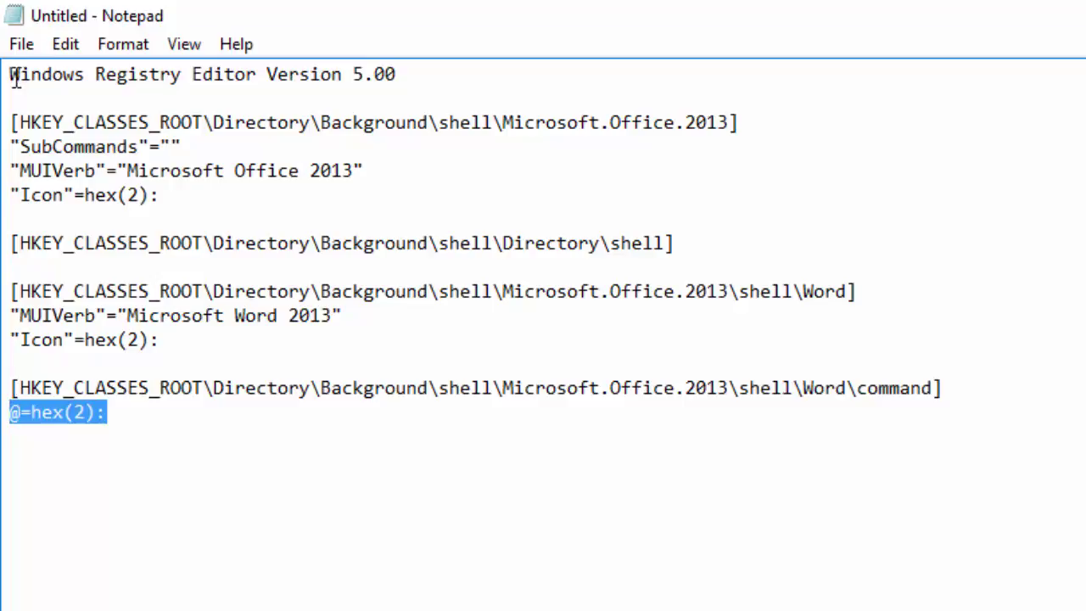
Save the file in the Desk folder as Word.reg with the file type set to All Files
{"action": "left_click", "coordinate": [21, 47]}
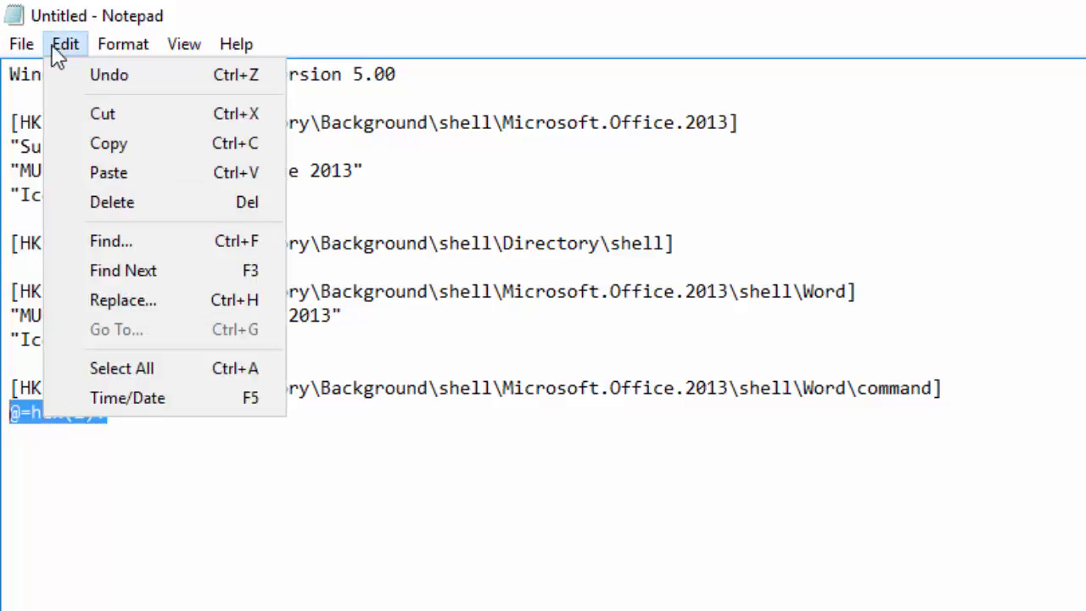
{"action": "left_click", "coordinate": [339, 10]}
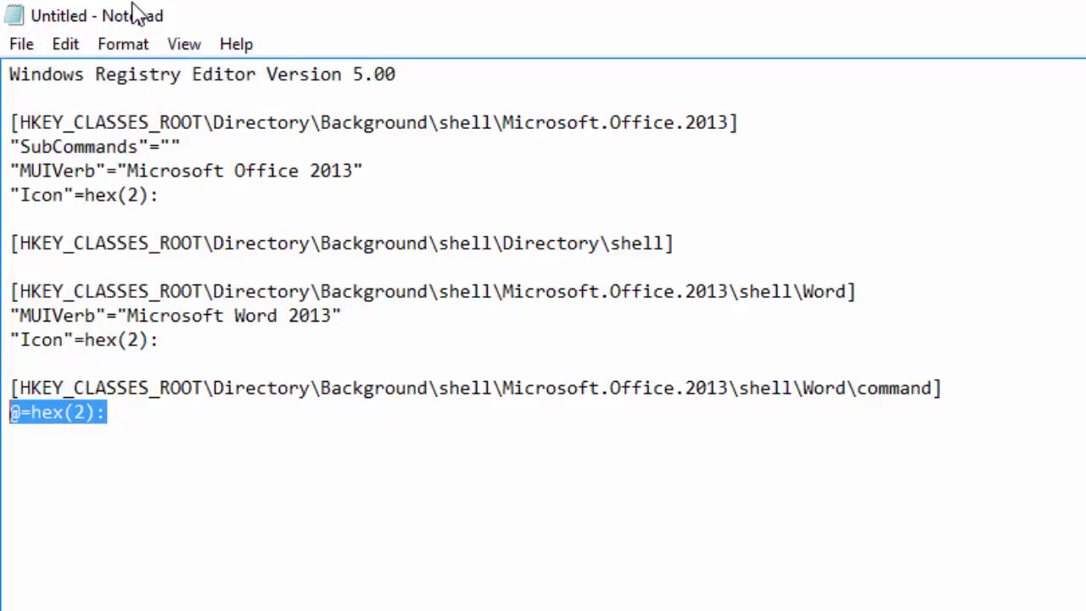
{"action": "left_click", "coordinate": [21, 49]}
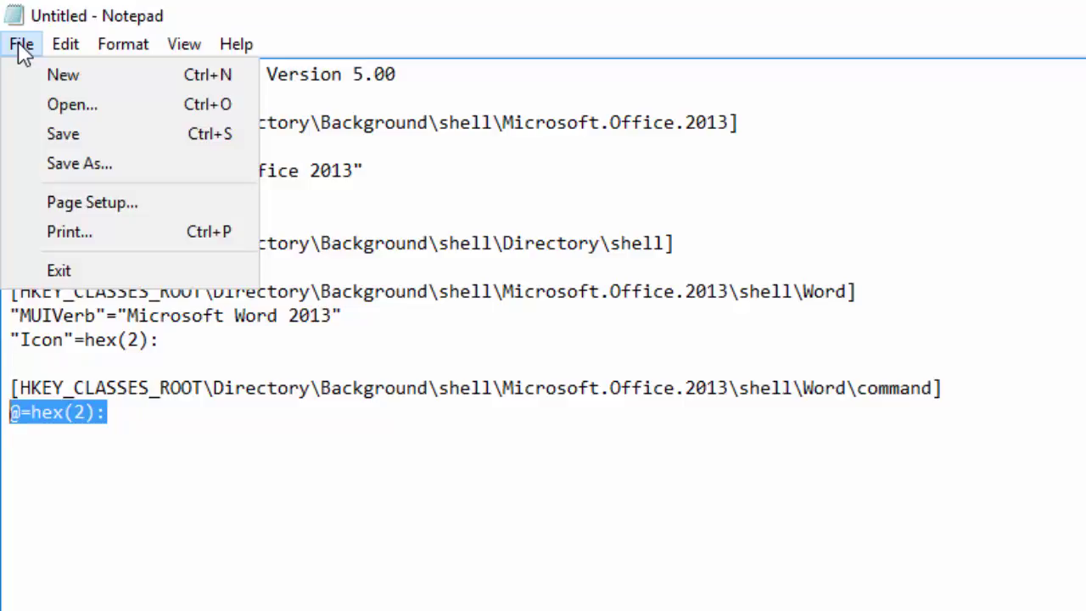
{"action": "left_click", "coordinate": [44, 134]}
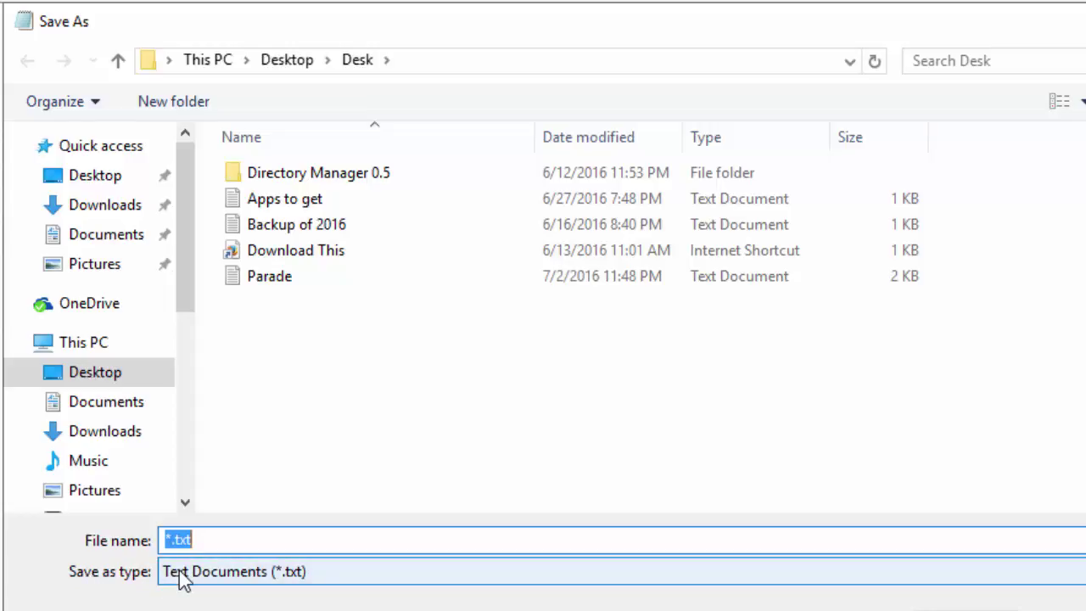
{"action": "left_click", "coordinate": [1077, 571]}
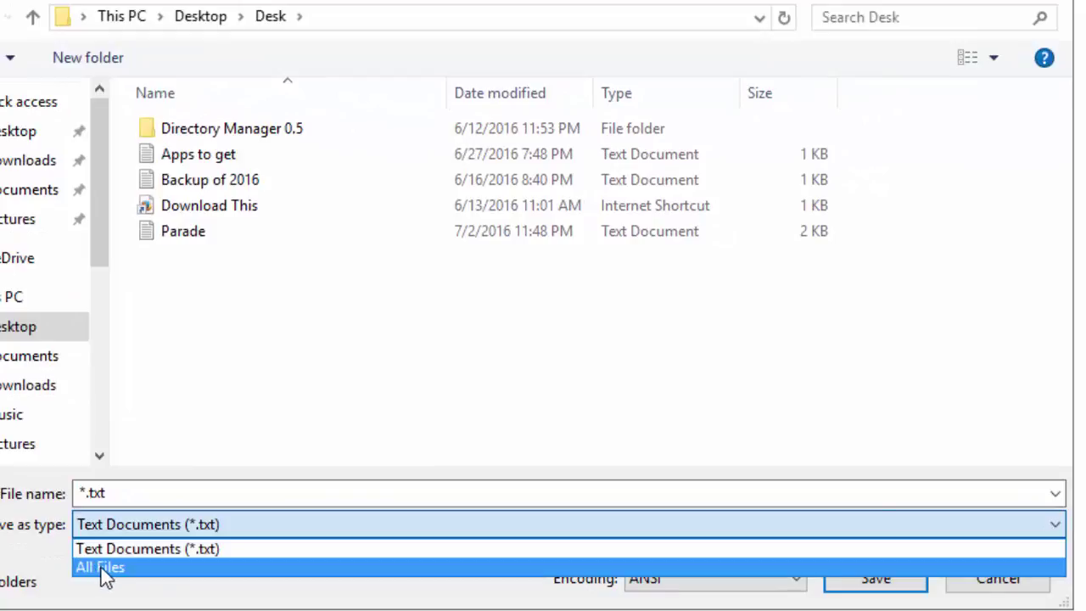
{"action": "left_click", "coordinate": [101, 568]}
{"action": "left_click", "coordinate": [105, 496]}
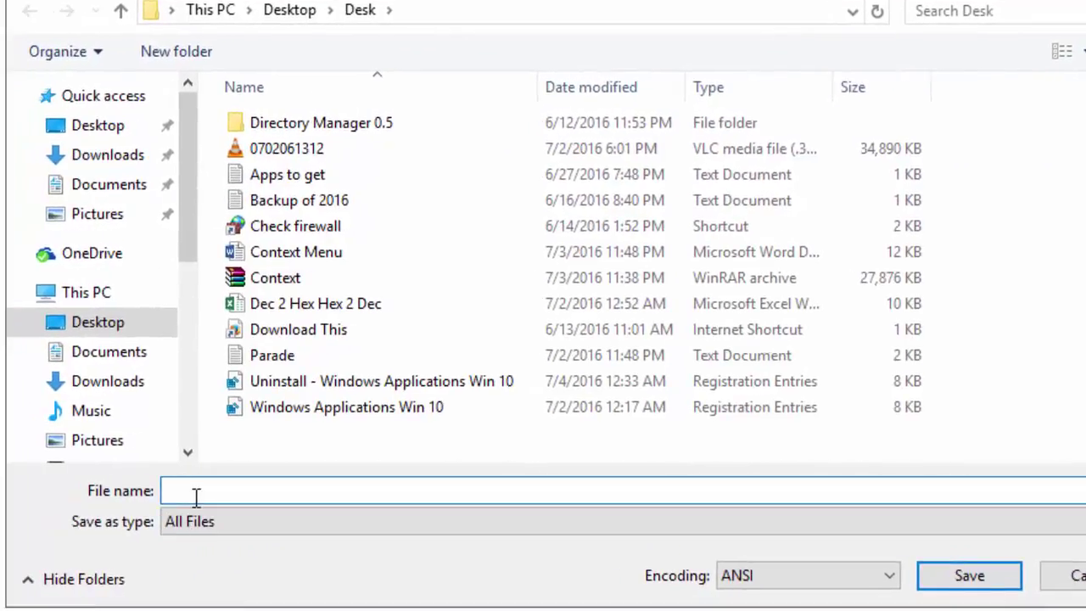
{"action": "type", "text": "Word.reg"}
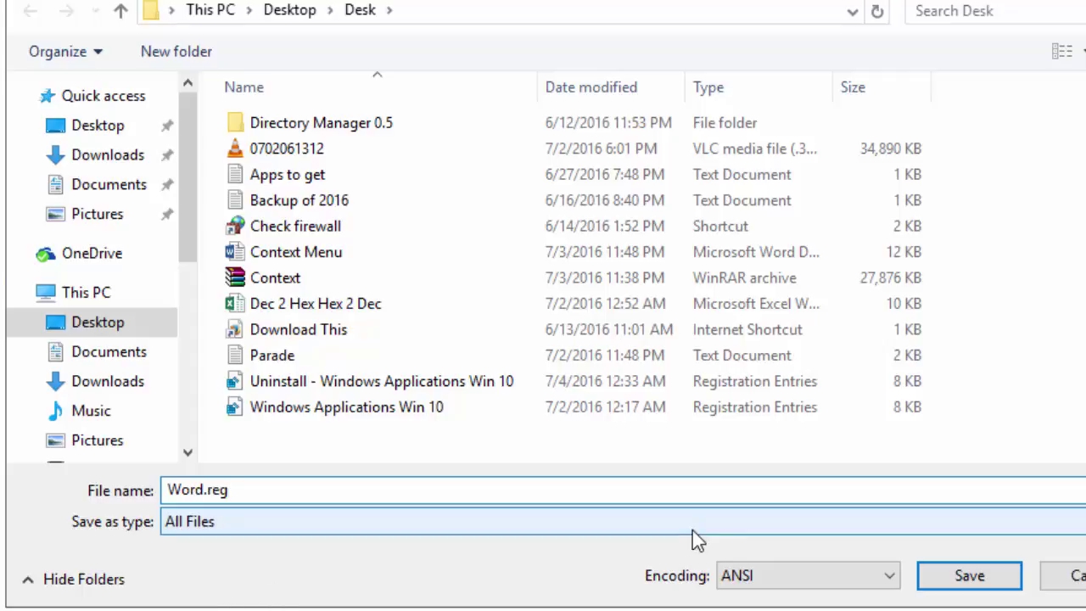
{"action": "left_click", "coordinate": [967, 577]}
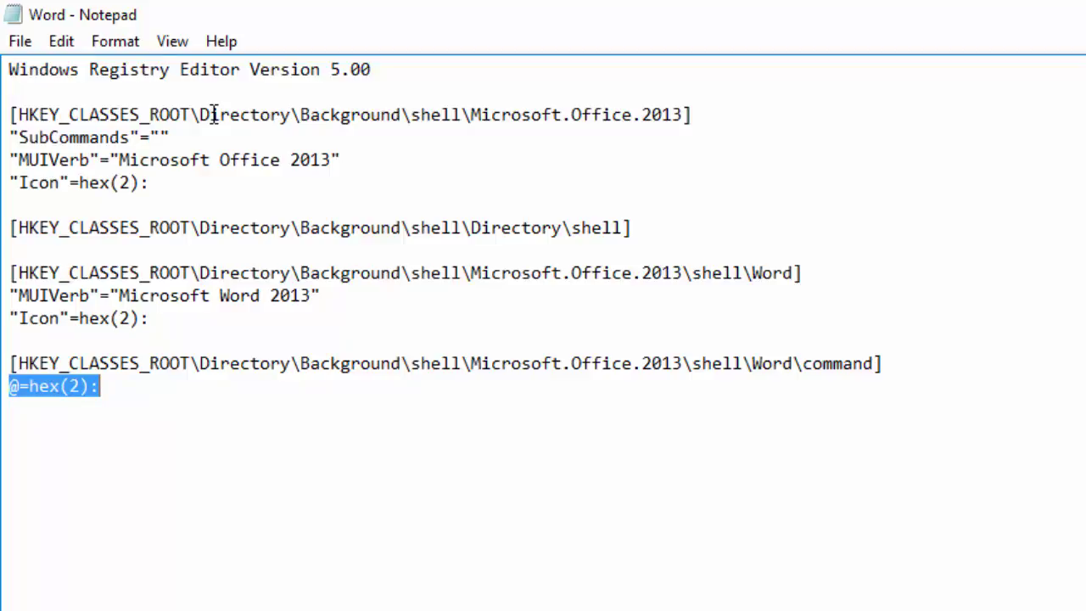
Review the Microsoft Office 2013 and Microsoft Word 2013 menu names, the @=hex(2): line and the command key path
{"action": "left_click", "coordinate": [330, 159]}
{"action": "left_click_drag", "start_coordinate": [330, 159], "coordinate": [123, 158]}
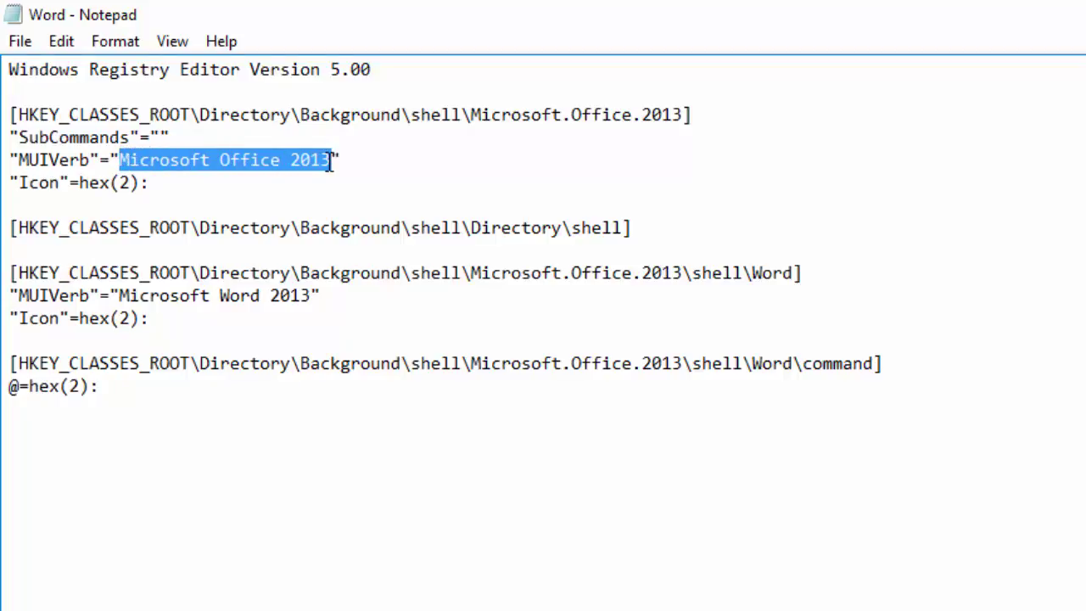
{"action": "left_click", "coordinate": [119, 296]}
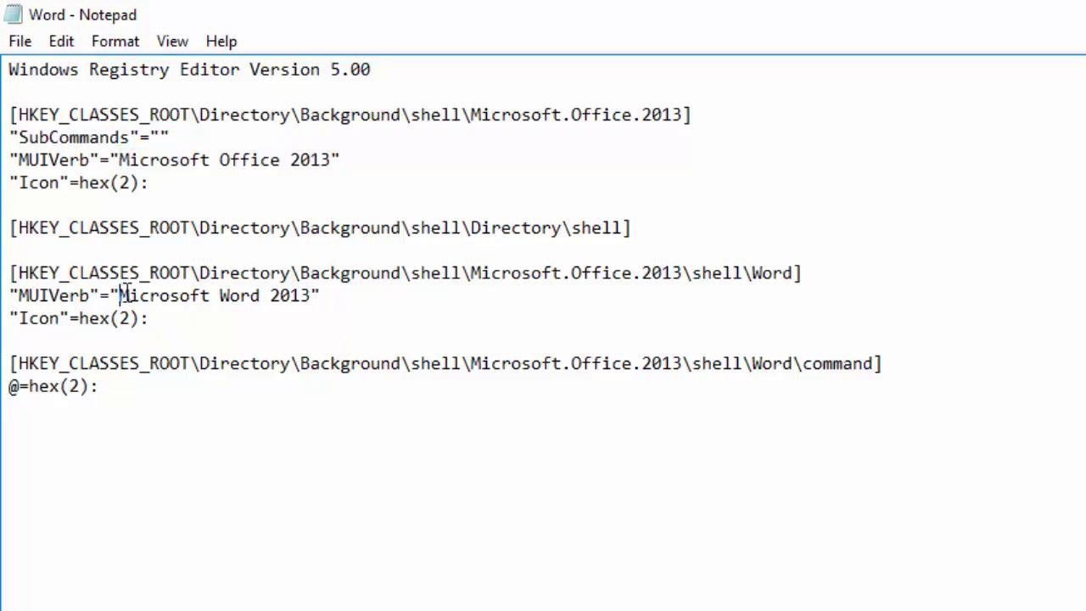
{"action": "left_click_drag", "start_coordinate": [123, 295], "coordinate": [314, 296]}
{"action": "left_click", "coordinate": [133, 296]}
{"action": "left_click_drag", "start_coordinate": [119, 294], "coordinate": [323, 328]}
{"action": "left_click_drag", "start_coordinate": [100, 386], "coordinate": [24, 387]}
{"action": "left_click", "coordinate": [118, 388]}
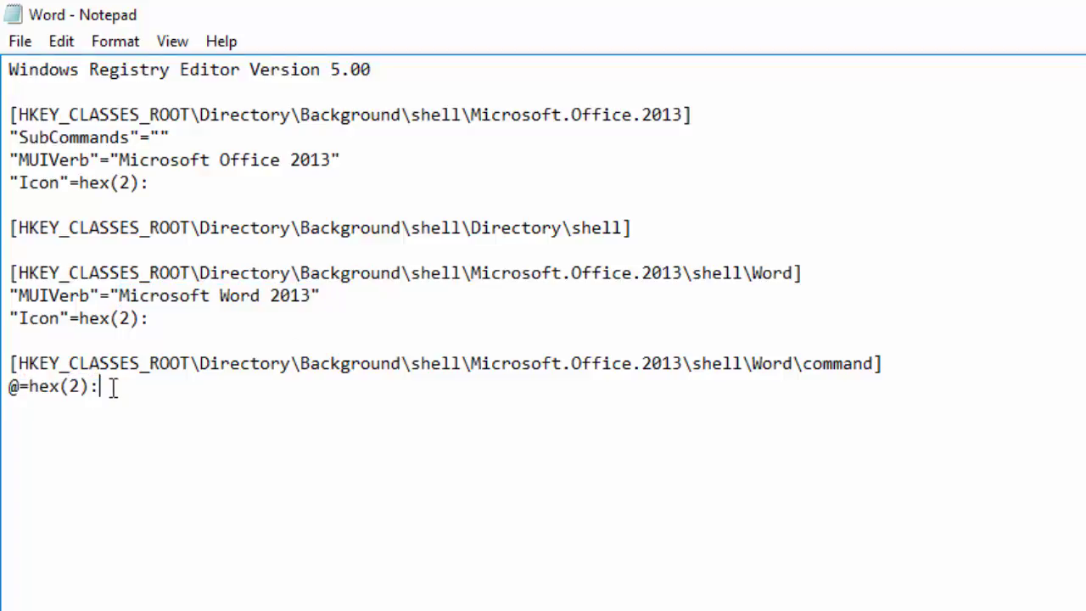
{"action": "left_click", "coordinate": [844, 365]}
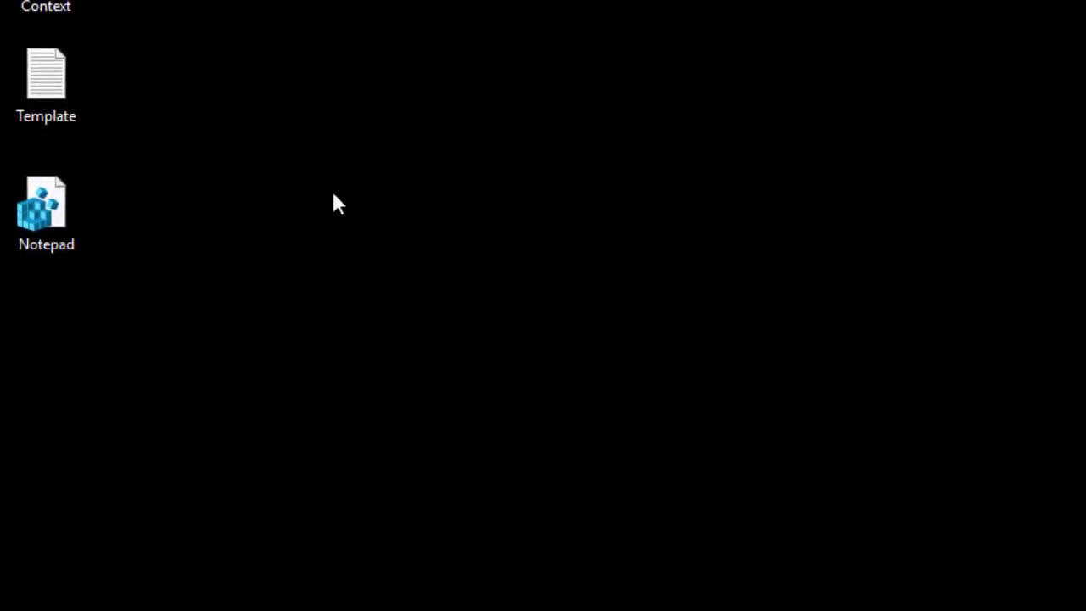
Move the Word registration file from the Desk folder to the desktop
{"action": "double_click", "coordinate": [59, 218]}
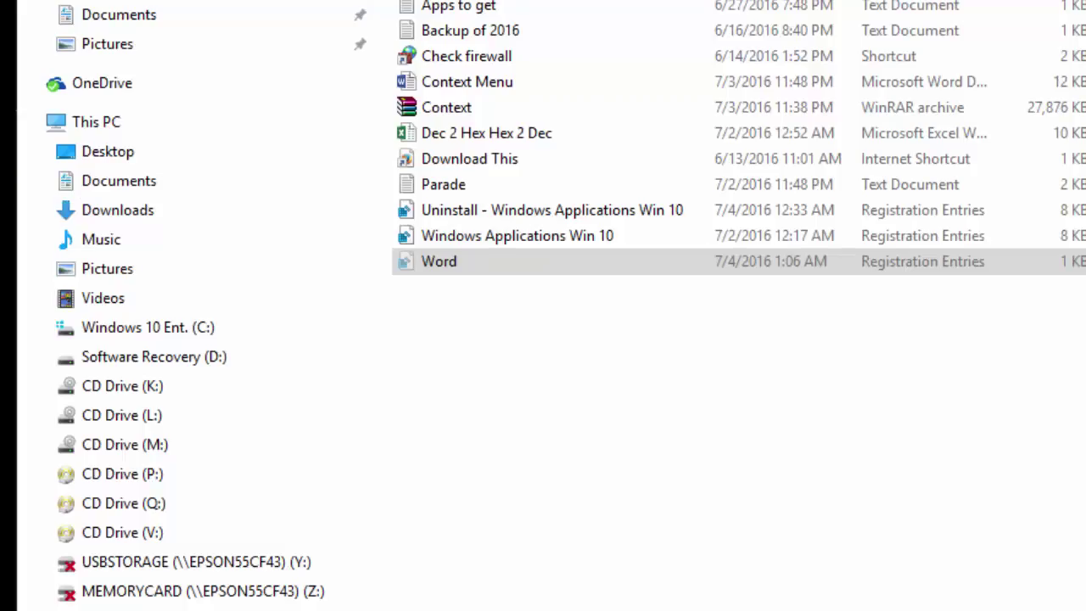
{"action": "key", "text": "Delete"}
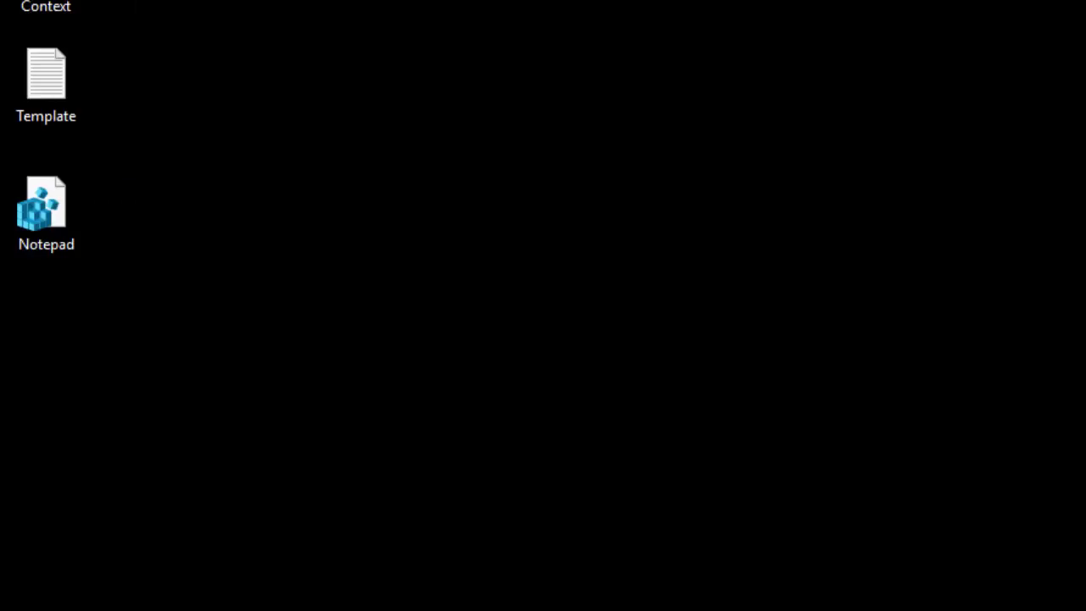
{"action": "left_click_drag", "start_coordinate": [764, 363], "coordinate": [45, 338]}
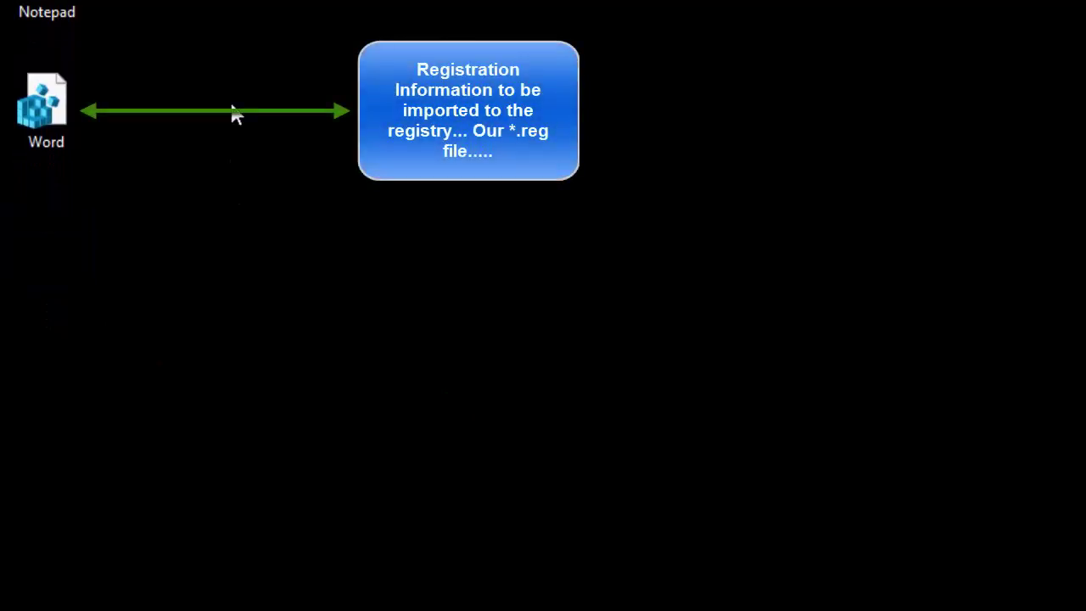
Open the desktop's Word registration file for editing to check its contents, and close it
{"action": "right_click", "coordinate": [15, 108]}
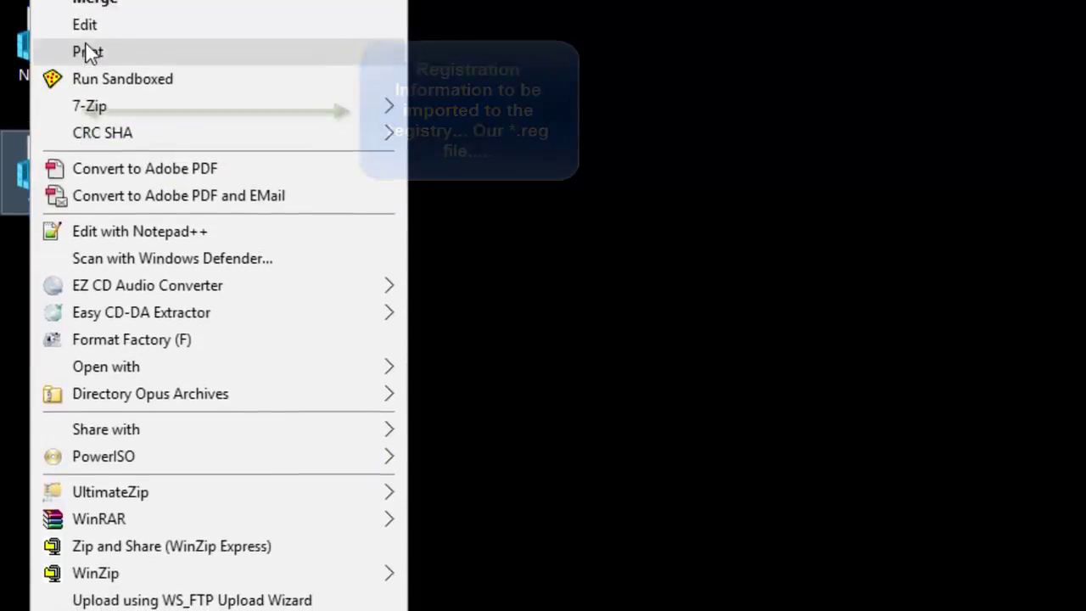
{"action": "left_click", "coordinate": [85, 24]}
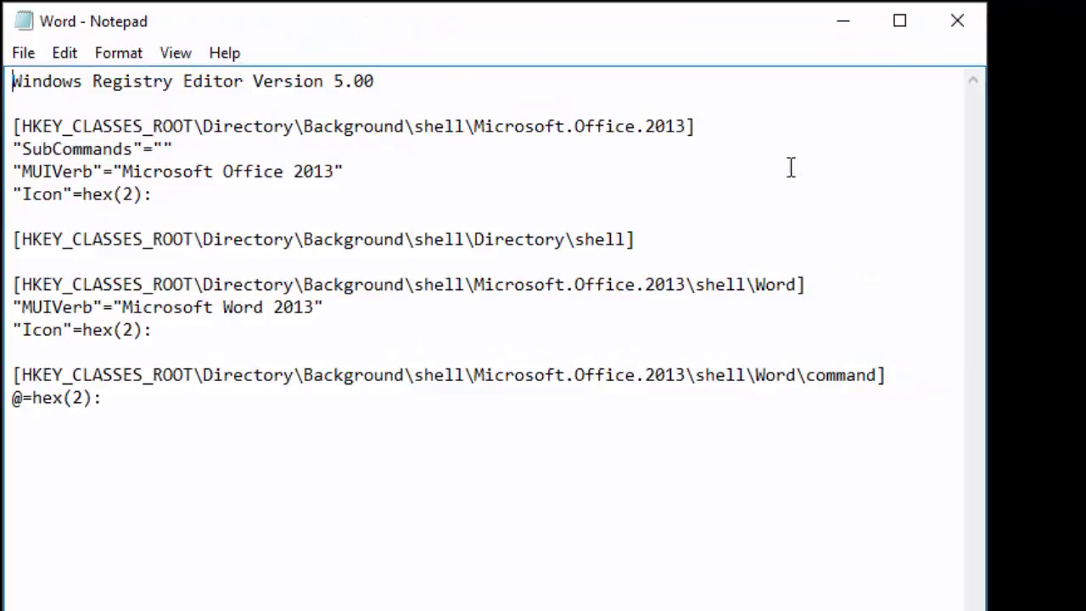
{"action": "left_click", "coordinate": [956, 27]}
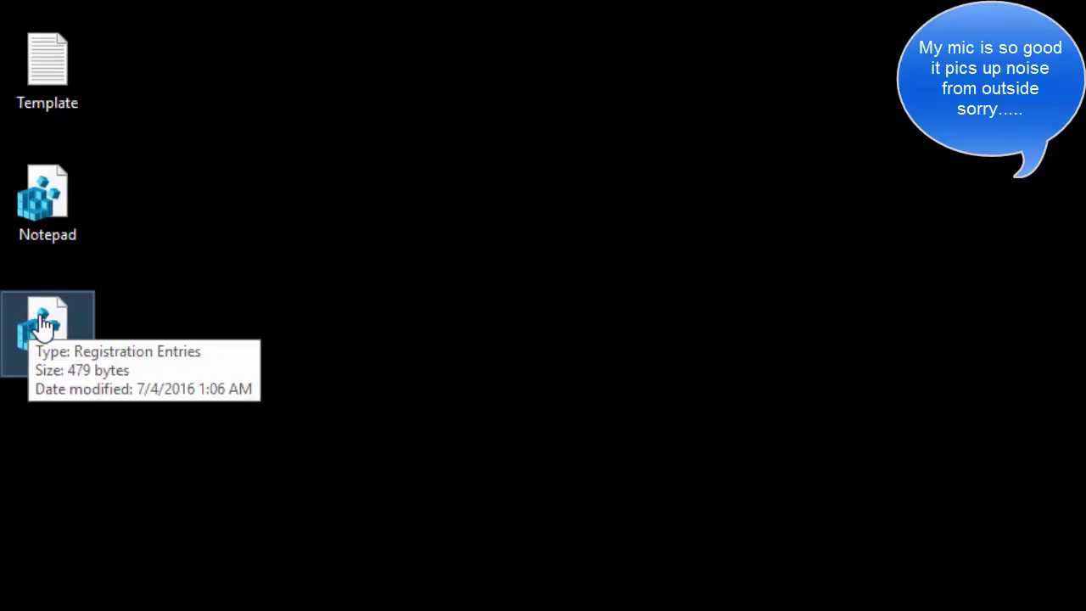
Merge the desktop's Word registration file into the registry, accepting the confirmation messages
{"action": "left_click", "coordinate": [42, 325]}
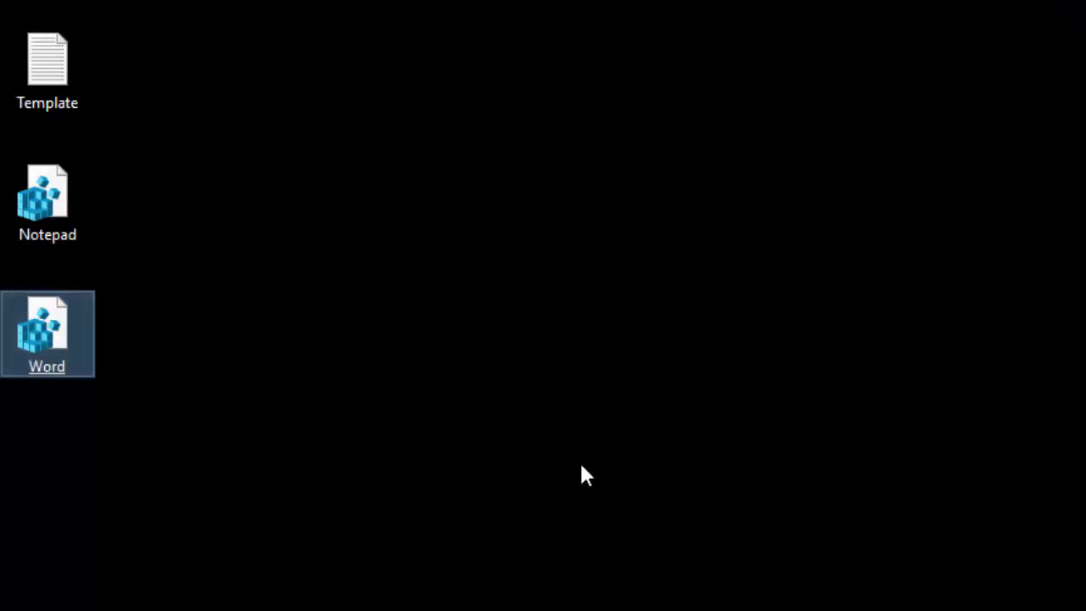
{"action": "key", "text": "Return"}
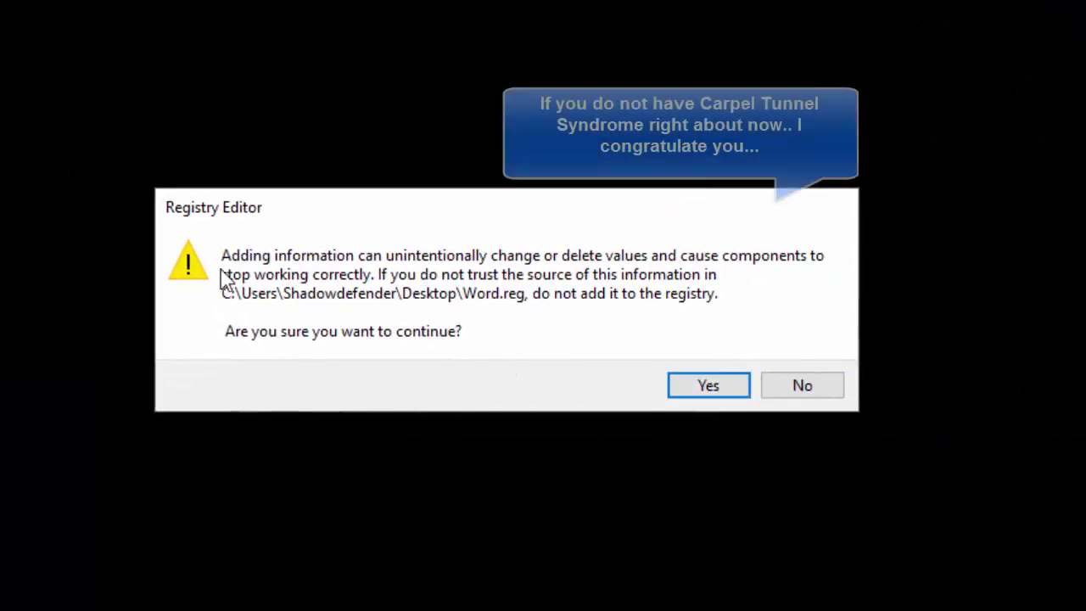
{"action": "left_click", "coordinate": [715, 394]}
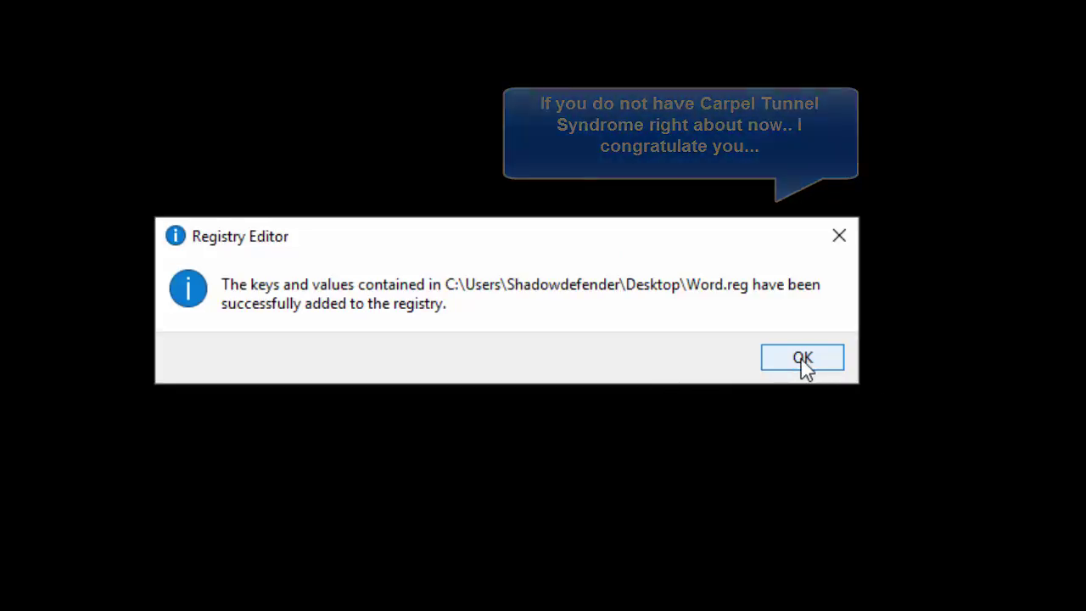
{"action": "left_click", "coordinate": [800, 363]}
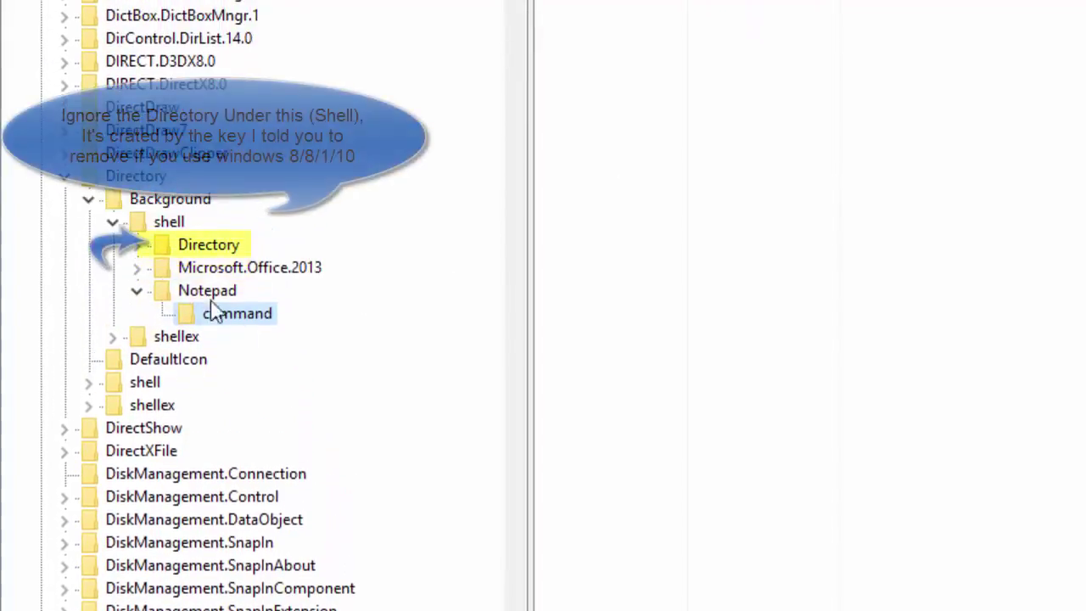
Trace the Microsoft.Office.2013 key in the registry through Directory, Background and shell
{"action": "left_click", "coordinate": [179, 272]}
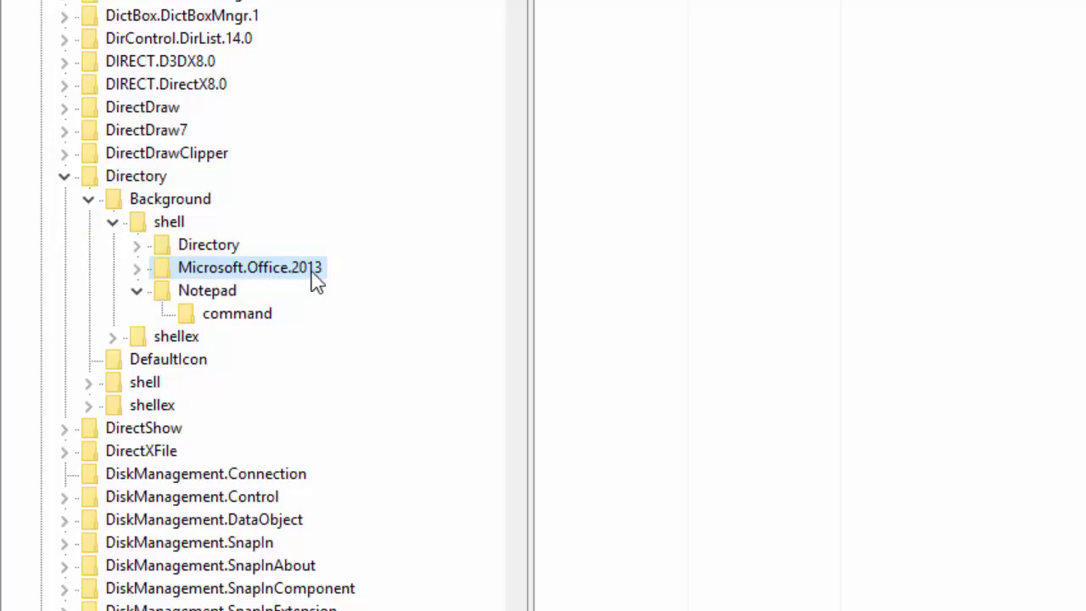
{"action": "left_click", "coordinate": [138, 177]}
{"action": "left_click", "coordinate": [166, 203]}
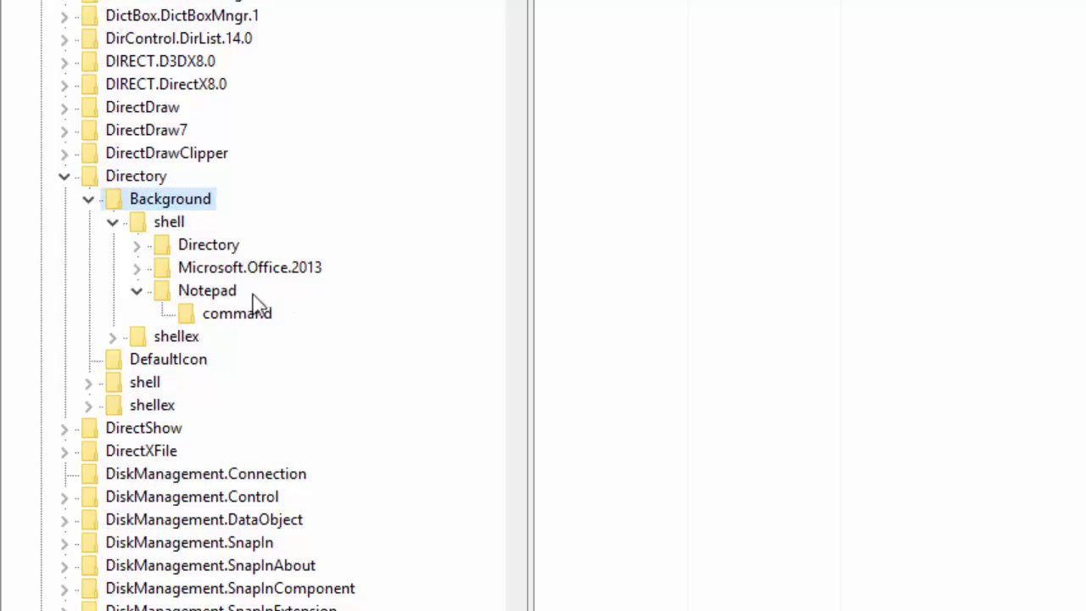
{"action": "left_click", "coordinate": [170, 226]}
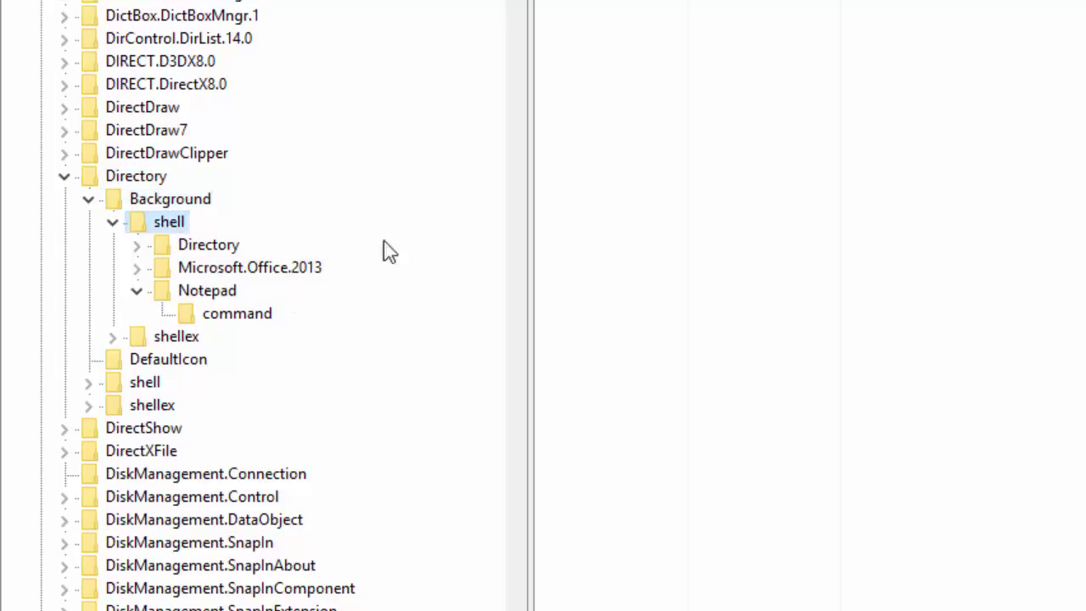
{"action": "left_click", "coordinate": [264, 269]}
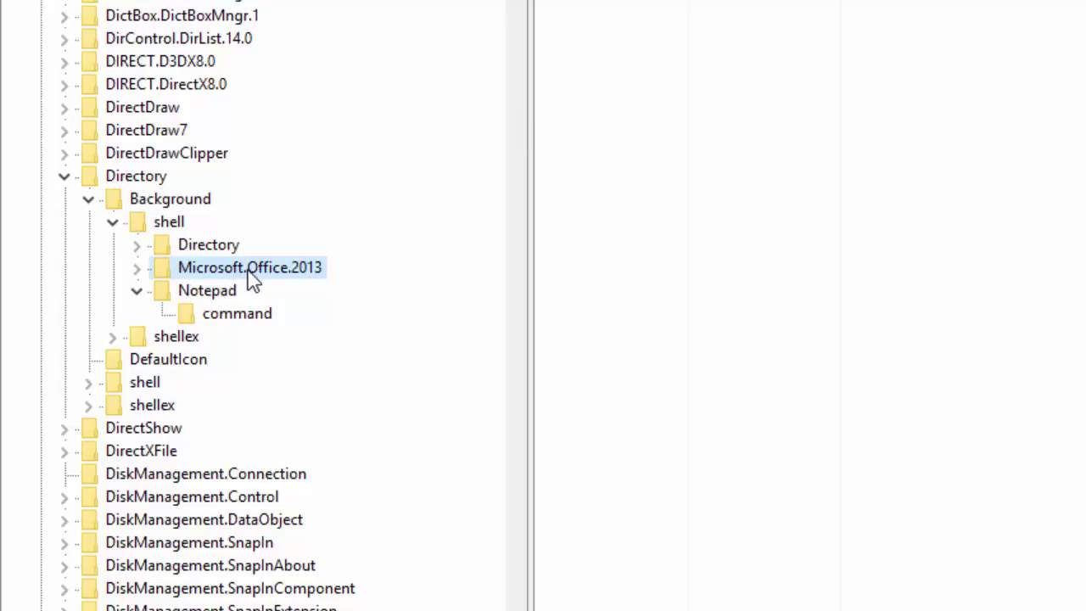
Examine the Icon, MUIVerb and SubCommands values of the Microsoft.Office.2013 key
{"action": "left_click", "coordinate": [343, 136]}
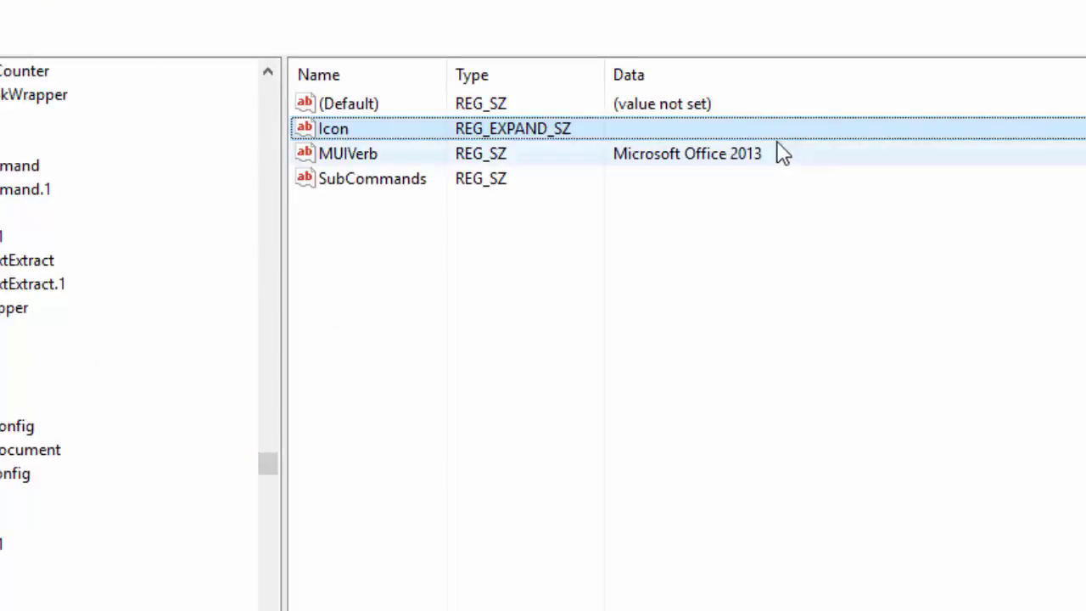
{"action": "left_click", "coordinate": [392, 161]}
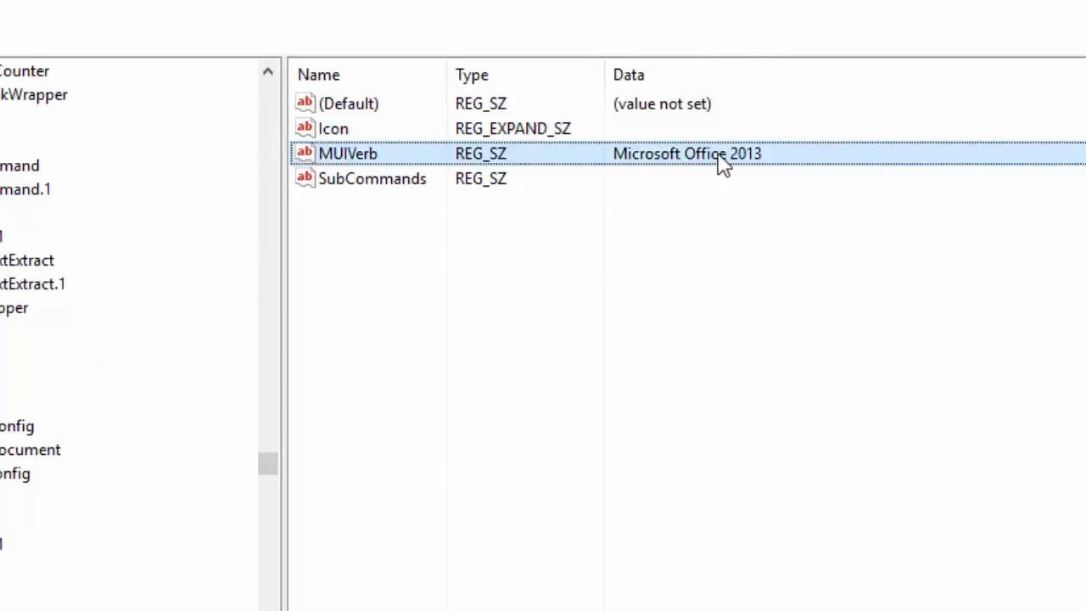
{"action": "left_click", "coordinate": [392, 188]}
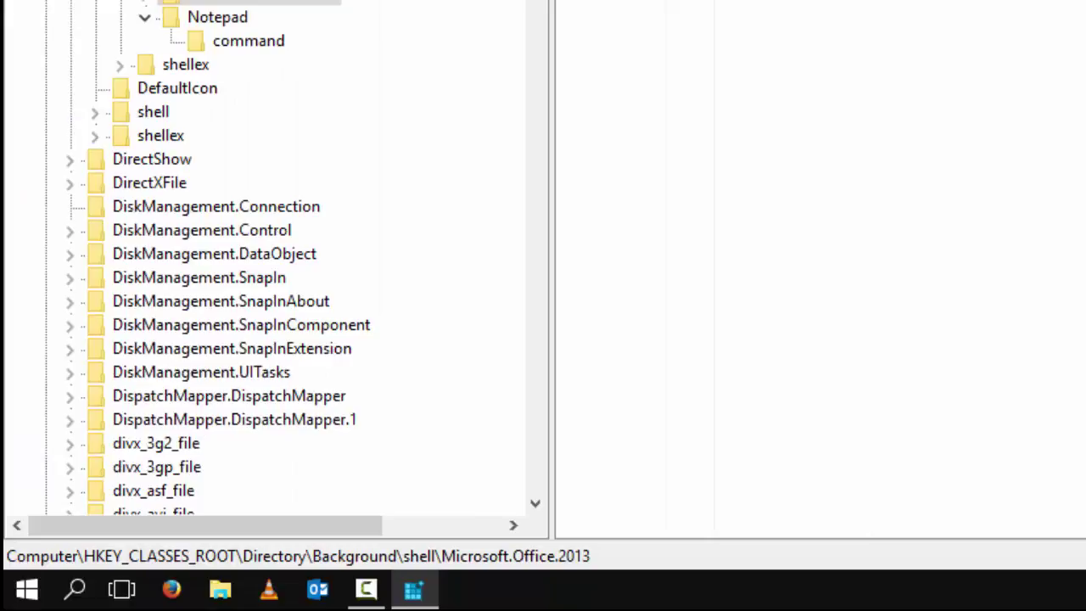
Open C:\program Files from the Run dialog and browse to the Office15 folder inside Microsoft Office
{"action": "key", "text": "super+r"}
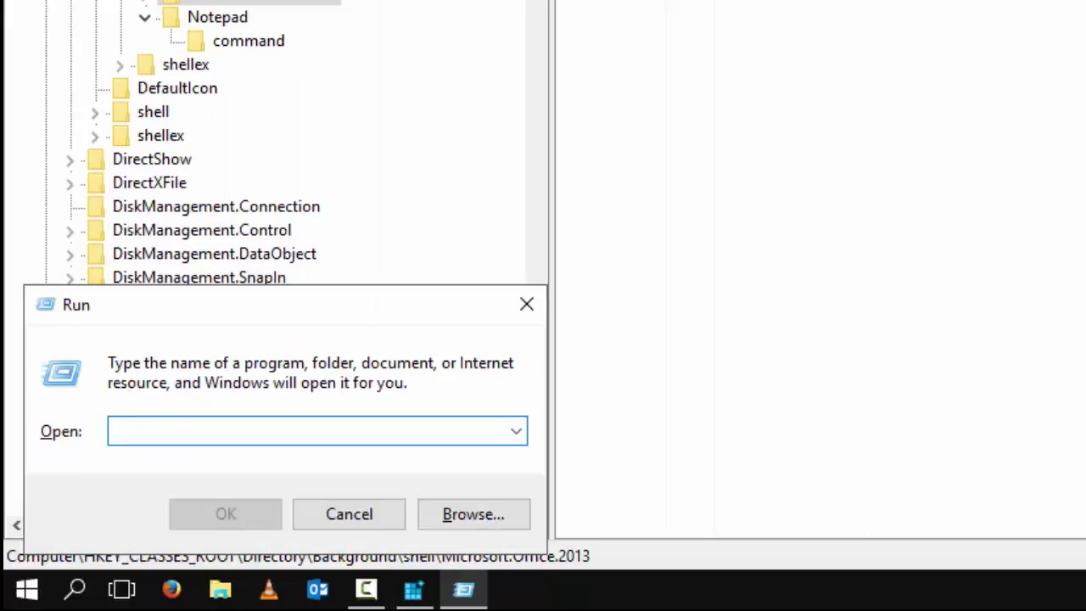
{"action": "type", "text": "c:\\p"}
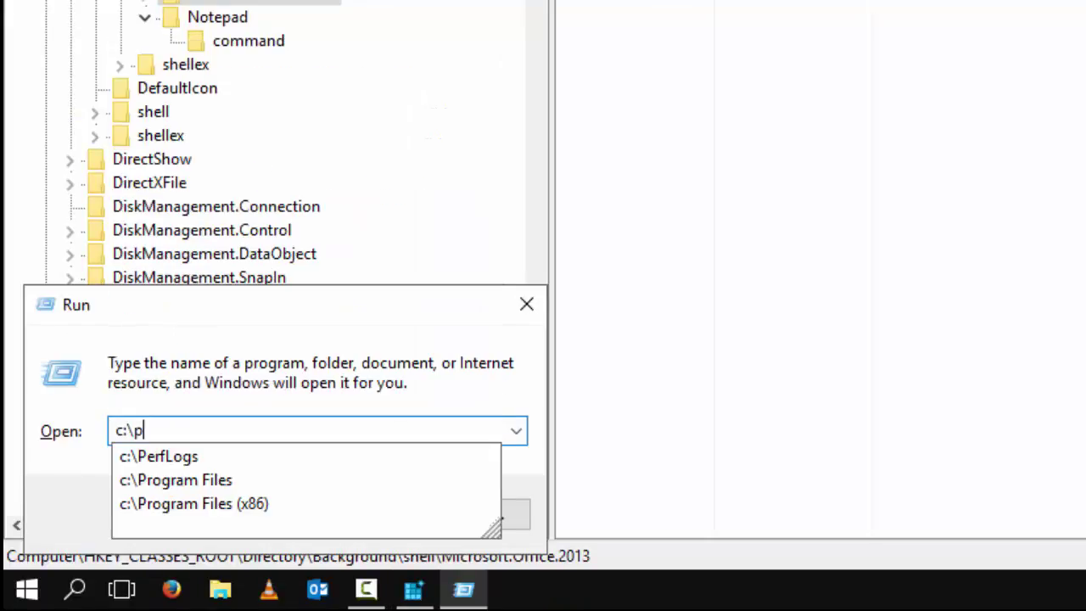
{"action": "type", "text": "rogram F"}
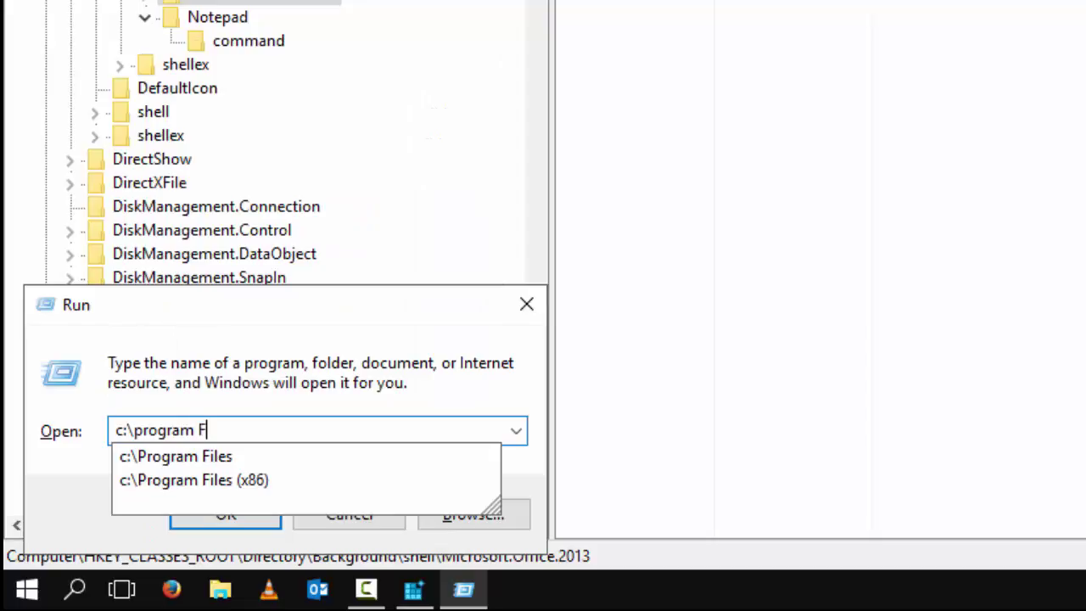
{"action": "type", "text": "iles"}
{"action": "key", "text": "Return"}
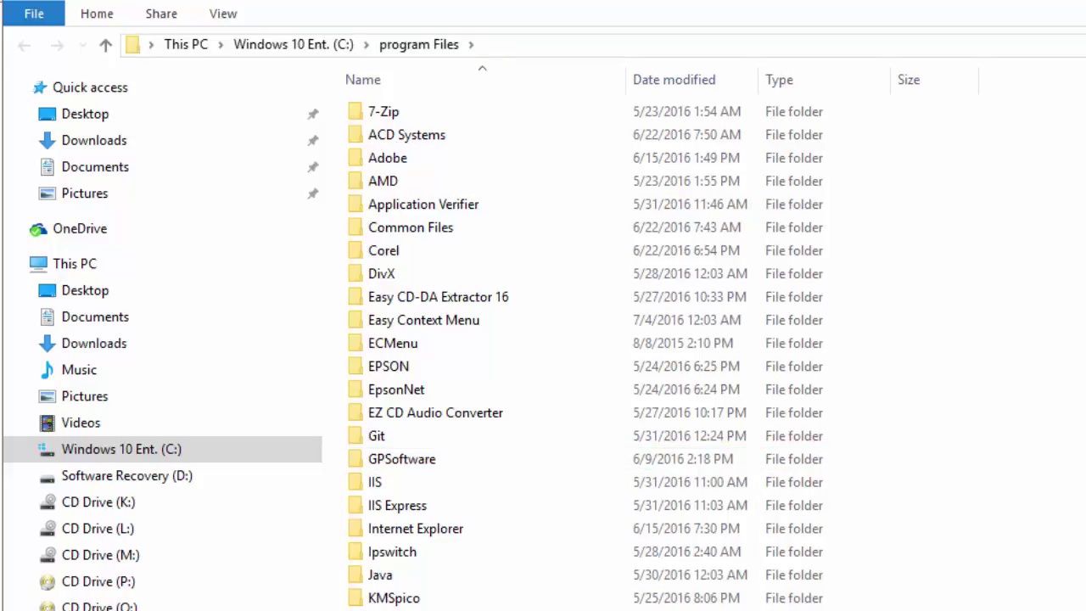
{"action": "left_click", "coordinate": [416, 608]}
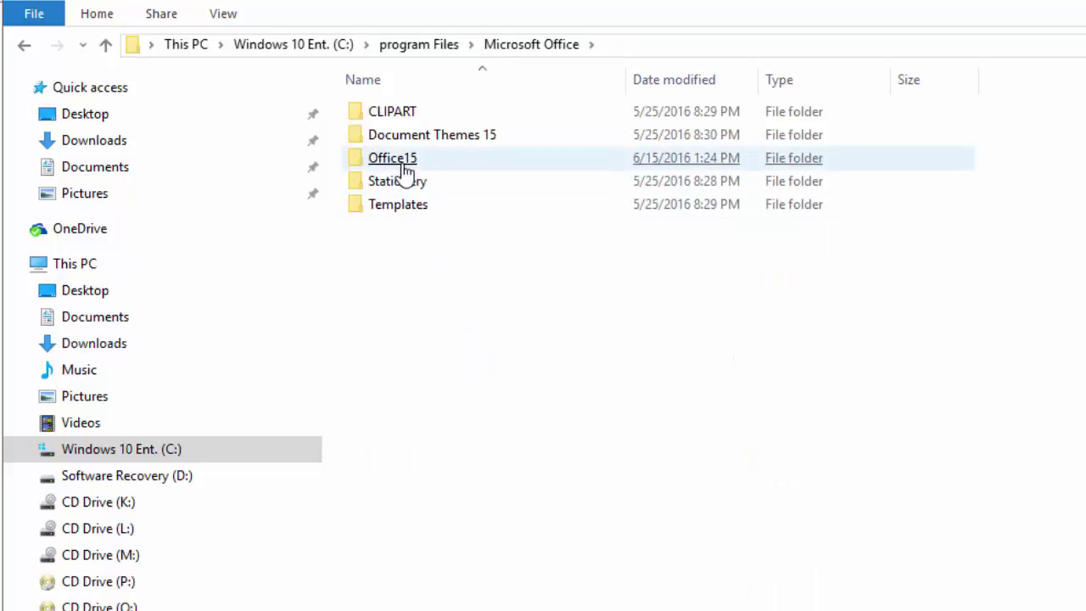
{"action": "double_click", "coordinate": [404, 167]}
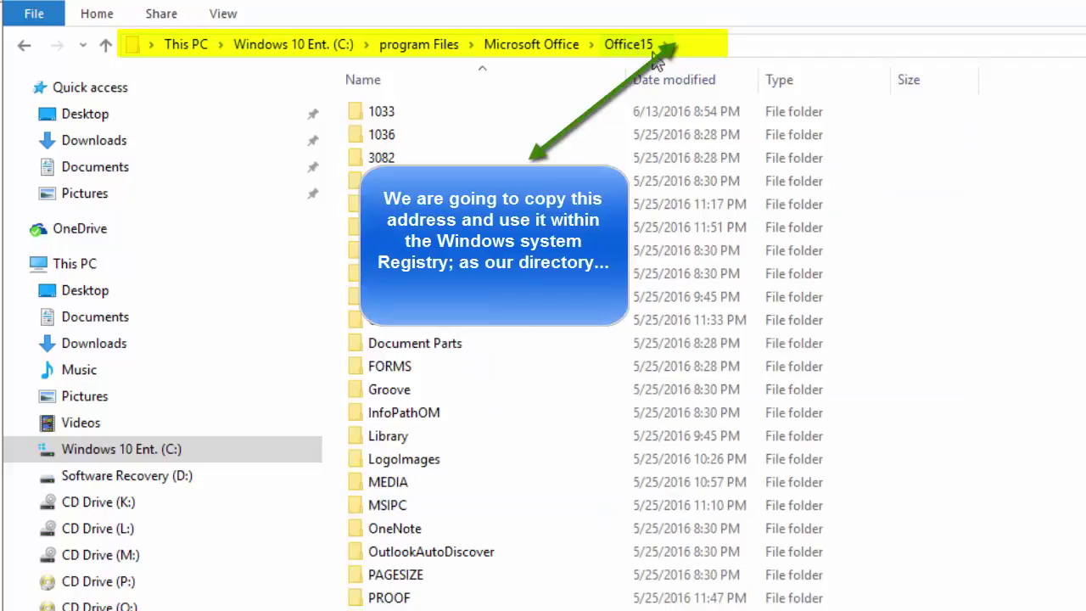
Copy the Office15 folder's address as text and return to the Registry Editor
{"action": "right_click", "coordinate": [632, 50]}
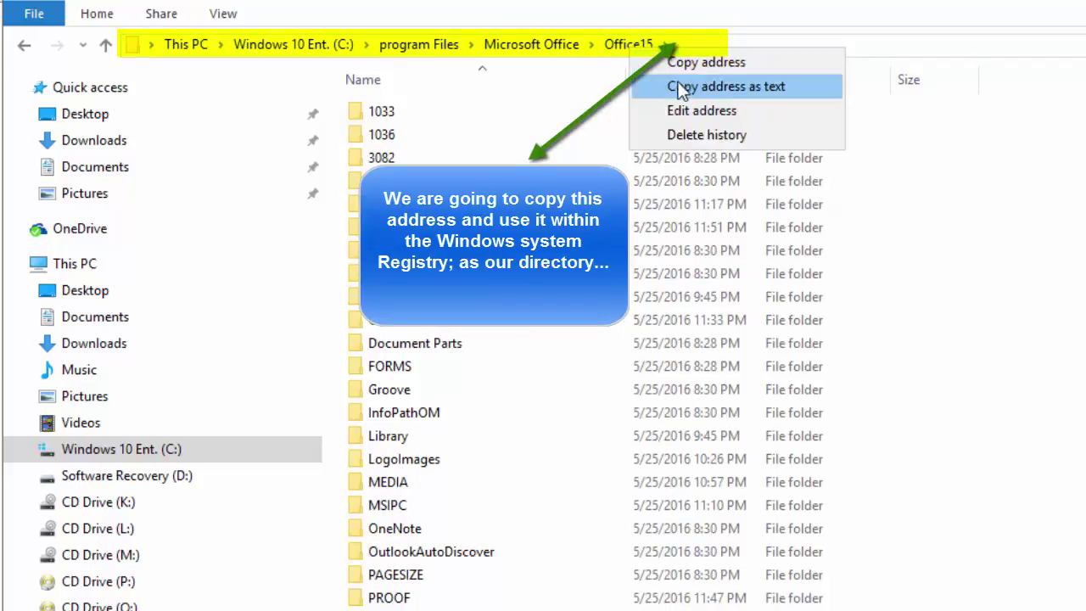
{"action": "left_click", "coordinate": [748, 86]}
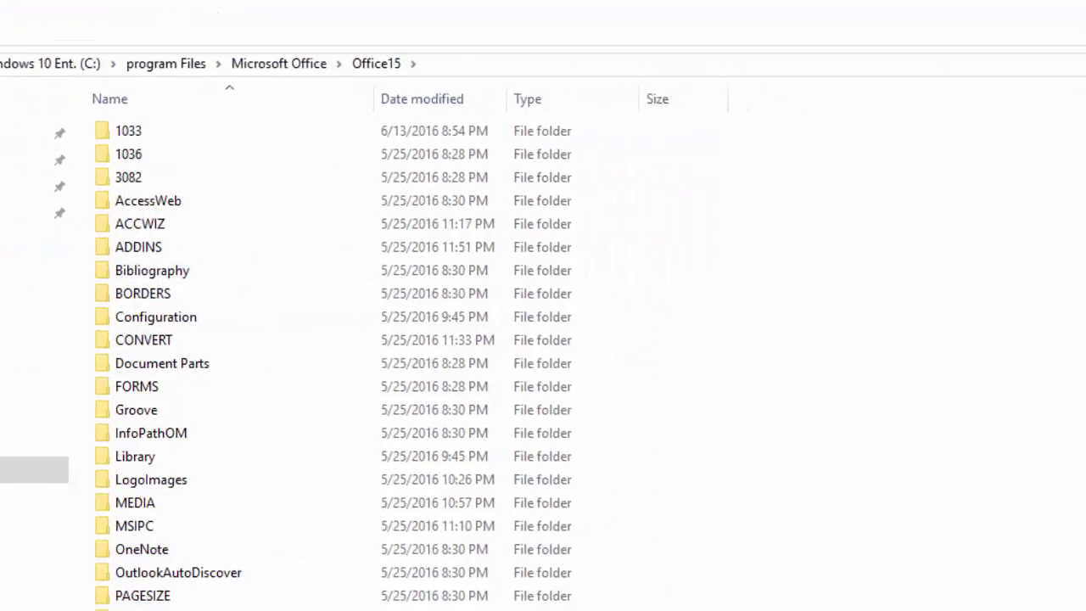
{"action": "left_click", "coordinate": [946, 23]}
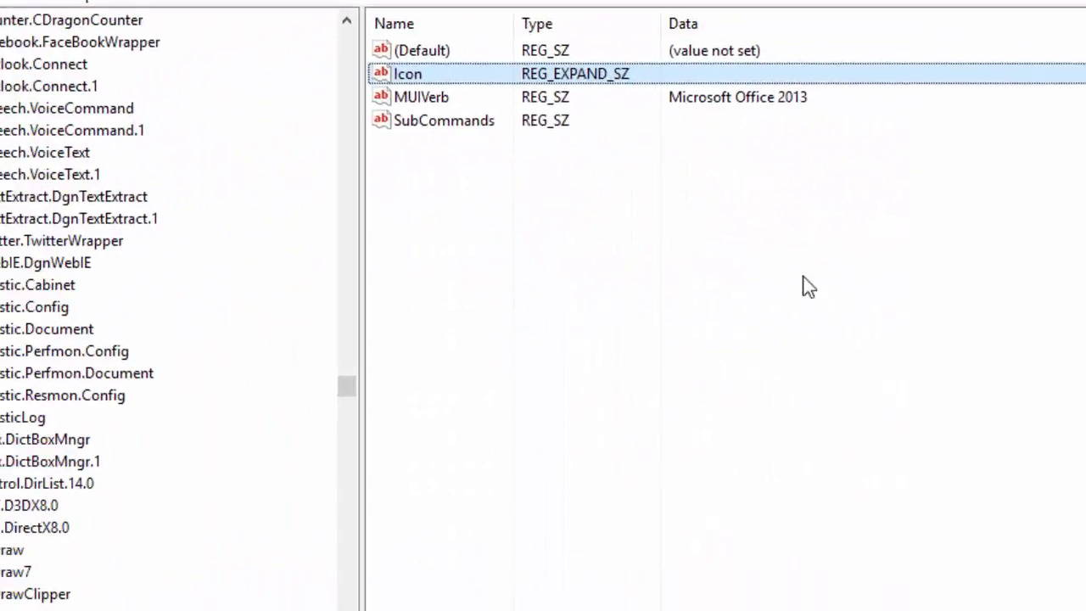
Paste the copied Office15 path into the Icon value's data and append \firstrun.exe with a closing quotation mark
{"action": "double_click", "coordinate": [762, 76]}
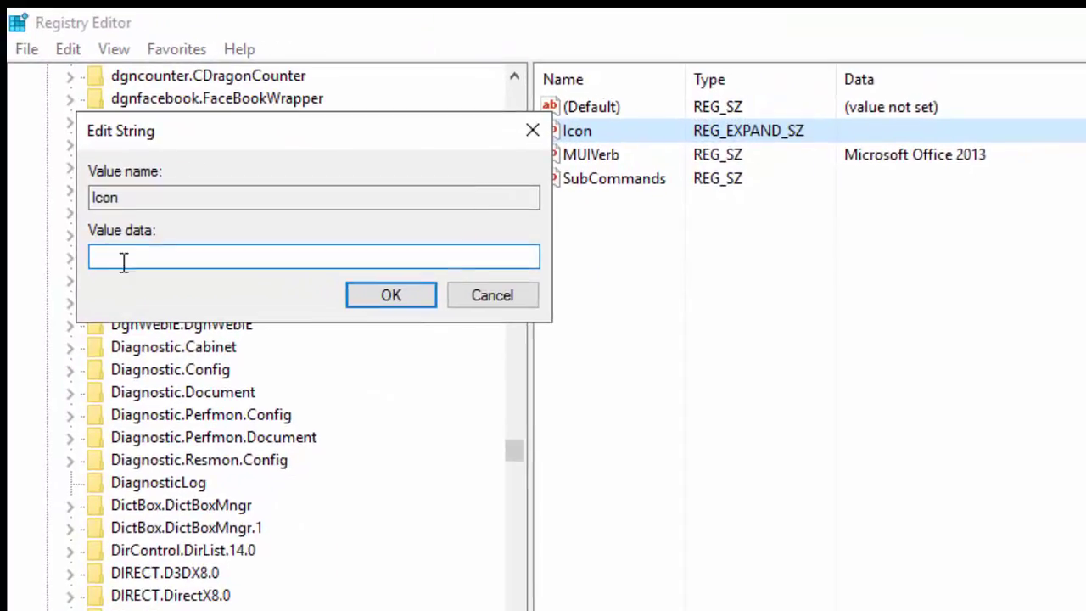
{"action": "right_click", "coordinate": [129, 260]}
{"action": "left_click", "coordinate": [158, 365]}
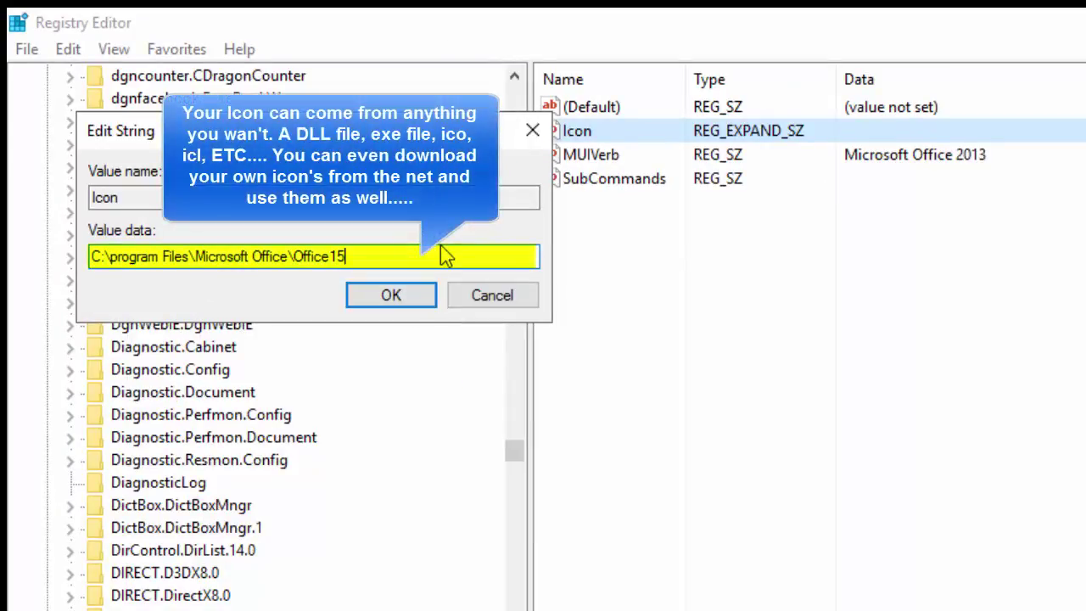
{"action": "type", "text": "\\"}
{"action": "type", "text": "first"}
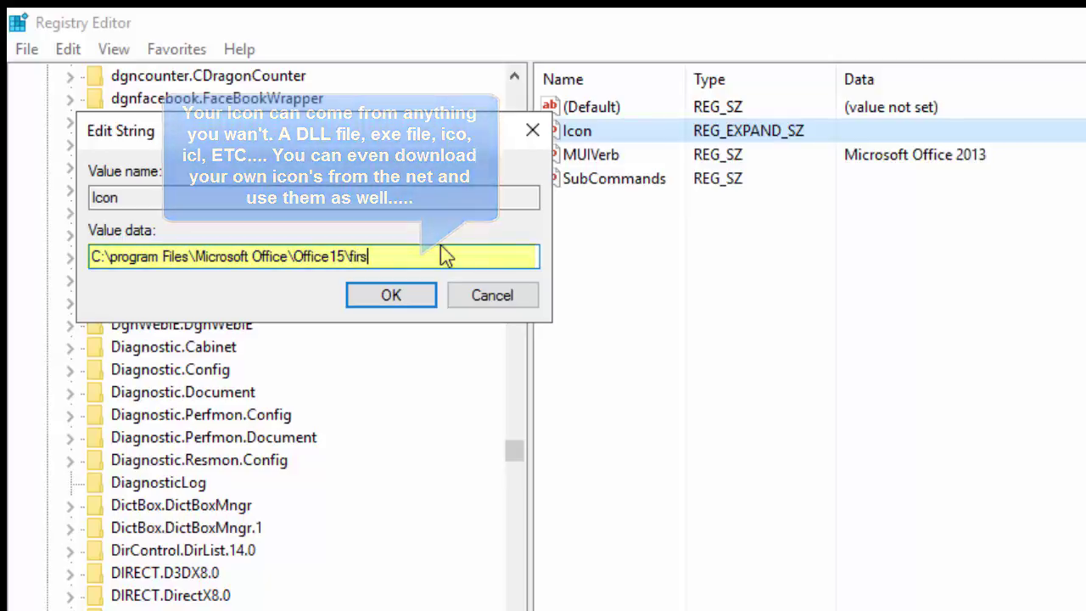
{"action": "type", "text": "un"}
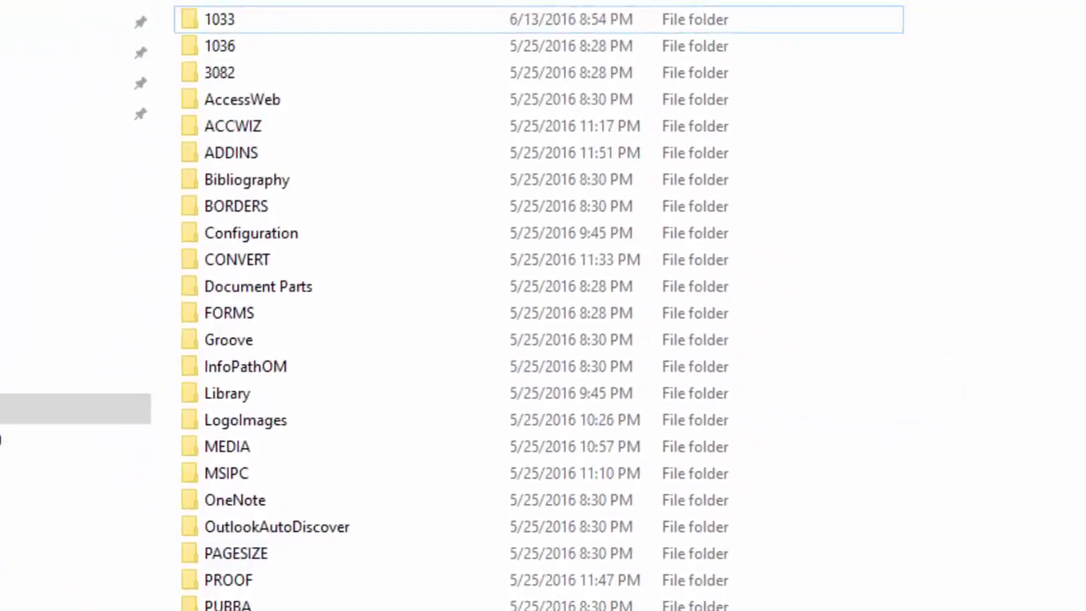
{"action": "left_click", "coordinate": [885, 94]}
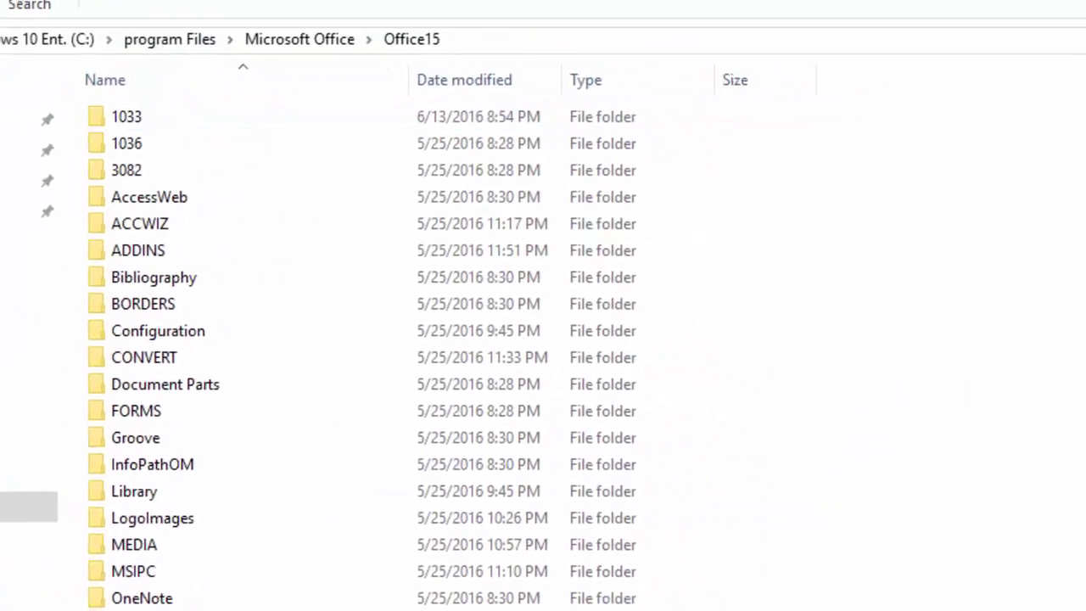
{"action": "type", "text": "firstrun"}
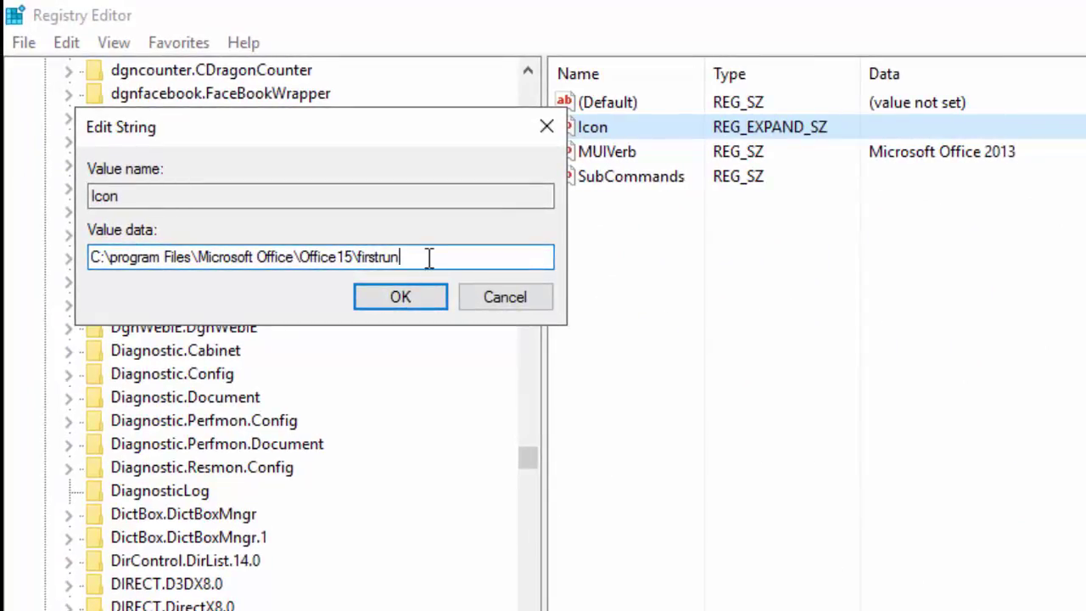
{"action": "type", "text": "exe"}
Replace the C:\program Files part of the Icon path with an opening quotation mark and the variable %programFiles%
{"action": "key", "text": "Left"}
{"action": "key", "text": "Left"}
{"action": "key", "text": "Left"}
{"action": "key", "text": "Left"}
{"action": "key", "text": "Left"}
{"action": "key", "text": "Left"}
{"action": "key", "text": "Left"}
{"action": "key", "text": "Left"}
{"action": "key", "text": "Left"}
{"action": "key", "text": "Left"}
{"action": "key", "text": "Left"}
{"action": "key", "text": "Left"}
{"action": "key", "text": "Left"}
{"action": "key", "text": "Left"}
{"action": "key", "text": "Left"}
{"action": "key", "text": "Left"}
{"action": "key", "text": "Left"}
{"action": "key", "text": "Left"}
{"action": "key", "text": "Left"}
{"action": "key", "text": "Left"}
{"action": "key", "text": "BackSpace"}
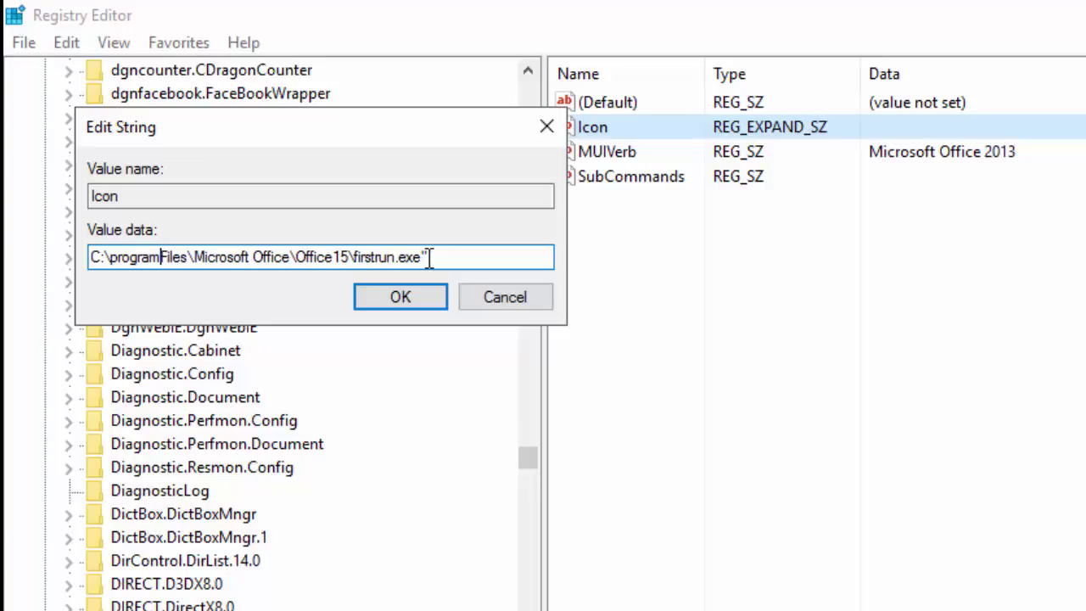
{"action": "key", "text": "Left"}
{"action": "key", "text": "Left"}
{"action": "key", "text": "Left"}
{"action": "key", "text": "Left"}
{"action": "key", "text": "Left"}
{"action": "key", "text": "Left"}
{"action": "key", "text": "Left"}
{"action": "key", "text": "Left"}
{"action": "key", "text": "Left"}
{"action": "key", "text": "BackSpace"}
{"action": "key", "text": "BackSpace"}
{"action": "key", "text": "BackSpace"}
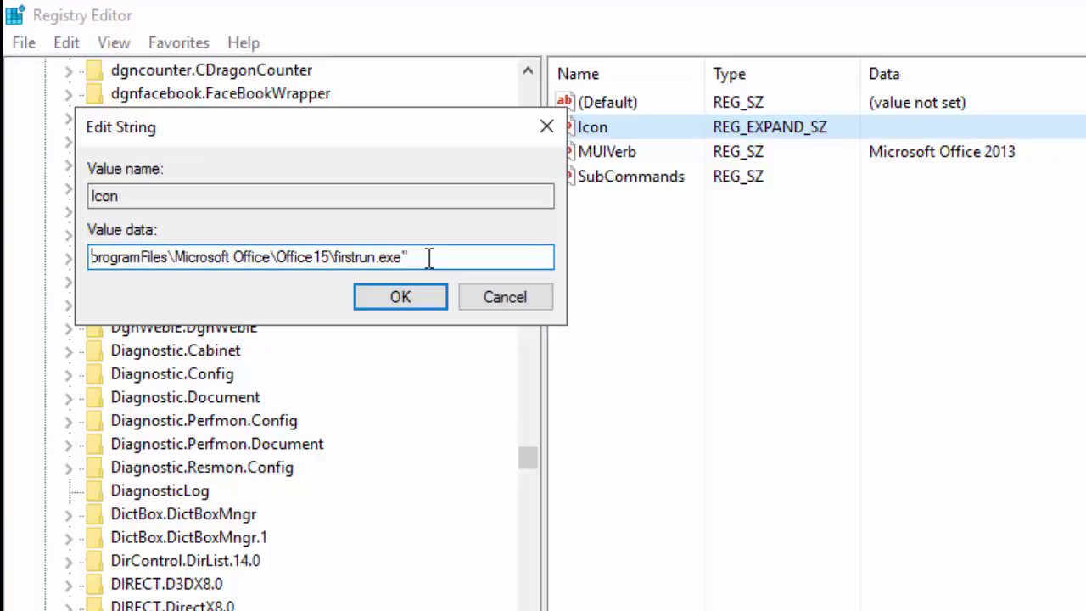
{"action": "type", "text": "\""}
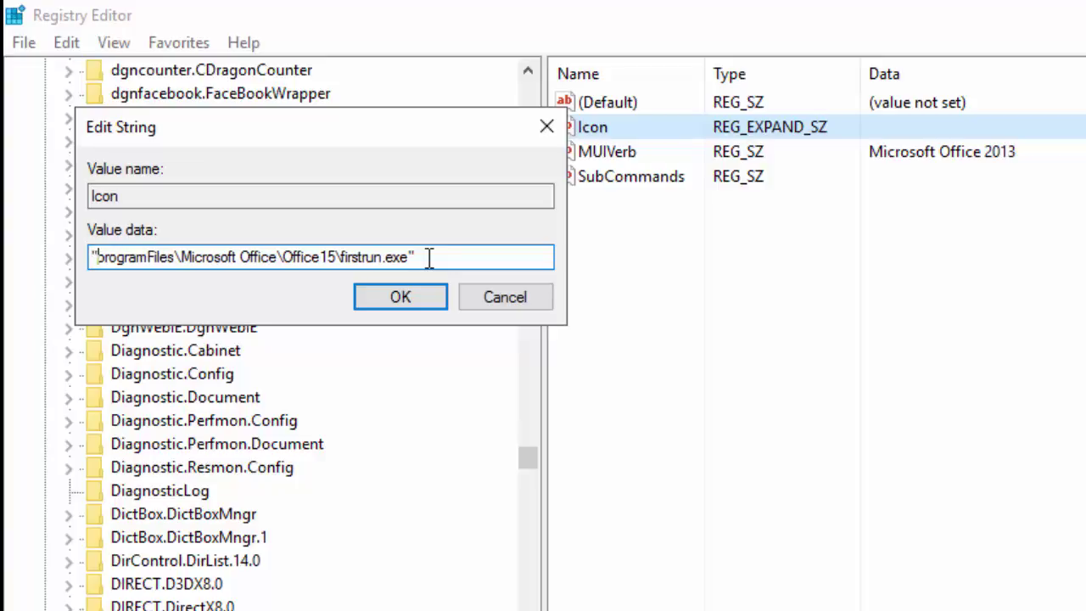
{"action": "type", "text": "%"}
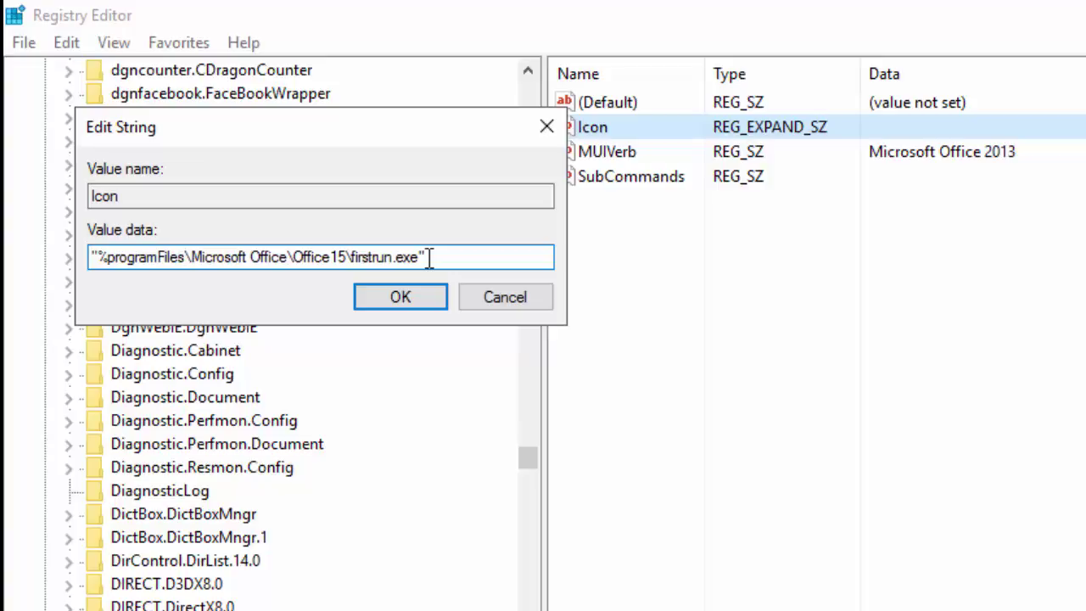
{"action": "type", "text": "%"}
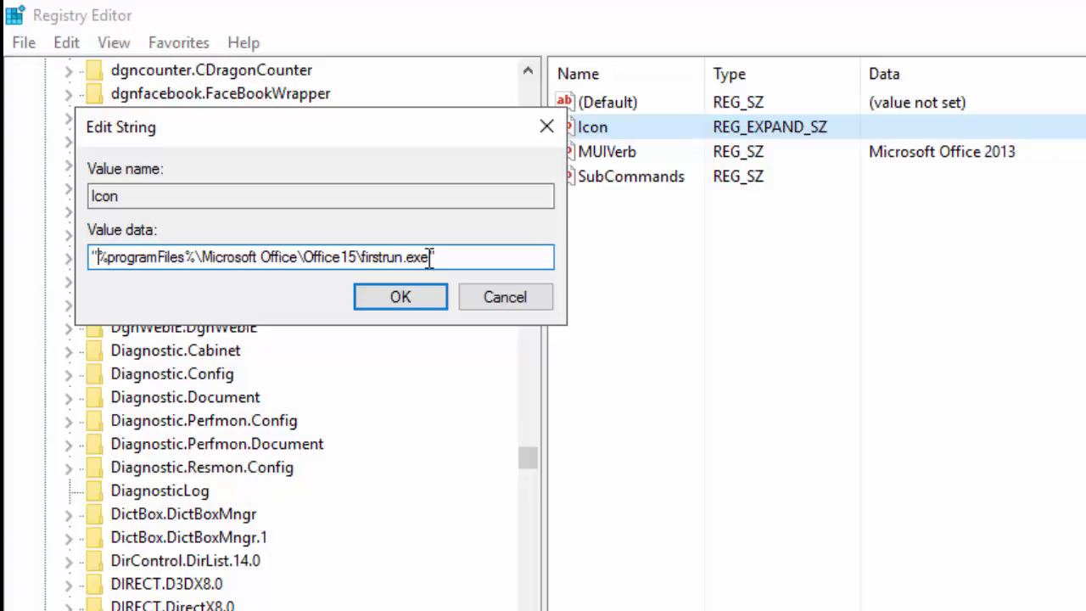
Go over the segments of the Icon path from %programFiles% to firstrun.exe and save the value
{"action": "key", "text": "Right"}
{"action": "key", "text": "Right"}
{"action": "key", "text": "Right"}
{"action": "key", "text": "Right"}
{"action": "key", "text": "Right"}
{"action": "key", "text": "Right"}
{"action": "key", "text": "Right"}
{"action": "key", "text": "Right"}
{"action": "key", "text": "Right"}
{"action": "key", "text": "Right"}
{"action": "key", "text": "Right"}
{"action": "key", "text": "Right"}
{"action": "key", "text": "Right"}
{"action": "key", "text": "Right"}
{"action": "key", "text": "Right"}
{"action": "key", "text": "Right"}
{"action": "key", "text": "Right"}
{"action": "key", "text": "Right"}
{"action": "key", "text": "Right"}
{"action": "key", "text": "Right"}
{"action": "left_click", "coordinate": [98, 256]}
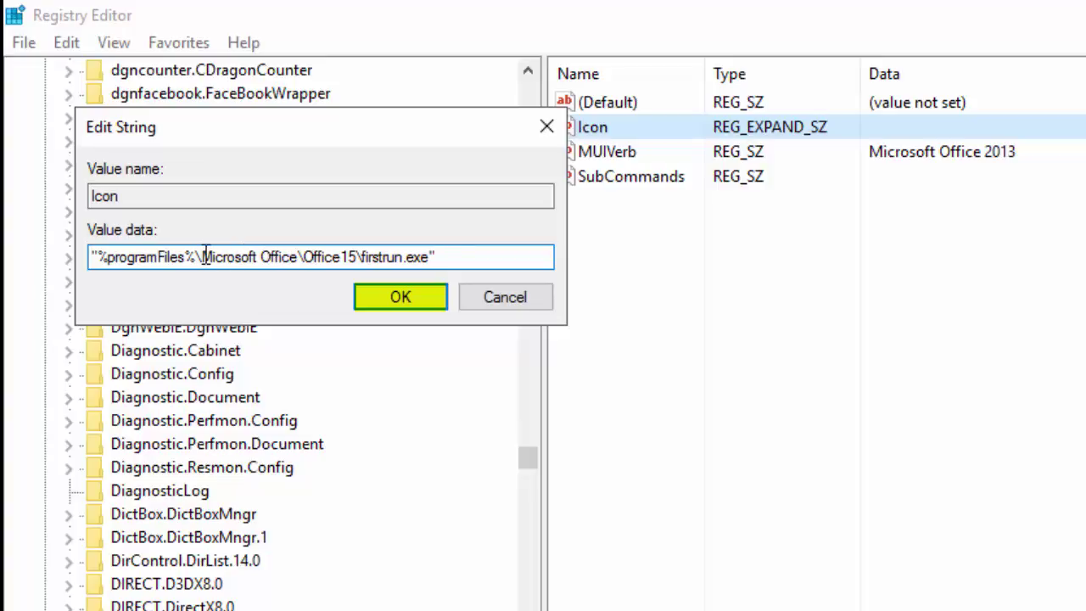
{"action": "left_click_drag", "start_coordinate": [204, 256], "coordinate": [355, 258]}
{"action": "left_click", "coordinate": [307, 257]}
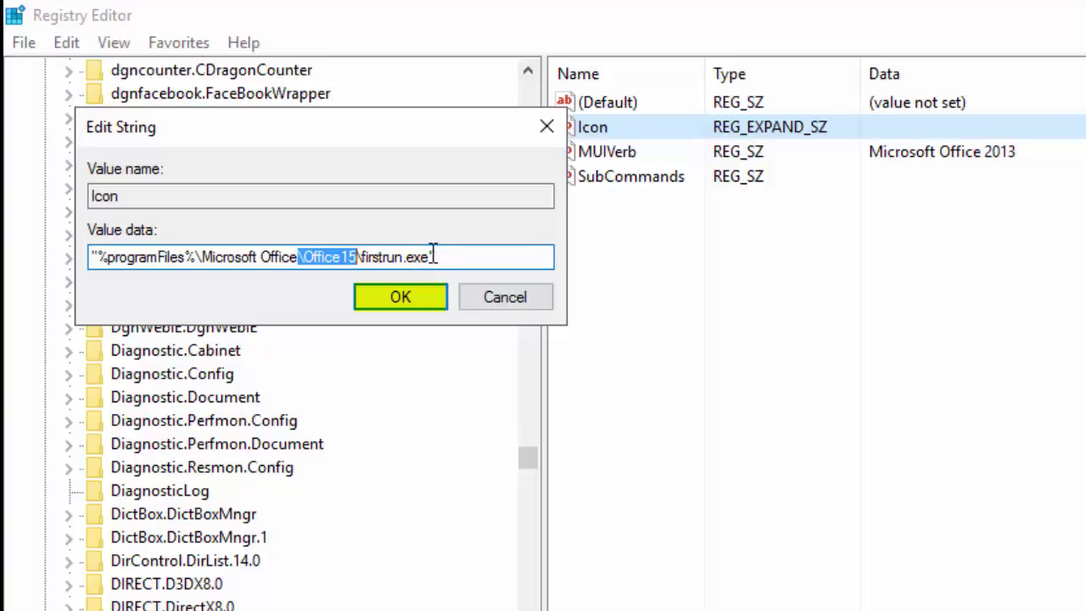
{"action": "left_click_drag", "start_coordinate": [436, 257], "coordinate": [348, 257]}
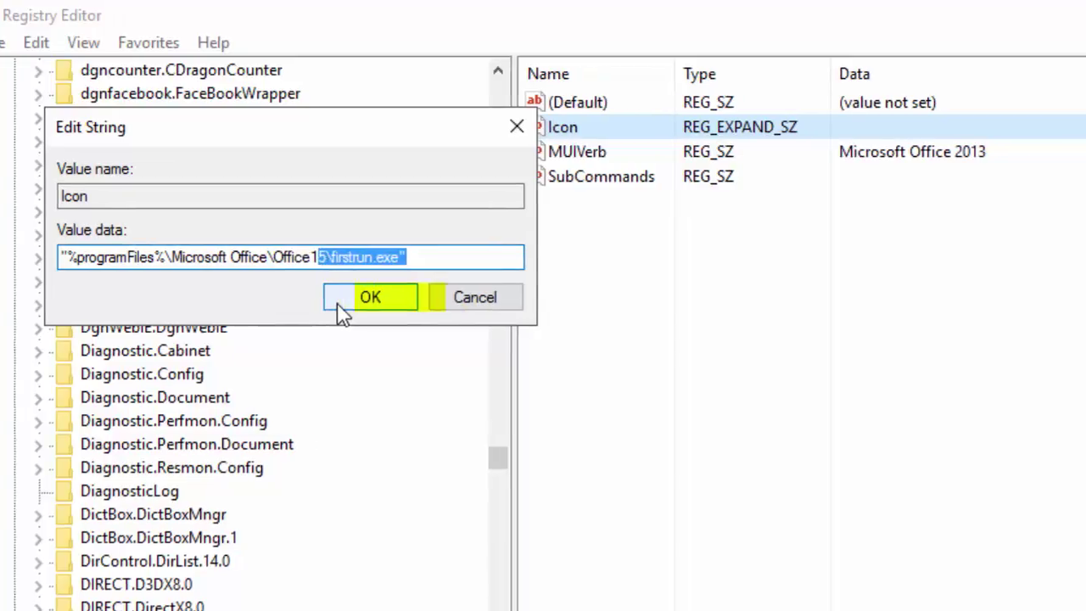
{"action": "left_click", "coordinate": [368, 310]}
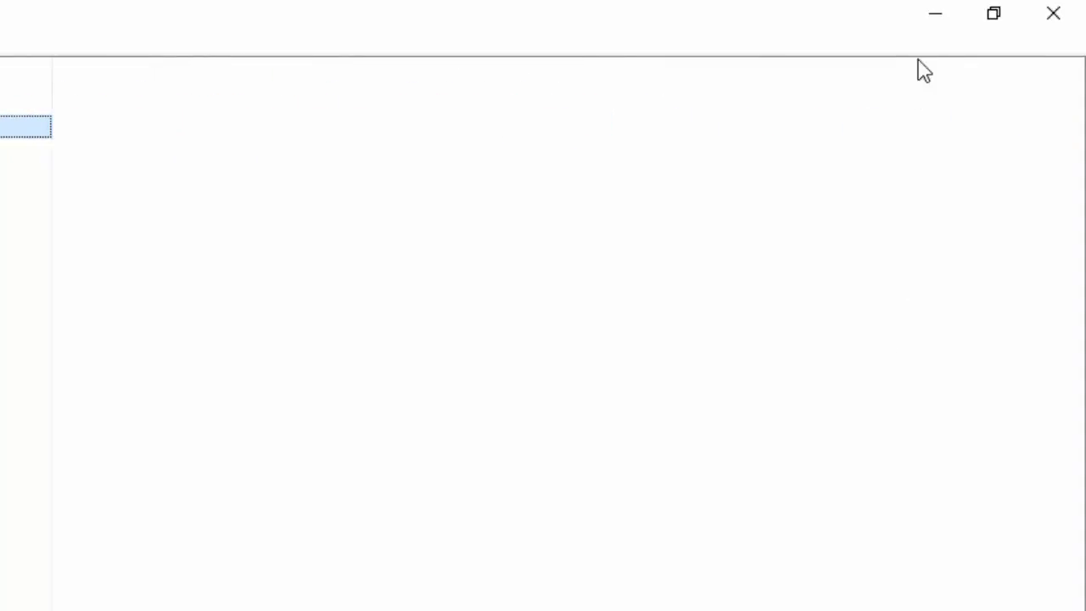
Minimize the Registry Editor and check the icon of the Microsoft Office 2013 entry in the desktop's context menu
{"action": "left_click", "coordinate": [936, 19]}
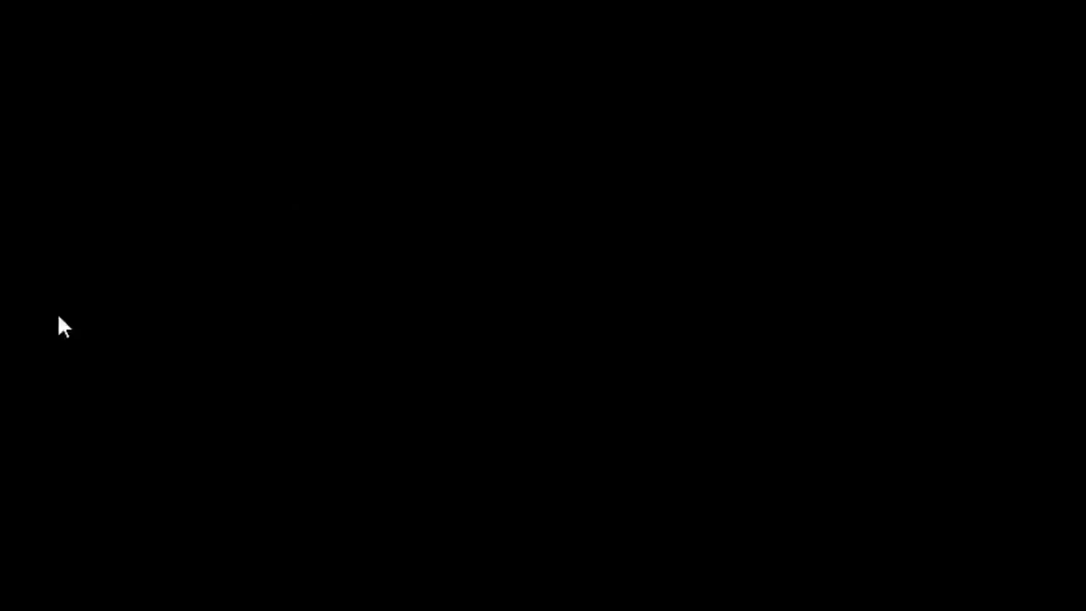
{"action": "right_click", "coordinate": [426, 88]}
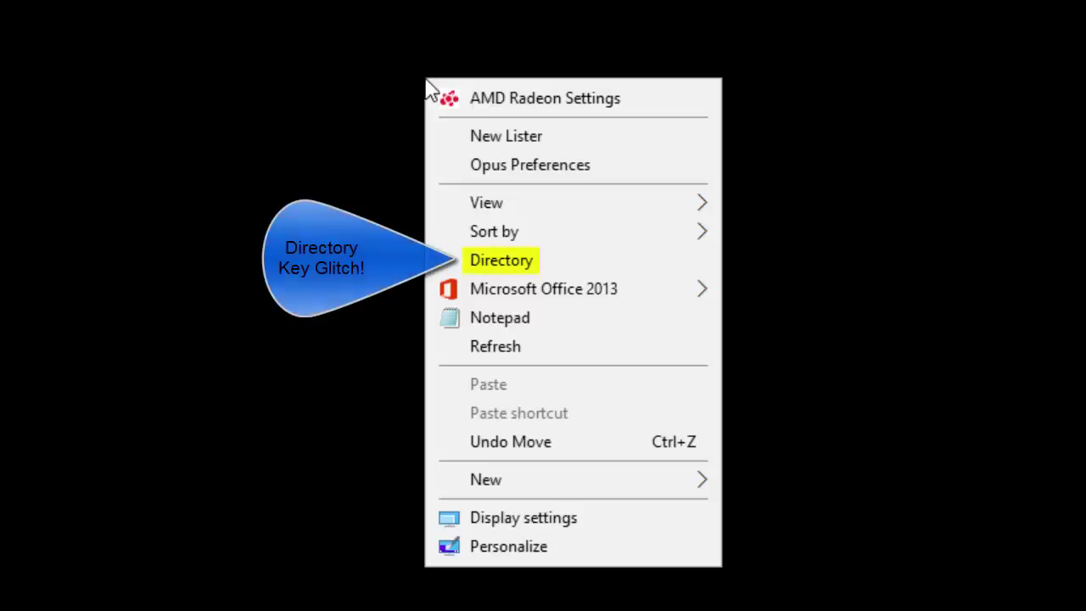
{"action": "mouse_move", "coordinate": [456, 292]}
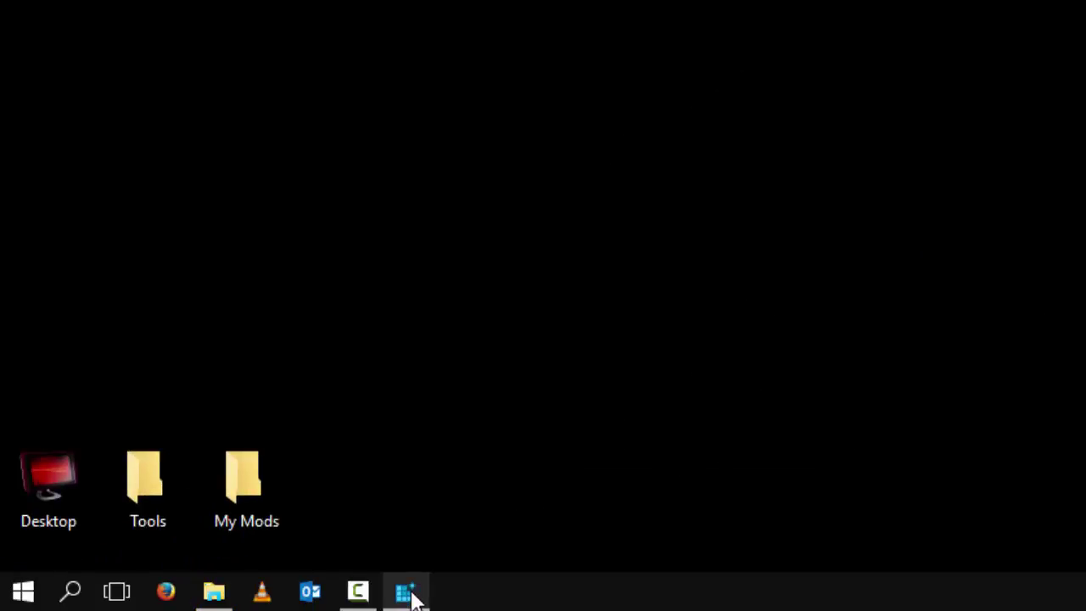
Return to the Registry Editor, expand Microsoft.Office.2013 and its shell subkey, and open the Word key's values
{"action": "mouse_move", "coordinate": [413, 601]}
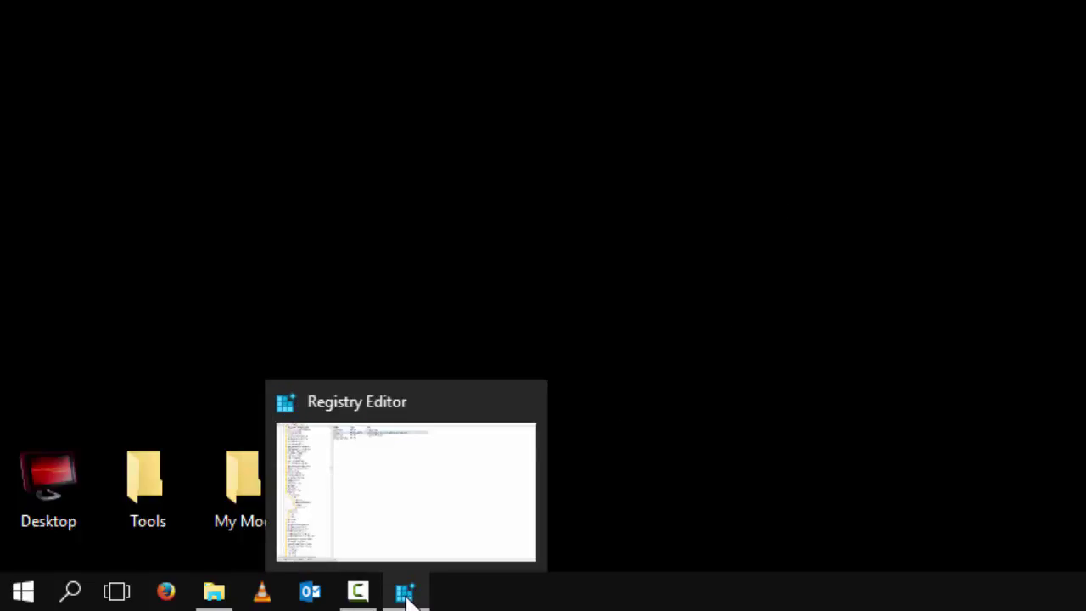
{"action": "left_click", "coordinate": [404, 592]}
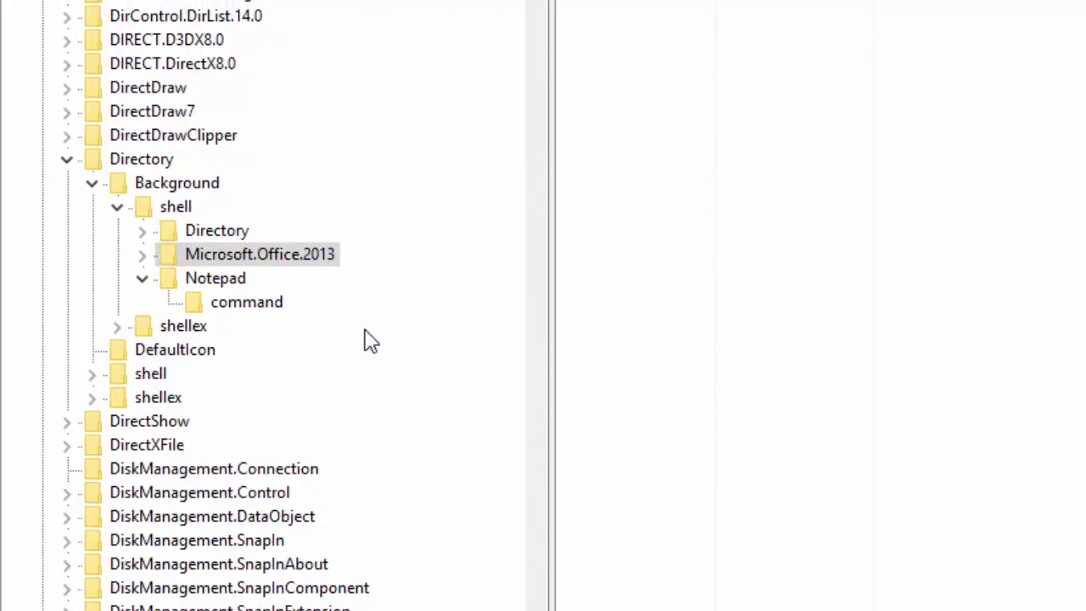
{"action": "left_click", "coordinate": [144, 257]}
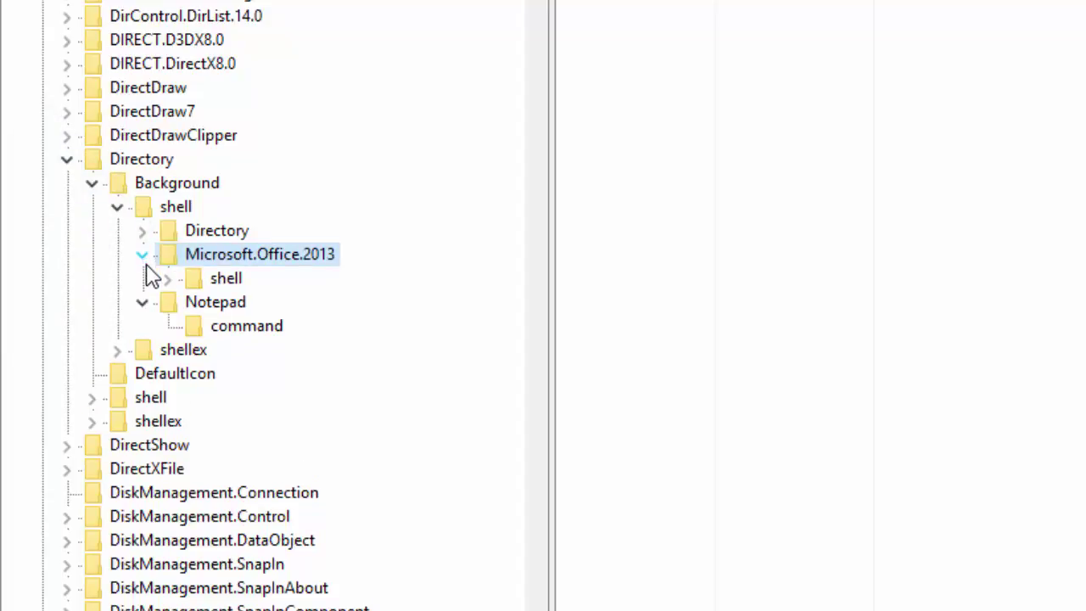
{"action": "left_click", "coordinate": [229, 282]}
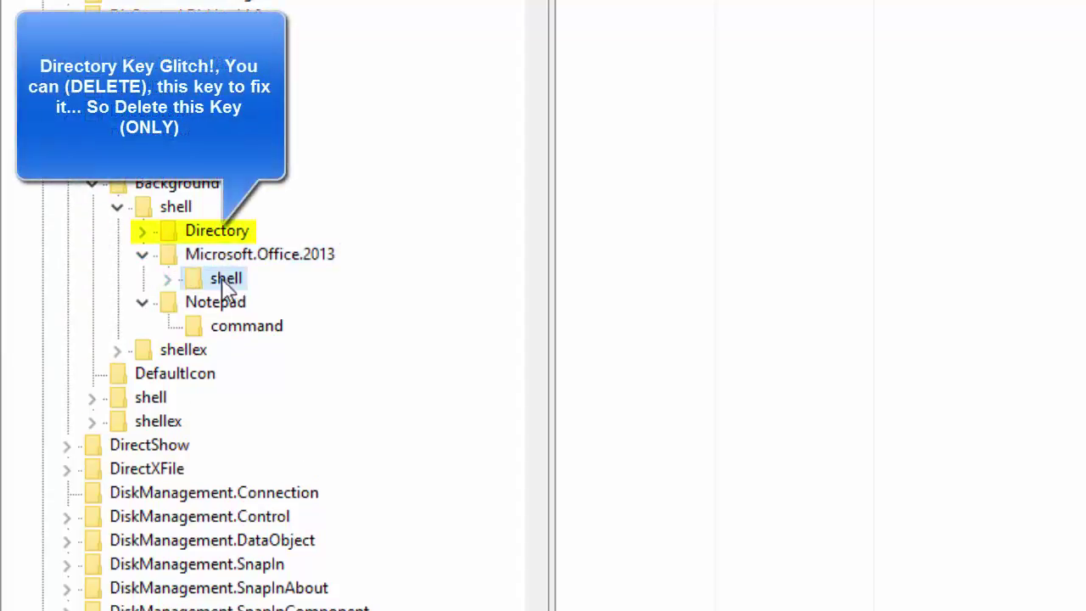
{"action": "left_click", "coordinate": [167, 278]}
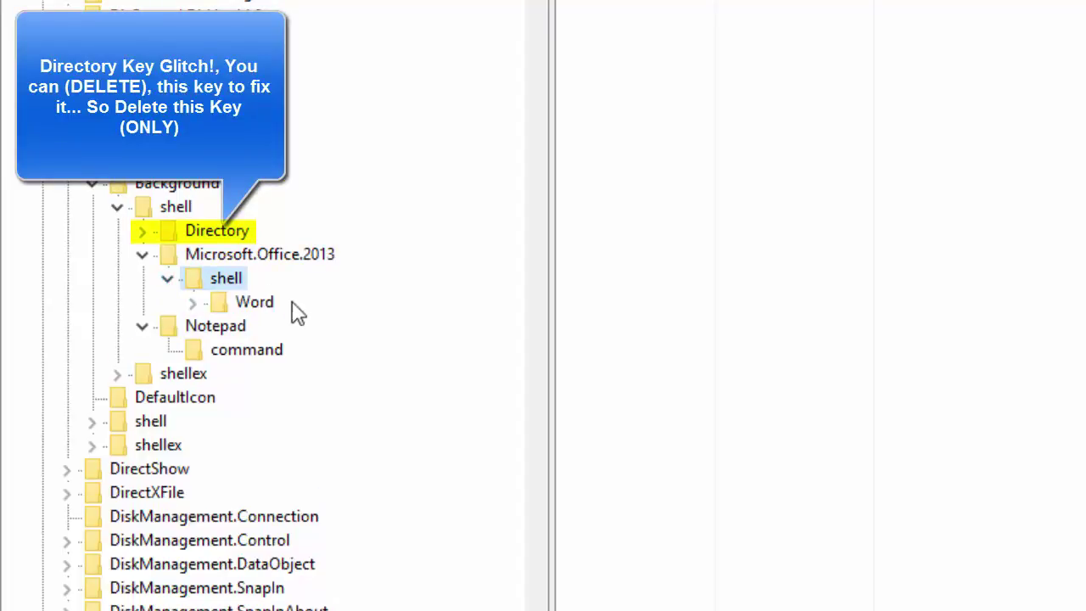
{"action": "left_click", "coordinate": [242, 307]}
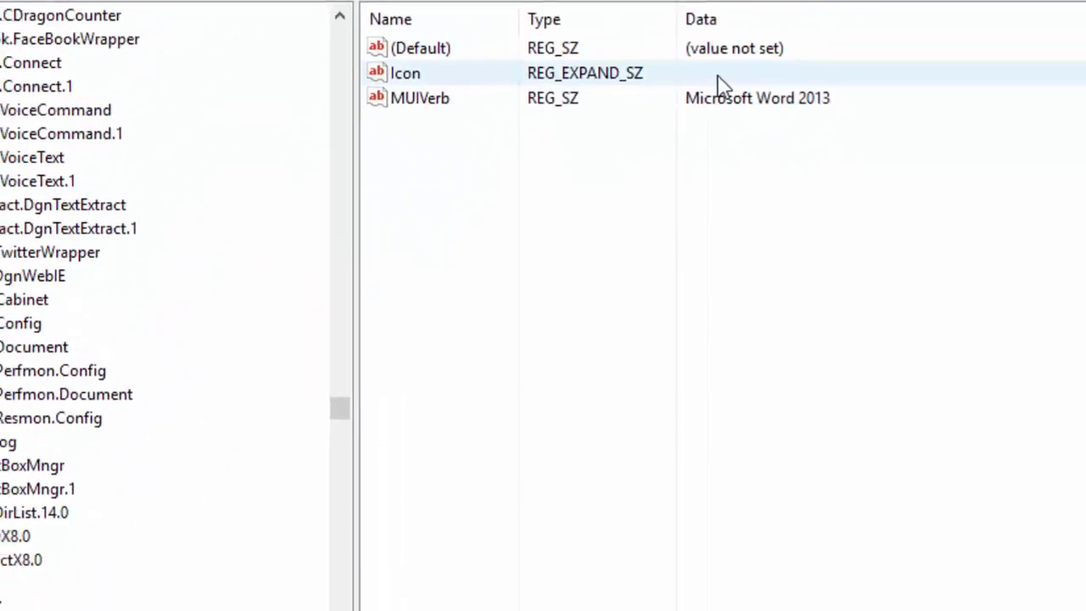
Open the Icon value of the Microsoft.Office.2013 key, copy its complete path including the quotation marks, and cancel the dialog
{"action": "left_click", "coordinate": [304, 255]}
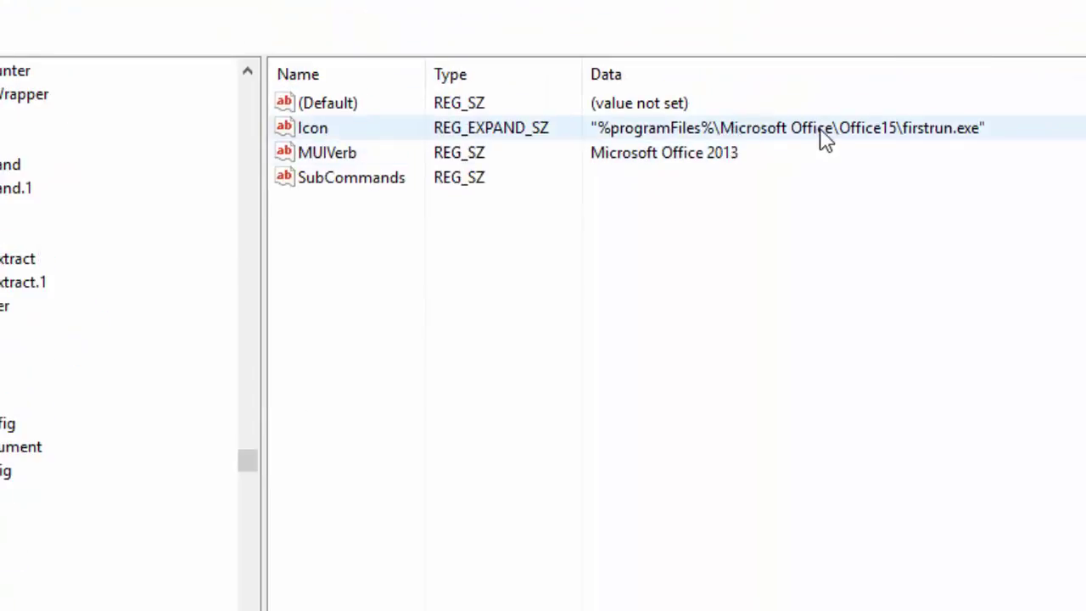
{"action": "double_click", "coordinate": [838, 91]}
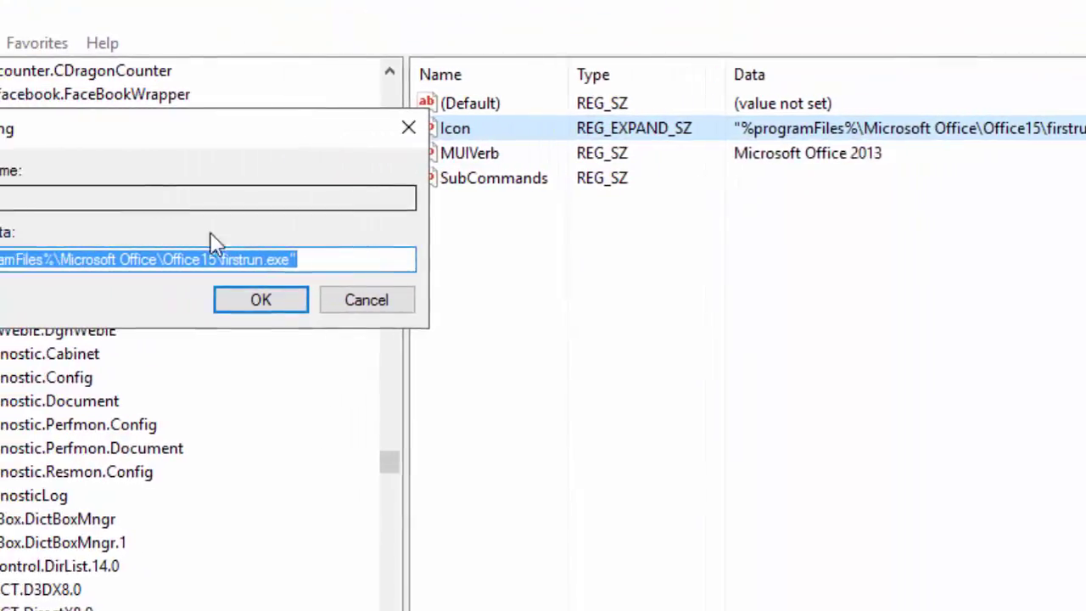
{"action": "left_click", "coordinate": [222, 258]}
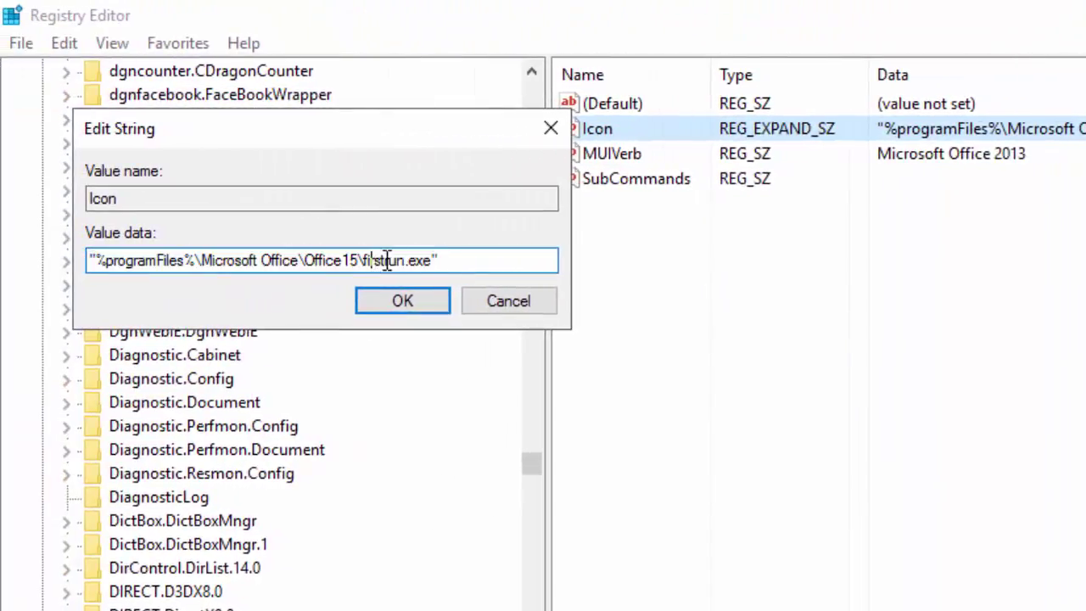
{"action": "left_click_drag", "start_coordinate": [307, 259], "coordinate": [48, 254]}
{"action": "left_click_drag", "start_coordinate": [190, 257], "coordinate": [92, 265]}
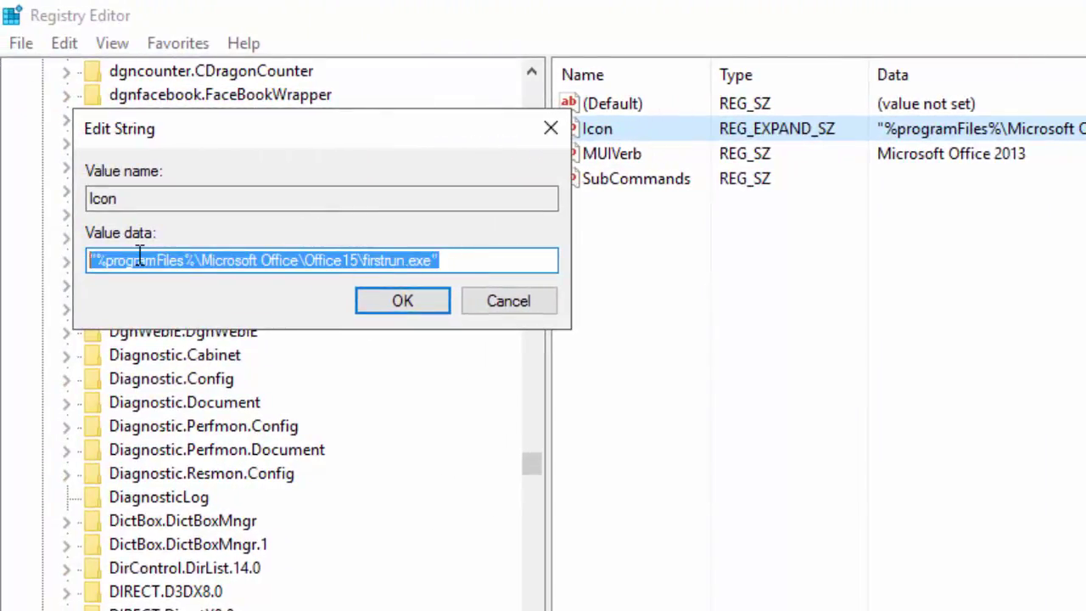
{"action": "right_click", "coordinate": [129, 259]}
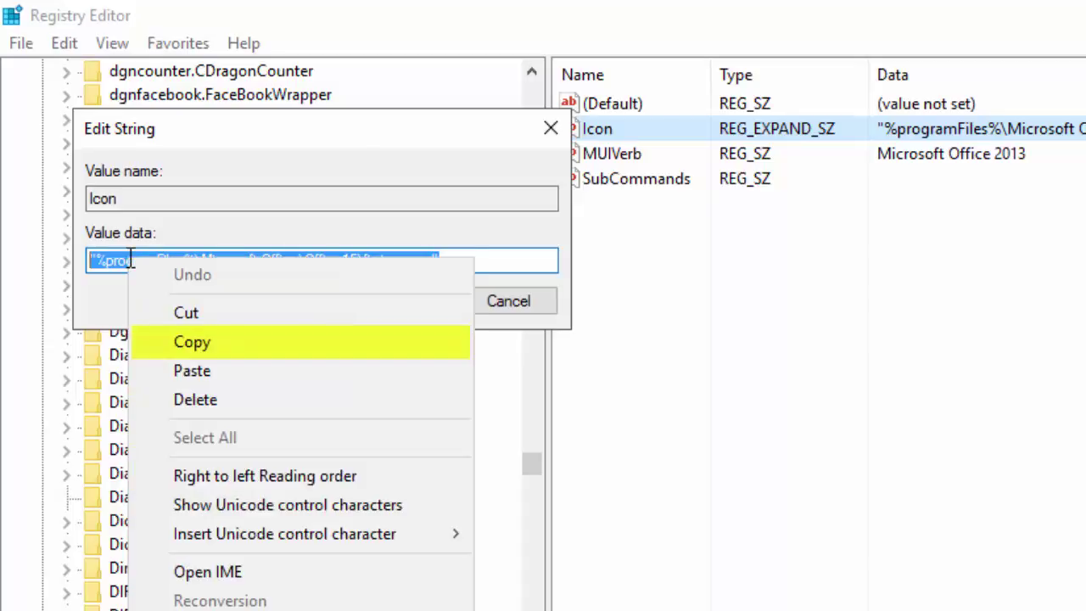
{"action": "left_click", "coordinate": [188, 343]}
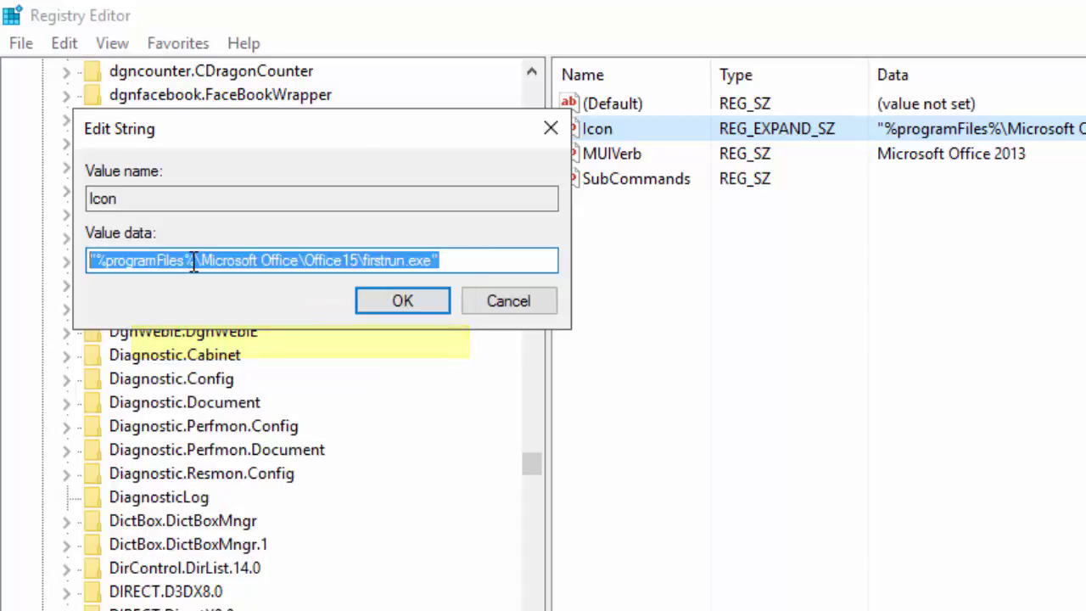
{"action": "left_click", "coordinate": [493, 301]}
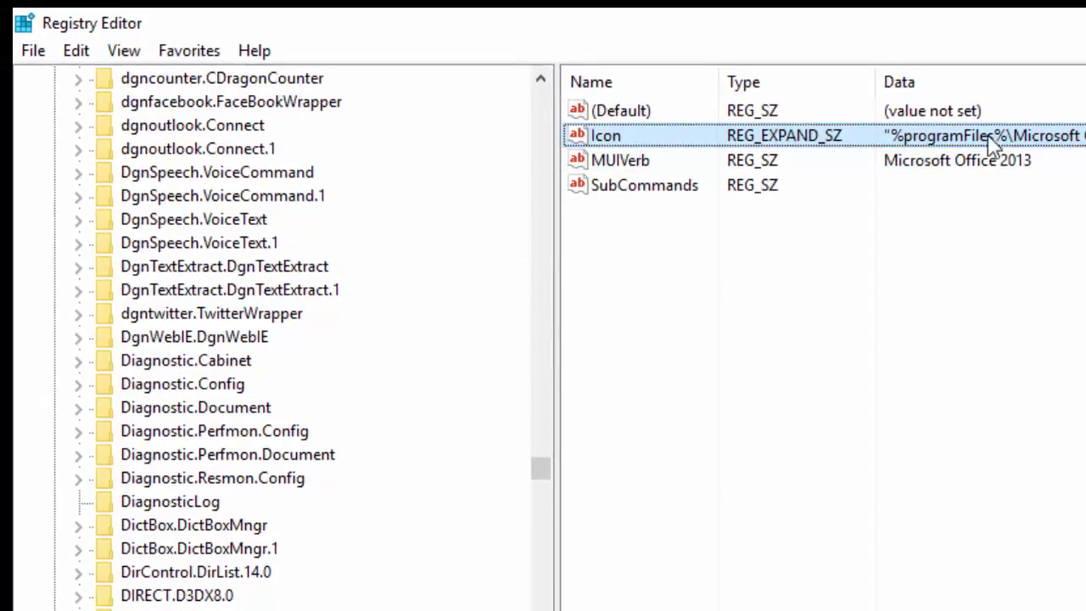
Reopen the Microsoft.Office.2013 key's Icon value, copy its path once more, and accept the dialog
{"action": "double_click", "coordinate": [975, 136]}
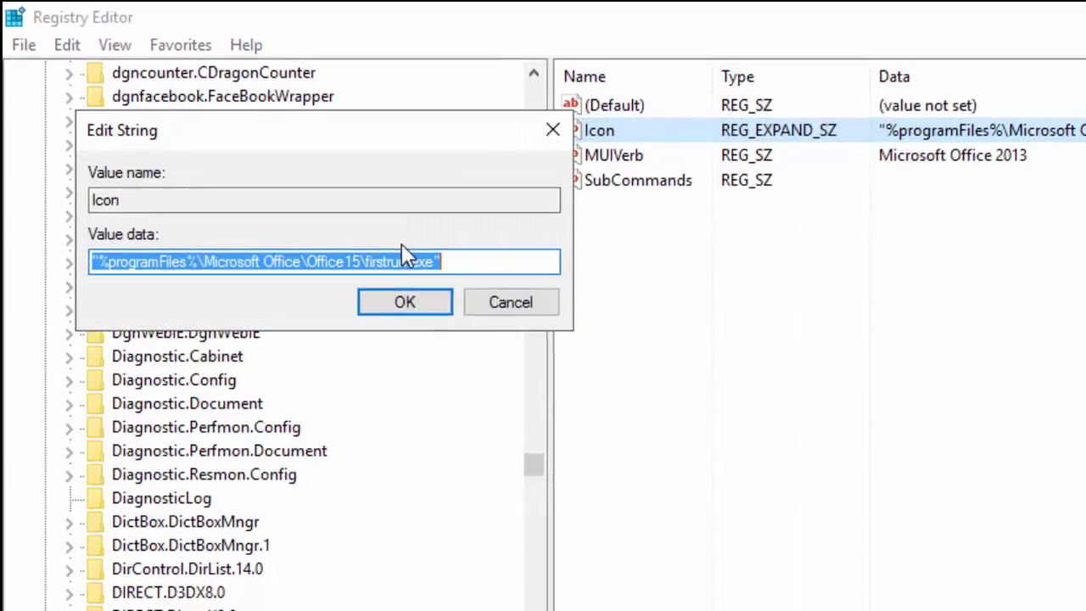
{"action": "right_click", "coordinate": [405, 264]}
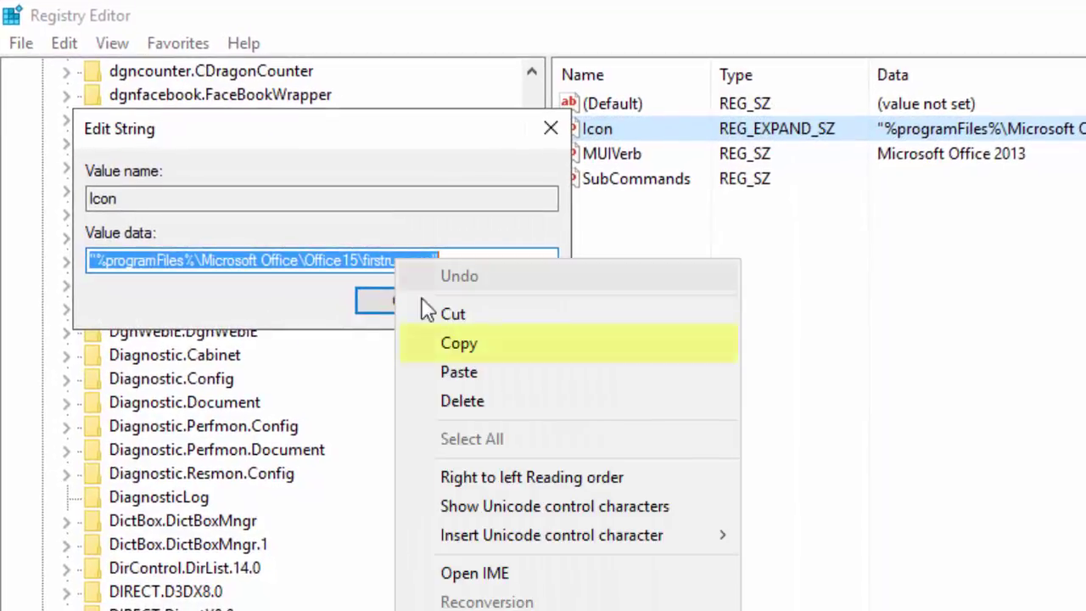
{"action": "left_click", "coordinate": [446, 346]}
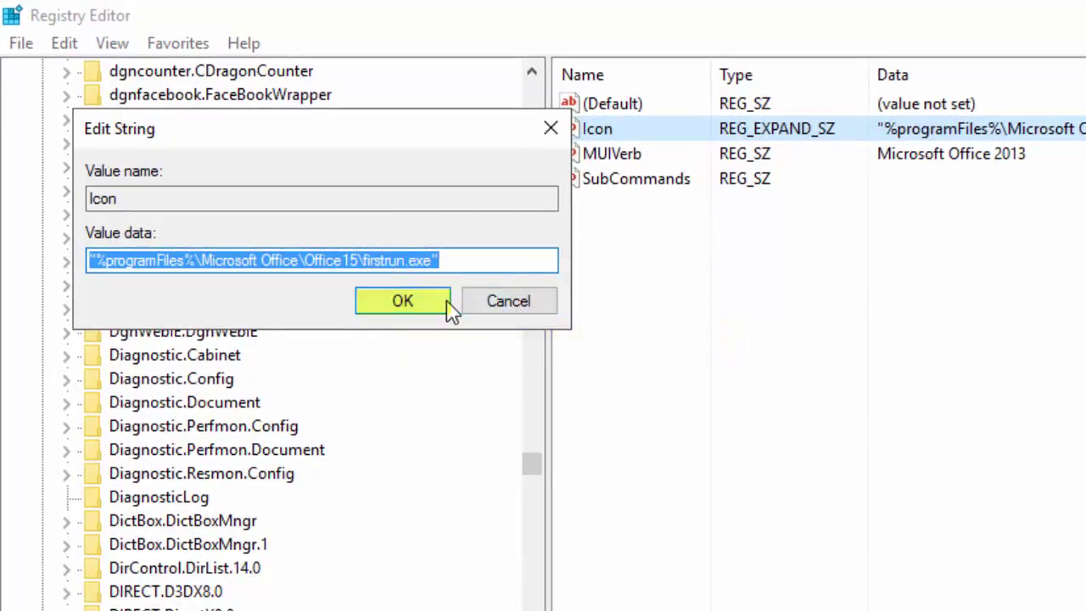
{"action": "left_click", "coordinate": [403, 302]}
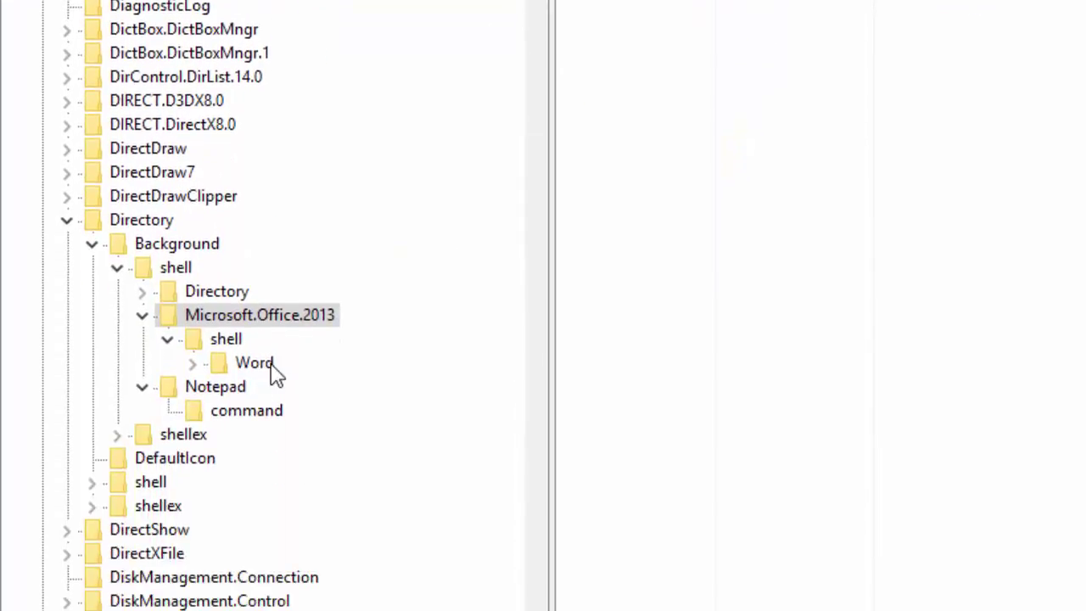
Select the Word key under Microsoft.Office.2013\shell and paste the copied path into the data of its Icon value
{"action": "left_click", "coordinate": [257, 366]}
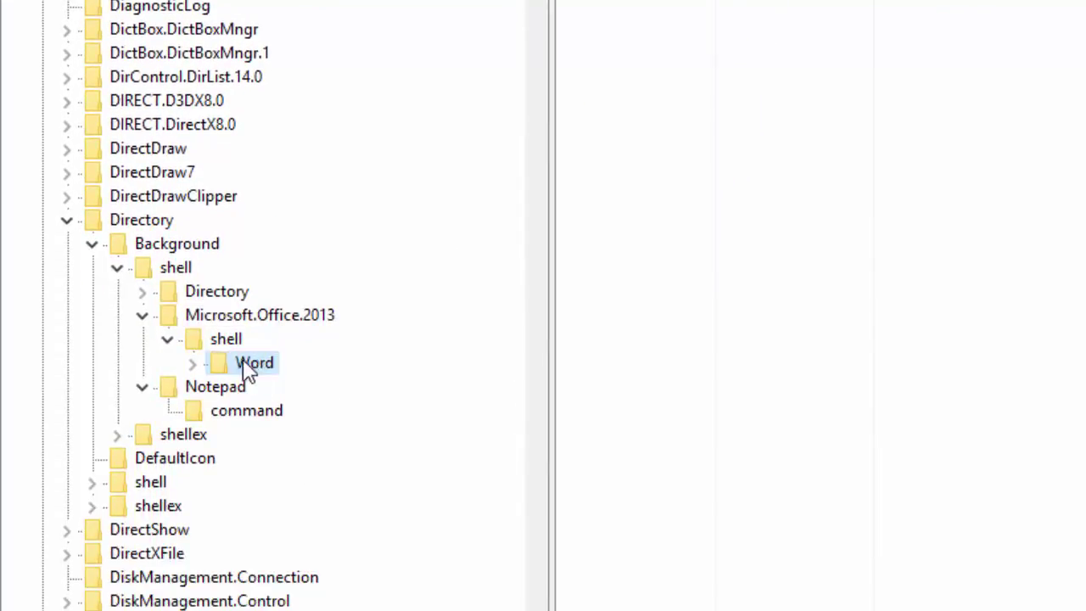
{"action": "double_click", "coordinate": [261, 367]}
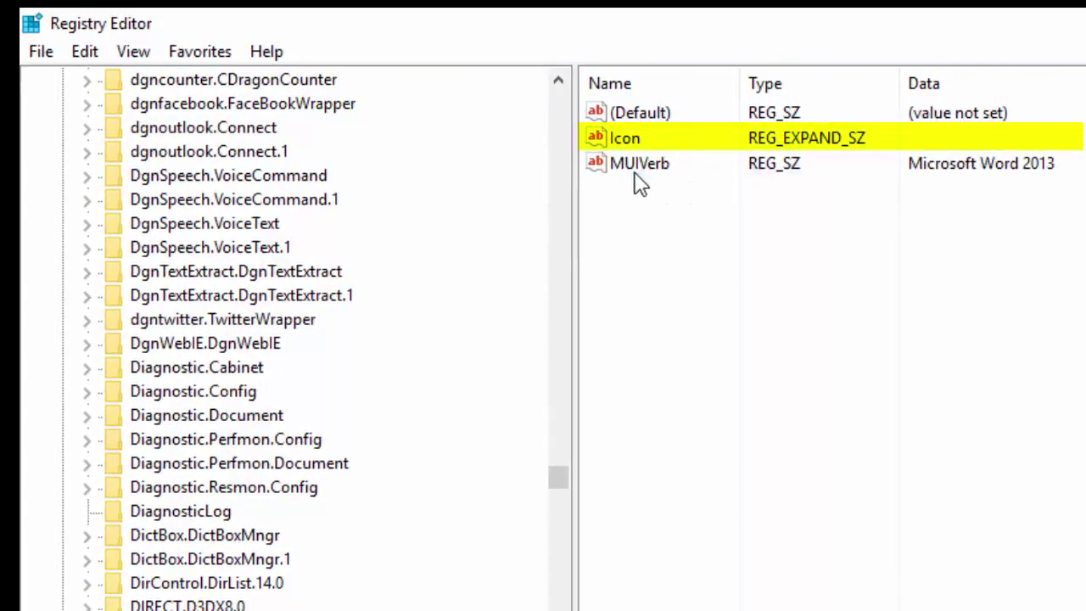
{"action": "left_click", "coordinate": [626, 137]}
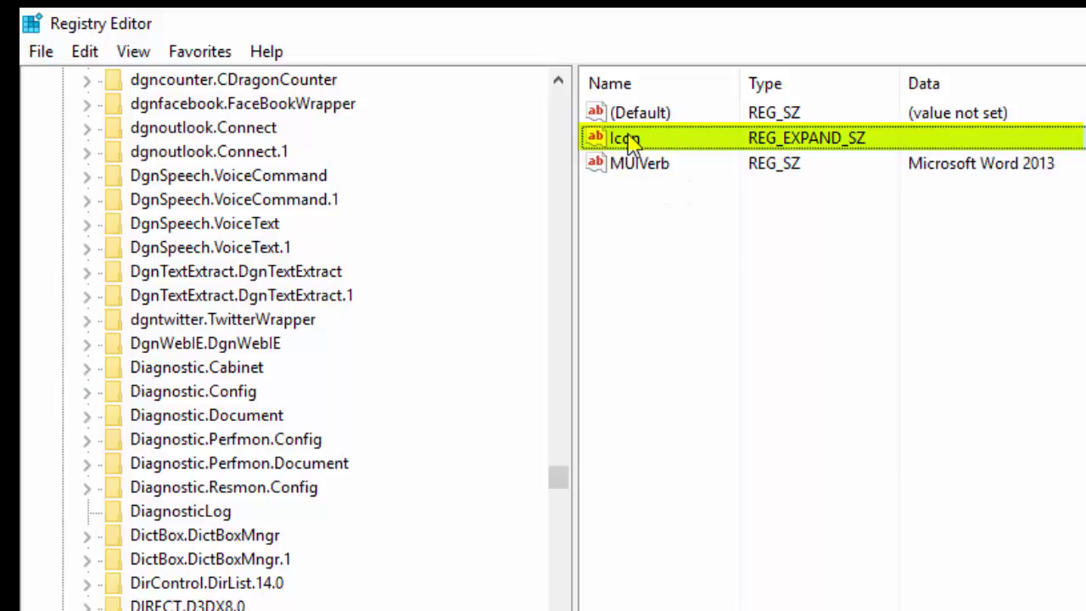
{"action": "double_click", "coordinate": [943, 138]}
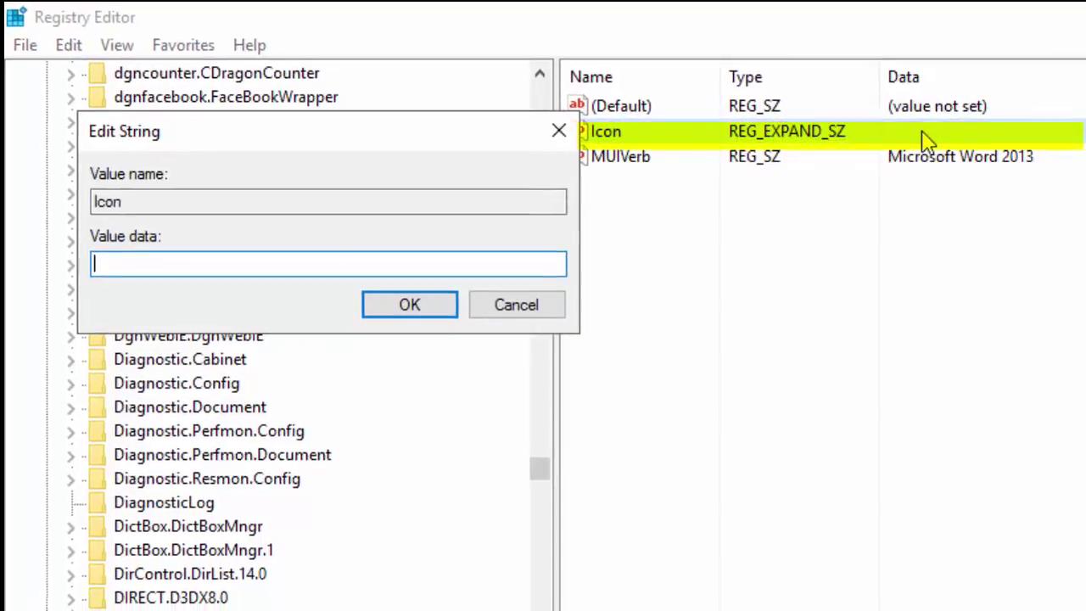
{"action": "right_click", "coordinate": [252, 263]}
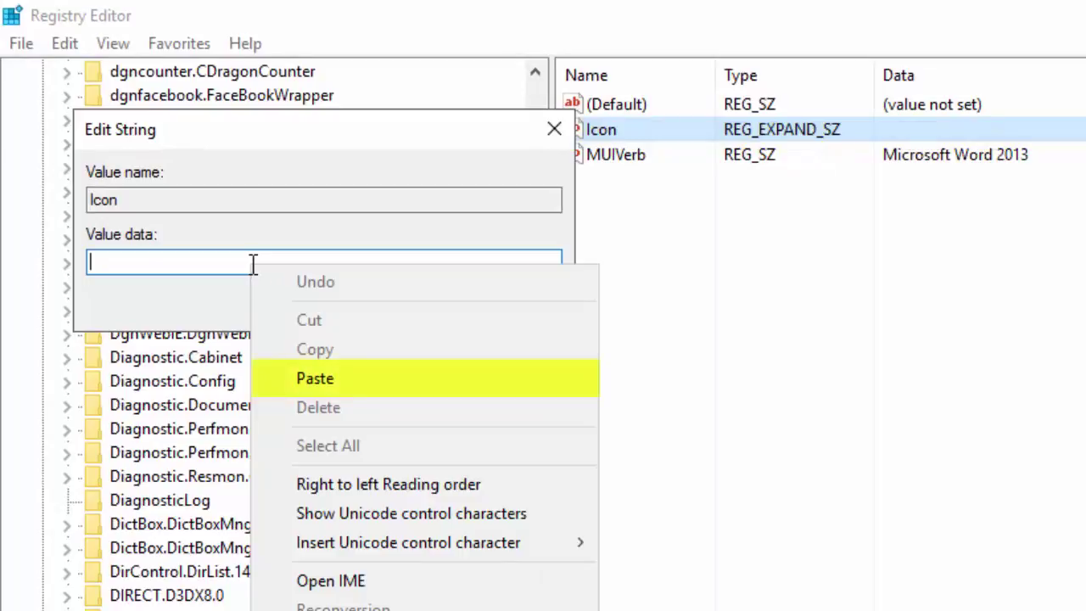
{"action": "left_click", "coordinate": [285, 375]}
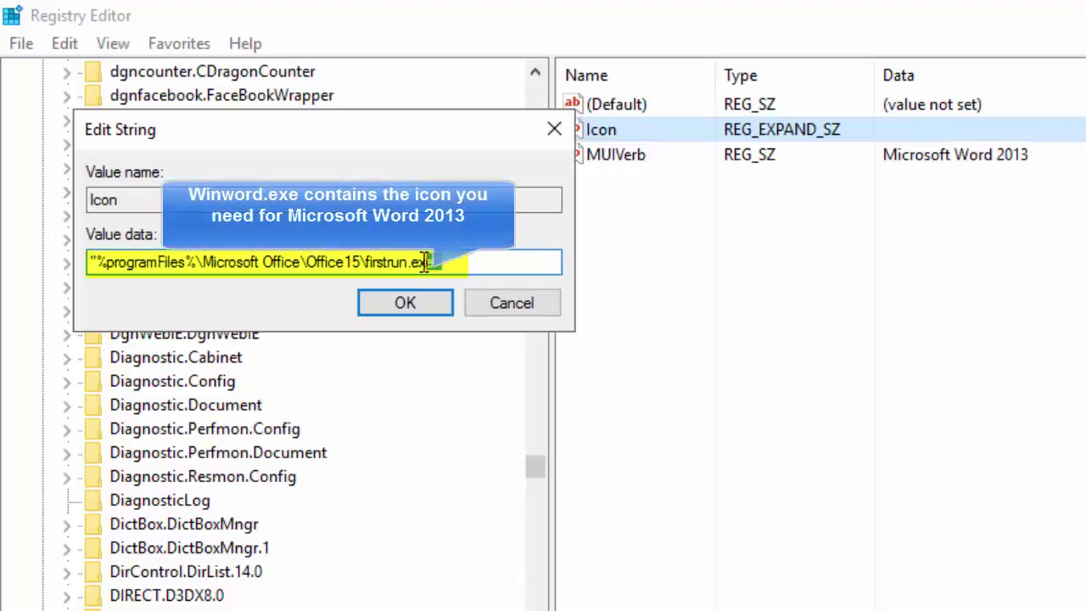
Replace firstrun.exe in the Word key's Icon path with word.exe, keeping the closing quotation mark, and save the value
{"action": "left_click_drag", "start_coordinate": [448, 263], "coordinate": [378, 263]}
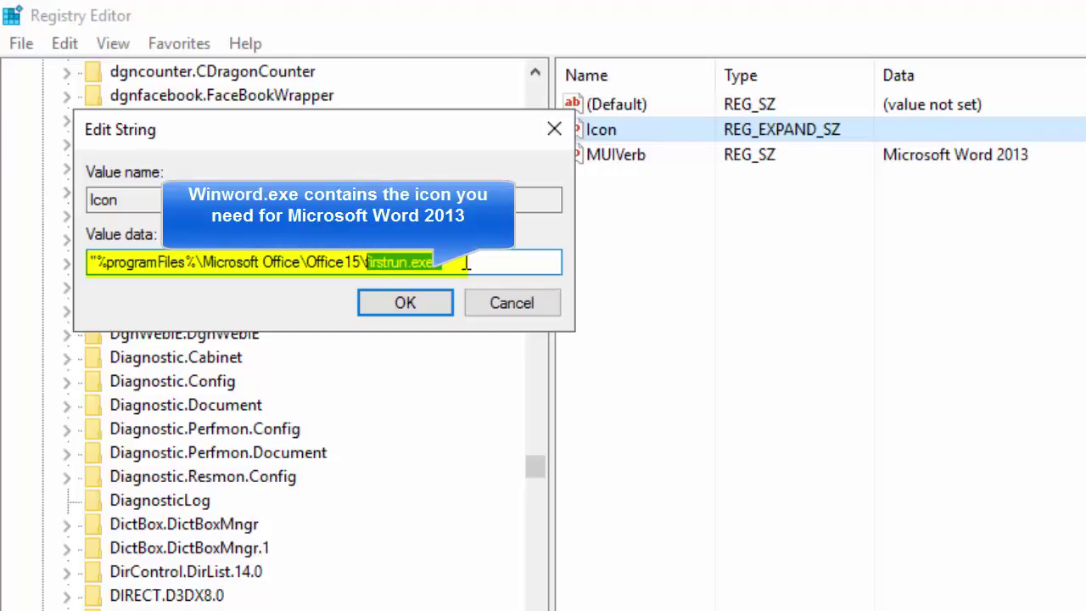
{"action": "type", "text": "word.e"}
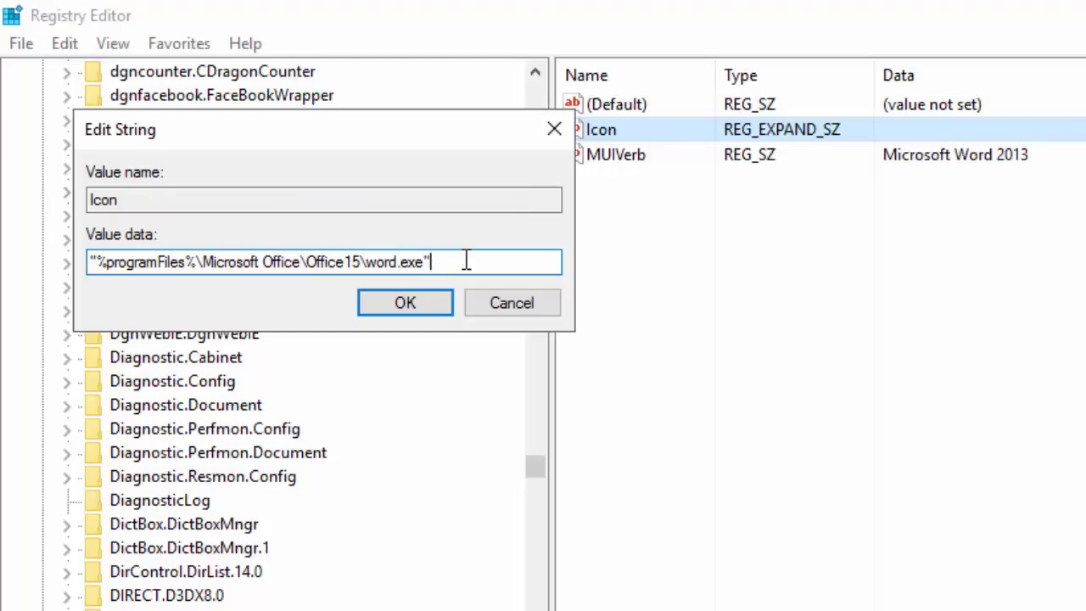
{"action": "left_click", "coordinate": [406, 303]}
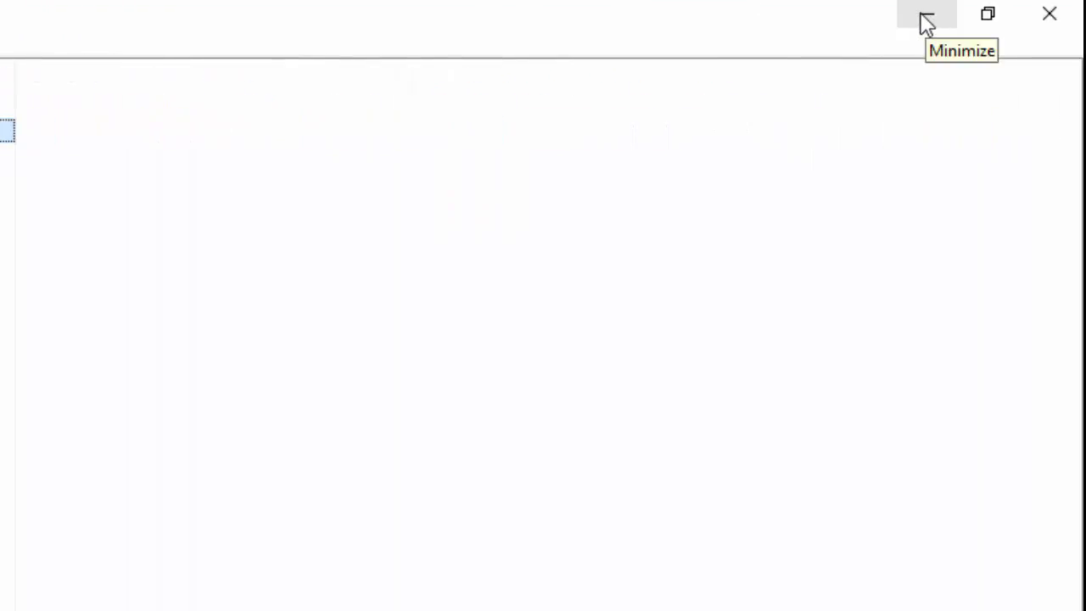
Minimize the Registry Editor and check the Word entry's icon in the desktop context menu's Microsoft Office 2013 submenu
{"action": "left_click", "coordinate": [926, 23]}
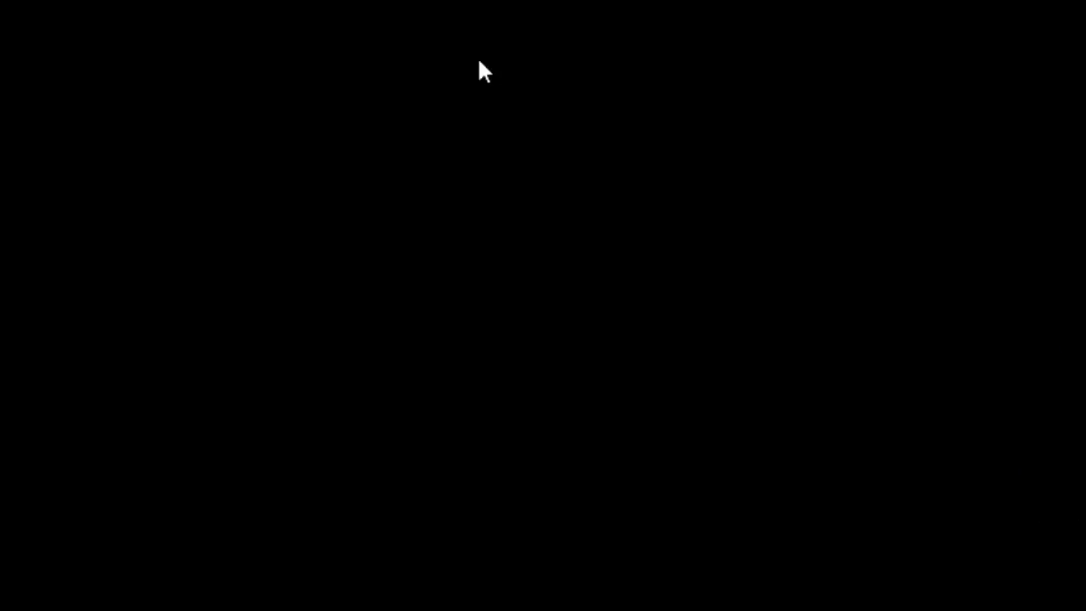
{"action": "right_click", "coordinate": [479, 63]}
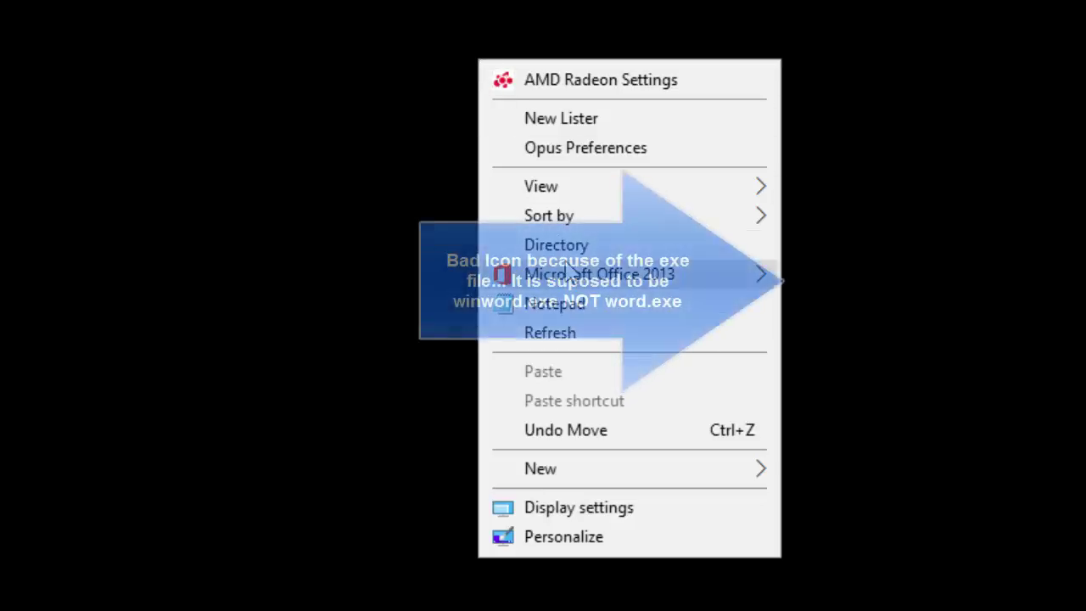
{"action": "mouse_move", "coordinate": [559, 274]}
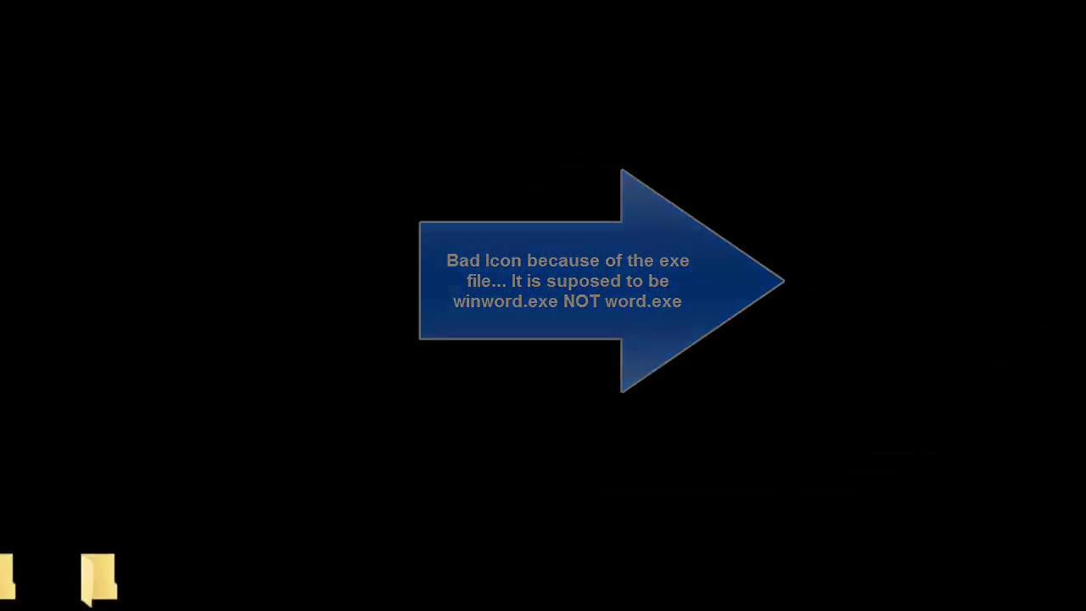
Return to the Registry Editor and open the Word key's Icon value with the cursor in its path for editing
{"action": "left_click", "coordinate": [407, 588]}
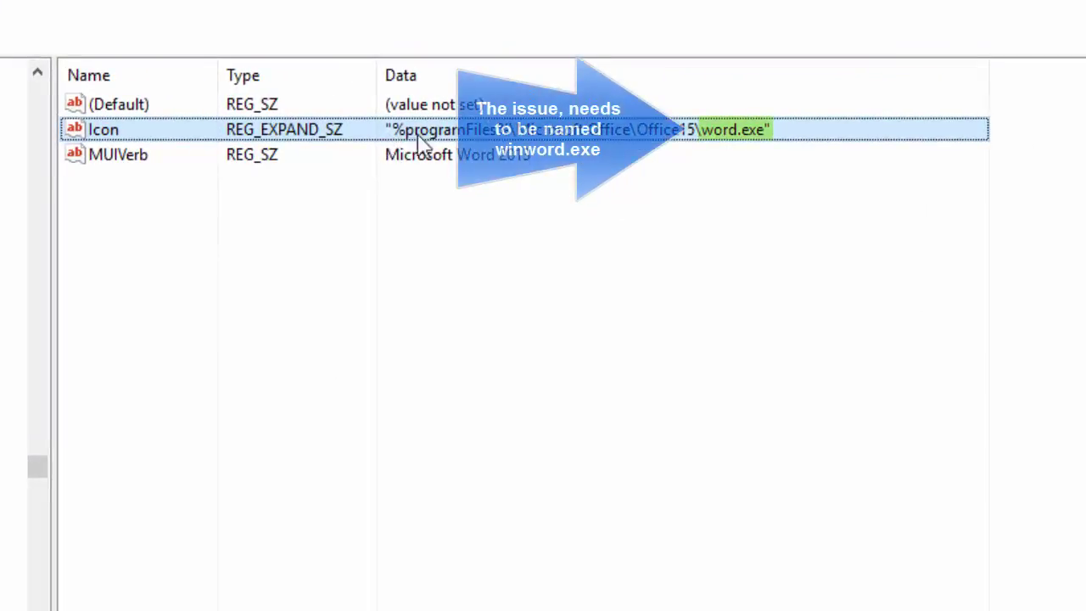
{"action": "double_click", "coordinate": [763, 135]}
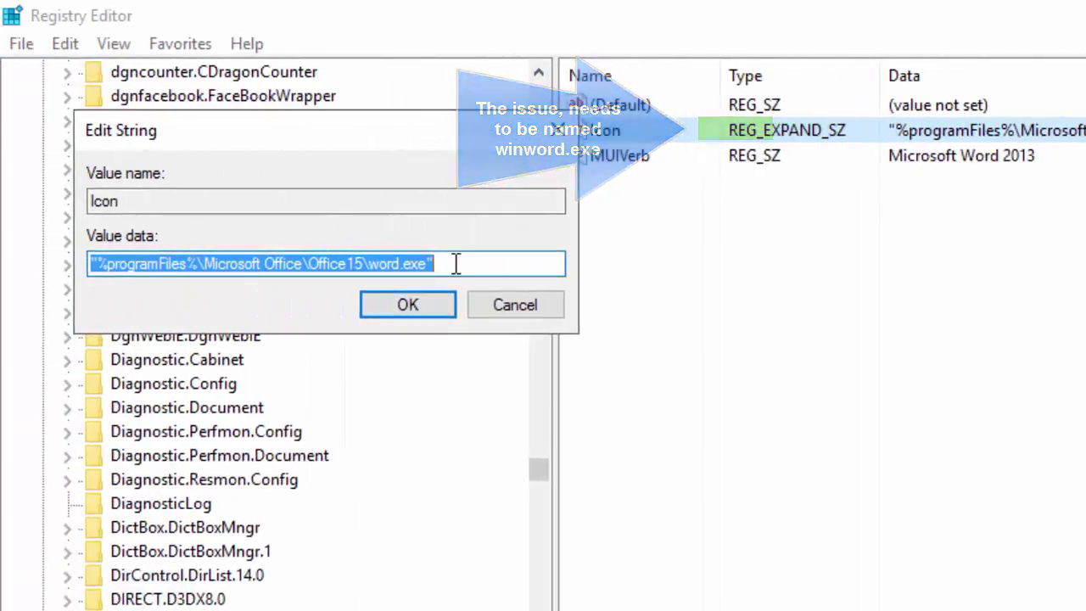
{"action": "left_click", "coordinate": [456, 264]}
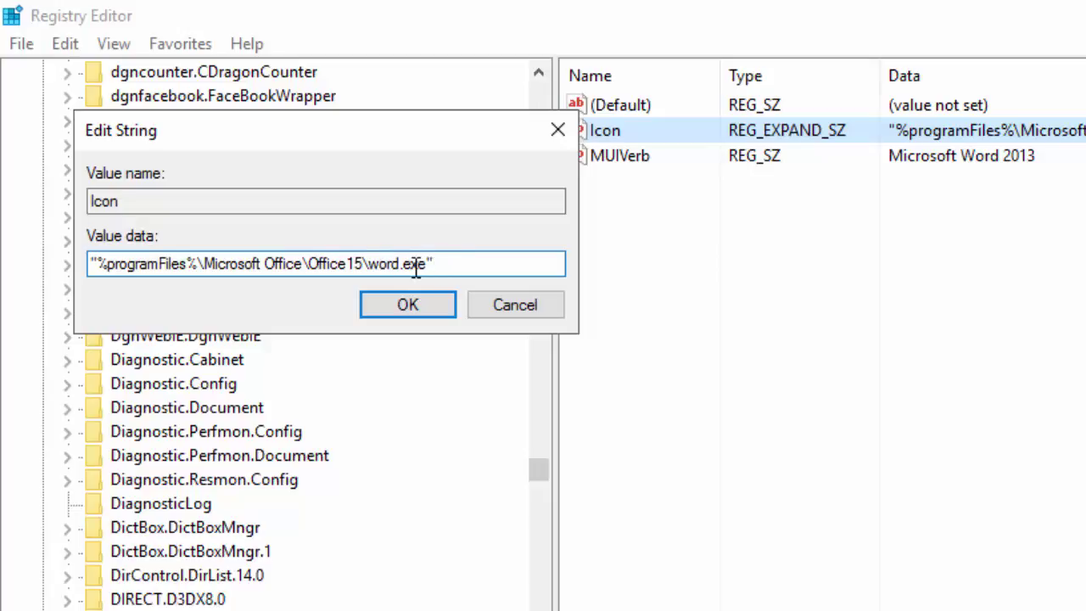
Set the Word key's Icon value data to "%programFiles%\Microsoft Office\Office15\winword.exe" and save it
{"action": "type", "text": "win"}
{"action": "left_click_drag", "start_coordinate": [106, 265], "coordinate": [355, 264]}
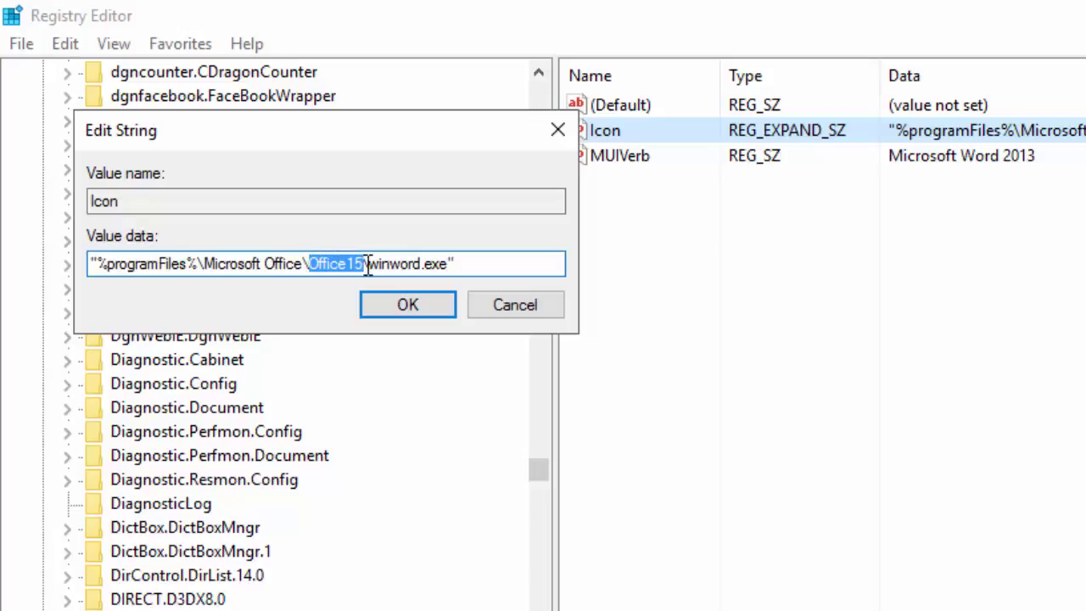
{"action": "left_click", "coordinate": [367, 264]}
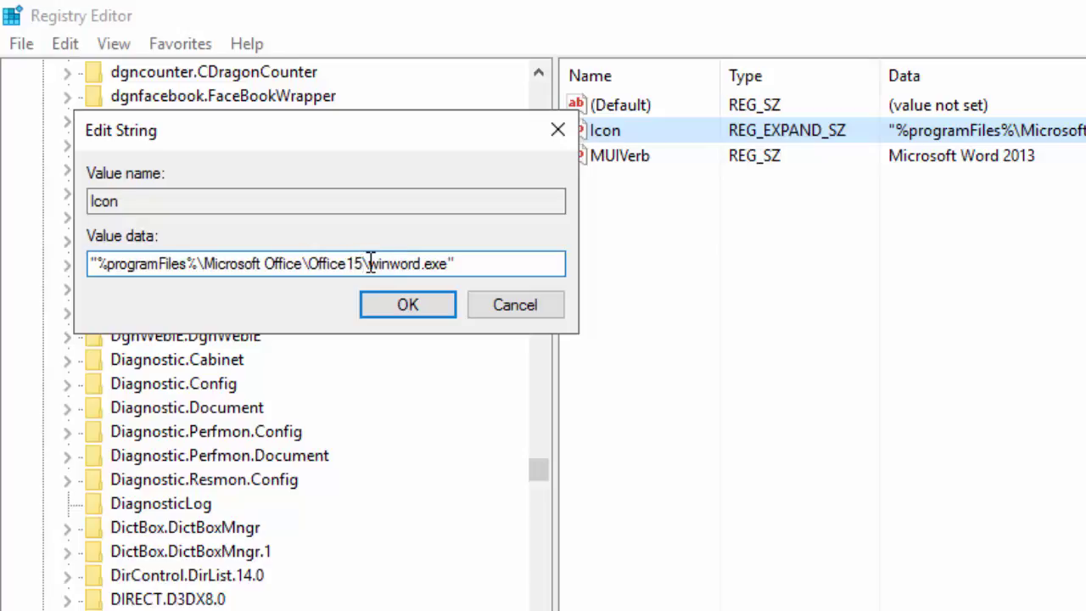
{"action": "left_click_drag", "start_coordinate": [370, 263], "coordinate": [470, 266]}
{"action": "left_click", "coordinate": [479, 265]}
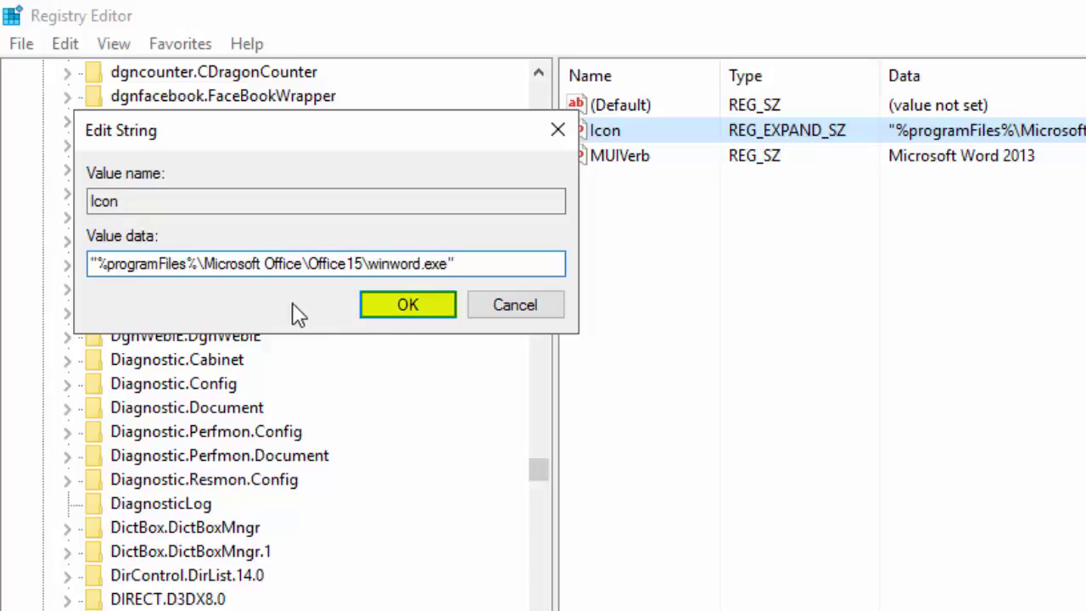
{"action": "left_click", "coordinate": [411, 307]}
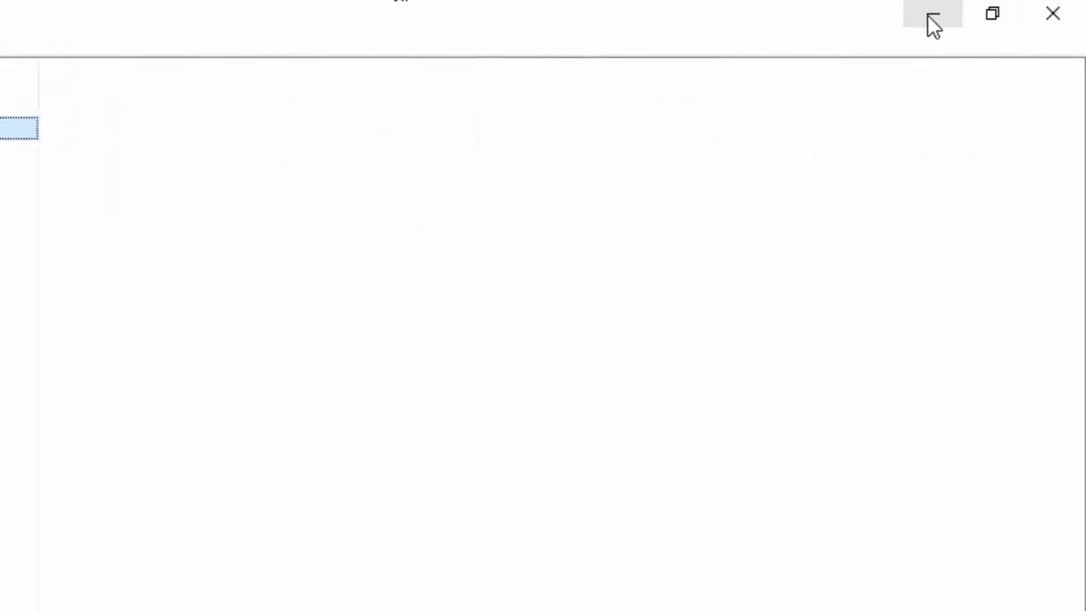
Minimize the Registry Editor and check the Microsoft Word 2013 entry in the desktop context menu's Microsoft Office 2013 submenu
{"action": "left_click", "coordinate": [933, 26]}
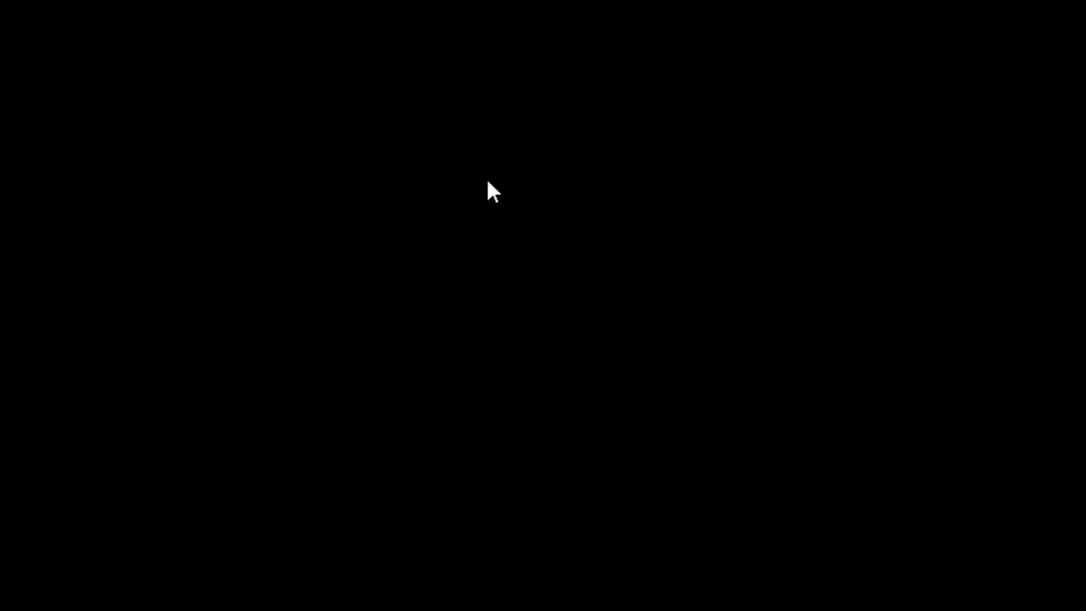
{"action": "right_click", "coordinate": [495, 178]}
{"action": "mouse_move", "coordinate": [572, 392]}
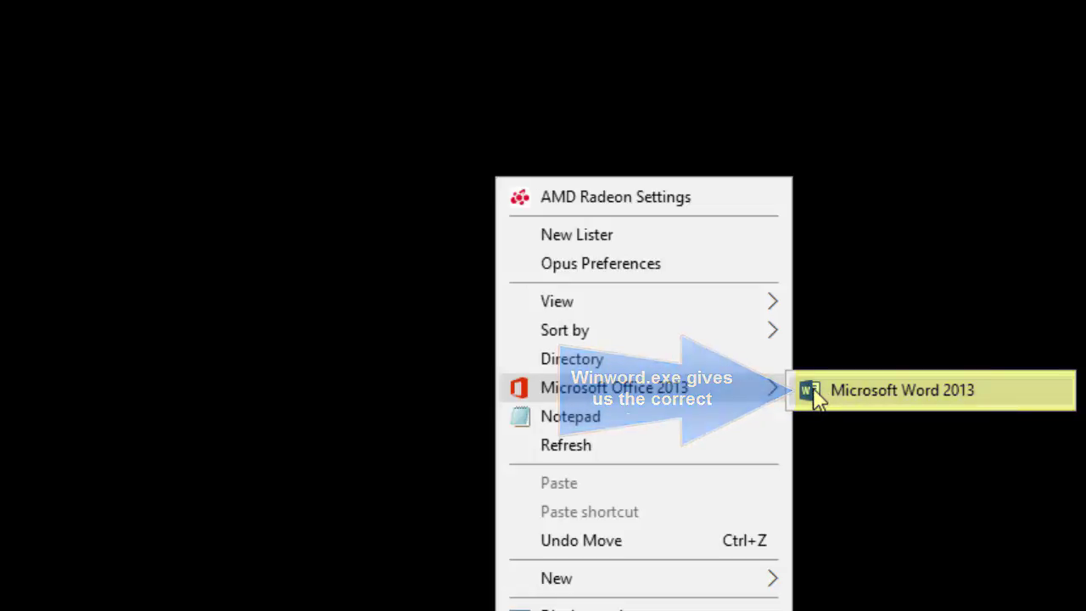
{"action": "left_click", "coordinate": [914, 399]}
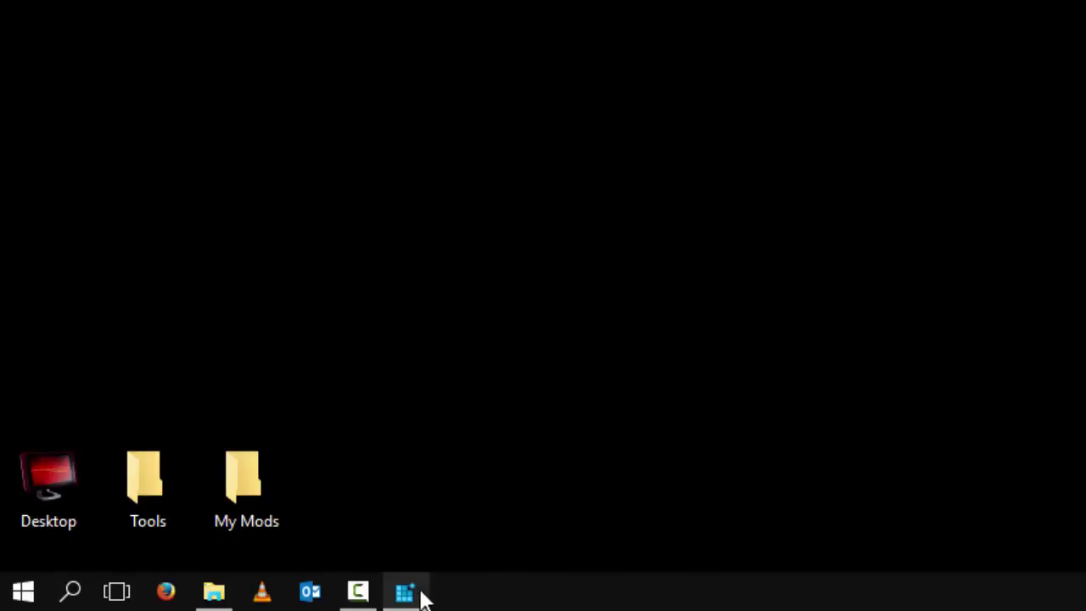
Switch back to the Registry Editor and copy the value data of the Word key's Icon string
{"action": "mouse_move", "coordinate": [421, 598]}
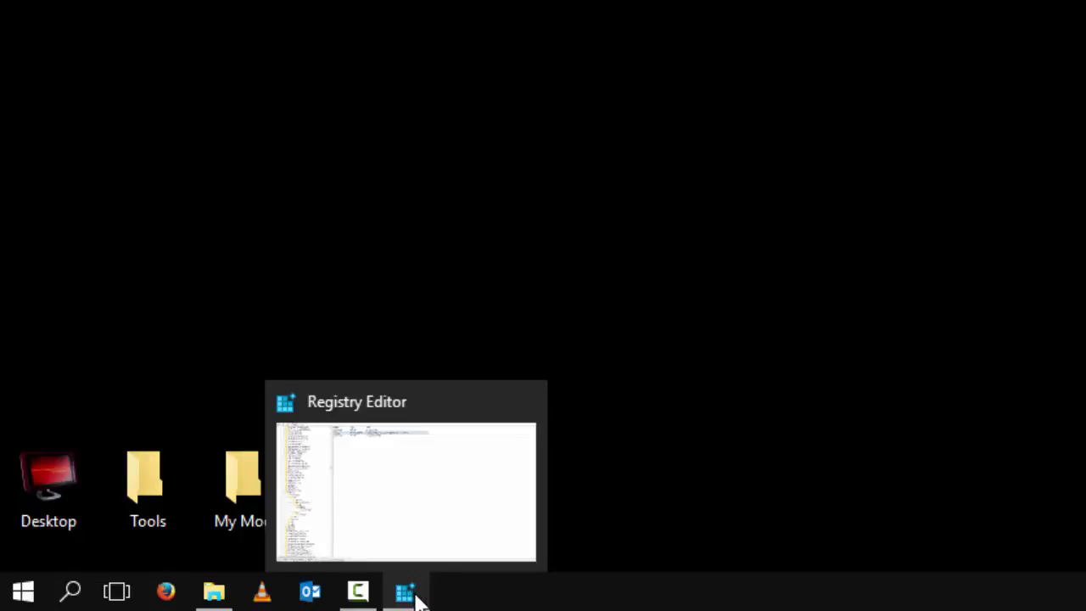
{"action": "left_click", "coordinate": [417, 596]}
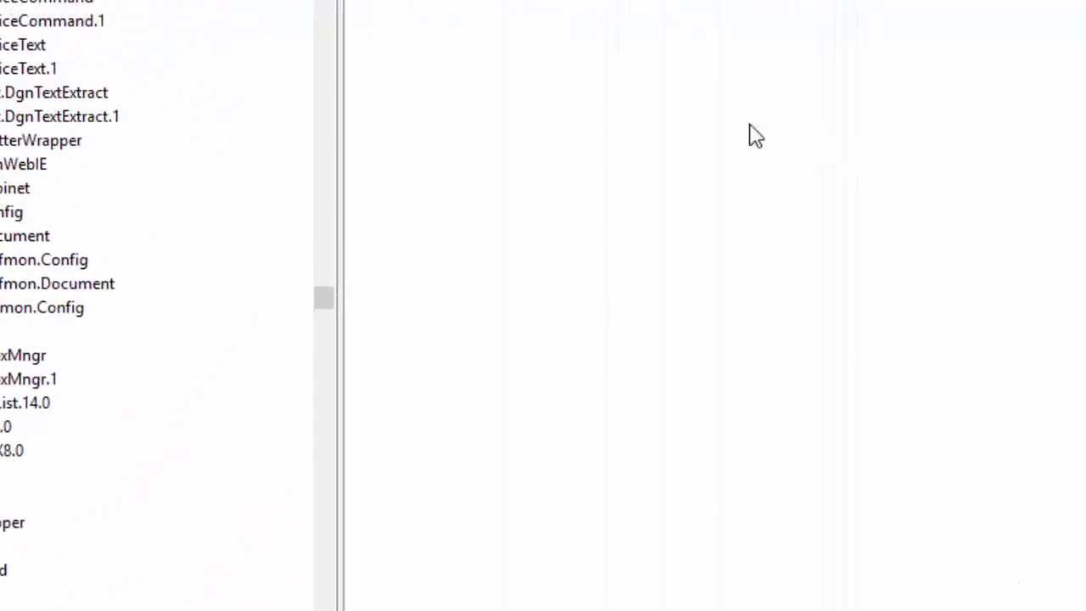
{"action": "double_click", "coordinate": [778, 139]}
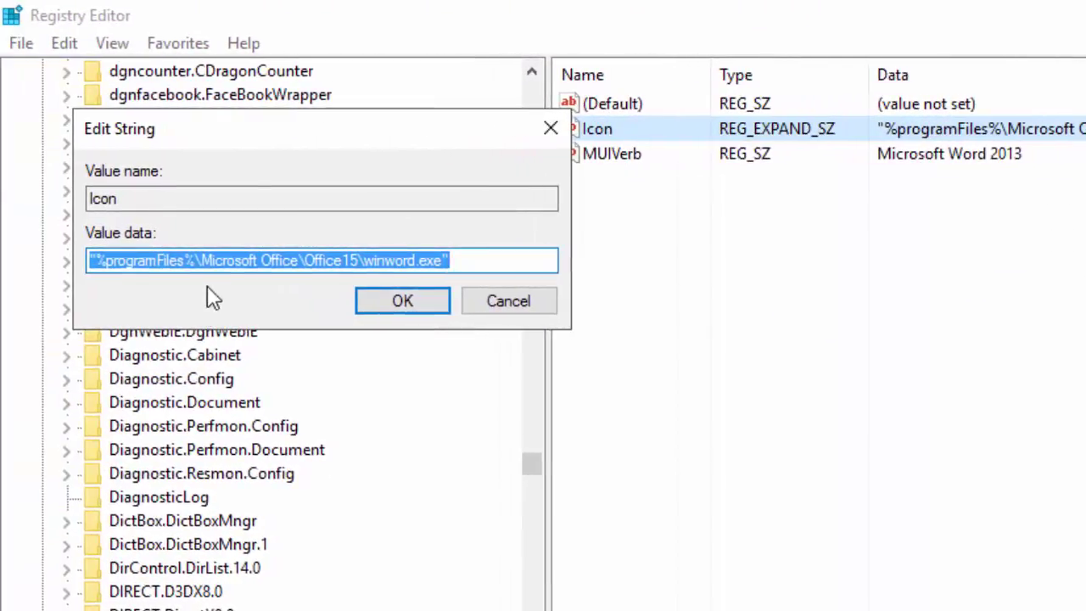
{"action": "right_click", "coordinate": [411, 260]}
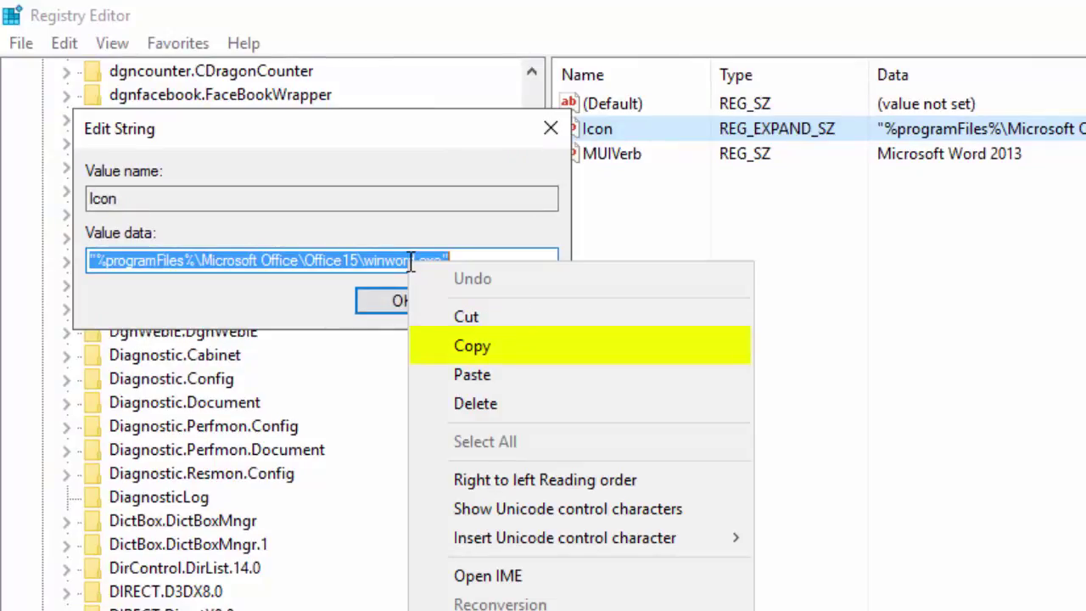
{"action": "left_click", "coordinate": [481, 347]}
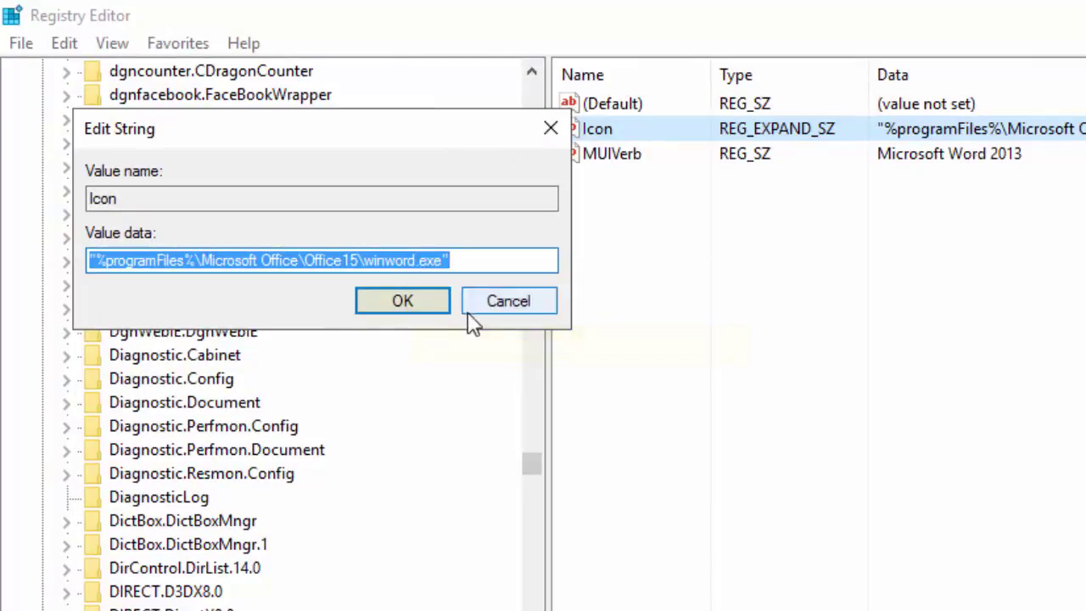
{"action": "left_click", "coordinate": [415, 310]}
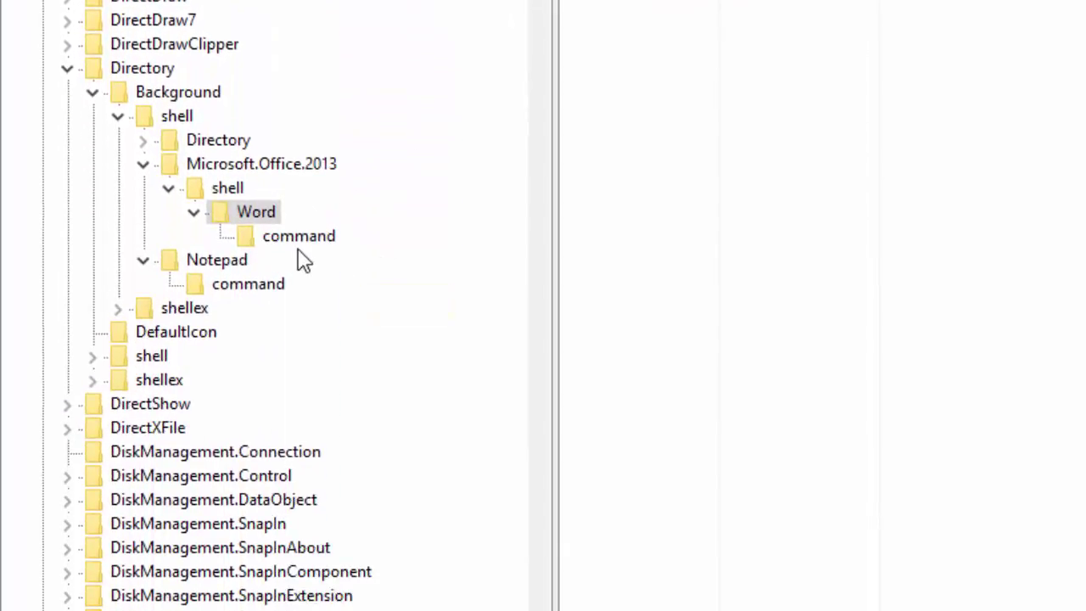
Paste the copied path "%programFiles%\Microsoft Office\Office15\winword.exe" into the (Default) value of Word's command key and save it
{"action": "left_click", "coordinate": [302, 244]}
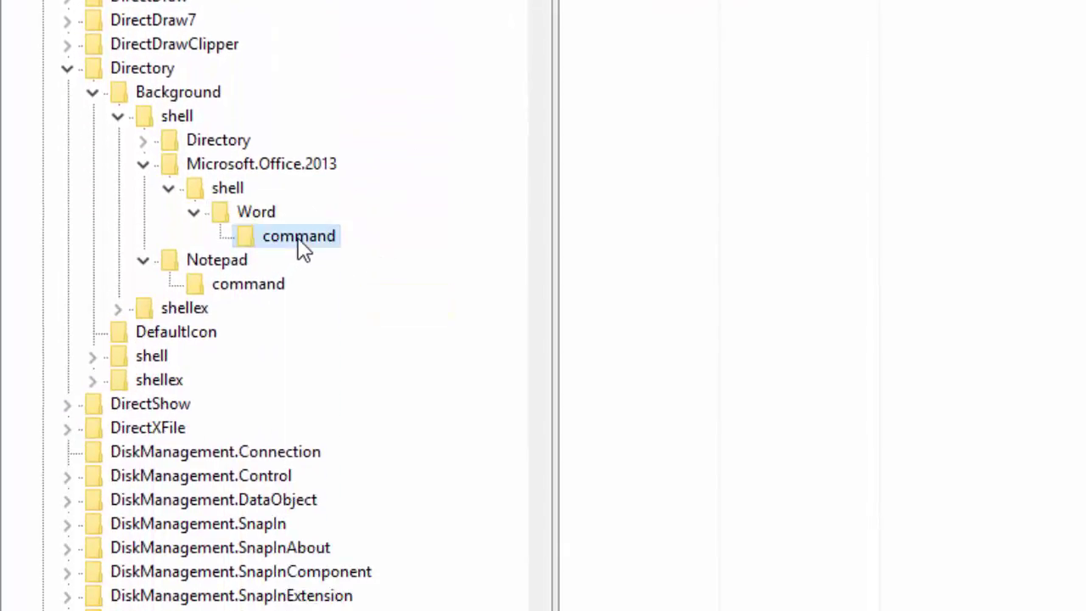
{"action": "left_click", "coordinate": [254, 167]}
{"action": "left_click", "coordinate": [226, 187]}
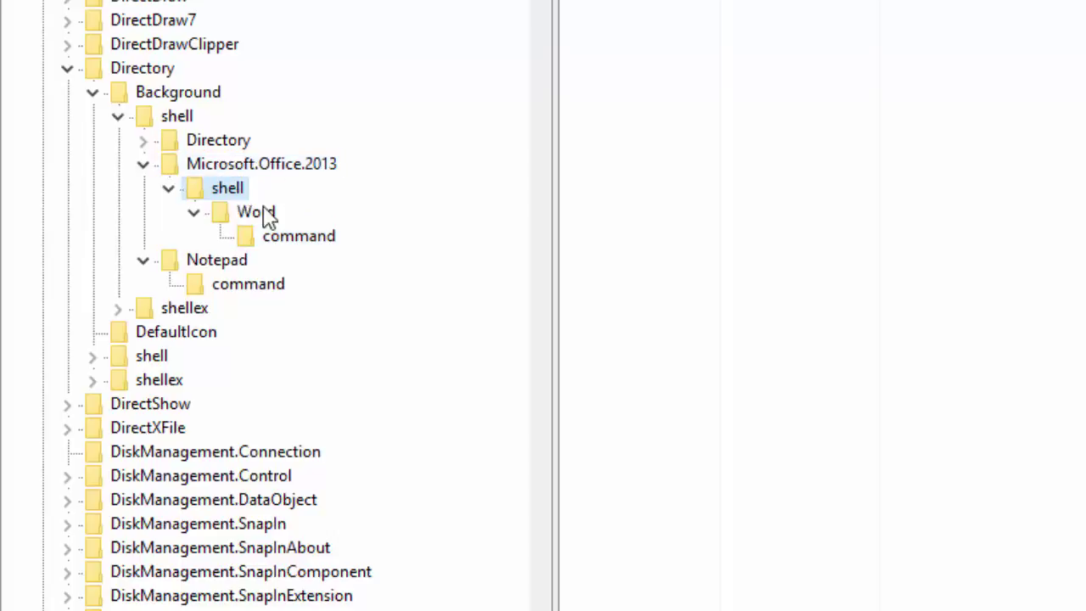
{"action": "left_click", "coordinate": [257, 213]}
{"action": "left_click", "coordinate": [321, 245]}
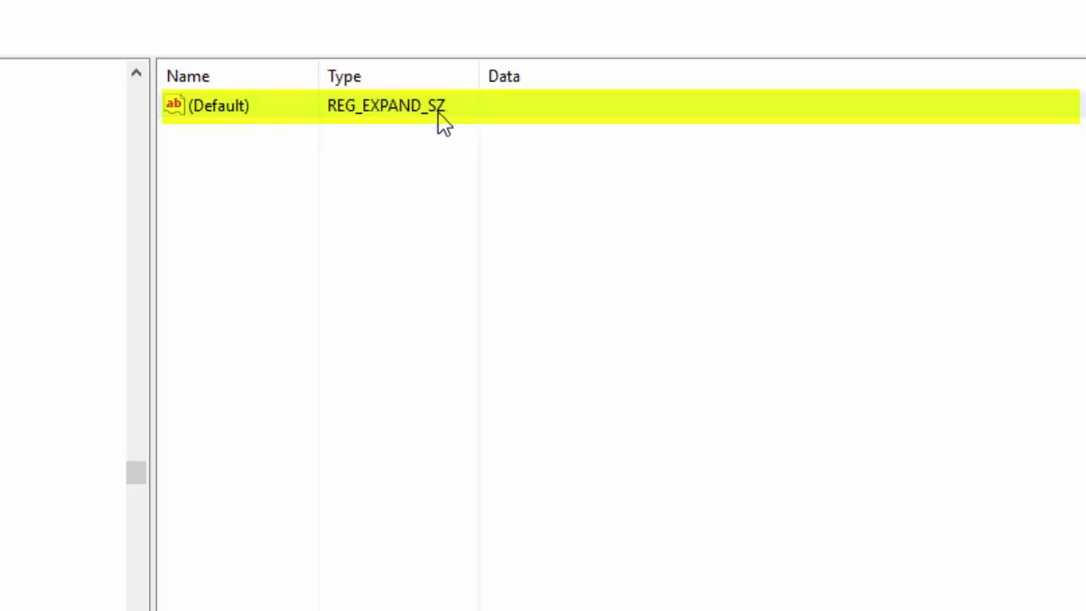
{"action": "double_click", "coordinate": [568, 114]}
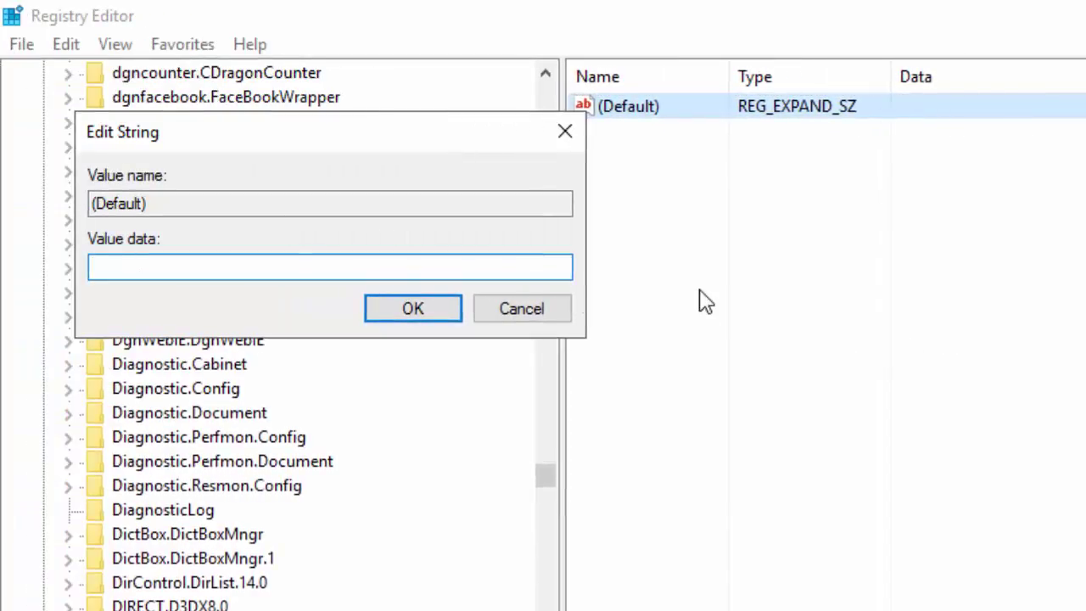
{"action": "right_click", "coordinate": [141, 267]}
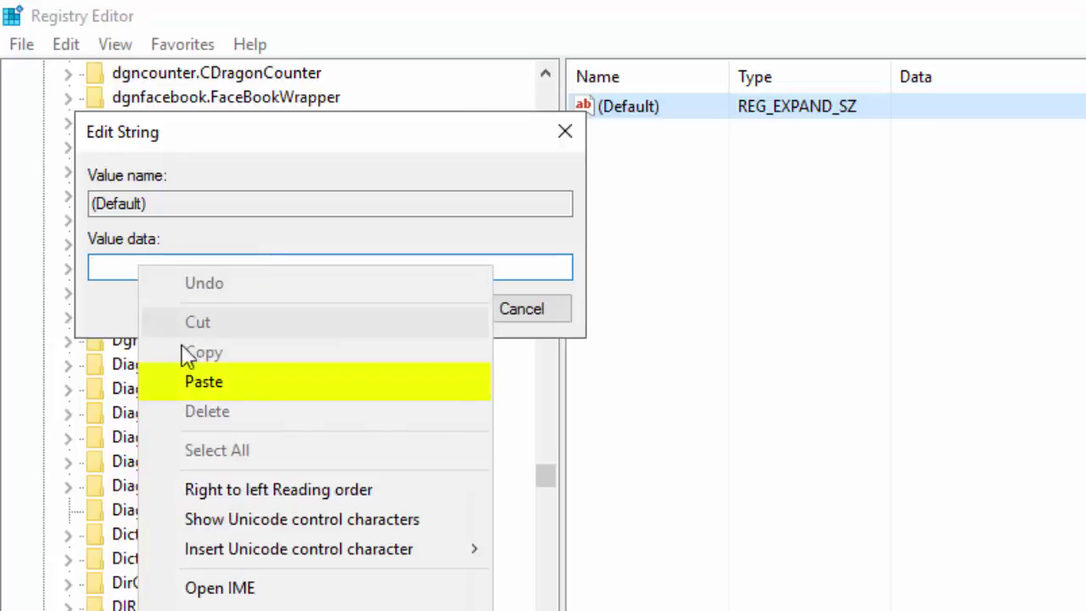
{"action": "left_click", "coordinate": [206, 383]}
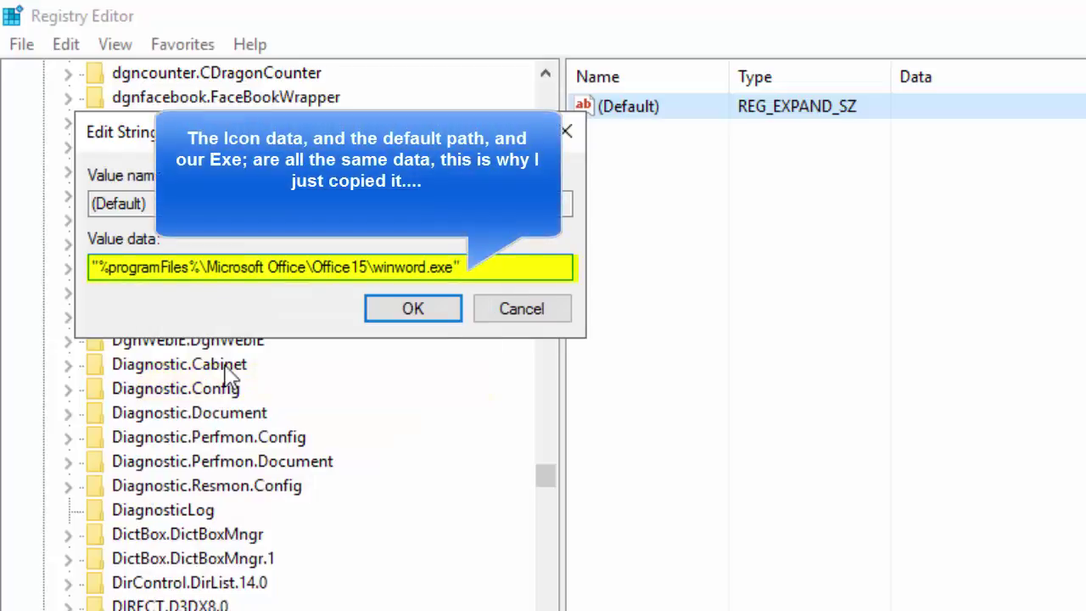
{"action": "left_click_drag", "start_coordinate": [462, 267], "coordinate": [104, 270]}
{"action": "left_click", "coordinate": [106, 270]}
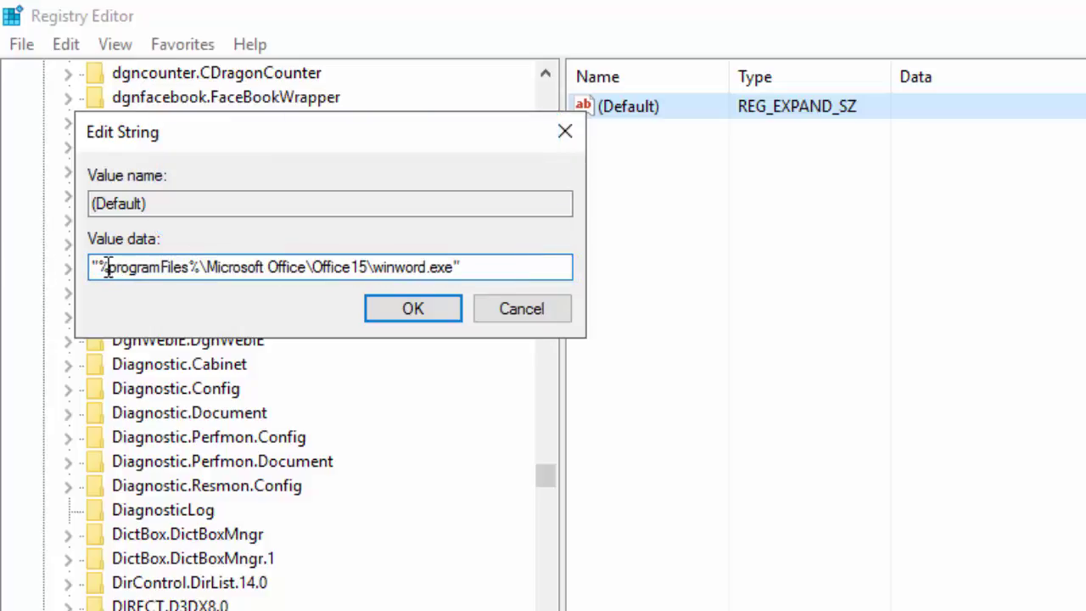
{"action": "left_click_drag", "start_coordinate": [189, 266], "coordinate": [202, 266]}
{"action": "left_click_drag", "start_coordinate": [207, 266], "coordinate": [480, 271]}
{"action": "left_click", "coordinate": [378, 266]}
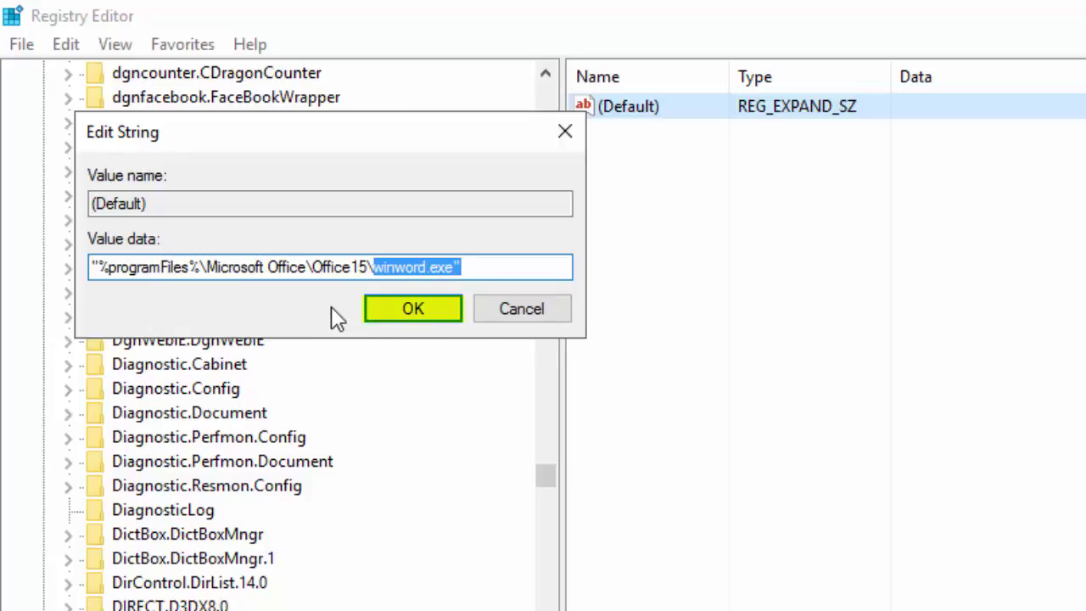
{"action": "left_click", "coordinate": [412, 314]}
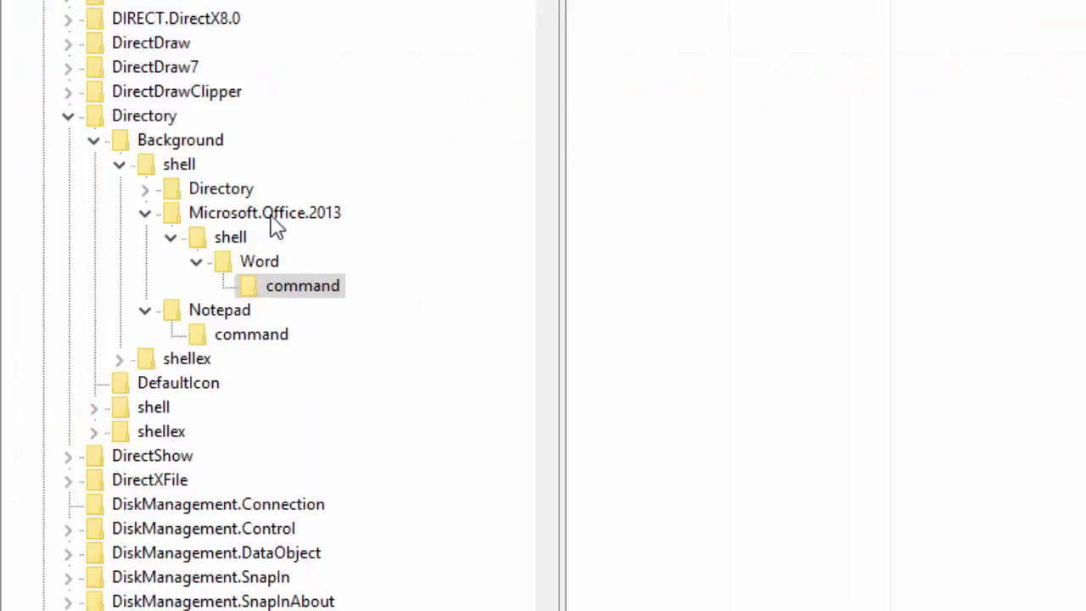
Review the key path from Directory\Background\shell to Microsoft.Office.2013 and that key's Icon, MUIVerb and SubCommands values
{"action": "left_click", "coordinate": [272, 217]}
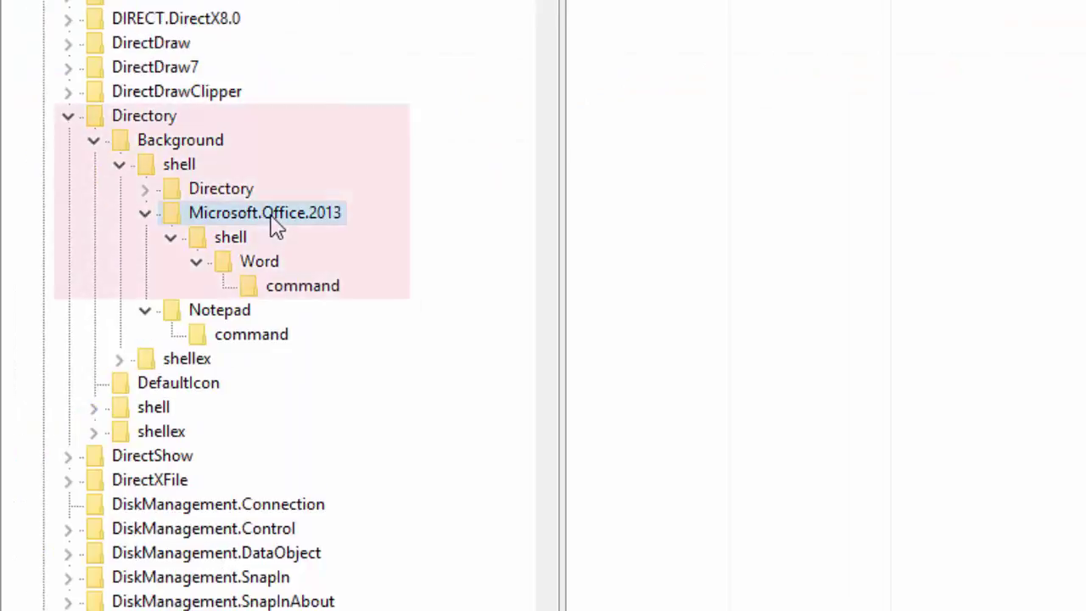
{"action": "left_click", "coordinate": [143, 120]}
{"action": "left_click", "coordinate": [208, 142]}
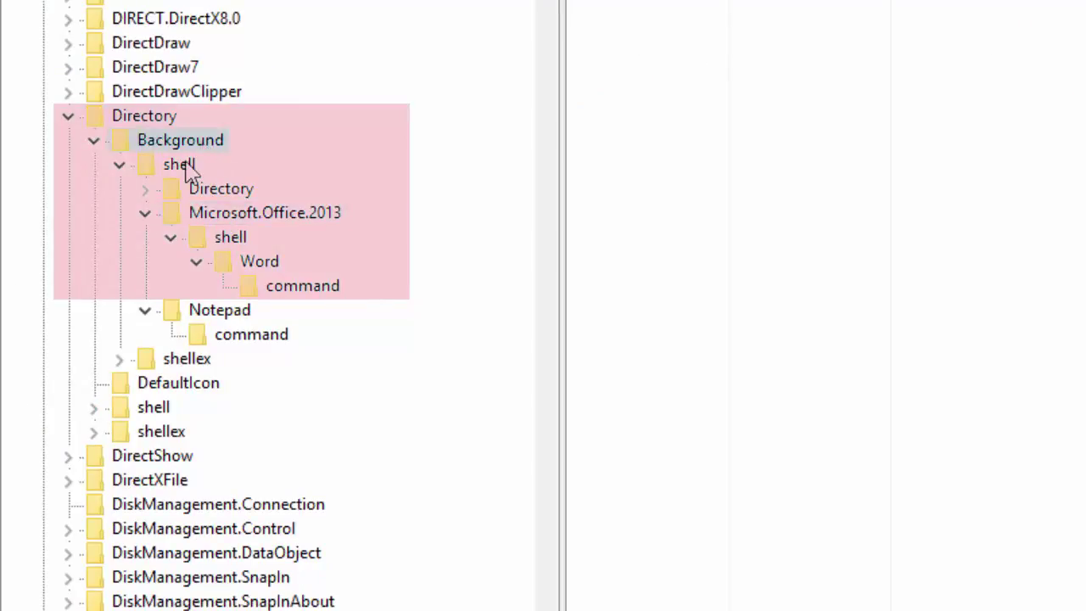
{"action": "left_click", "coordinate": [183, 164]}
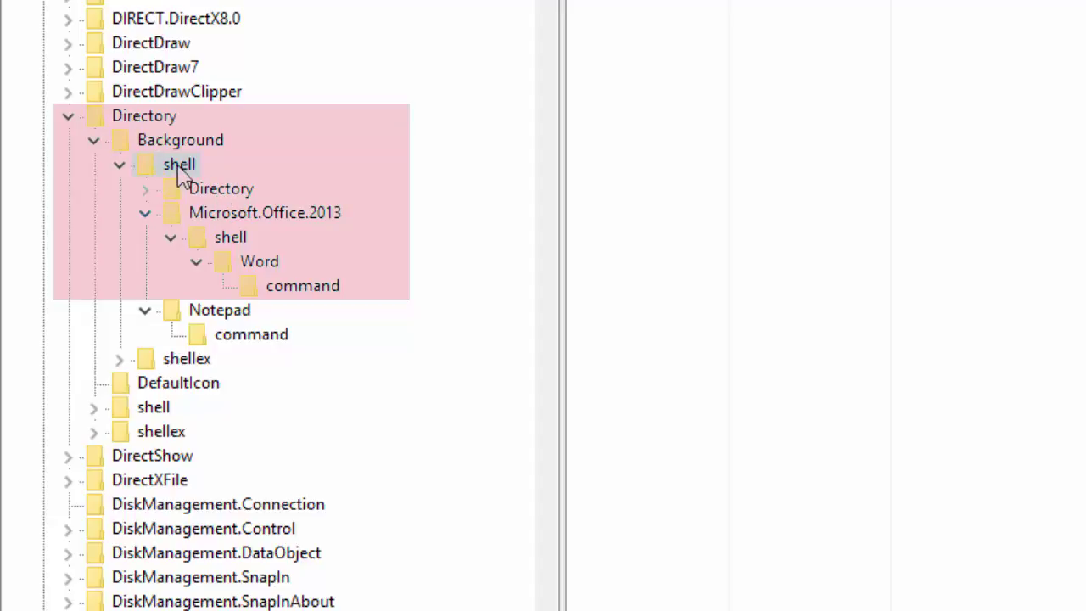
{"action": "left_click", "coordinate": [271, 216]}
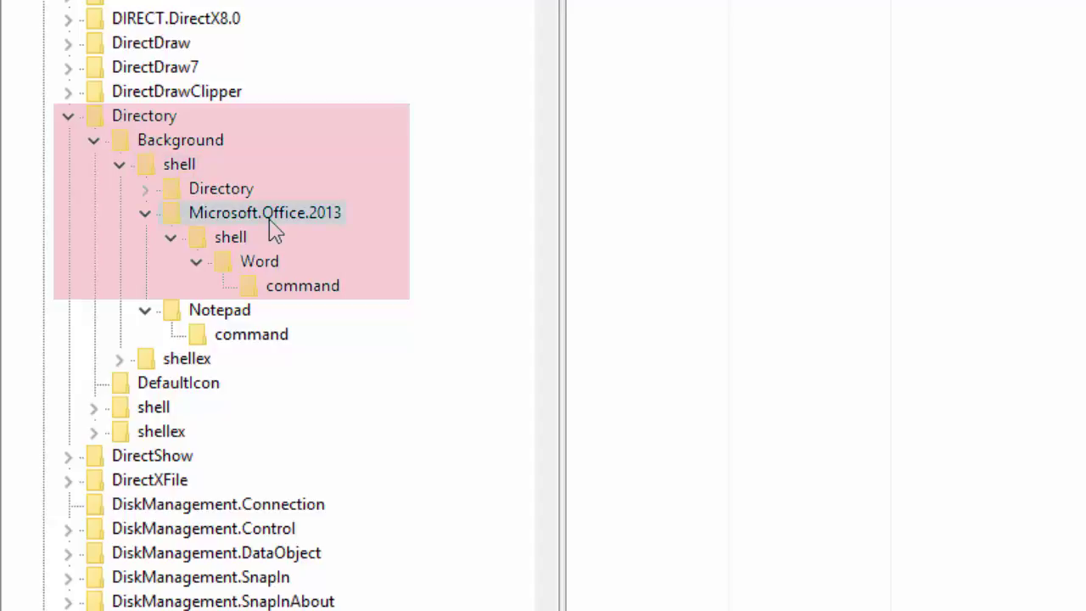
{"action": "left_click", "coordinate": [389, 134]}
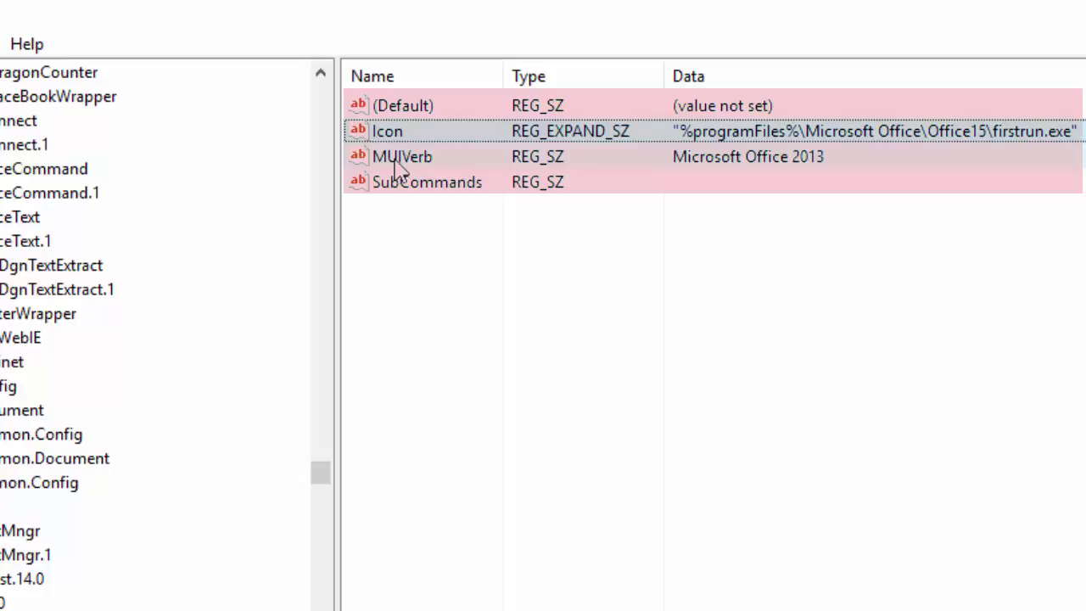
{"action": "left_click", "coordinate": [750, 167]}
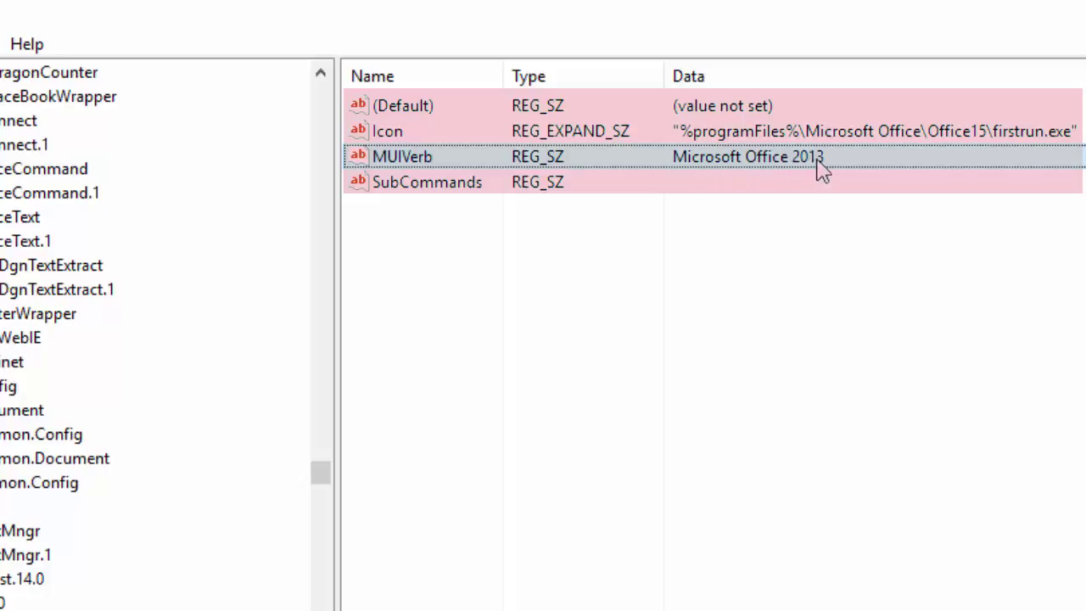
{"action": "left_click", "coordinate": [414, 187]}
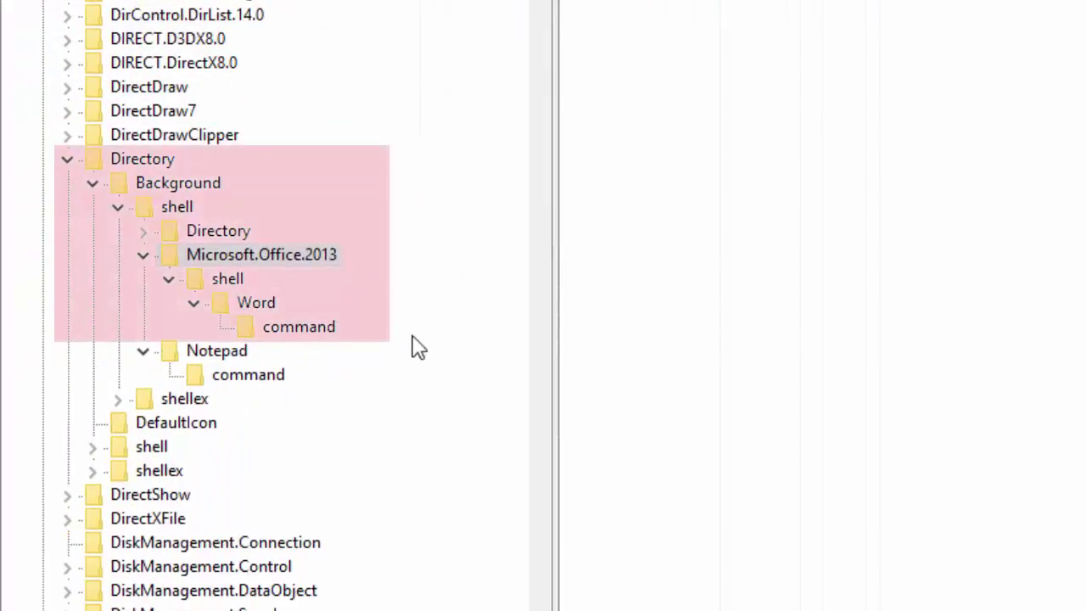
Review the Word key's Icon and MUIVerb values and the (Default) value of its command key
{"action": "left_click", "coordinate": [265, 310]}
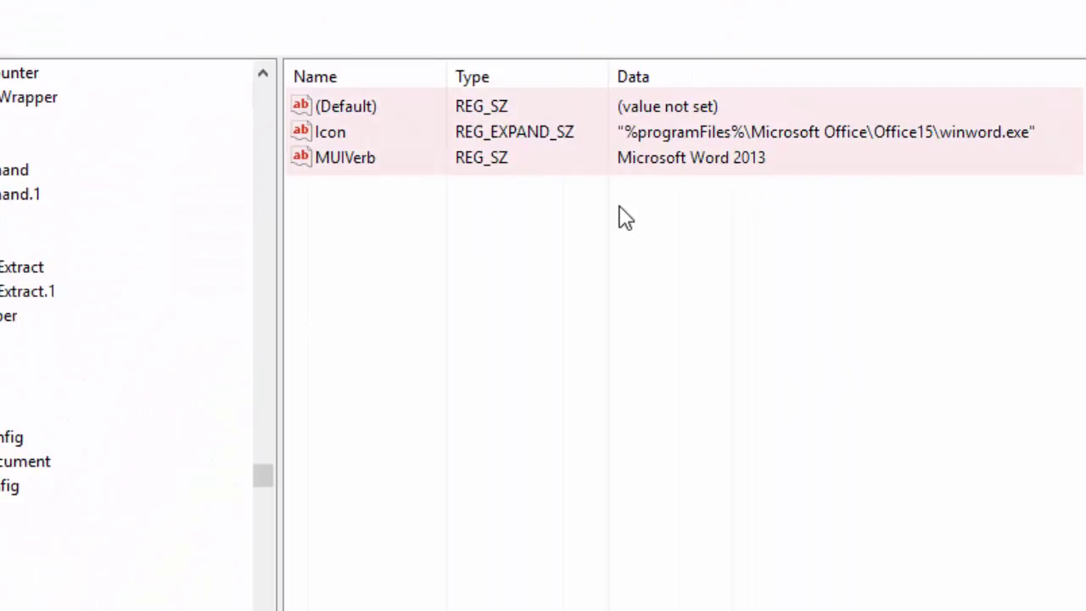
{"action": "left_click", "coordinate": [339, 138]}
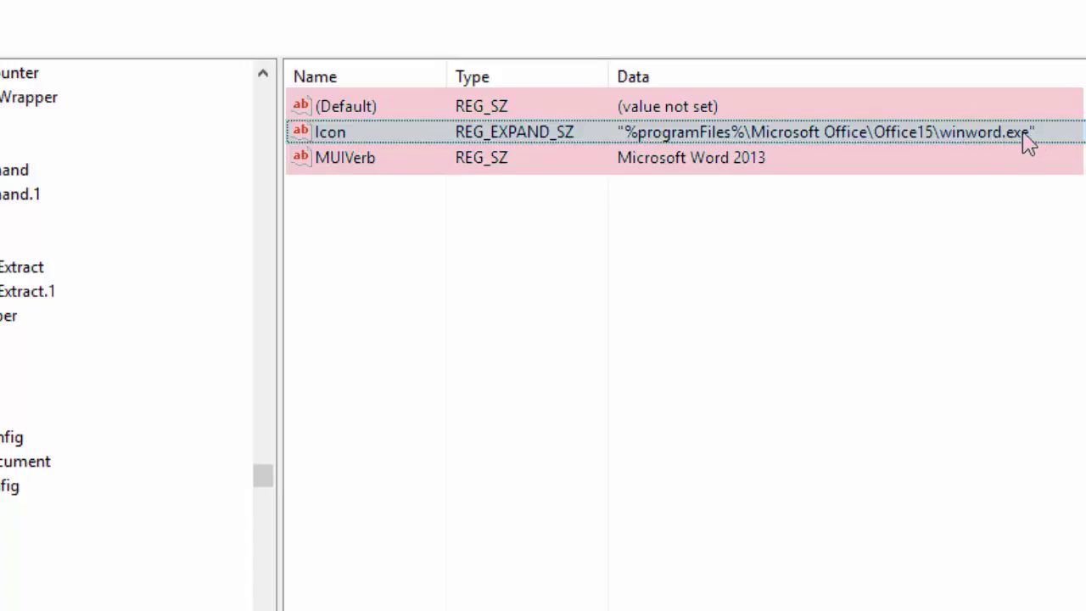
{"action": "left_click", "coordinate": [624, 162]}
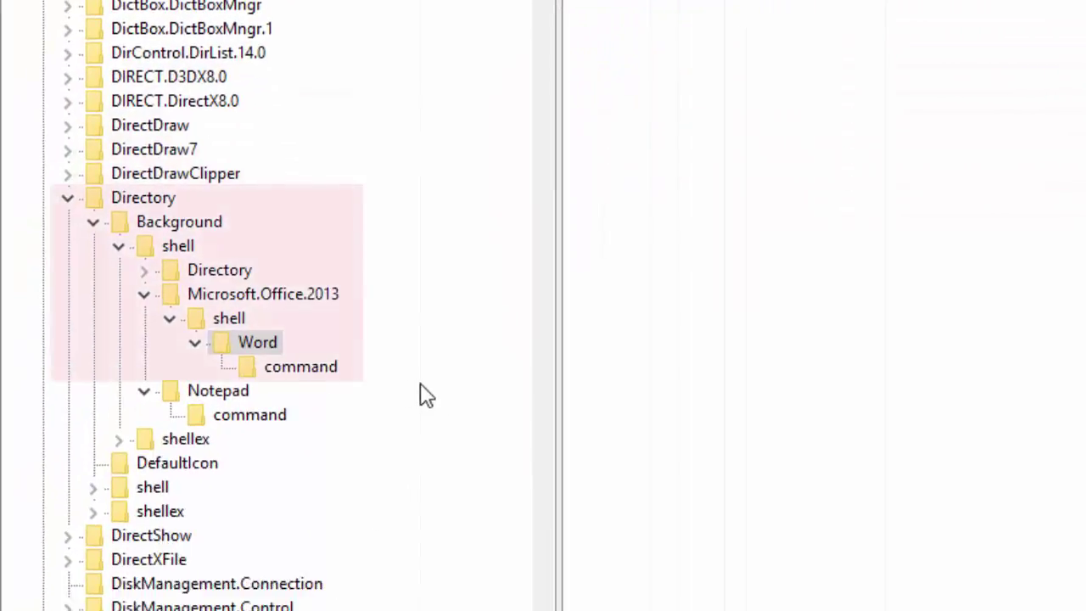
{"action": "left_click", "coordinate": [302, 369]}
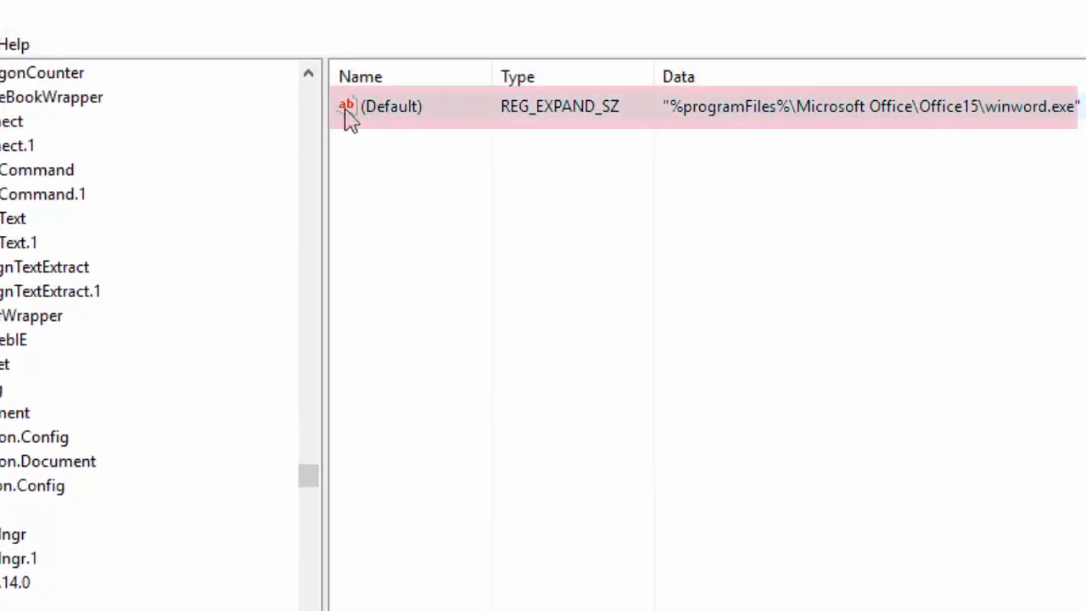
{"action": "left_click", "coordinate": [399, 111]}
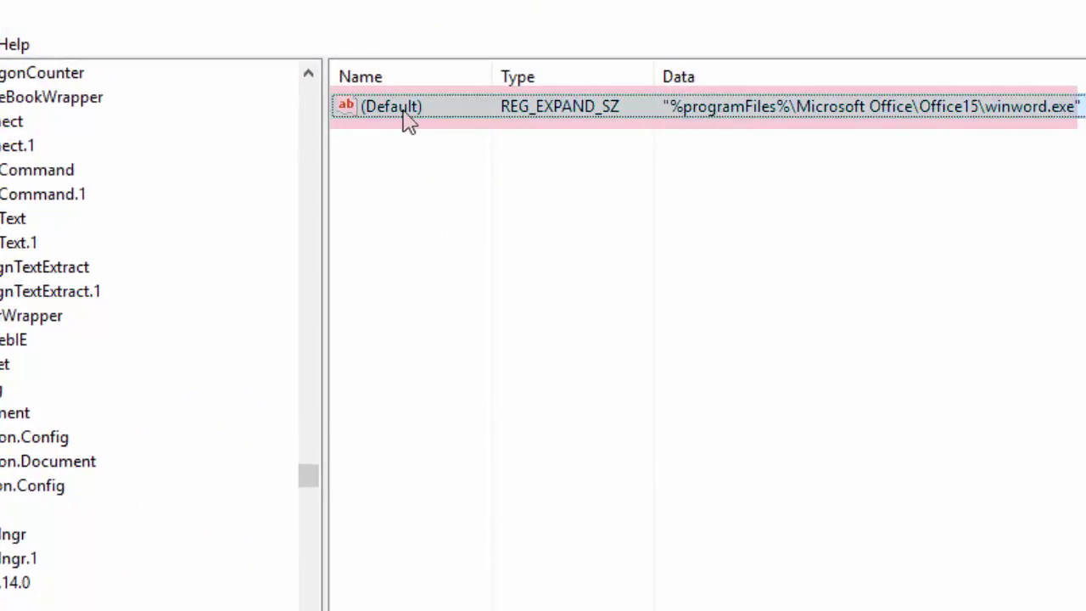
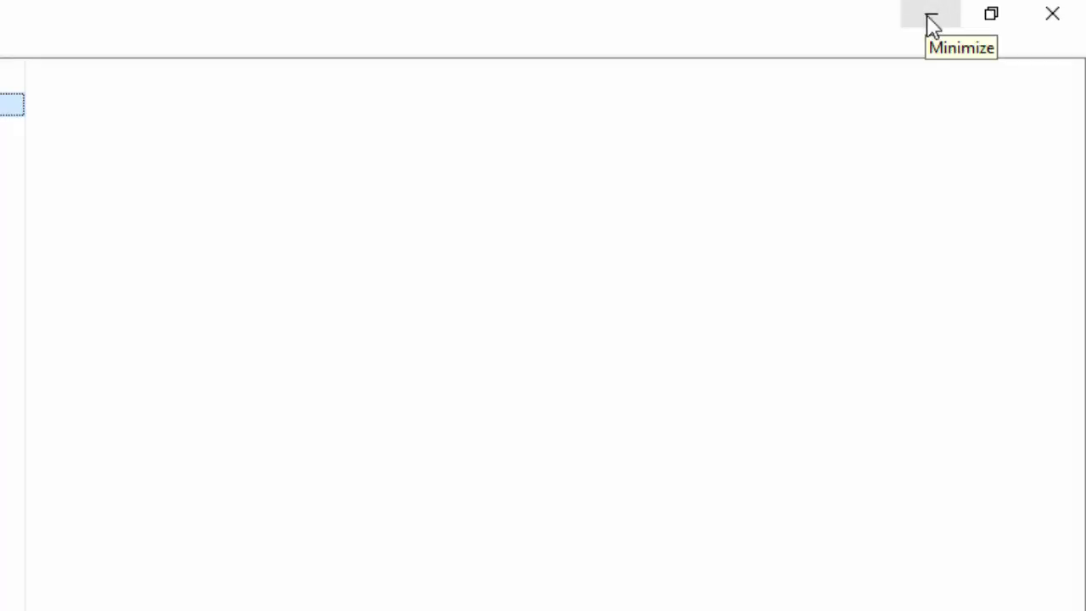
Minimize the Registry Editor and launch Microsoft Word 2013 through the Microsoft Office 2013 entry of the desktop context menu
{"action": "left_click", "coordinate": [931, 21]}
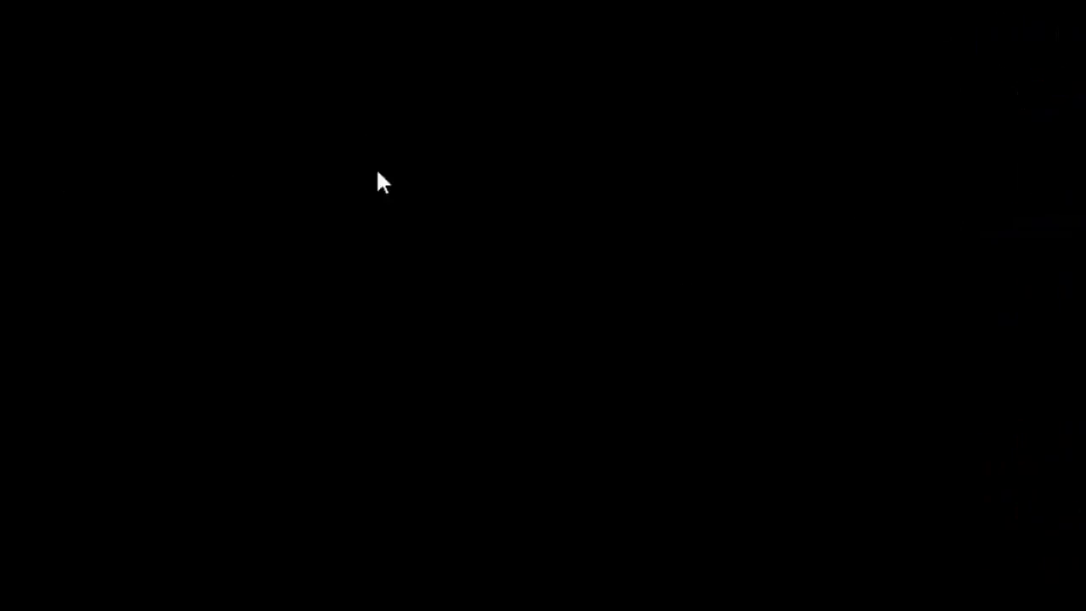
{"action": "right_click", "coordinate": [333, 182]}
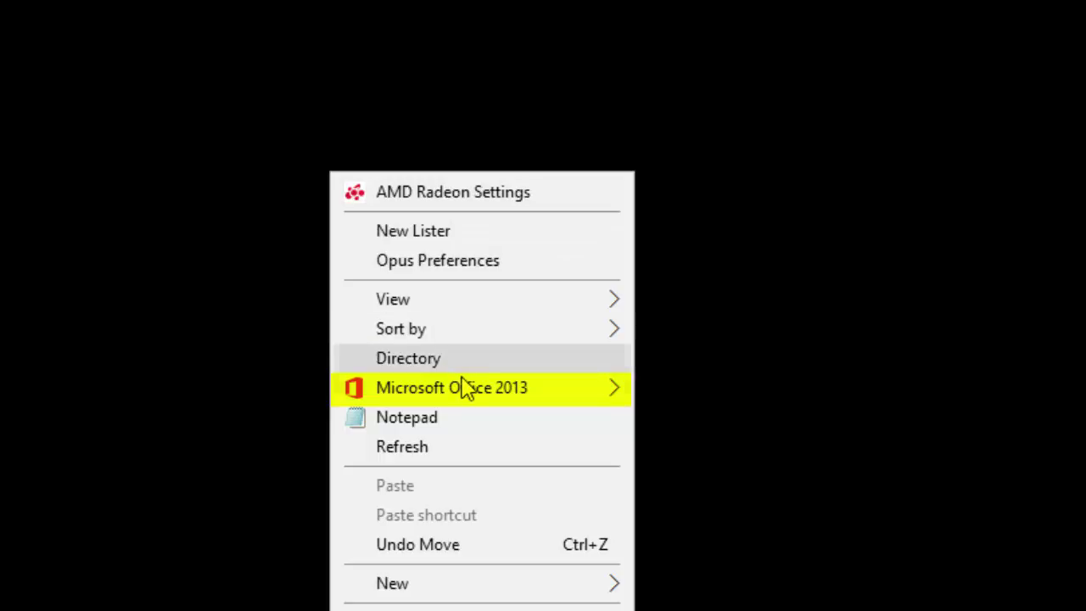
{"action": "mouse_move", "coordinate": [519, 395]}
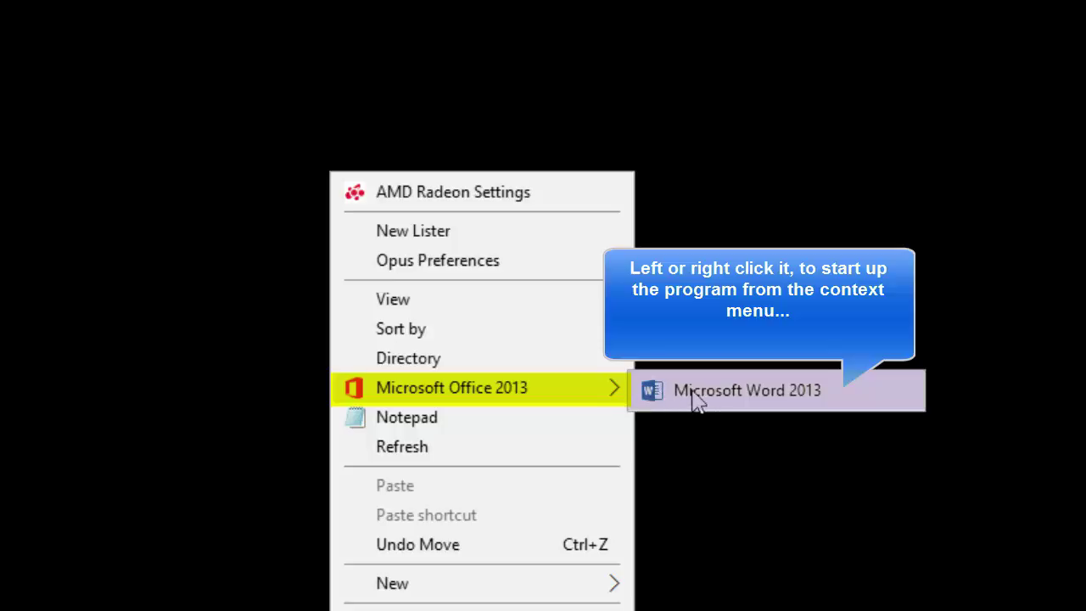
{"action": "left_click", "coordinate": [761, 393]}
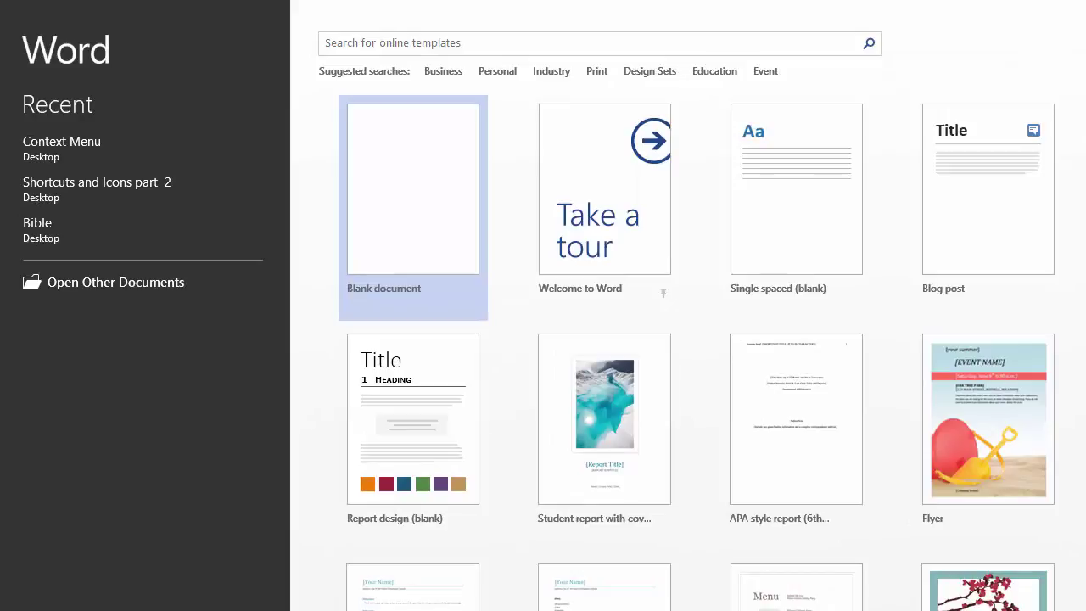
Enter "Test, Yes it worked...." in a new Word document and close Word without saving
{"action": "left_click", "coordinate": [797, 265]}
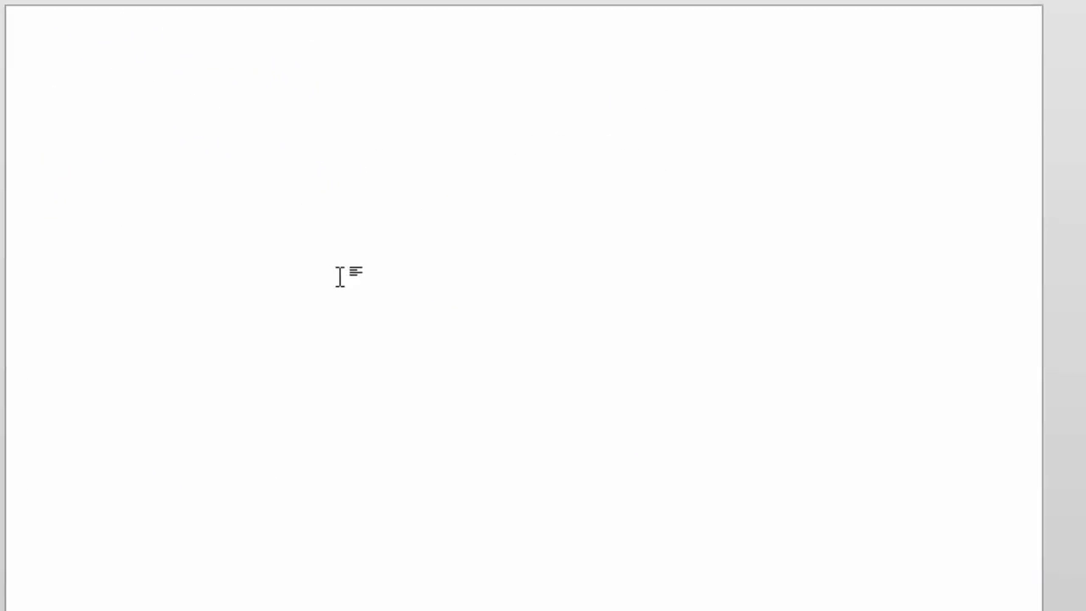
{"action": "type", "text": "Test, Yes it worked...."}
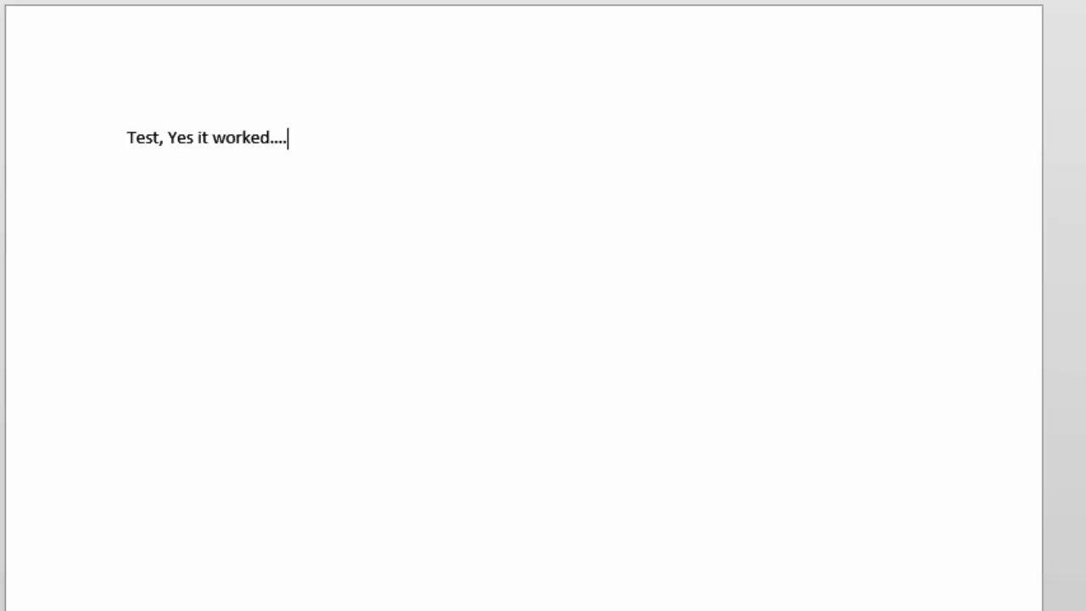
{"action": "key", "text": "alt+F4"}
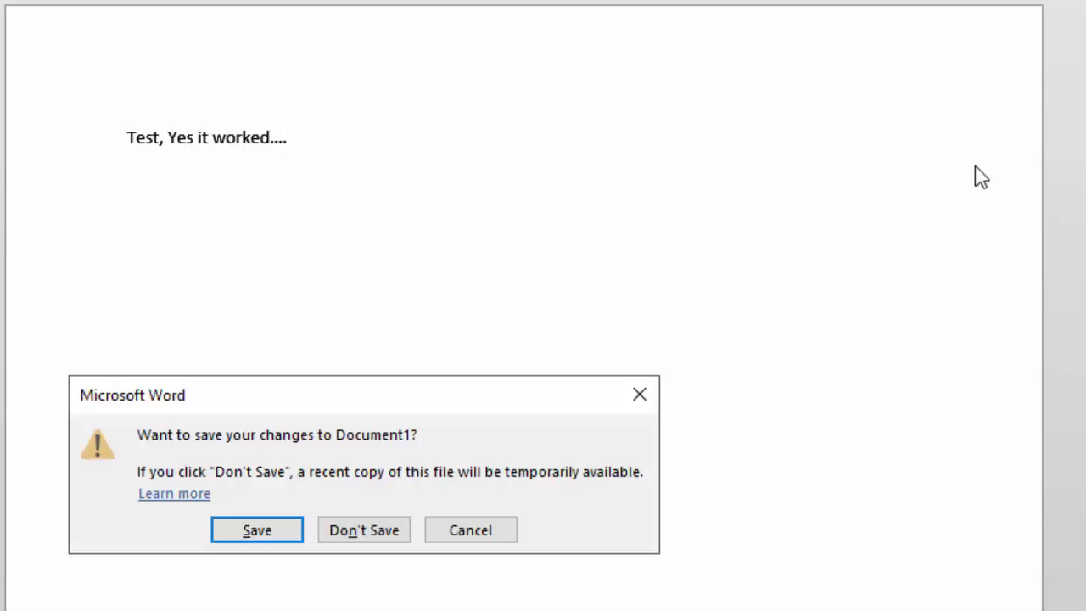
{"action": "left_click", "coordinate": [376, 534]}
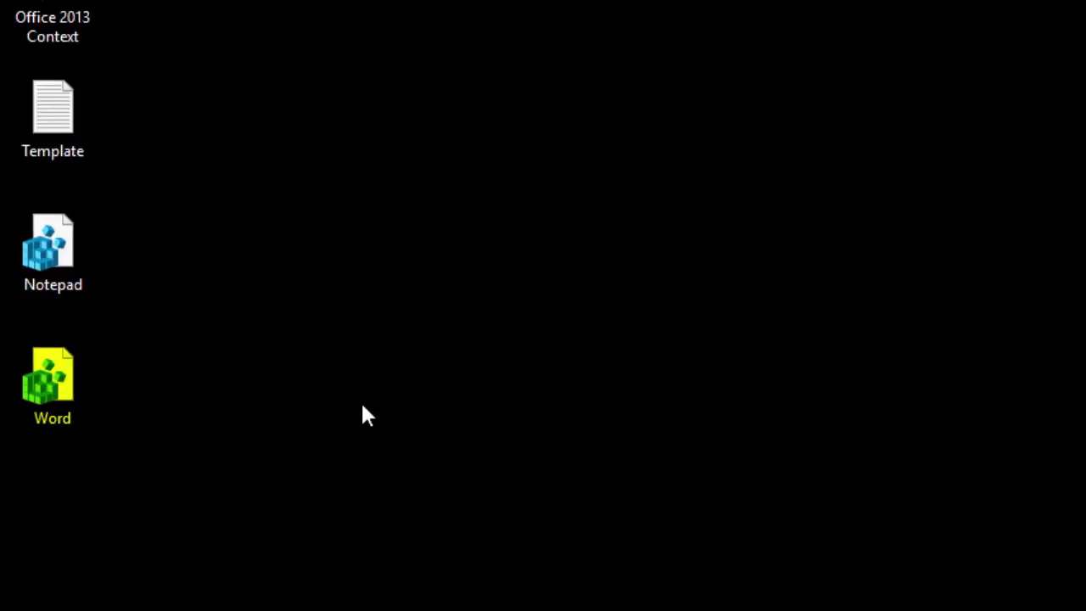
Open the desktop's Word registration file for editing in Notepad and review its Microsoft.Office.2013, Word and command key entries
{"action": "right_click", "coordinate": [59, 395]}
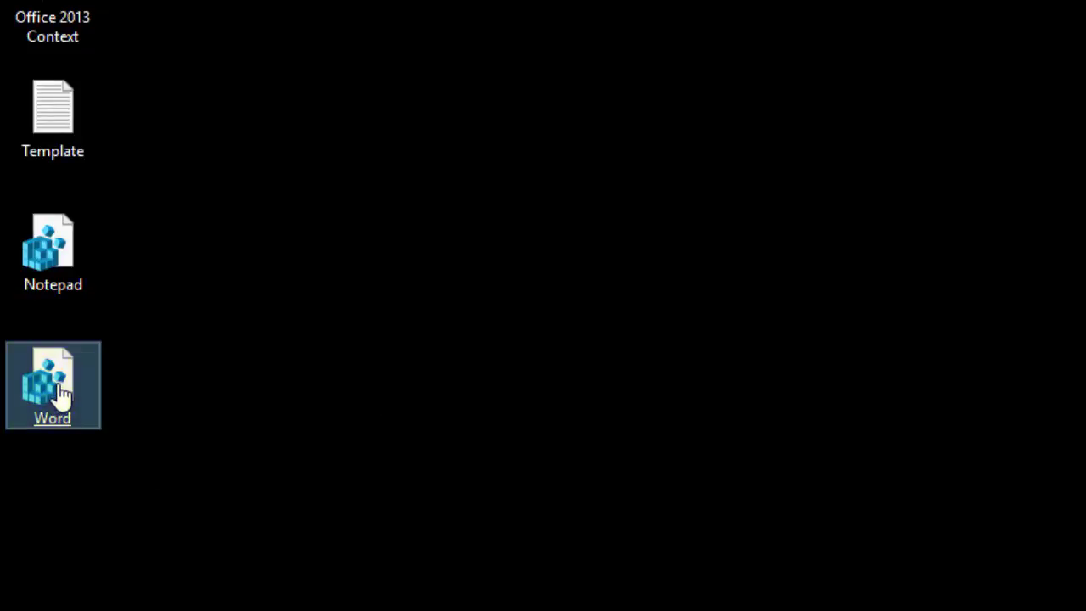
{"action": "key", "text": "Escape"}
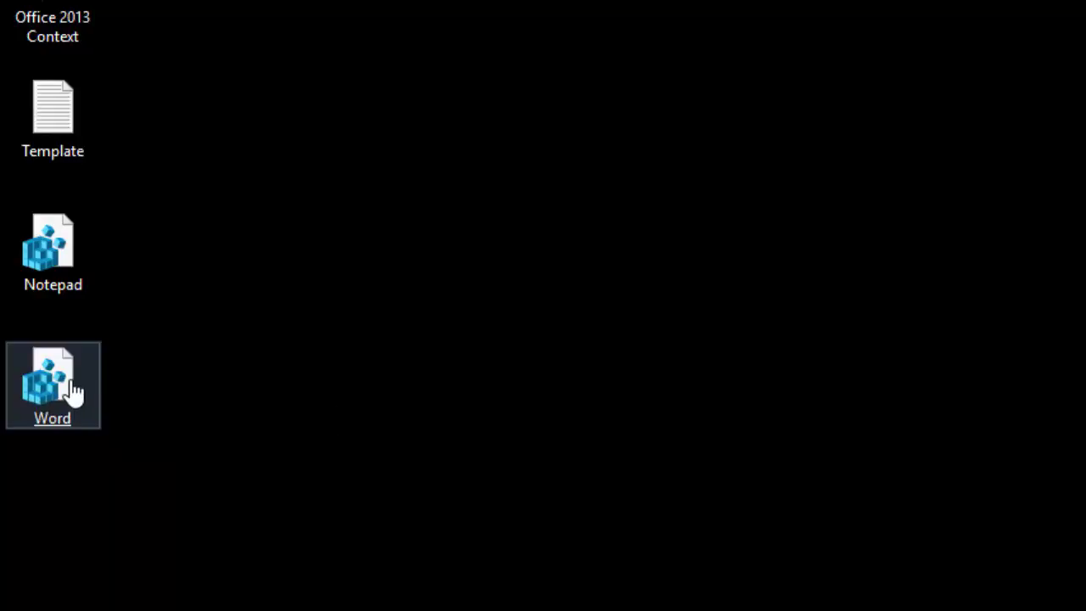
{"action": "right_click", "coordinate": [72, 390]}
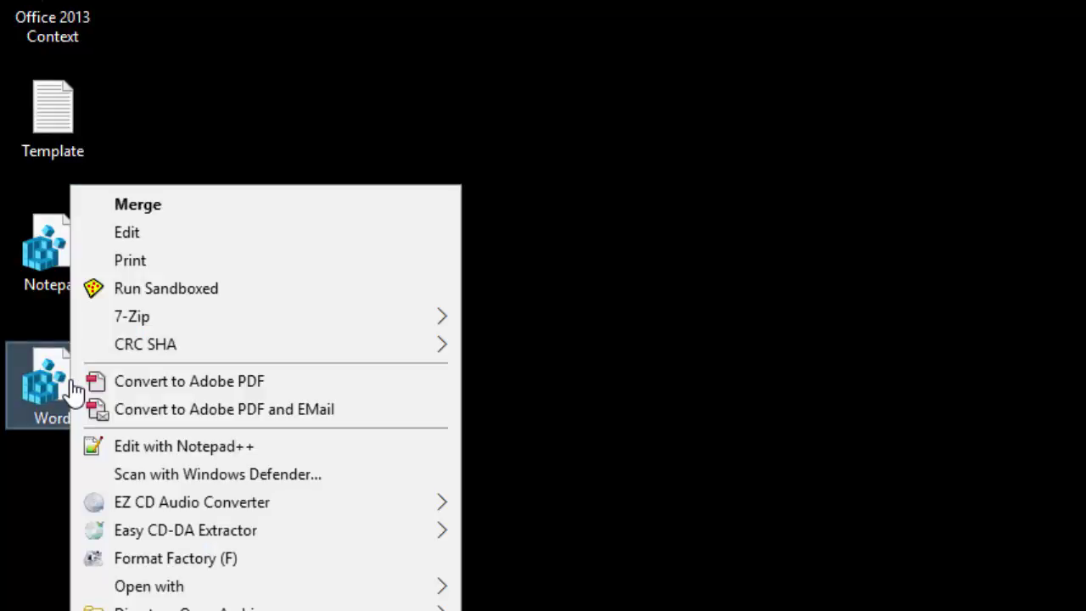
{"action": "left_click", "coordinate": [885, 294]}
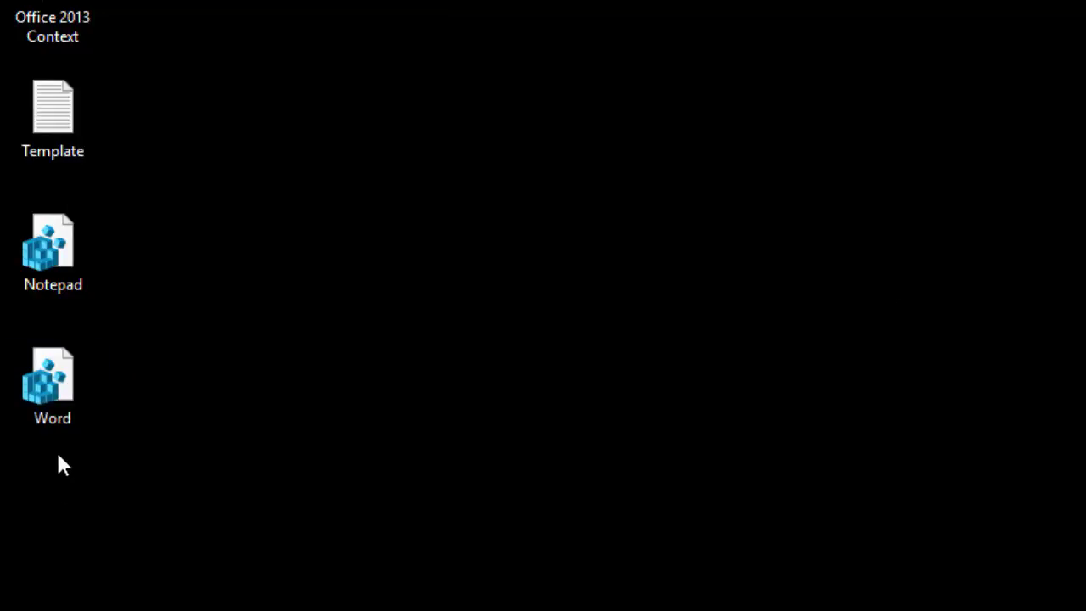
{"action": "right_click", "coordinate": [67, 409]}
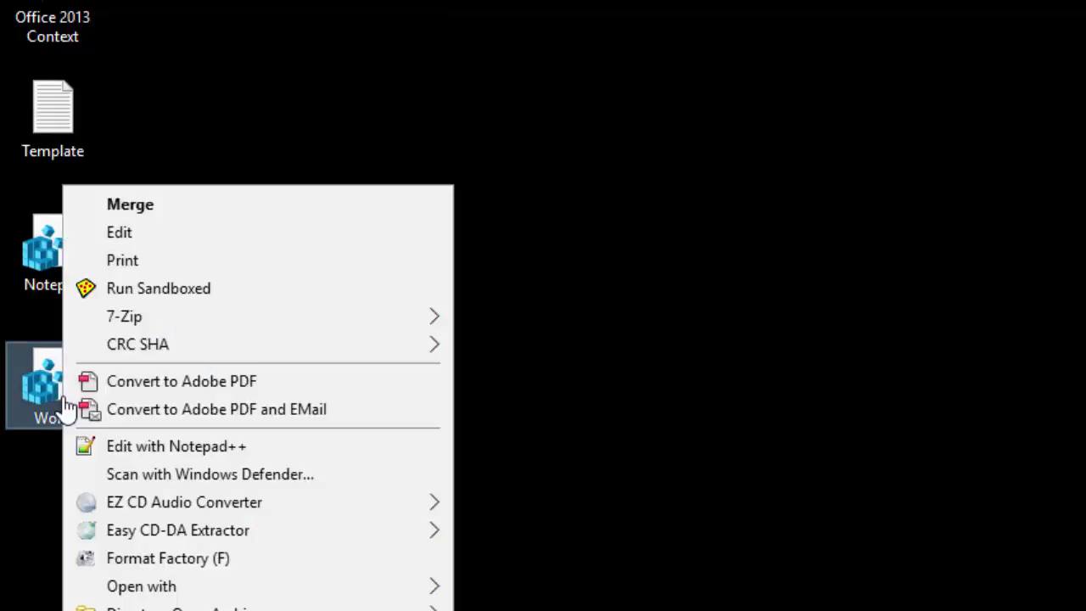
{"action": "left_click", "coordinate": [129, 238]}
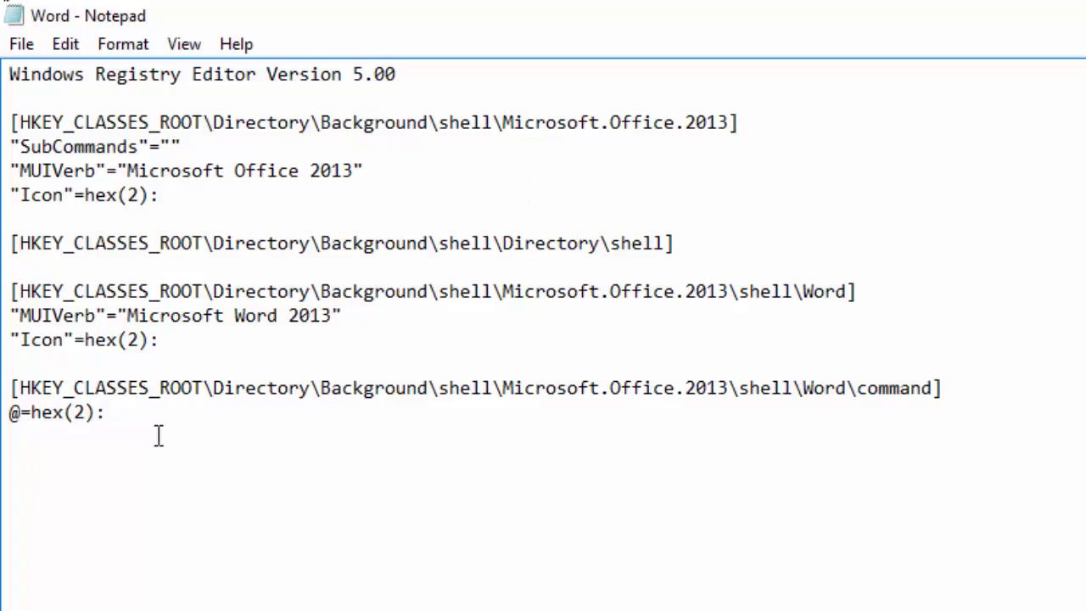
{"action": "left_click_drag", "start_coordinate": [153, 446], "coordinate": [30, 195]}
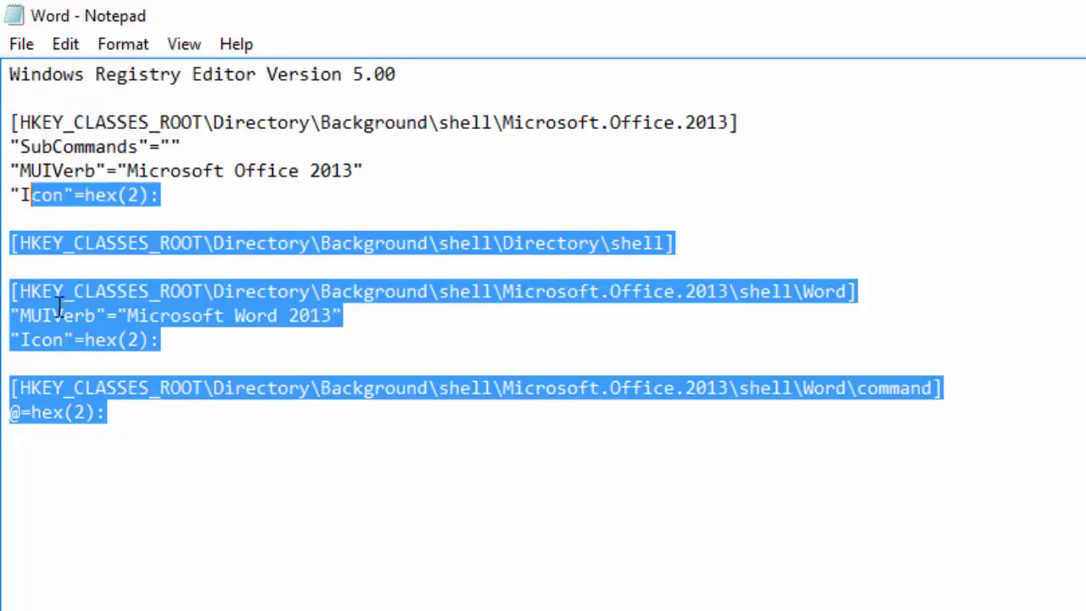
{"action": "left_click_drag", "start_coordinate": [59, 307], "coordinate": [165, 436]}
{"action": "key", "text": "ctrl+a"}
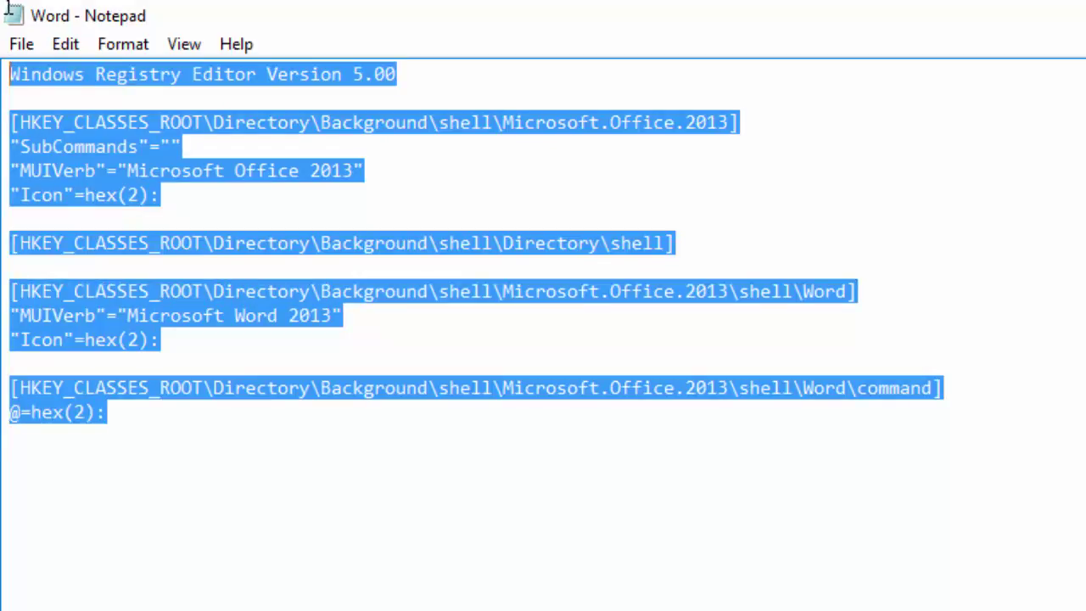
{"action": "left_click", "coordinate": [175, 543]}
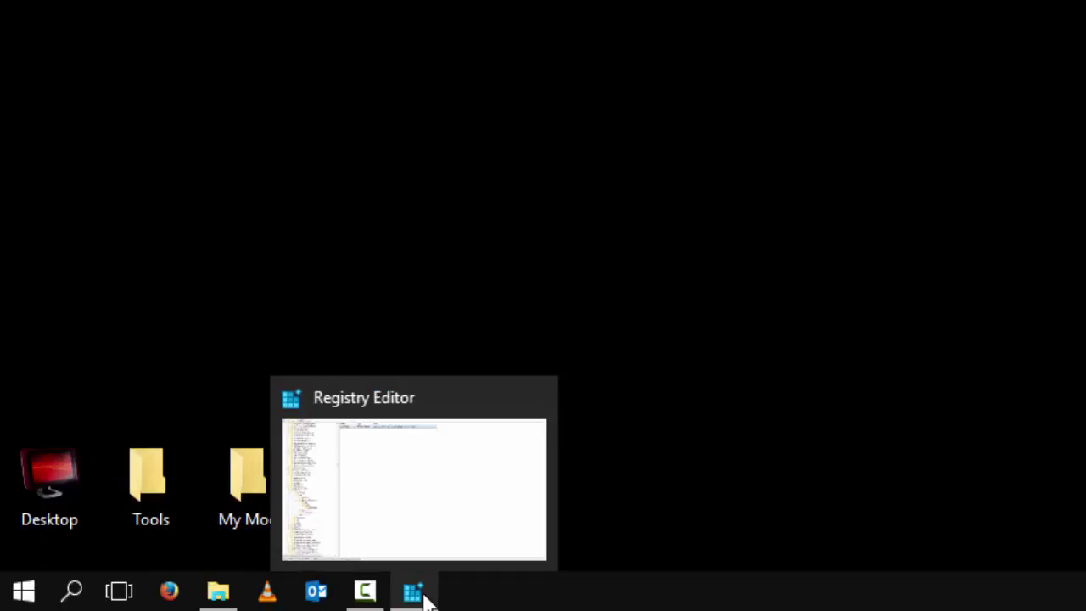
Switch to the Registry Editor and export the Microsoft.Office.2013 key to the desktop, replacing the existing Word.reg file
{"action": "left_click", "coordinate": [424, 598]}
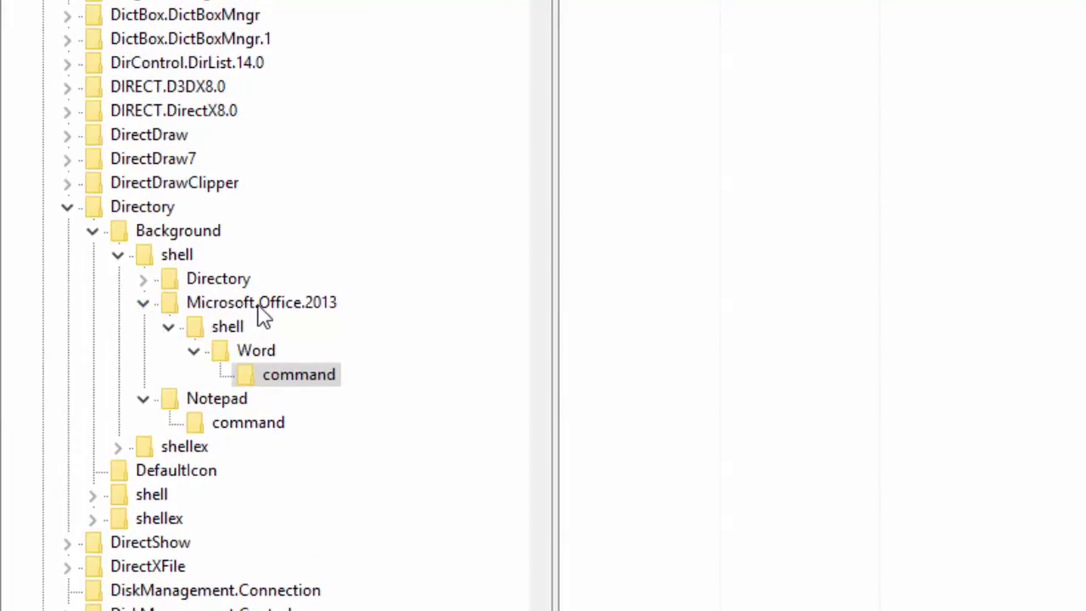
{"action": "left_click", "coordinate": [306, 307]}
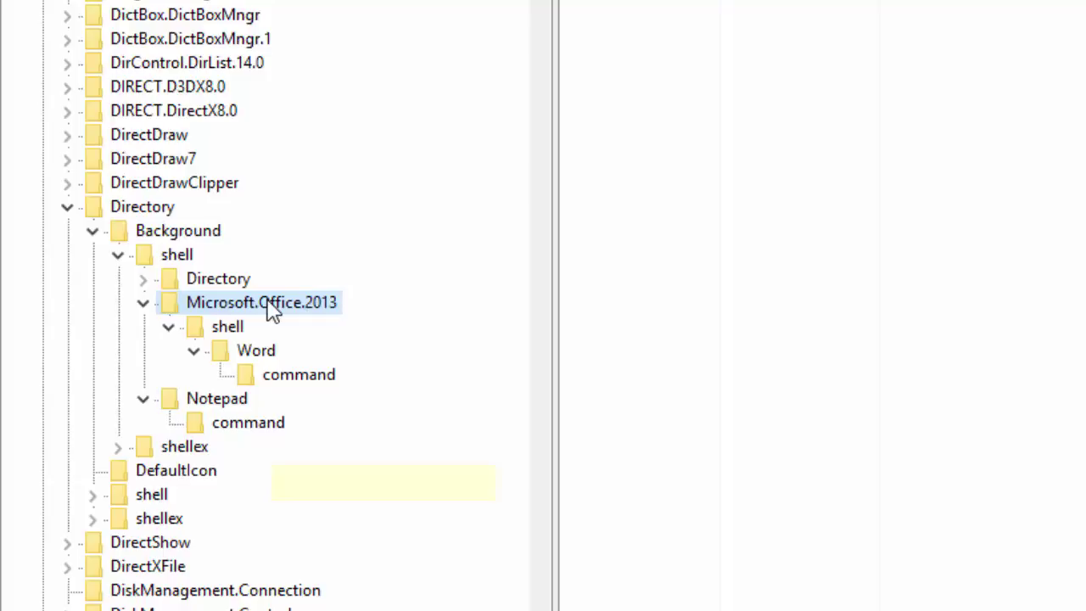
{"action": "right_click", "coordinate": [271, 310]}
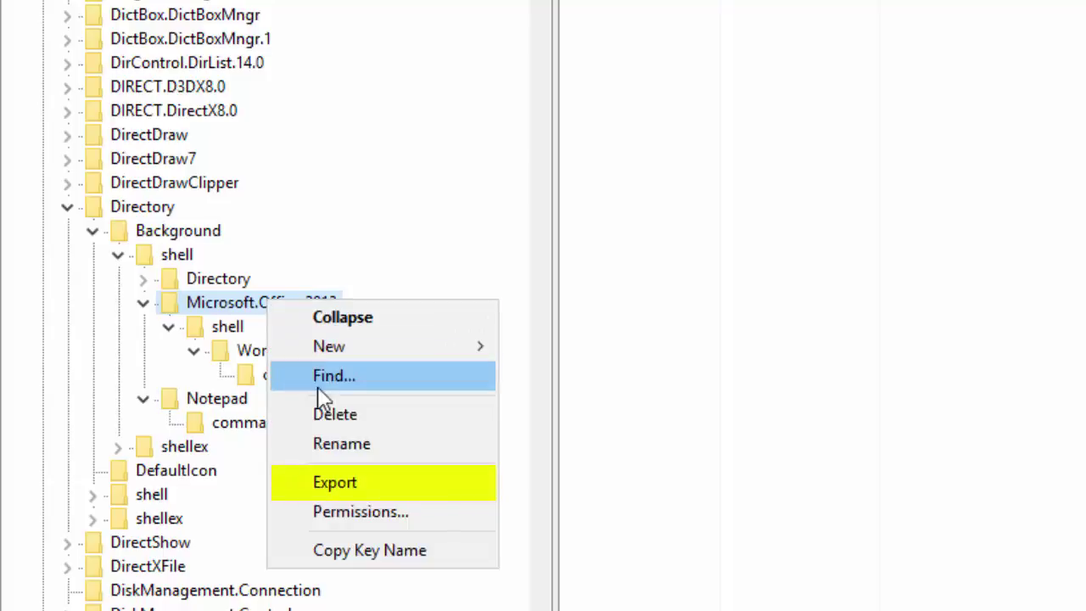
{"action": "left_click", "coordinate": [339, 484]}
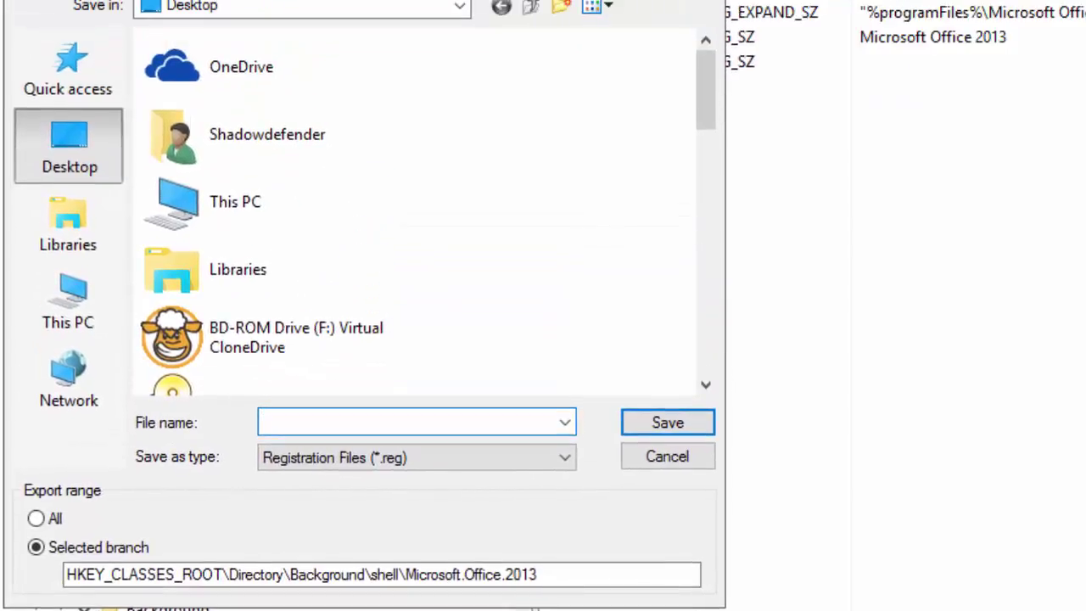
{"action": "left_click_drag", "start_coordinate": [707, 77], "coordinate": [746, 330]}
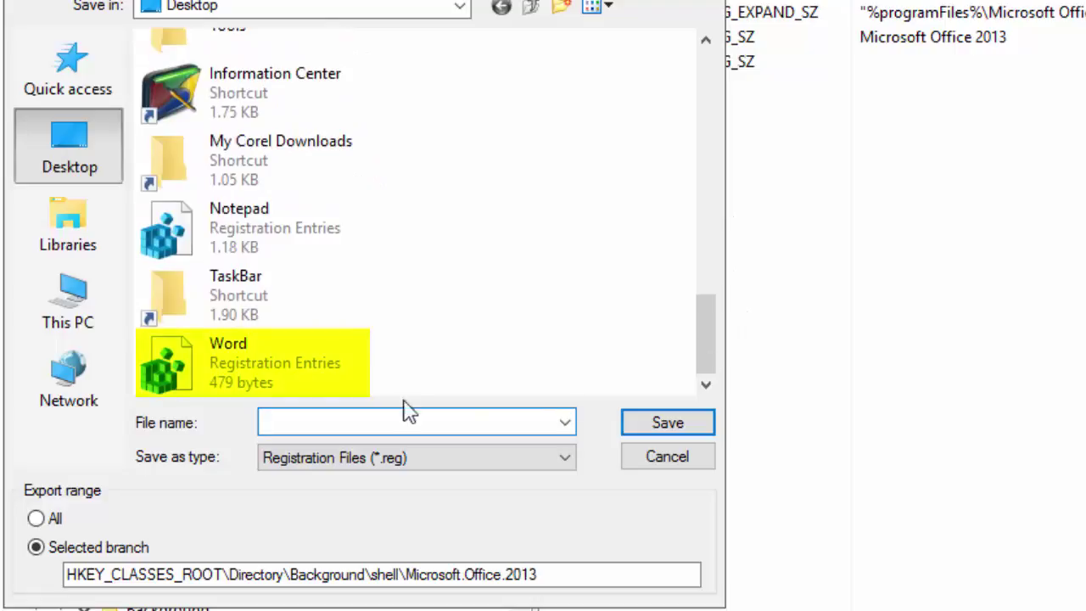
{"action": "left_click", "coordinate": [234, 367]}
{"action": "left_click", "coordinate": [667, 422]}
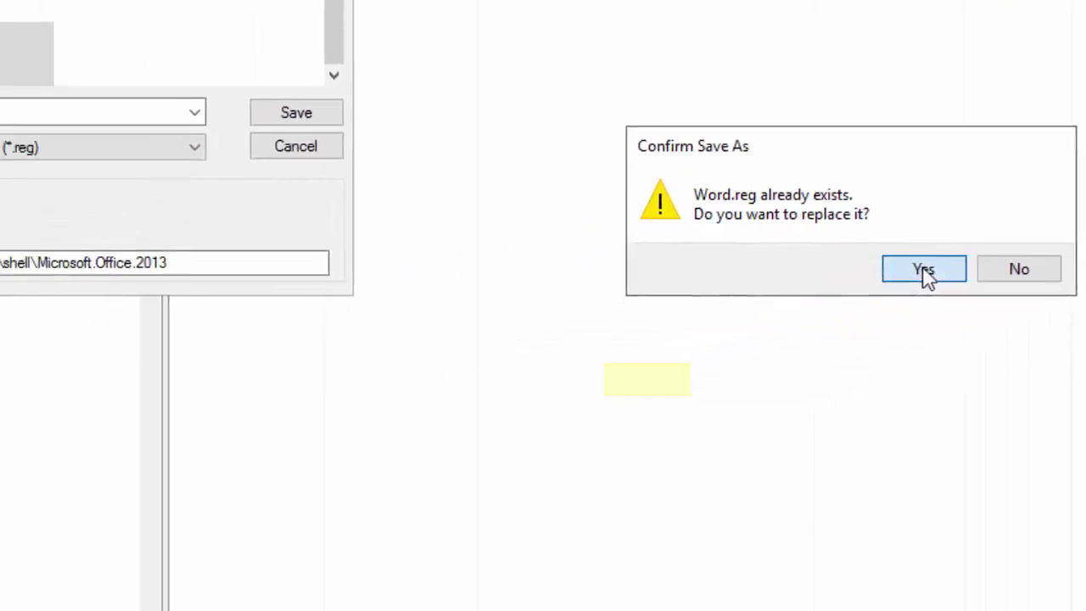
{"action": "left_click", "coordinate": [924, 269]}
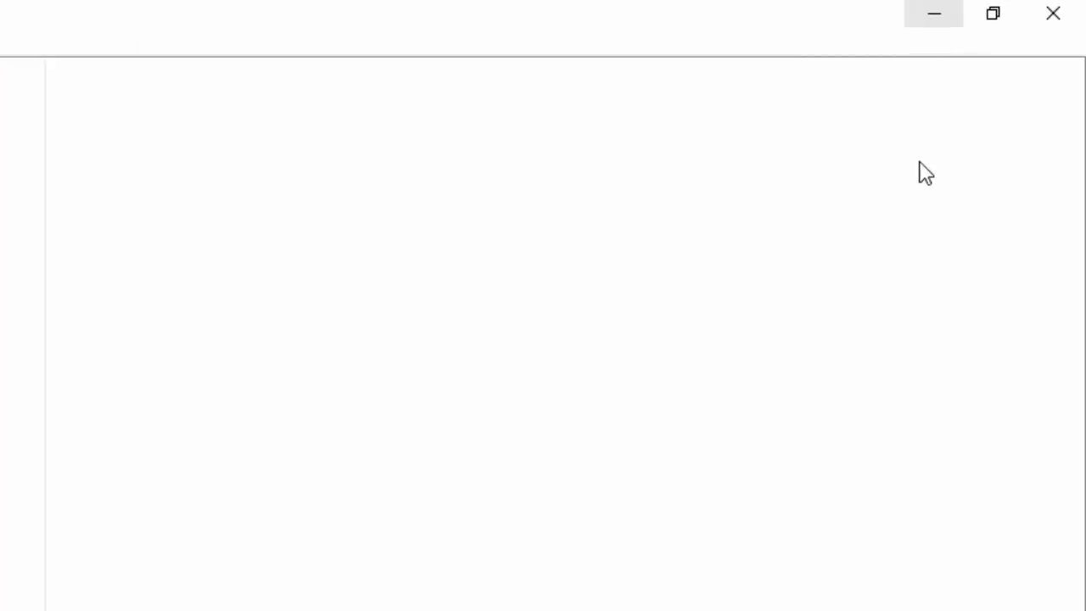
Minimize the Registry Editor and open the exported Word registration file on the desktop for editing in Notepad
{"action": "left_click", "coordinate": [934, 25]}
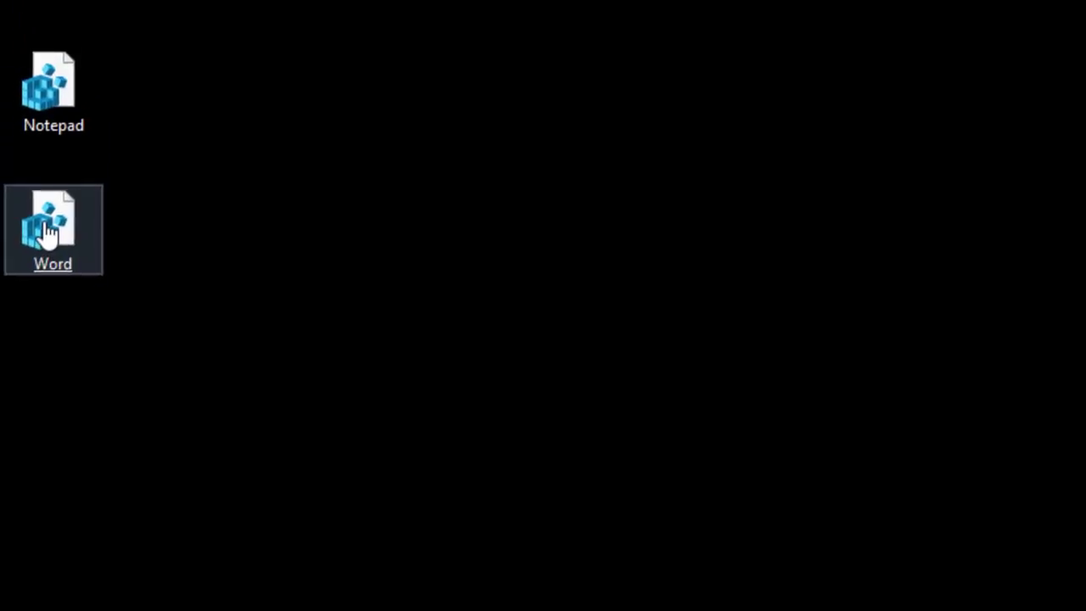
{"action": "right_click", "coordinate": [49, 345]}
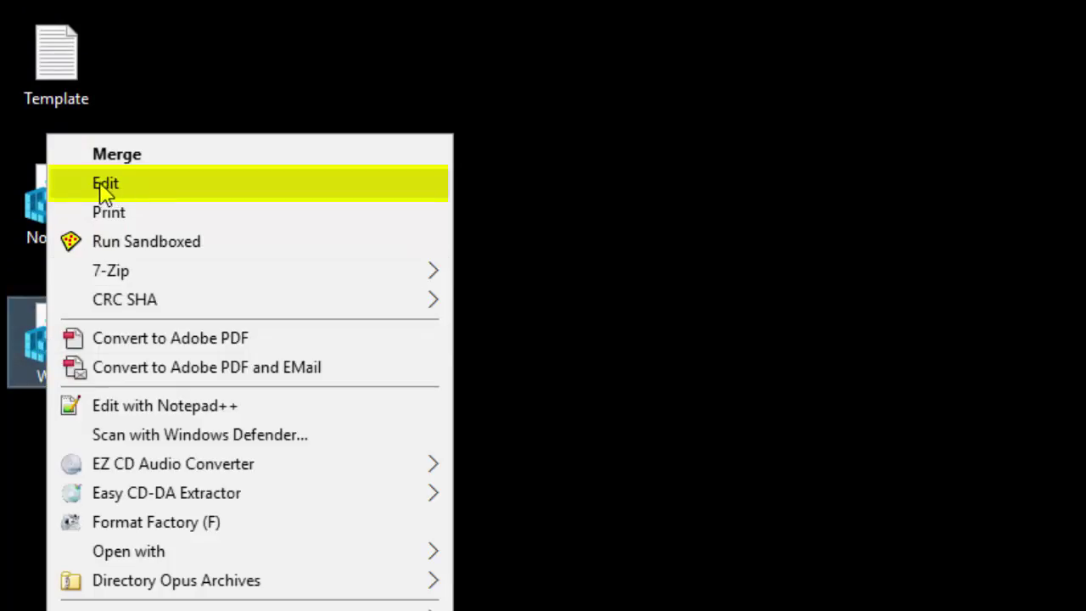
{"action": "left_click", "coordinate": [739, 25]}
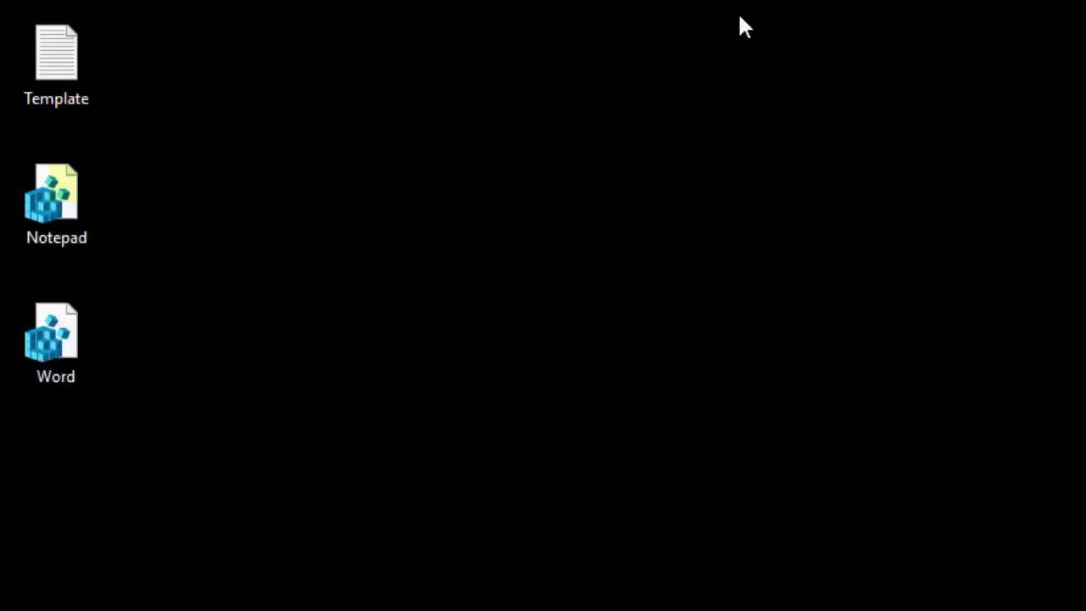
{"action": "right_click", "coordinate": [53, 347]}
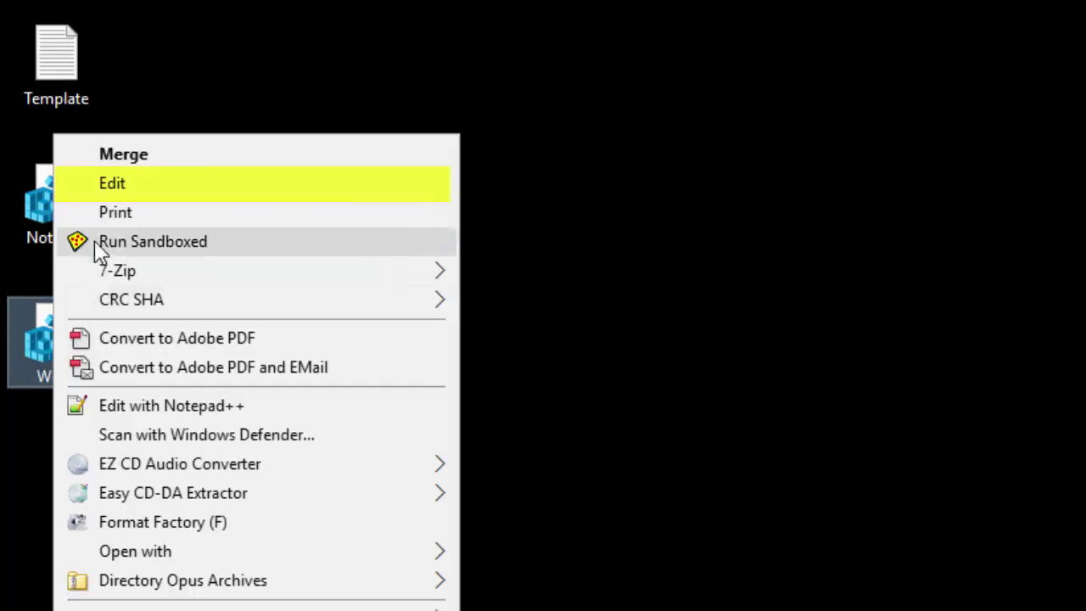
{"action": "left_click", "coordinate": [123, 188]}
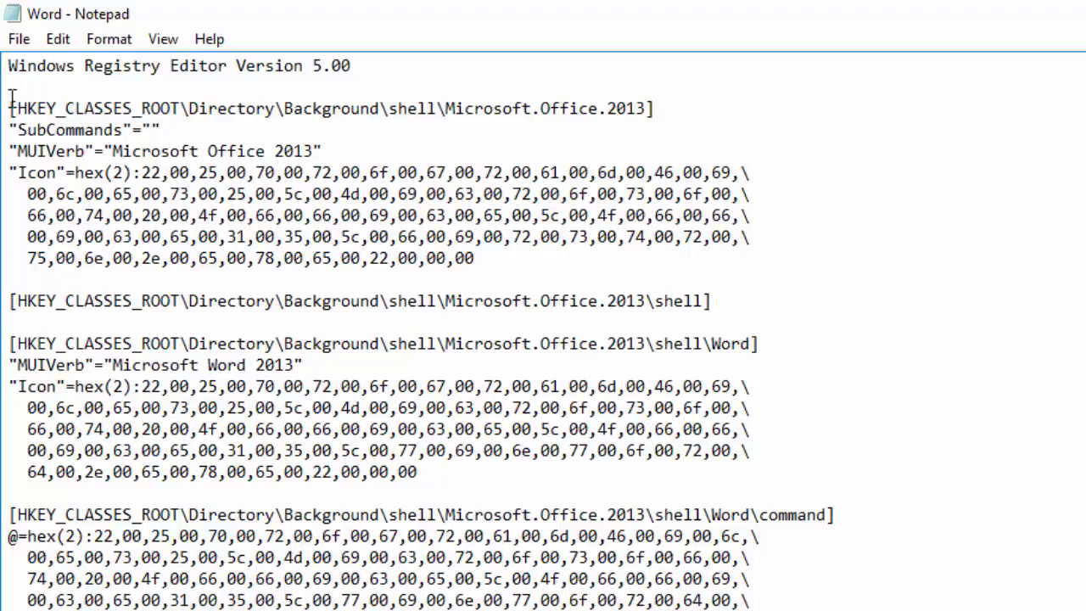
Examine the Microsoft.Office.2013 section and the Microsoft.Office.2013\shell key line in the exported Word file
{"action": "mouse_move", "coordinate": [12, 106]}
{"action": "left_mouse_down"}
{"action": "mouse_move", "coordinate": [346, 127]}
{"action": "mouse_move", "coordinate": [656, 110]}
{"action": "mouse_move", "coordinate": [464, 111]}
{"action": "left_mouse_up"}
{"action": "left_click", "coordinate": [669, 107]}
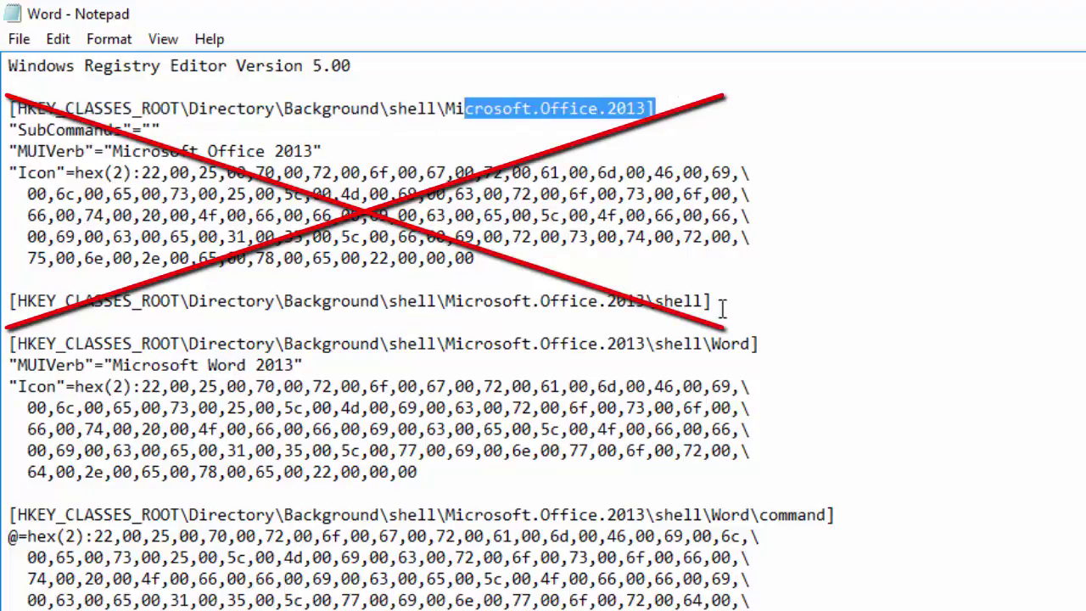
{"action": "left_click_drag", "start_coordinate": [714, 302], "coordinate": [526, 303]}
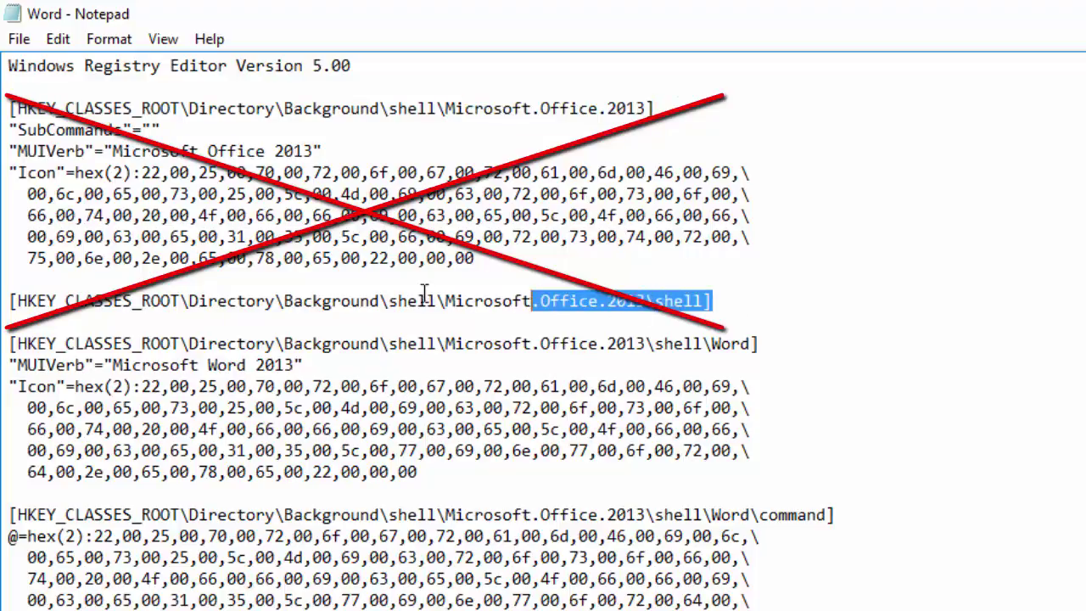
{"action": "left_click_drag", "start_coordinate": [424, 293], "coordinate": [24, 297]}
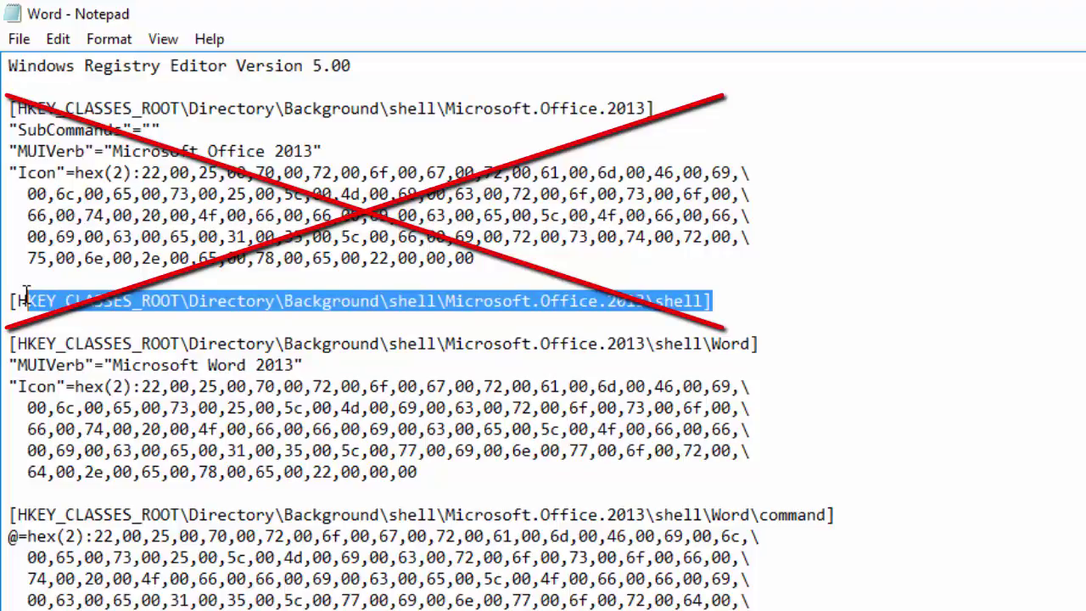
{"action": "left_click", "coordinate": [712, 429]}
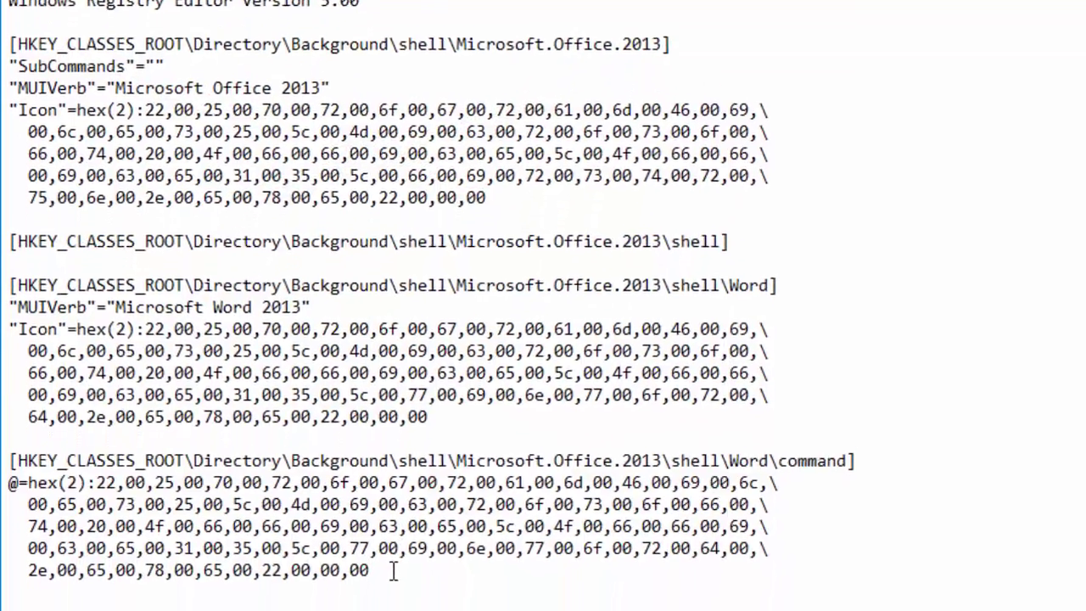
Copy the shell\Word and shell\Word\command sections and paste the duplicate below the last section of the registration file
{"action": "left_click_drag", "start_coordinate": [384, 603], "coordinate": [200, 476]}
{"action": "mouse_move", "coordinate": [206, 399]}
{"action": "left_mouse_down"}
{"action": "mouse_move", "coordinate": [181, 373]}
{"action": "mouse_move", "coordinate": [19, 326]}
{"action": "mouse_move", "coordinate": [8, 260]}
{"action": "left_mouse_up"}
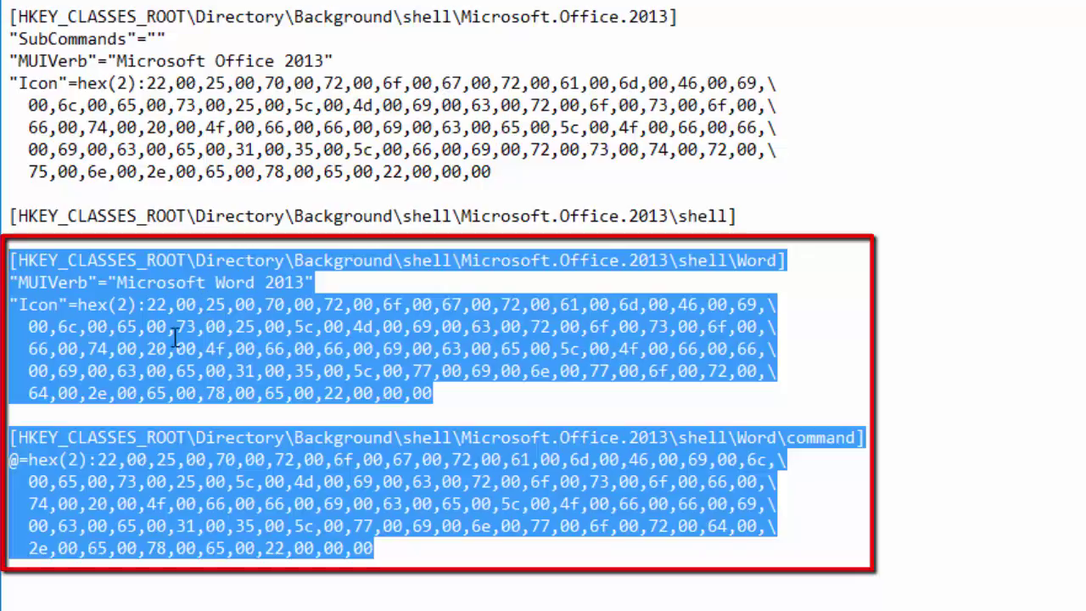
{"action": "right_click", "coordinate": [146, 307]}
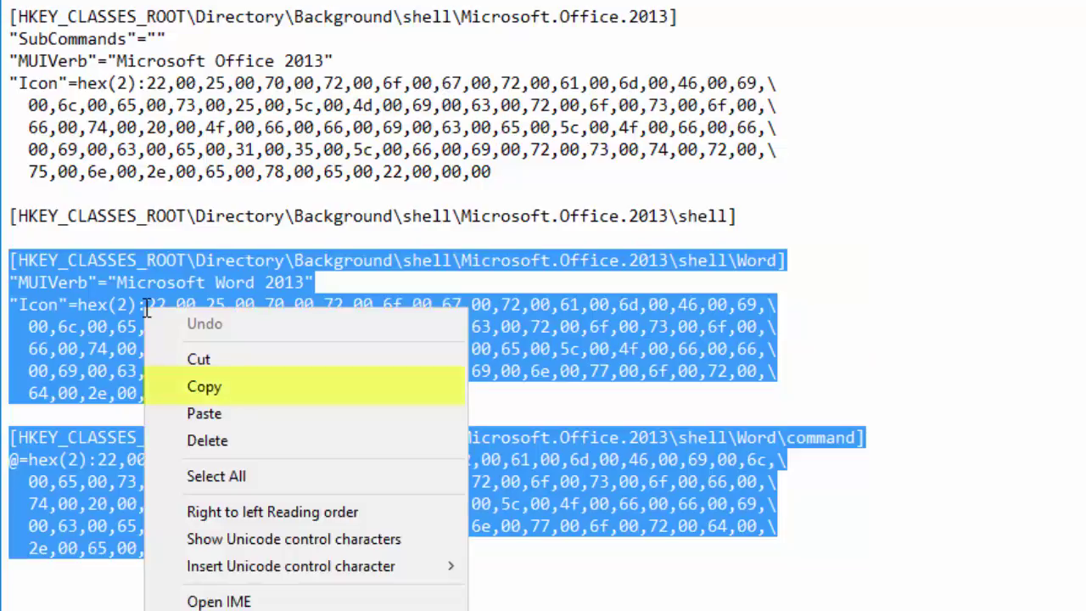
{"action": "left_click", "coordinate": [223, 383]}
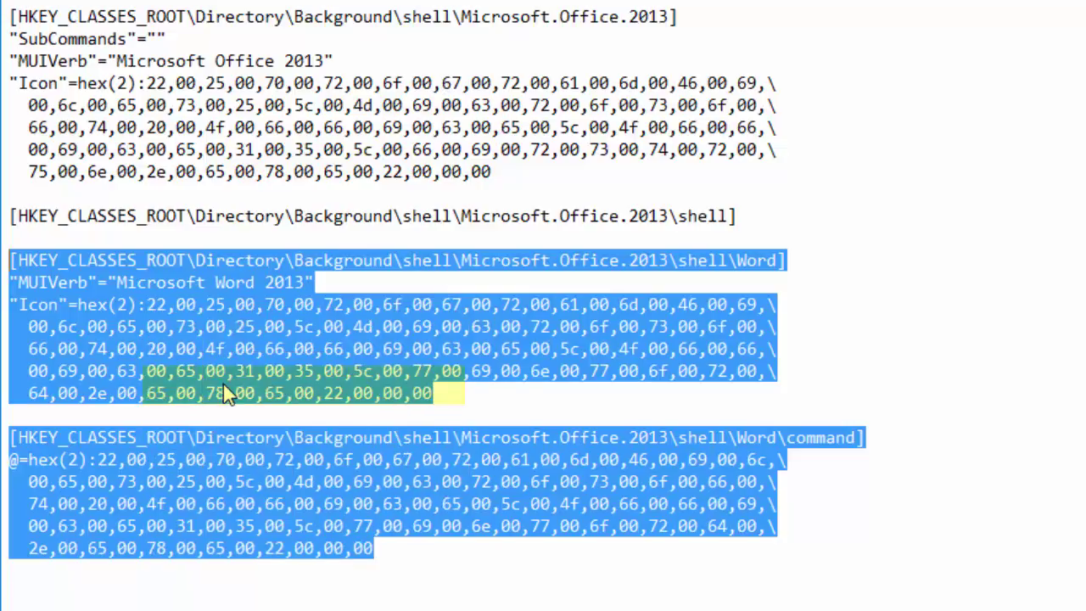
{"action": "left_click", "coordinate": [49, 592]}
{"action": "scroll", "coordinate": [27, 522], "scroll_direction": "down", "scroll_amount": 6}
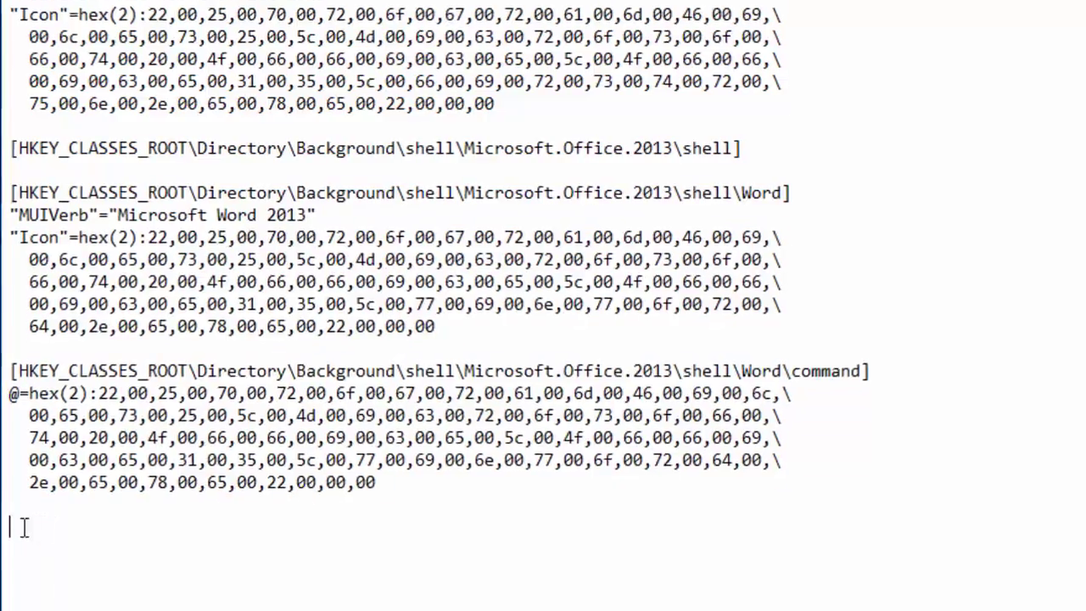
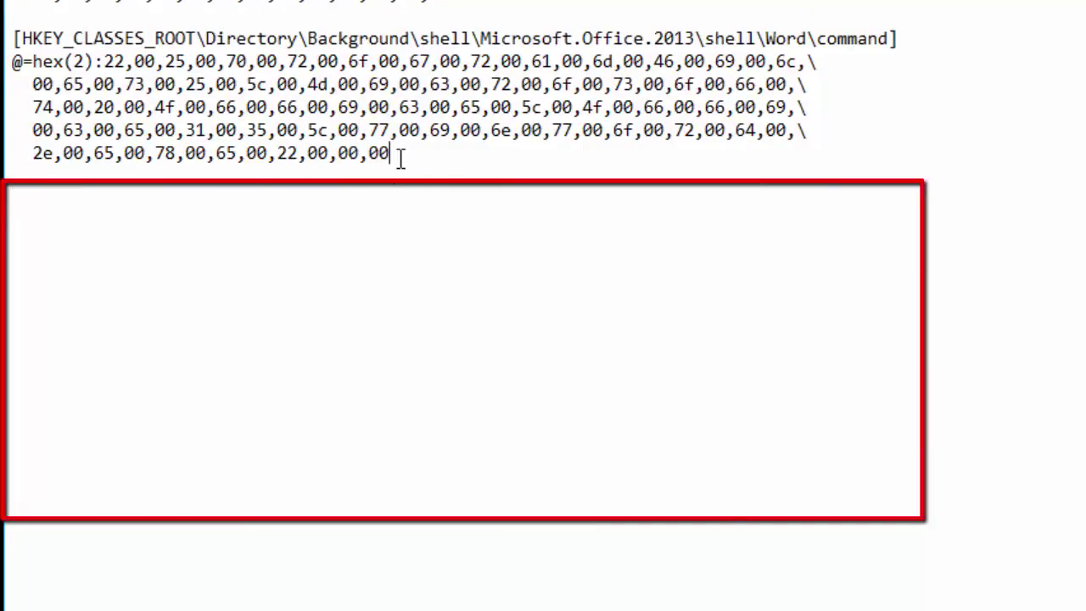
{"action": "left_click", "coordinate": [27, 214]}
{"action": "right_click", "coordinate": [38, 200]}
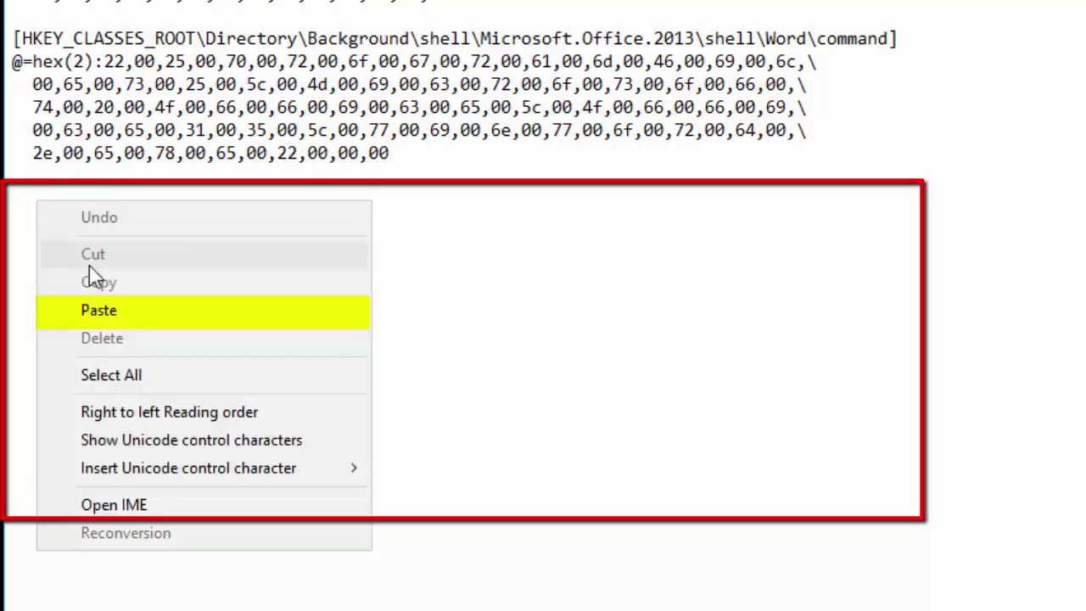
{"action": "left_click", "coordinate": [97, 309]}
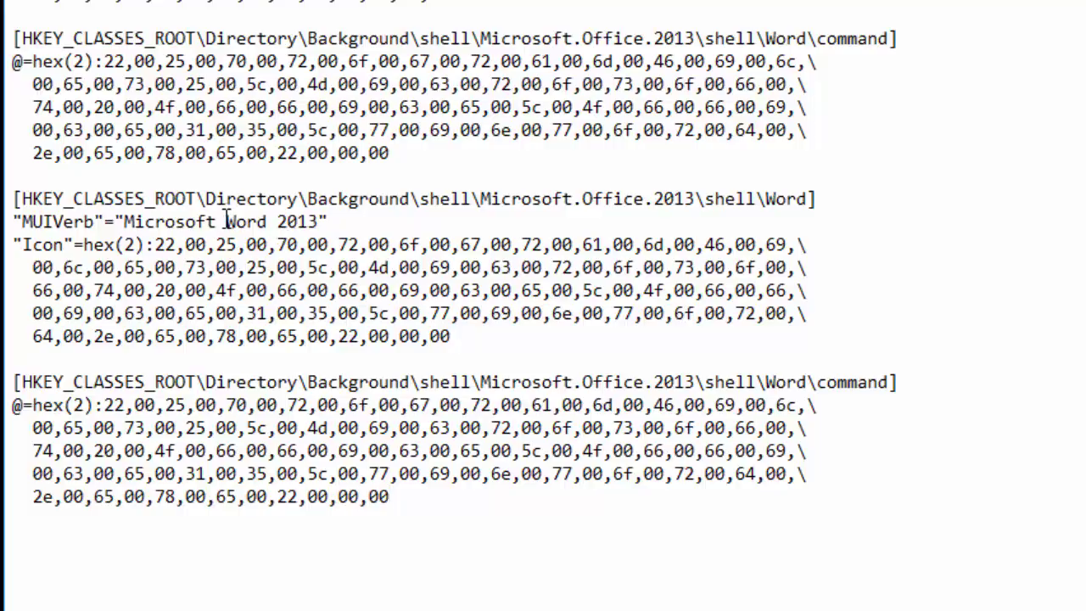
Replace Word with Access in the duplicated block's key path, its MUIVerb text and its command key path
{"action": "left_click_drag", "start_coordinate": [226, 222], "coordinate": [268, 220]}
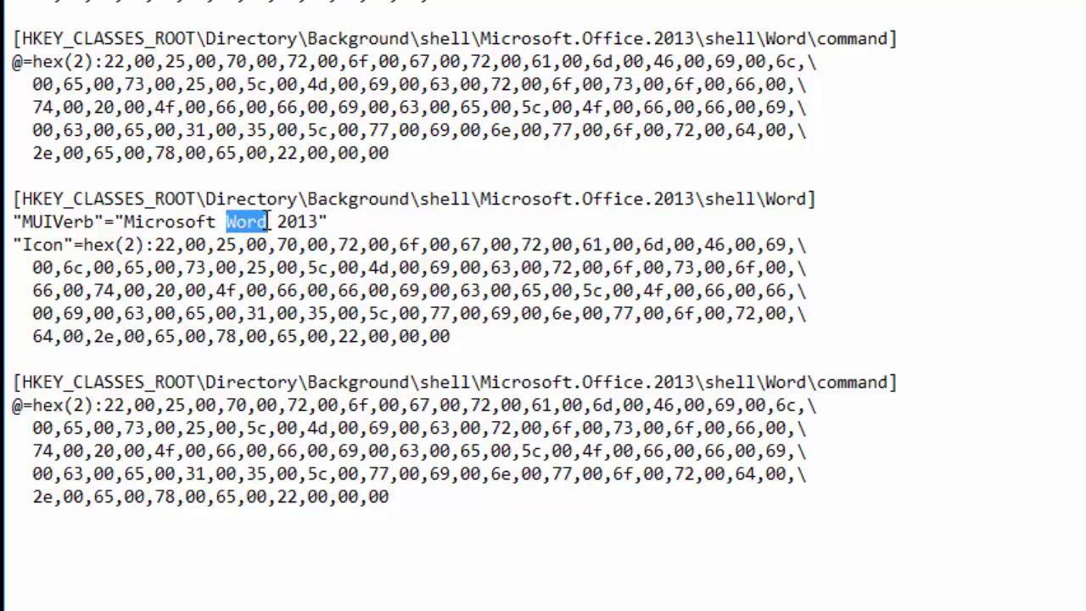
{"action": "left_click", "coordinate": [629, 224]}
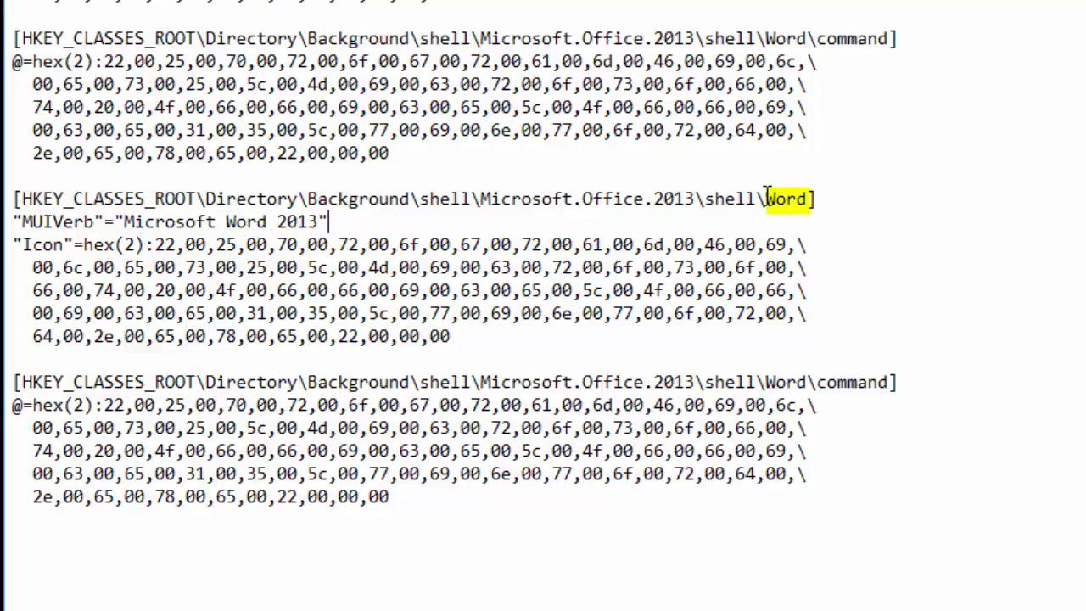
{"action": "left_click_drag", "start_coordinate": [766, 199], "coordinate": [808, 198]}
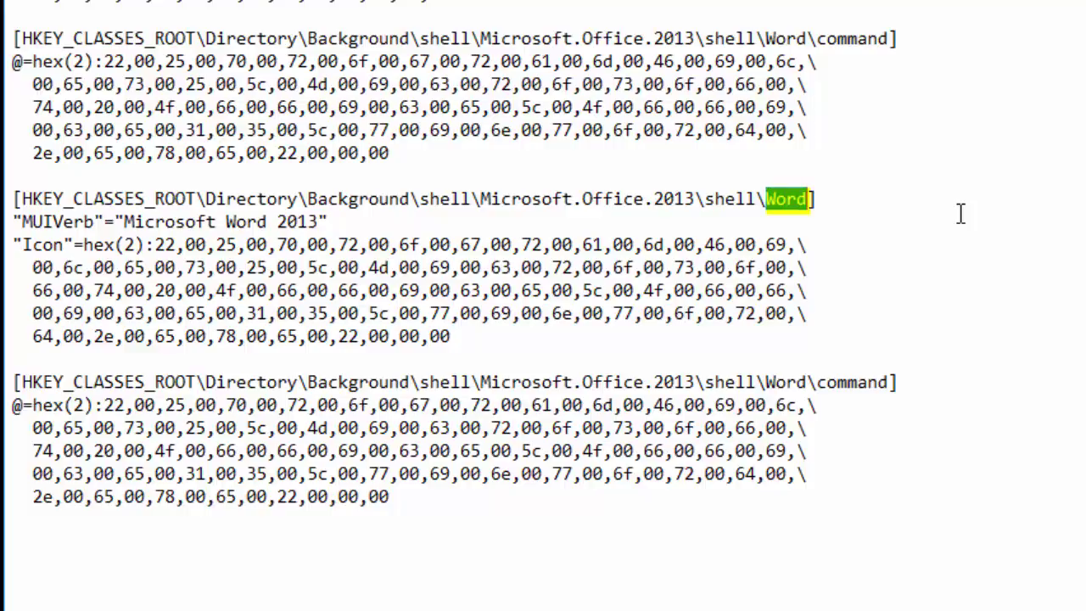
{"action": "type", "text": "Access"}
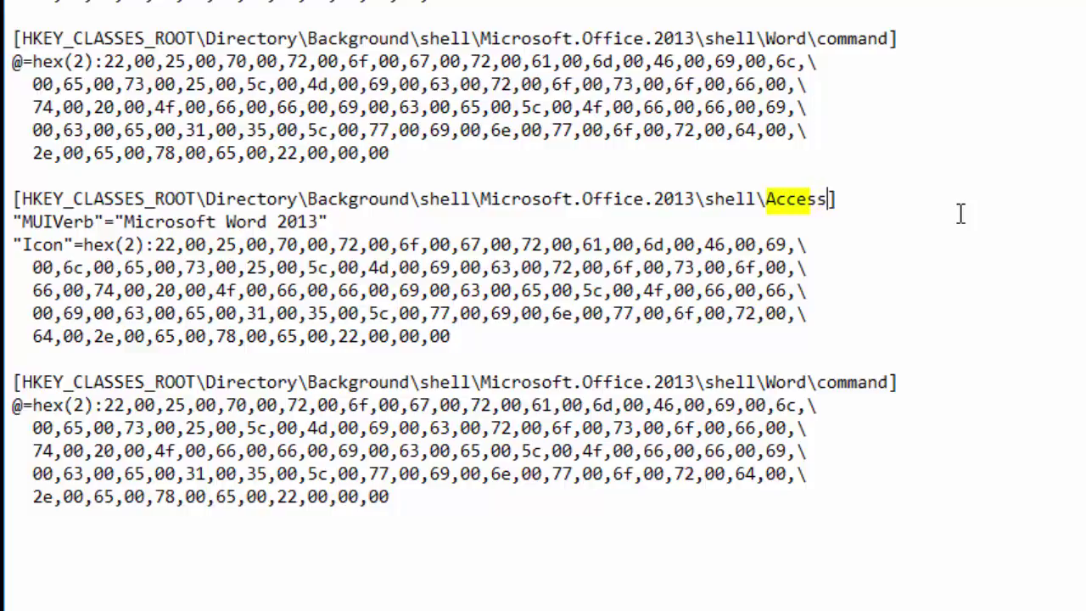
{"action": "double_click", "coordinate": [235, 228]}
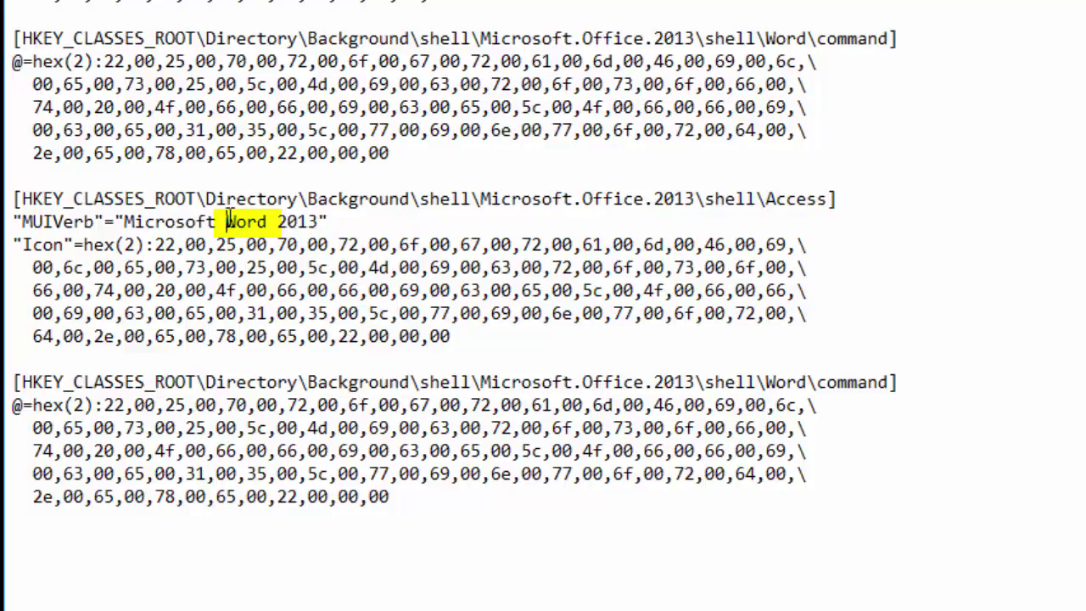
{"action": "left_click_drag", "start_coordinate": [225, 221], "coordinate": [268, 222]}
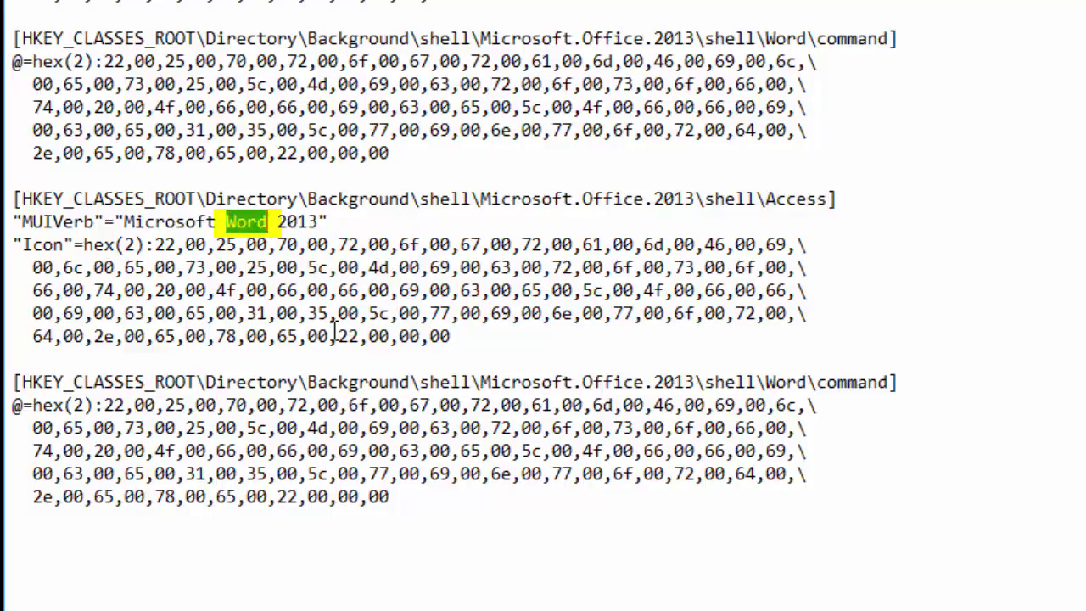
{"action": "type", "text": "Access"}
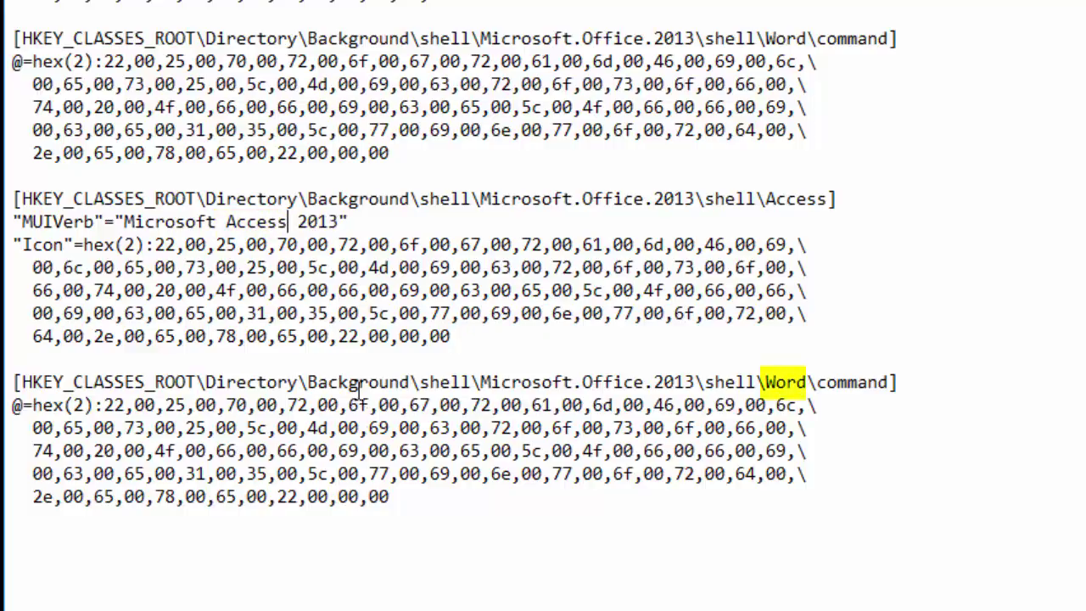
{"action": "double_click", "coordinate": [768, 381]}
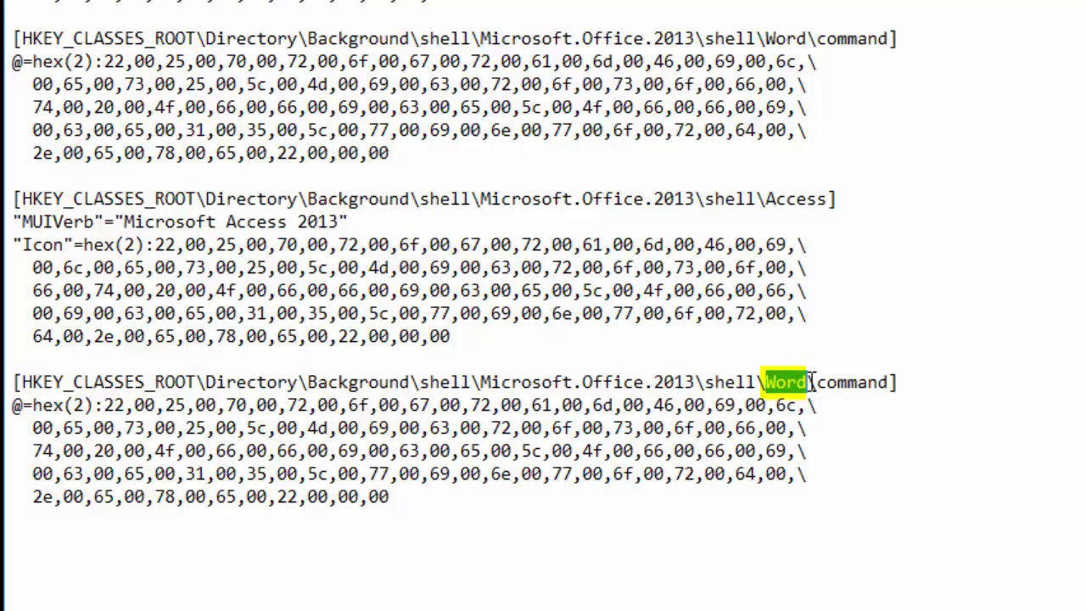
{"action": "type", "text": "Access"}
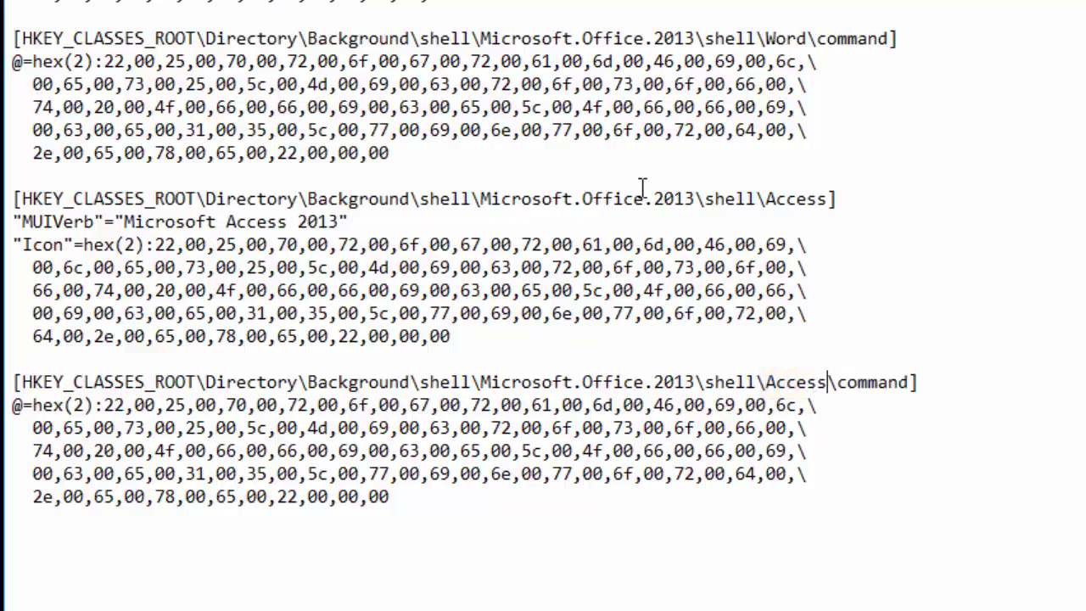
Review the hex values of the Access icon and command, and save the Word registration file
{"action": "left_click_drag", "start_coordinate": [482, 320], "coordinate": [151, 248]}
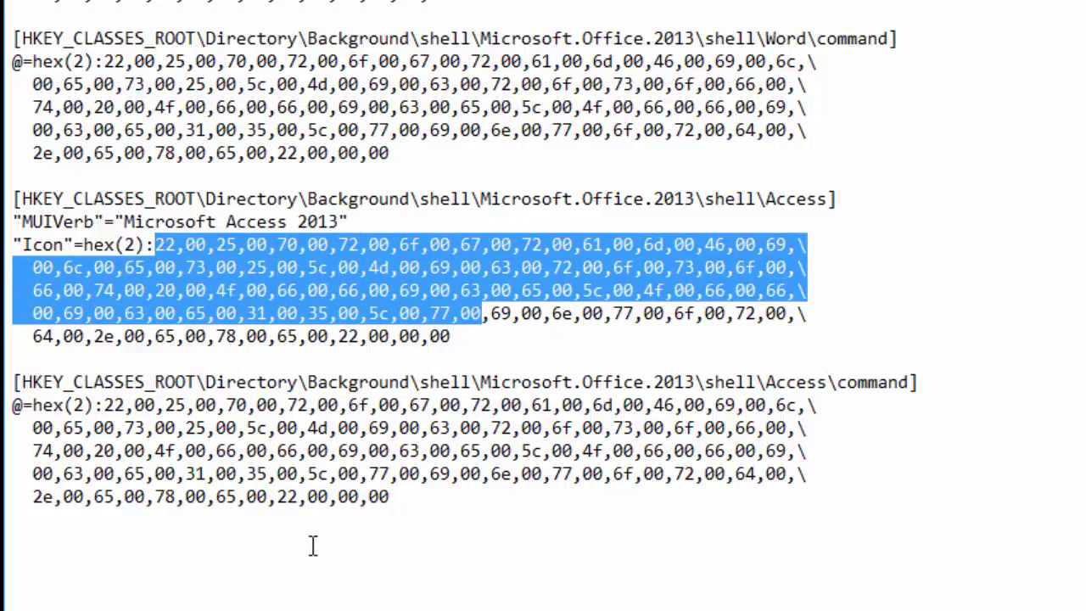
{"action": "left_click_drag", "start_coordinate": [406, 497], "coordinate": [109, 407]}
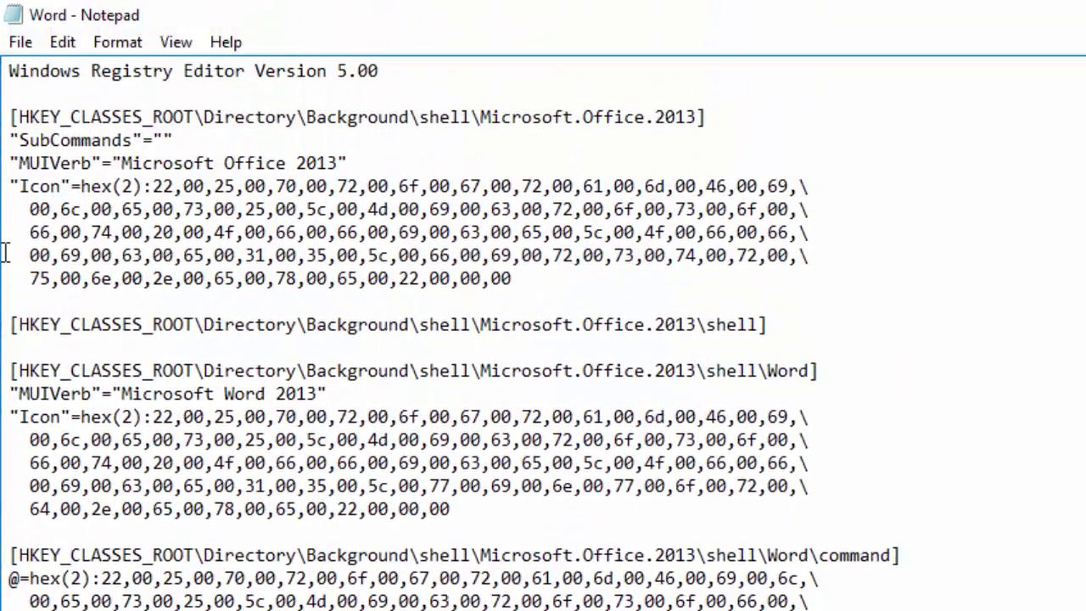
{"action": "left_click", "coordinate": [23, 44]}
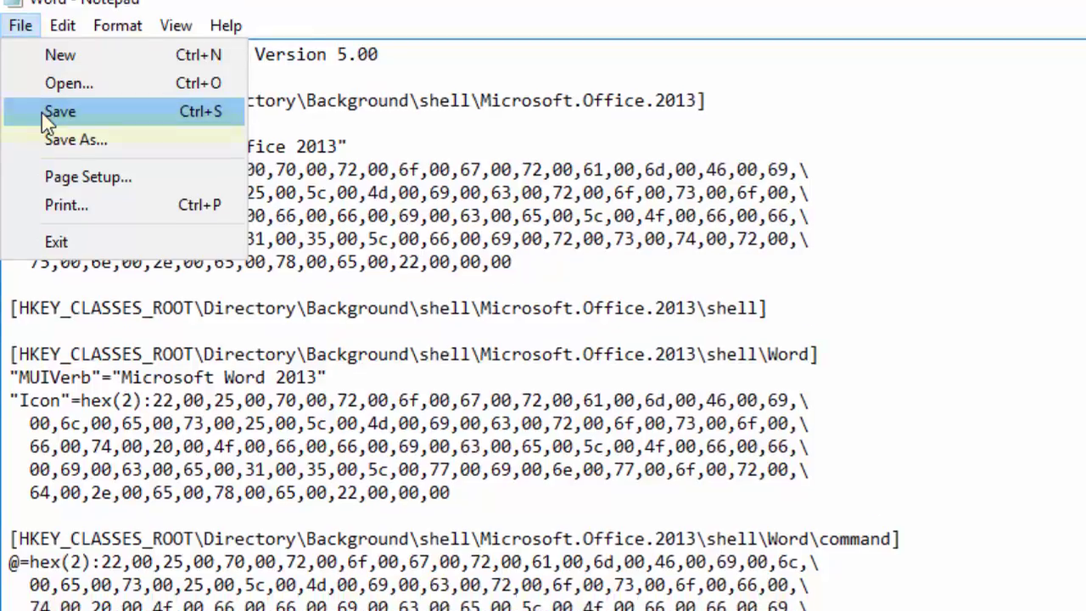
{"action": "left_click", "coordinate": [46, 132]}
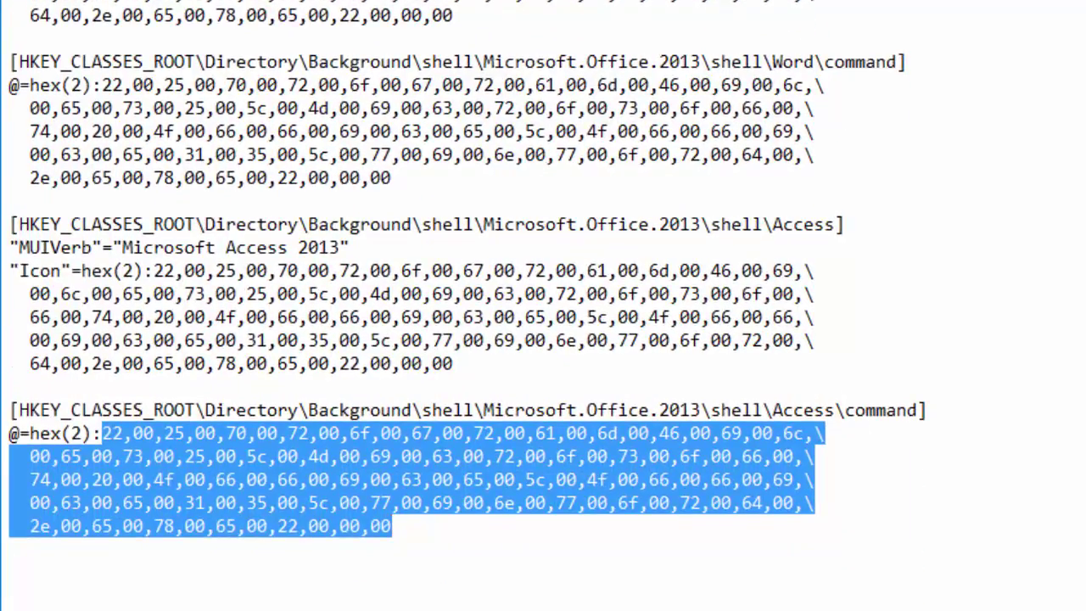
Examine each part of the Access and Access\command key paths, from the command key back to HKEY_CLASSES_ROOT
{"action": "left_click", "coordinate": [814, 226]}
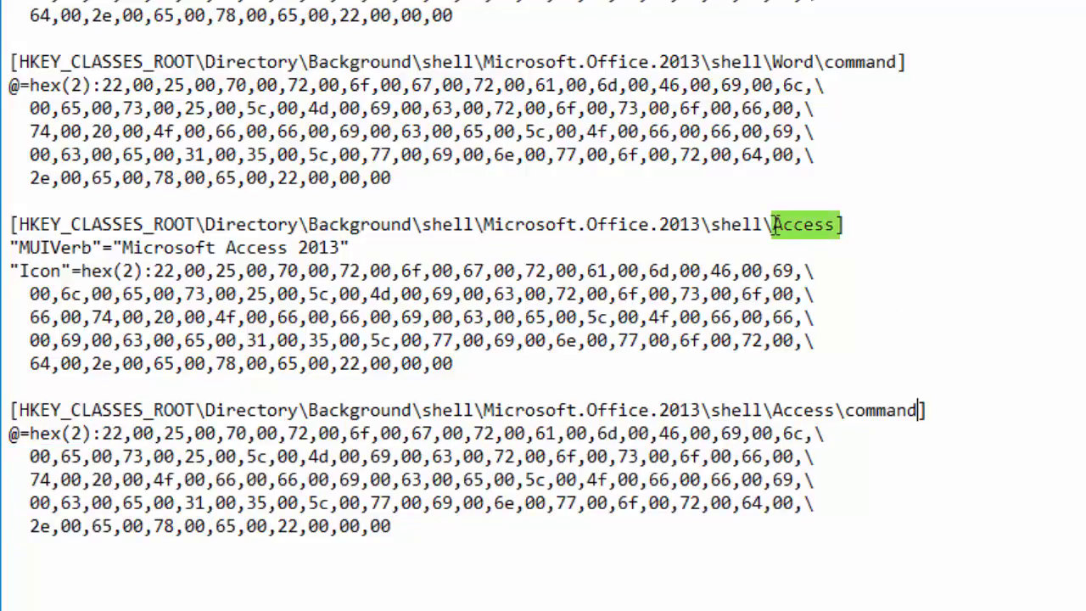
{"action": "double_click", "coordinate": [801, 225]}
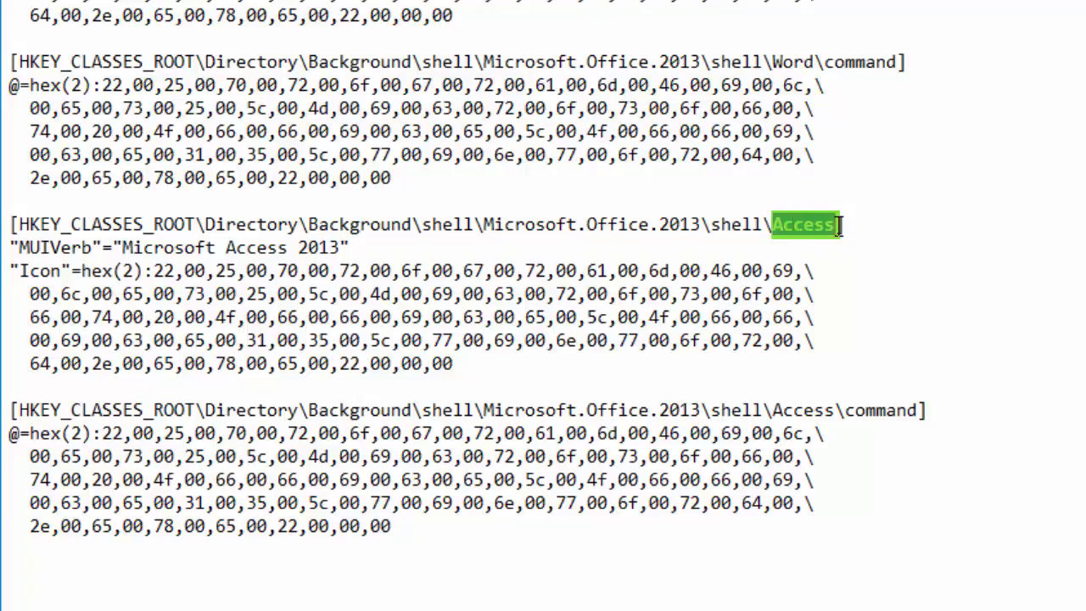
{"action": "double_click", "coordinate": [713, 224]}
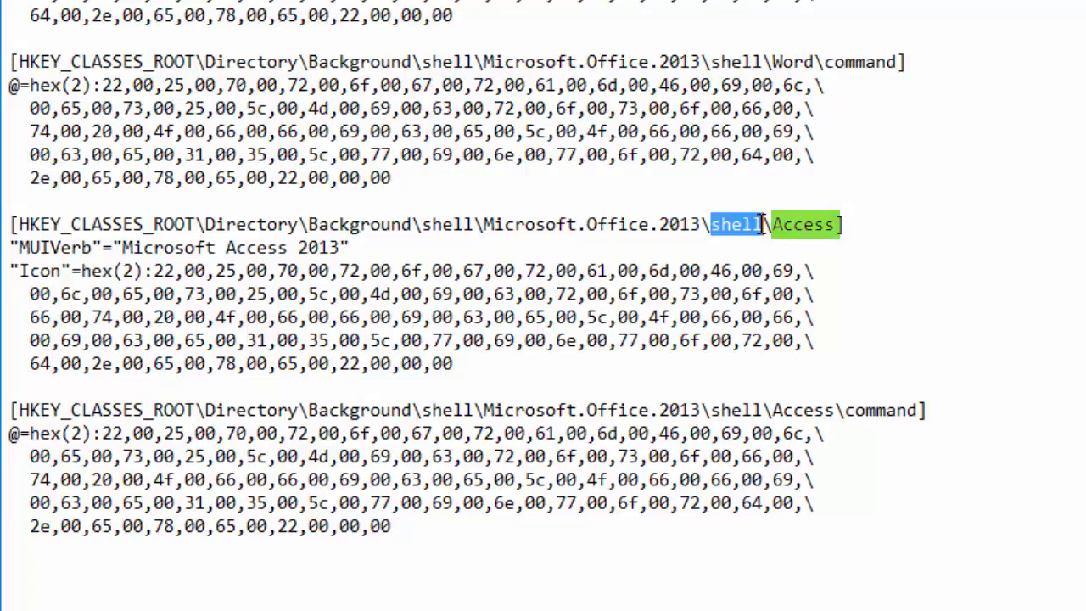
{"action": "left_click", "coordinate": [848, 410]}
{"action": "left_click_drag", "start_coordinate": [856, 411], "coordinate": [923, 412]}
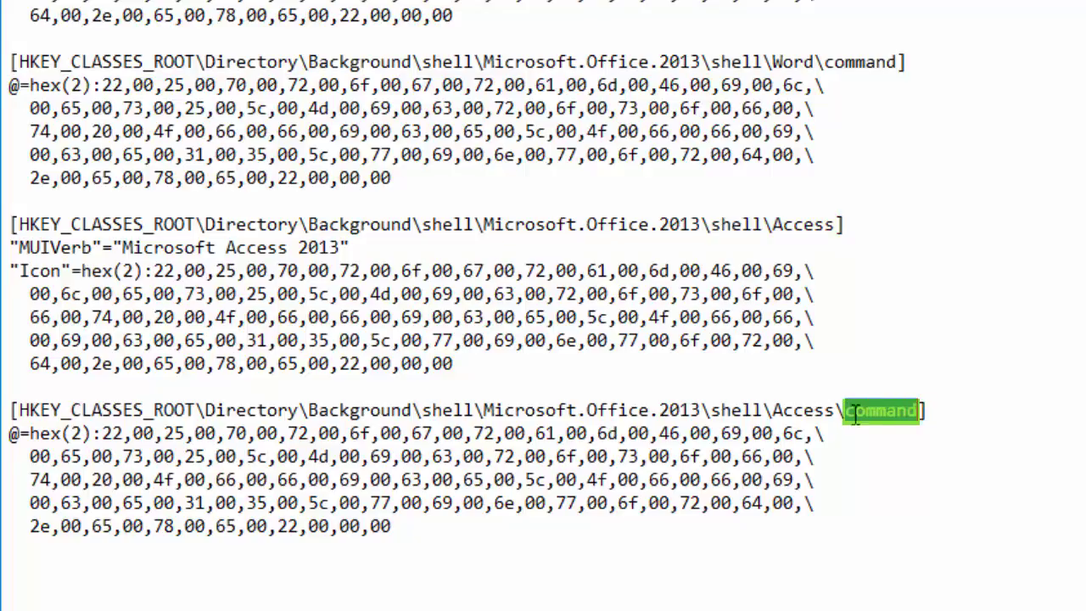
{"action": "left_click_drag", "start_coordinate": [782, 411], "coordinate": [844, 412]}
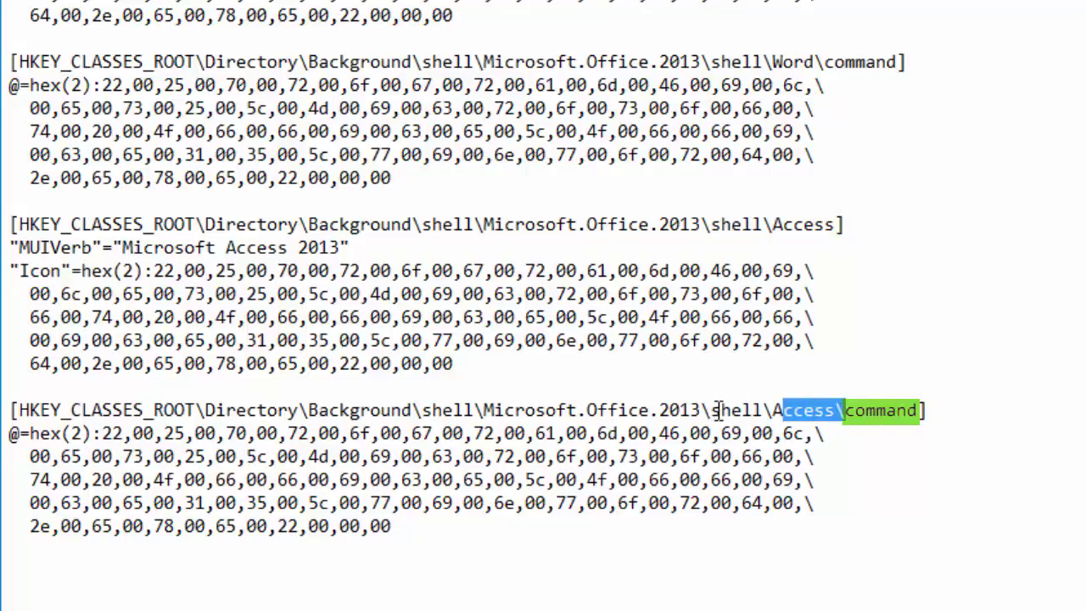
{"action": "left_click_drag", "start_coordinate": [720, 411], "coordinate": [765, 412]}
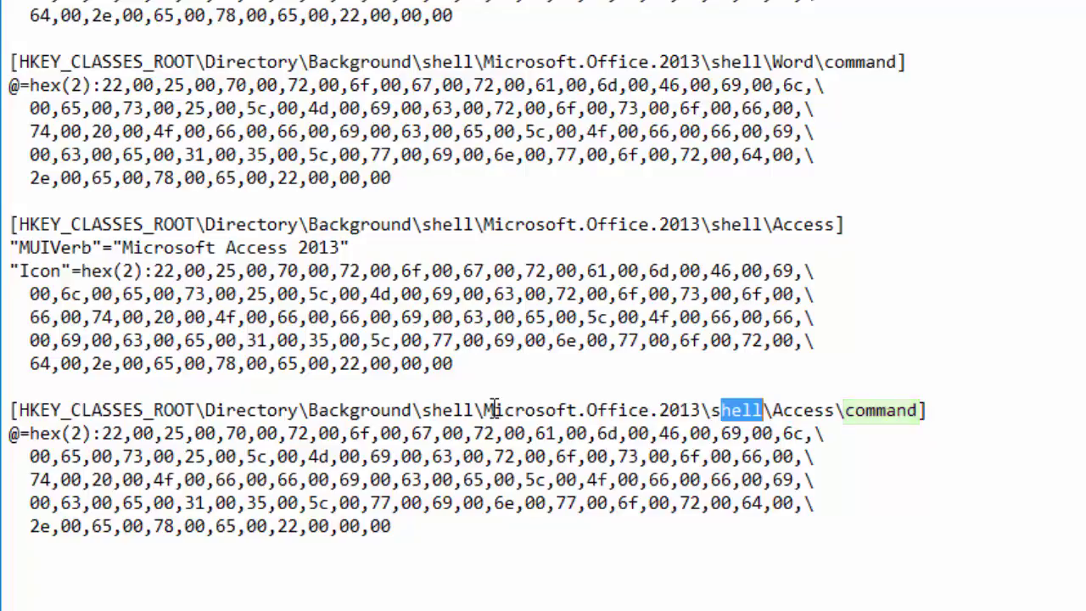
{"action": "left_click_drag", "start_coordinate": [493, 412], "coordinate": [700, 413]}
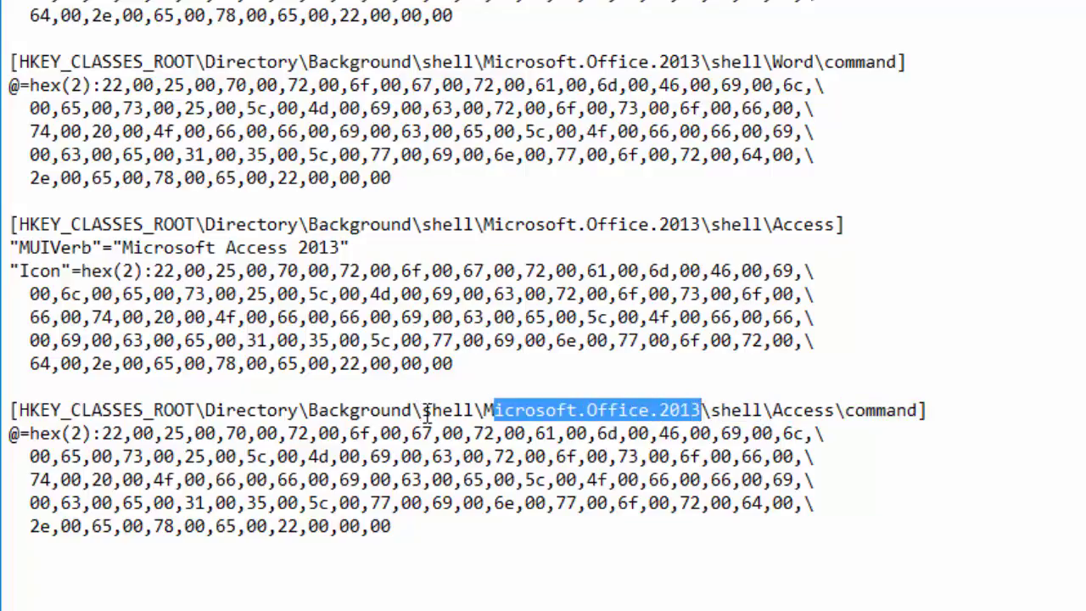
{"action": "left_click_drag", "start_coordinate": [422, 411], "coordinate": [481, 412]}
{"action": "left_click_drag", "start_coordinate": [307, 412], "coordinate": [422, 412]}
{"action": "left_click_drag", "start_coordinate": [205, 411], "coordinate": [294, 412]}
{"action": "left_click_drag", "start_coordinate": [19, 411], "coordinate": [195, 411]}
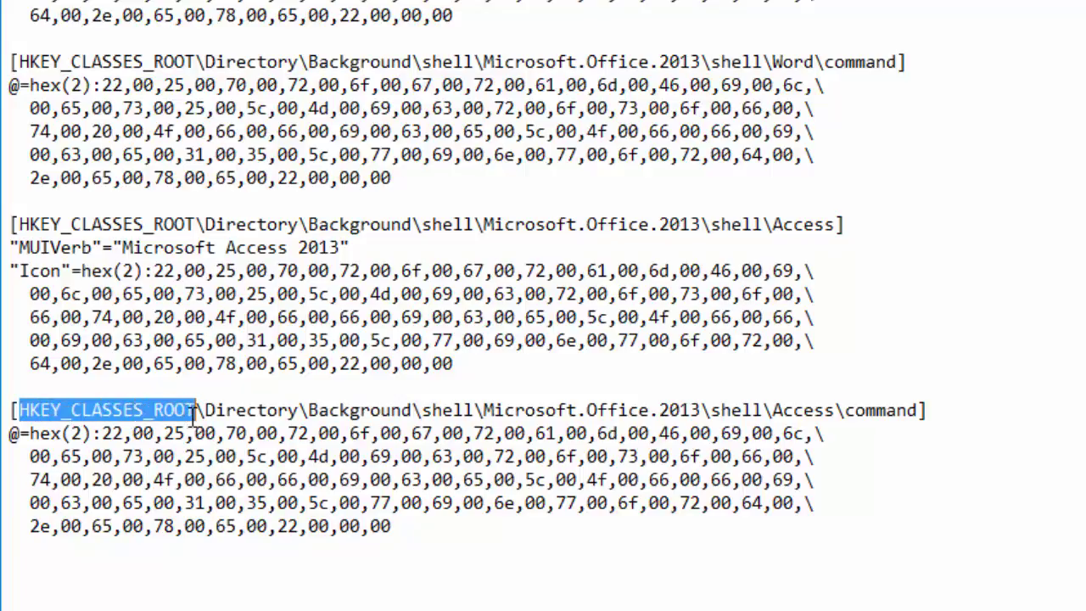
{"action": "left_click", "coordinate": [265, 502]}
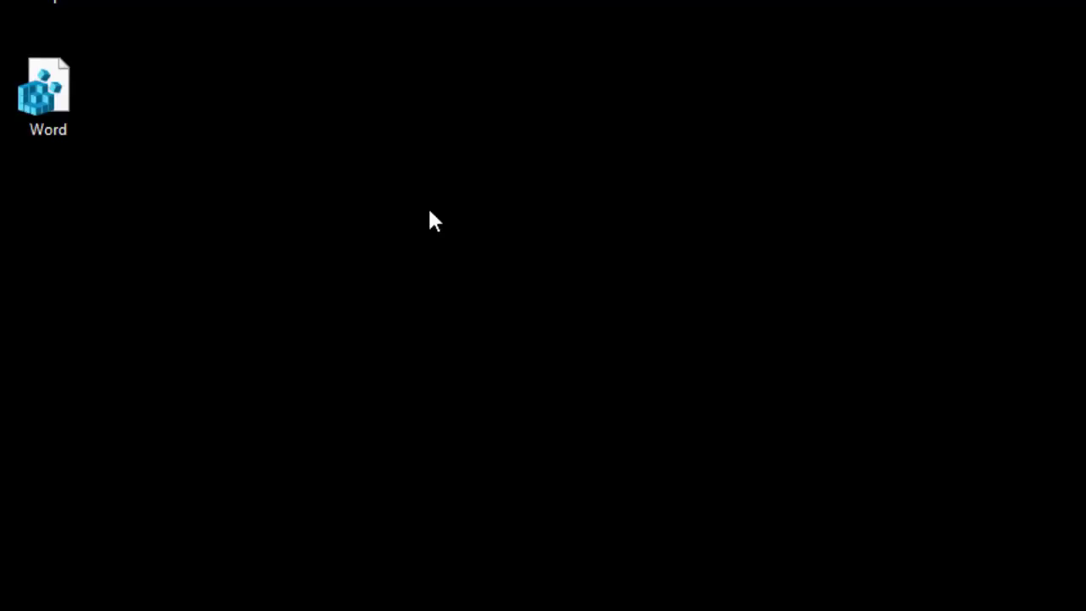
Merge the desktop's Word registration file into the registry and check the Microsoft Office 2013 submenu in the desktop context menu
{"action": "left_click", "coordinate": [75, 102]}
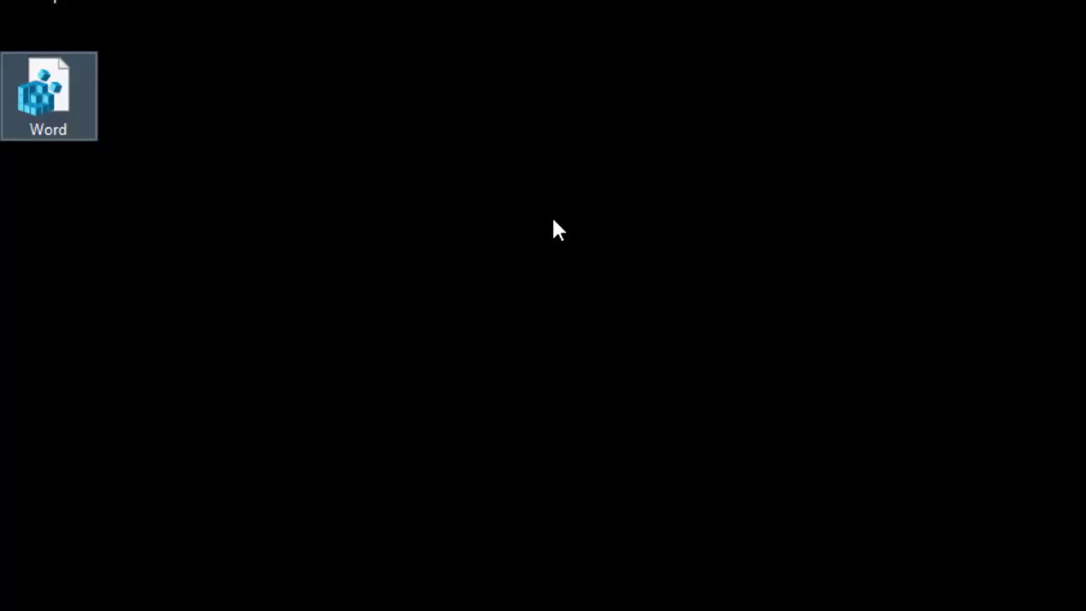
{"action": "key", "text": "Return"}
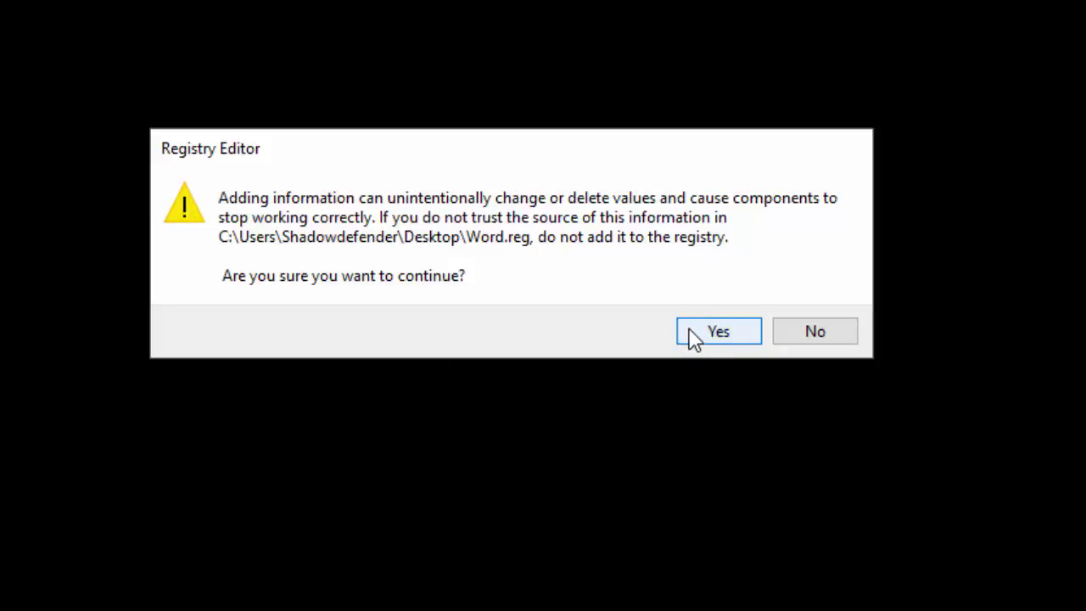
{"action": "left_click", "coordinate": [721, 333]}
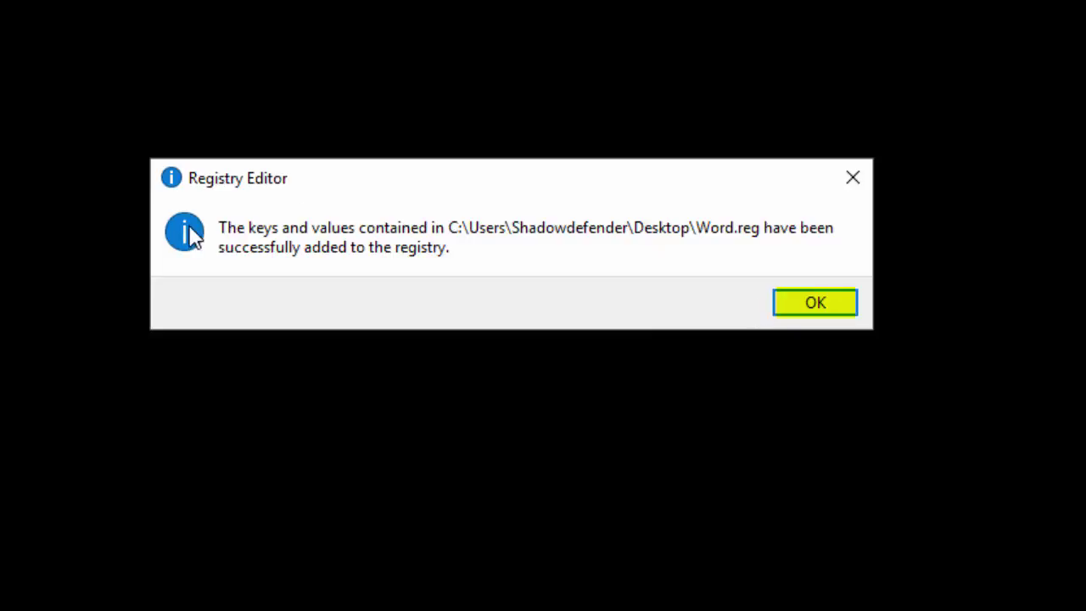
{"action": "left_click", "coordinate": [817, 305]}
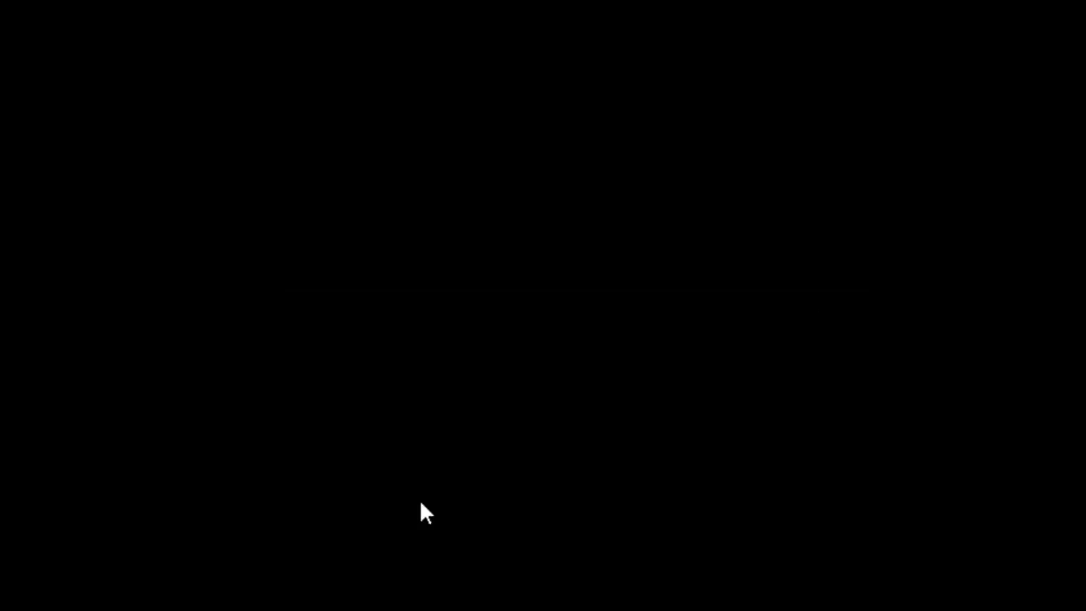
{"action": "right_click", "coordinate": [316, 188]}
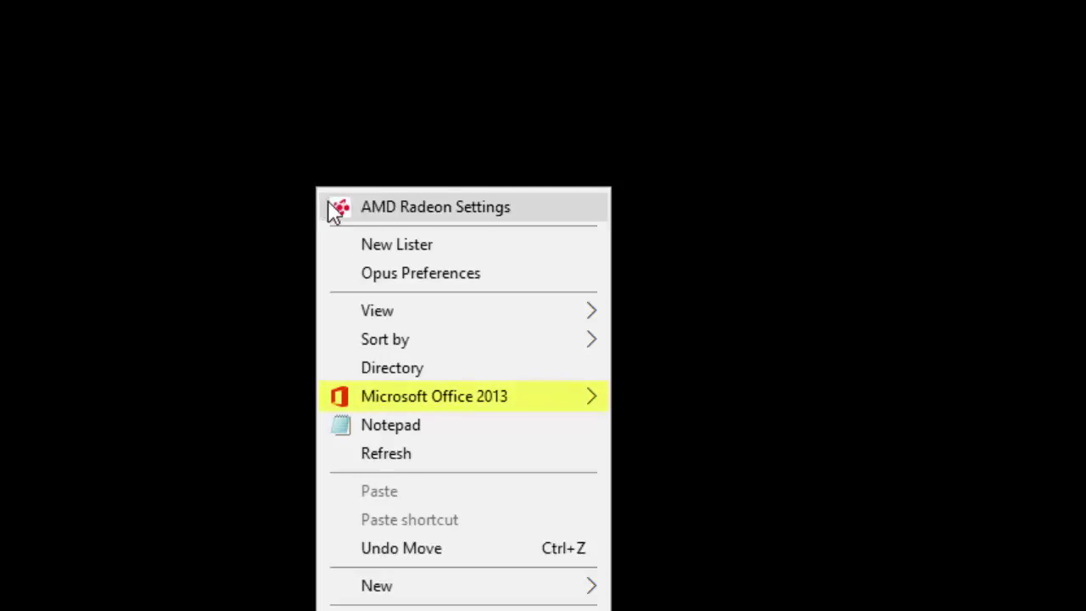
{"action": "mouse_move", "coordinate": [435, 404]}
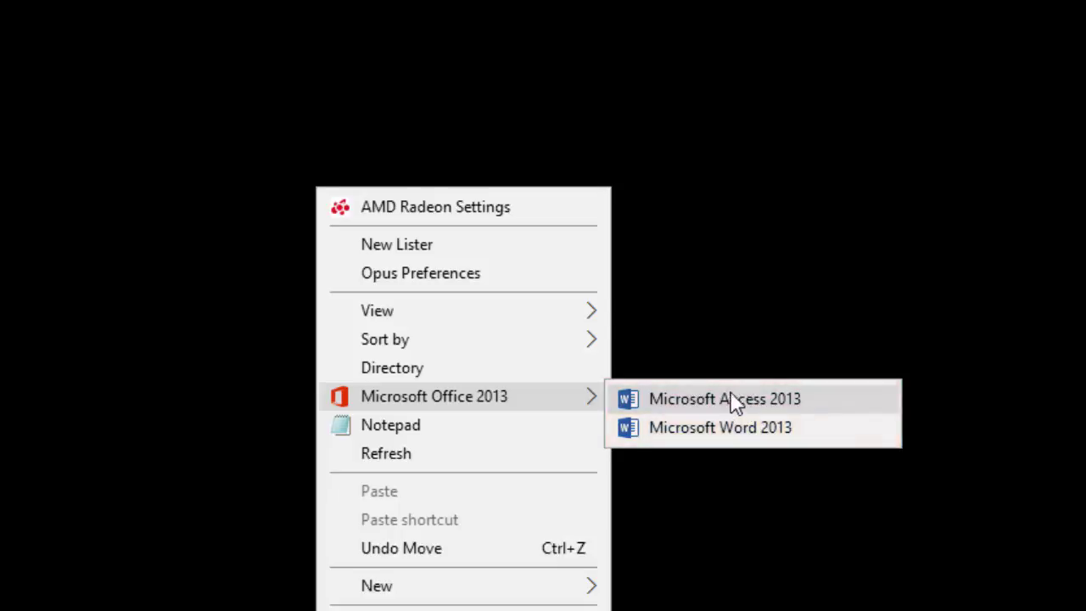
Test the desktop submenu's Microsoft Access 2013 entry, and inspect the Word and Access keys with their command subkeys in Registry Editor
{"action": "left_click", "coordinate": [746, 408]}
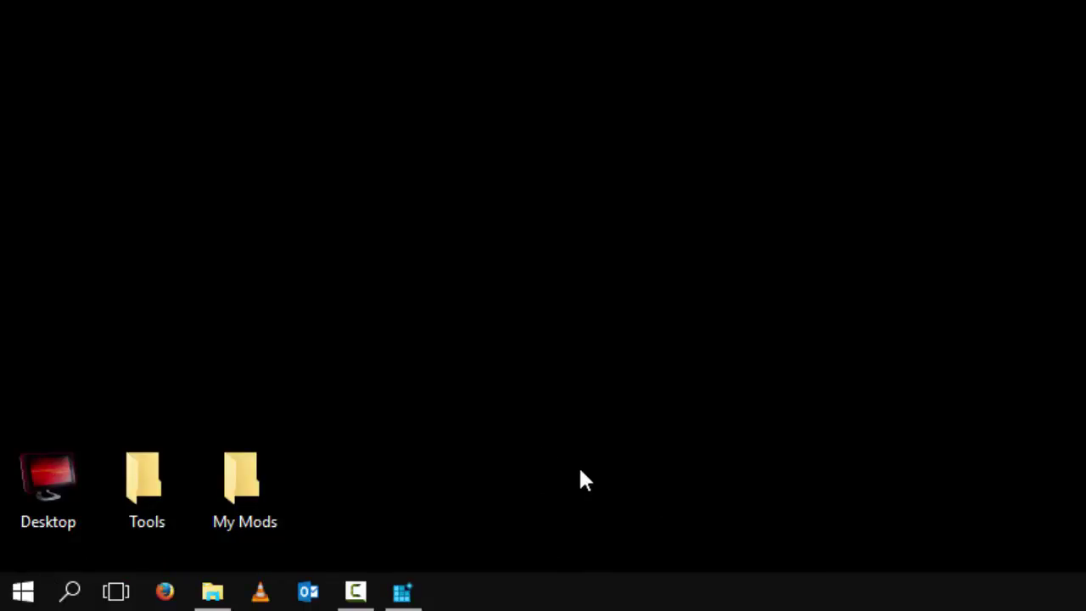
{"action": "mouse_move", "coordinate": [415, 599]}
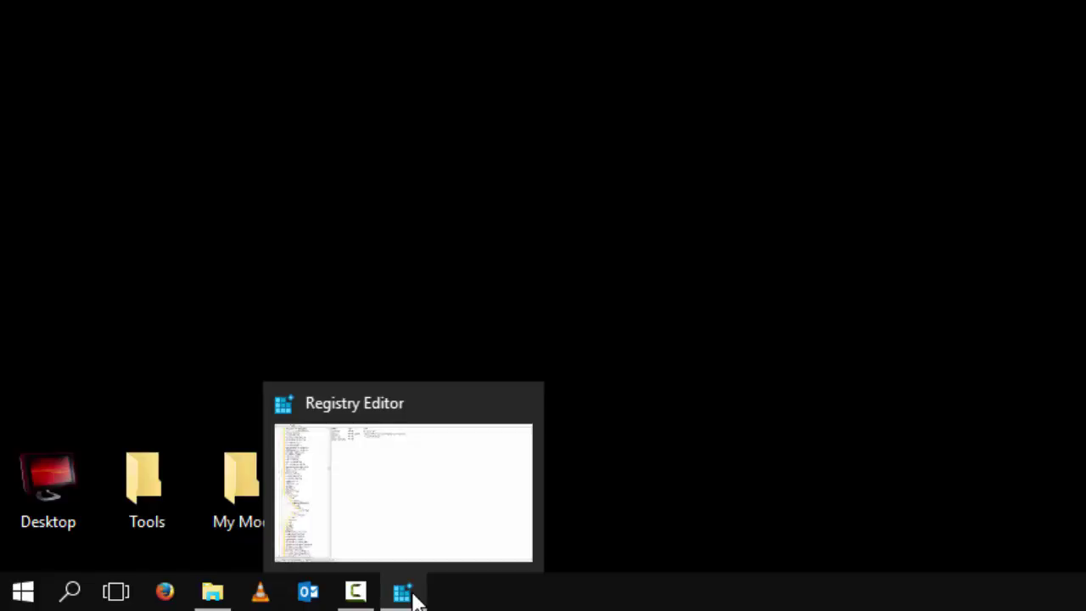
{"action": "left_click", "coordinate": [415, 599]}
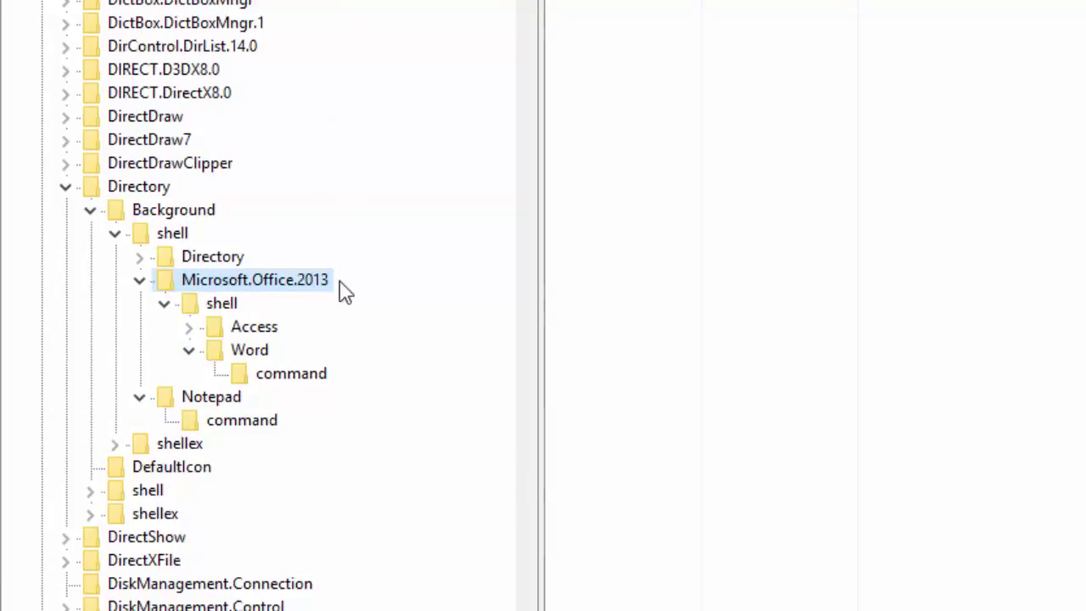
{"action": "left_click", "coordinate": [229, 303]}
{"action": "left_click", "coordinate": [264, 353]}
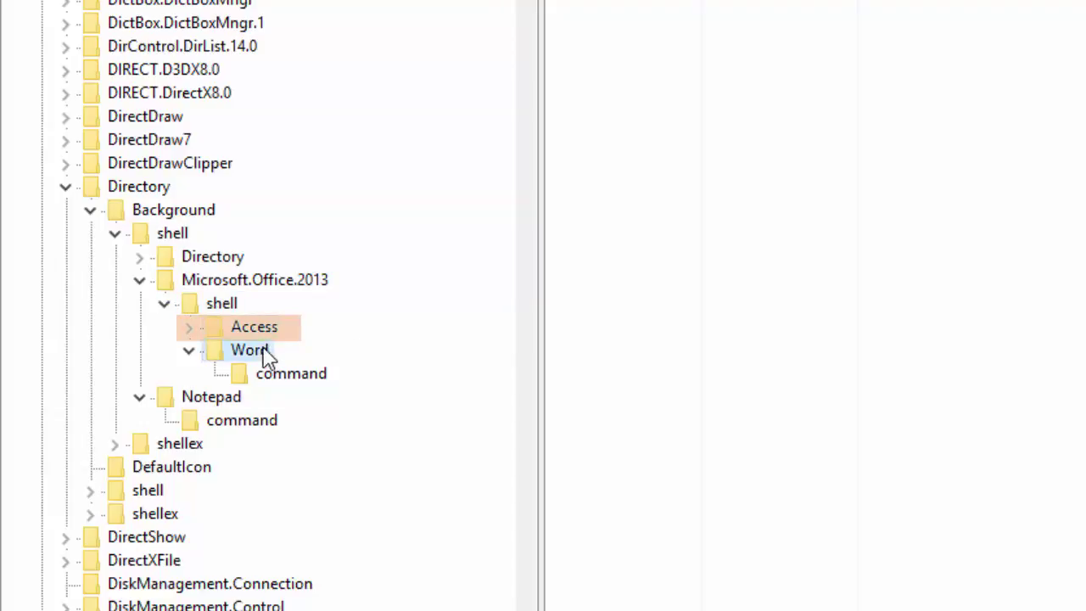
{"action": "left_click", "coordinate": [291, 375]}
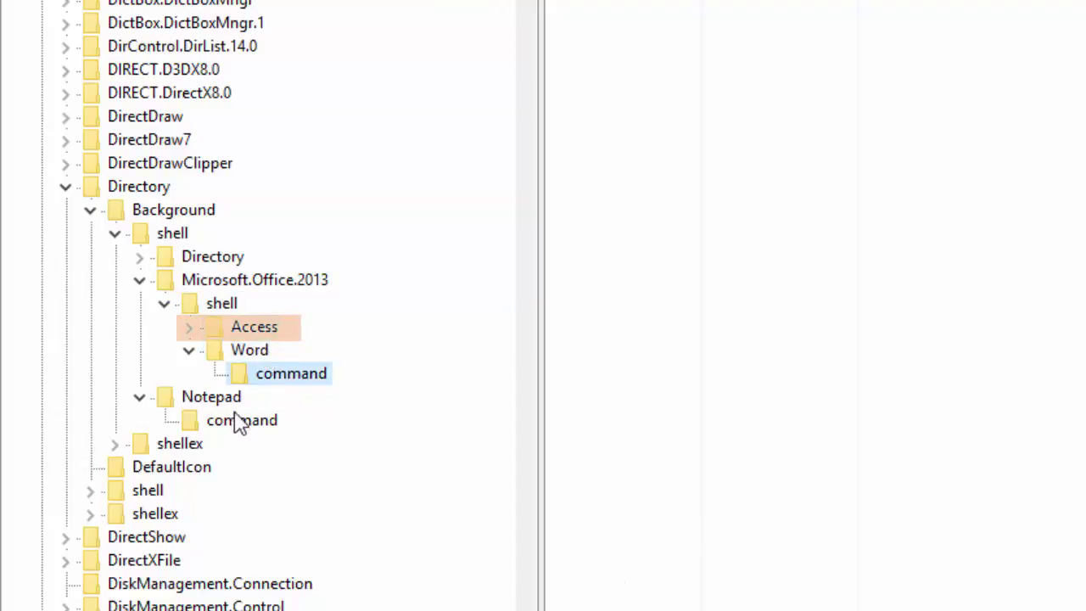
{"action": "left_click", "coordinate": [190, 328]}
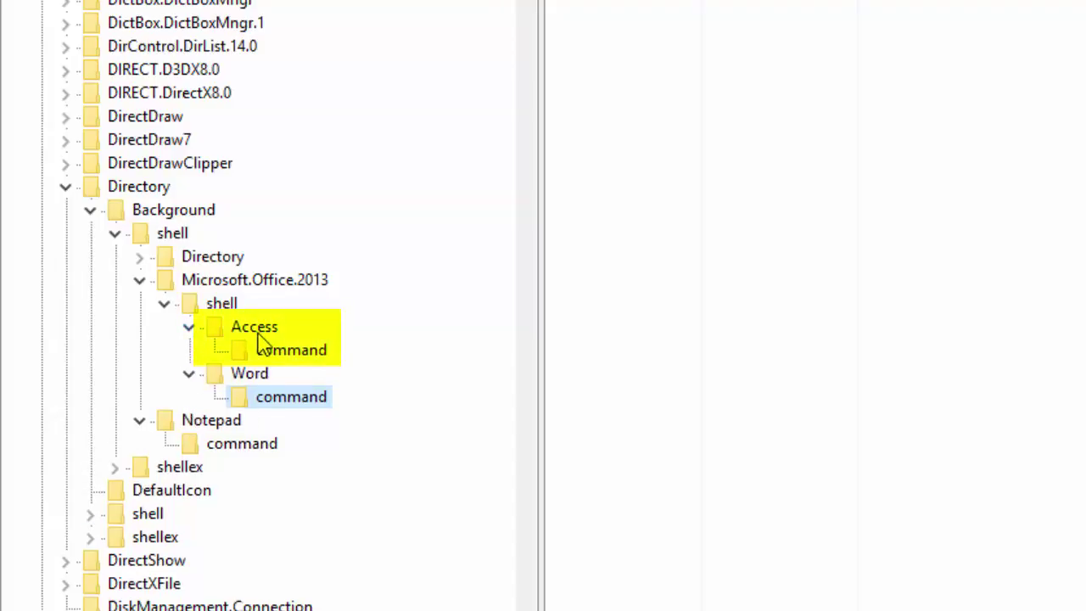
{"action": "left_click", "coordinate": [285, 356]}
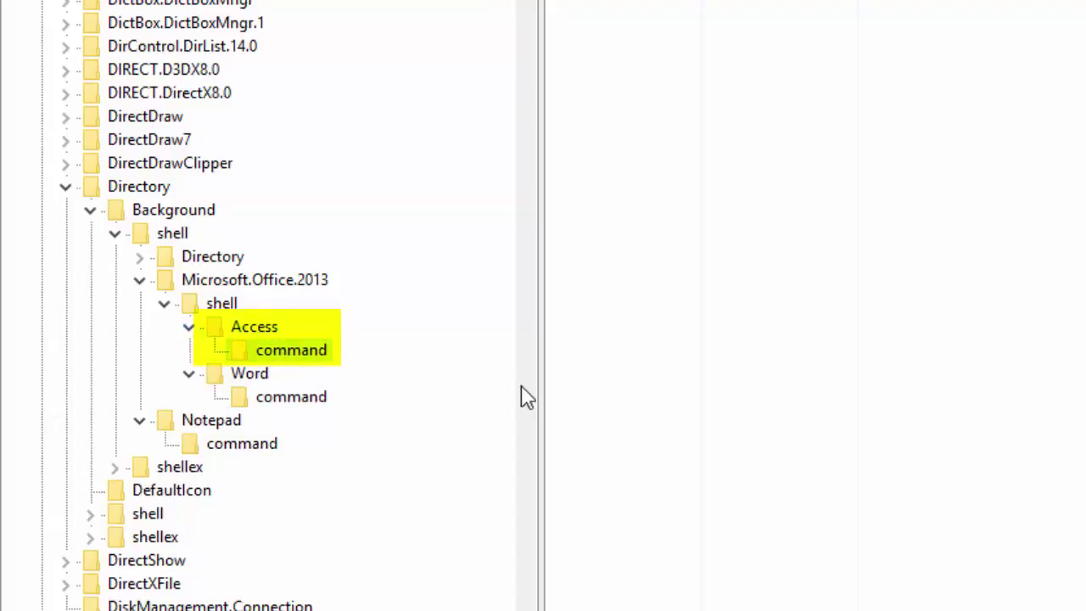
Set the Access key's Icon value to "%programFiles%\Microsoft Office\Office15\msaccess.exe"
{"action": "left_click", "coordinate": [251, 335]}
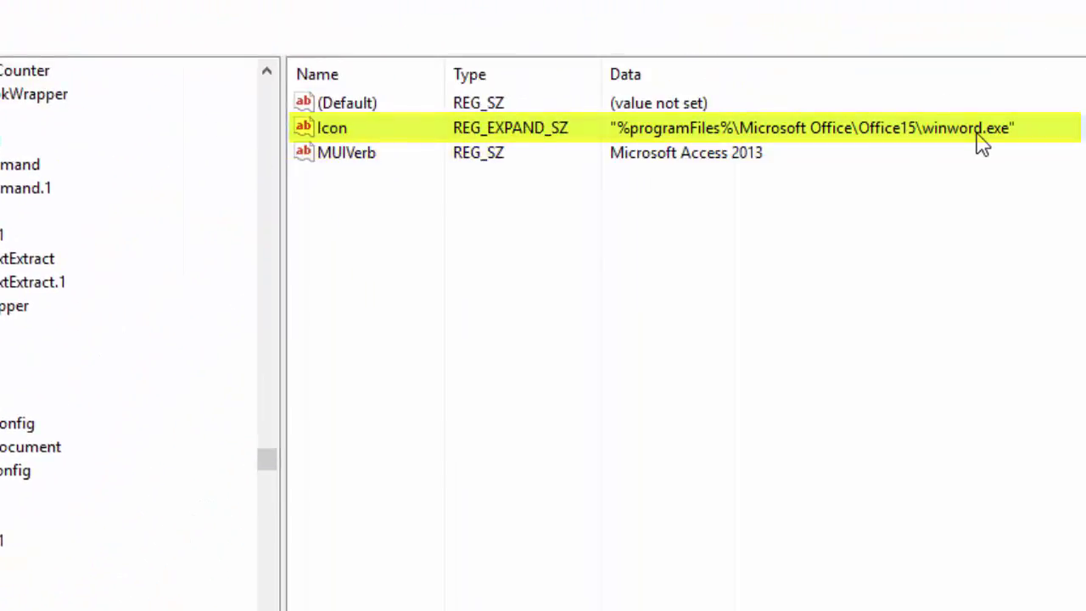
{"action": "double_click", "coordinate": [977, 128]}
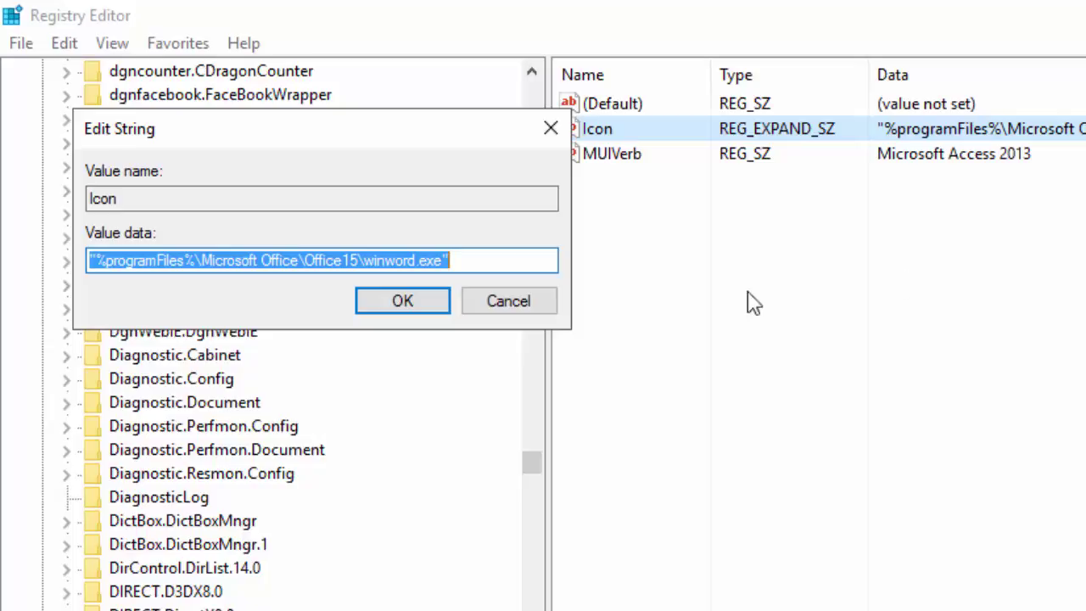
{"action": "left_click", "coordinate": [547, 305]}
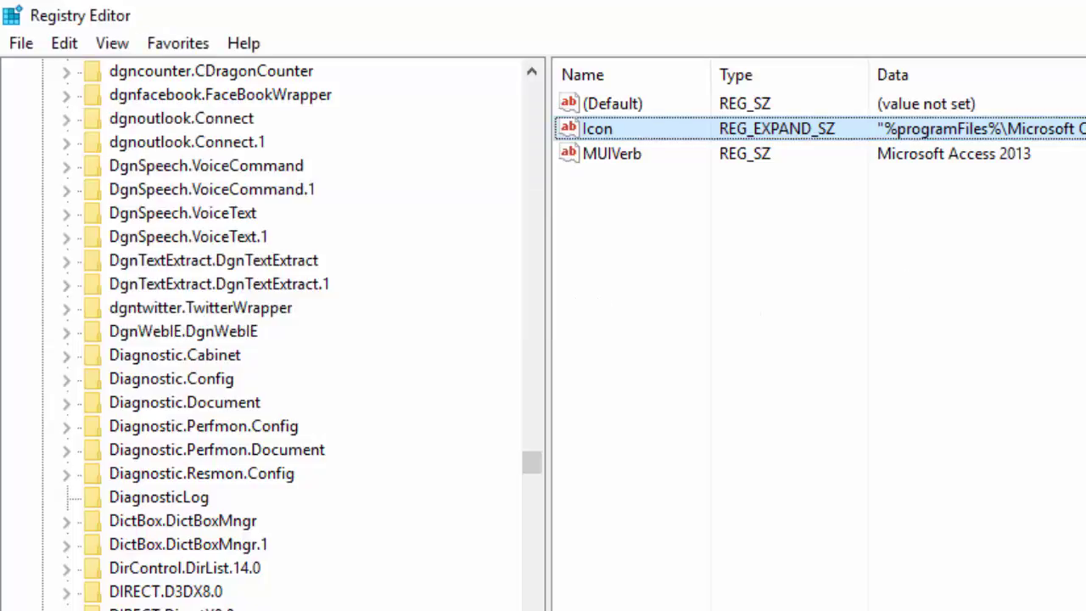
{"action": "double_click", "coordinate": [1077, 129]}
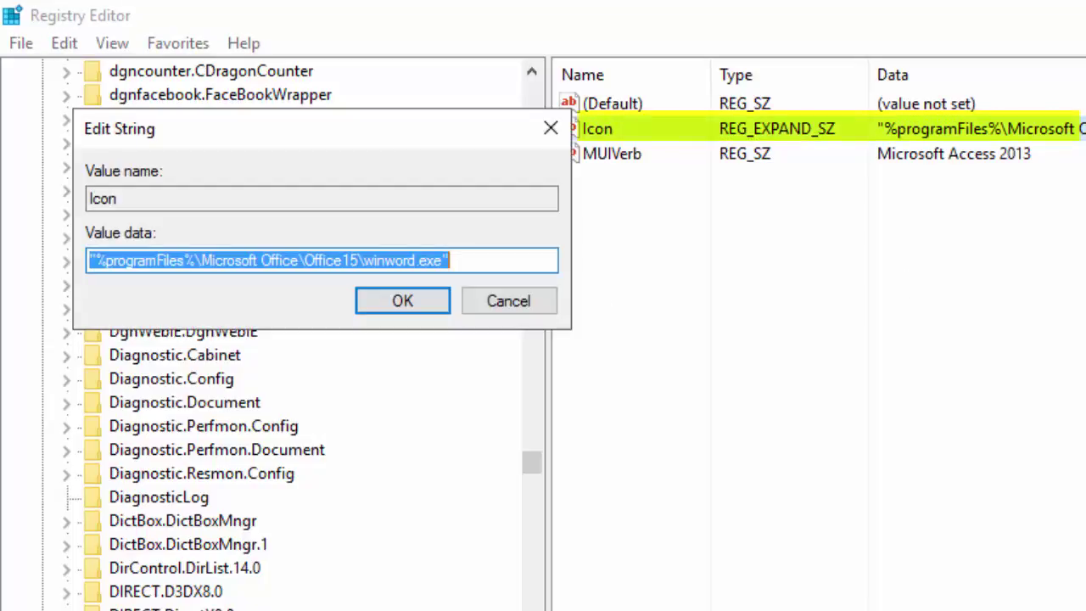
{"action": "left_click", "coordinate": [458, 260]}
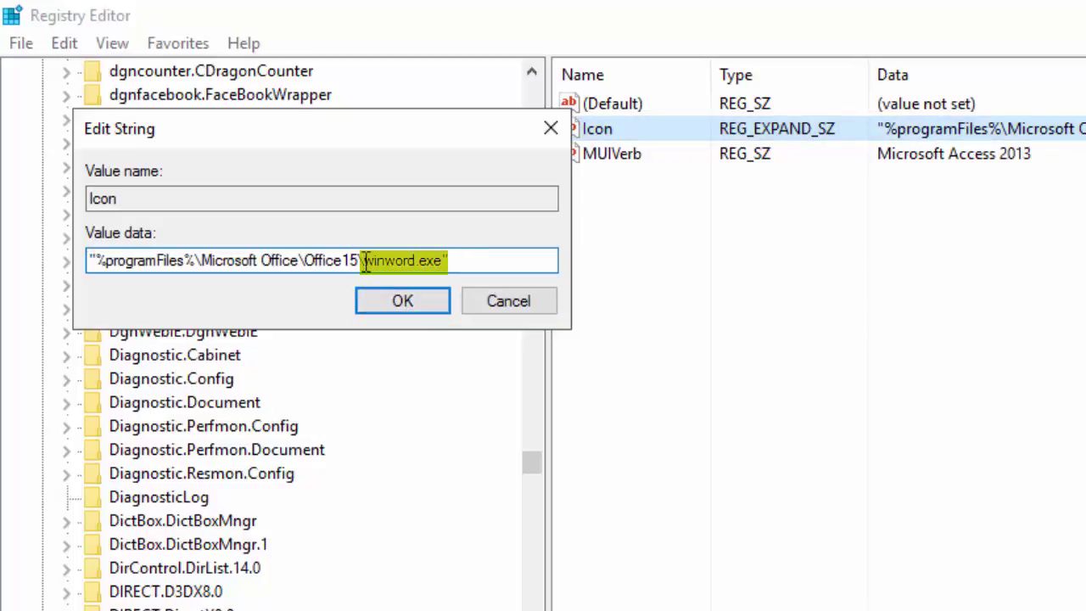
{"action": "left_click_drag", "start_coordinate": [360, 260], "coordinate": [413, 260]}
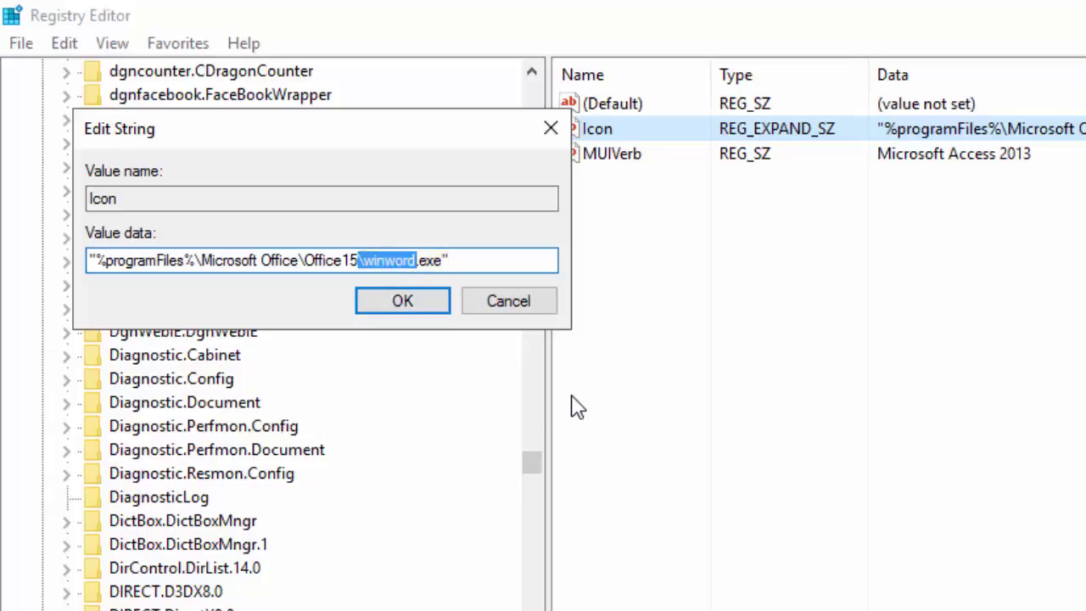
{"action": "type", "text": "access"}
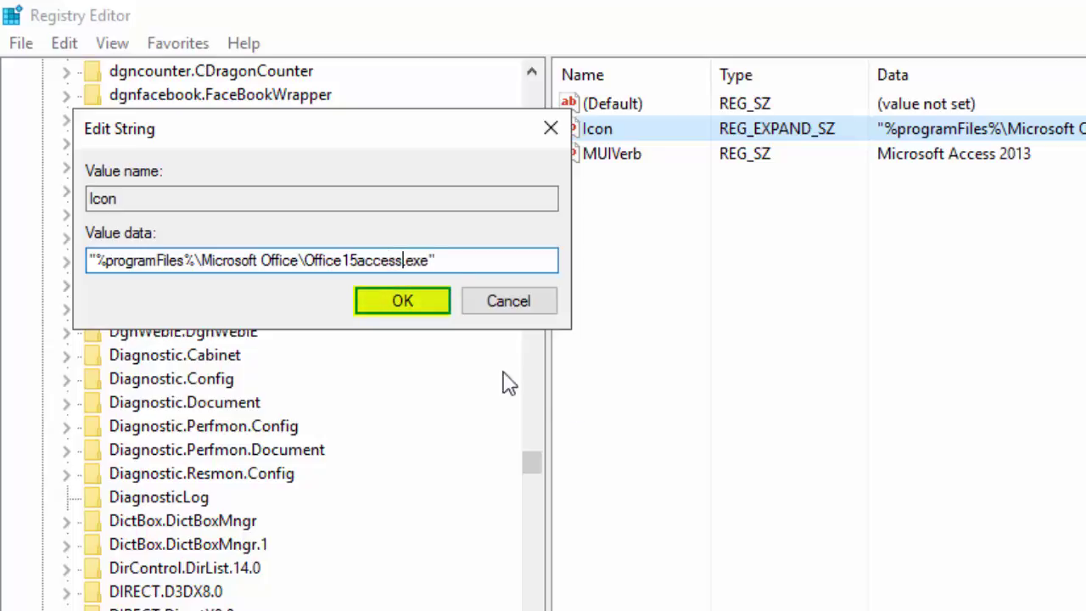
{"action": "left_click", "coordinate": [357, 260]}
{"action": "type", "text": "\\ms"}
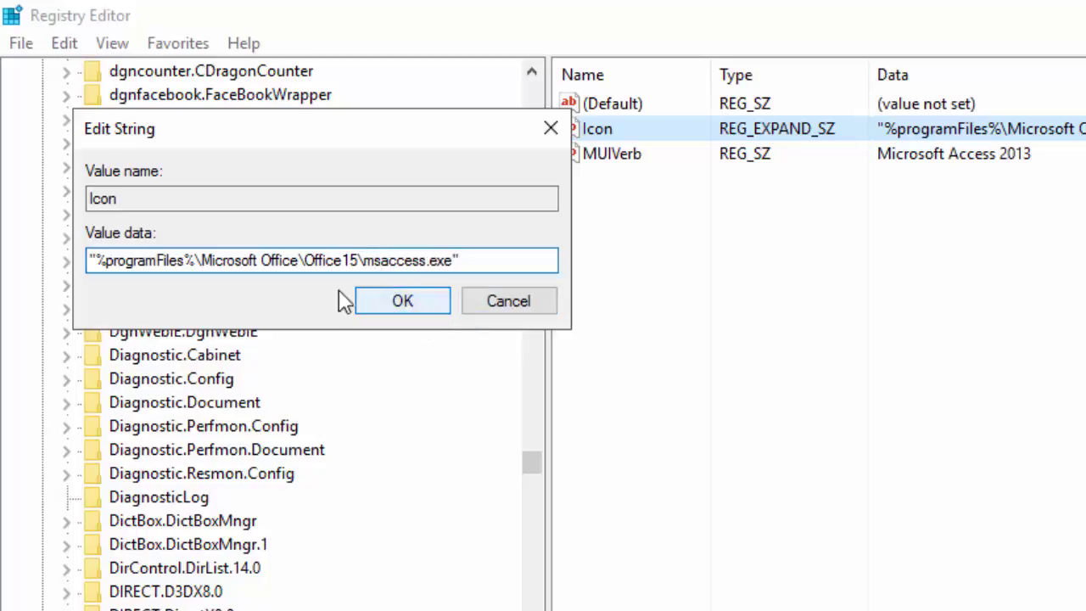
{"action": "left_click_drag", "start_coordinate": [91, 260], "coordinate": [196, 257]}
{"action": "left_click", "coordinate": [98, 262]}
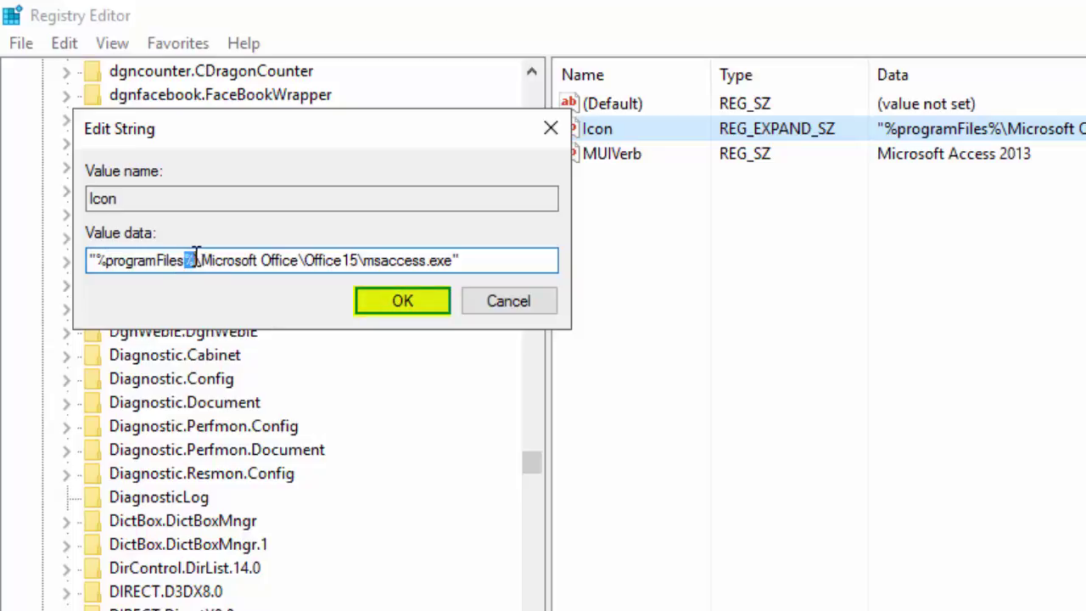
{"action": "left_click_drag", "start_coordinate": [251, 263], "coordinate": [470, 263]}
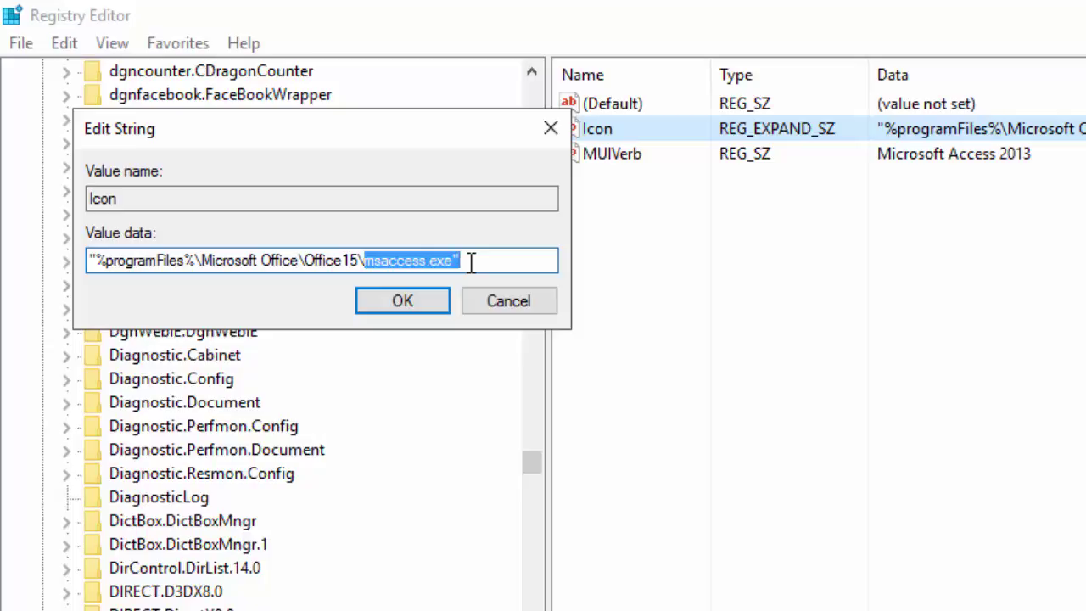
{"action": "left_click", "coordinate": [471, 263]}
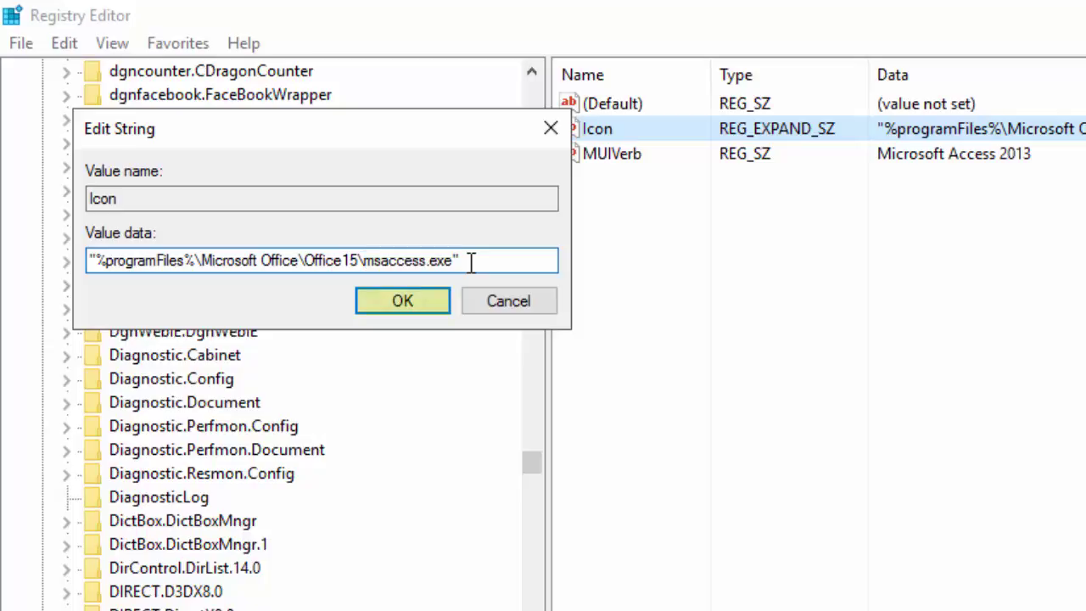
{"action": "left_click", "coordinate": [402, 304]}
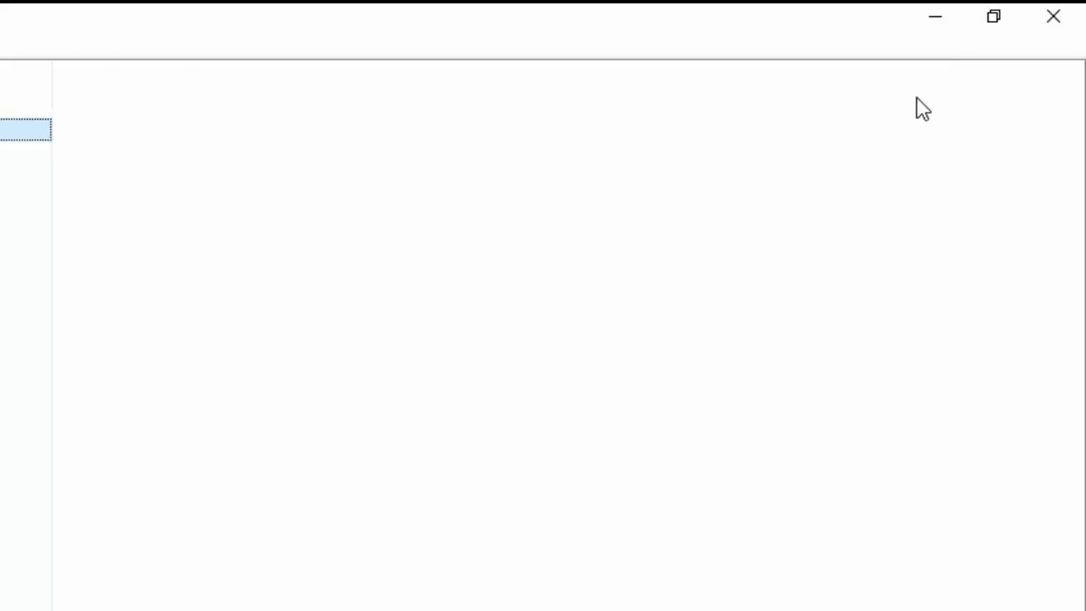
Minimize Registry Editor and check the Access icon in the desktop context menu's Microsoft Office 2013 submenu
{"action": "left_click", "coordinate": [935, 23]}
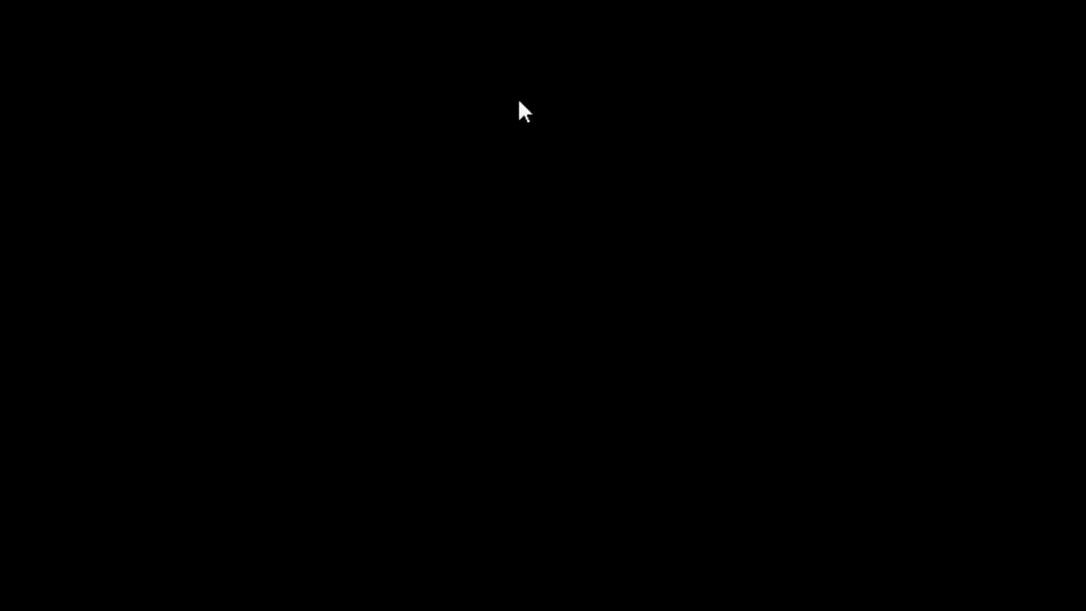
{"action": "right_click", "coordinate": [518, 101]}
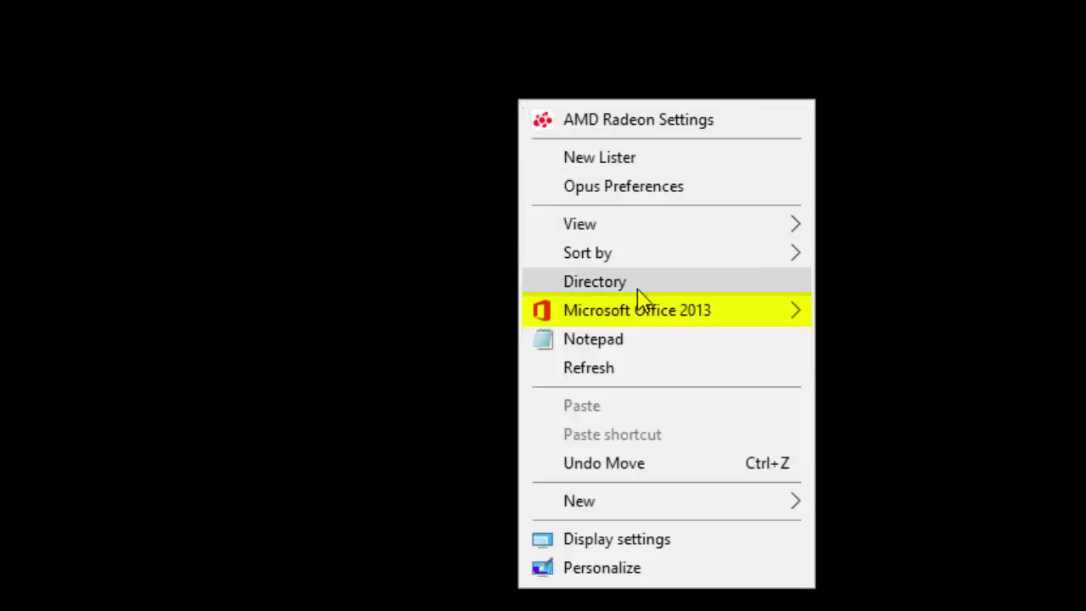
{"action": "mouse_move", "coordinate": [646, 314]}
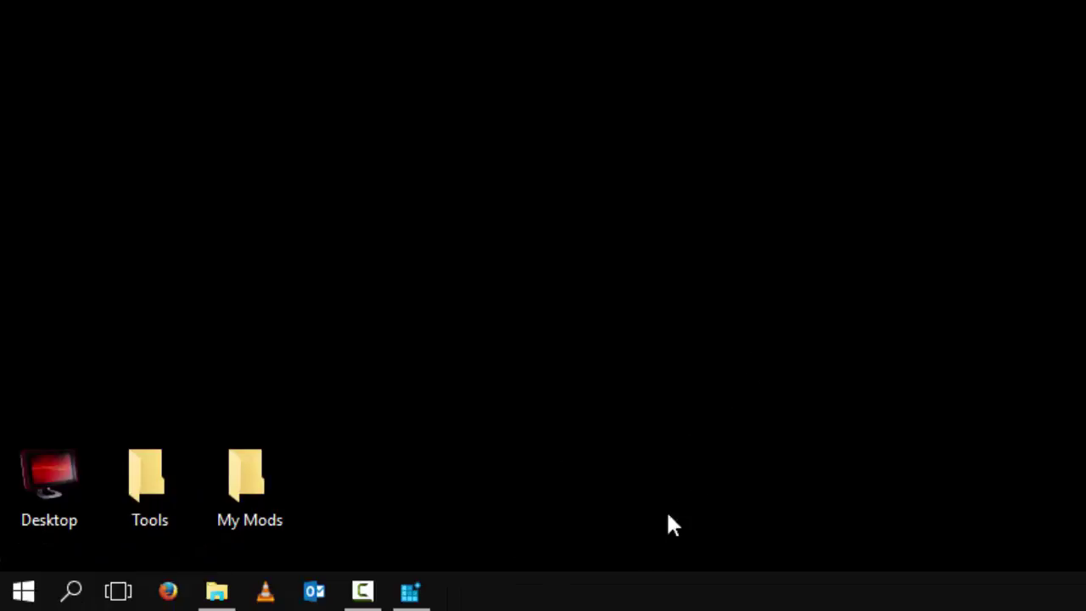
In Registry Editor, set the default value of Access's command key to "%programFiles%\Microsoft Office\Office15\msaccess.exe"
{"action": "mouse_move", "coordinate": [430, 603]}
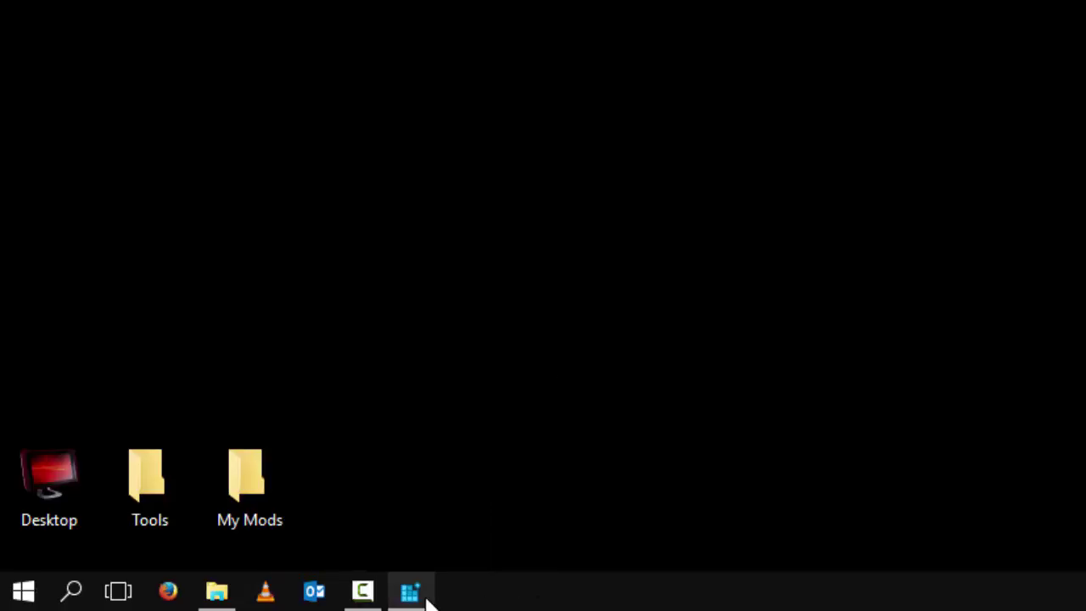
{"action": "left_click", "coordinate": [410, 596]}
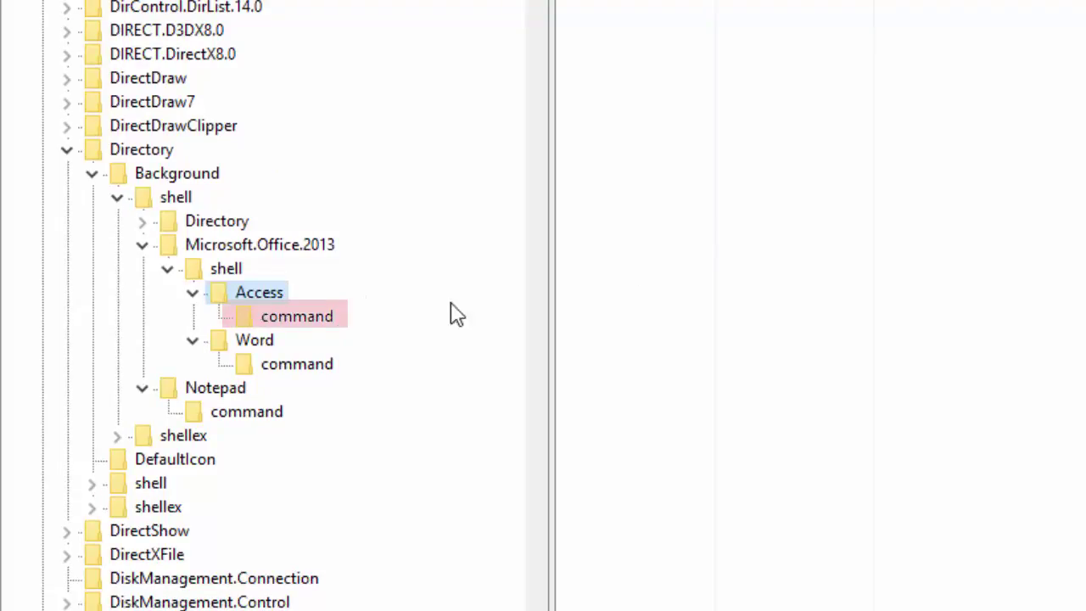
{"action": "left_click", "coordinate": [291, 323]}
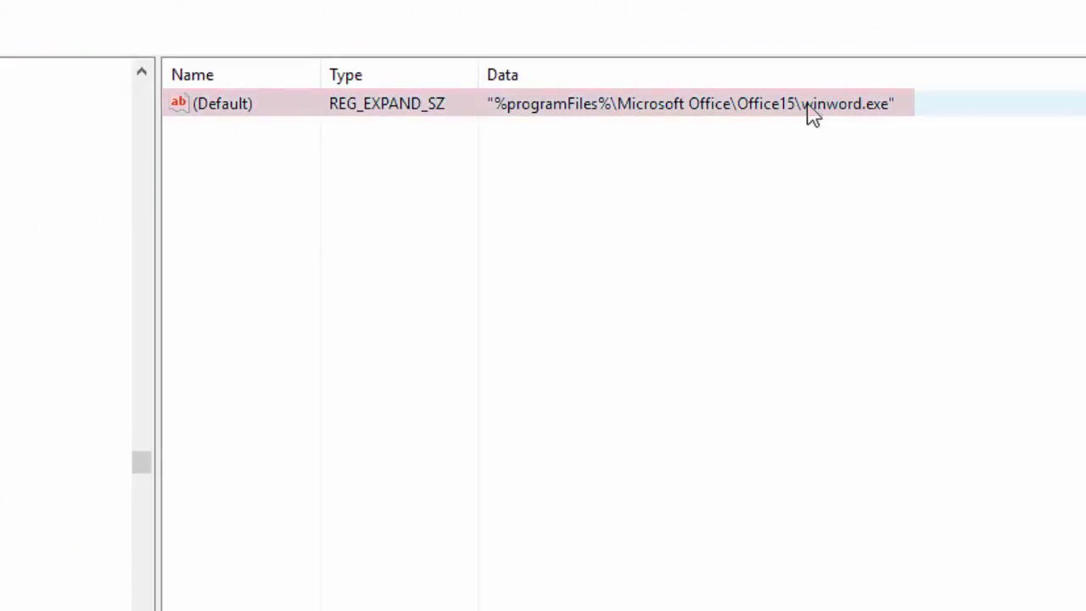
{"action": "double_click", "coordinate": [812, 112]}
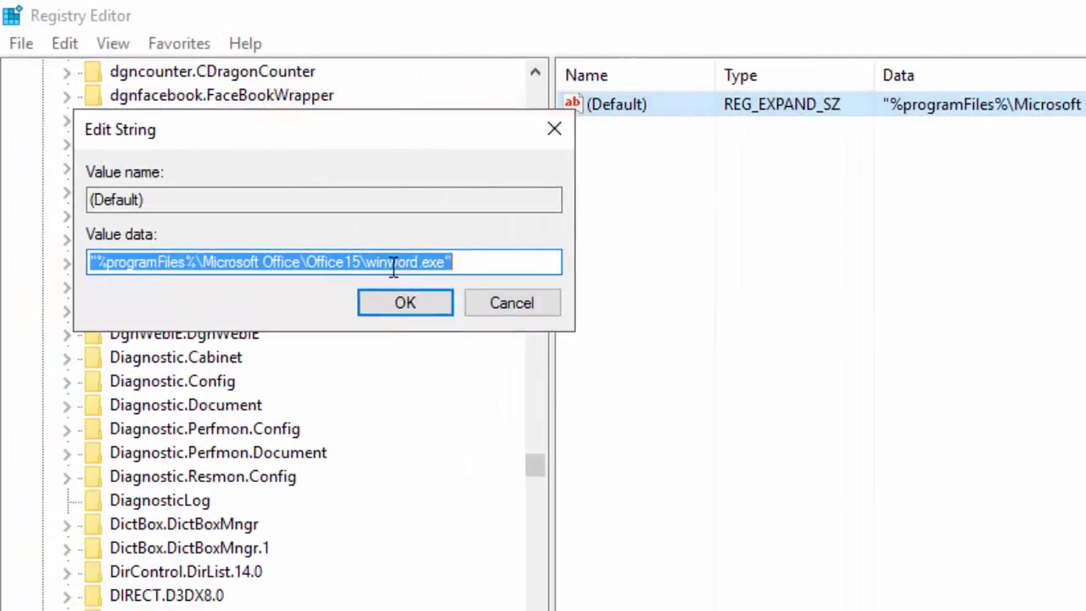
{"action": "left_click_drag", "start_coordinate": [366, 263], "coordinate": [419, 262]}
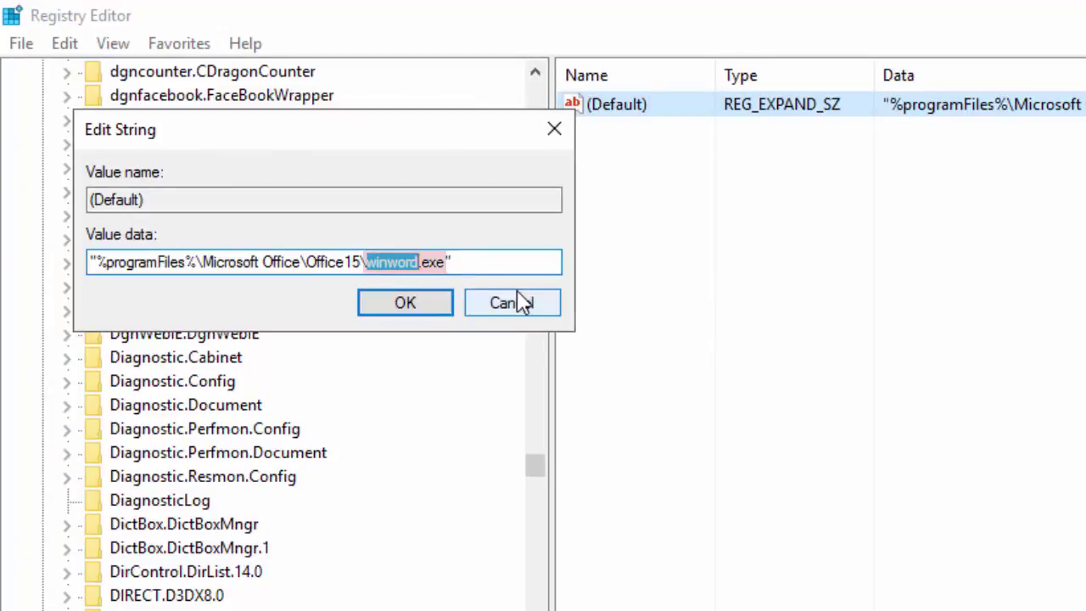
{"action": "type", "text": "ms"}
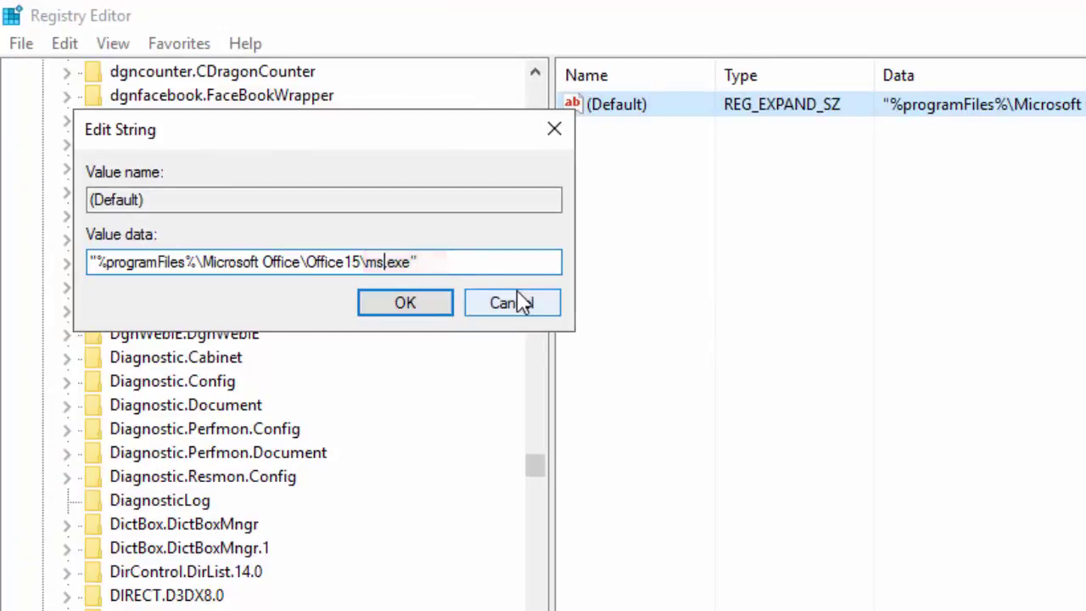
{"action": "type", "text": "access"}
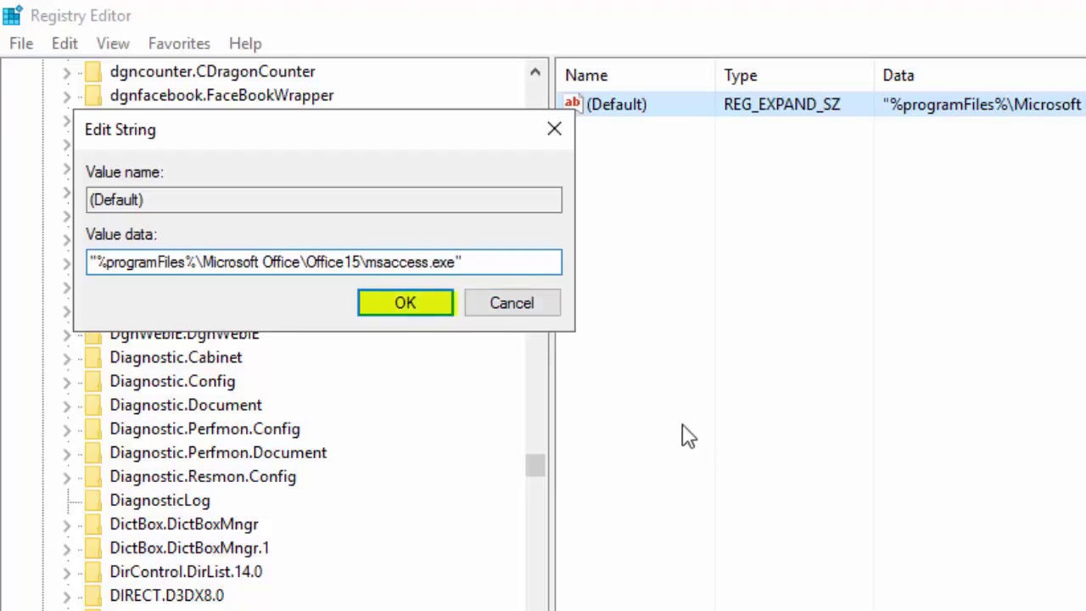
{"action": "left_click", "coordinate": [398, 307]}
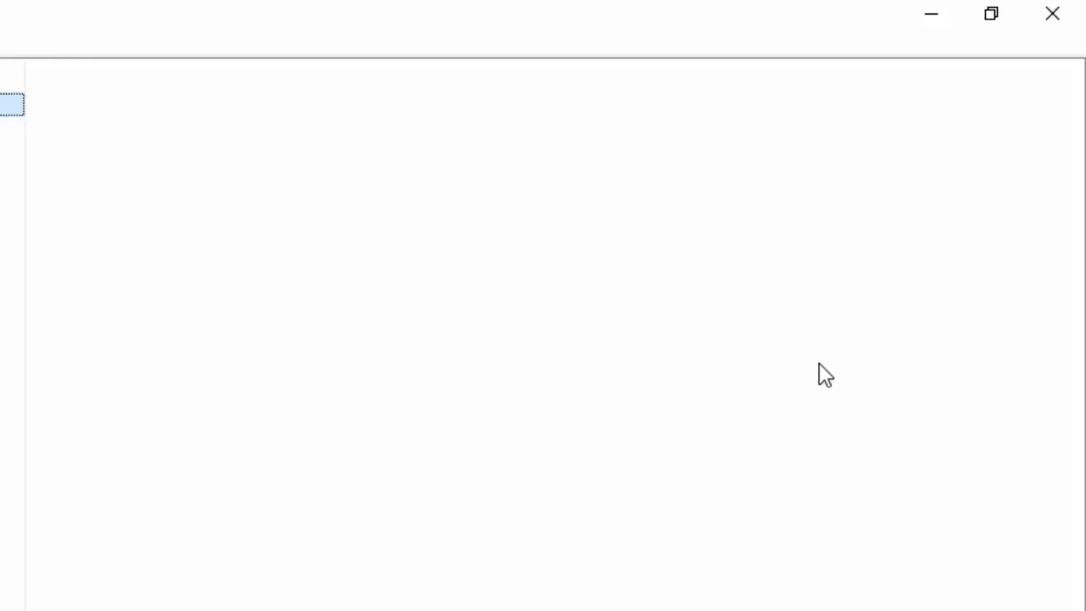
Minimize Registry Editor and launch Microsoft Access 2013 from the desktop context menu's Microsoft Office 2013 submenu
{"action": "left_click", "coordinate": [937, 20]}
{"action": "right_click", "coordinate": [510, 158]}
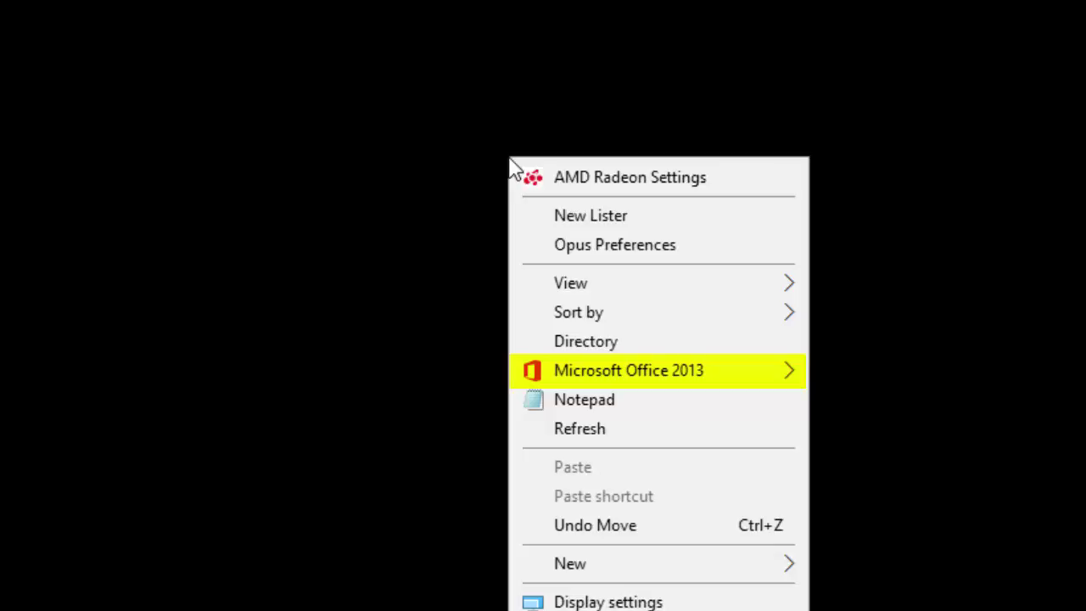
{"action": "mouse_move", "coordinate": [729, 366]}
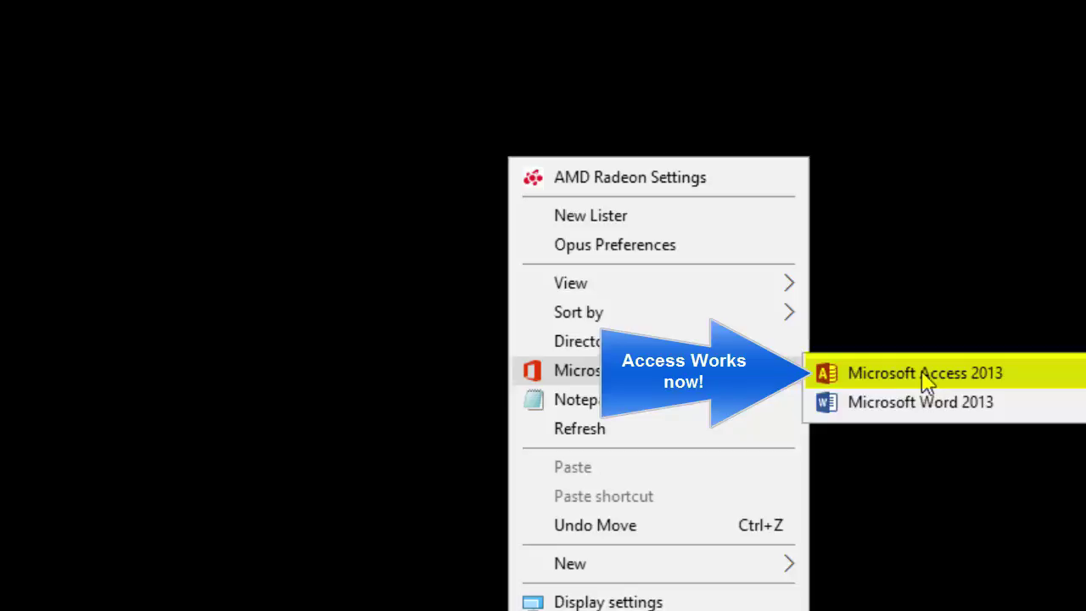
{"action": "left_click", "coordinate": [1006, 380]}
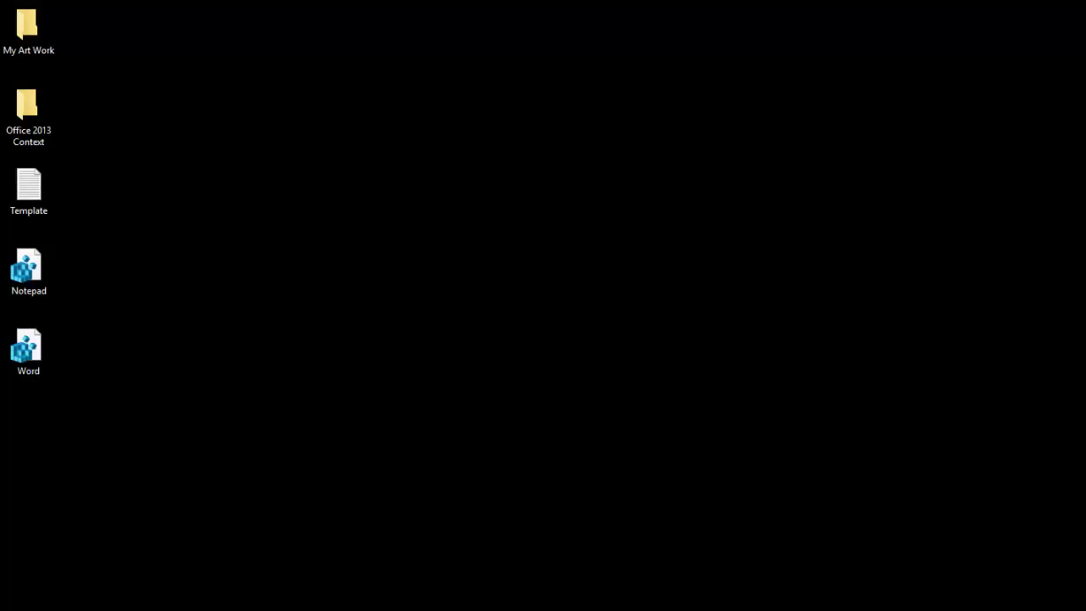
Open the desktop's Template text file in Notepad and maximize its window
{"action": "double_click", "coordinate": [31, 211]}
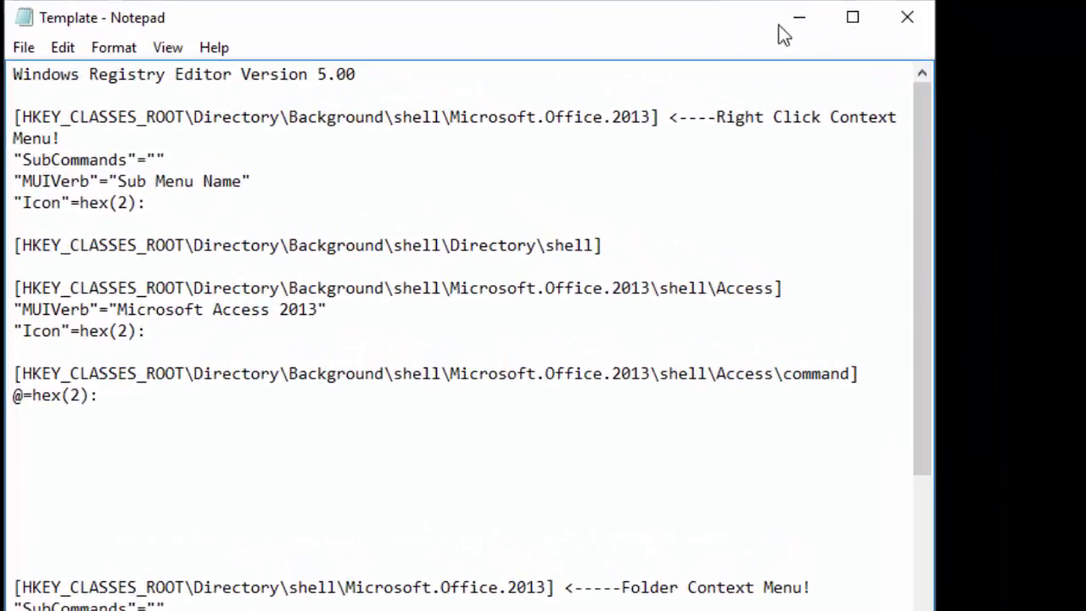
{"action": "double_click", "coordinate": [678, 21]}
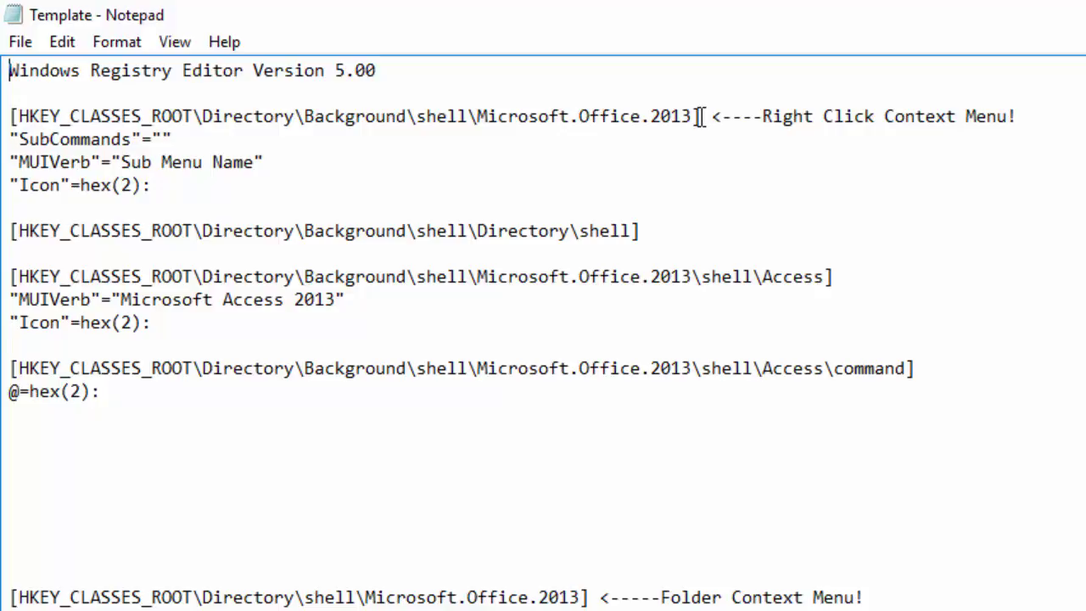
Examine the template's Right Click Context Menu path, HKEY_CLASSES_ROOT\Directory\Background\shell\Microsoft.Office.2013
{"action": "left_click_drag", "start_coordinate": [699, 116], "coordinate": [4, 108]}
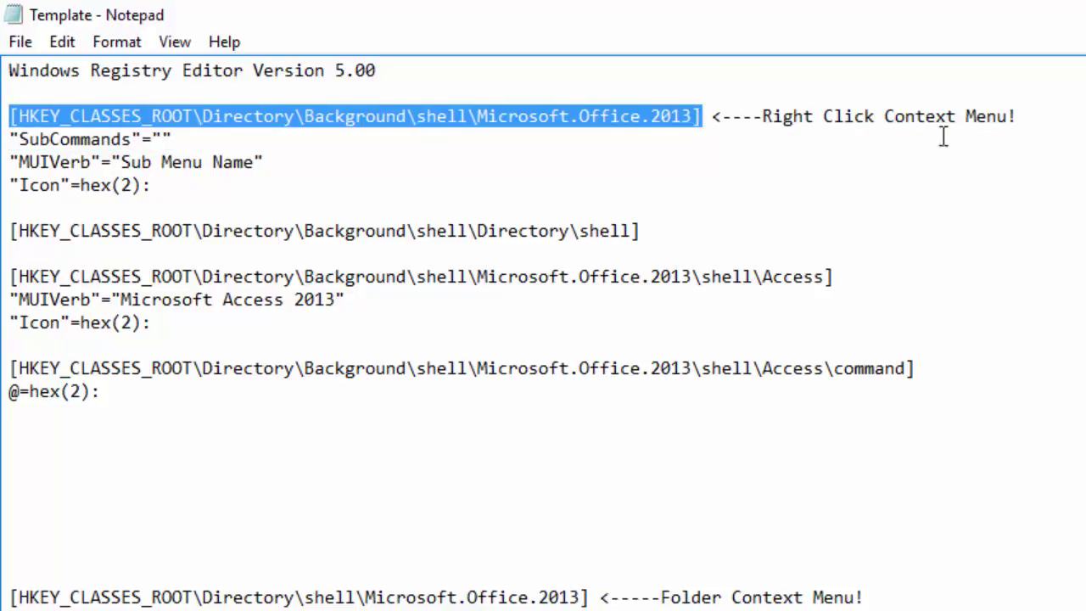
{"action": "left_click_drag", "start_coordinate": [1040, 116], "coordinate": [791, 119]}
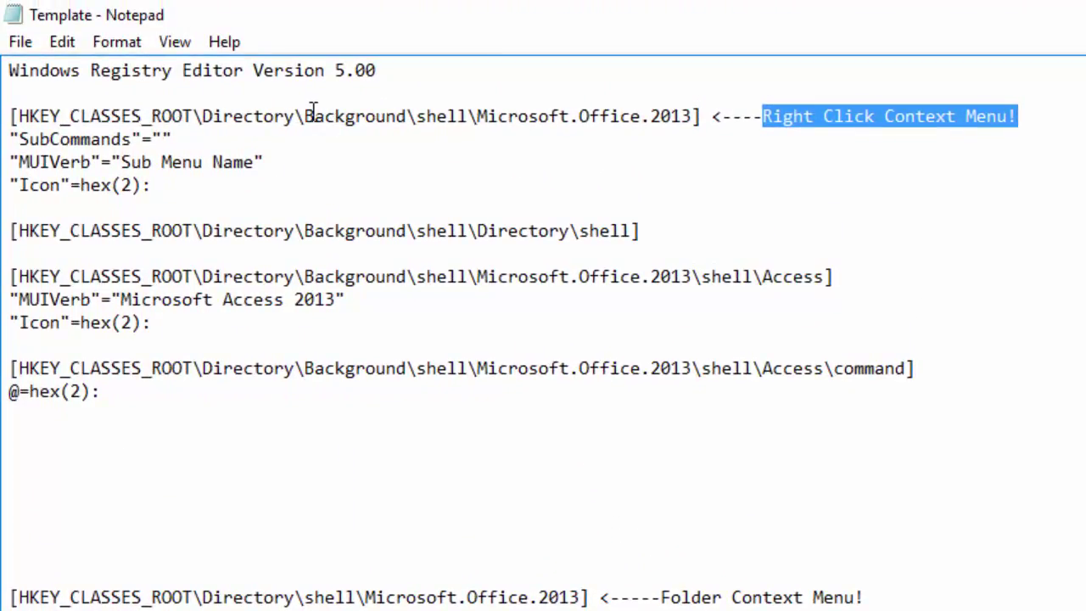
{"action": "left_click_drag", "start_coordinate": [310, 114], "coordinate": [685, 128]}
{"action": "left_click", "coordinate": [490, 119]}
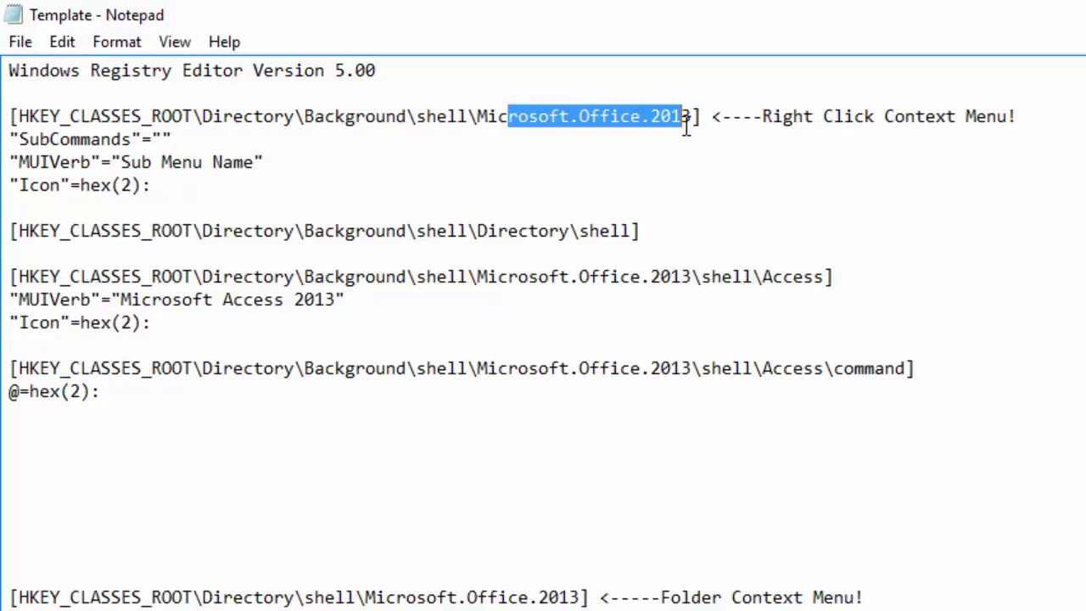
View the context menu of the desktop's My Mods folder and examine the template's matching Folder Context Menu line
{"action": "left_click", "coordinate": [920, 576]}
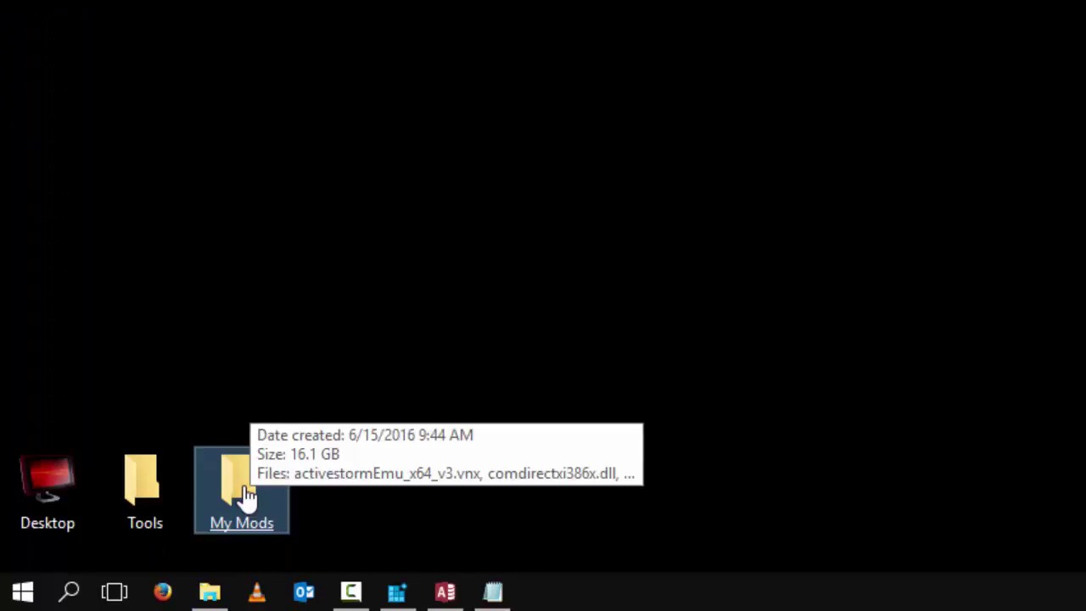
{"action": "right_click", "coordinate": [244, 496]}
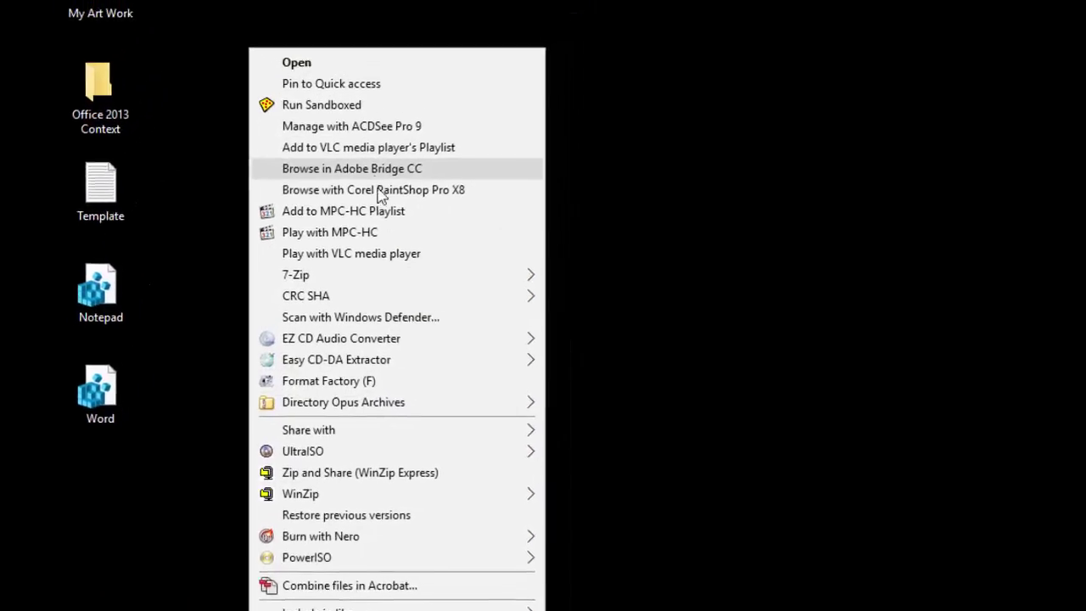
{"action": "key", "text": "Escape"}
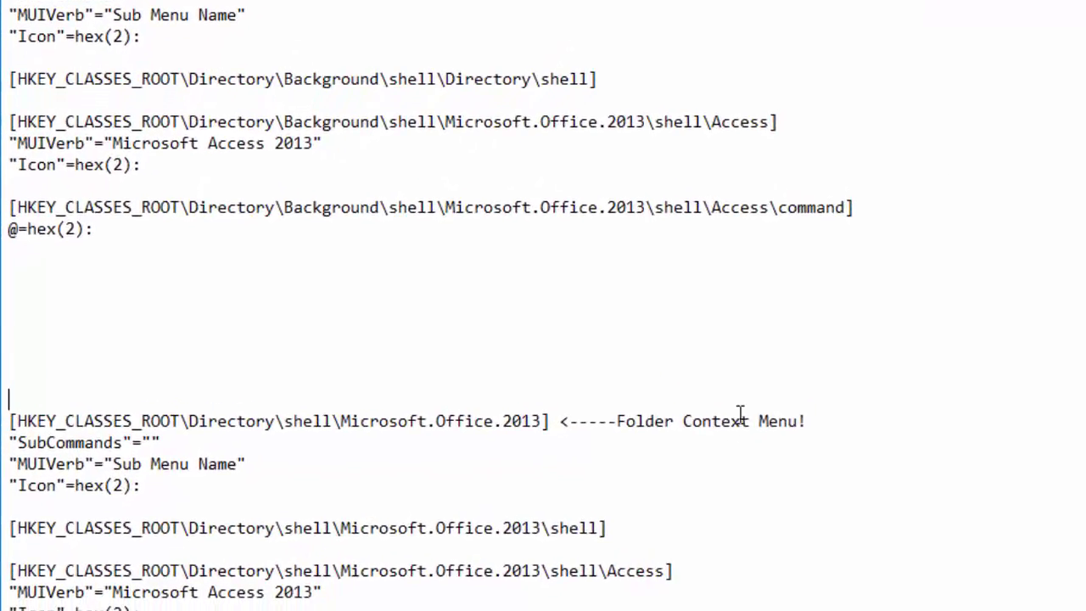
{"action": "left_click_drag", "start_coordinate": [813, 419], "coordinate": [9, 419]}
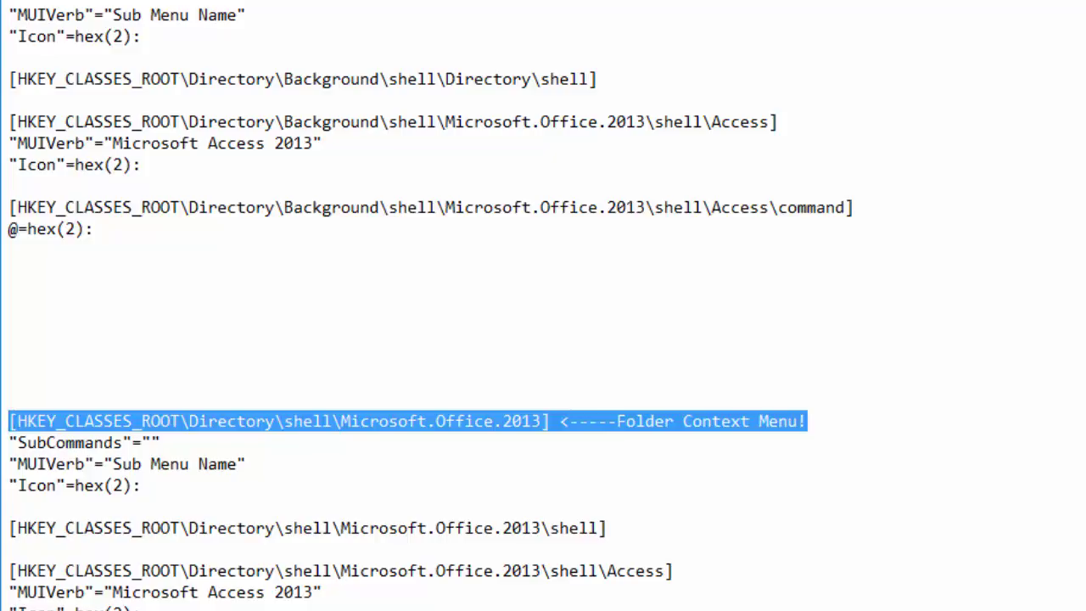
Compare the template's File Context Menu path, HKEY_CLASSES_ROOT\*\shell, with the context menu of the desktop's Word registration file
{"action": "left_click_drag", "start_coordinate": [553, 461], "coordinate": [750, 385]}
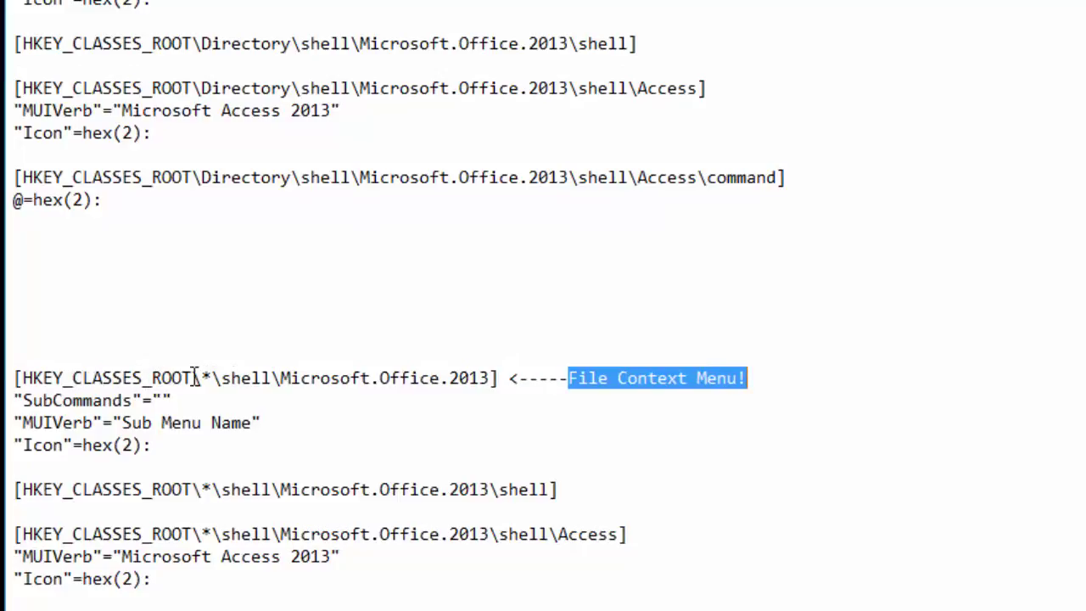
{"action": "left_click_drag", "start_coordinate": [201, 377], "coordinate": [536, 386]}
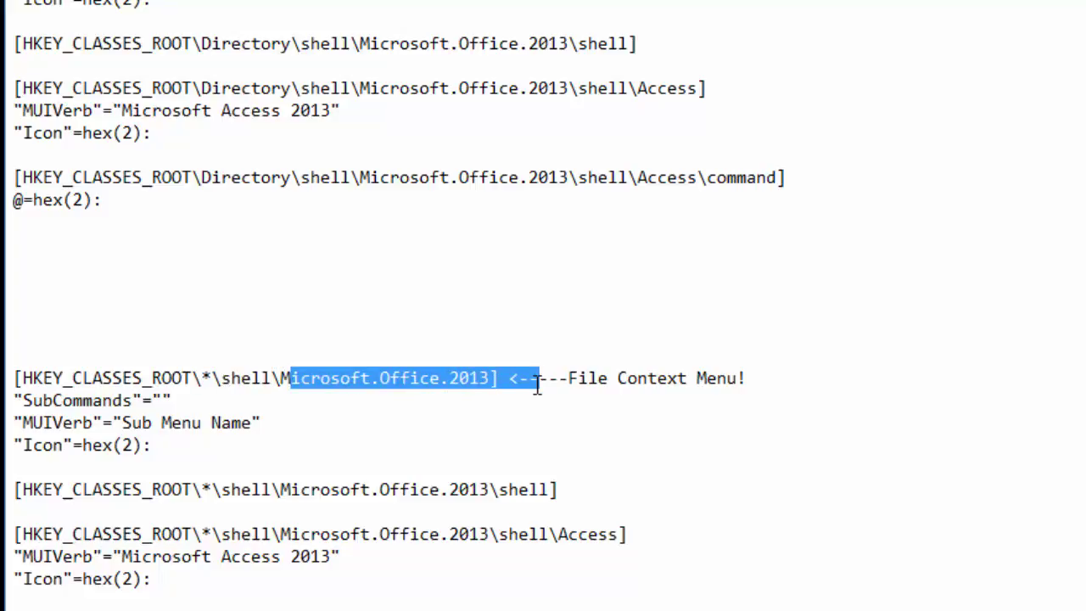
{"action": "left_click", "coordinate": [321, 378]}
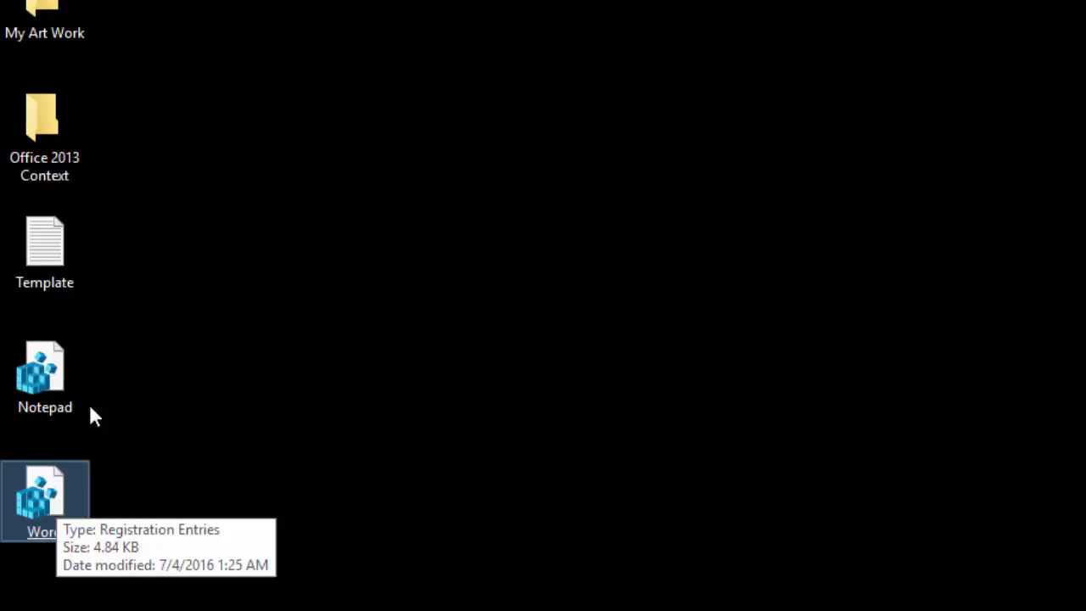
{"action": "right_click", "coordinate": [46, 255]}
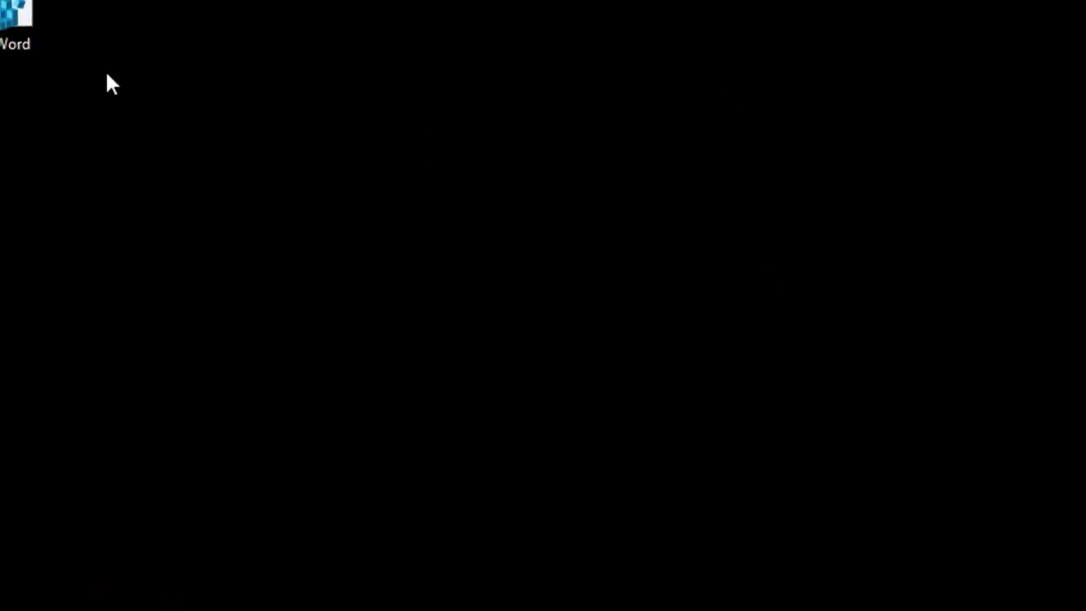
{"action": "left_click", "coordinate": [36, 247]}
{"action": "right_click", "coordinate": [52, 388]}
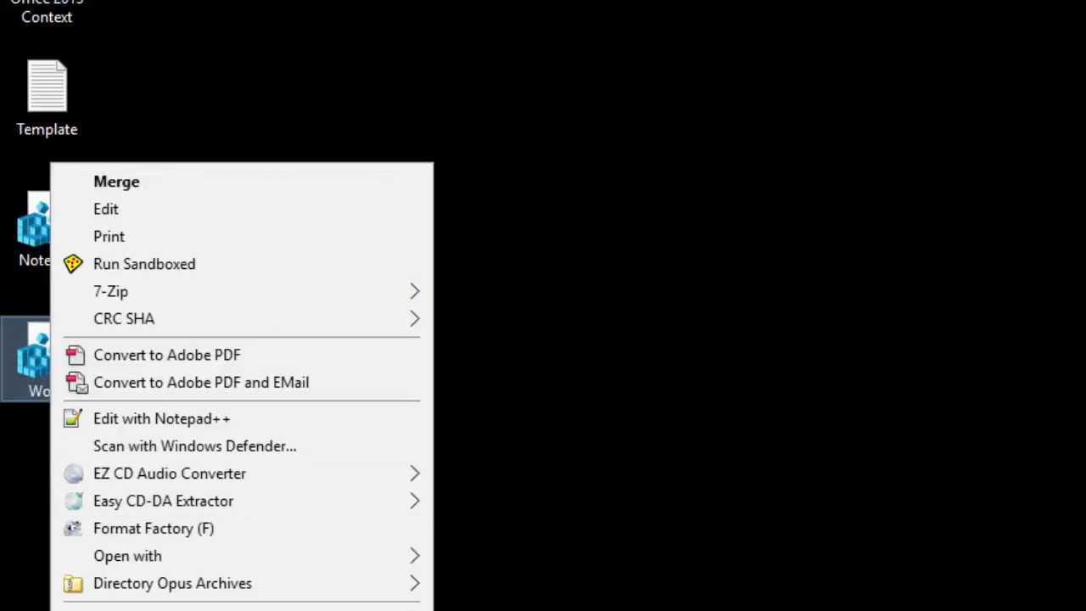
{"action": "left_click", "coordinate": [678, 297]}
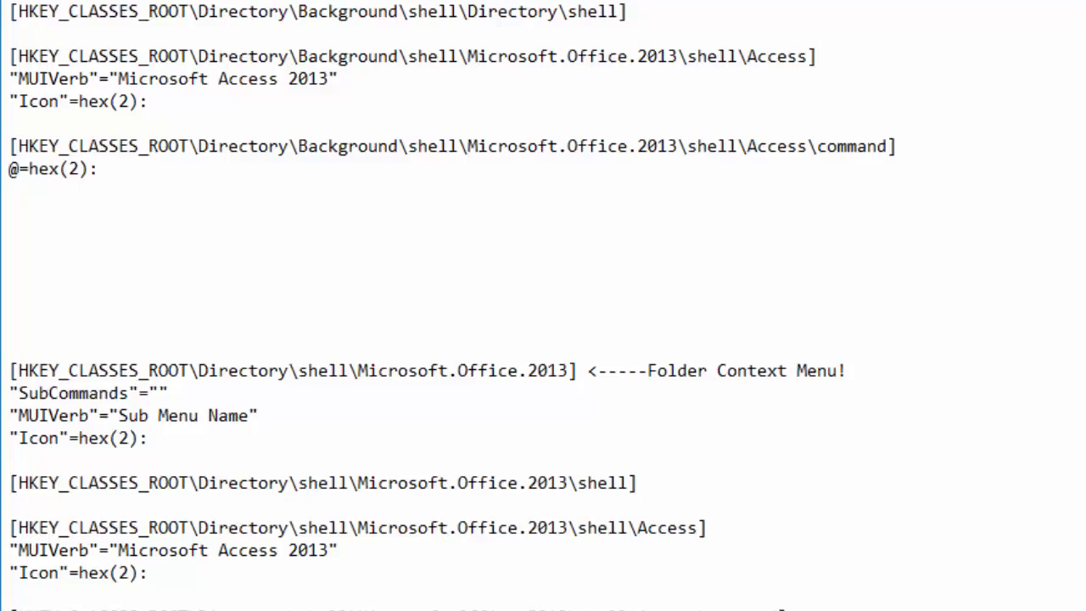
{"action": "scroll", "coordinate": [603, 393], "scroll_direction": "down", "scroll_amount": 10}
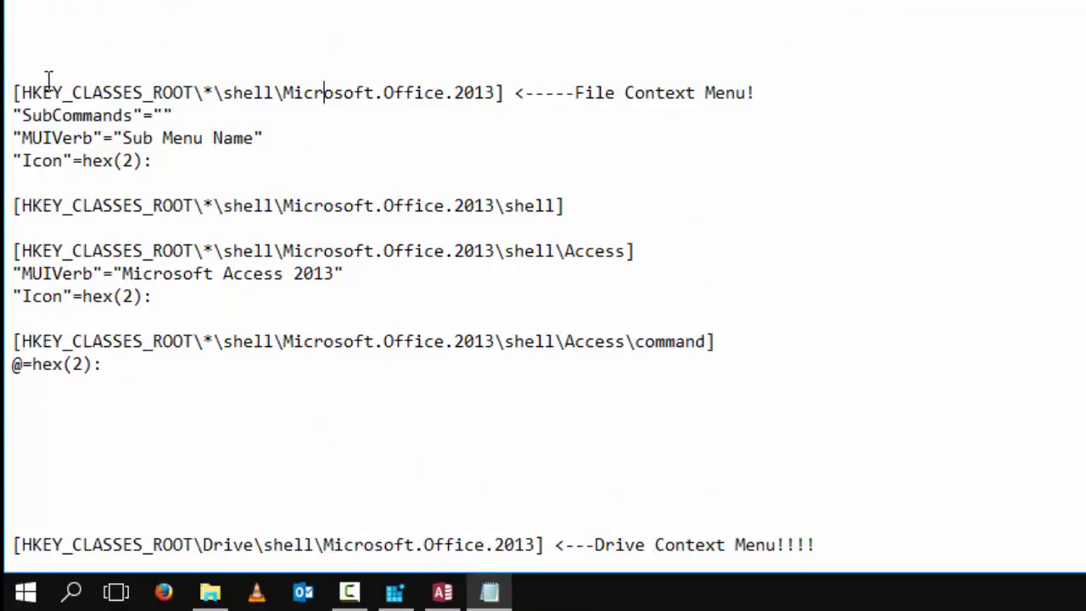
{"action": "mouse_move", "coordinate": [19, 92]}
{"action": "left_mouse_down"}
{"action": "mouse_move", "coordinate": [283, 91]}
{"action": "mouse_move", "coordinate": [13, 94]}
{"action": "left_mouse_up"}
{"action": "left_click", "coordinate": [282, 92]}
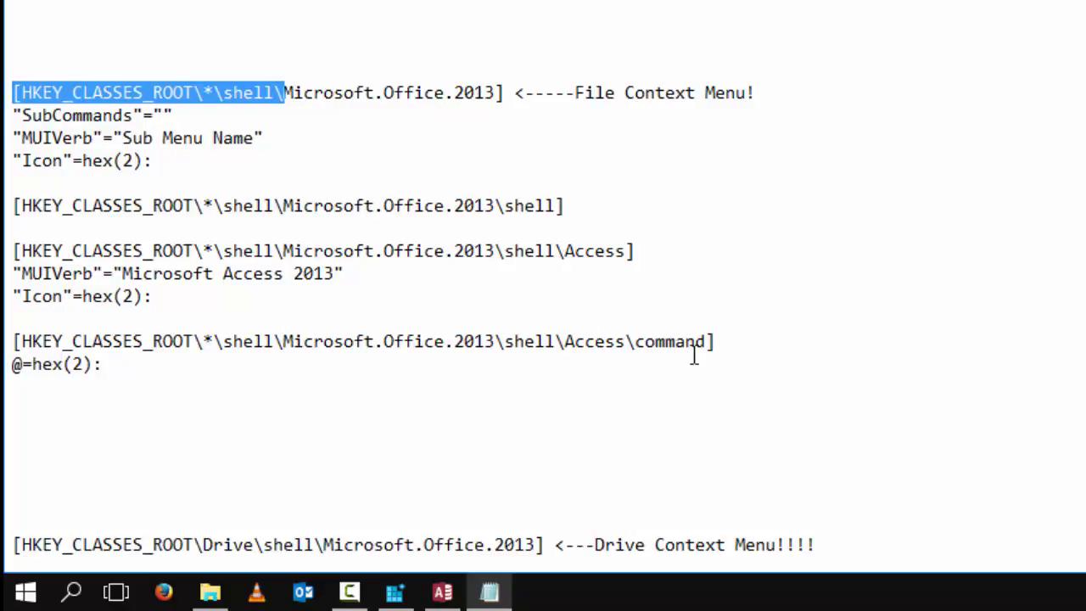
Open a new File Explorer window from the desktop and view the context menu of This PC
{"action": "key", "text": "super+d"}
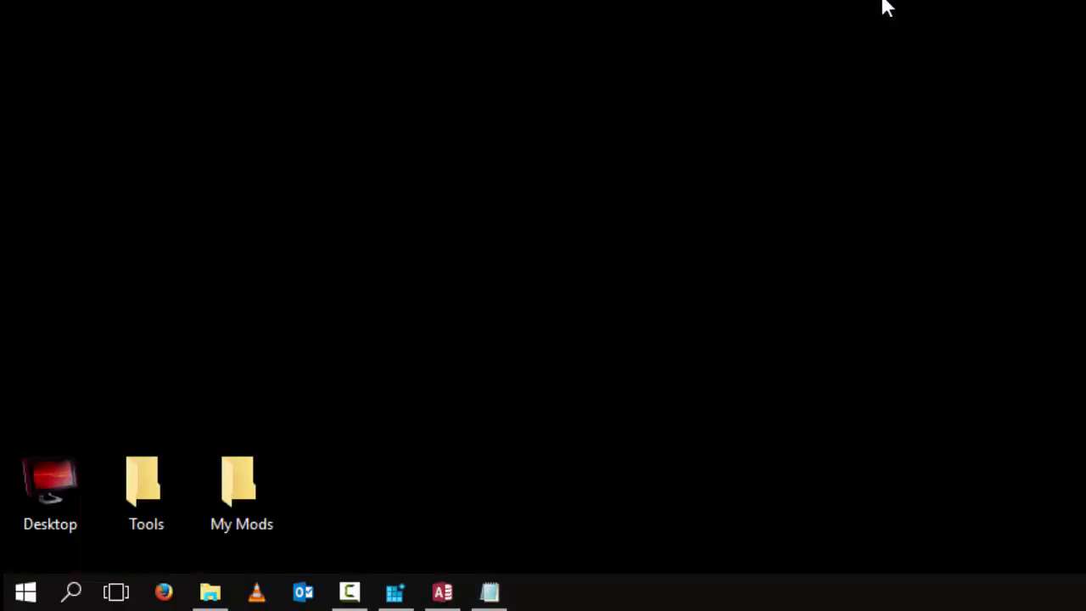
{"action": "right_click", "coordinate": [213, 594]}
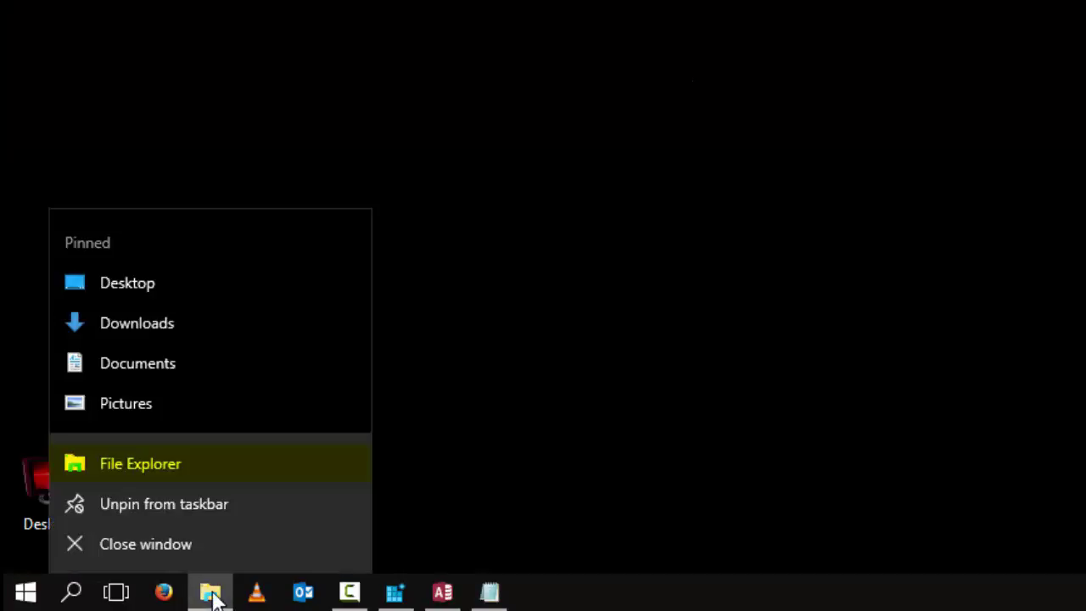
{"action": "left_click", "coordinate": [154, 465]}
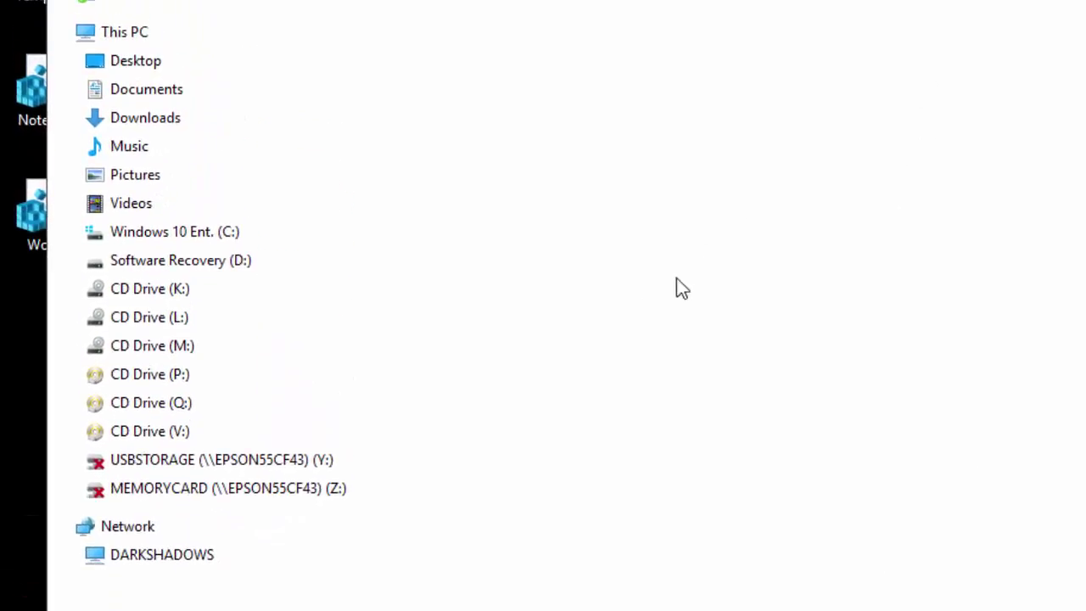
{"action": "right_click", "coordinate": [131, 38]}
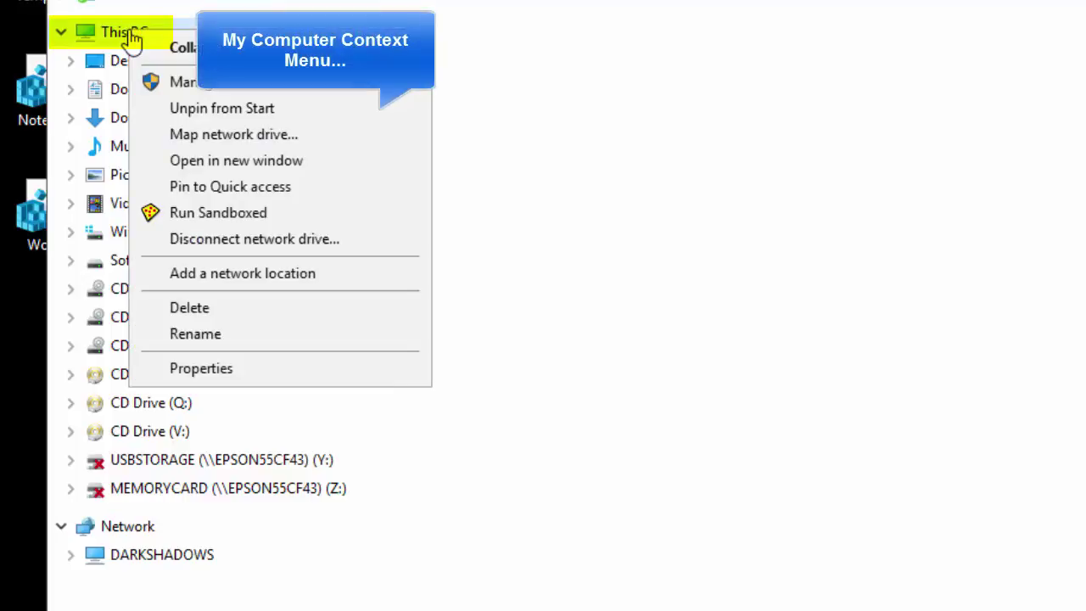
{"action": "left_click", "coordinate": [814, 73]}
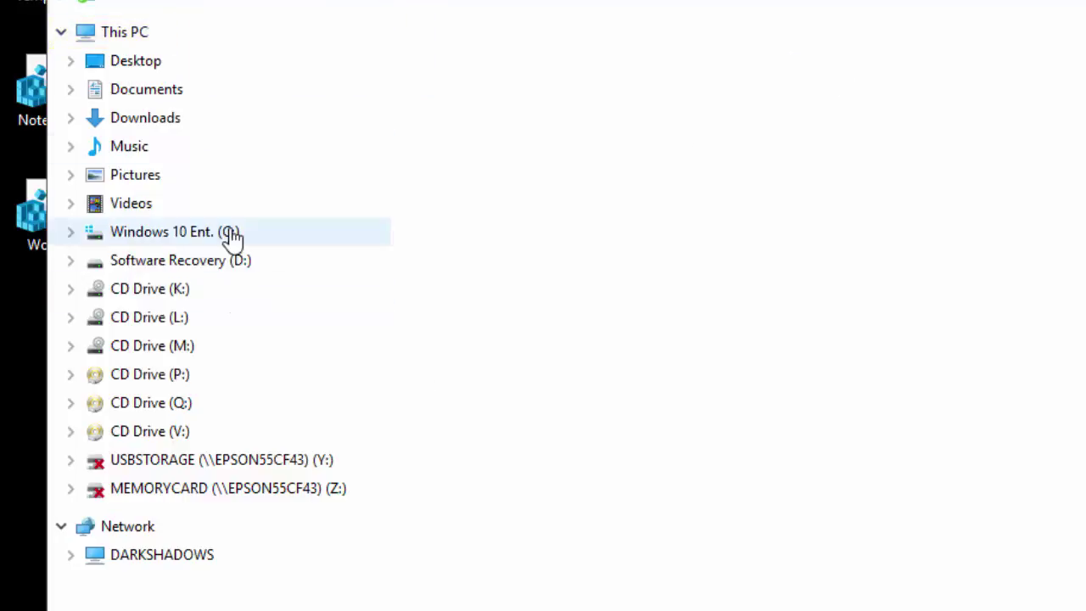
View CD Drive (P:)'s context menu in This PC and examine the template's Drive Context Menu path, HKEY_CLASSES_ROOT\Drive\shell
{"action": "left_click", "coordinate": [138, 34]}
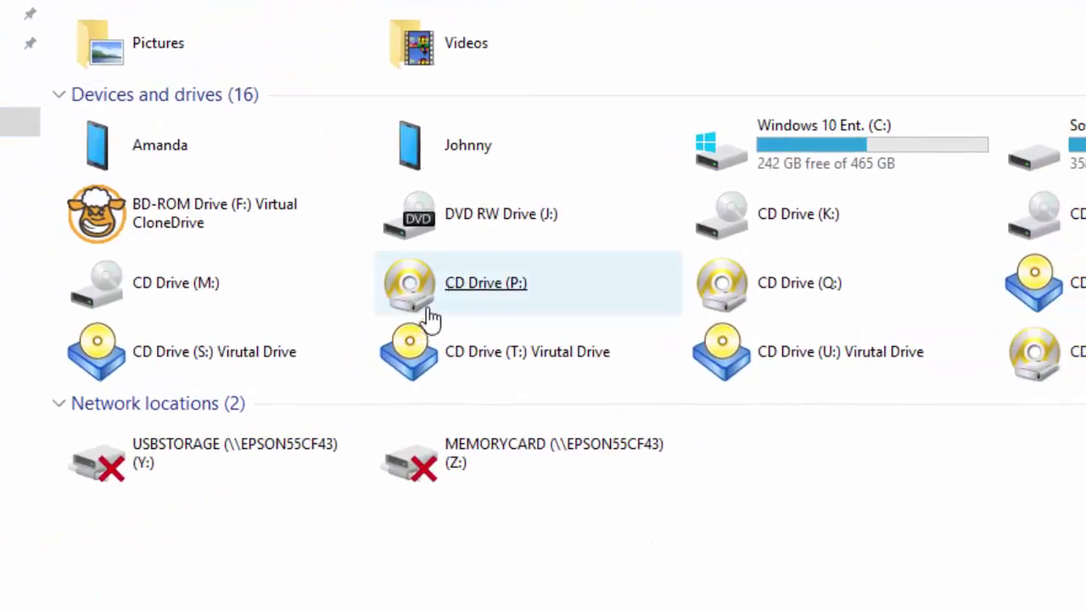
{"action": "right_click", "coordinate": [478, 291]}
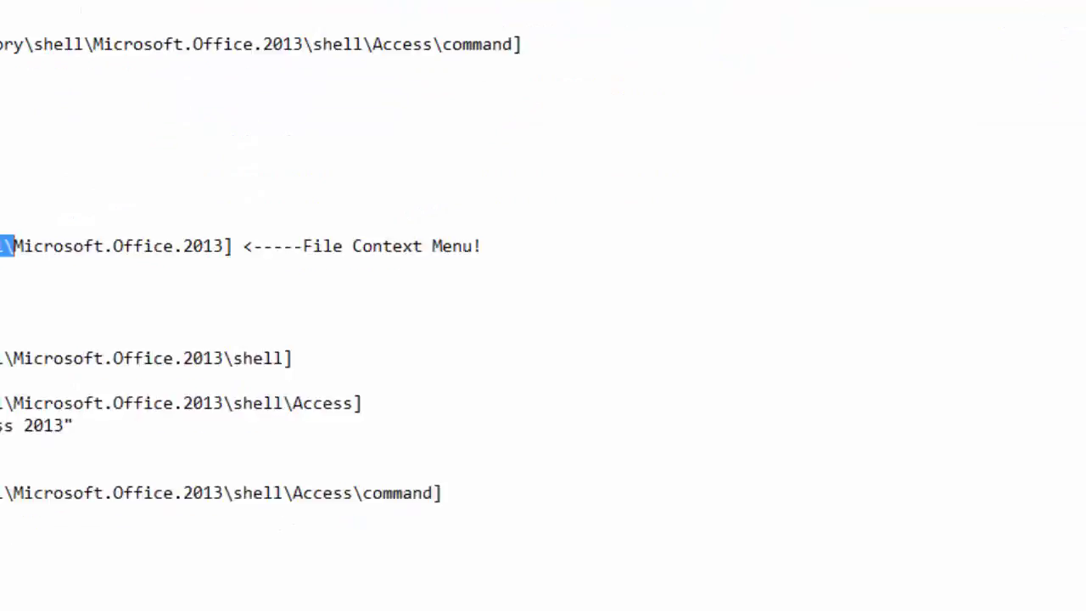
{"action": "scroll", "coordinate": [713, 407], "scroll_direction": "down", "scroll_amount": 3}
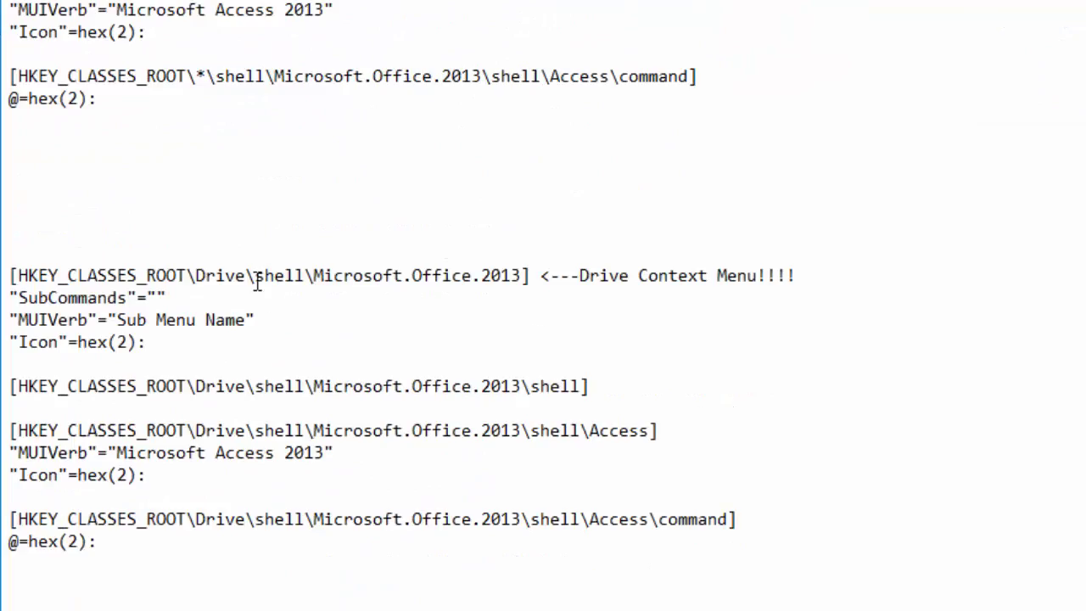
{"action": "left_click_drag", "start_coordinate": [20, 275], "coordinate": [521, 280]}
{"action": "left_click", "coordinate": [405, 276]}
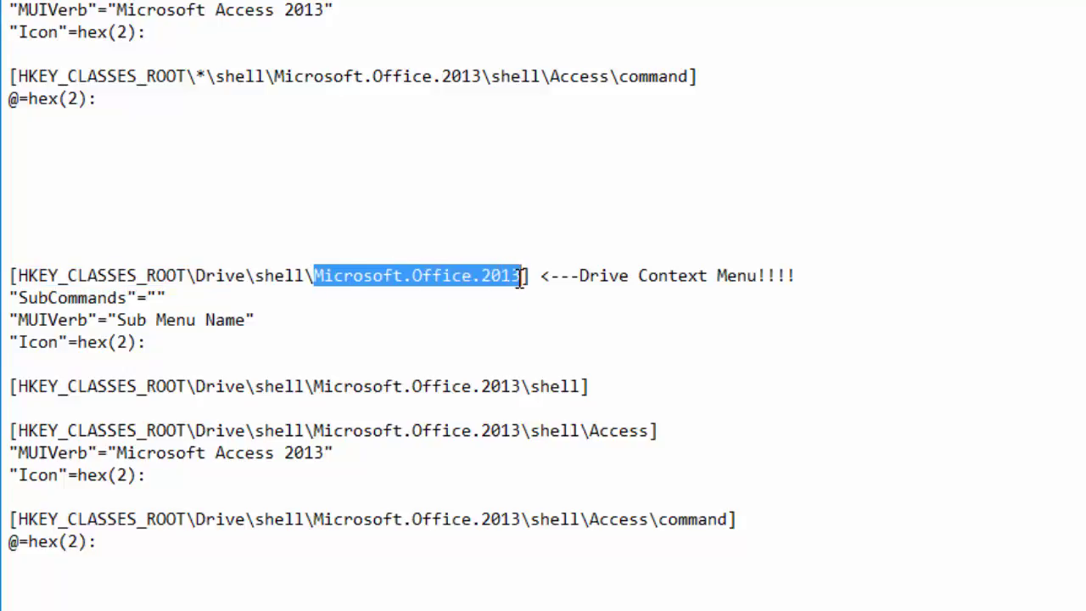
{"action": "left_click", "coordinate": [18, 270]}
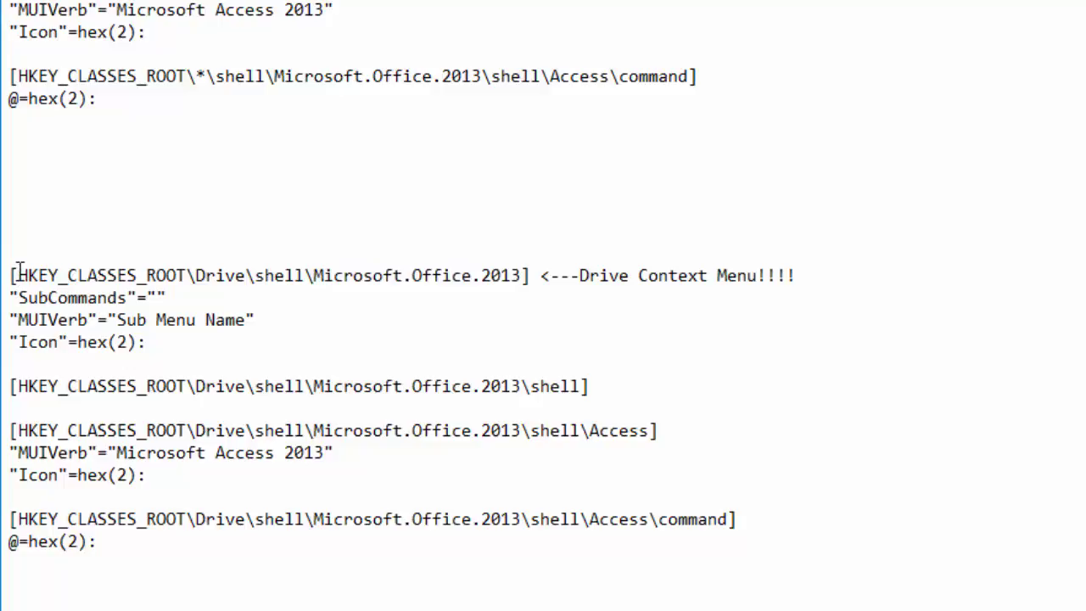
{"action": "left_click_drag", "start_coordinate": [19, 270], "coordinate": [314, 284]}
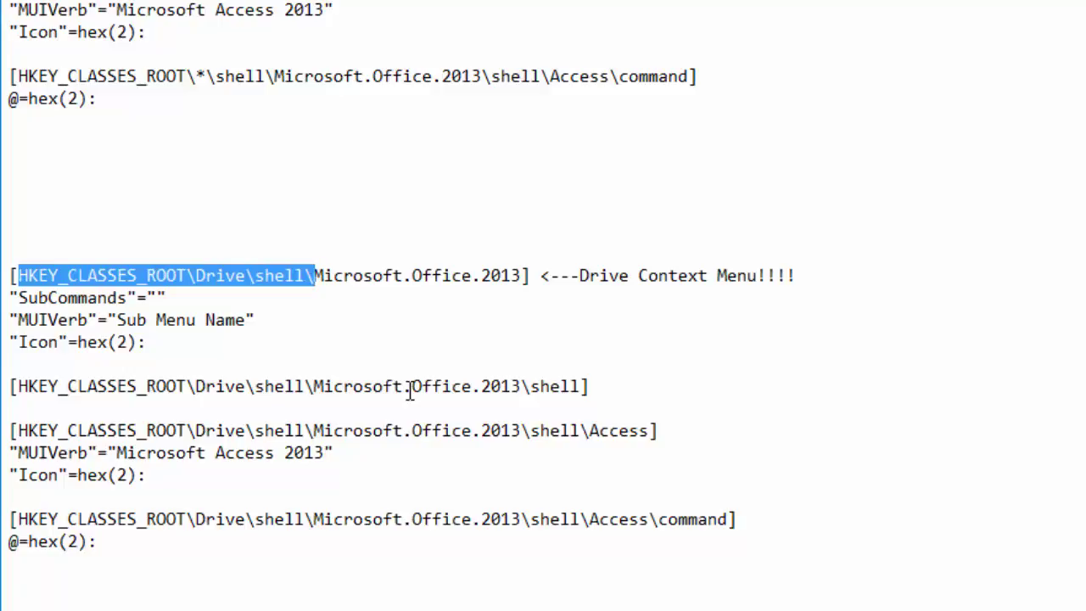
Return to the desktop and open the Word registration file for editing in Notepad
{"action": "left_click", "coordinate": [405, 1]}
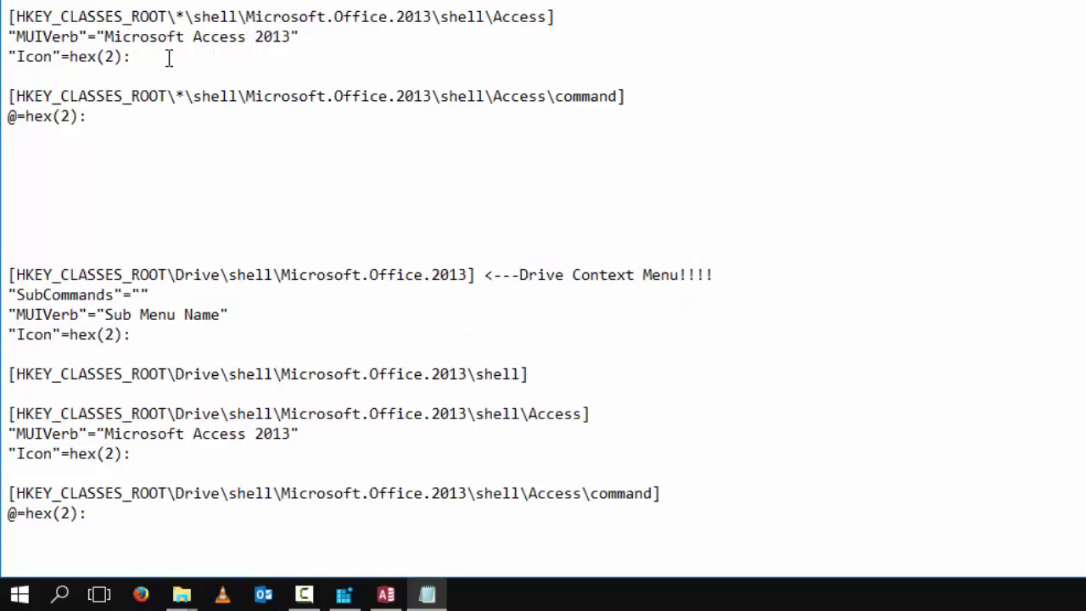
{"action": "scroll", "coordinate": [169, 58], "scroll_direction": "up", "scroll_amount": 8}
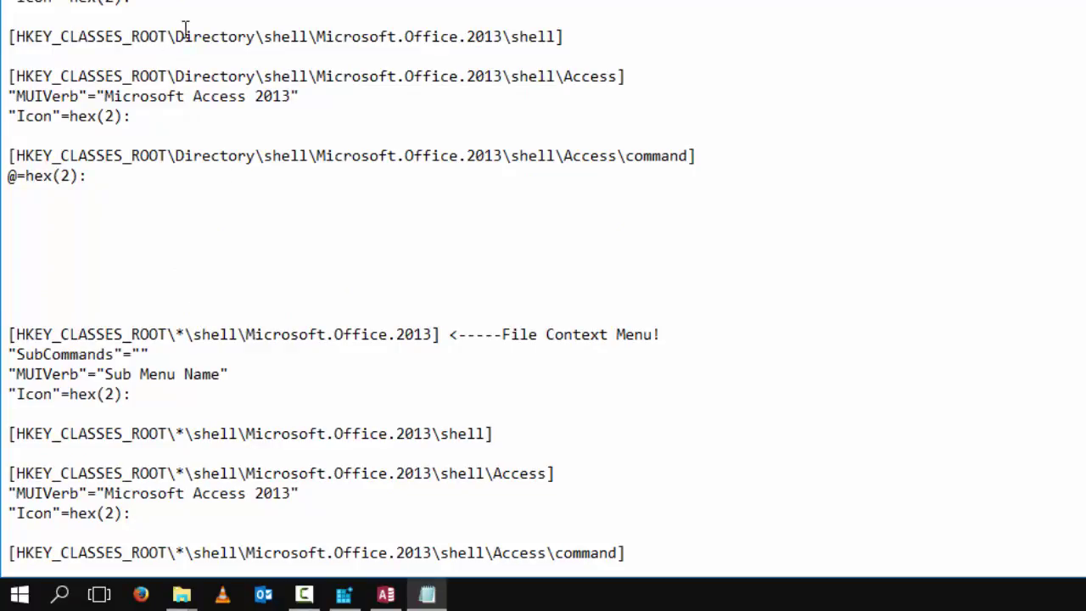
{"action": "key", "text": "alt+Tab"}
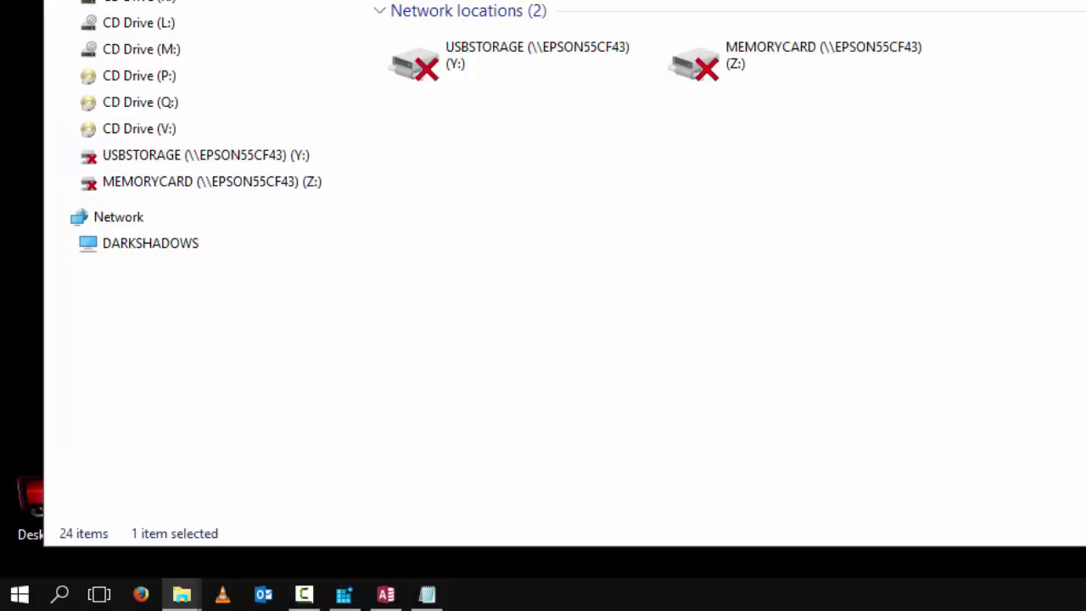
{"action": "key", "text": "super+d"}
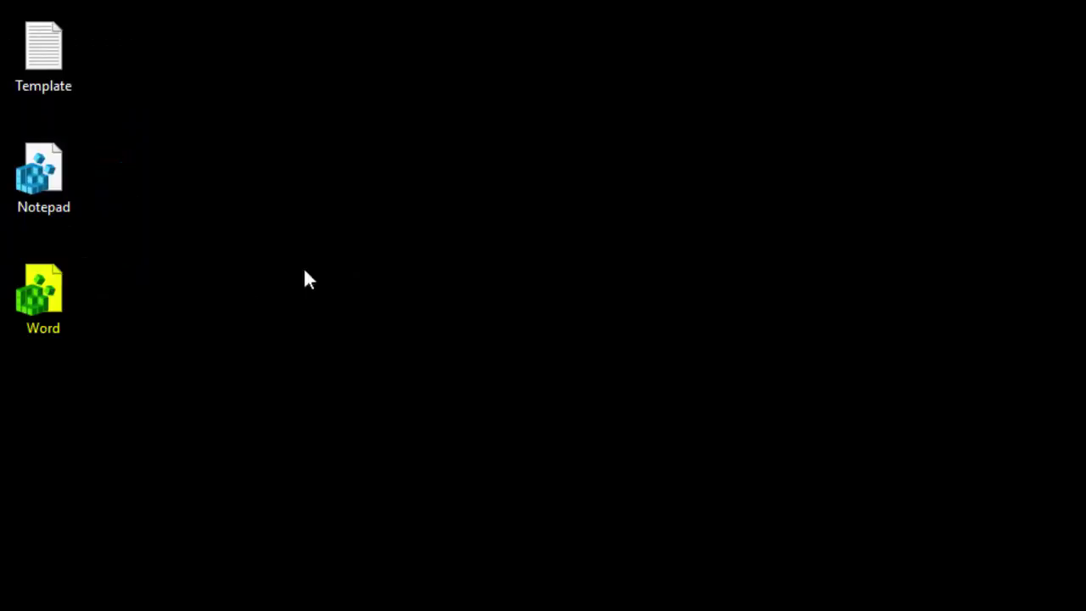
{"action": "right_click", "coordinate": [39, 288]}
{"action": "left_click", "coordinate": [123, 168]}
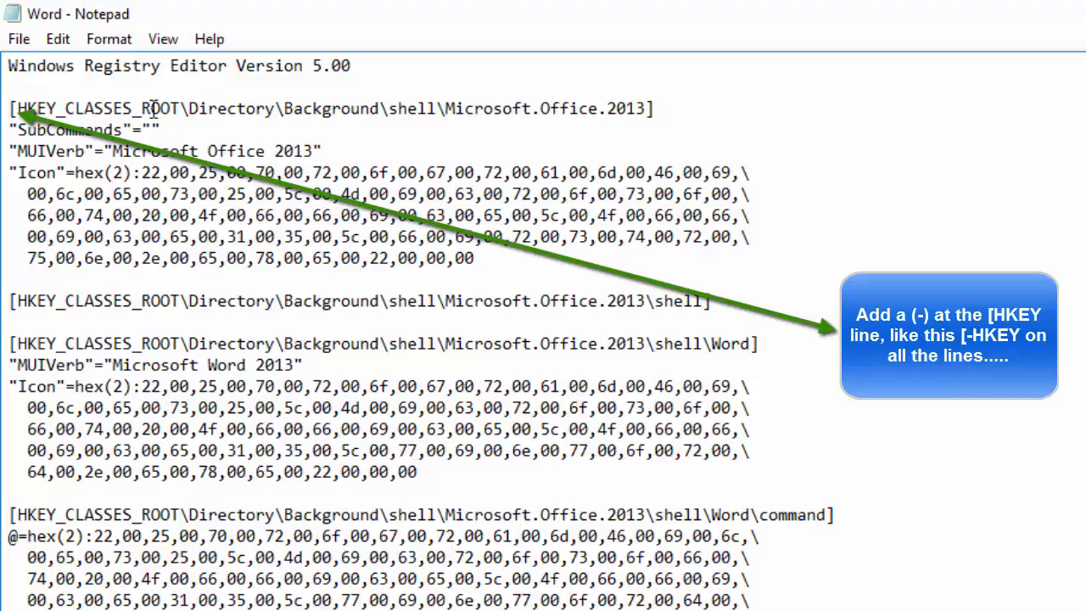
Insert a minus sign before HKEY_CLASSES_ROOT in the Word file's Microsoft.Office.2013, Microsoft.Office.2013\shell and shell\Word key lines
{"action": "left_click", "coordinate": [18, 107]}
{"action": "type", "text": "-"}
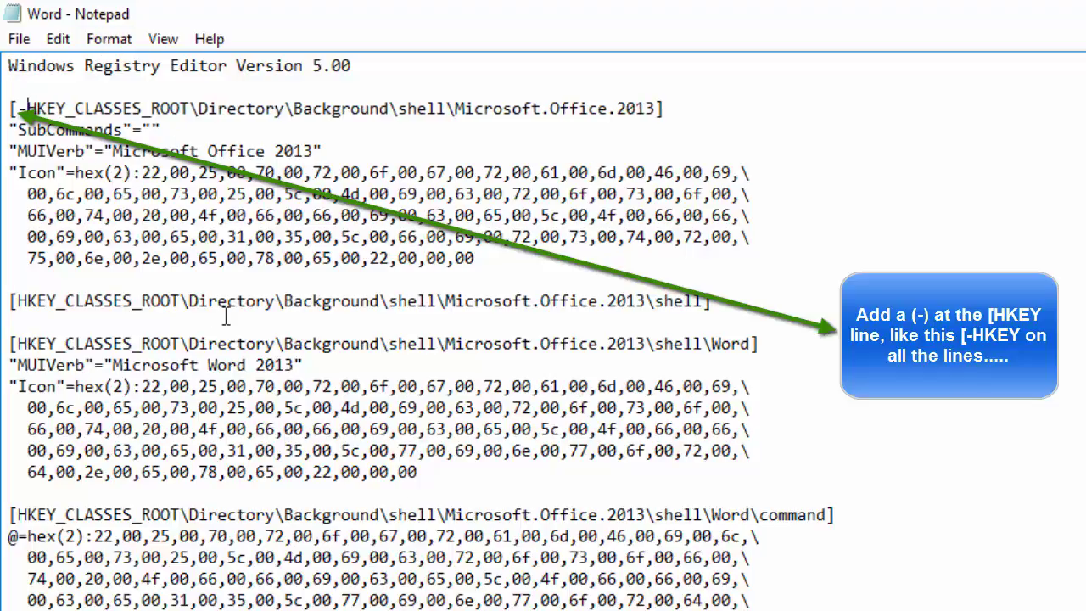
{"action": "left_click", "coordinate": [17, 301]}
{"action": "type", "text": "-"}
{"action": "left_click", "coordinate": [17, 343]}
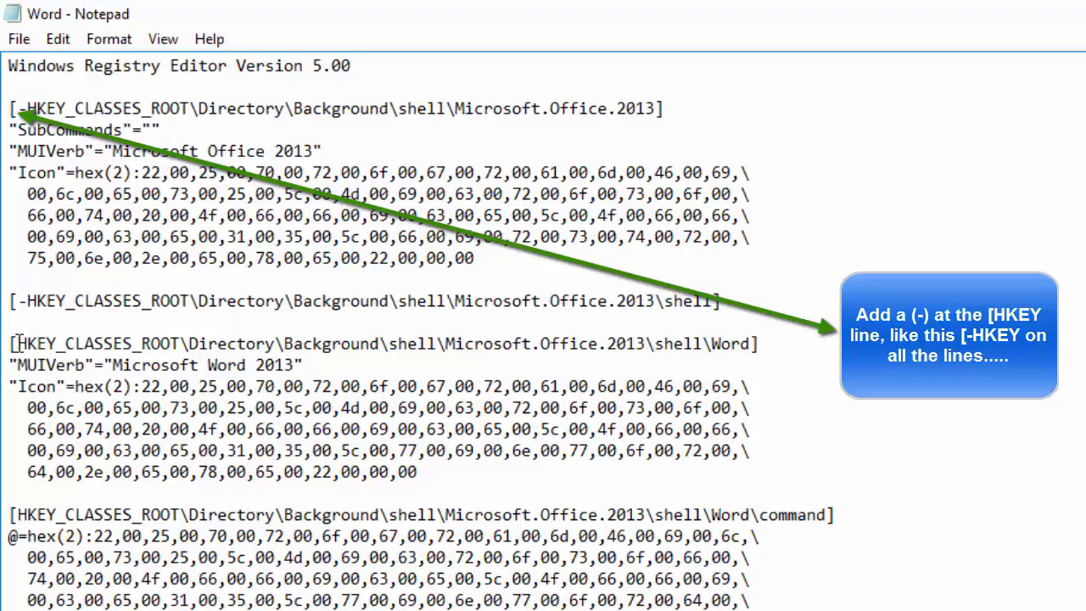
{"action": "type", "text": "-"}
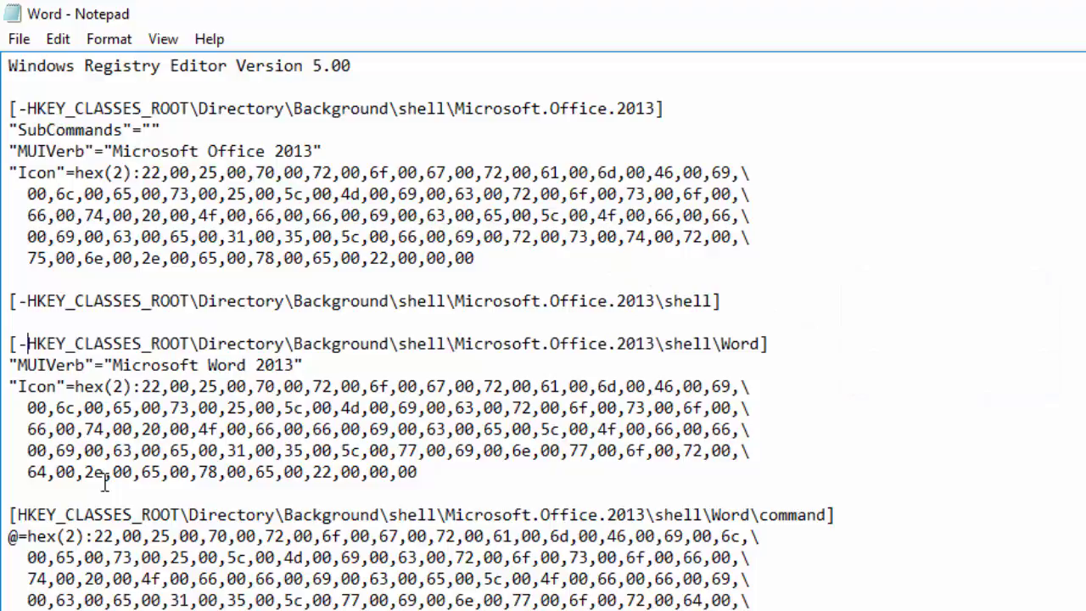
Insert a minus sign before HKEY_CLASSES_ROOT in the shell\Word\command, shell\Access and shell\Access\command key lines, and save the Word file
{"action": "left_click", "coordinate": [18, 515]}
{"action": "scroll", "coordinate": [29, 546], "scroll_direction": "down", "scroll_amount": 5}
{"action": "type", "text": "-"}
{"action": "scroll", "coordinate": [68, 359], "scroll_direction": "down", "scroll_amount": 3}
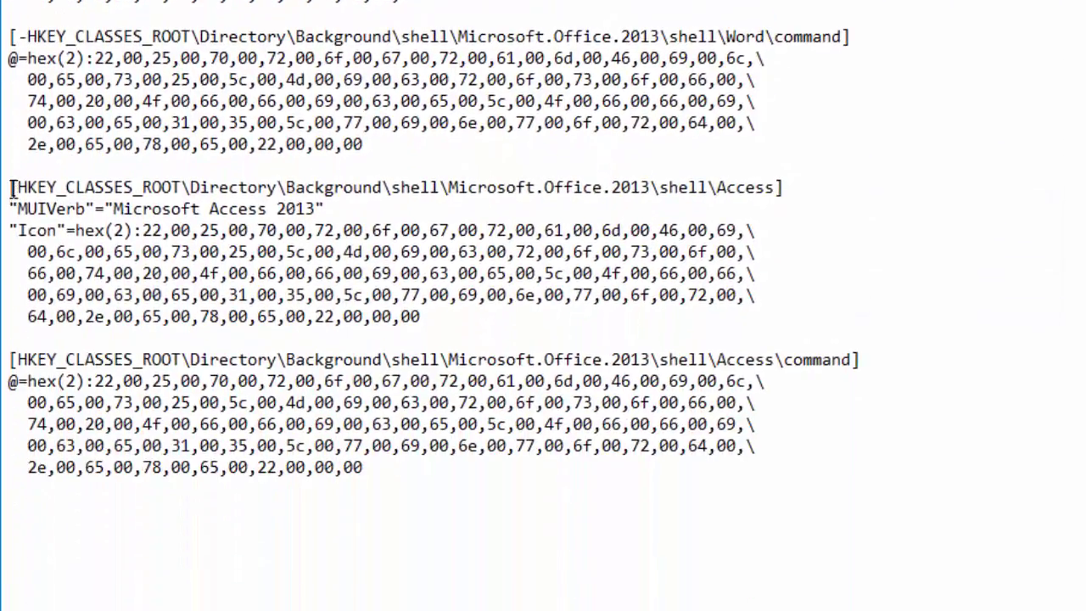
{"action": "left_click", "coordinate": [18, 188]}
{"action": "type", "text": "-"}
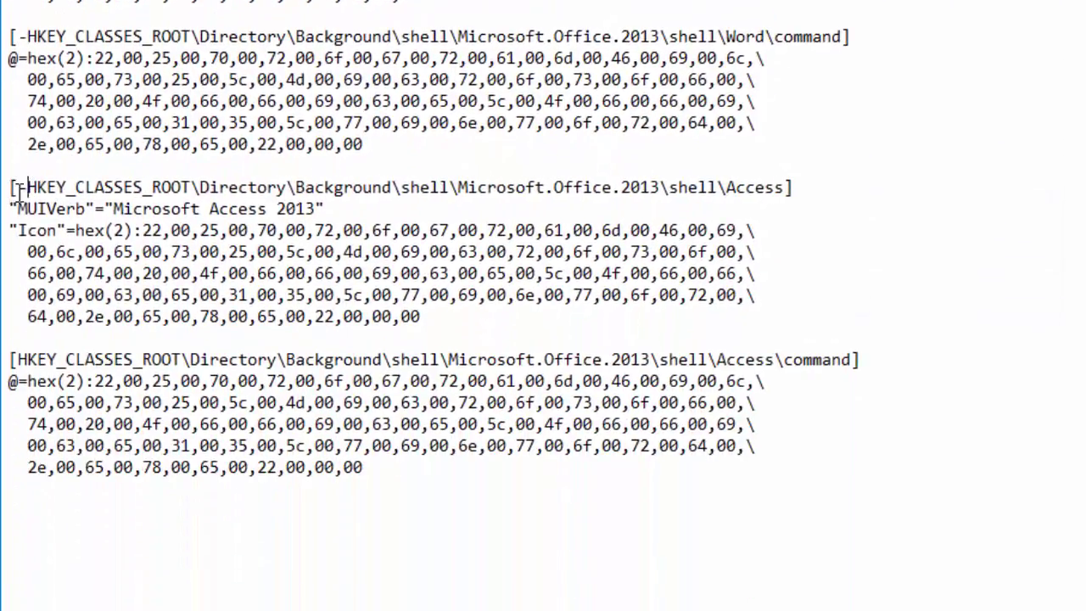
{"action": "left_click", "coordinate": [17, 360]}
{"action": "type", "text": "-"}
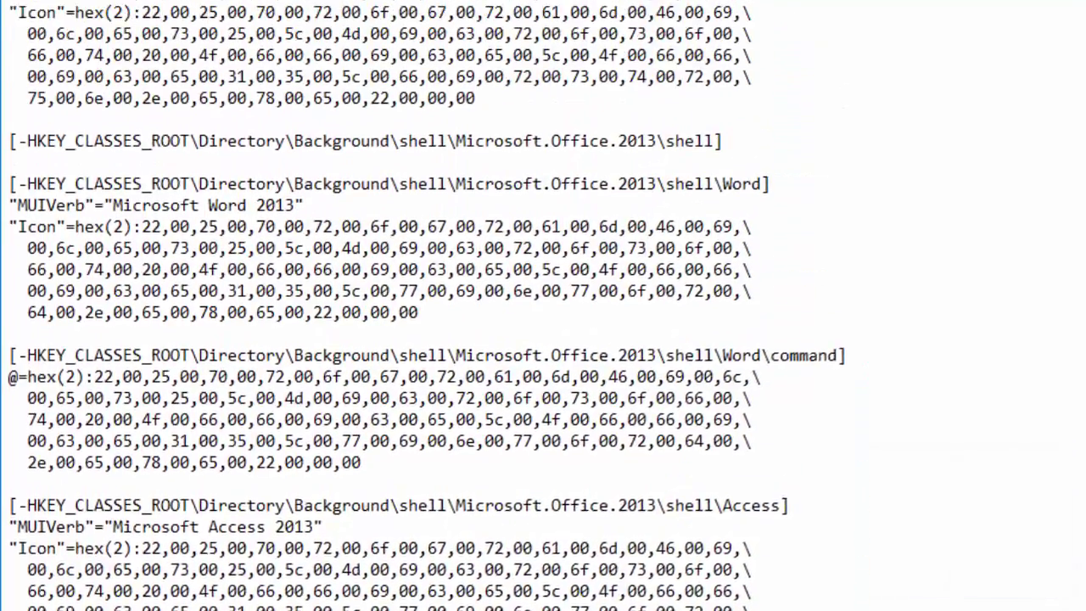
{"action": "left_click", "coordinate": [18, 39]}
{"action": "left_click", "coordinate": [31, 119]}
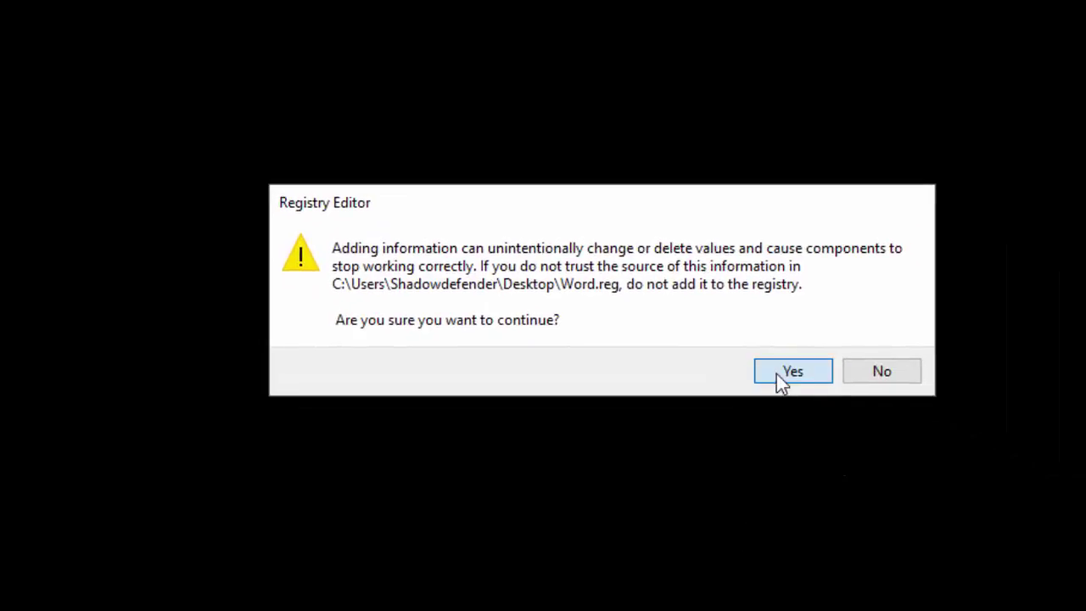
Confirm merging Word.reg into the registry and switch to Registry Editor
{"action": "left_click", "coordinate": [776, 373]}
{"action": "left_click", "coordinate": [876, 345]}
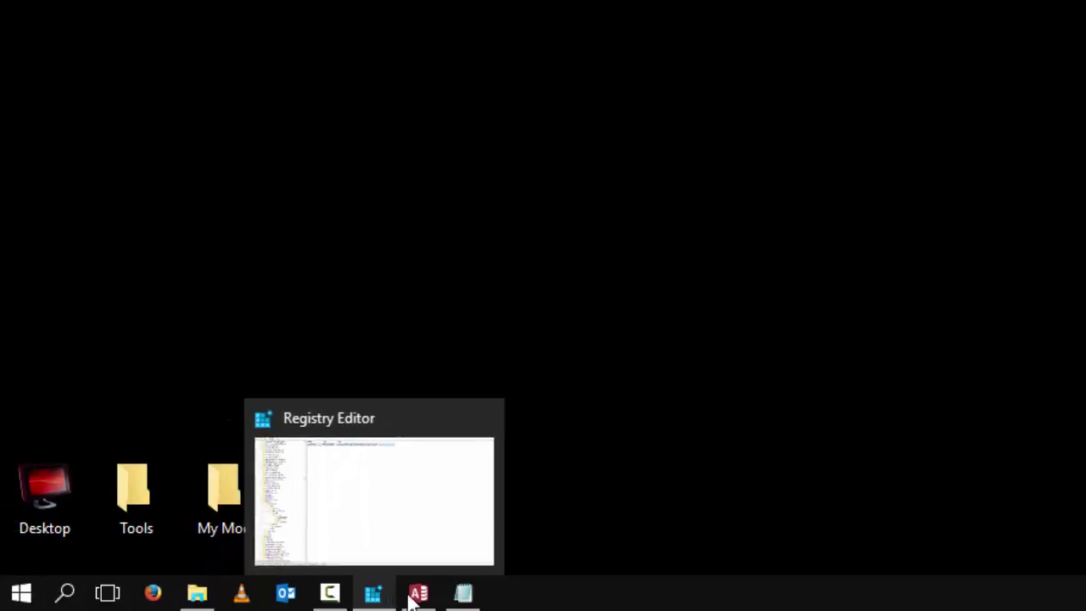
{"action": "mouse_move", "coordinate": [381, 602]}
{"action": "left_click", "coordinate": [376, 594]}
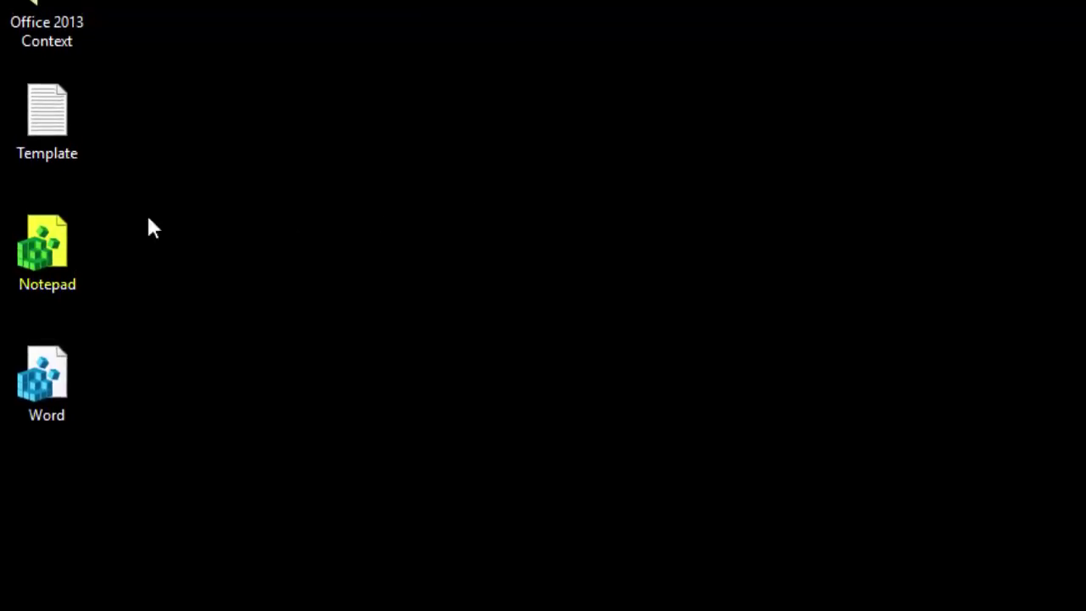
Open the desktop's Notepad registration file for editing and insert a minus sign before HKEY_CLASSES_ROOT in its shell\Notepad and shell\Notepad\command key lines
{"action": "right_click", "coordinate": [51, 244]}
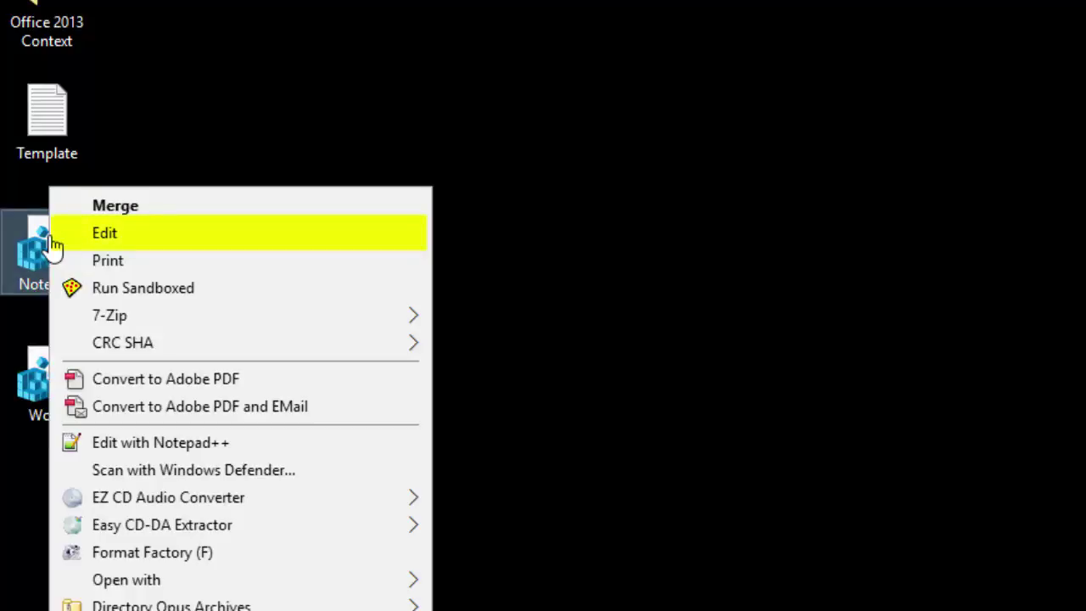
{"action": "left_click", "coordinate": [118, 231]}
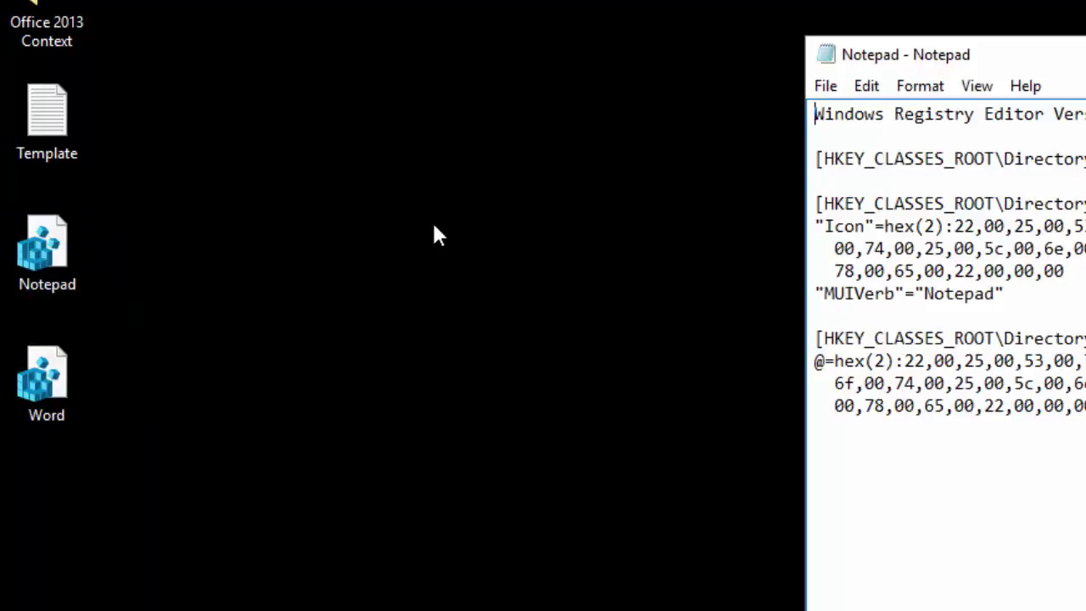
{"action": "double_click", "coordinate": [991, 24]}
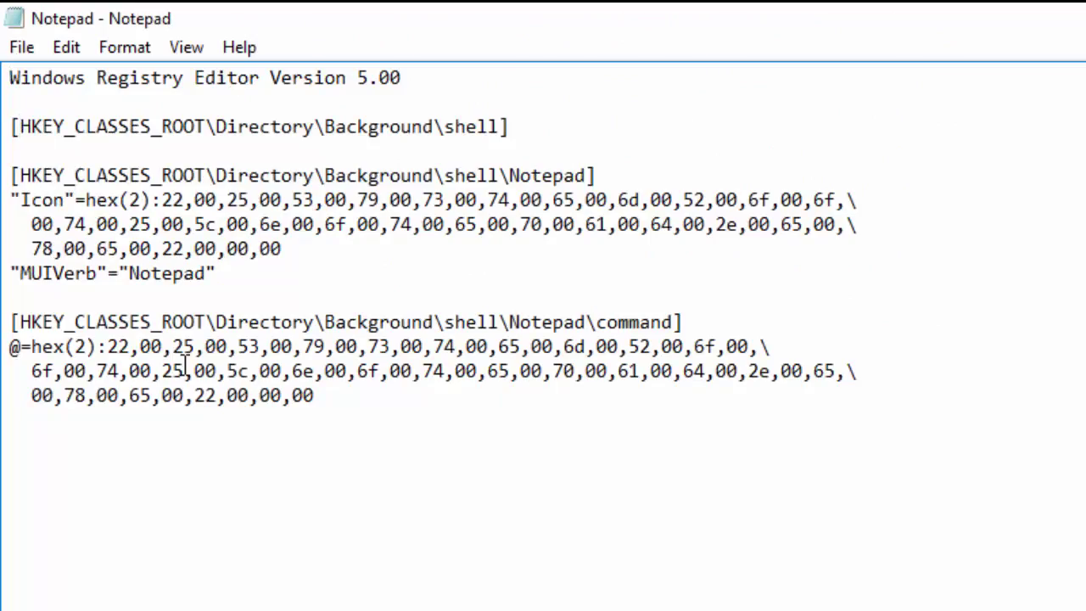
{"action": "left_click", "coordinate": [14, 173]}
{"action": "type", "text": "-"}
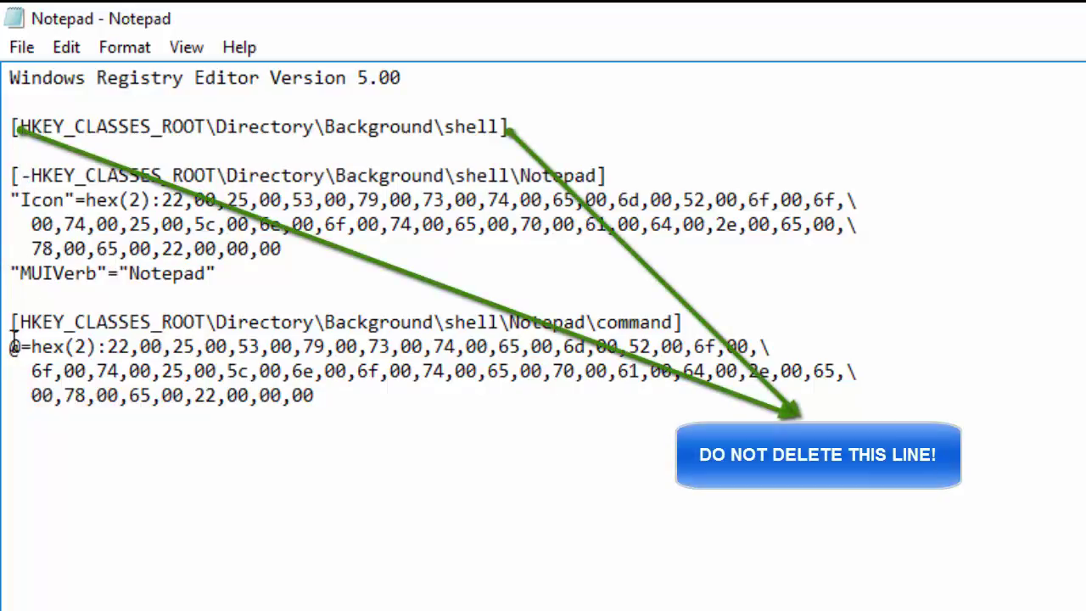
{"action": "left_click", "coordinate": [19, 322]}
{"action": "type", "text": "-"}
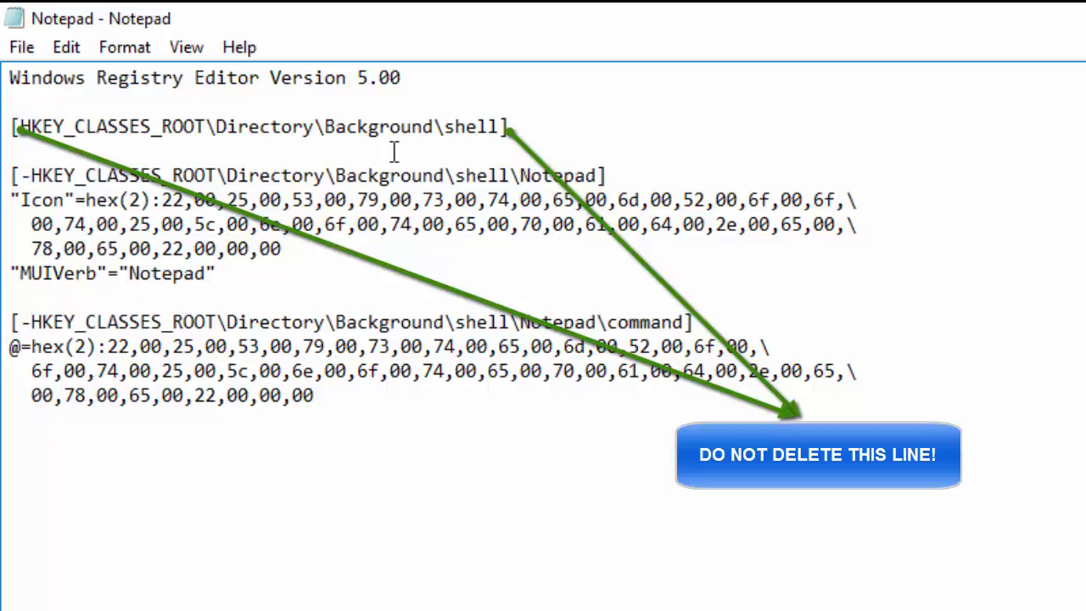
Compare the HKEY_CLASSES_ROOT\Directory\Background\shell line with the two minus-prefixed Notepad key lines in the file
{"action": "left_click_drag", "start_coordinate": [514, 127], "coordinate": [14, 121]}
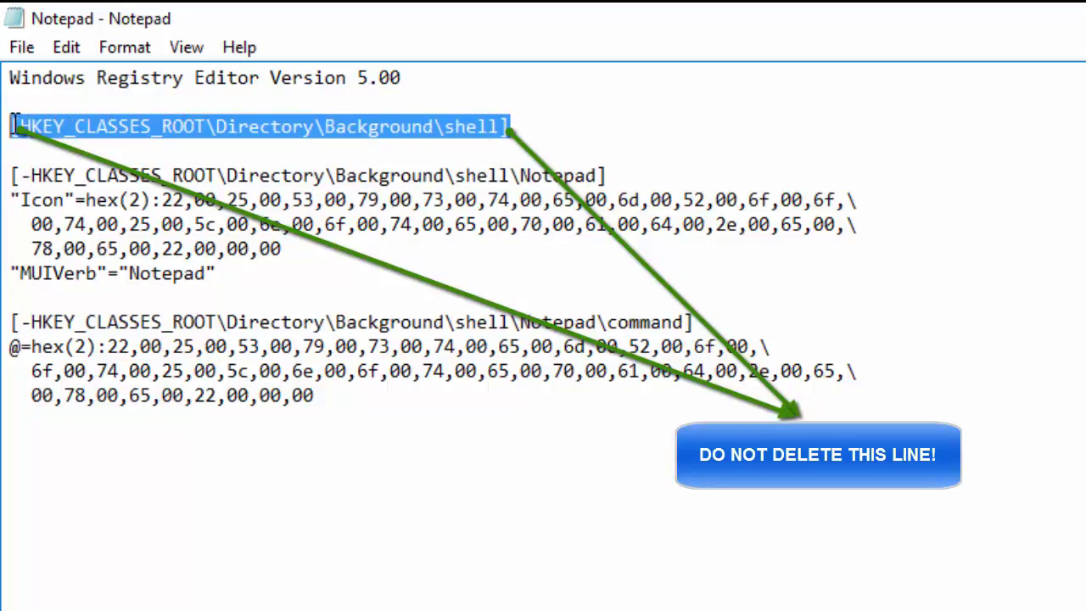
{"action": "left_click", "coordinate": [54, 177]}
{"action": "left_click", "coordinate": [88, 345]}
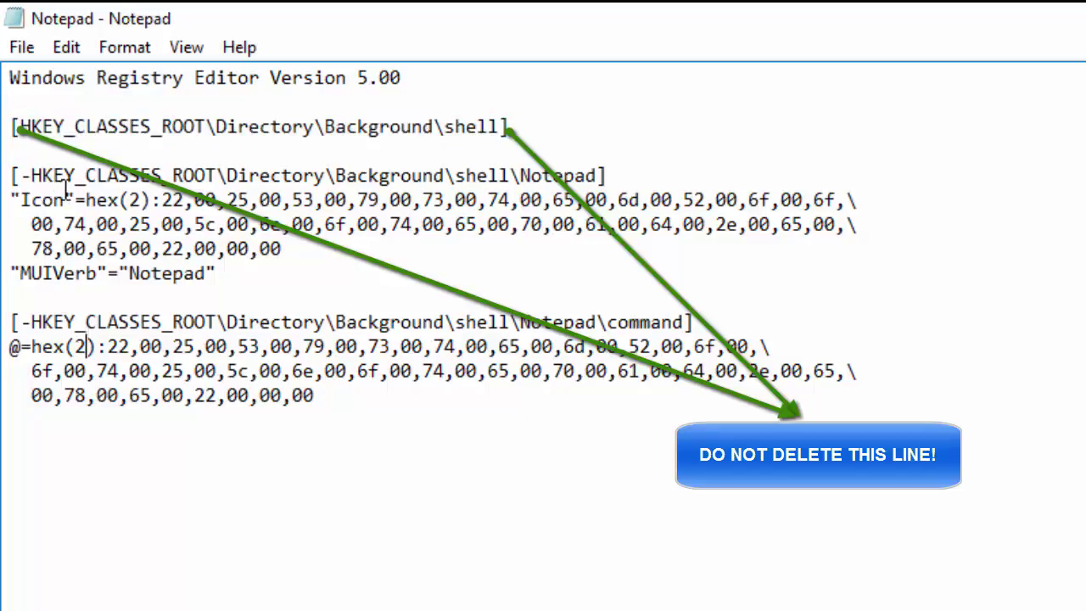
{"action": "left_click", "coordinate": [96, 395]}
{"action": "double_click", "coordinate": [23, 175]}
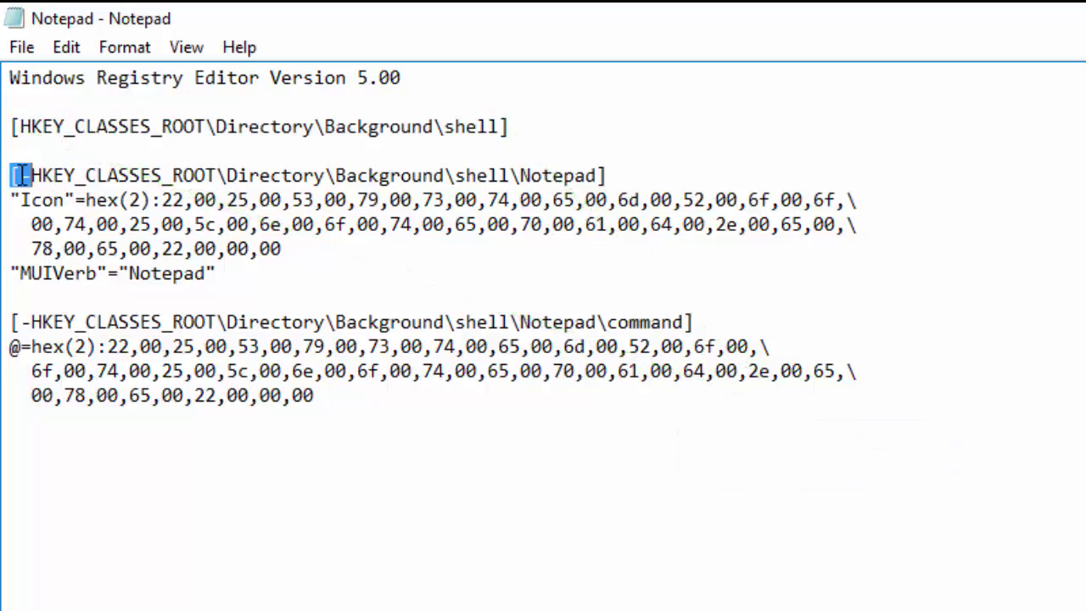
{"action": "left_click", "coordinate": [42, 322]}
{"action": "double_click", "coordinate": [43, 322]}
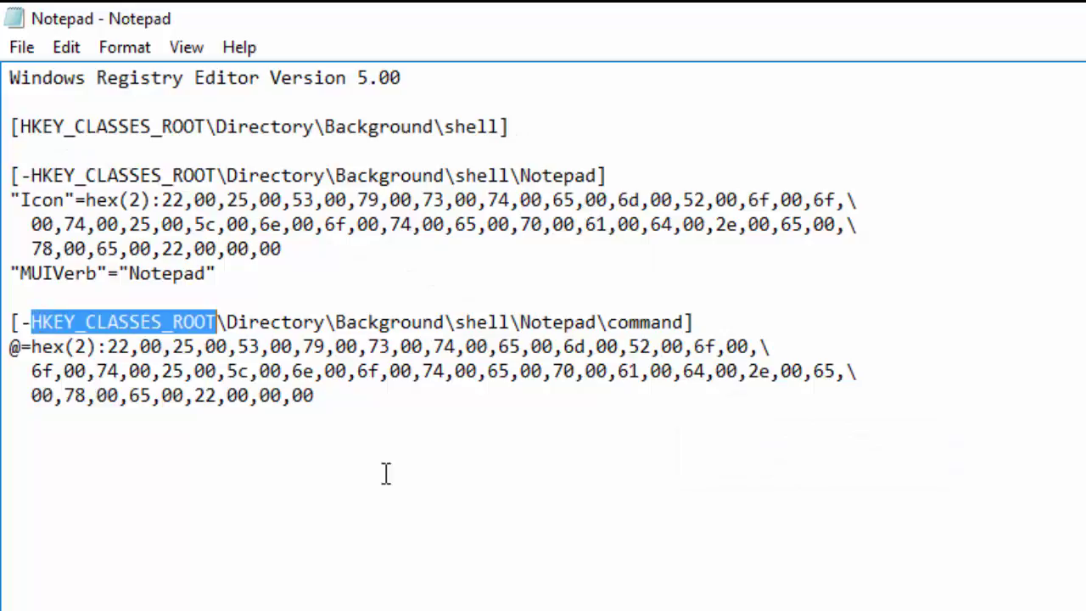
{"action": "left_click", "coordinate": [23, 322]}
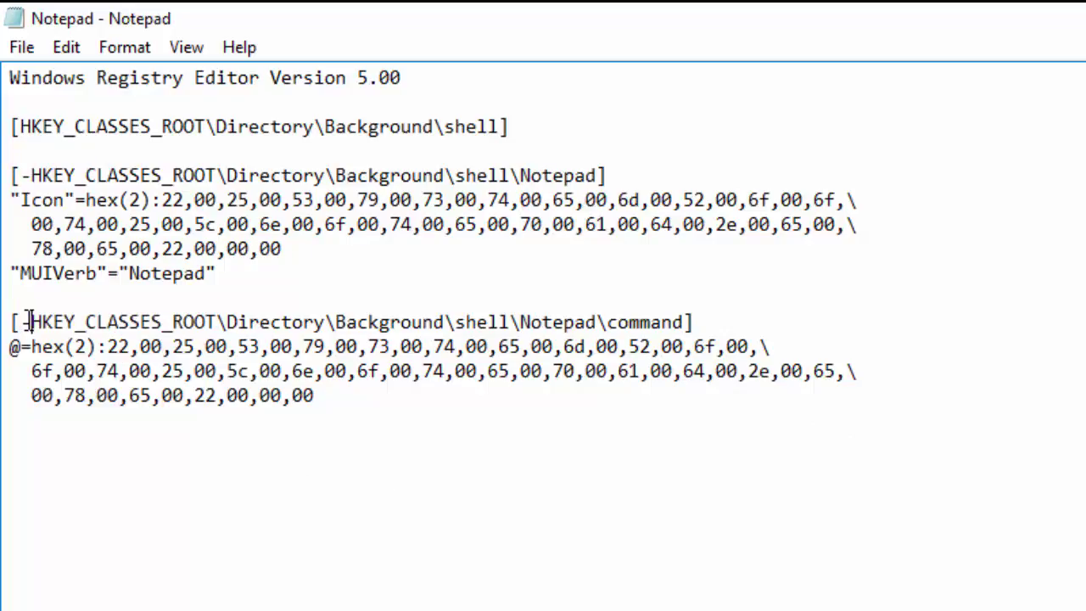
Save the Notepad registration file and merge Notepad.reg into the registry
{"action": "left_click", "coordinate": [17, 47]}
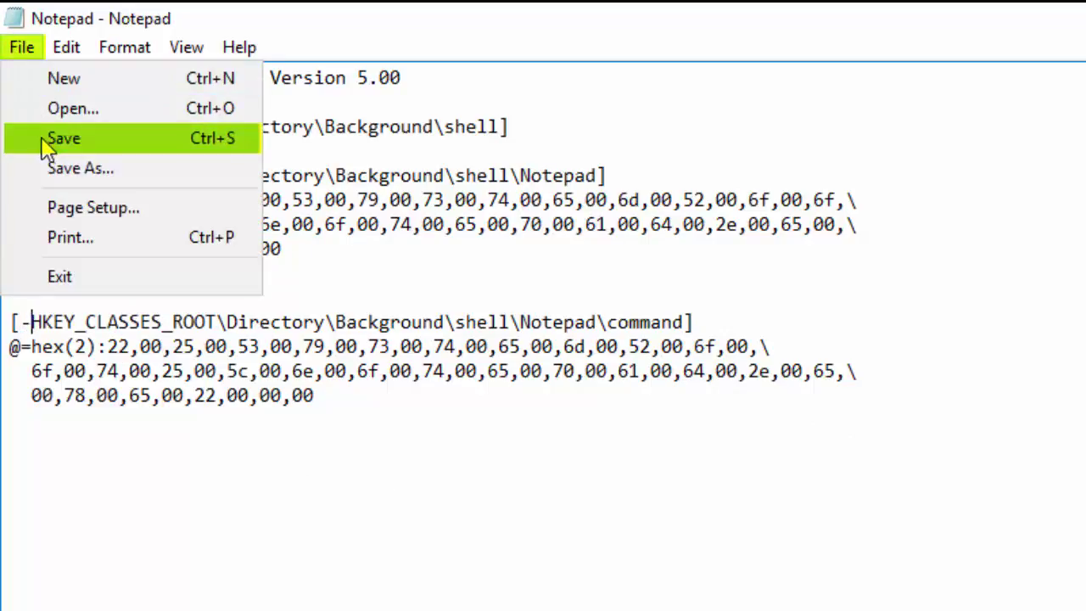
{"action": "left_click", "coordinate": [41, 142]}
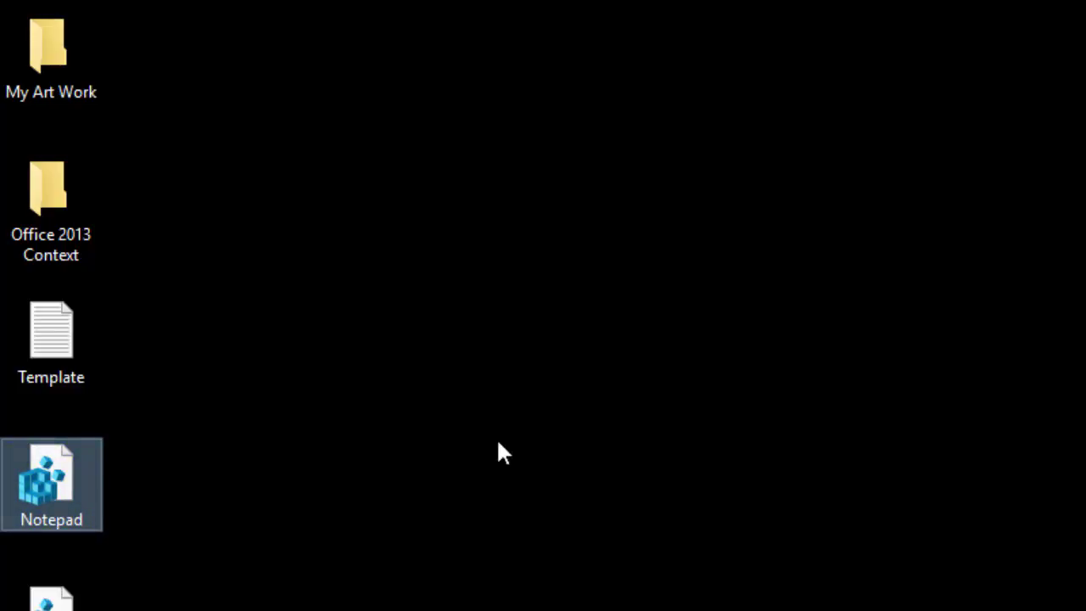
{"action": "key", "text": "Return"}
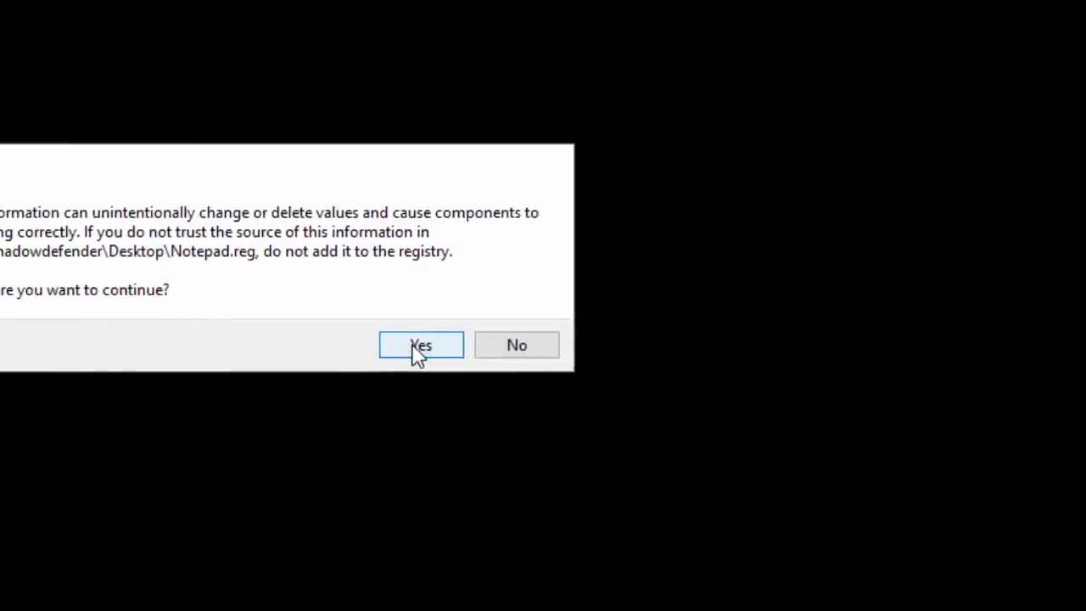
{"action": "left_click", "coordinate": [419, 351]}
{"action": "left_click", "coordinate": [526, 321]}
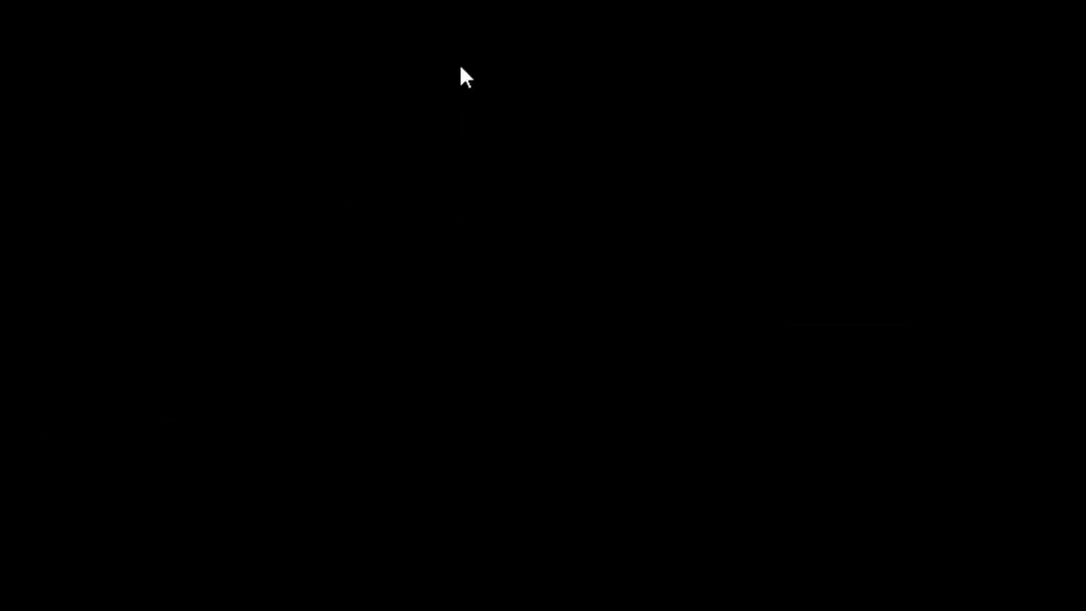
Check the context menus of the desktop background, the My Mods folder and the Word registration file for the removed entries
{"action": "right_click", "coordinate": [356, 57]}
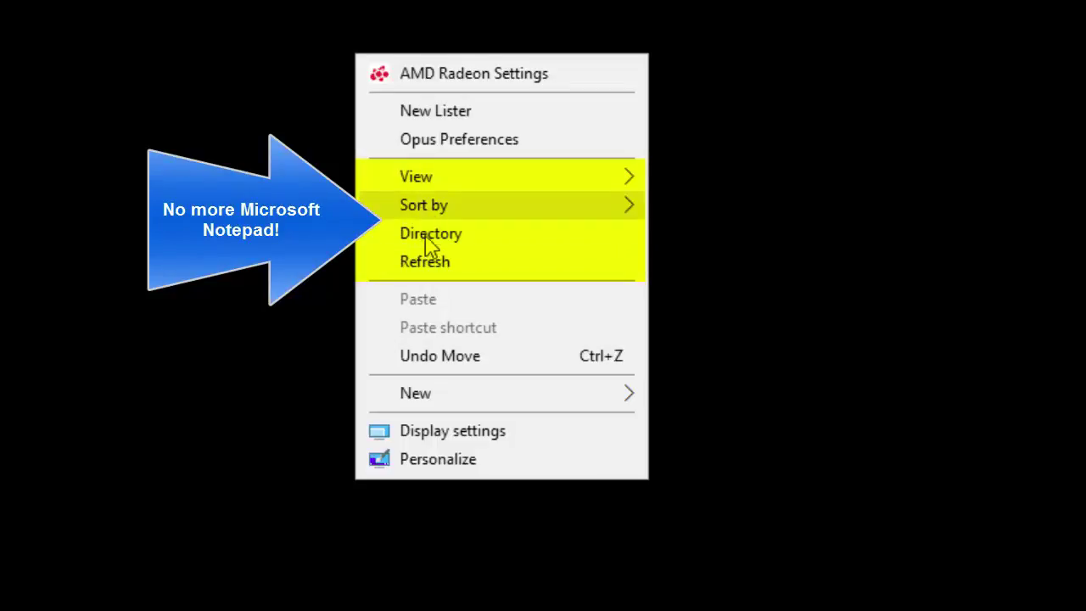
{"action": "left_click", "coordinate": [908, 179]}
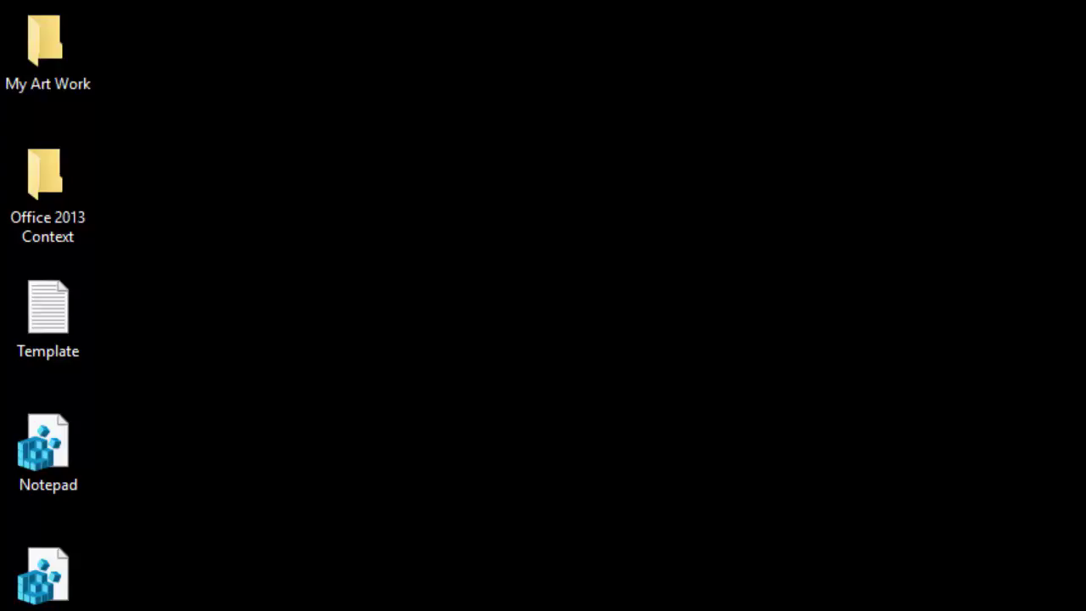
{"action": "right_click", "coordinate": [572, 204]}
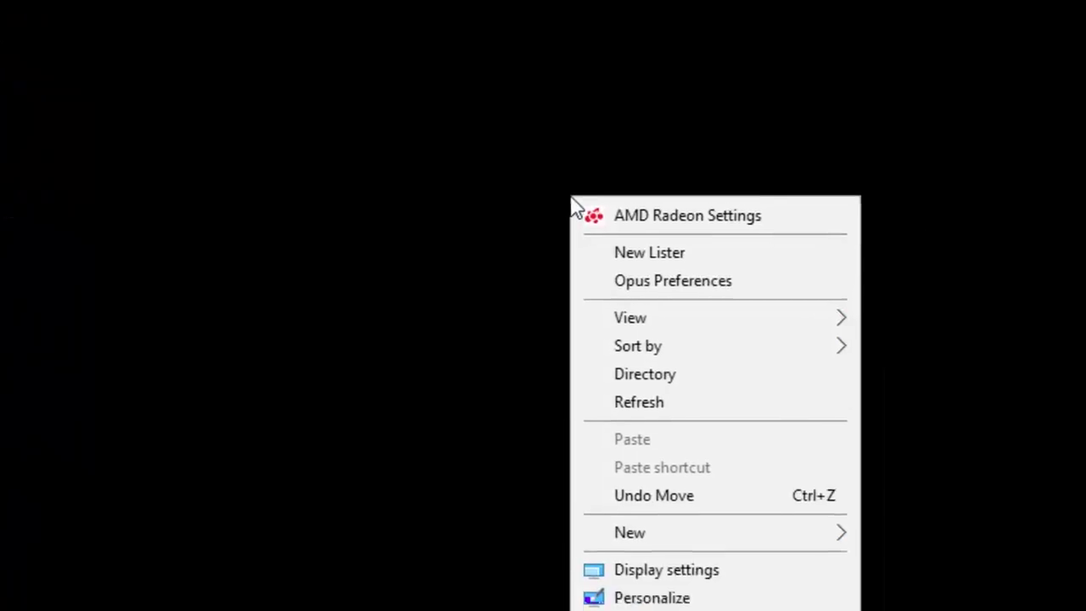
{"action": "left_click", "coordinate": [248, 483]}
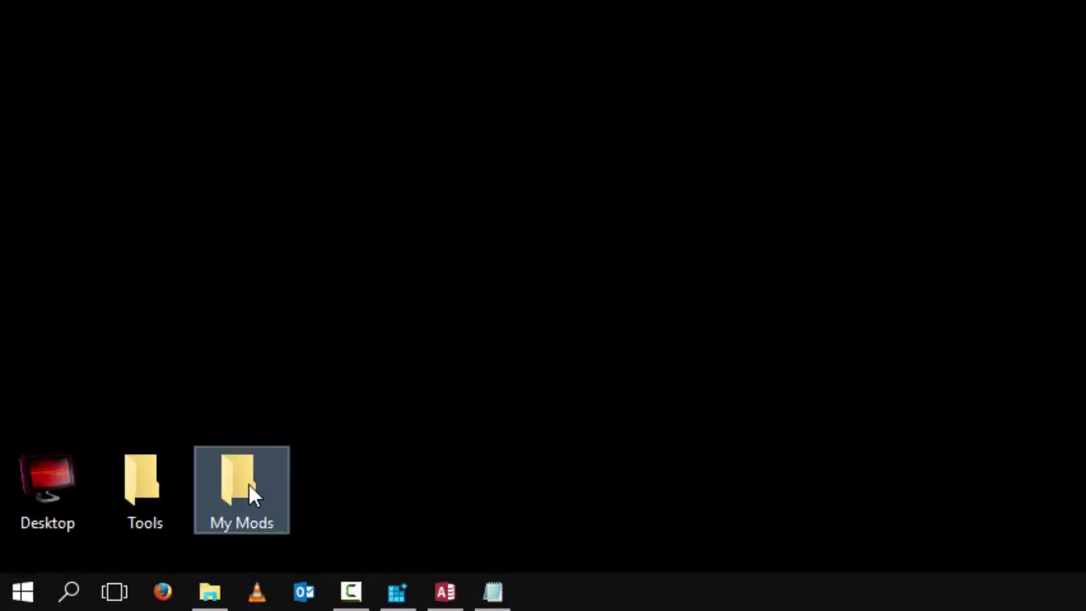
{"action": "right_click", "coordinate": [248, 488]}
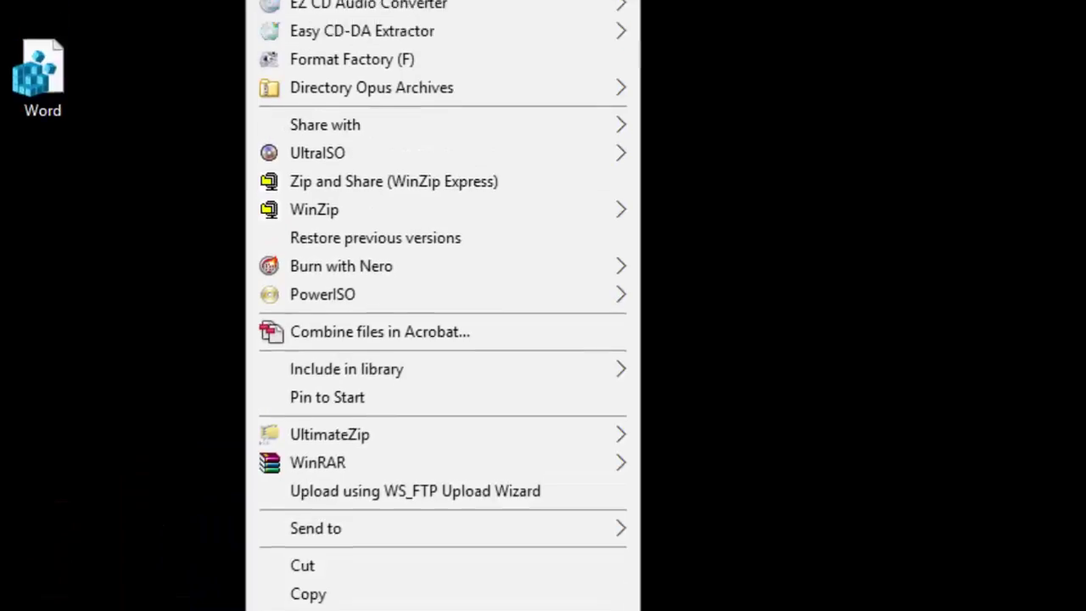
{"action": "left_click", "coordinate": [8, 440]}
{"action": "right_click", "coordinate": [19, 425]}
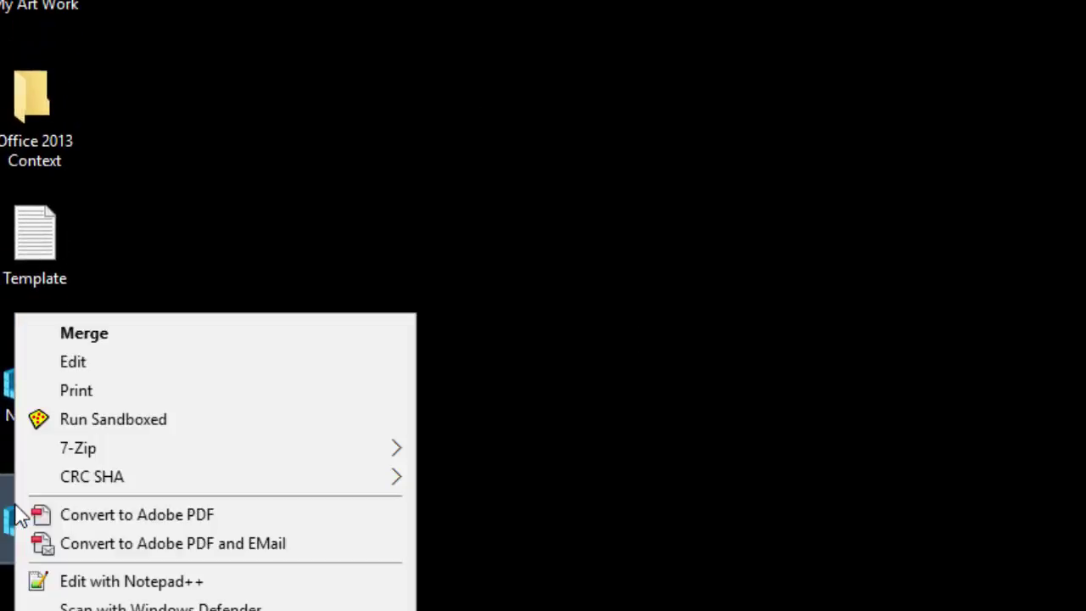
{"action": "left_click", "coordinate": [773, 594]}
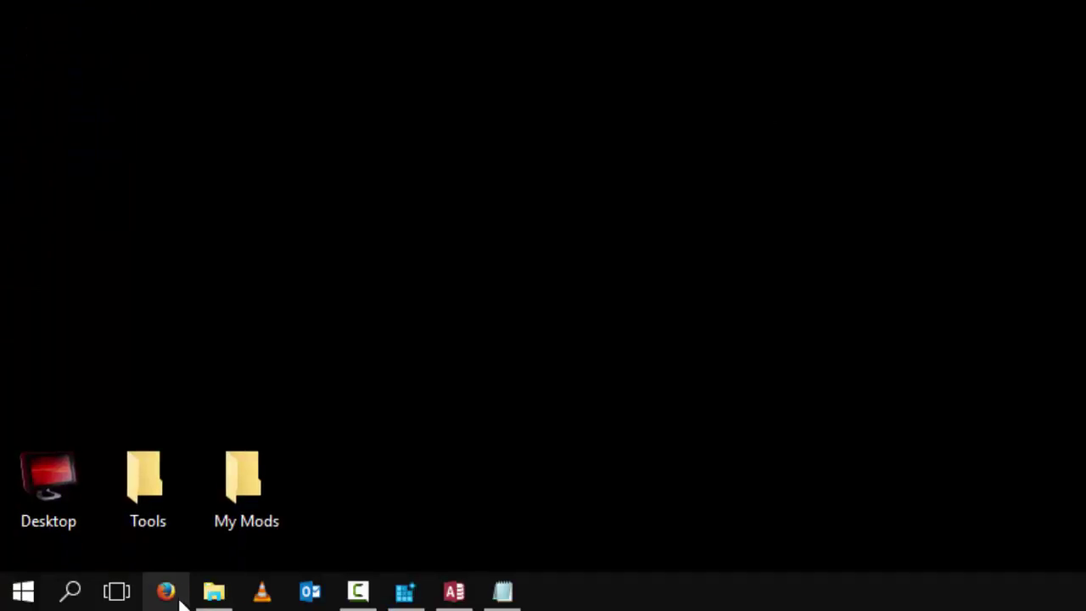
Open a new File Explorer window on This PC and check CD Drive (P:)'s context menu for the removed entries
{"action": "left_click", "coordinate": [215, 594]}
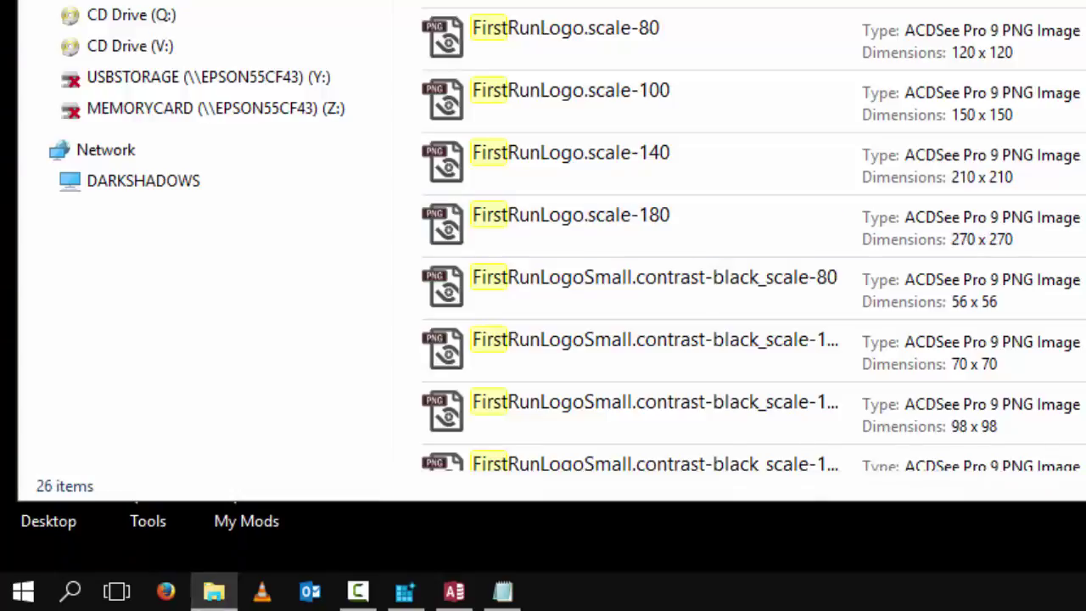
{"action": "left_click", "coordinate": [214, 594]}
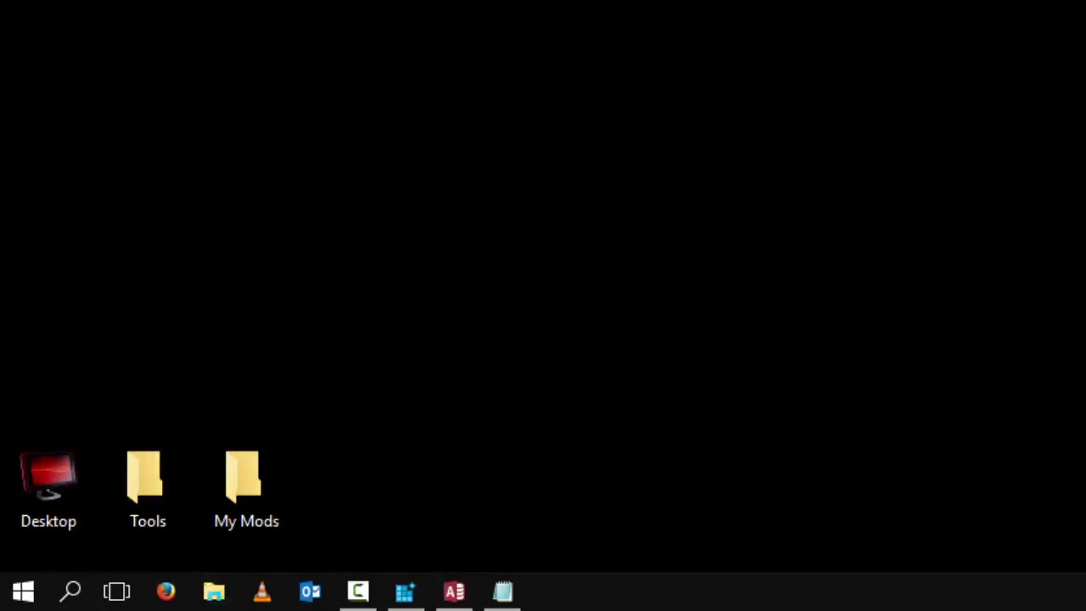
{"action": "left_click", "coordinate": [213, 596]}
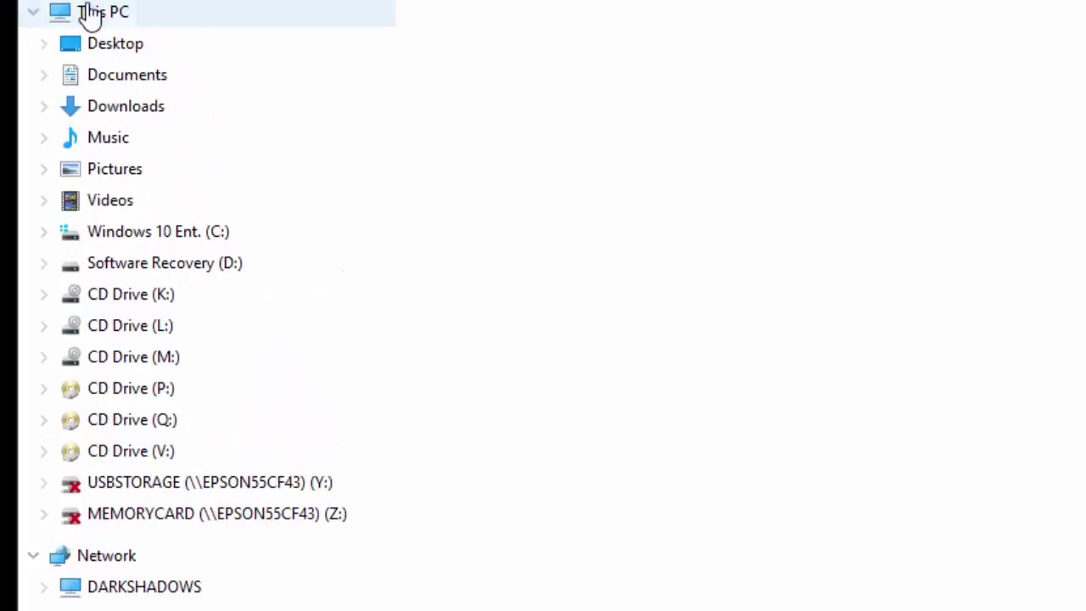
{"action": "left_click", "coordinate": [92, 12]}
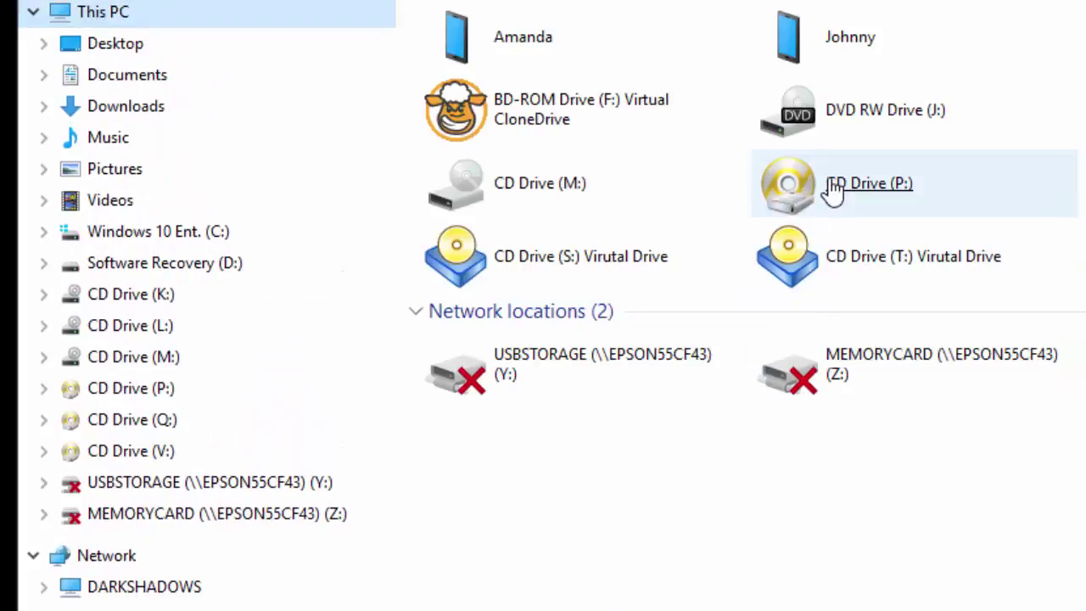
{"action": "left_click", "coordinate": [831, 188]}
{"action": "right_click", "coordinate": [833, 191]}
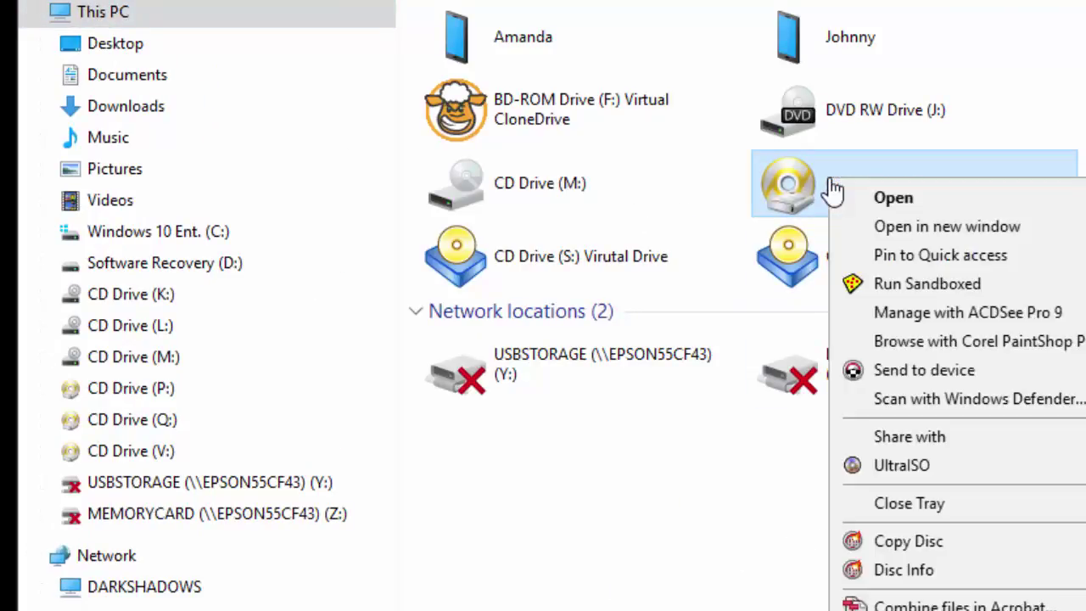
Copy the Install and Uninstall - Microsoft Office 2013 registration files from the Office 2013 Context folder to the desktop and place them side by side
{"action": "key", "text": "Escape"}
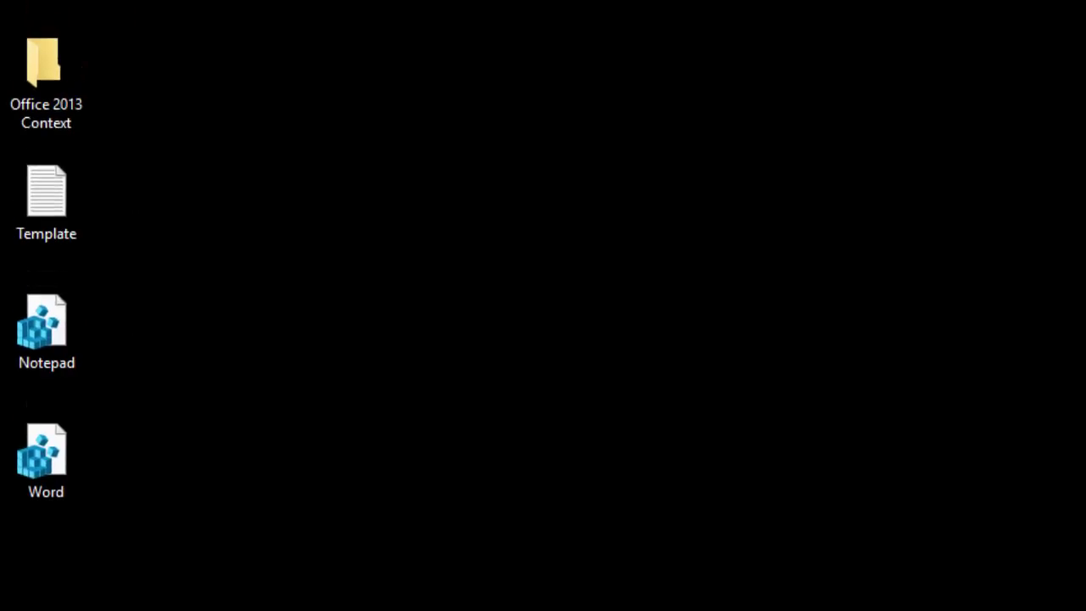
{"action": "double_click", "coordinate": [38, 47]}
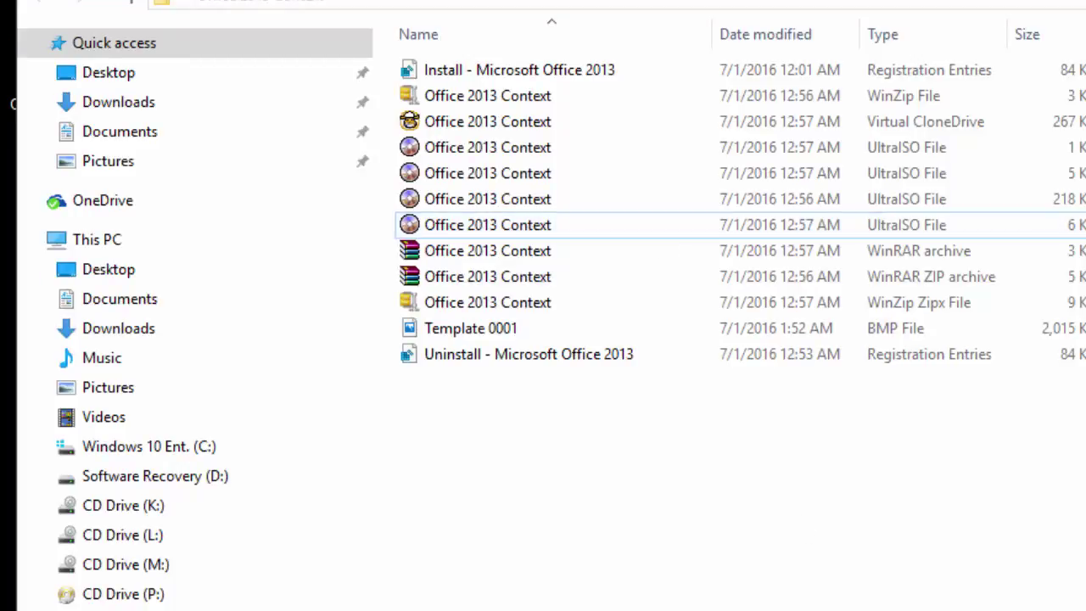
{"action": "mouse_move", "coordinate": [492, 73]}
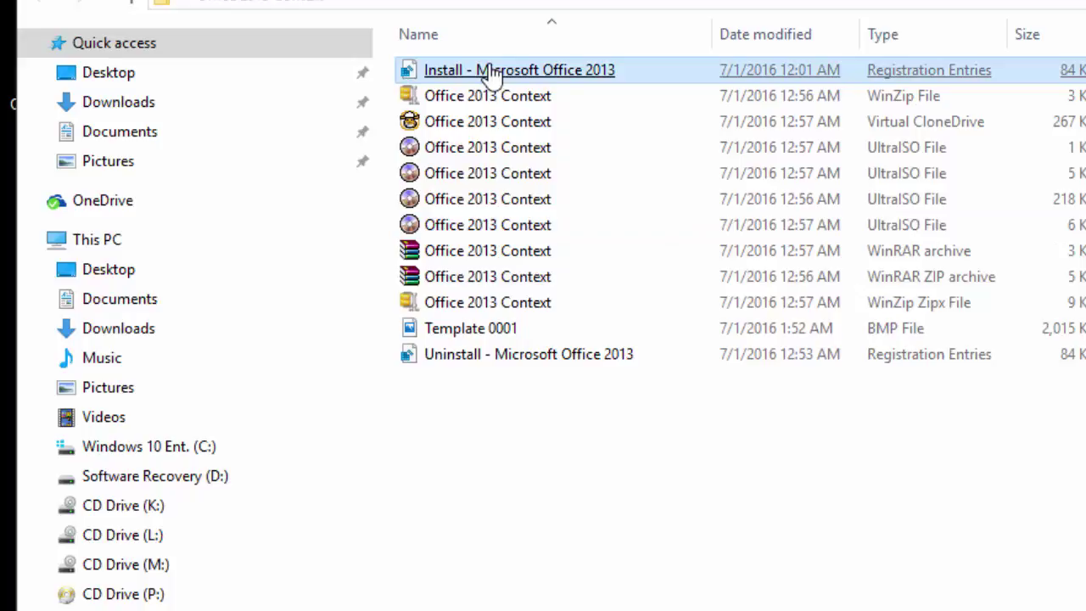
{"action": "left_click", "coordinate": [560, 356], "text": "ctrl"}
{"action": "right_click", "coordinate": [560, 359]}
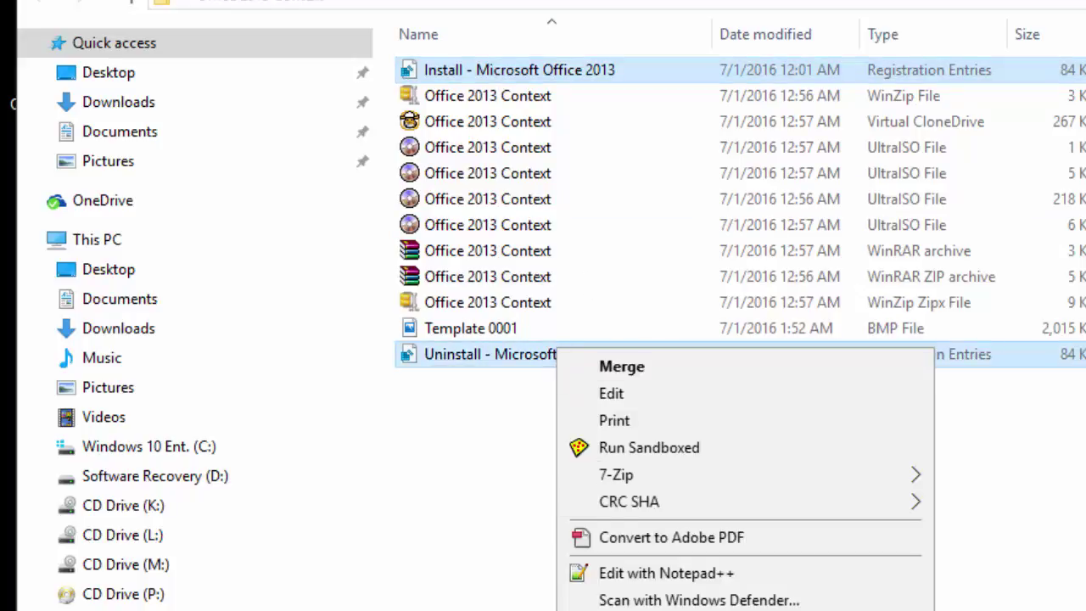
{"action": "key", "text": "m"}
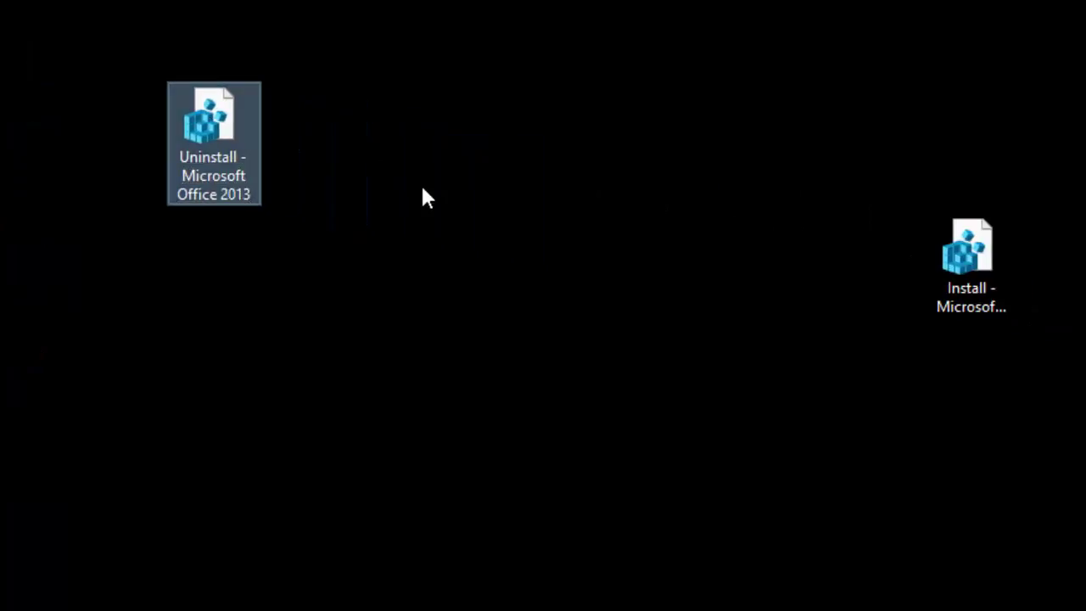
{"action": "left_click", "coordinate": [421, 188]}
{"action": "left_click_drag", "start_coordinate": [967, 254], "coordinate": [48, 136]}
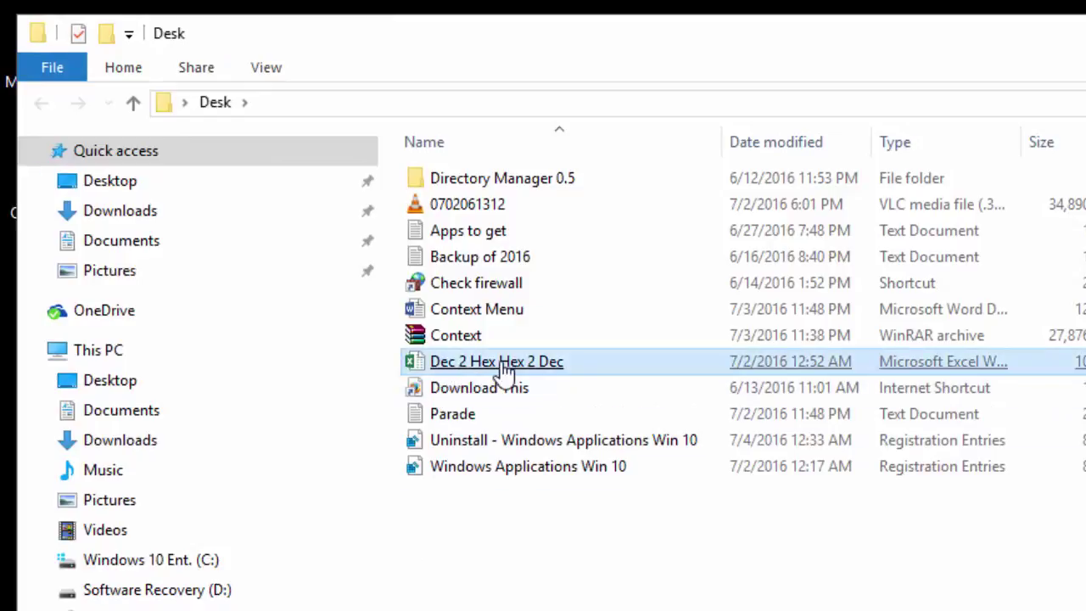
Check the details of the Dec 2 Hex Hex 2 Dec worksheet in the Desk folder and close the folder window
{"action": "mouse_move", "coordinate": [542, 367]}
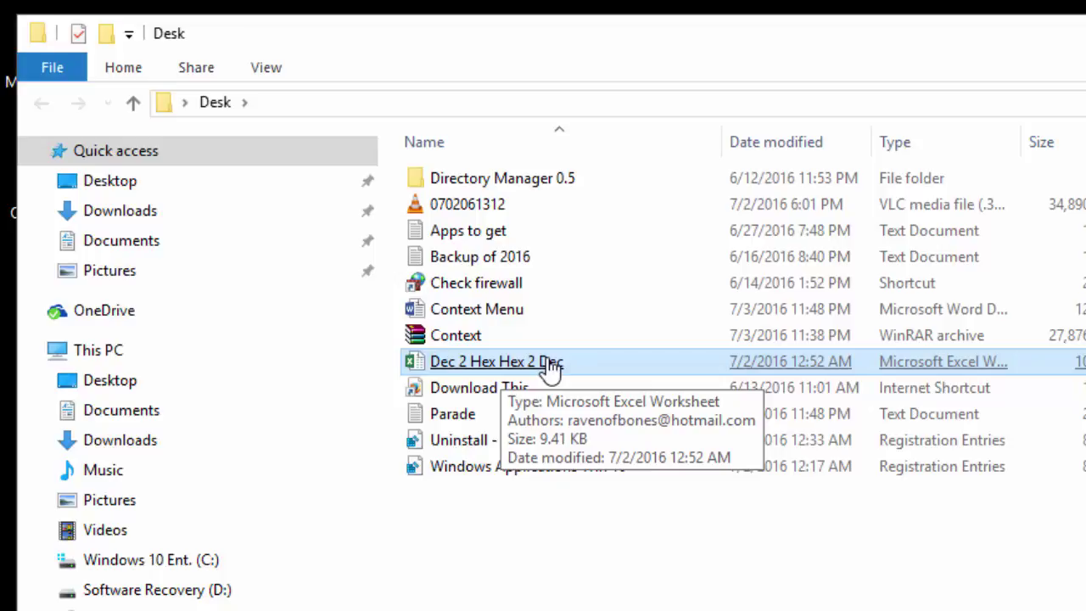
{"action": "left_click", "coordinate": [882, 577]}
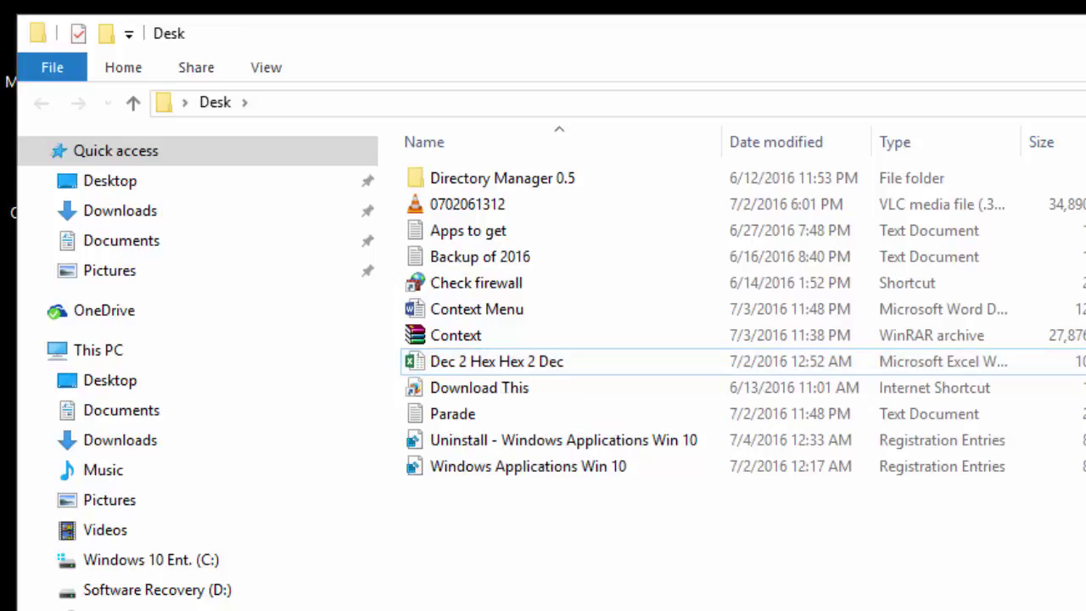
{"action": "key", "text": "alt+F4"}
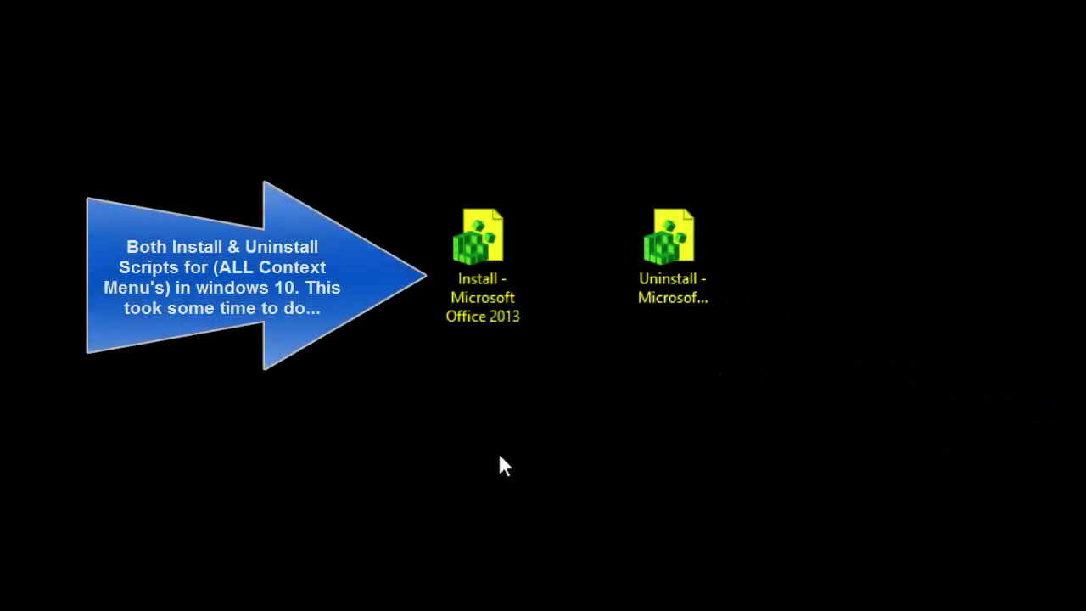
Open the Install - Microsoft Office 2013 file for editing and examine its HKEY_CLASSES_ROOT\Directory\Background\shell application keys
{"action": "mouse_move", "coordinate": [483, 258]}
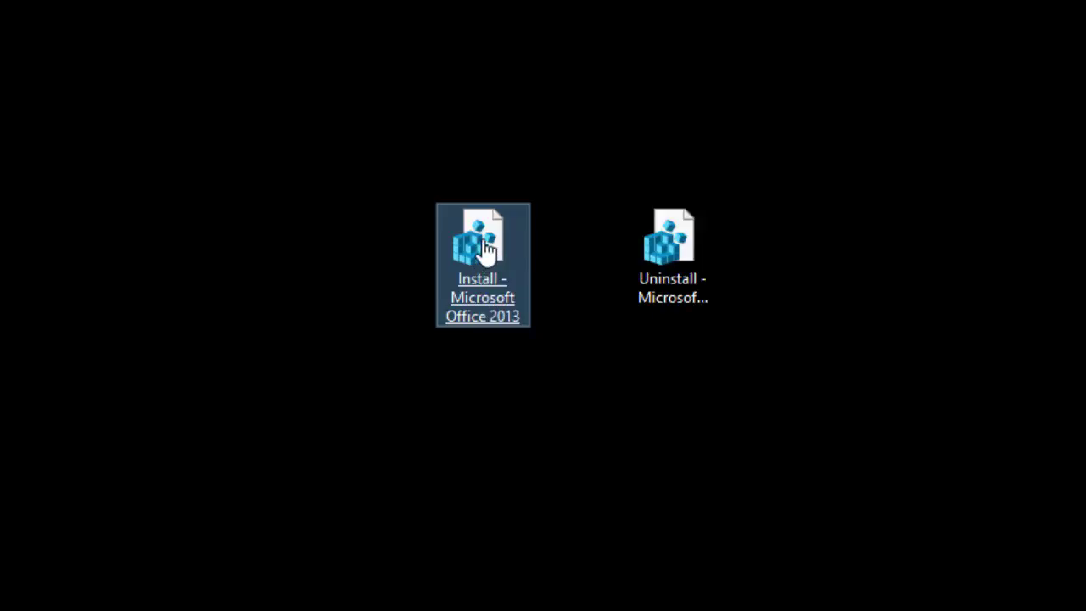
{"action": "right_click", "coordinate": [486, 247]}
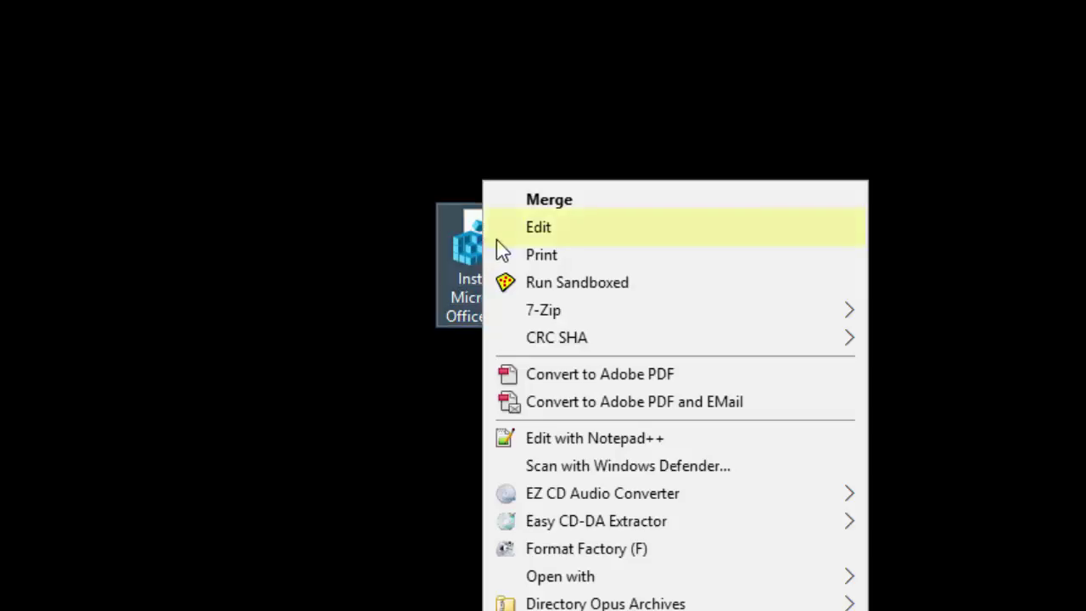
{"action": "left_click", "coordinate": [551, 227]}
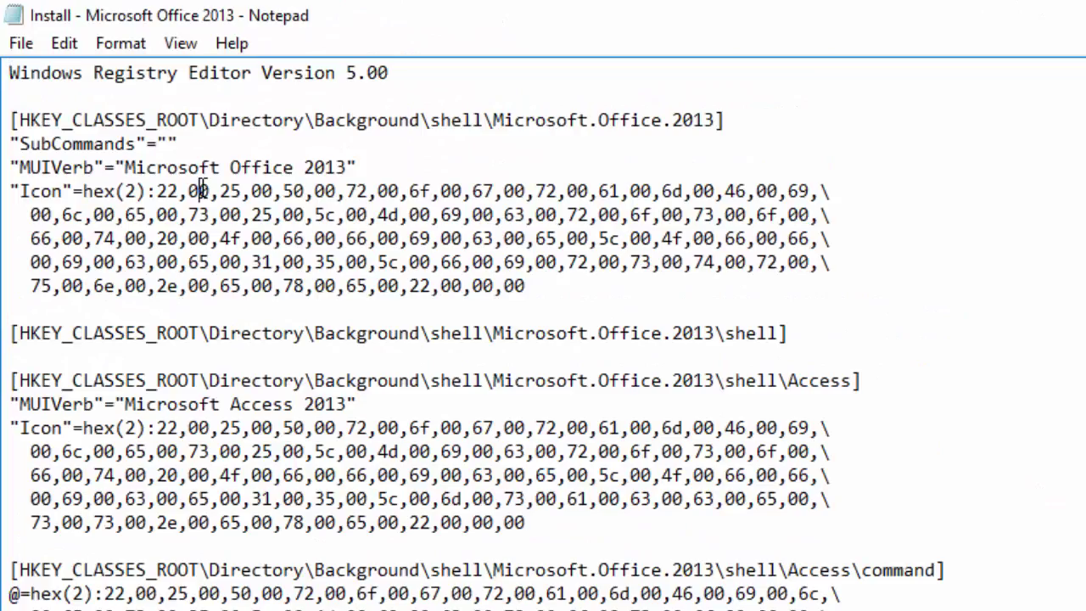
{"action": "left_click", "coordinate": [273, 231]}
{"action": "scroll", "coordinate": [303, 540], "scroll_direction": "down", "scroll_amount": 5}
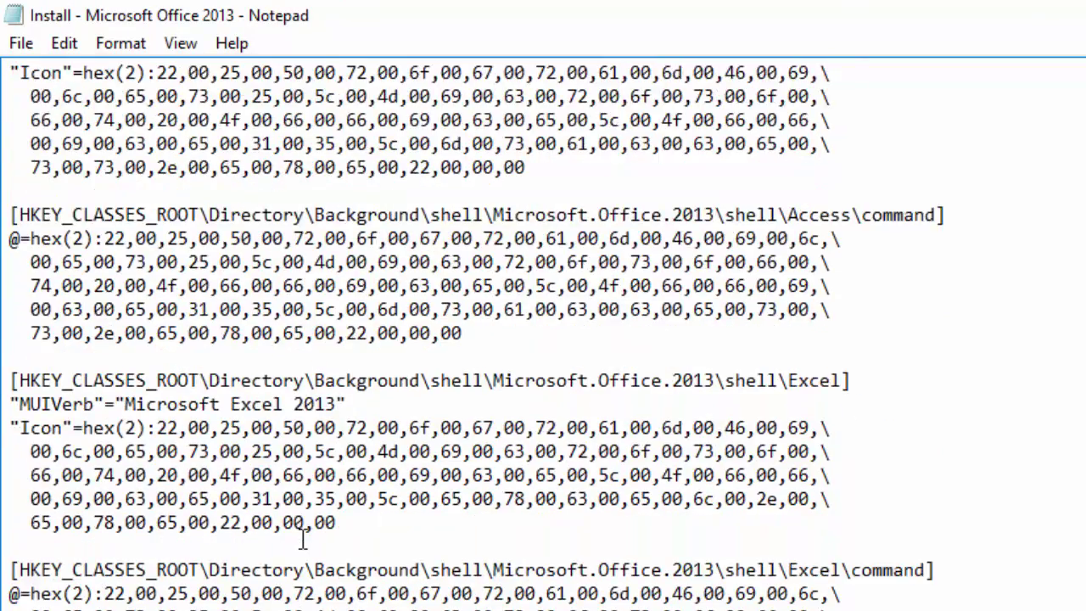
{"action": "scroll", "coordinate": [303, 539], "scroll_direction": "down", "scroll_amount": 12}
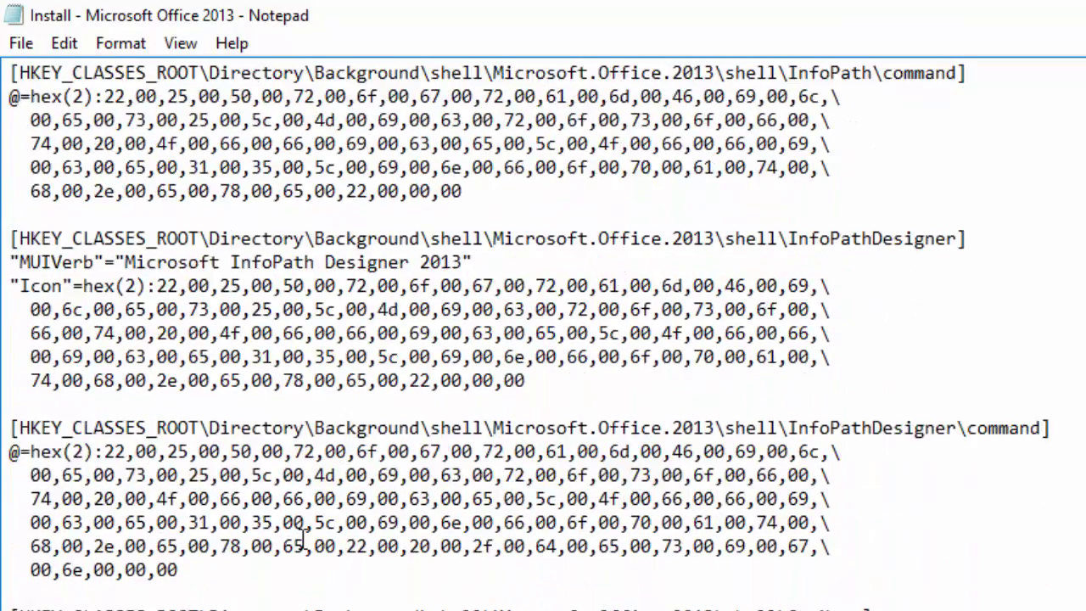
{"action": "scroll", "coordinate": [302, 539], "scroll_direction": "down", "scroll_amount": 14}
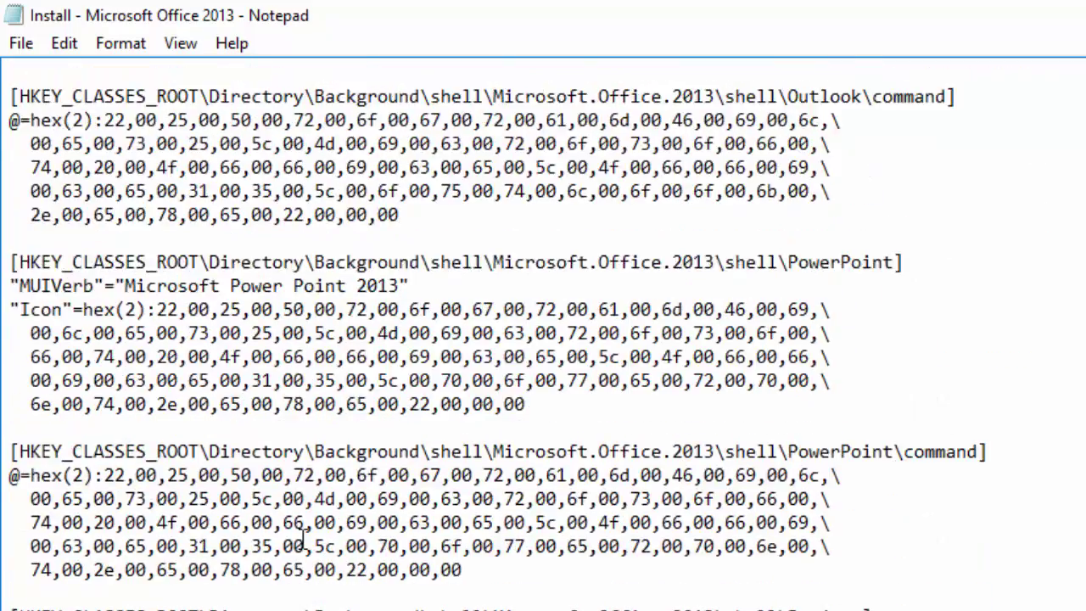
{"action": "scroll", "coordinate": [303, 539], "scroll_direction": "down", "scroll_amount": 3}
{"action": "scroll", "coordinate": [303, 539], "scroll_direction": "down", "scroll_amount": 12}
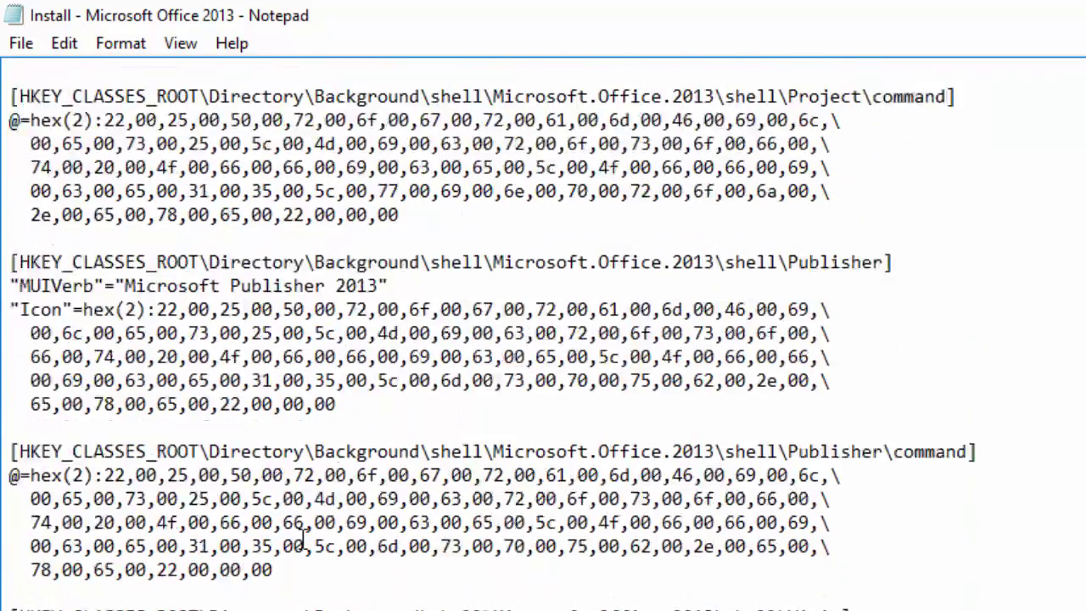
{"action": "scroll", "coordinate": [303, 539], "scroll_direction": "down", "scroll_amount": 9}
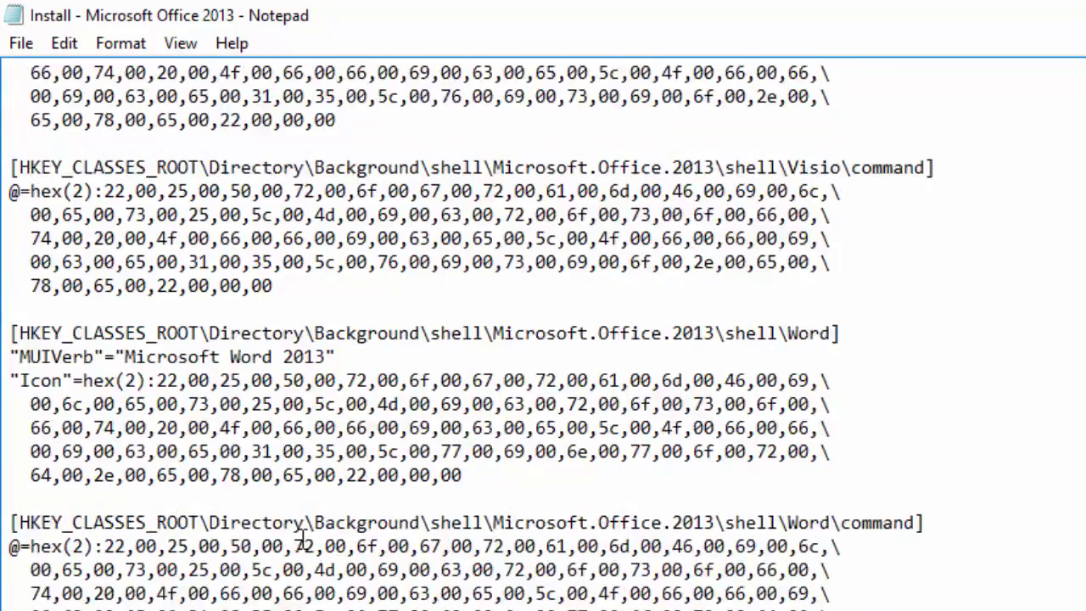
Examine the Directory\shell, *\shell and Drive\shell application keys in the Install registration file, and close it
{"action": "scroll", "coordinate": [303, 539], "scroll_direction": "down", "scroll_amount": 6}
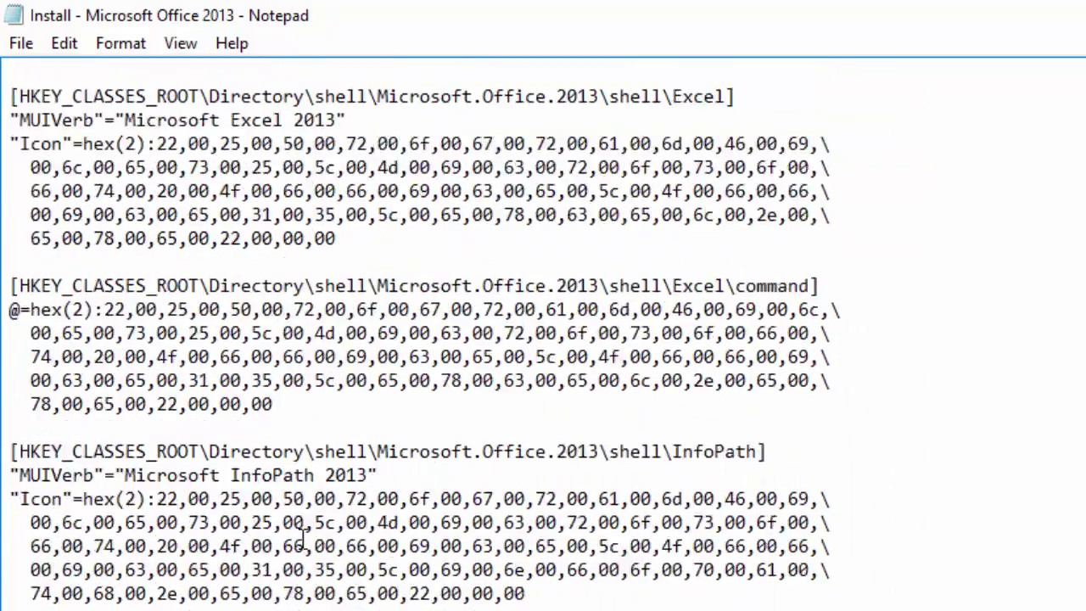
{"action": "scroll", "coordinate": [302, 539], "scroll_direction": "down", "scroll_amount": 14}
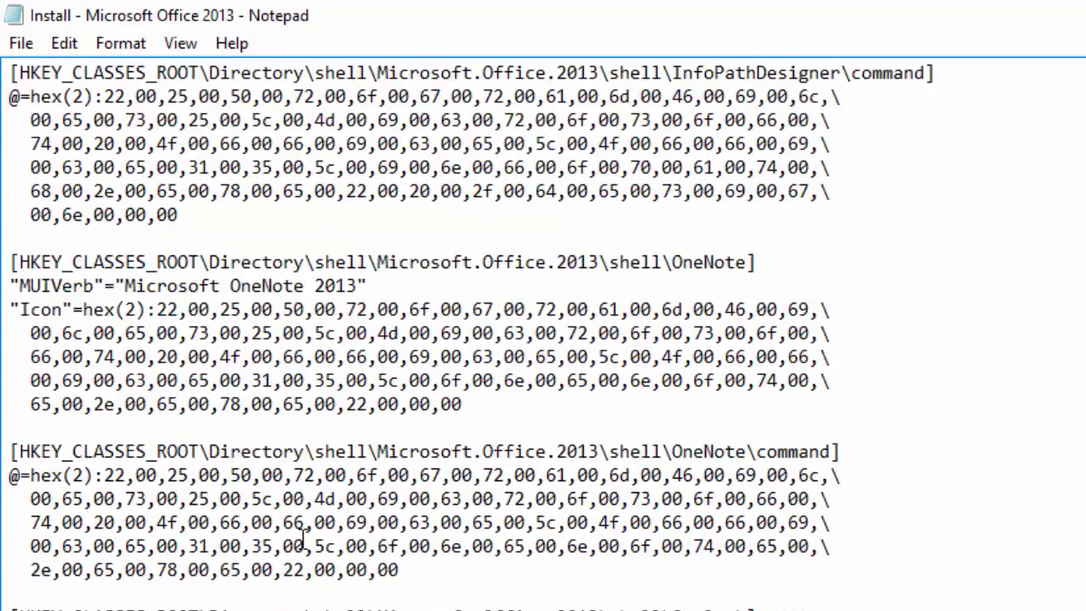
{"action": "scroll", "coordinate": [303, 539], "scroll_direction": "down", "scroll_amount": 4}
{"action": "scroll", "coordinate": [303, 539], "scroll_direction": "down", "scroll_amount": 16}
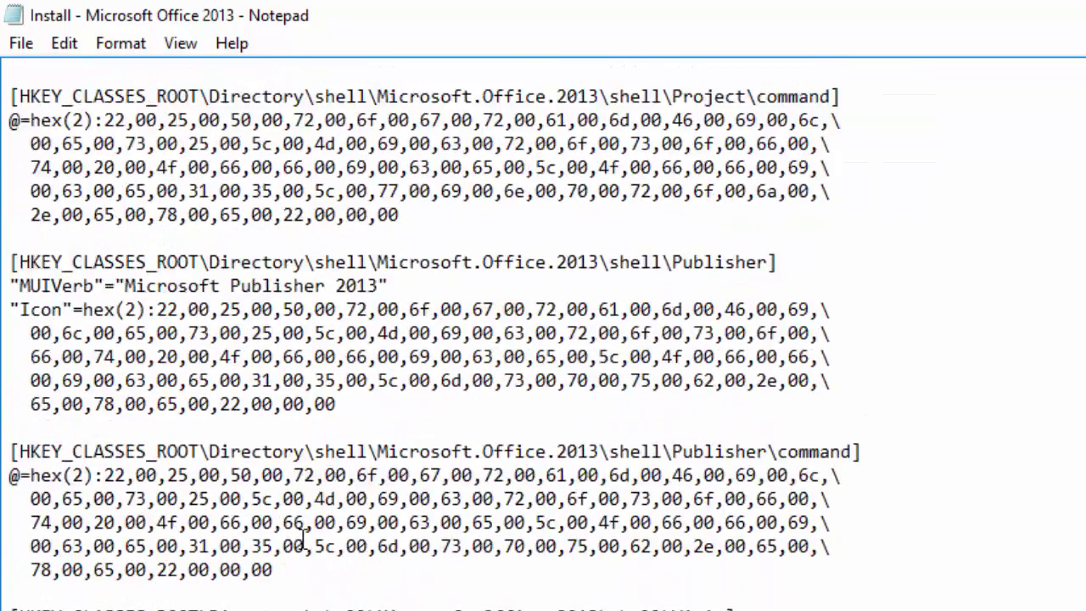
{"action": "scroll", "coordinate": [303, 539], "scroll_direction": "down", "scroll_amount": 20}
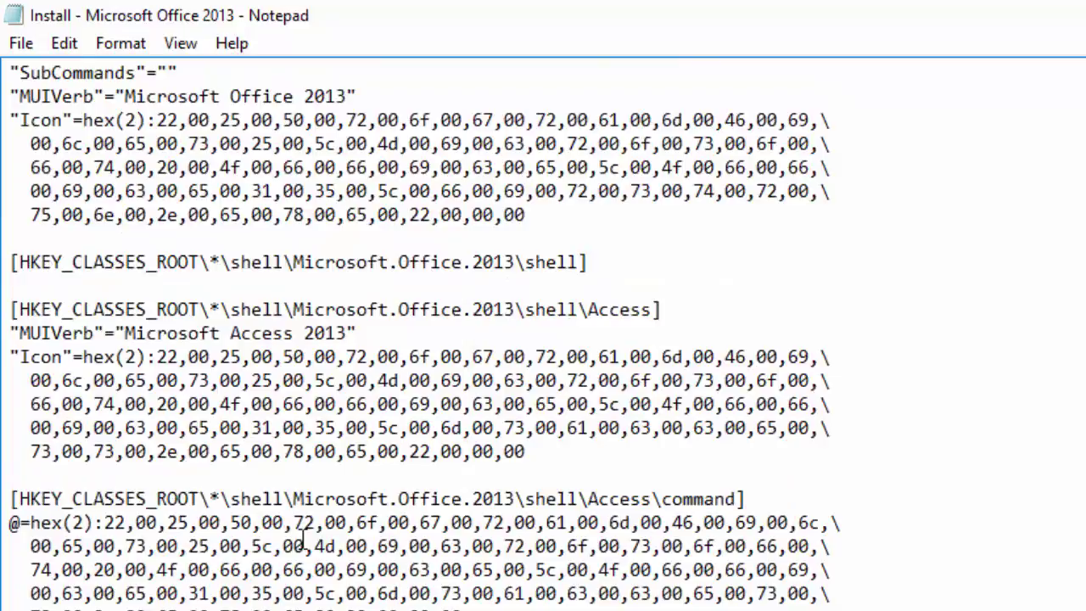
{"action": "scroll", "coordinate": [302, 540], "scroll_direction": "down", "scroll_amount": 20}
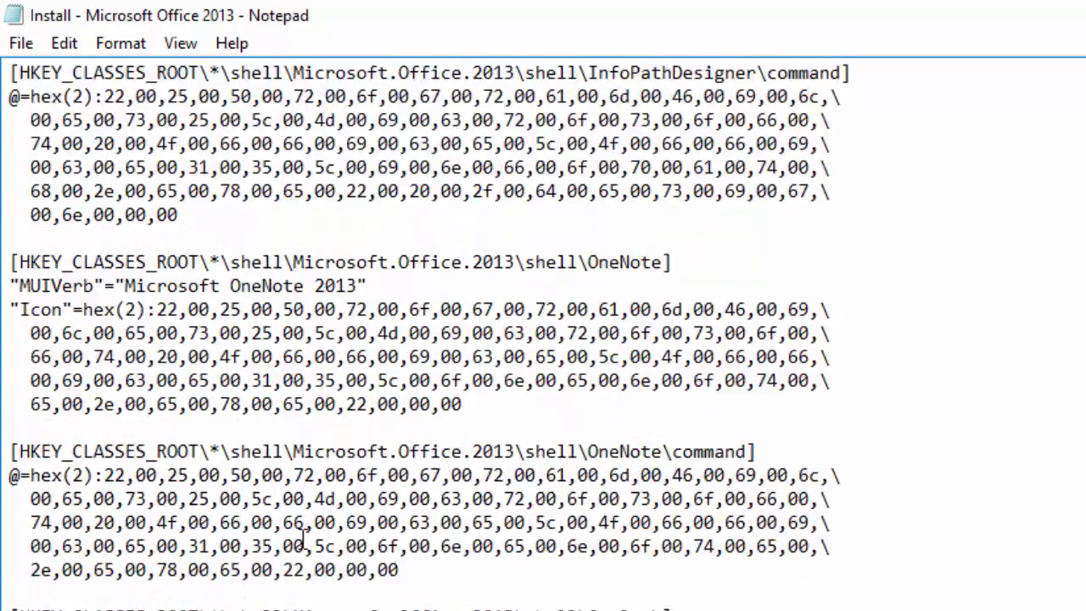
{"action": "scroll", "coordinate": [303, 539], "scroll_direction": "down", "scroll_amount": 20}
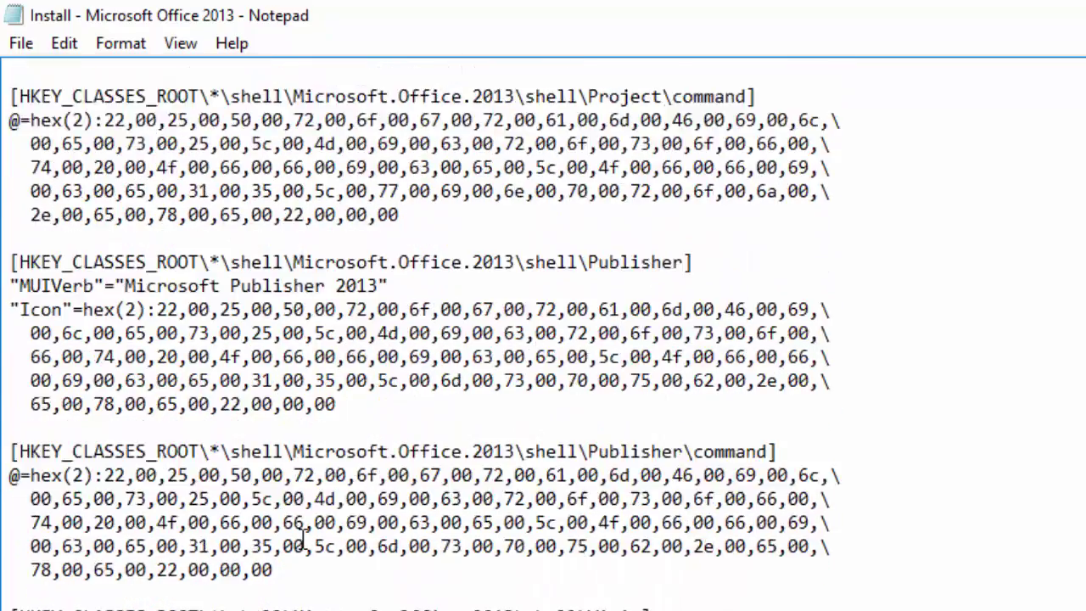
{"action": "scroll", "coordinate": [303, 540], "scroll_direction": "down", "scroll_amount": 20}
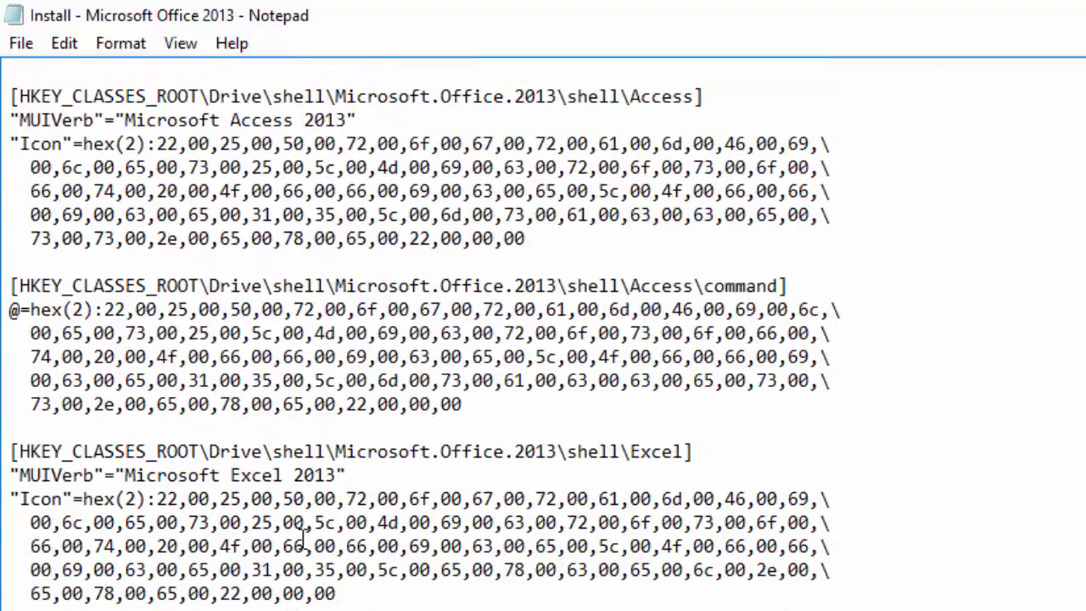
{"action": "scroll", "coordinate": [302, 539], "scroll_direction": "down", "scroll_amount": 20}
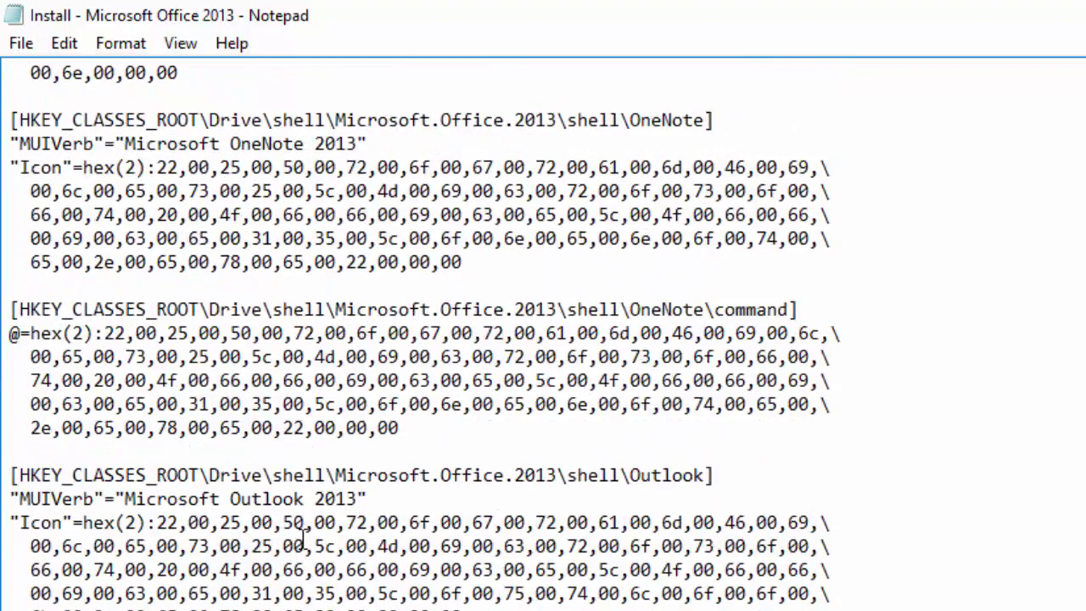
{"action": "scroll", "coordinate": [303, 539], "scroll_direction": "down", "scroll_amount": 1}
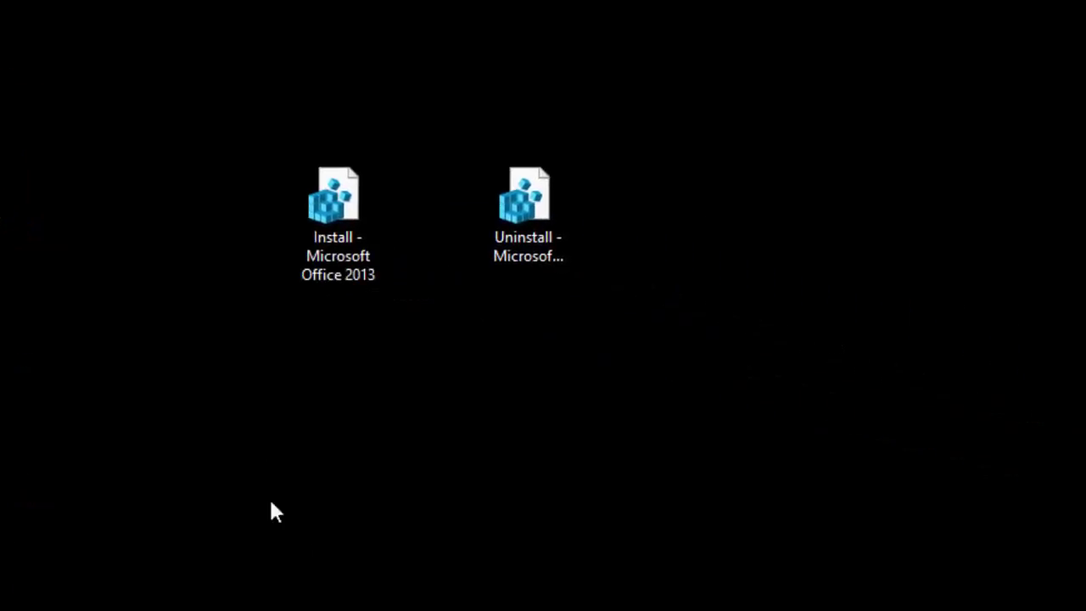
Merge the Install - Microsoft Office 2013 registration file into the registry
{"action": "double_click", "coordinate": [331, 243]}
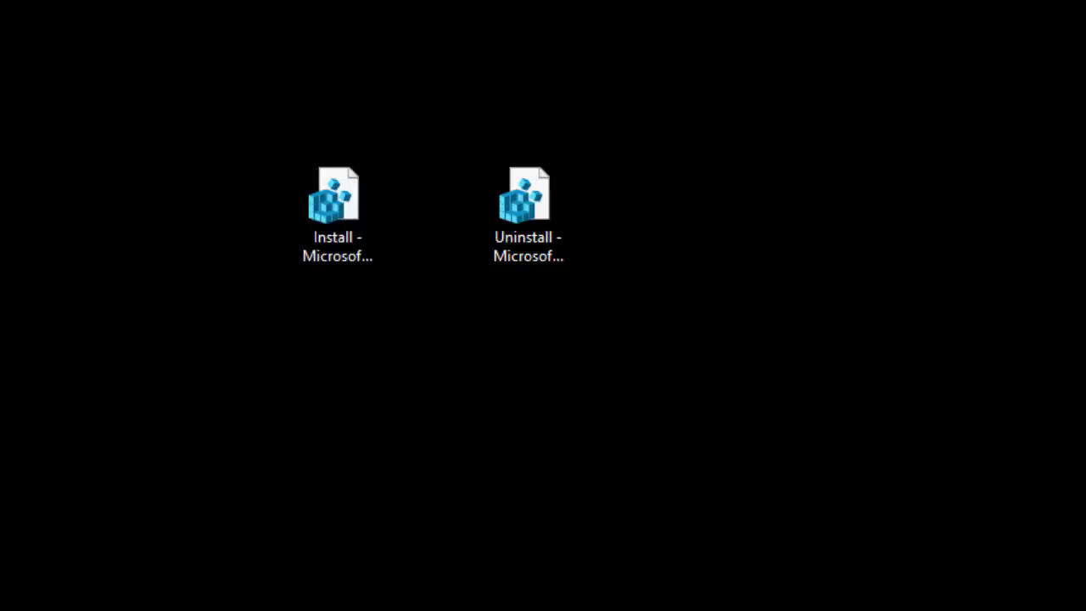
{"action": "left_click", "coordinate": [632, 472]}
{"action": "left_click", "coordinate": [725, 434]}
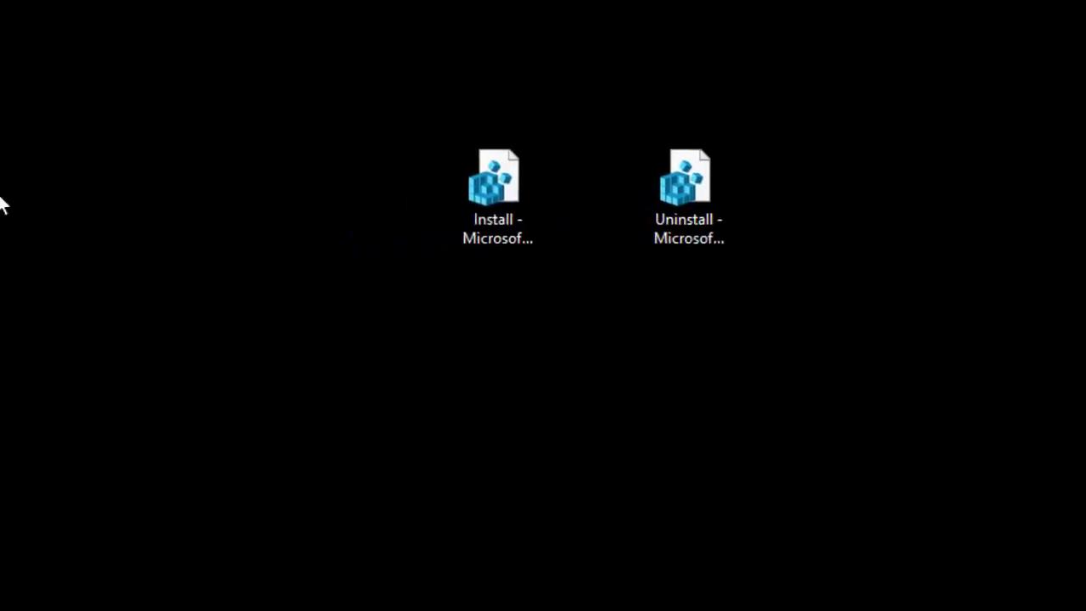
Check the Microsoft Office 2013 submenu in the context menus of the desktop background, the My Mods folder and the Word registration file
{"action": "right_click", "coordinate": [434, 148]}
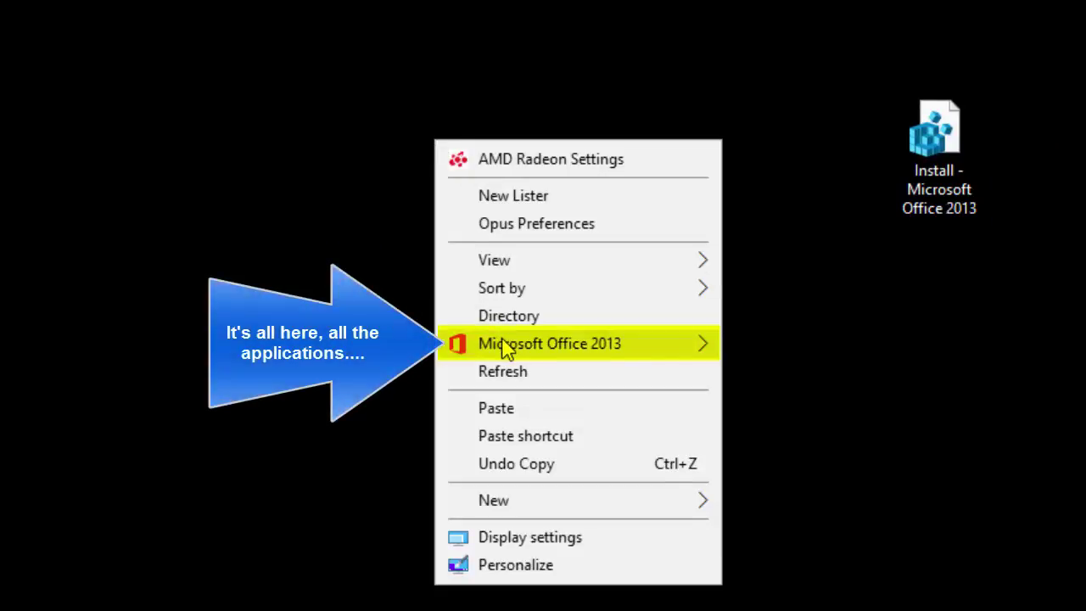
{"action": "mouse_move", "coordinate": [560, 349]}
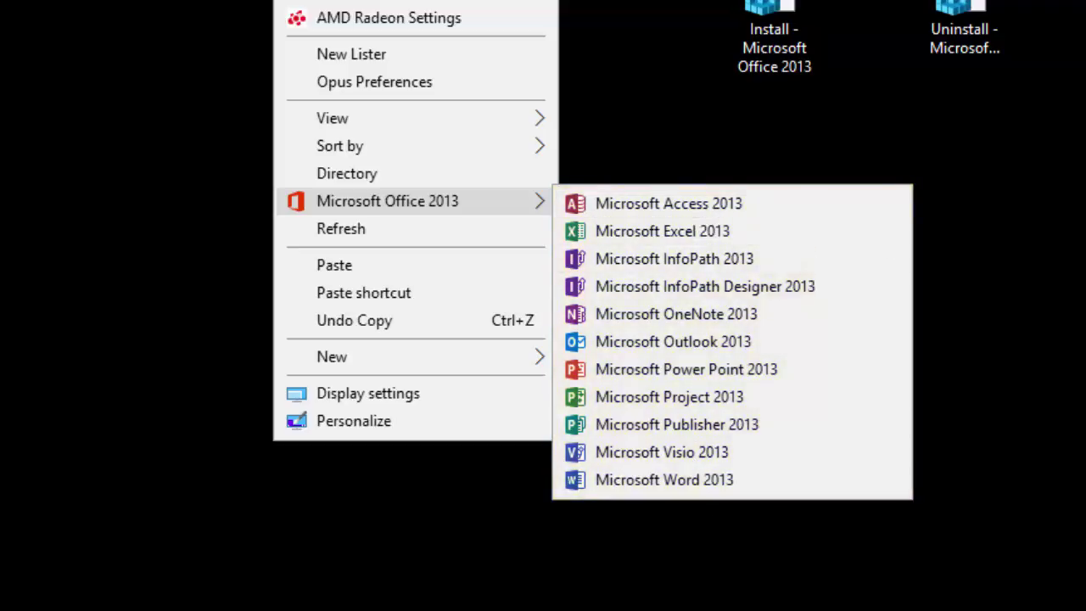
{"action": "left_click", "coordinate": [327, 511]}
{"action": "left_click", "coordinate": [238, 568]}
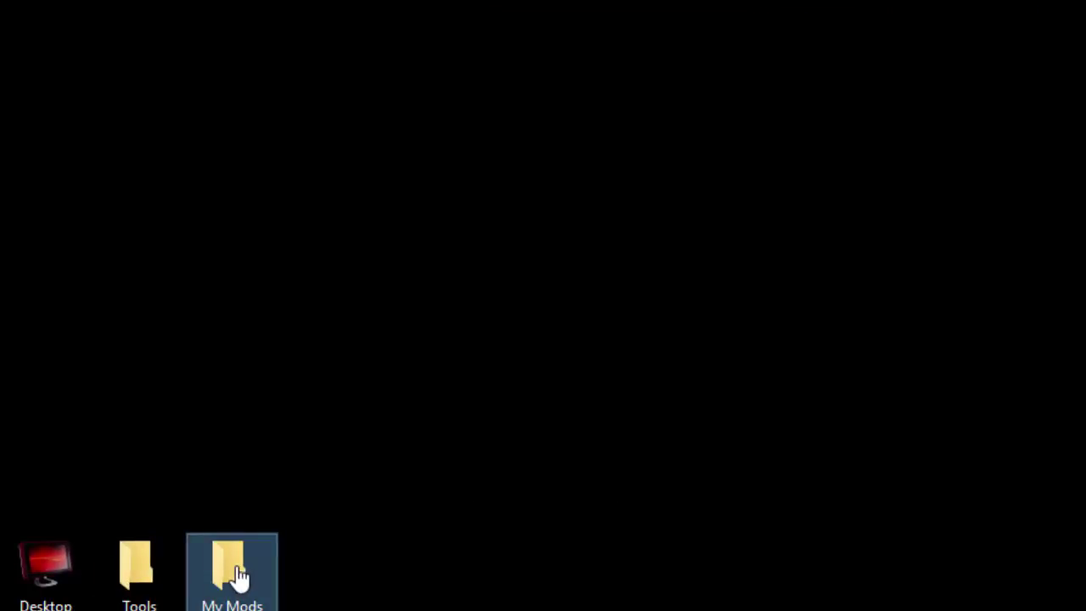
{"action": "right_click", "coordinate": [238, 575]}
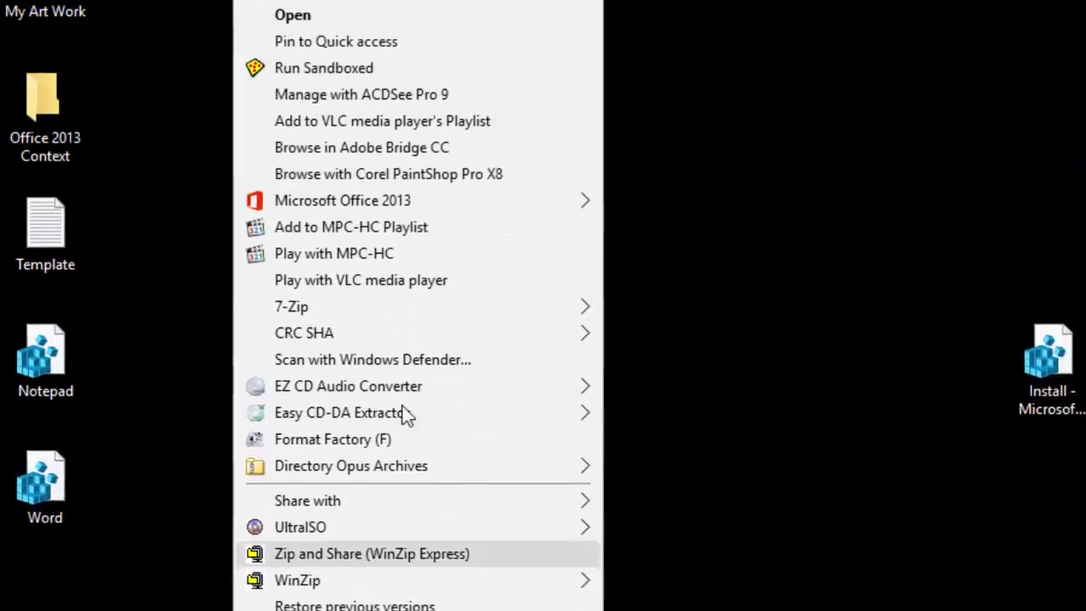
{"action": "mouse_move", "coordinate": [399, 222]}
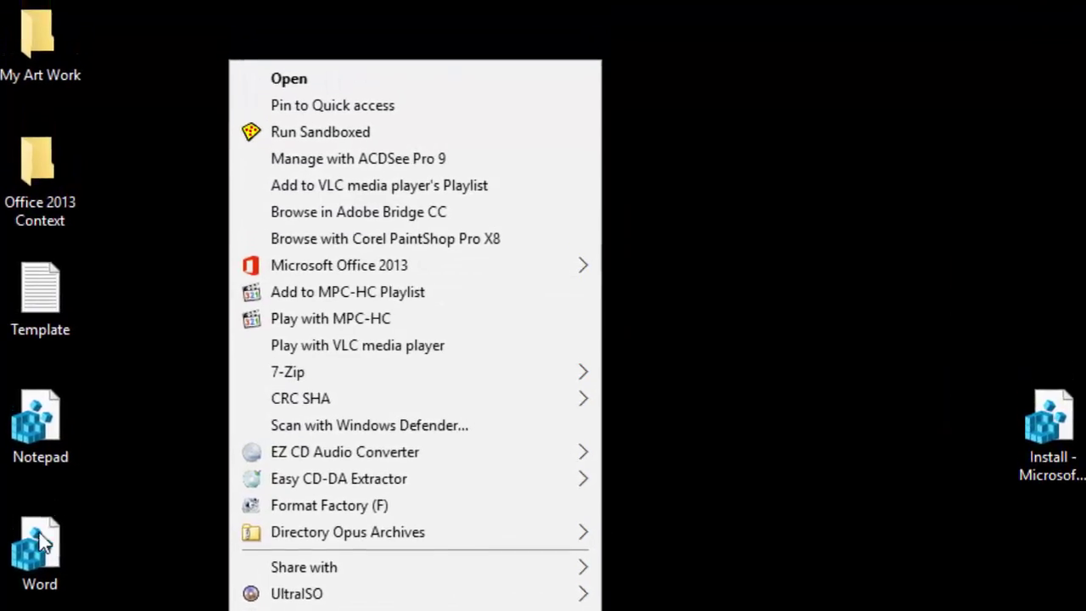
{"action": "right_click", "coordinate": [42, 543]}
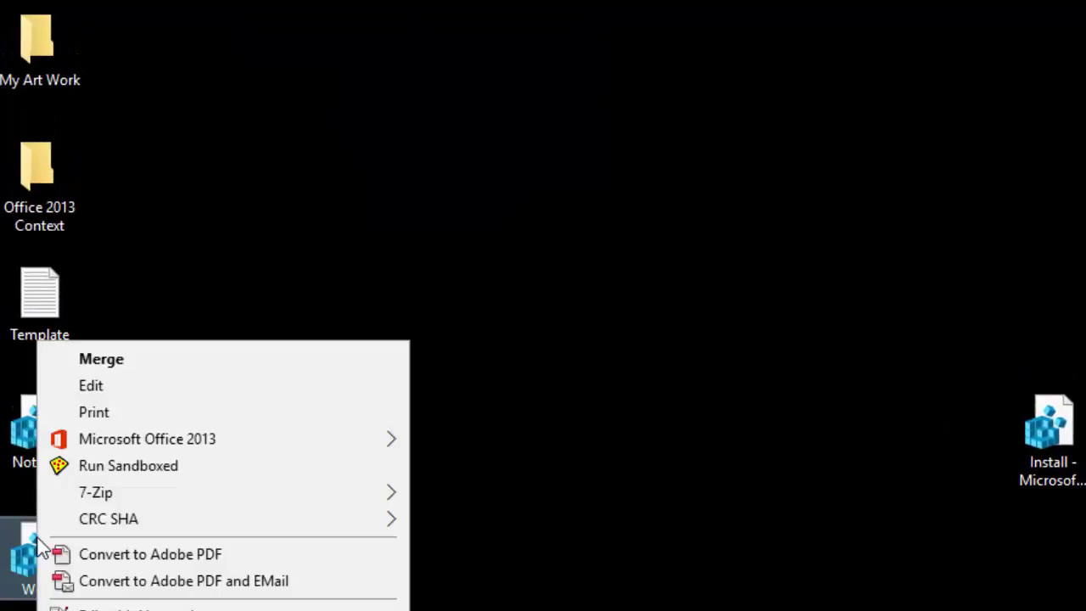
{"action": "mouse_move", "coordinate": [122, 445]}
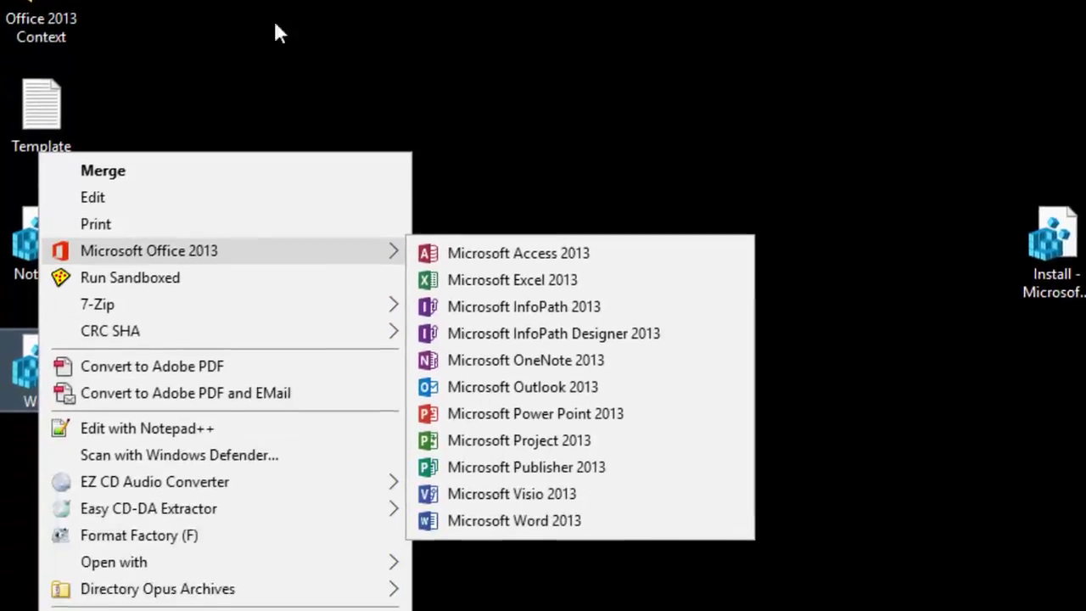
Check the Microsoft Office 2013 submenu in the context menu of the BD-ROM Drive (F:) under This PC, and close the window
{"action": "left_click", "coordinate": [273, 209]}
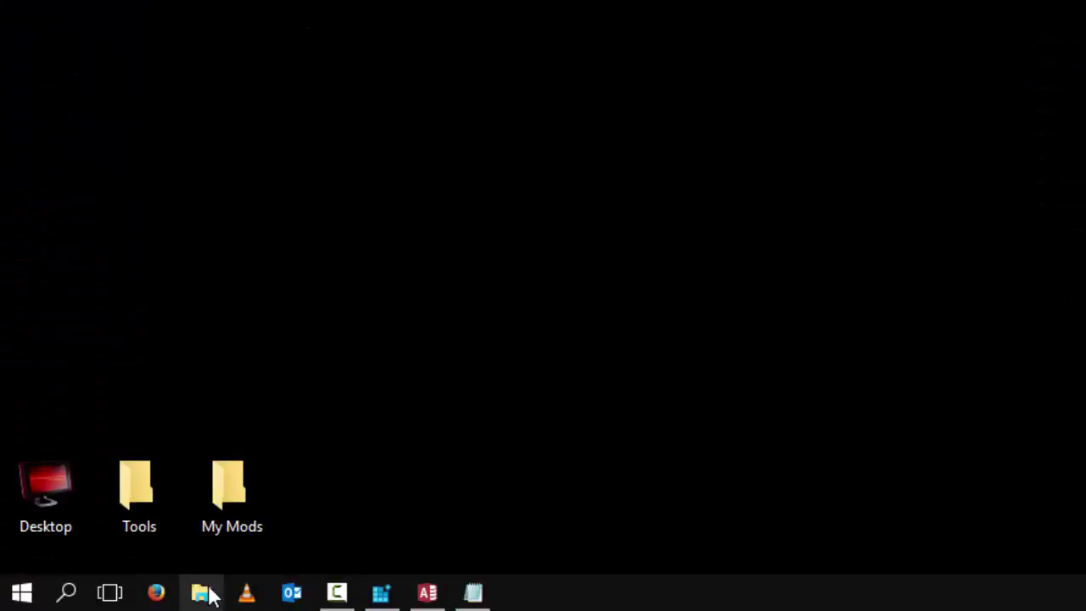
{"action": "left_click", "coordinate": [203, 594]}
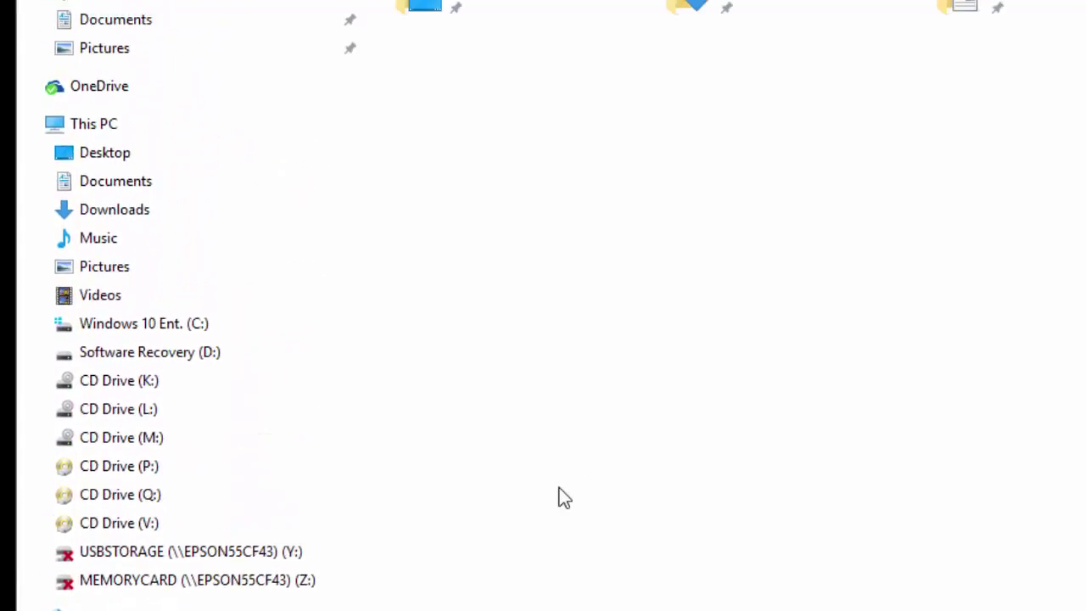
{"action": "left_click", "coordinate": [89, 129]}
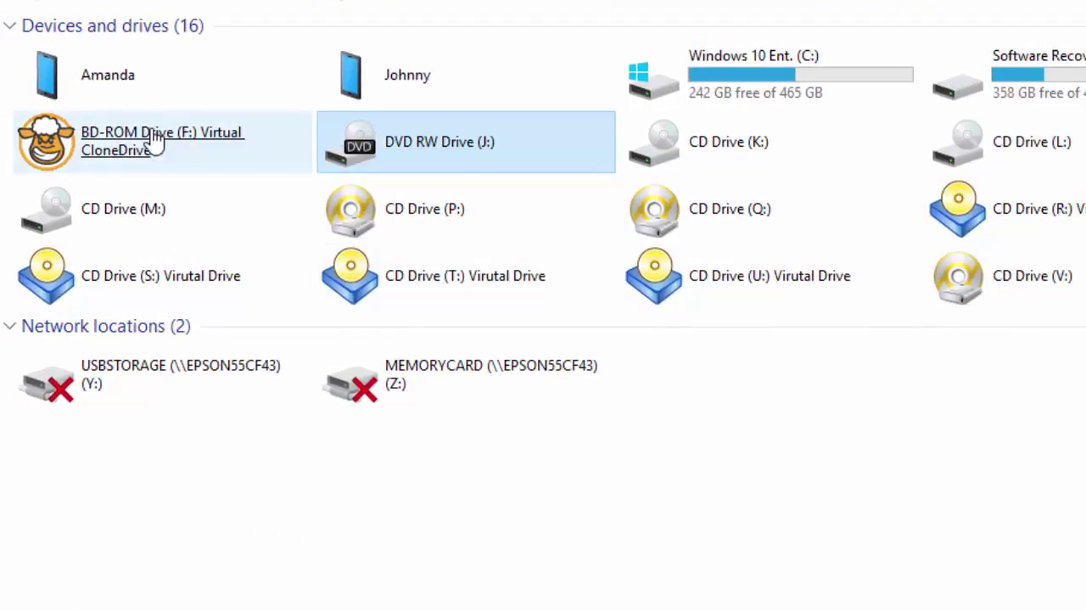
{"action": "right_click", "coordinate": [152, 143]}
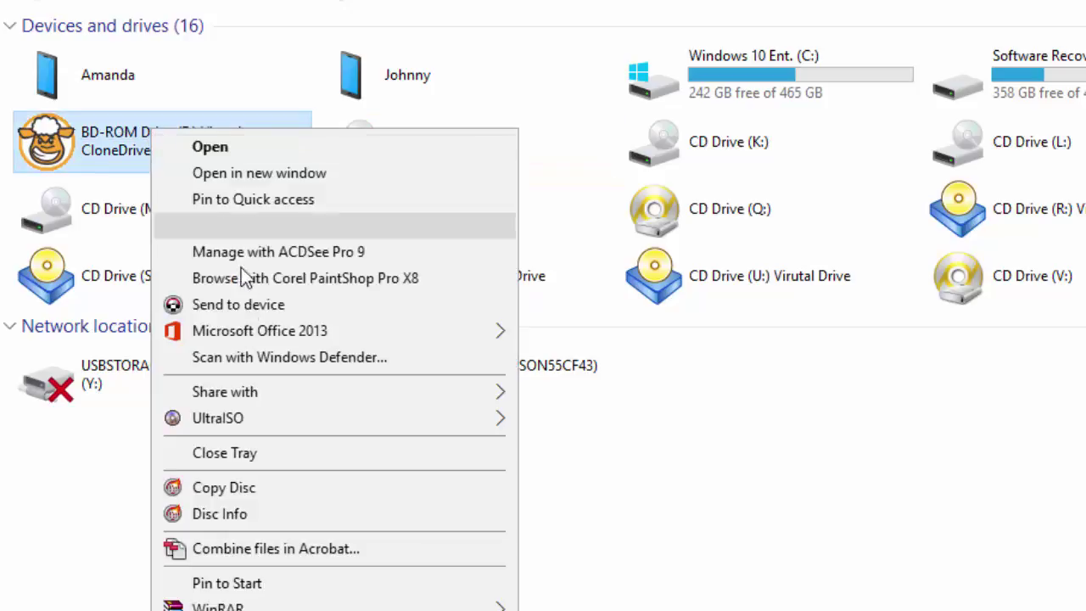
{"action": "mouse_move", "coordinate": [282, 331]}
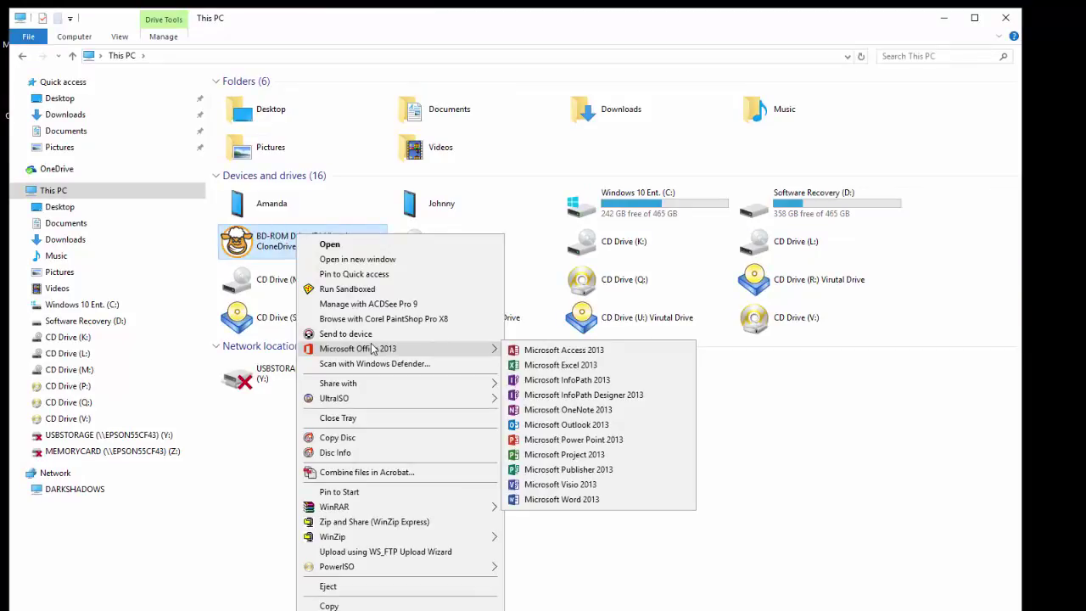
{"action": "left_click", "coordinate": [807, 416]}
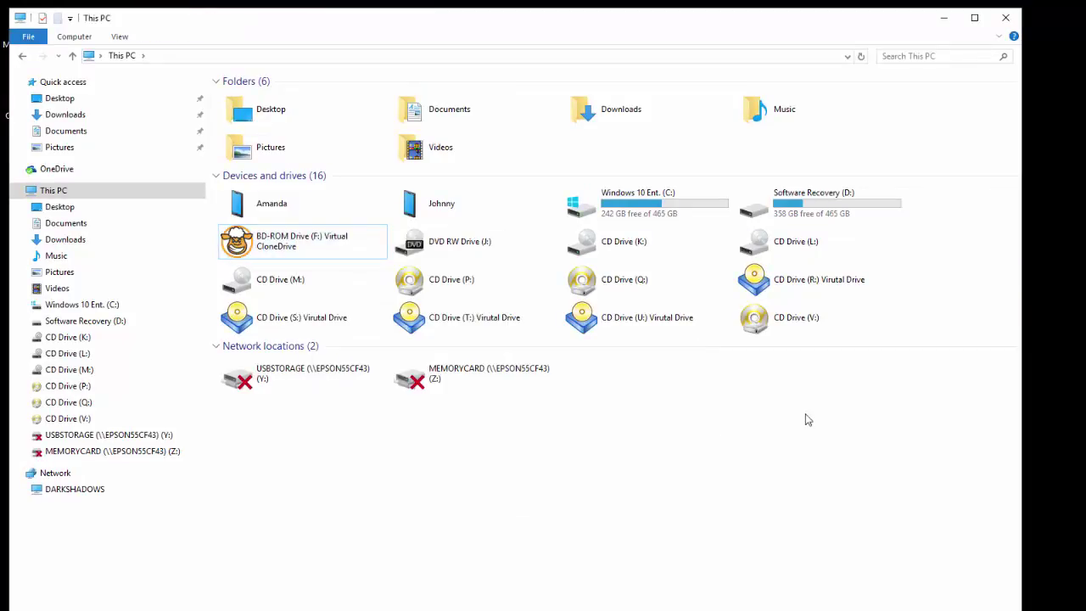
{"action": "left_click", "coordinate": [1008, 17]}
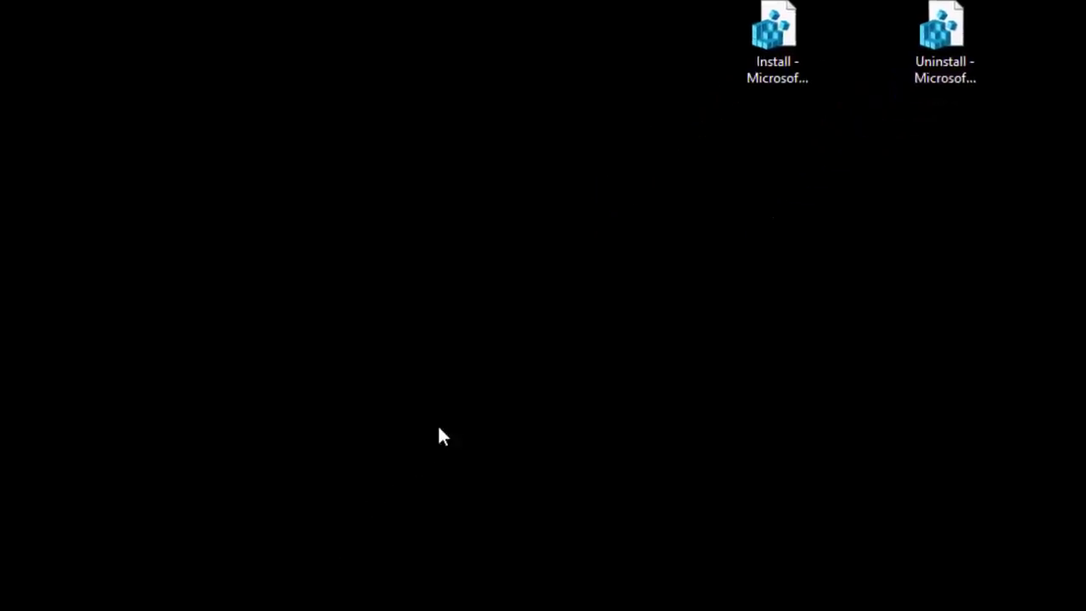
Launch ECMenu (64-Bit) from the Start menu tiles
{"action": "key", "text": "super"}
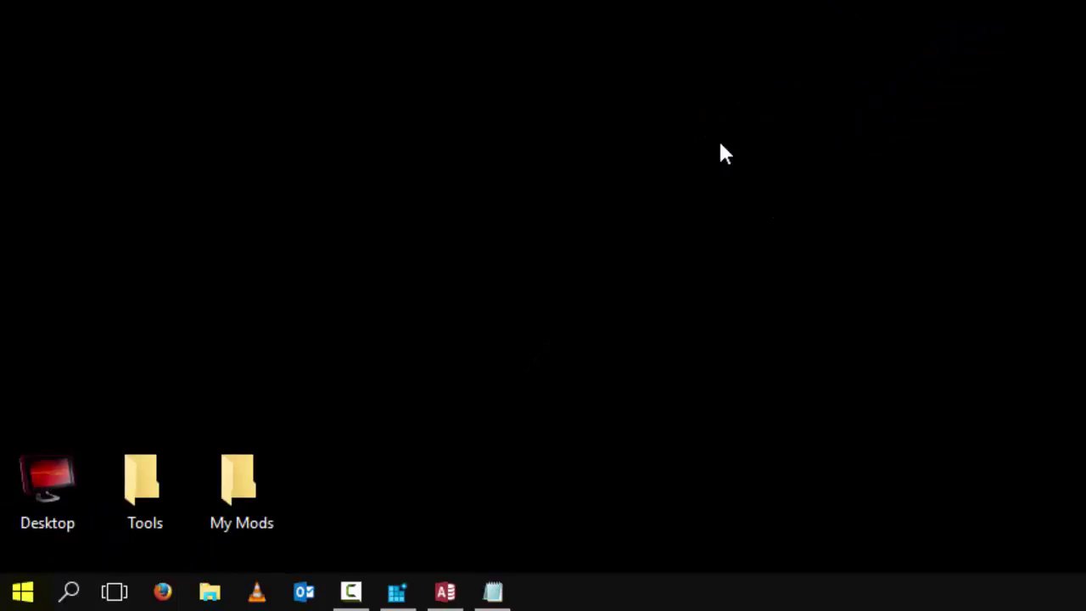
{"action": "left_click", "coordinate": [11, 600]}
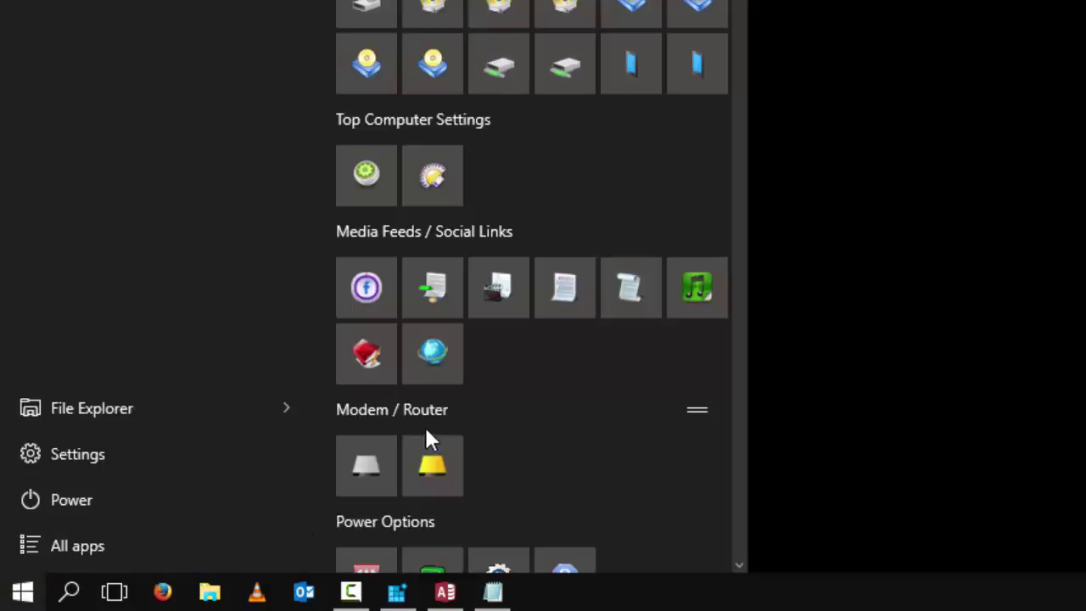
{"action": "scroll", "coordinate": [559, 452], "scroll_direction": "down", "scroll_amount": 20}
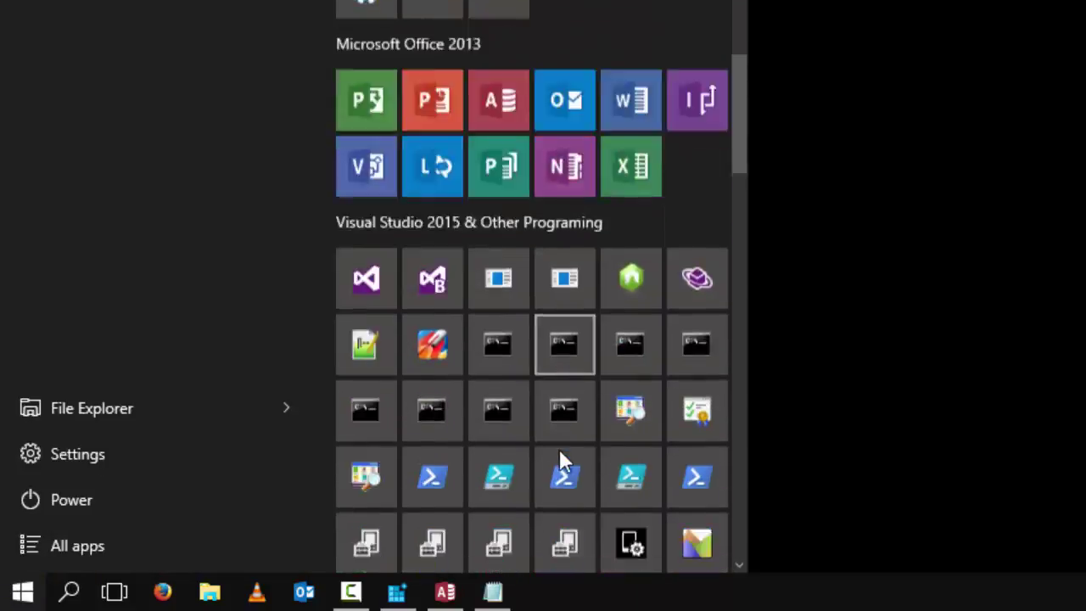
{"action": "scroll", "coordinate": [559, 451], "scroll_direction": "down", "scroll_amount": 20}
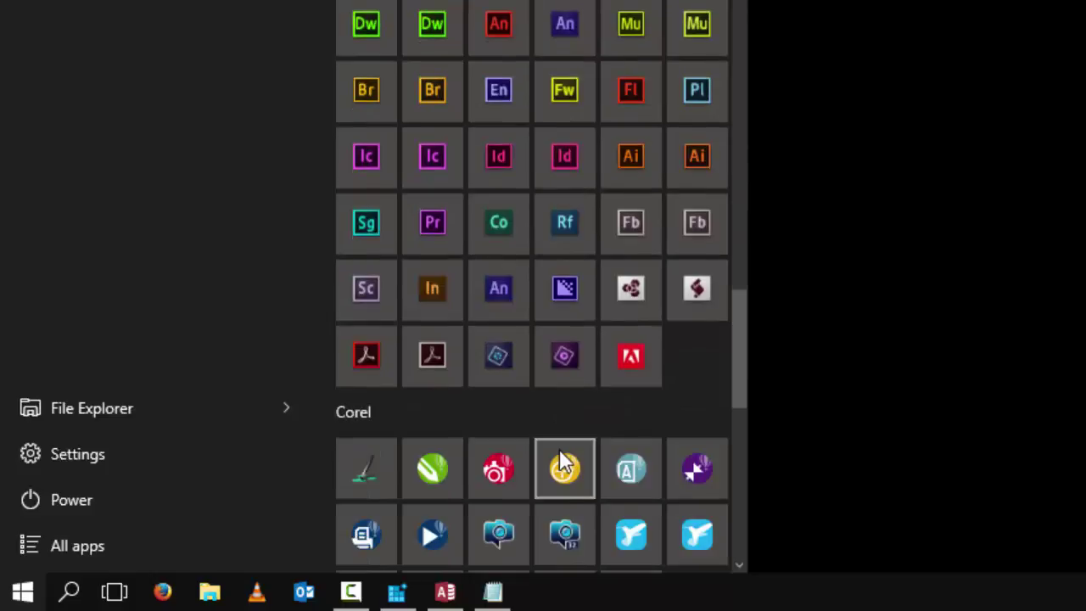
{"action": "scroll", "coordinate": [560, 452], "scroll_direction": "down", "scroll_amount": 3}
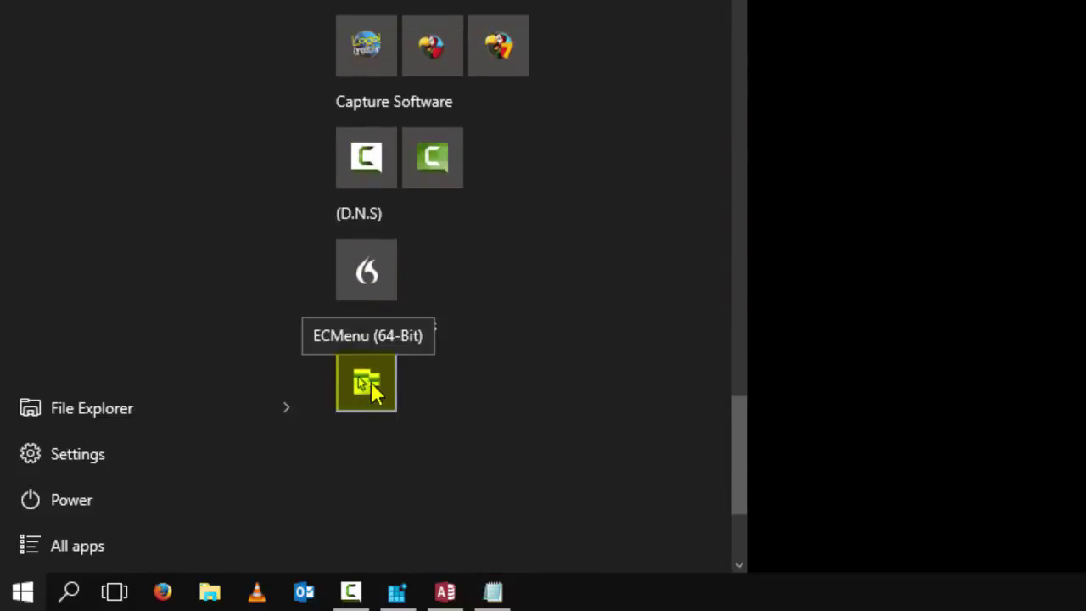
{"action": "left_click", "coordinate": [371, 384]}
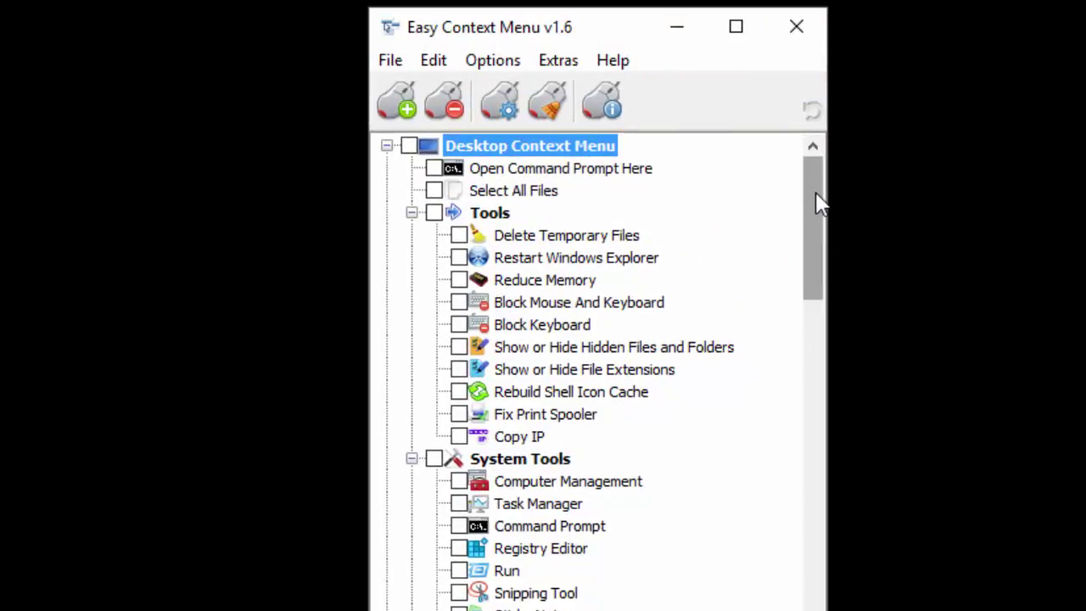
Look through the available entries and enable all items under Desktop Context Menu and My Computer Context Menu
{"action": "left_click_drag", "start_coordinate": [818, 204], "coordinate": [839, 609]}
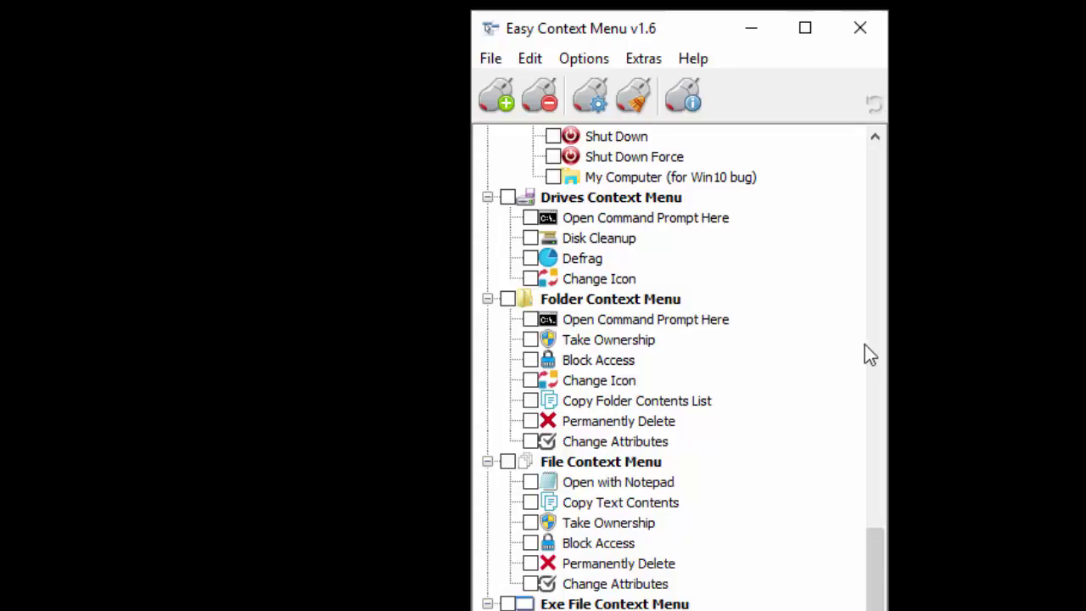
{"action": "left_click_drag", "start_coordinate": [877, 604], "coordinate": [882, 234]}
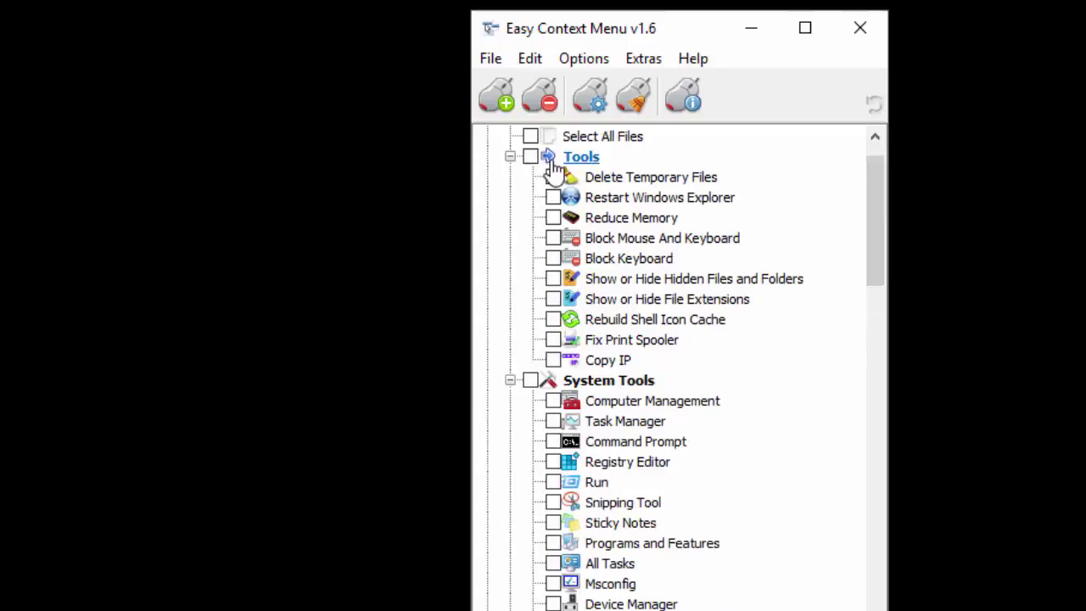
{"action": "scroll", "coordinate": [553, 167], "scroll_direction": "up", "scroll_amount": 1}
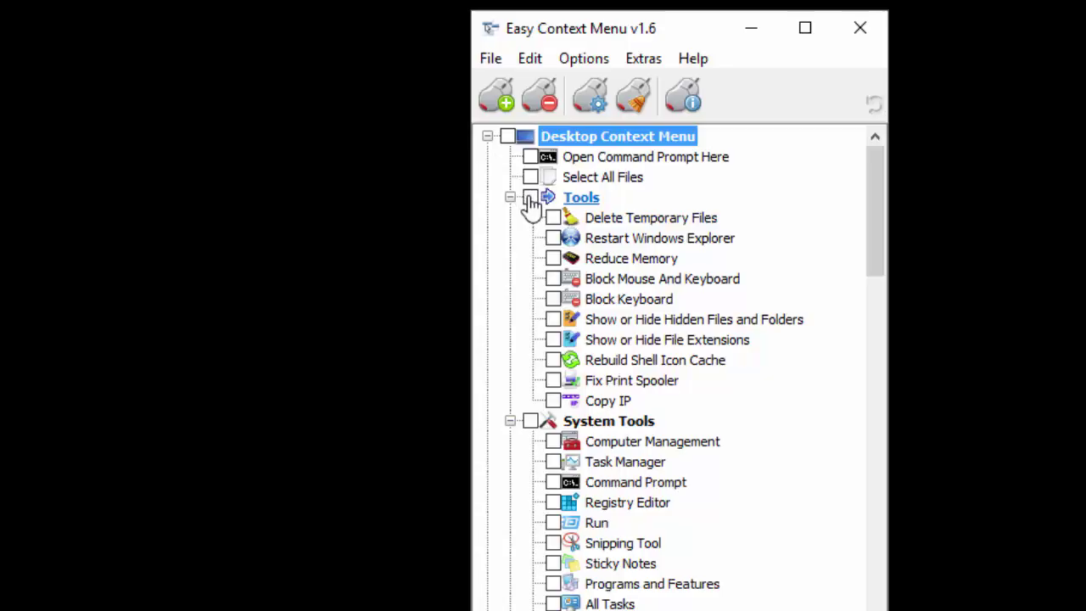
{"action": "left_click", "coordinate": [507, 136]}
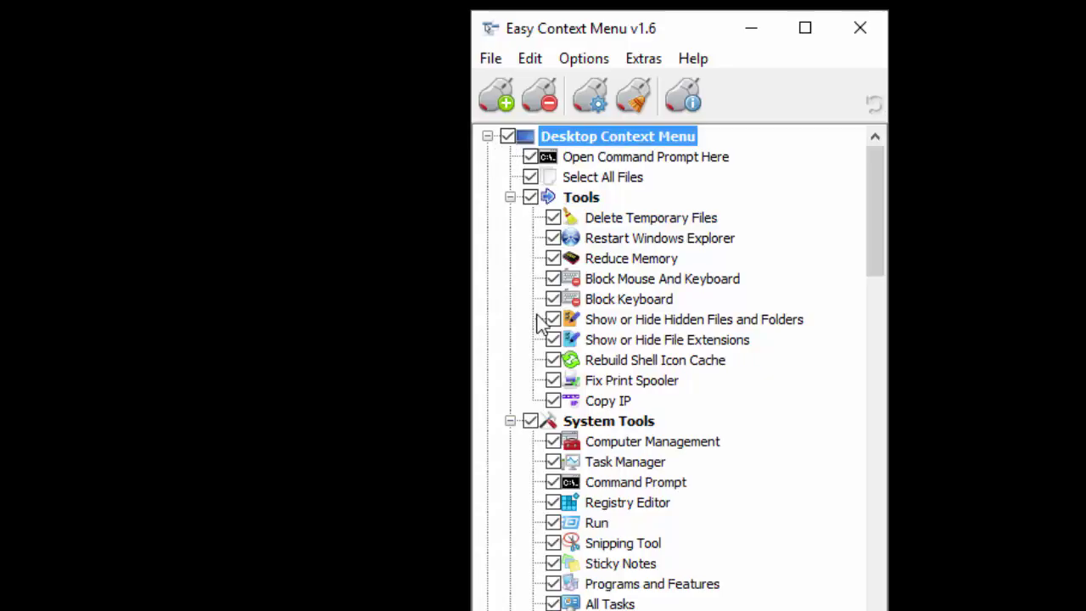
{"action": "scroll", "coordinate": [540, 322], "scroll_direction": "down", "scroll_amount": 6}
{"action": "scroll", "coordinate": [542, 322], "scroll_direction": "down", "scroll_amount": 3}
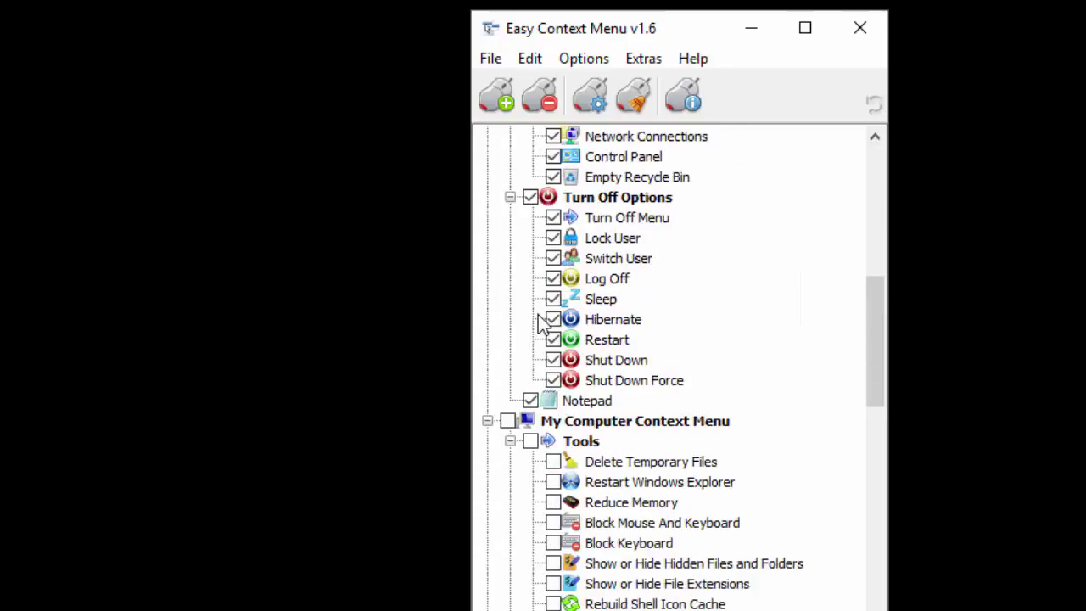
{"action": "left_click", "coordinate": [495, 405]}
{"action": "scroll", "coordinate": [543, 440], "scroll_direction": "down", "scroll_amount": 6}
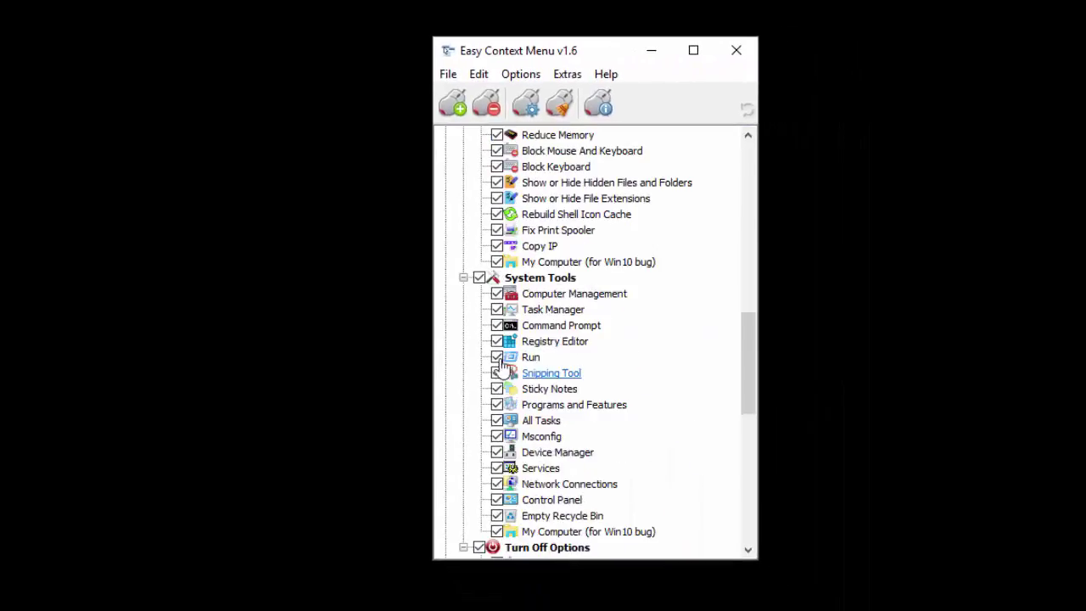
Enable all entries under Drives, Folder, File and Exe File Context Menu
{"action": "scroll", "coordinate": [547, 410], "scroll_direction": "down", "scroll_amount": 5}
{"action": "scroll", "coordinate": [504, 363], "scroll_direction": "down", "scroll_amount": 6}
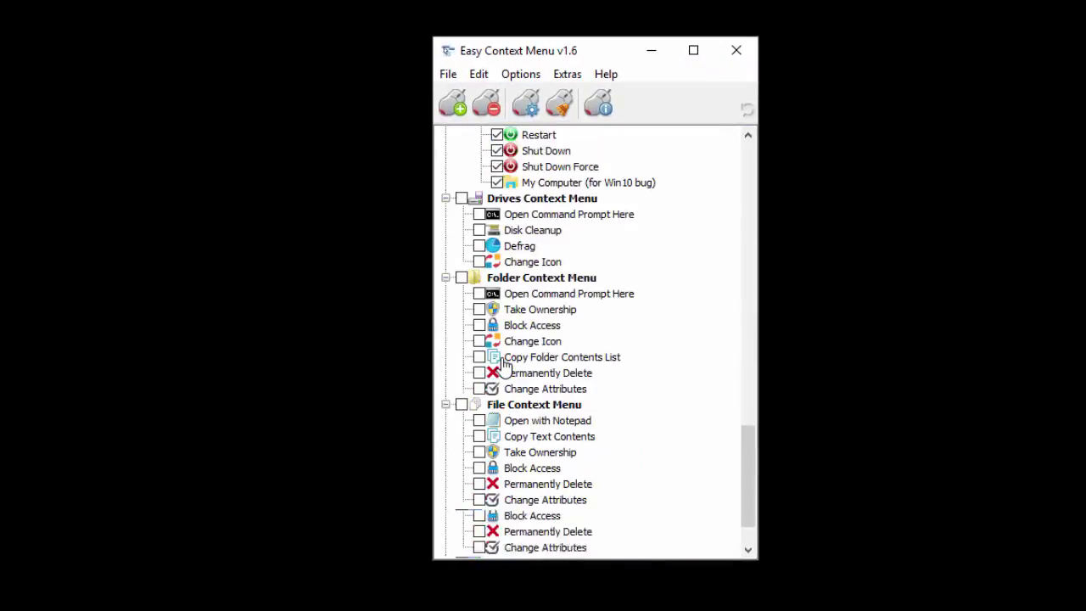
{"action": "left_click", "coordinate": [460, 198]}
{"action": "left_click", "coordinate": [460, 278]}
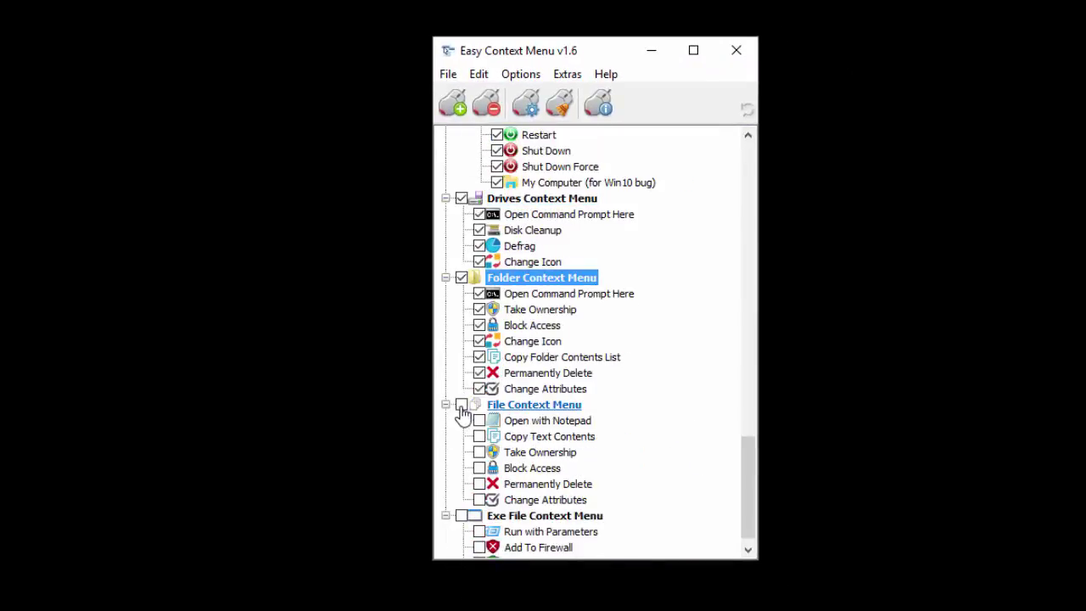
{"action": "left_click", "coordinate": [460, 404]}
{"action": "scroll", "coordinate": [526, 403], "scroll_direction": "down", "scroll_amount": 1}
{"action": "left_click", "coordinate": [461, 499]}
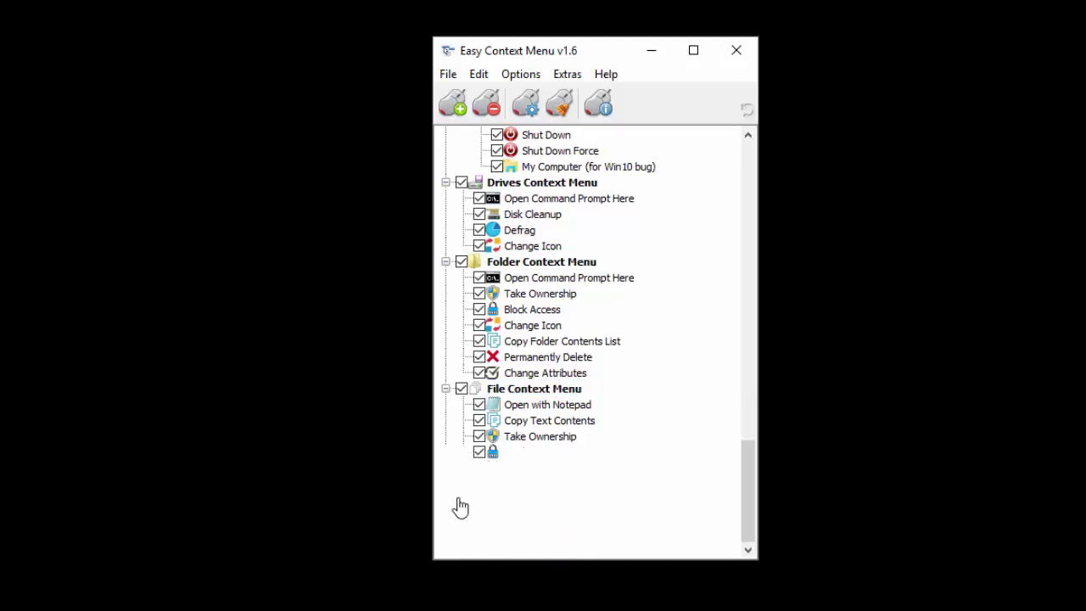
Apply the enabled entries to the context menus and try Open Command Prompt Here on the desktop background
{"action": "scroll", "coordinate": [593, 435], "scroll_direction": "up", "scroll_amount": 9}
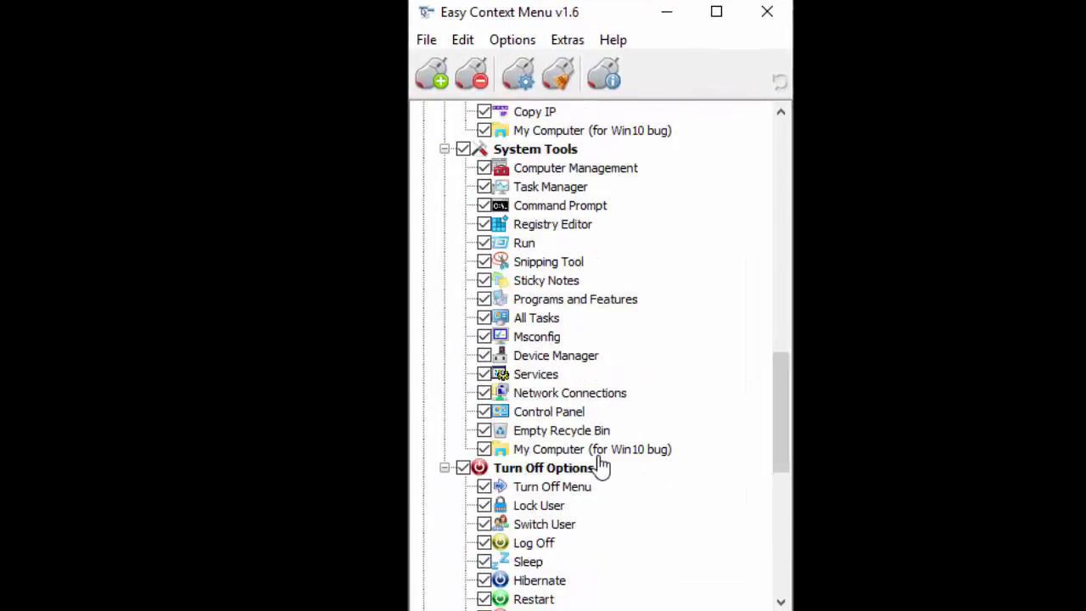
{"action": "left_click", "coordinate": [434, 76]}
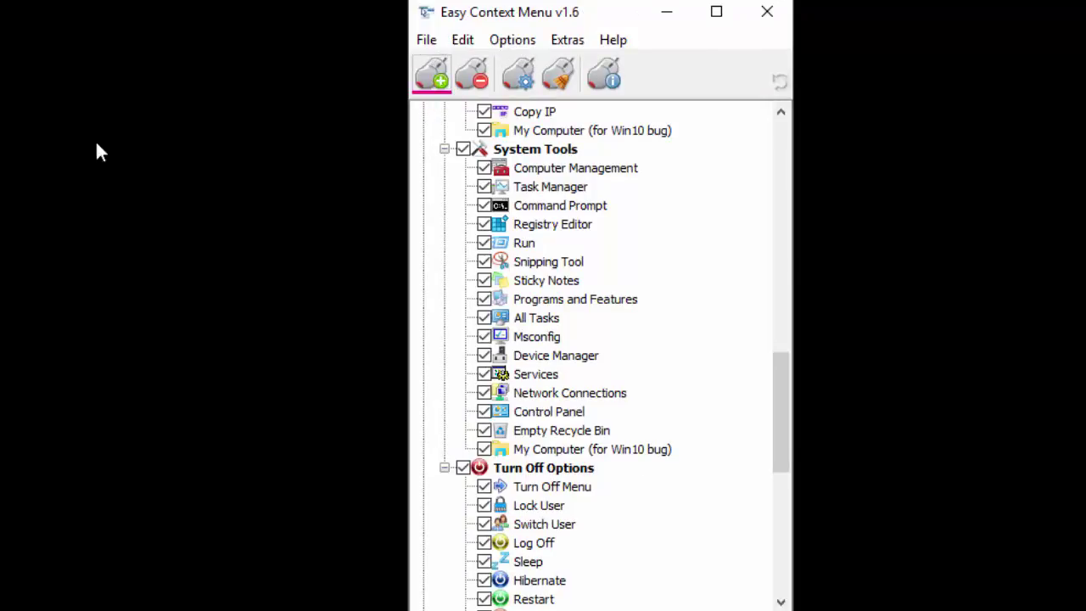
{"action": "left_click", "coordinate": [61, 109]}
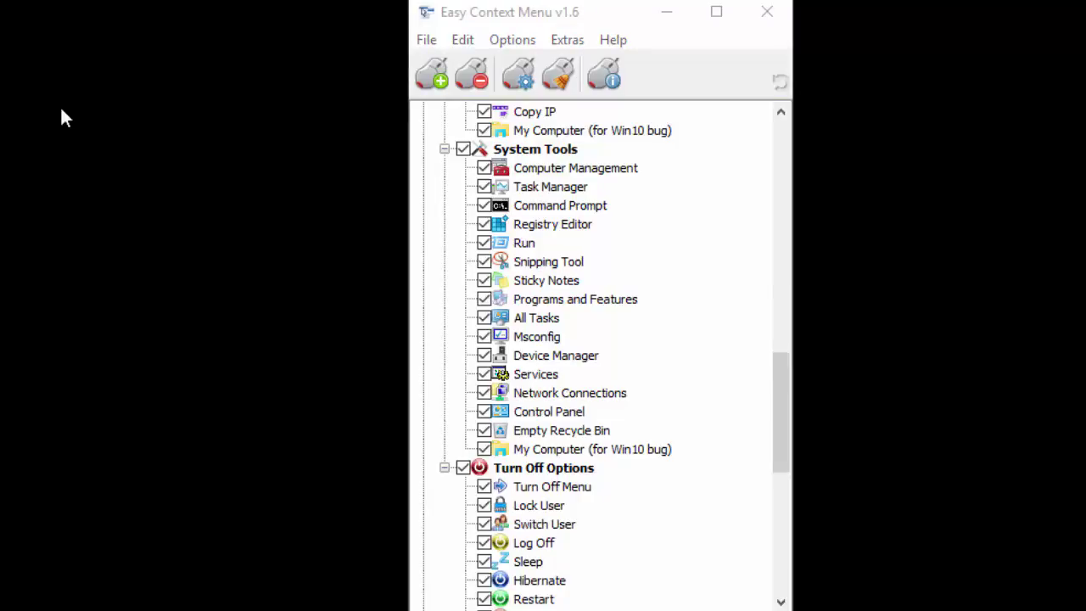
{"action": "right_click", "coordinate": [61, 109]}
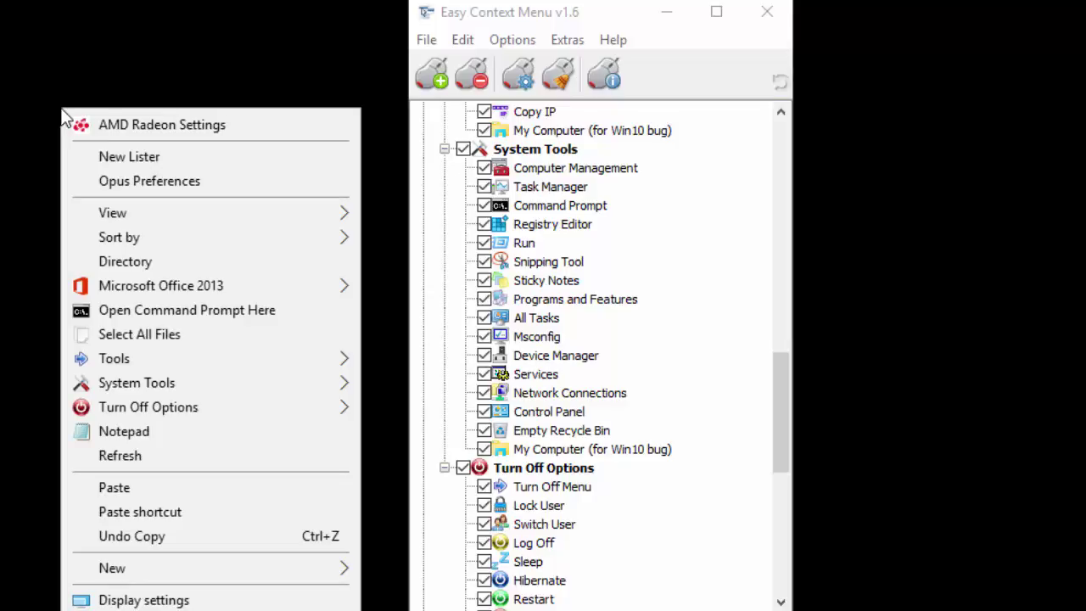
{"action": "left_click", "coordinate": [178, 312]}
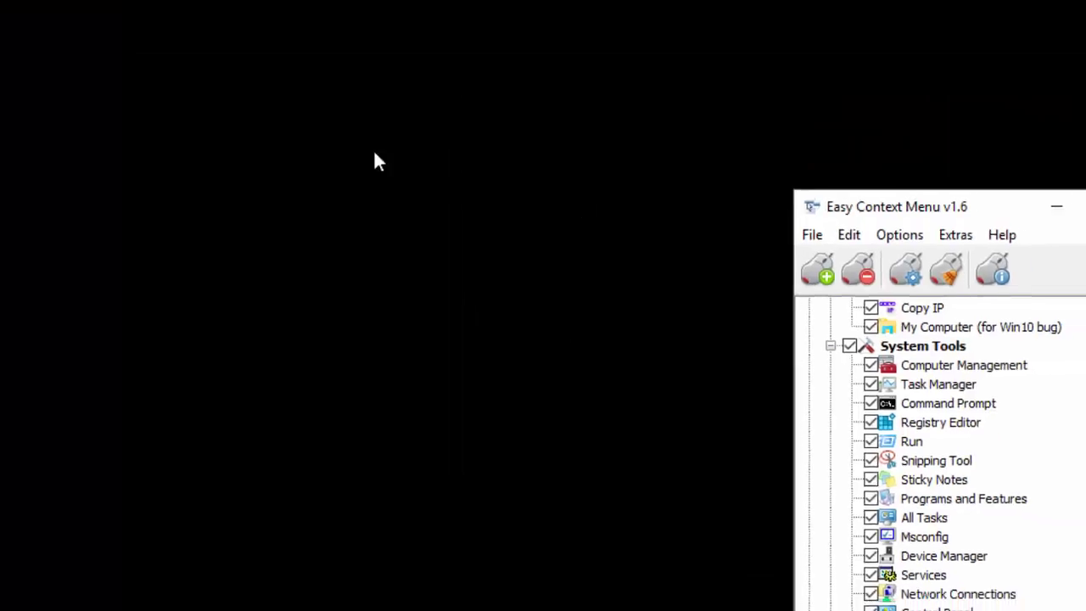
Try the Select All Files entry in the desktop's context menu, and clear the selection
{"action": "right_click", "coordinate": [365, 182]}
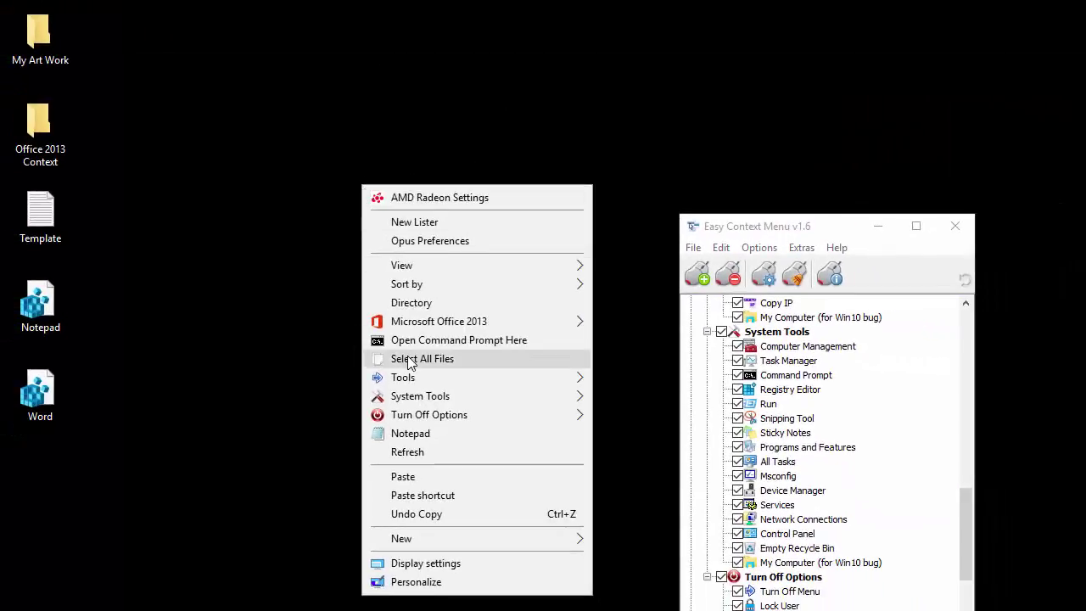
{"action": "left_click", "coordinate": [408, 358]}
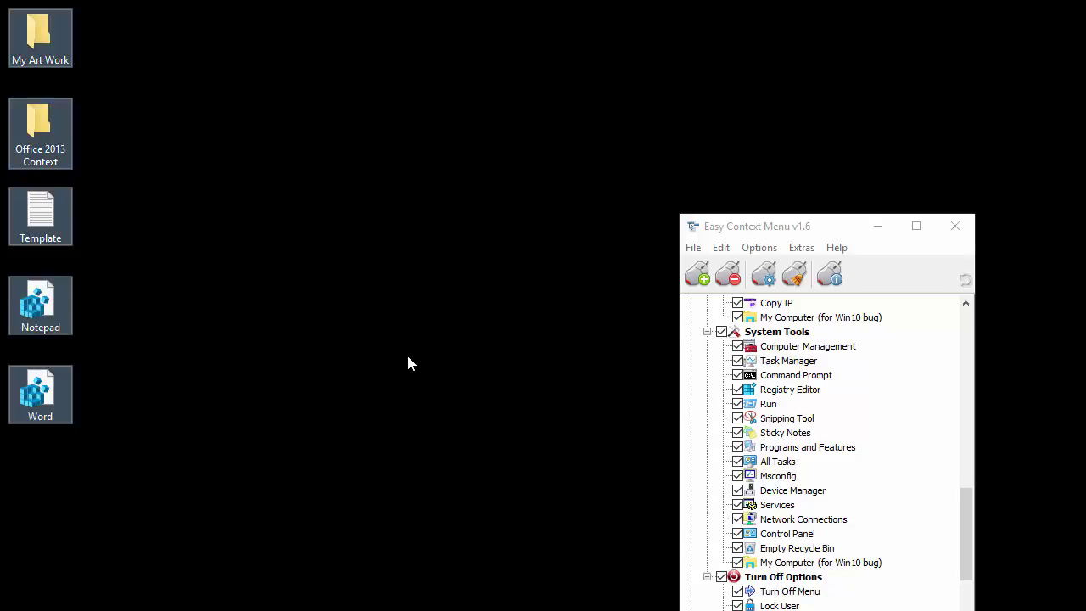
{"action": "left_click", "coordinate": [408, 357]}
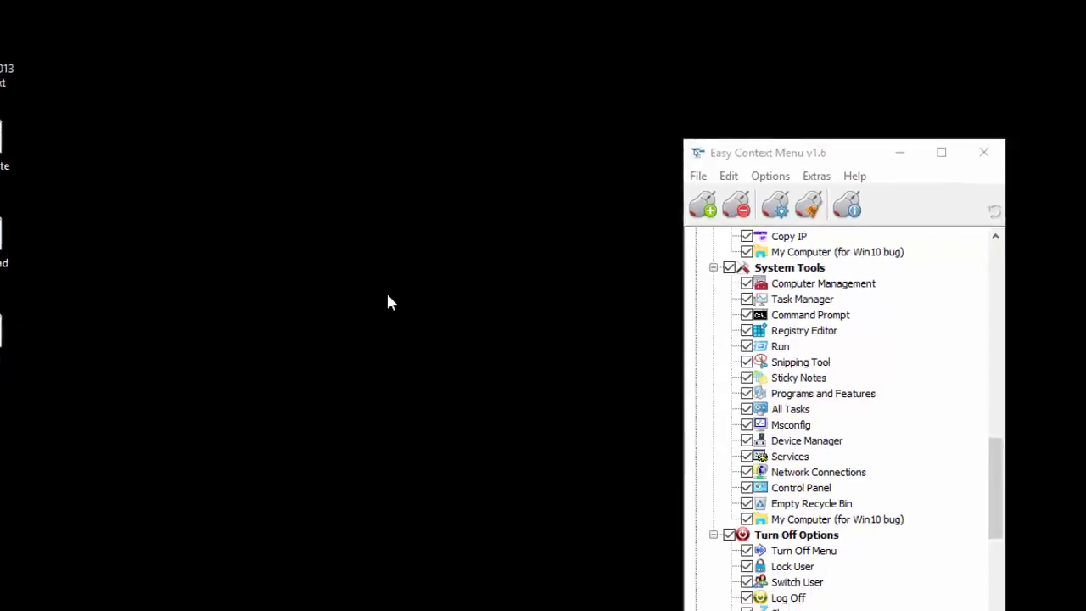
Examine the Tools, System Tools and Turn Off Options submenus in the desktop's context menu, and close it
{"action": "right_click", "coordinate": [408, 363]}
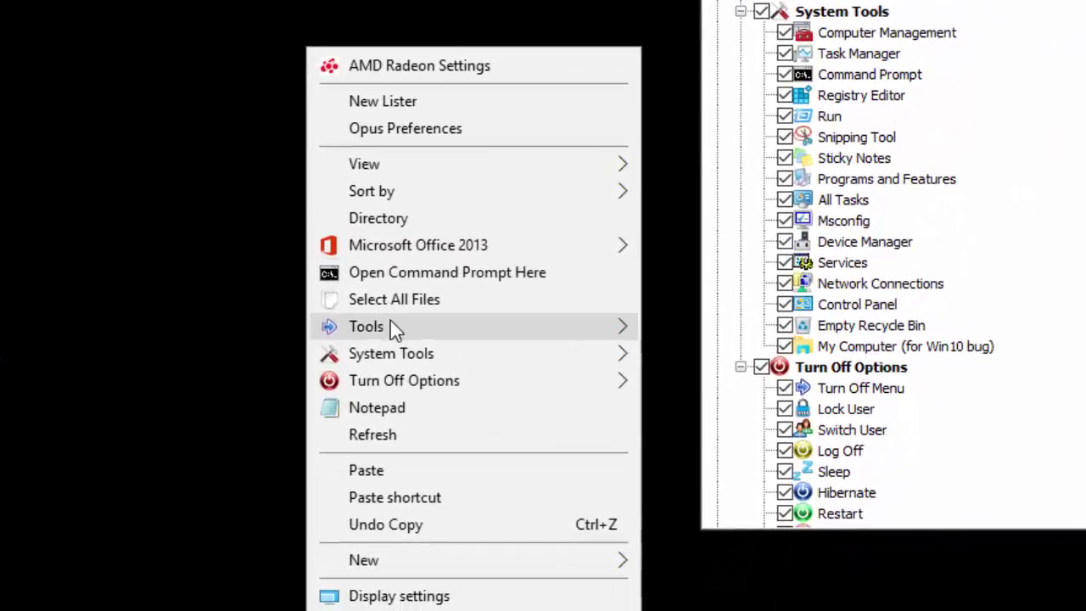
{"action": "mouse_move", "coordinate": [392, 328]}
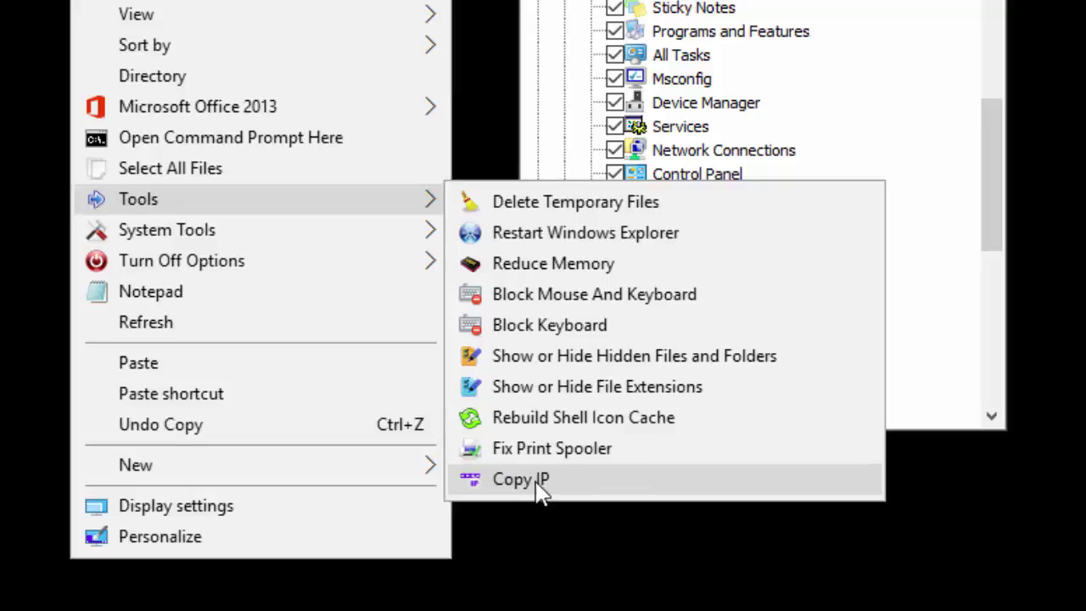
{"action": "mouse_move", "coordinate": [170, 243]}
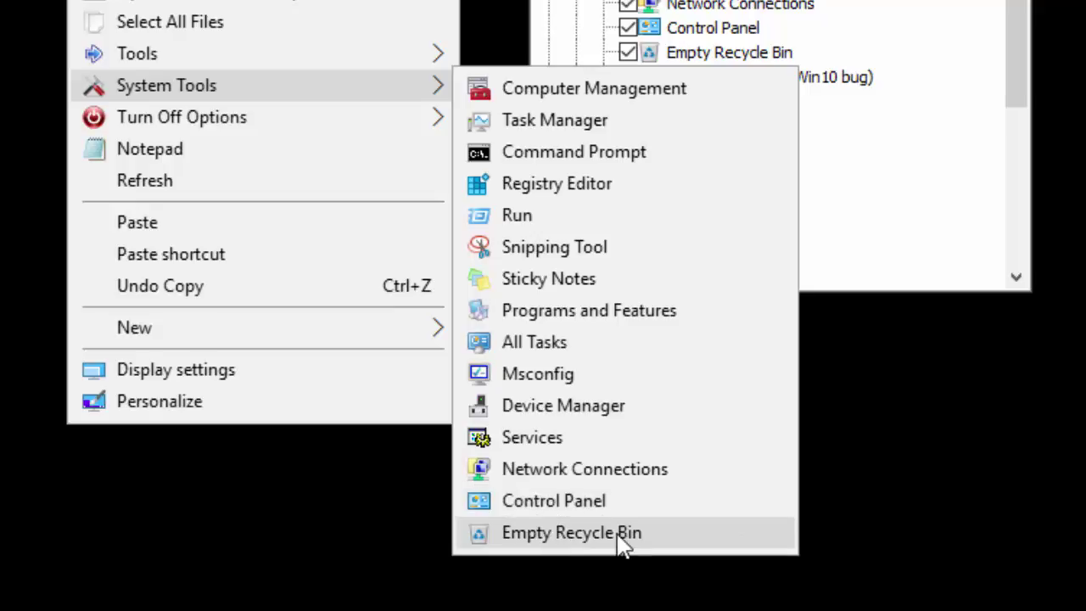
{"action": "mouse_move", "coordinate": [250, 122]}
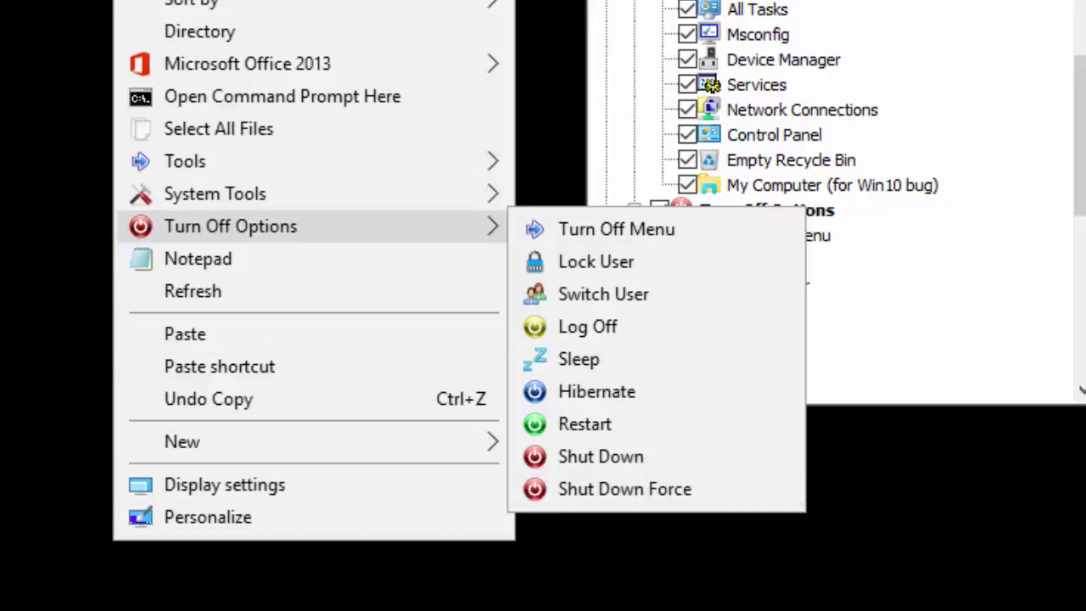
{"action": "left_click", "coordinate": [323, 17]}
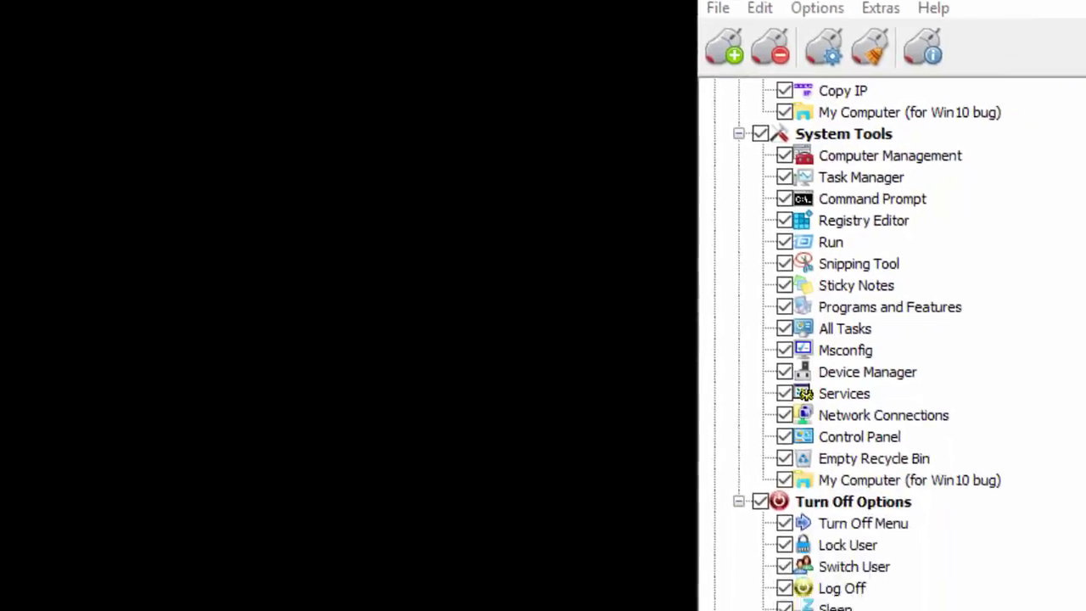
Examine the added entries in the context menus of a desktop folder and the Word registration file, and close the menus
{"action": "right_click", "coordinate": [242, 545]}
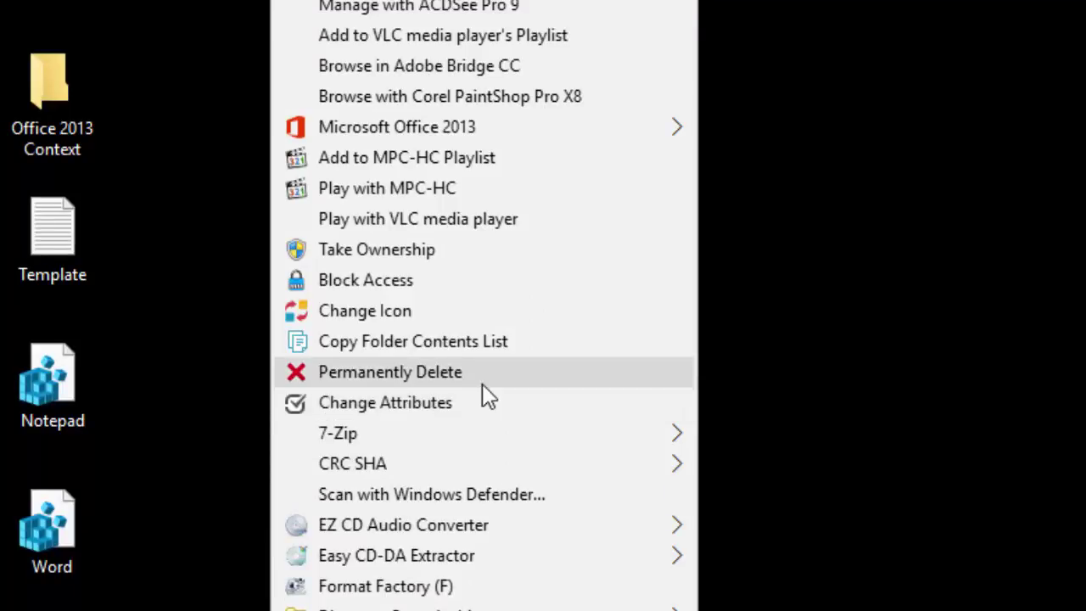
{"action": "mouse_move", "coordinate": [476, 458]}
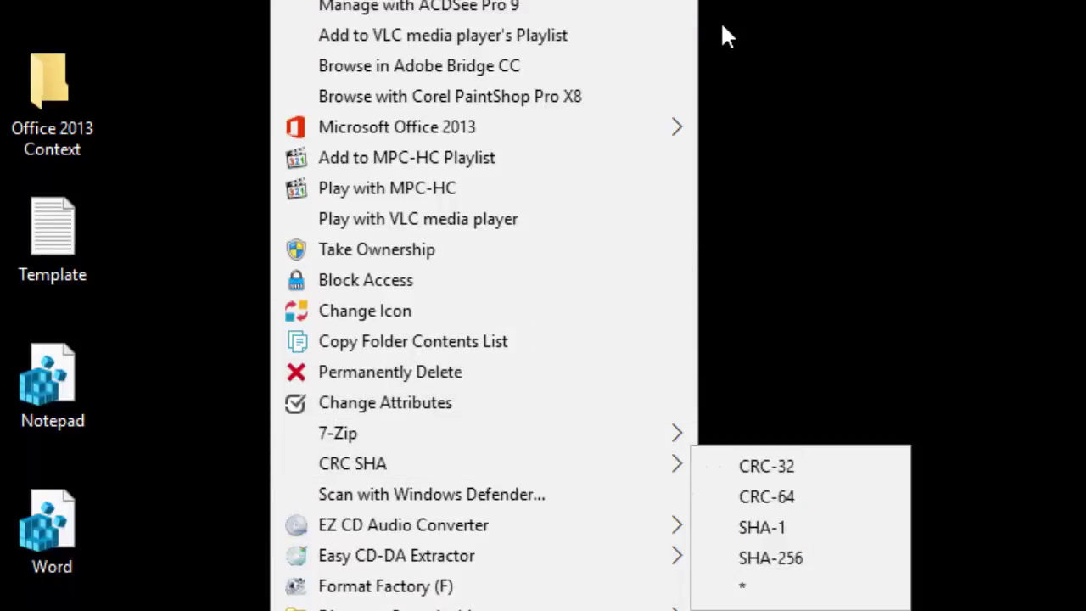
{"action": "left_click", "coordinate": [787, 55]}
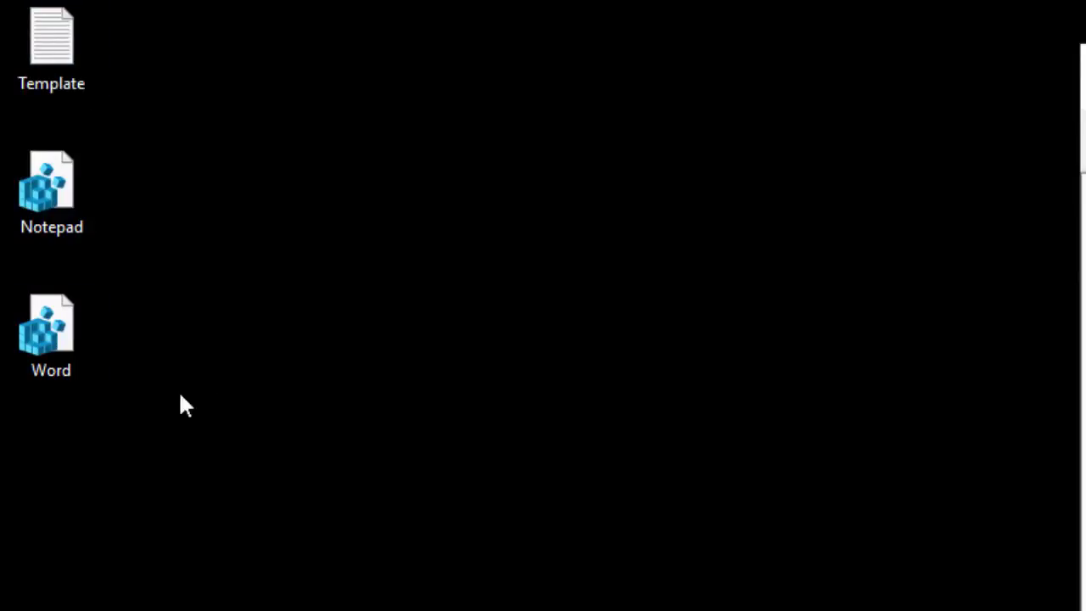
{"action": "right_click", "coordinate": [54, 343]}
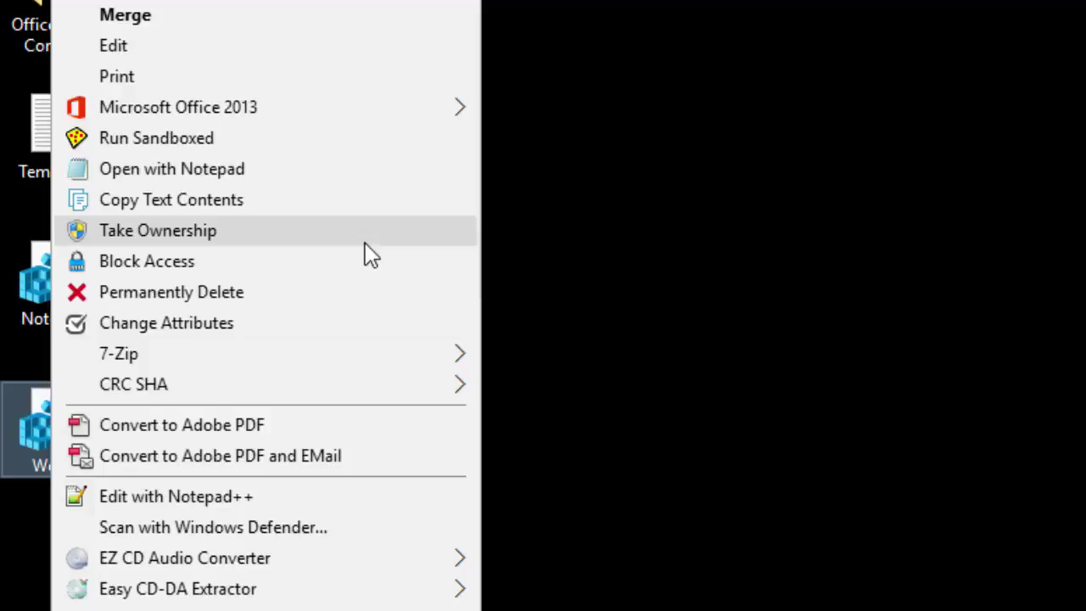
{"action": "left_click", "coordinate": [670, 422]}
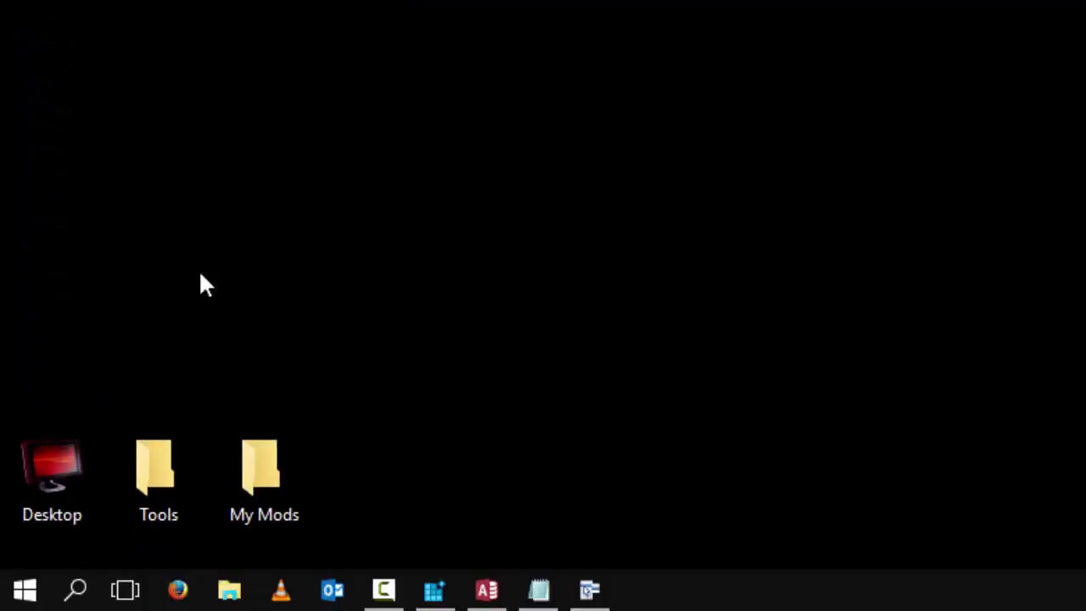
Switch to File Explorer and examine the context menus of This PC, including its System Tools and Turn Off Options submenus, and BD-ROM Drive (F:)
{"action": "left_click", "coordinate": [246, 588]}
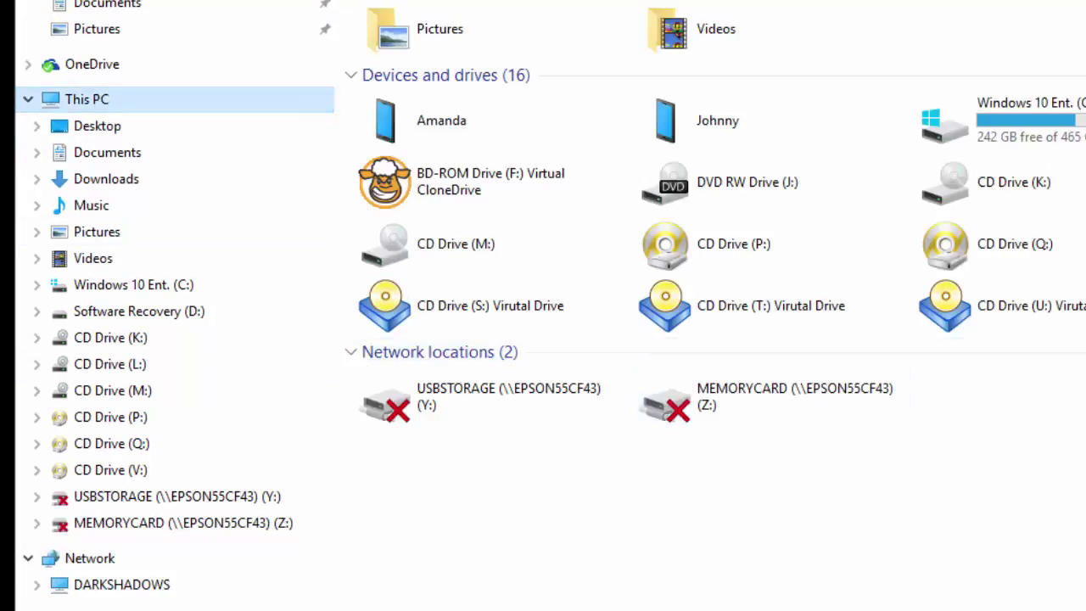
{"action": "right_click", "coordinate": [81, 101]}
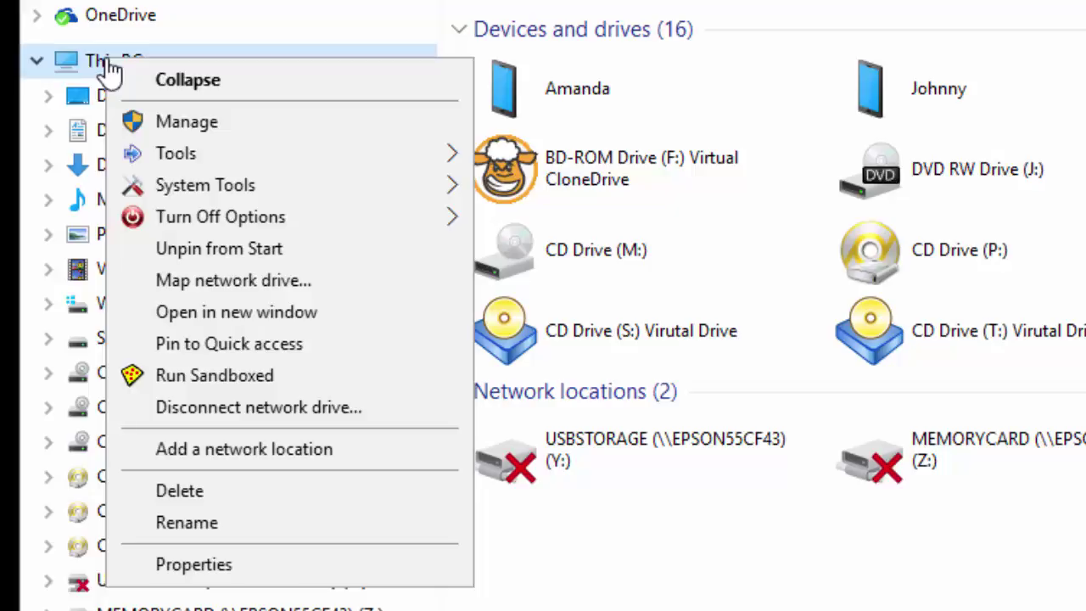
{"action": "left_click", "coordinate": [98, 71]}
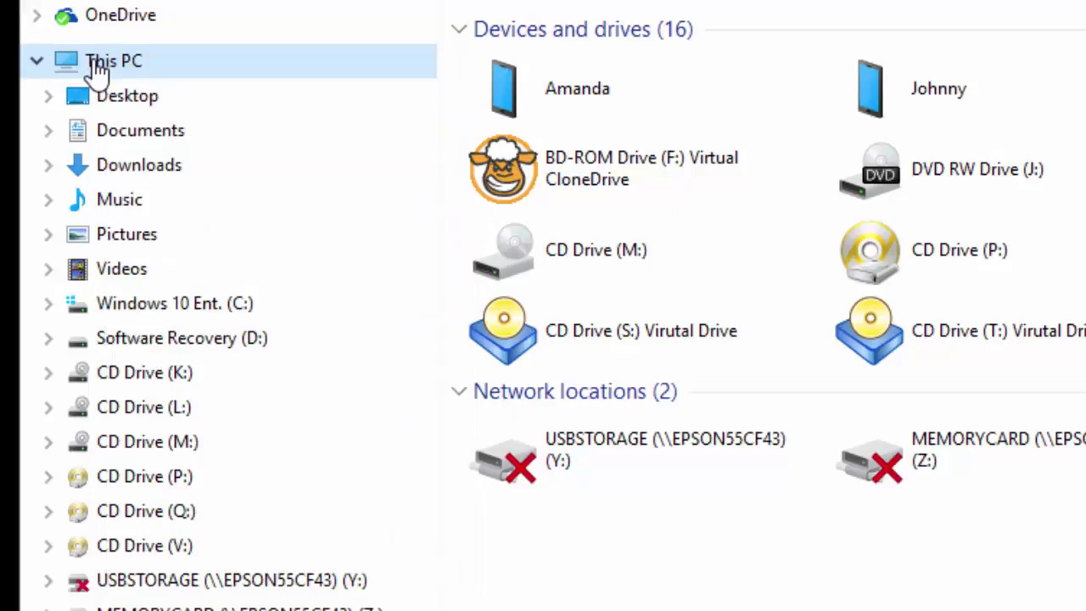
{"action": "right_click", "coordinate": [98, 71]}
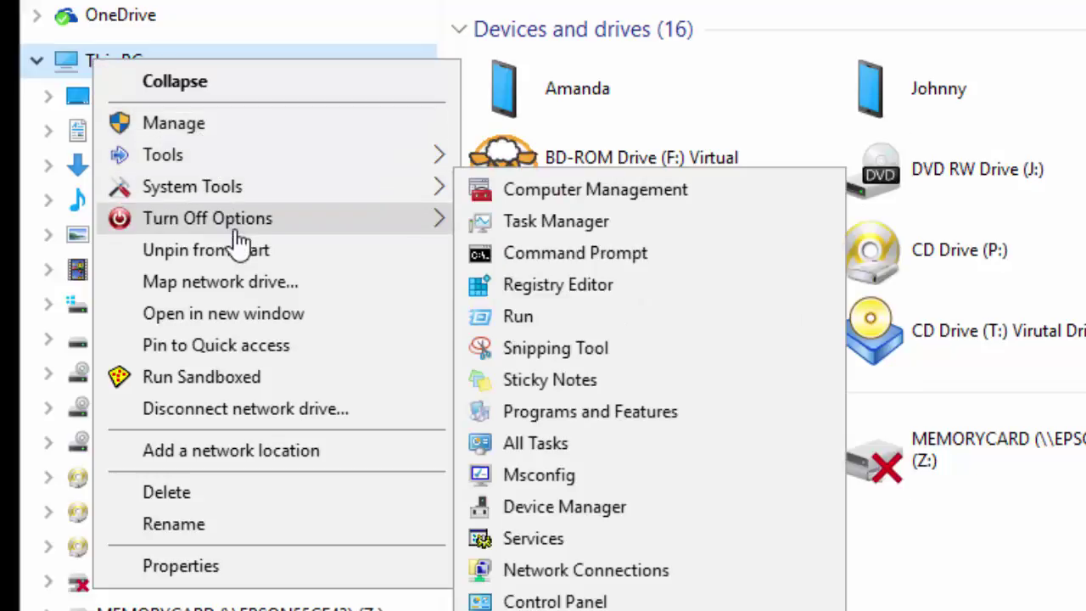
{"action": "mouse_move", "coordinate": [237, 240]}
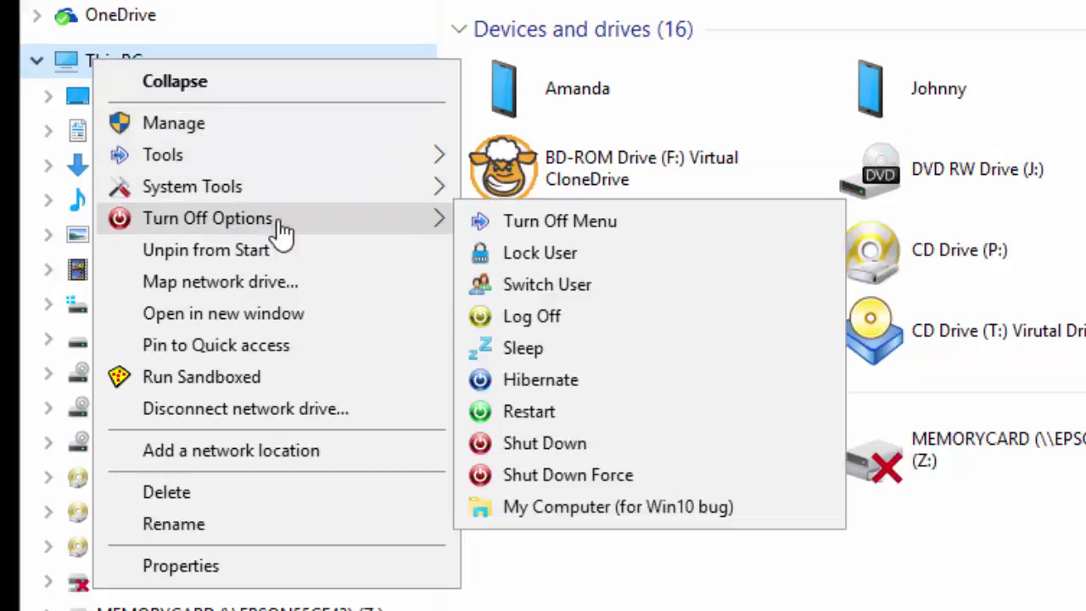
{"action": "key", "text": "Escape"}
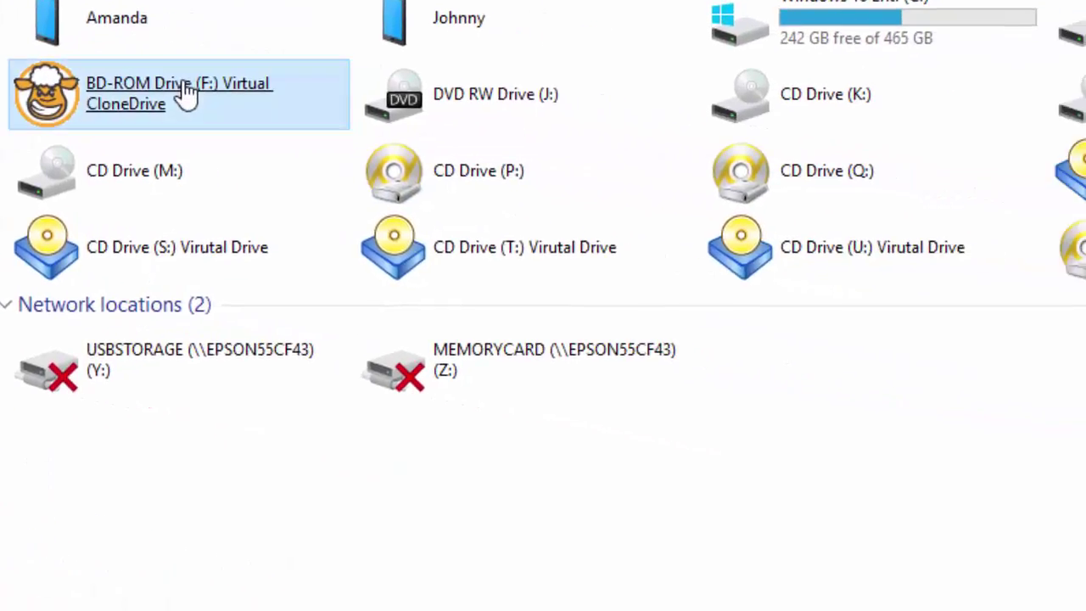
{"action": "right_click", "coordinate": [186, 95]}
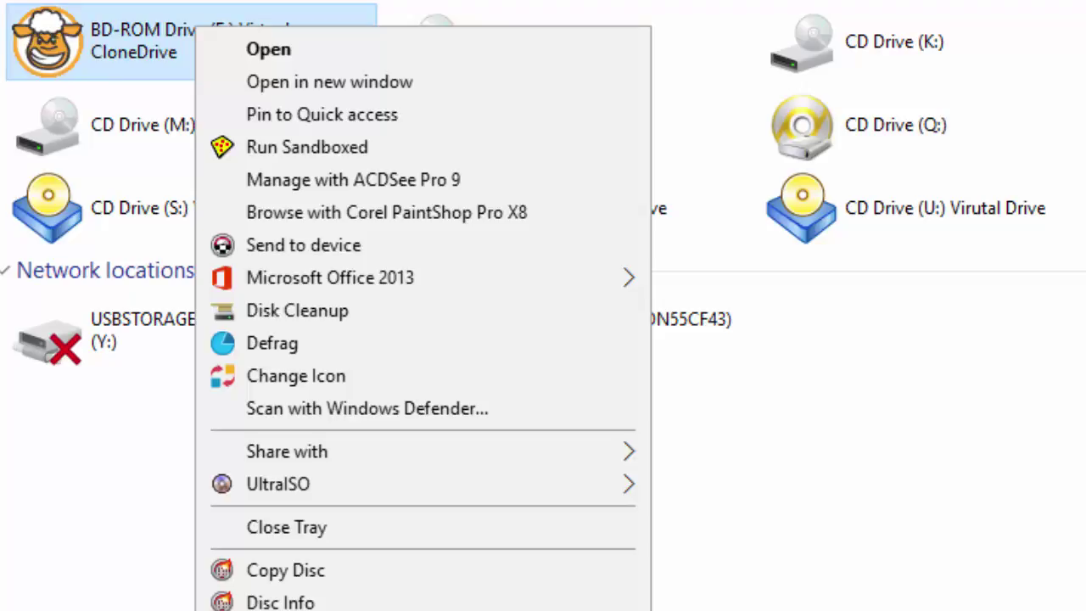
{"action": "key", "text": "Escape"}
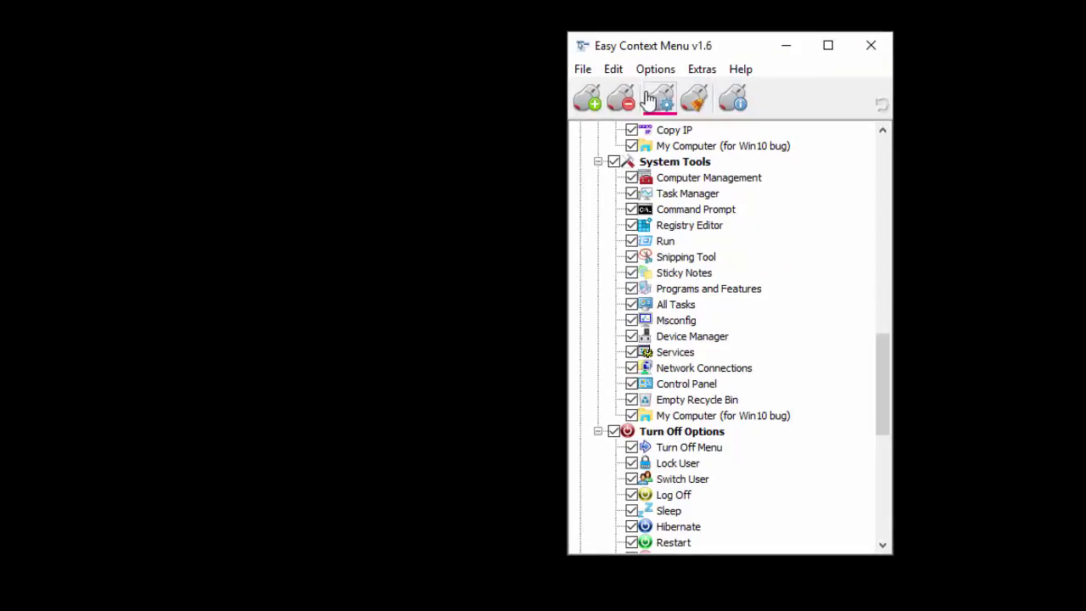
Remove all the applied Easy Context Menu entries from the context menus and close Easy Context Menu
{"action": "left_click", "coordinate": [621, 99]}
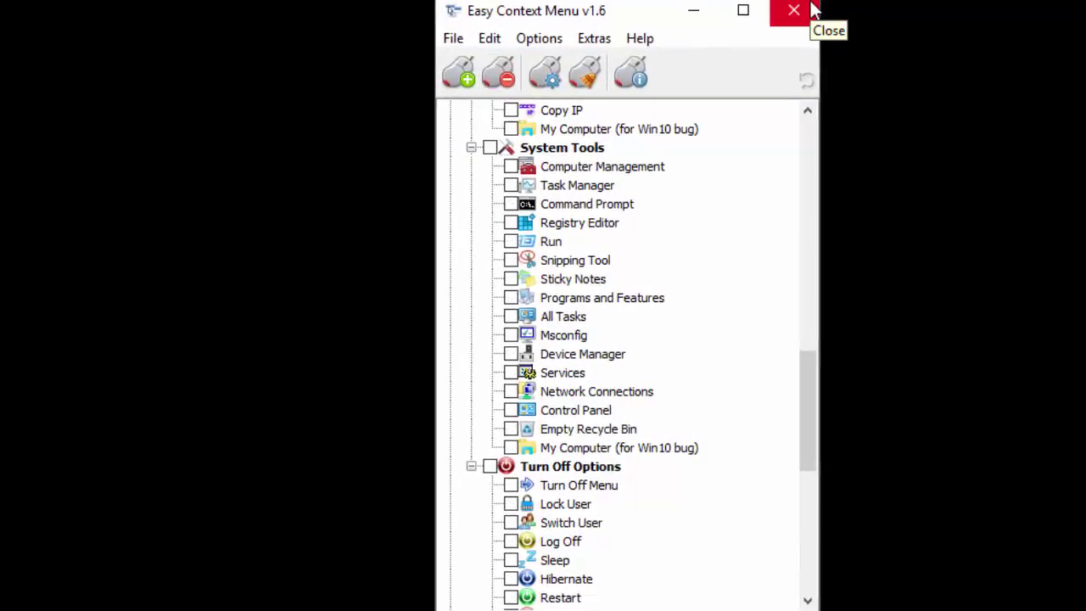
{"action": "left_click", "coordinate": [793, 10]}
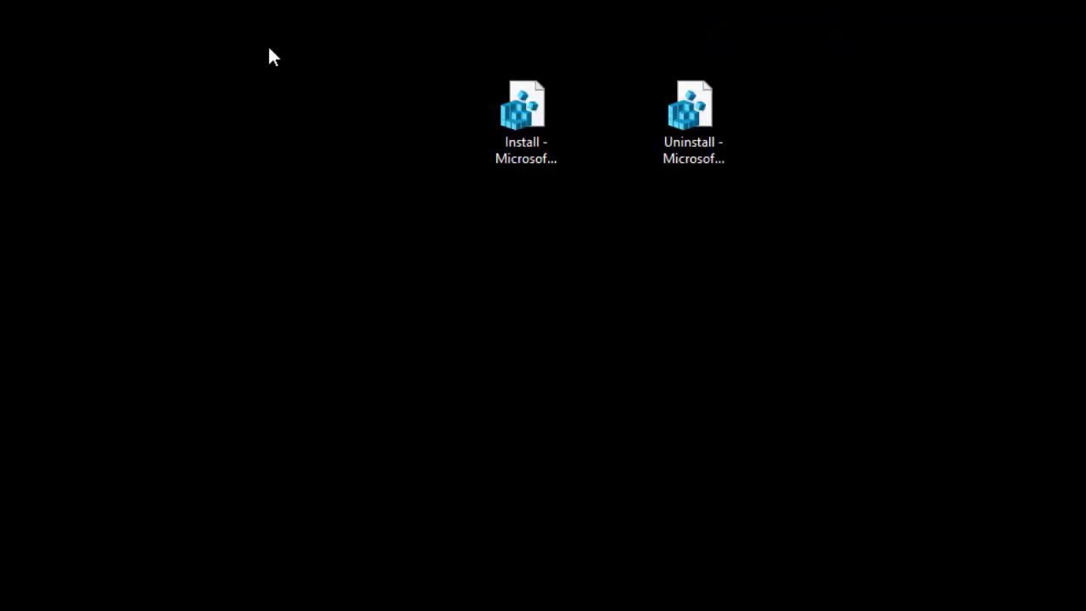
Clear the selection of the Install - Microsoft Office 2013 file and examine the Microsoft Office 2013 submenu in the desktop's context menu
{"action": "left_click", "coordinate": [521, 119]}
{"action": "left_click", "coordinate": [239, 180]}
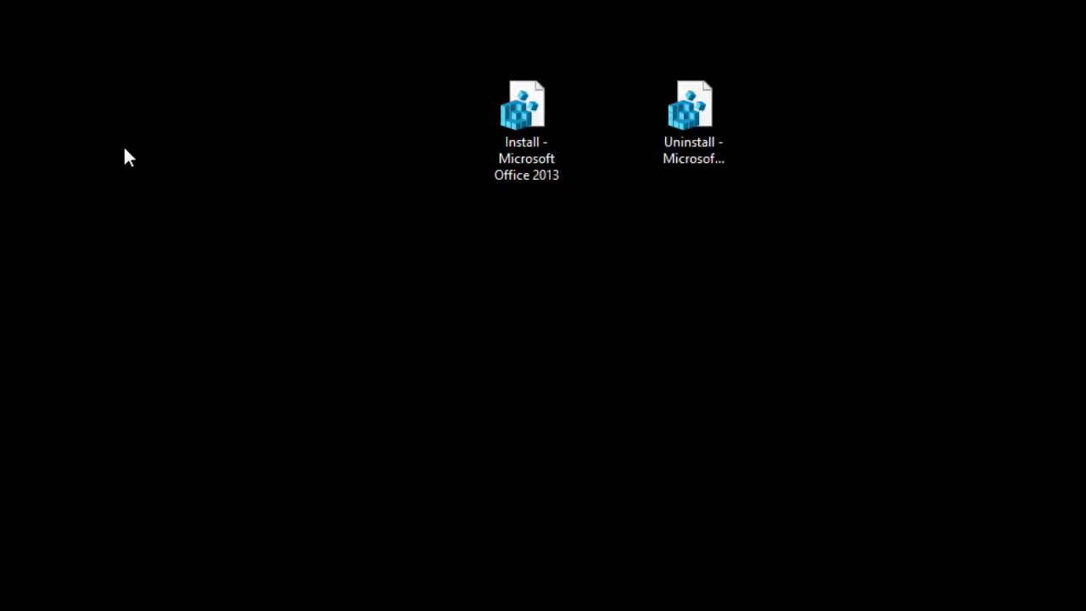
{"action": "right_click", "coordinate": [124, 149]}
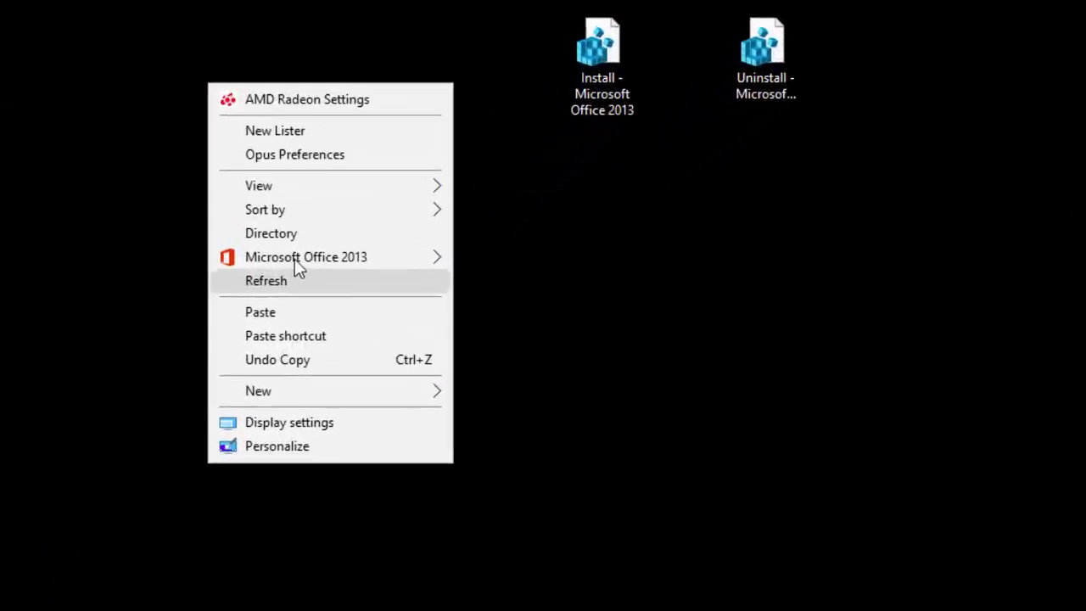
{"action": "mouse_move", "coordinate": [294, 259]}
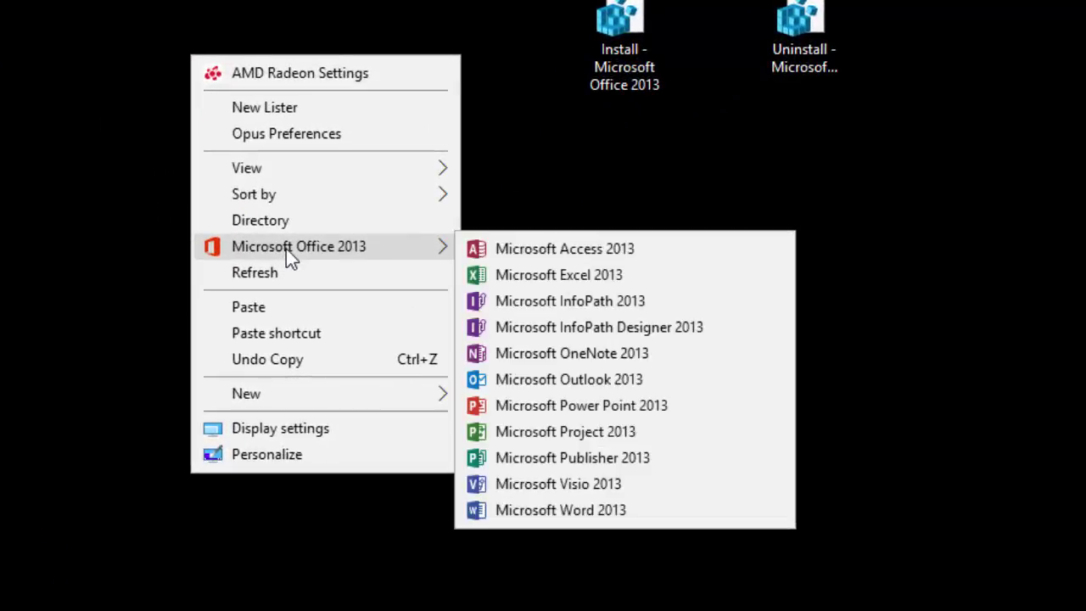